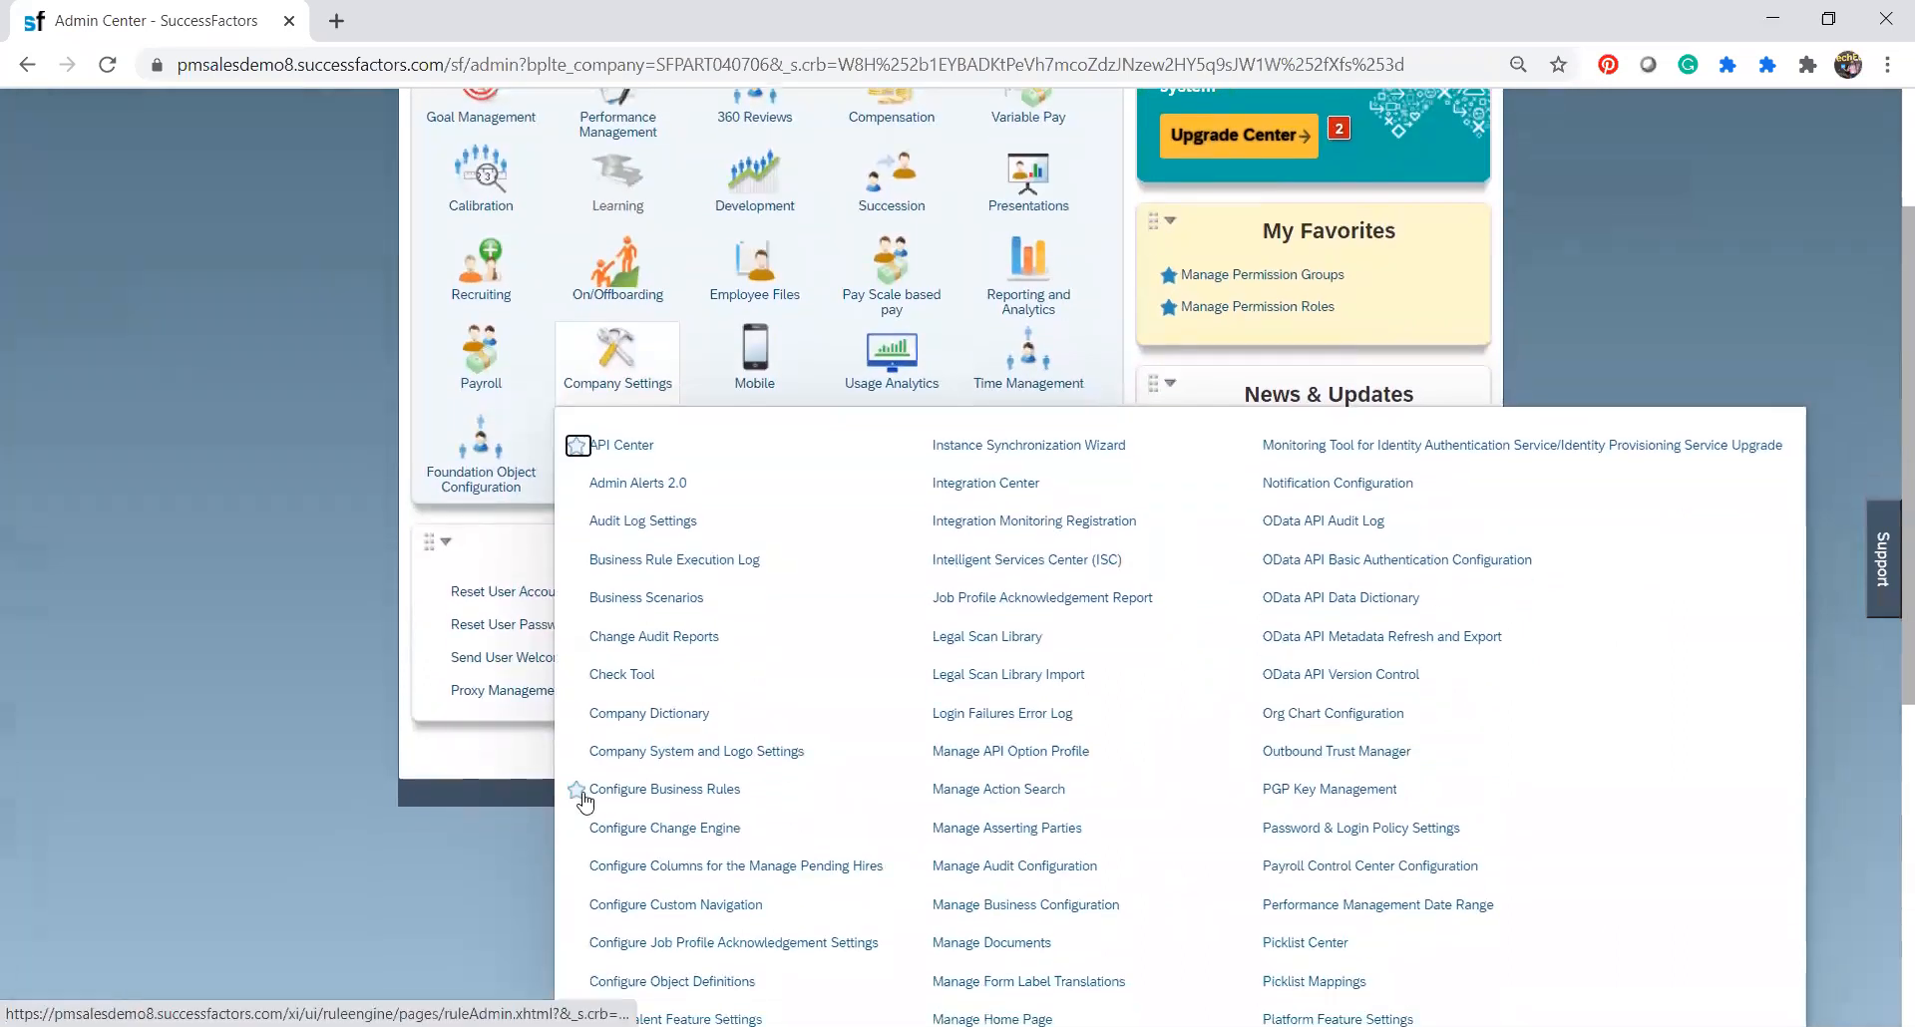
Add Configure Business Rules to My Favorites and open it from there.
click(577, 790)
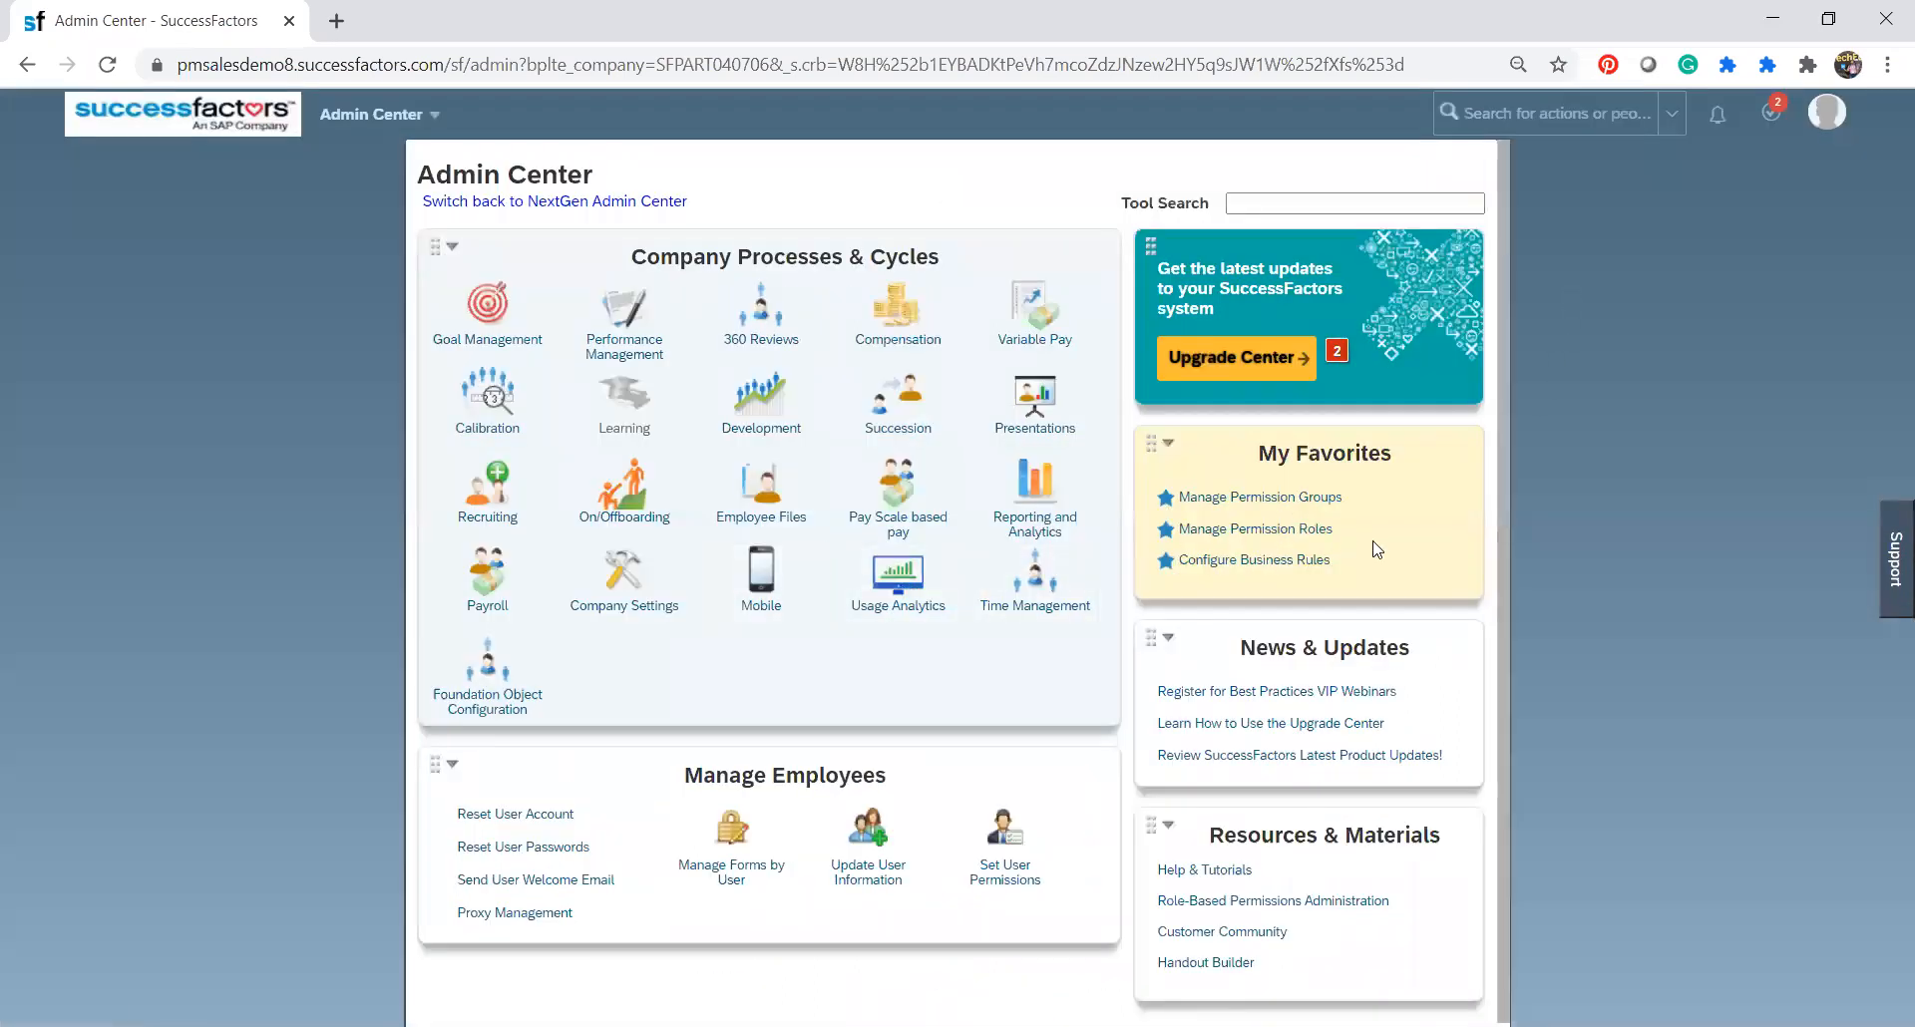
click(1252, 570)
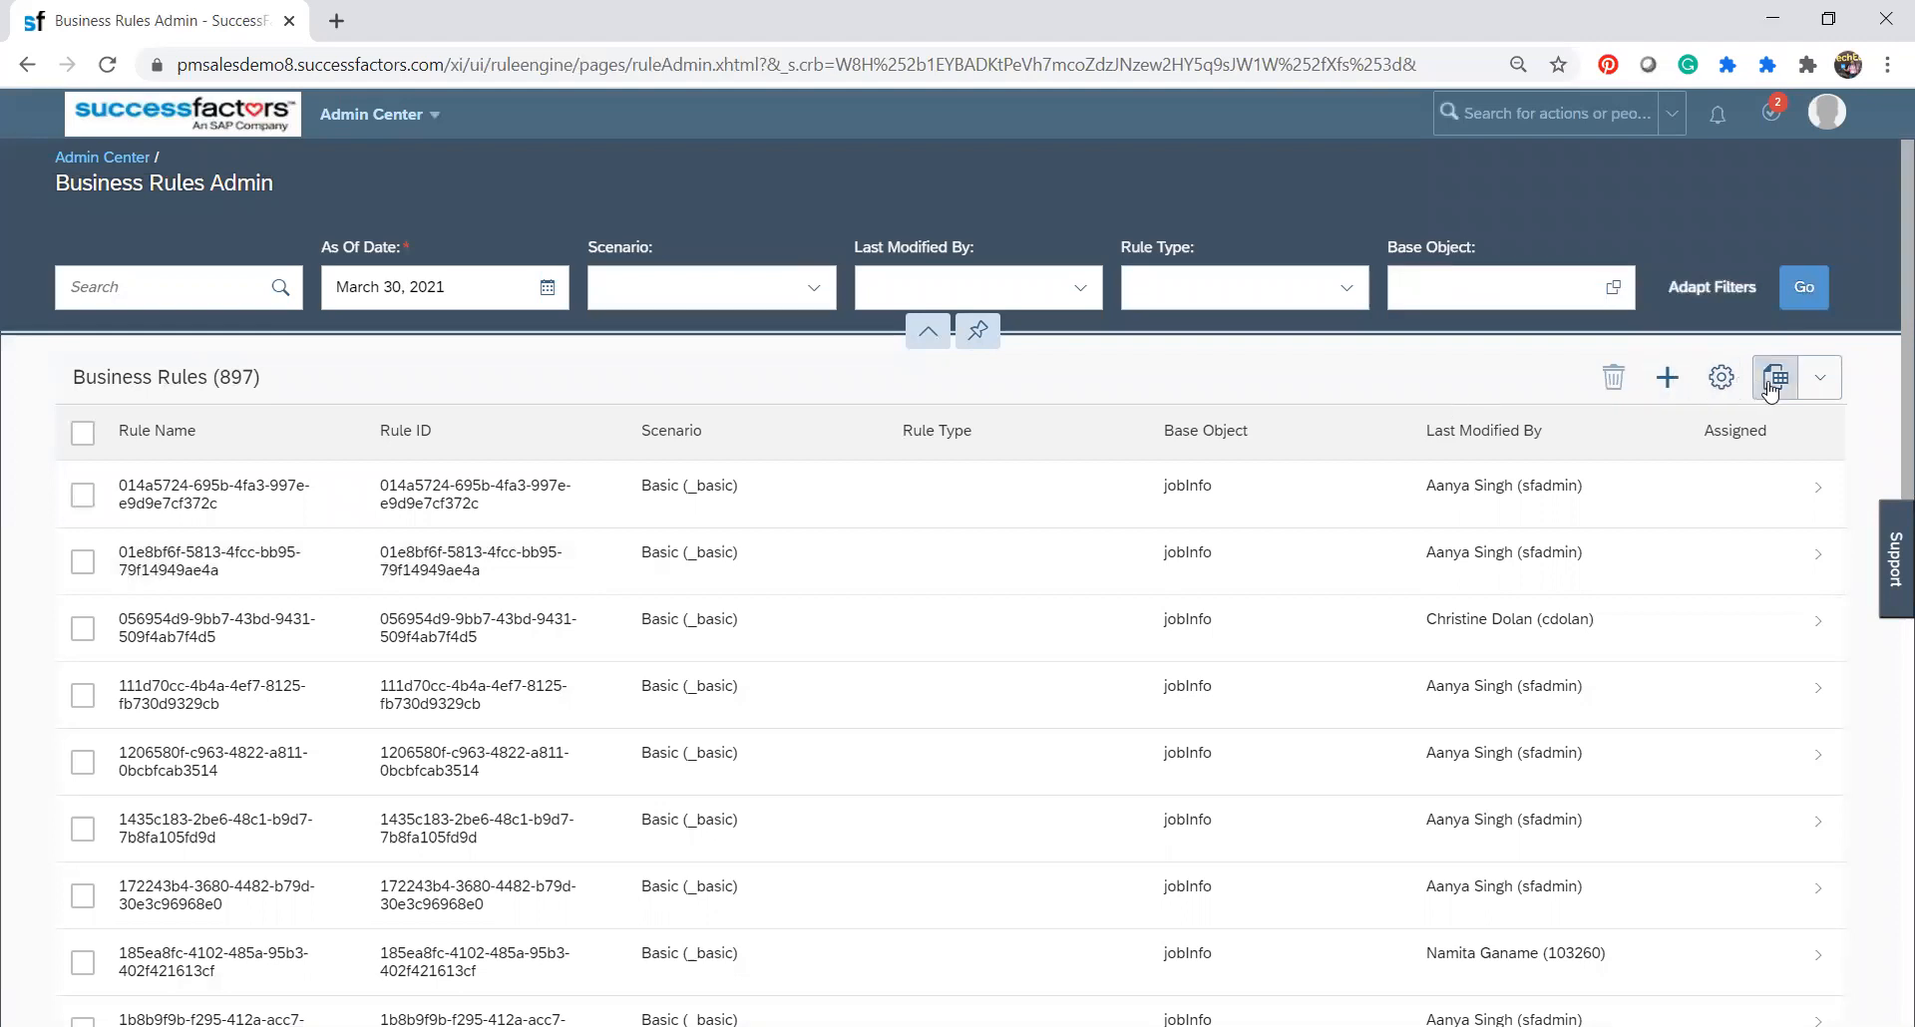
Review the export options of the business rules list and the column, grouping and sorting choices in its view settings.
click(1822, 382)
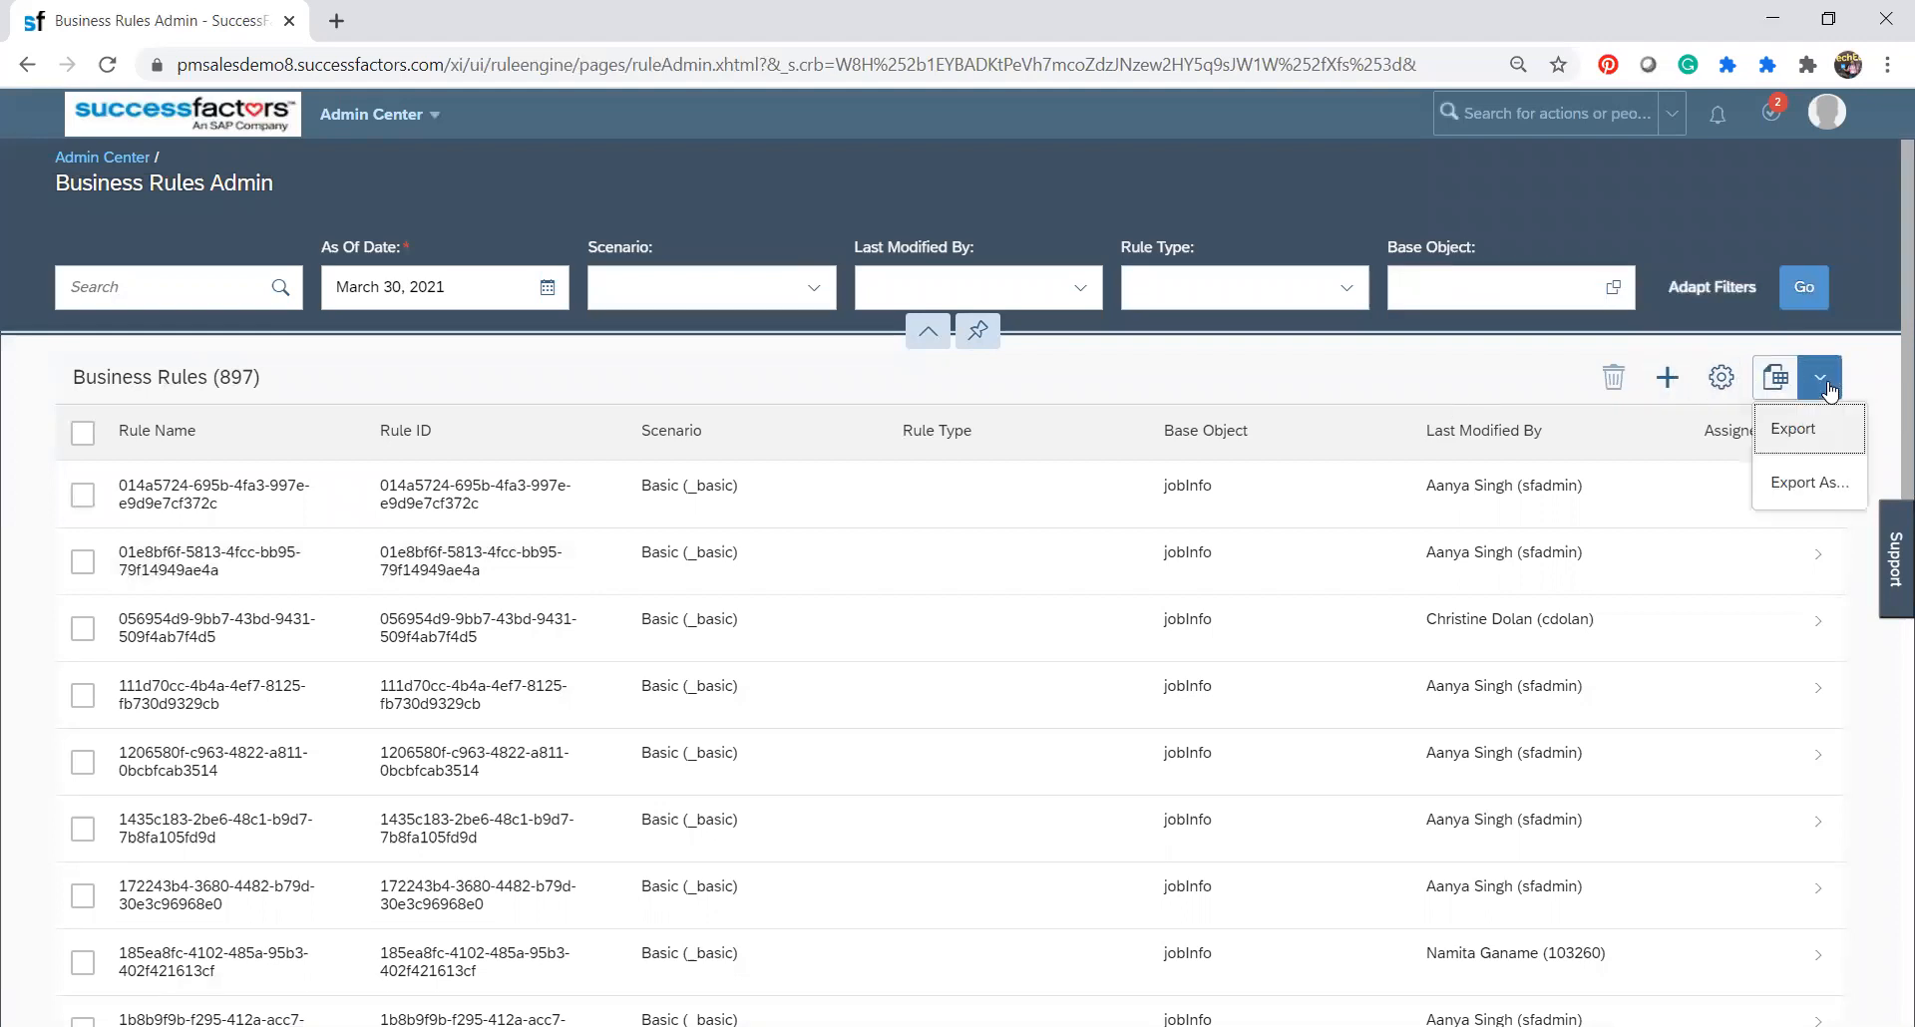
click(1722, 378)
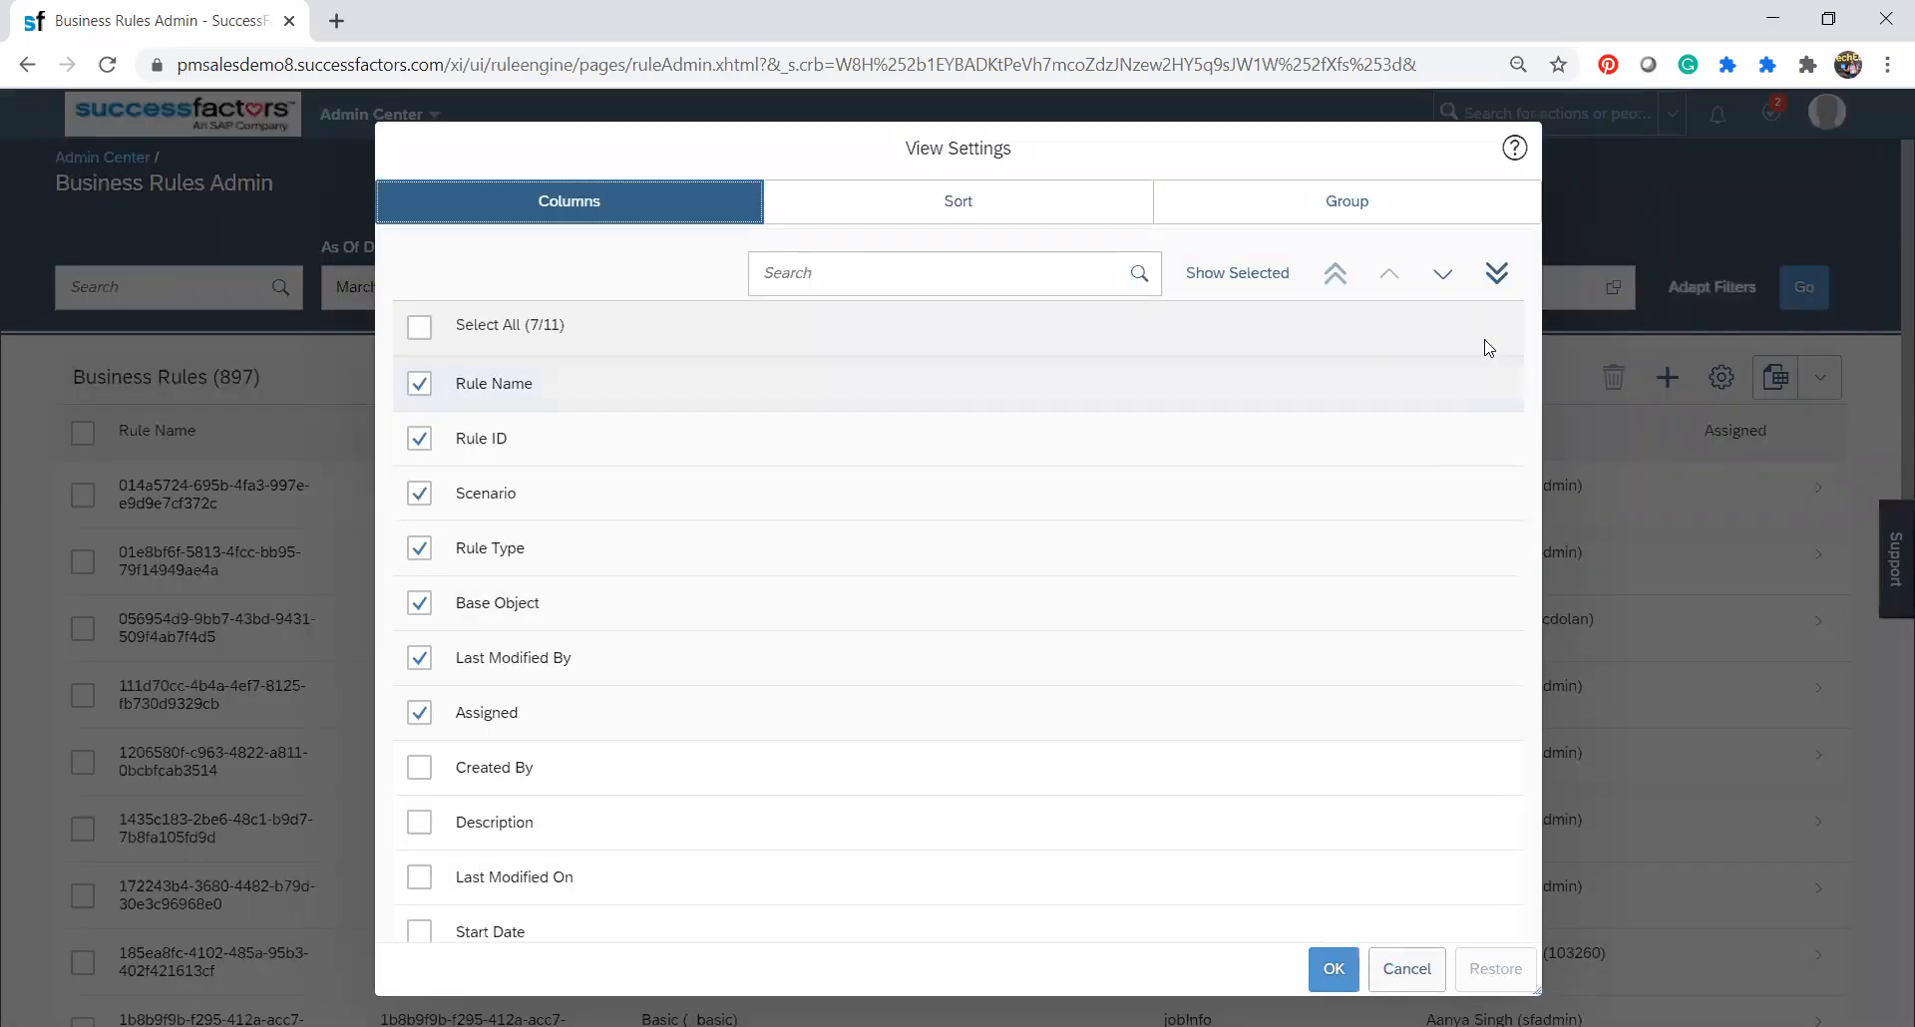
click(1340, 207)
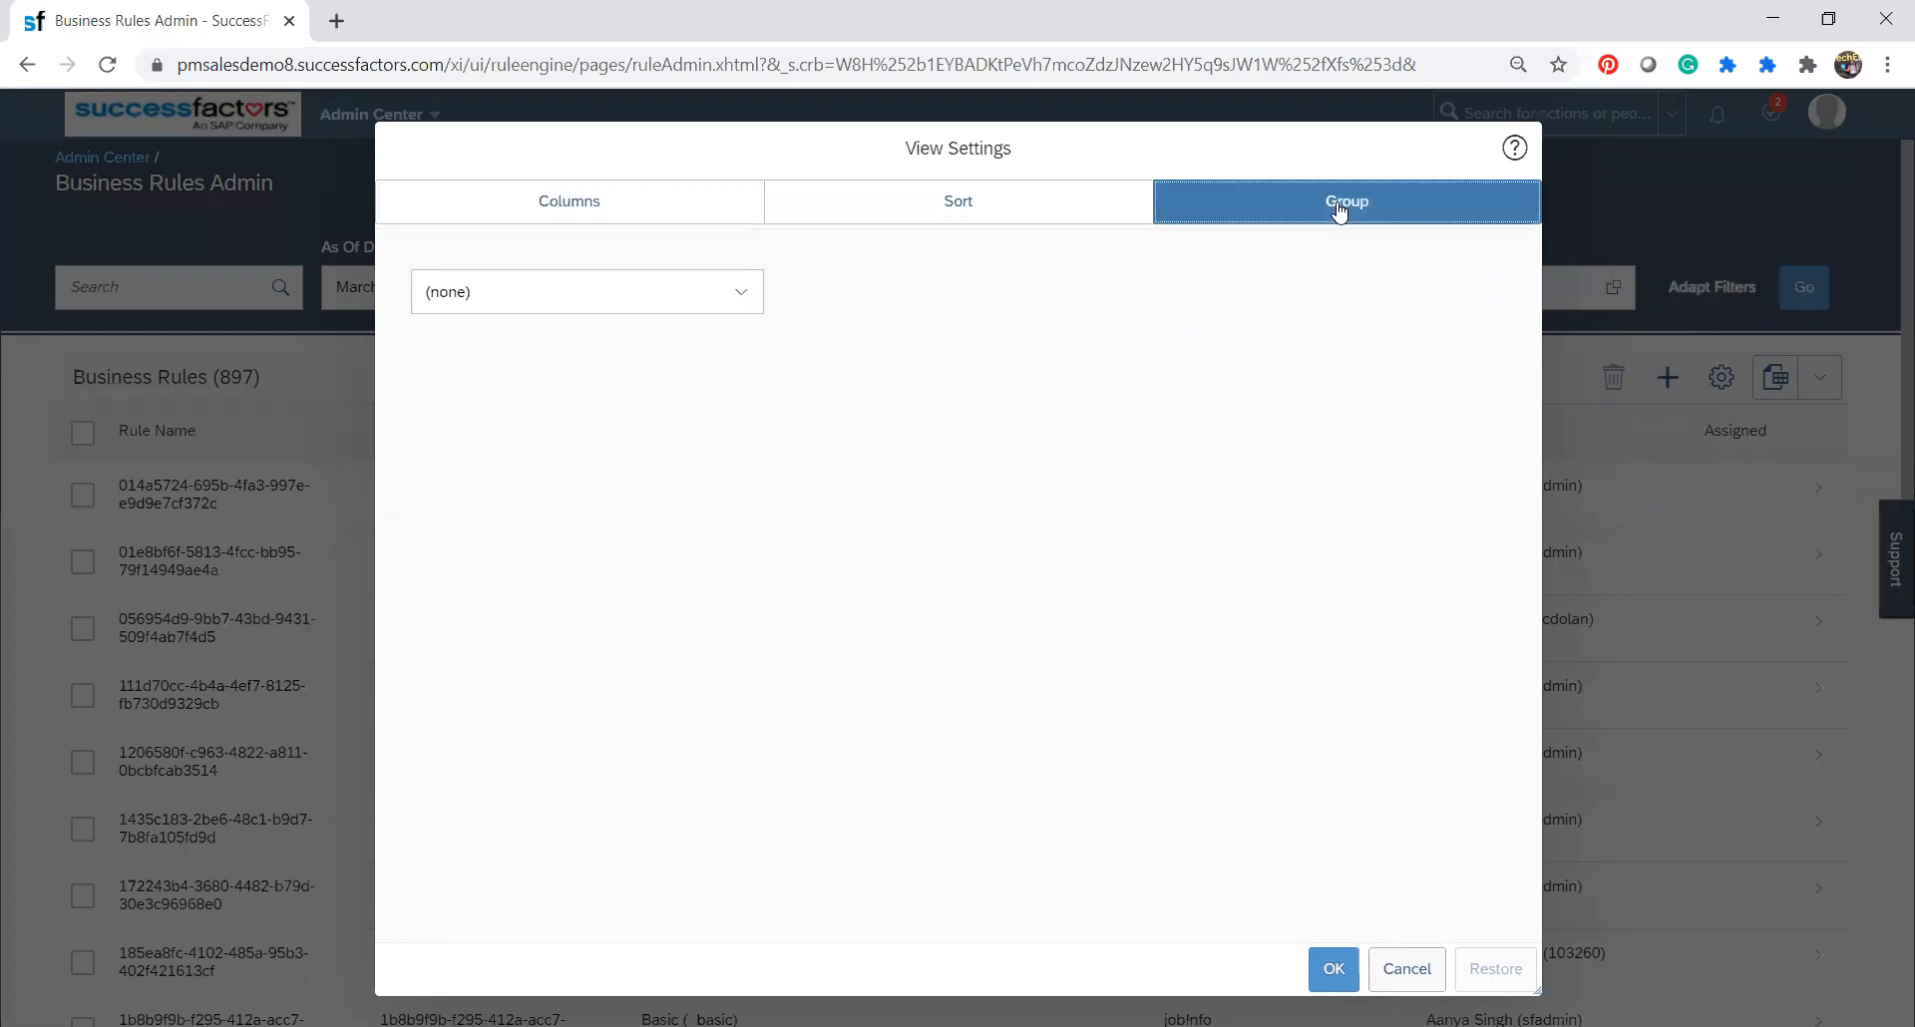
click(739, 296)
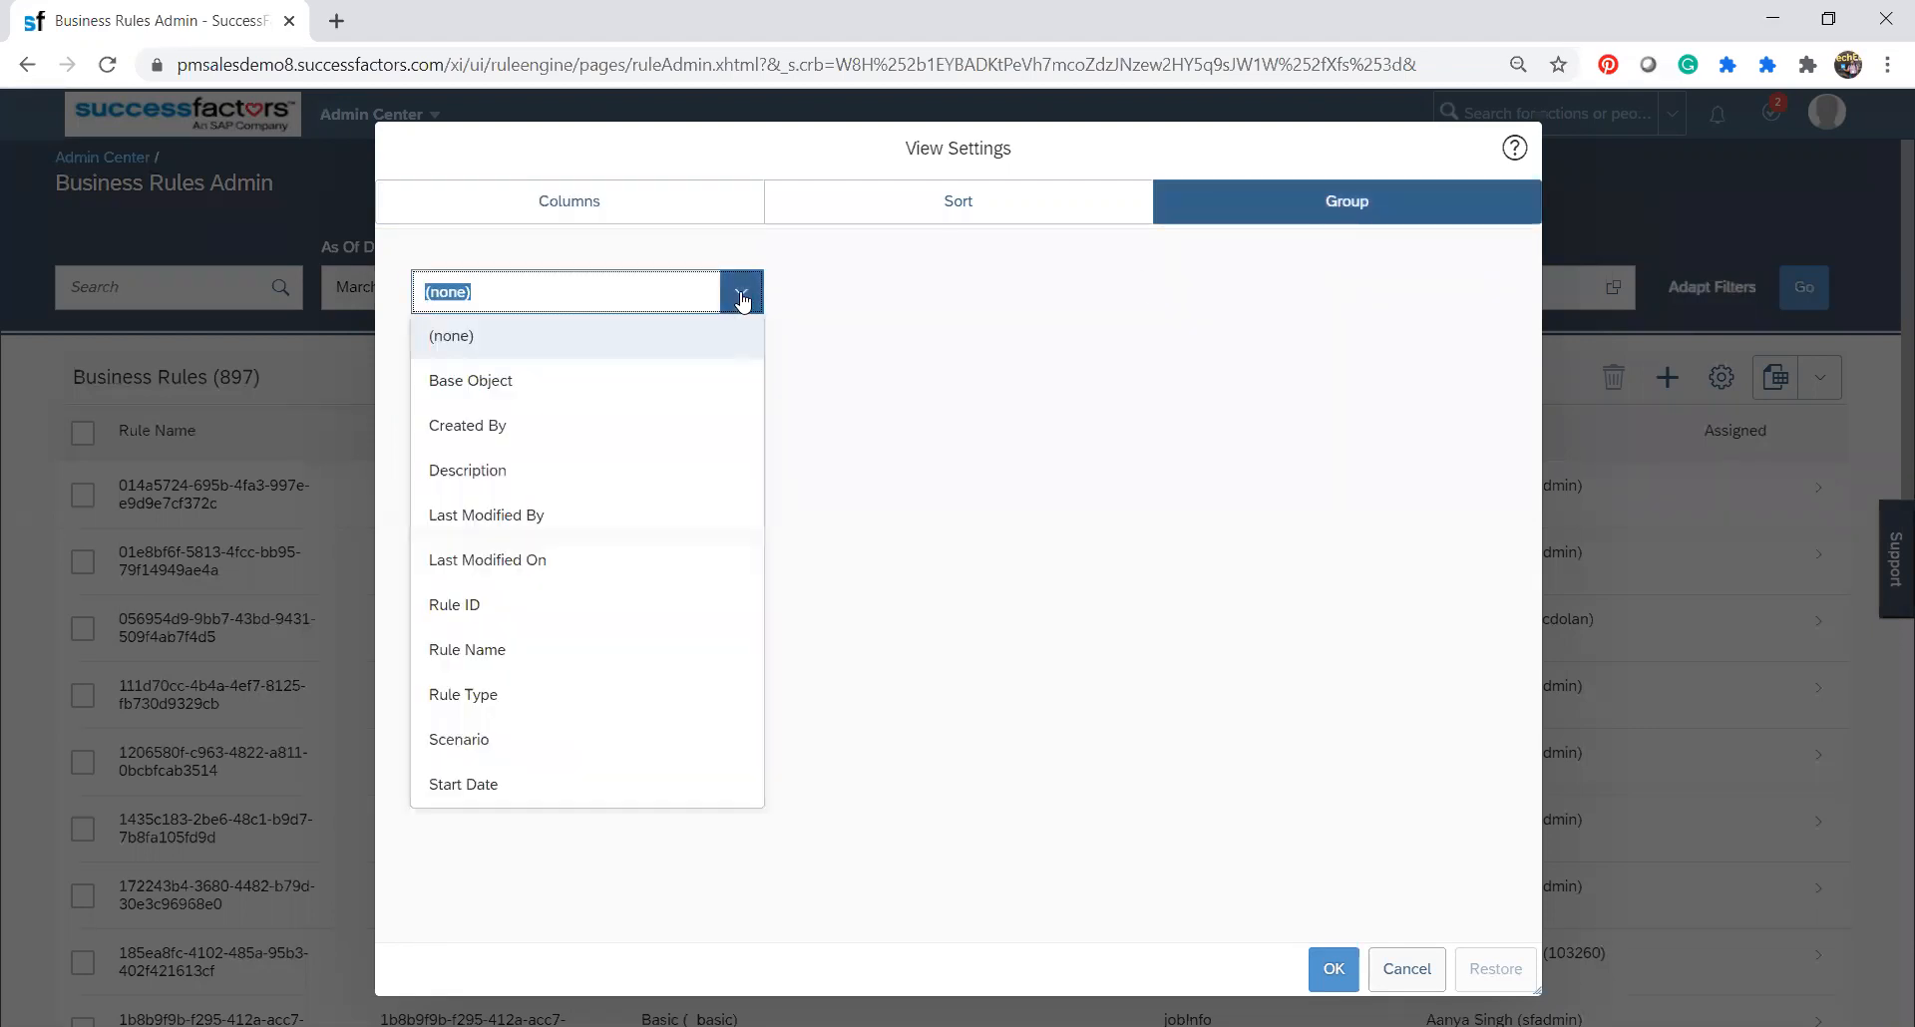
click(741, 298)
click(951, 202)
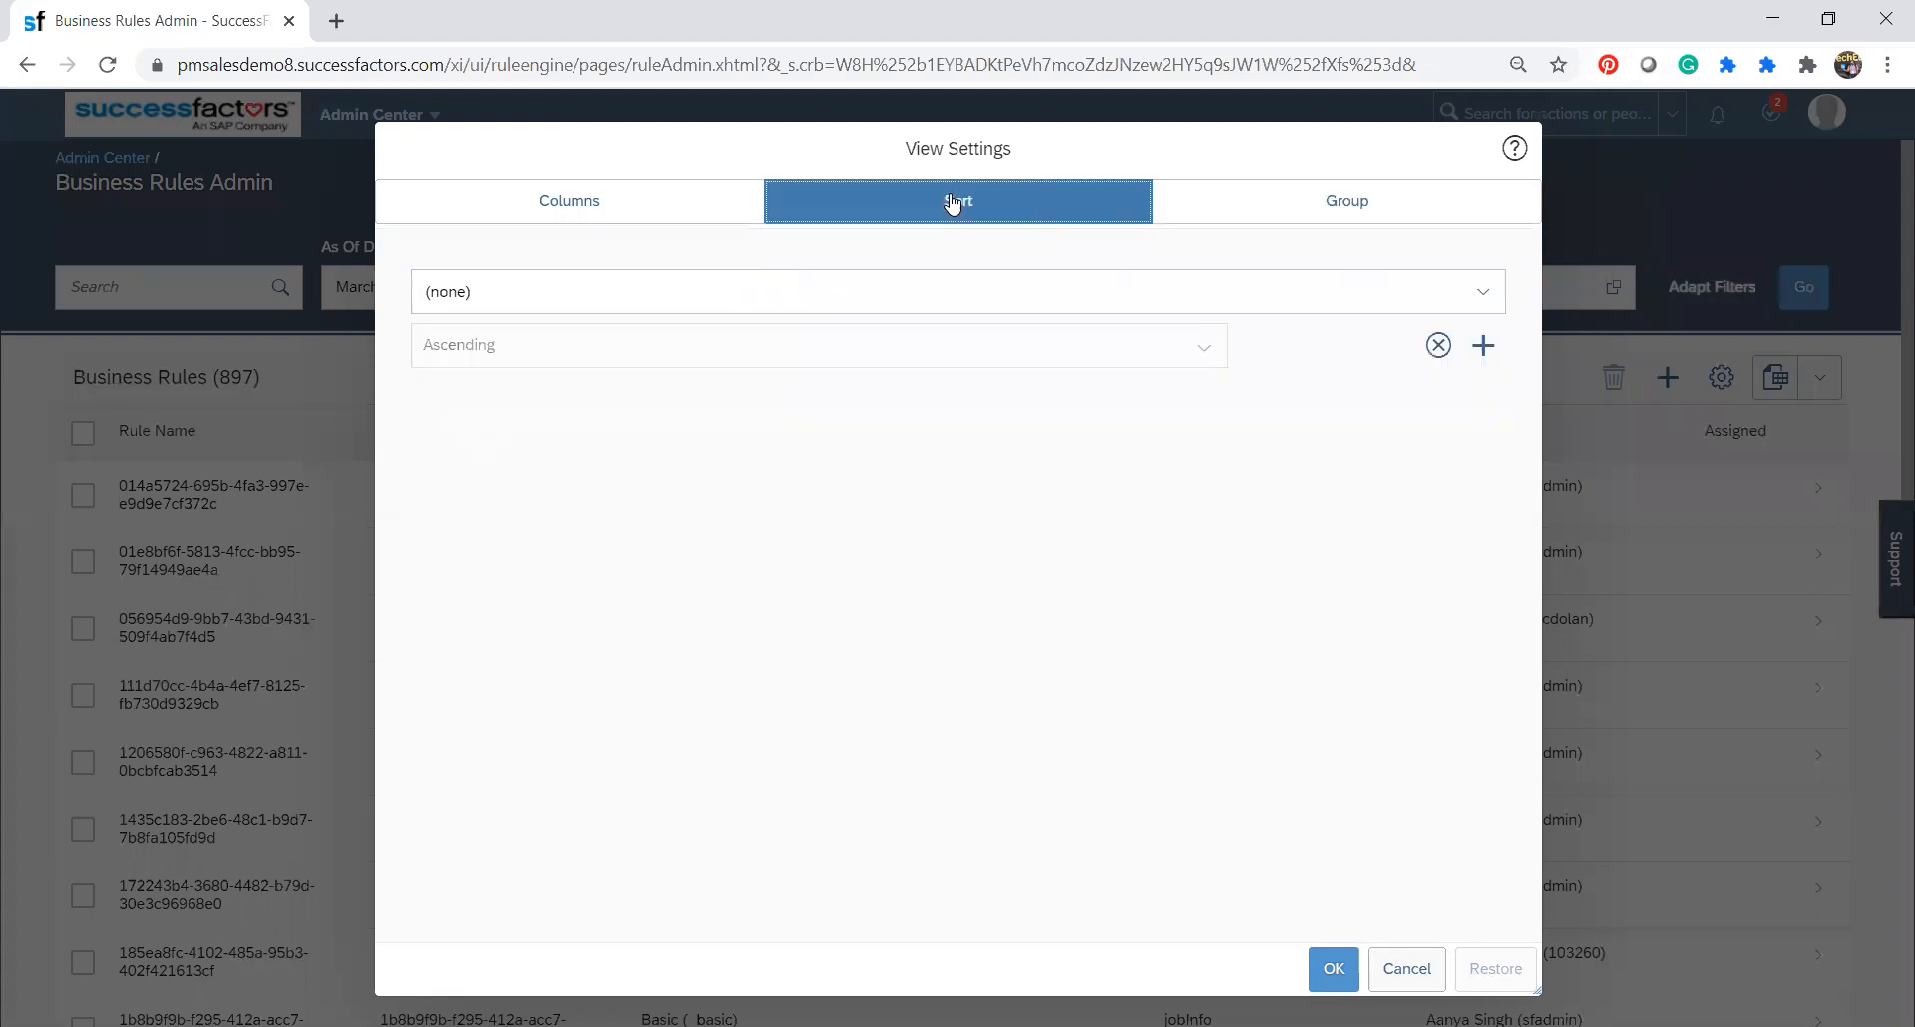
click(843, 295)
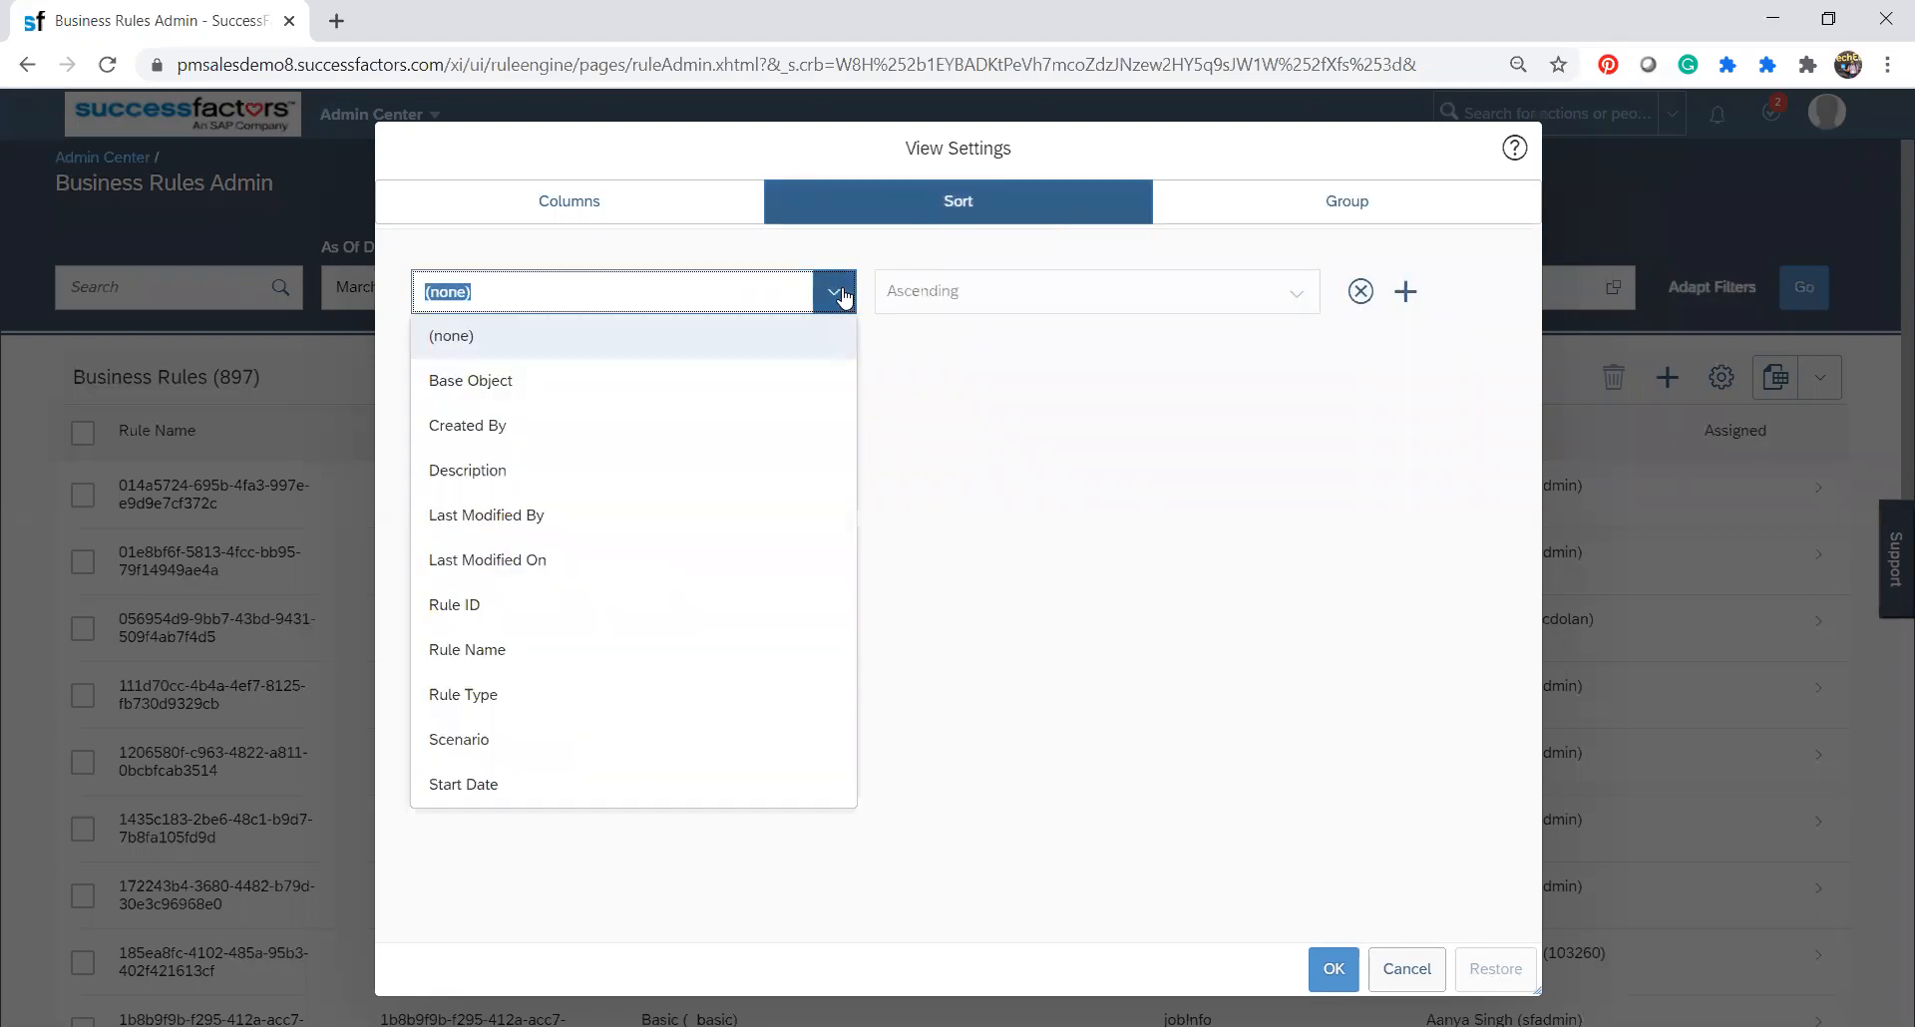
click(843, 295)
click(1408, 966)
Browse the full list of rule scenarios offered by the Scenario filter without selecting one.
drag(1890, 331, 1884, 420)
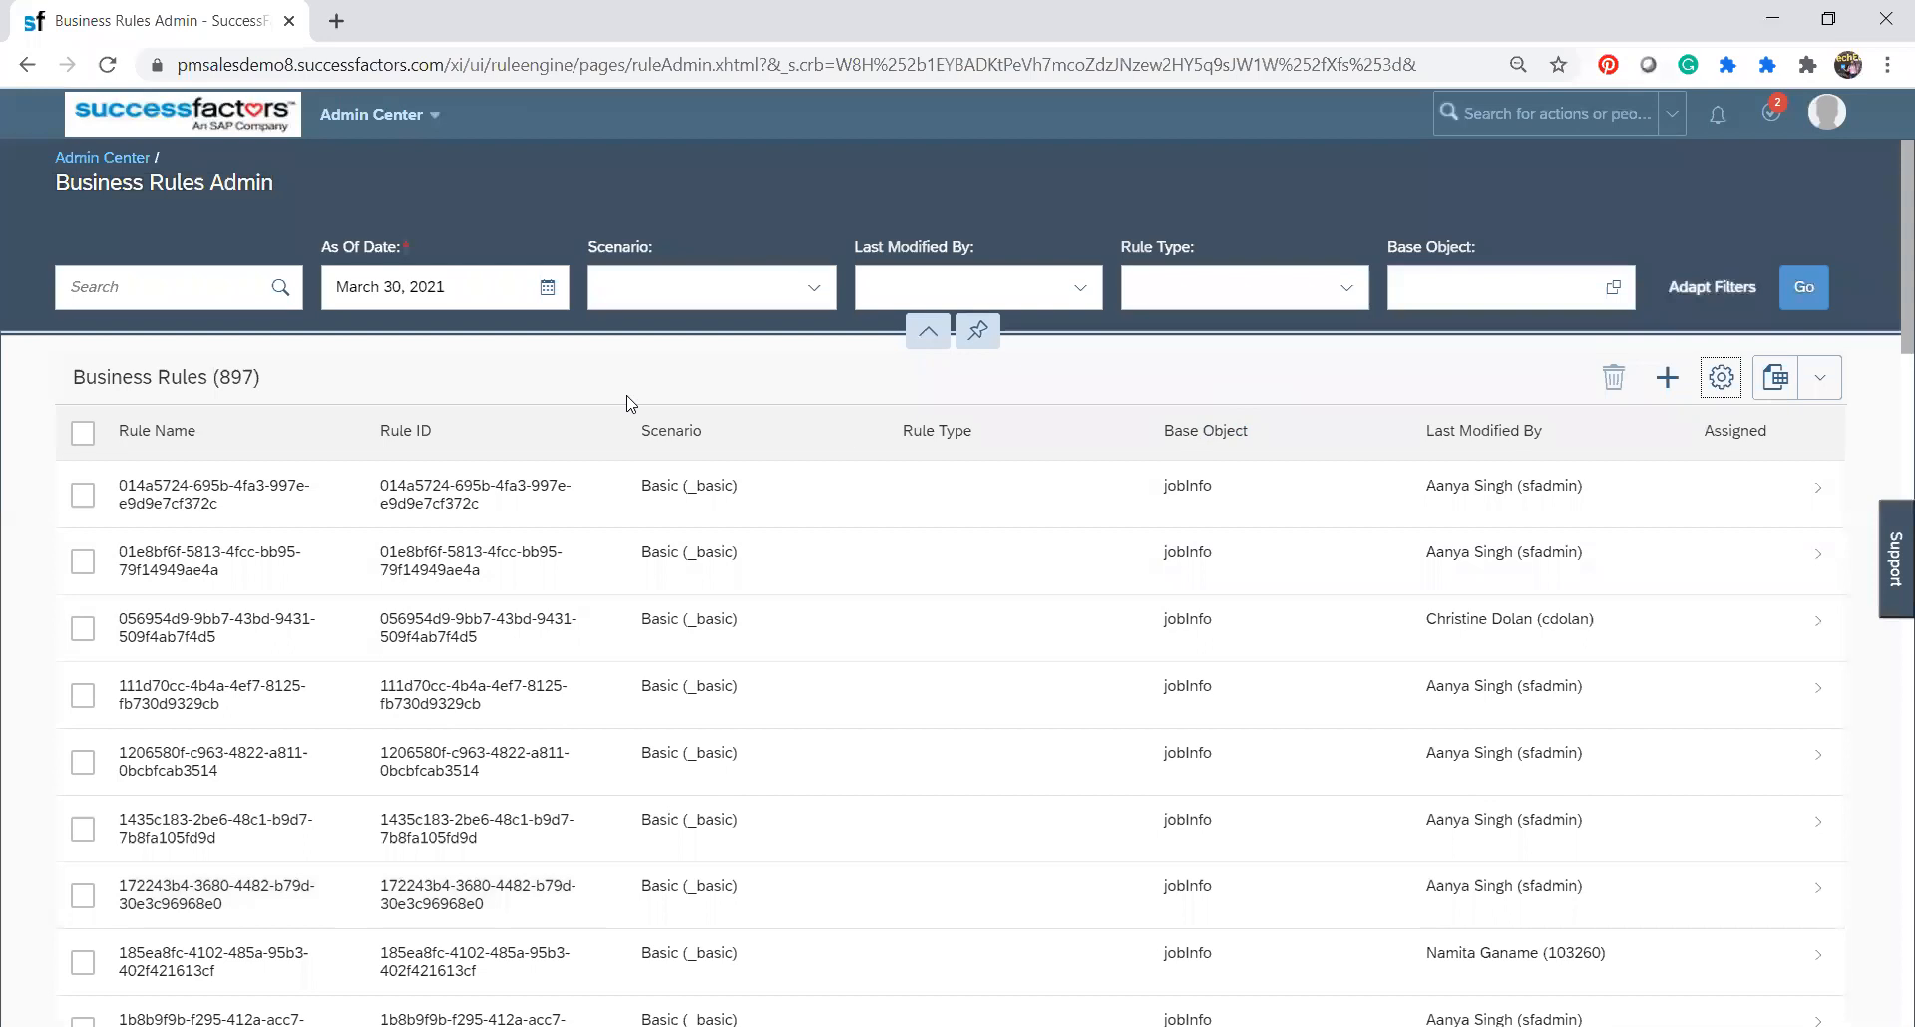
click(815, 289)
click(818, 290)
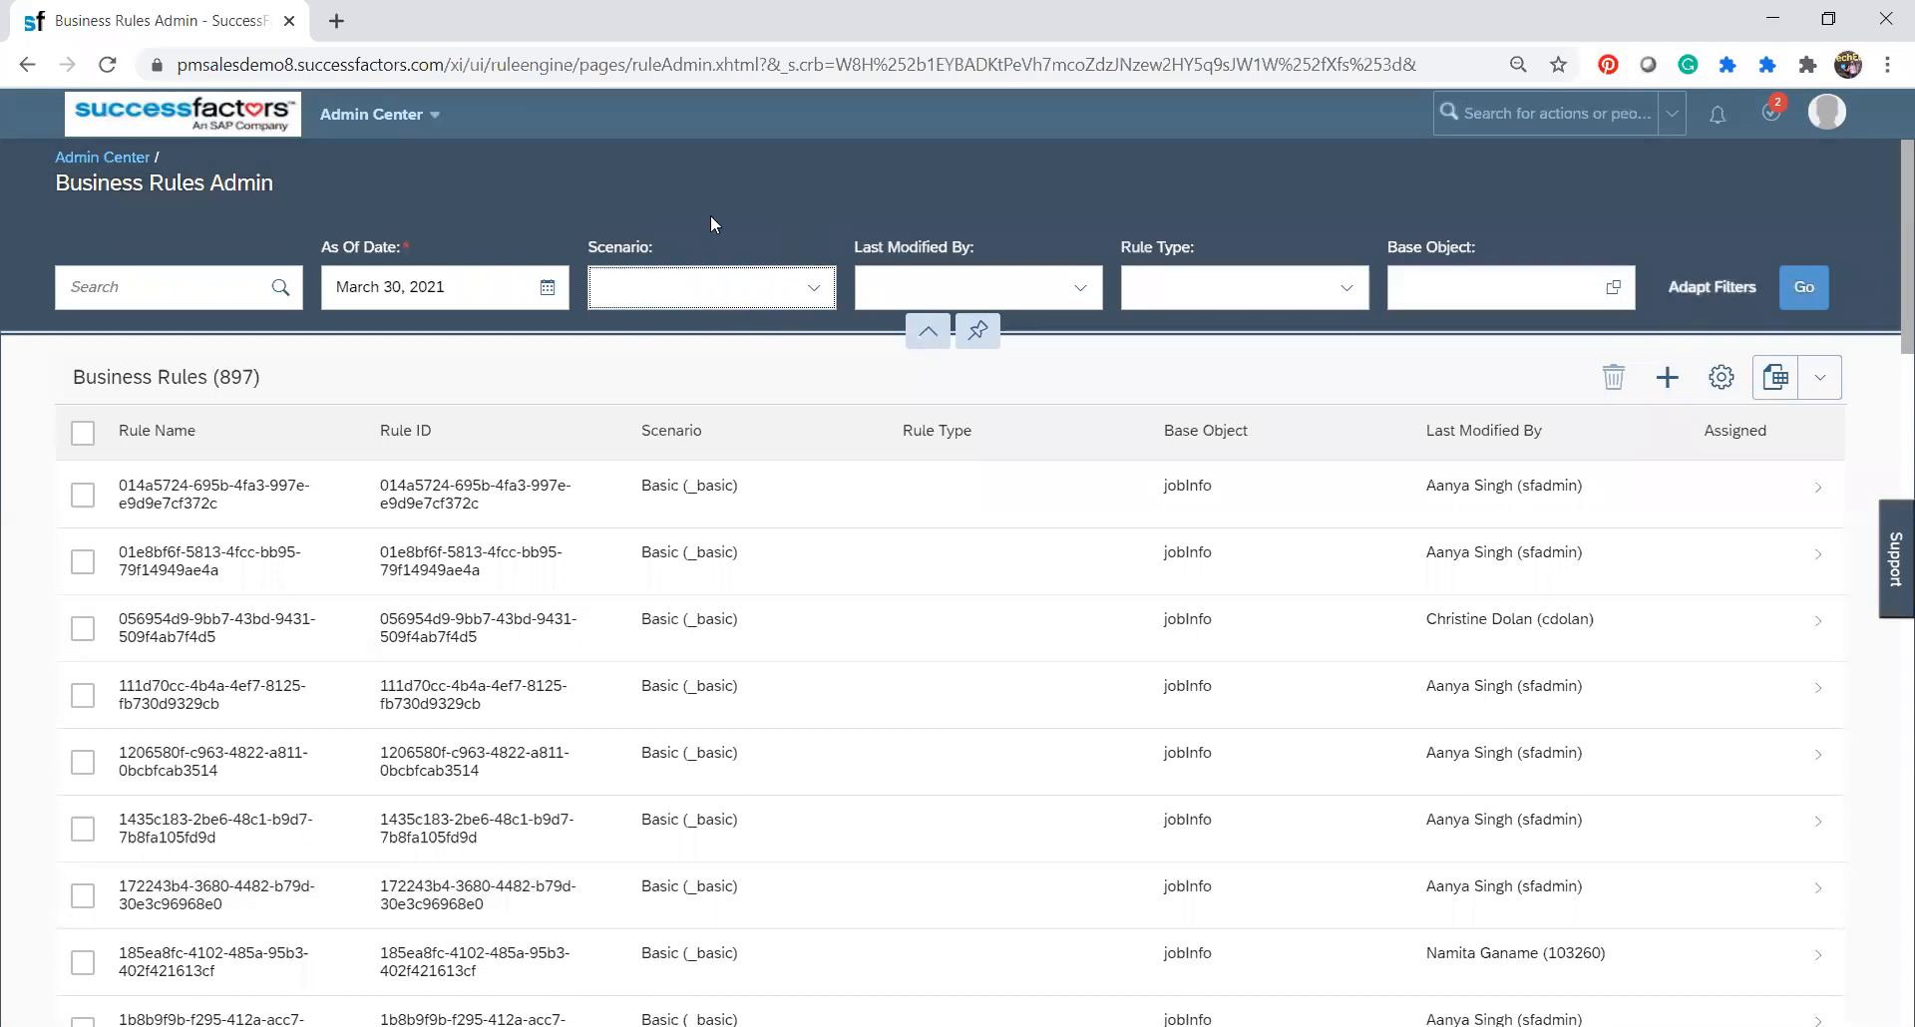
click(819, 288)
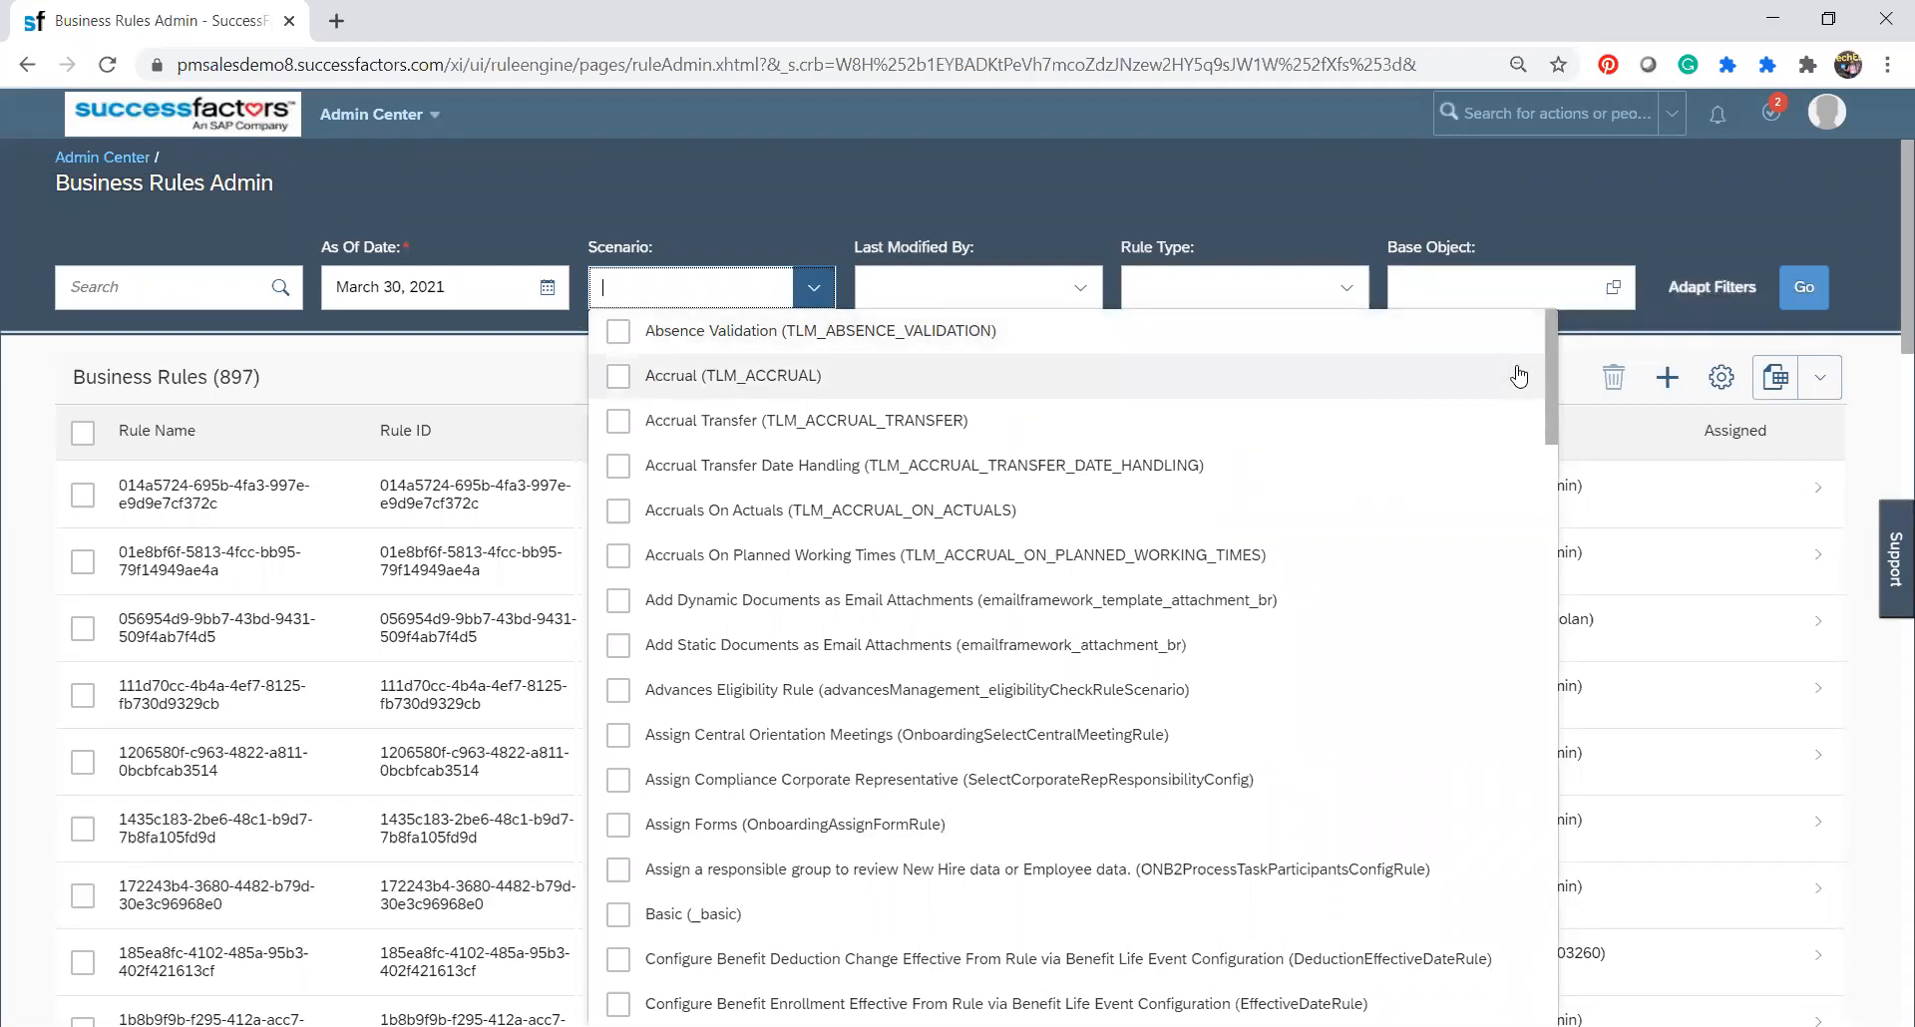
drag(1550, 411, 1574, 928)
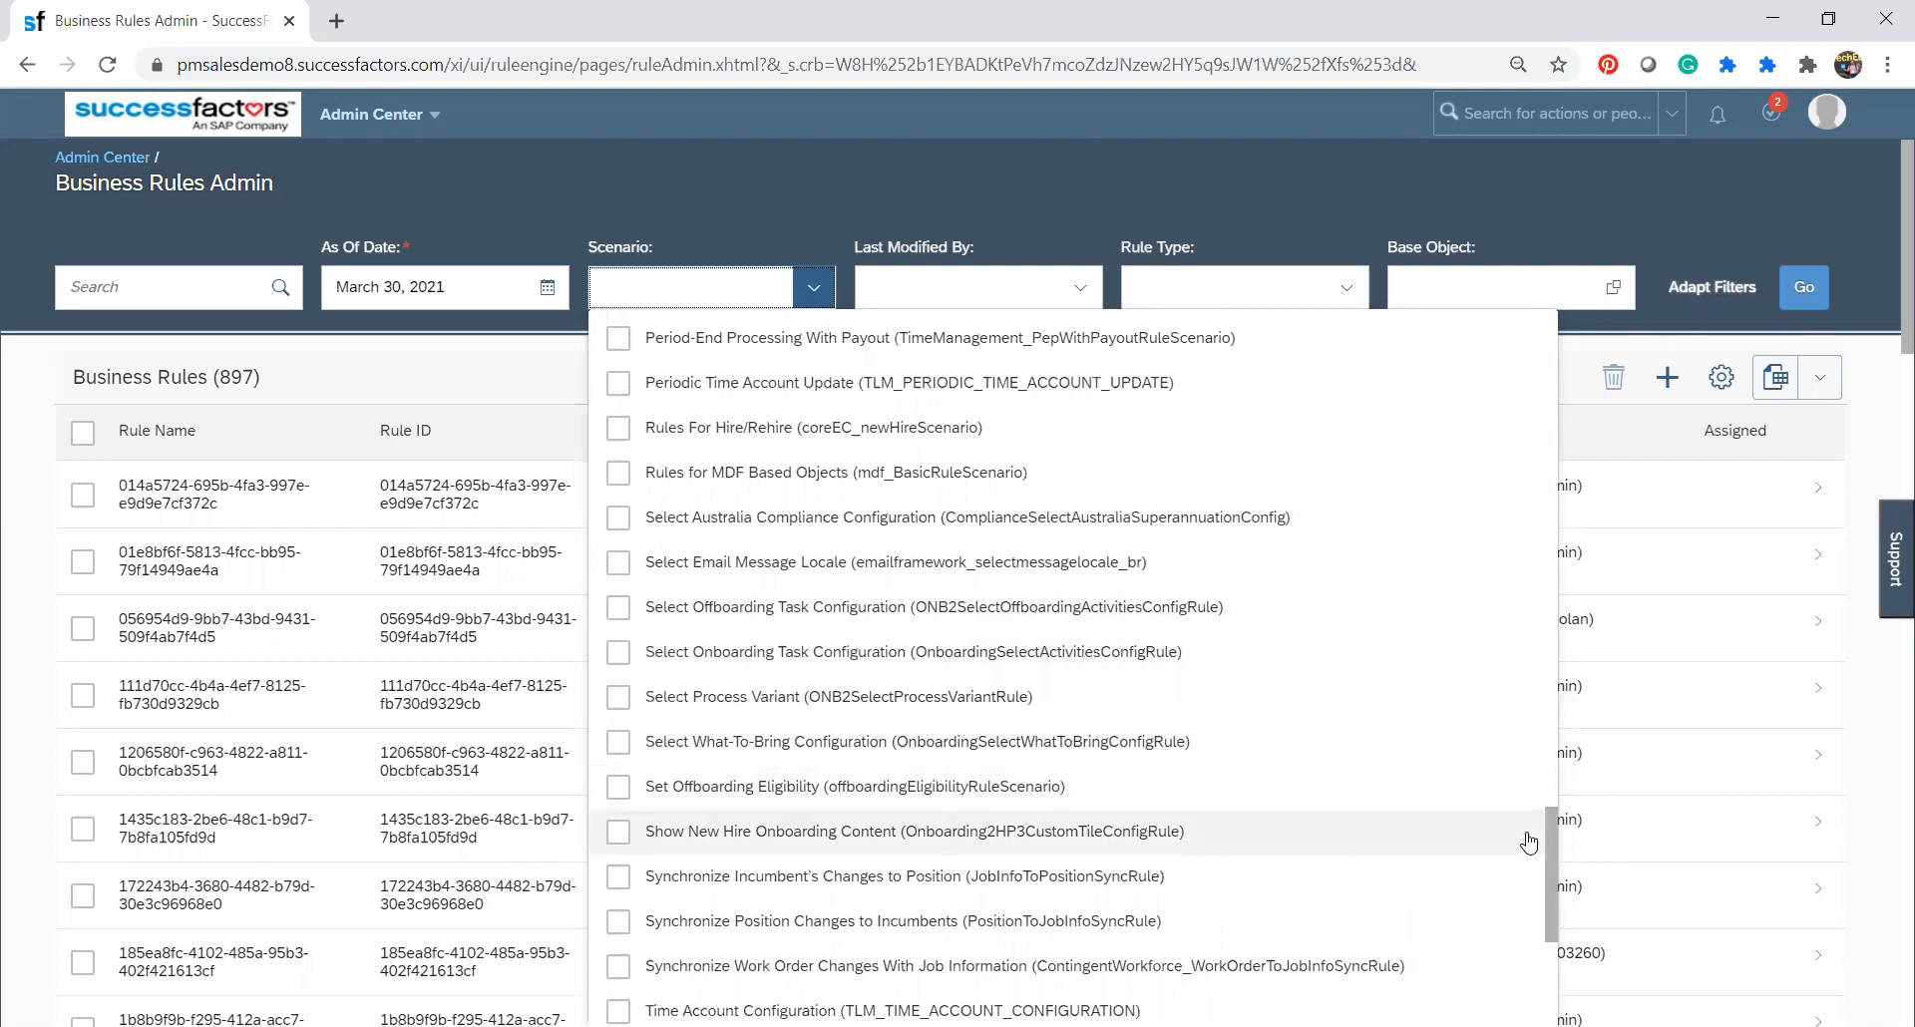
drag(1550, 834, 1563, 938)
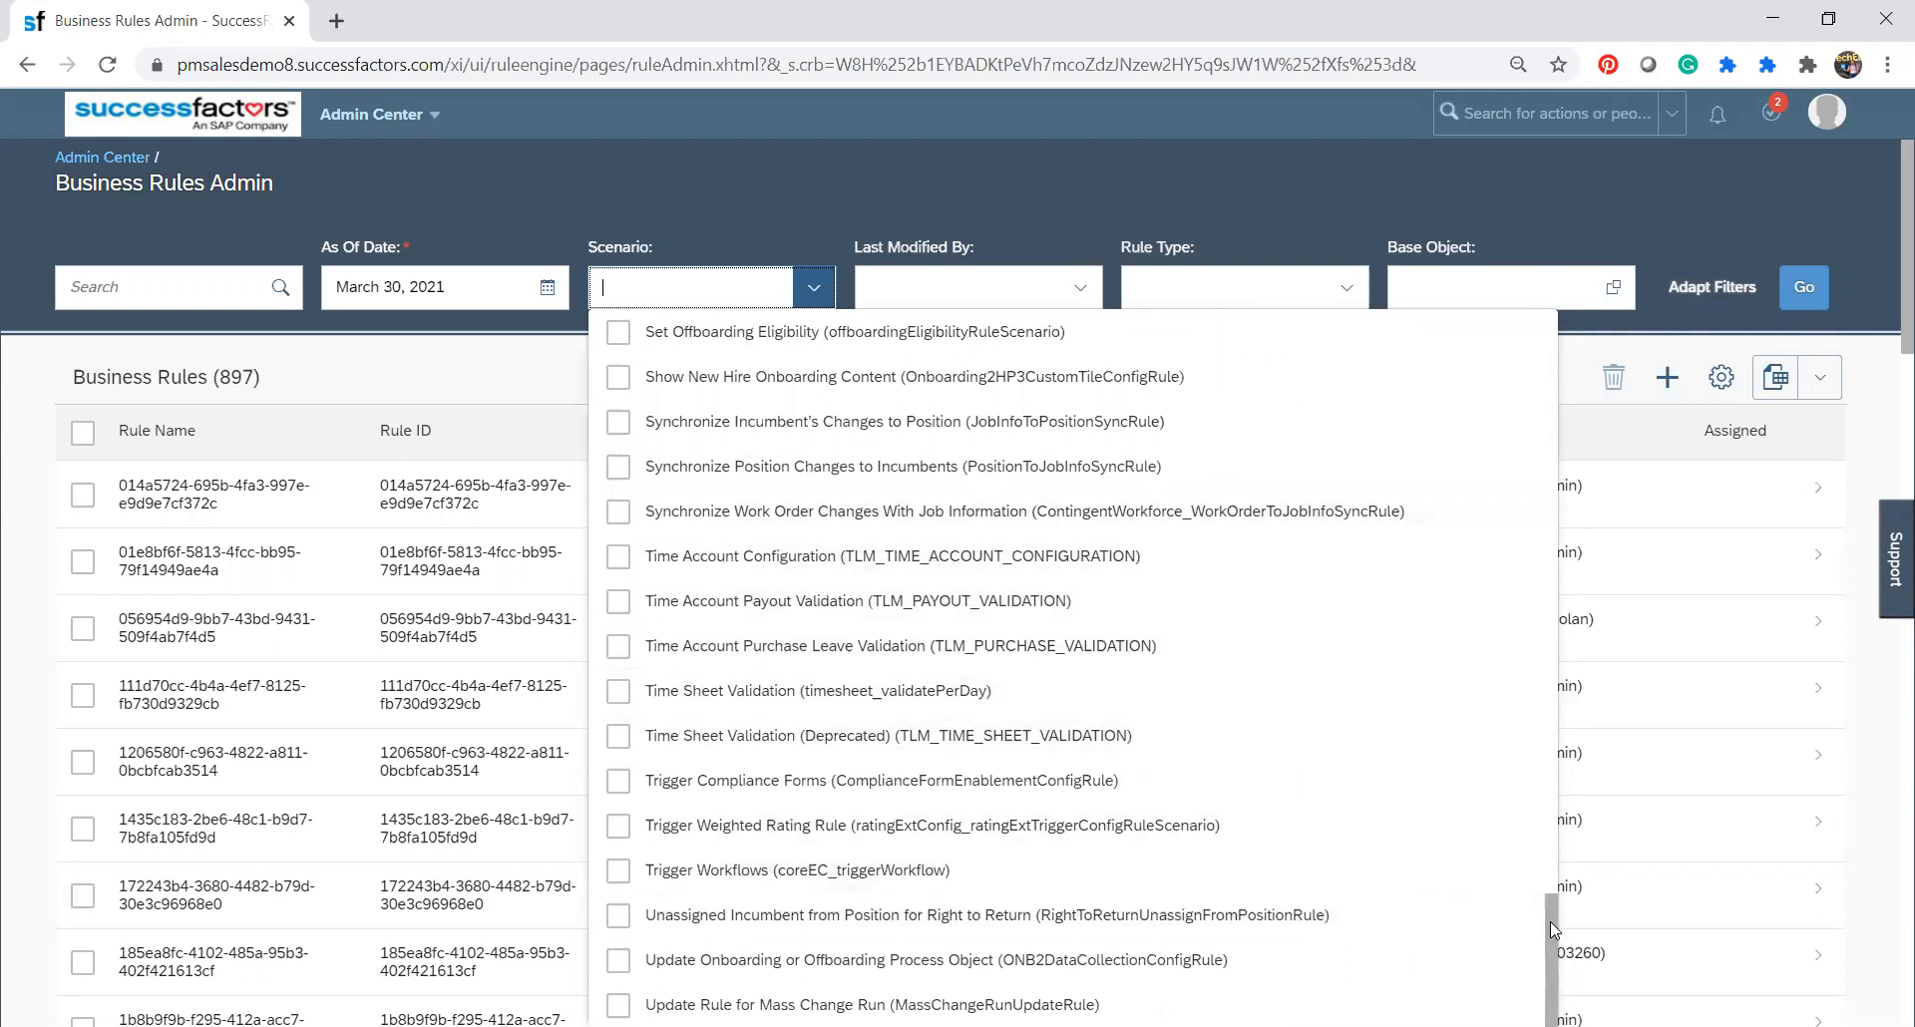
click(542, 213)
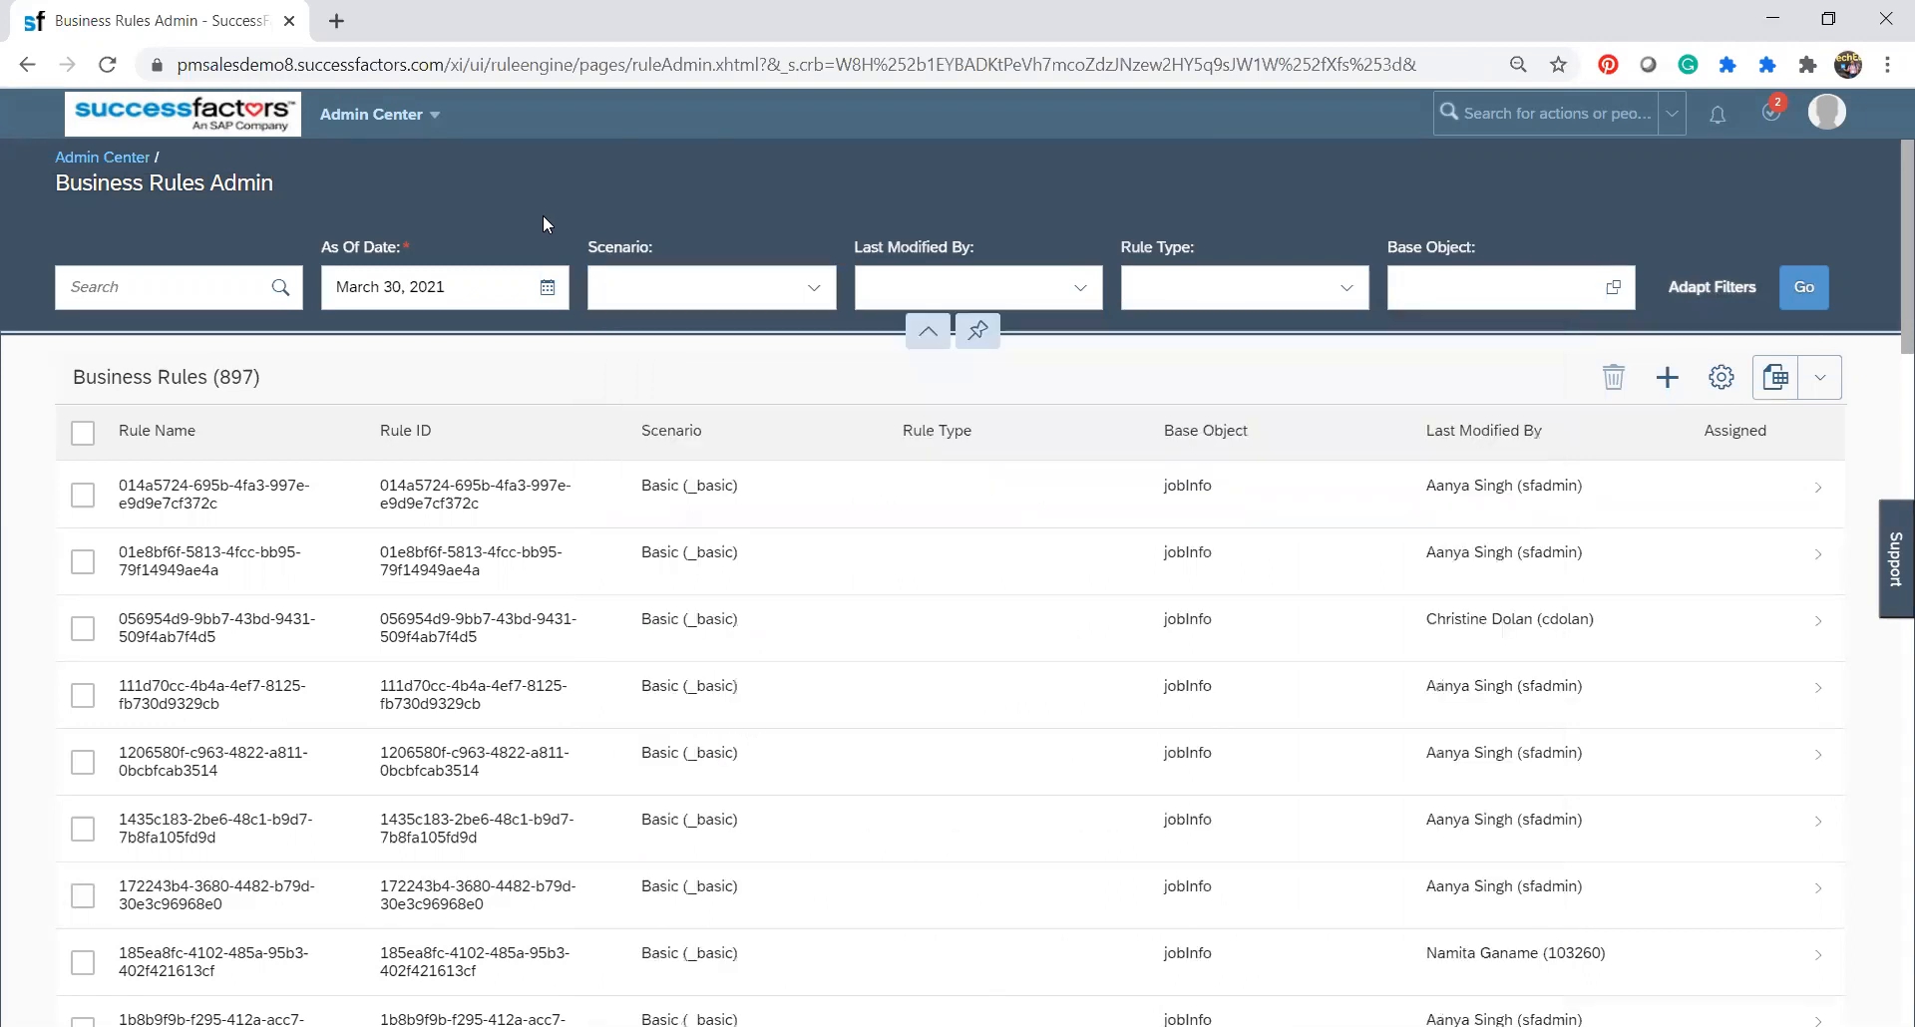
Filter the business rules by the rule type Personal Iformation (PERSONALINFO).
click(1349, 289)
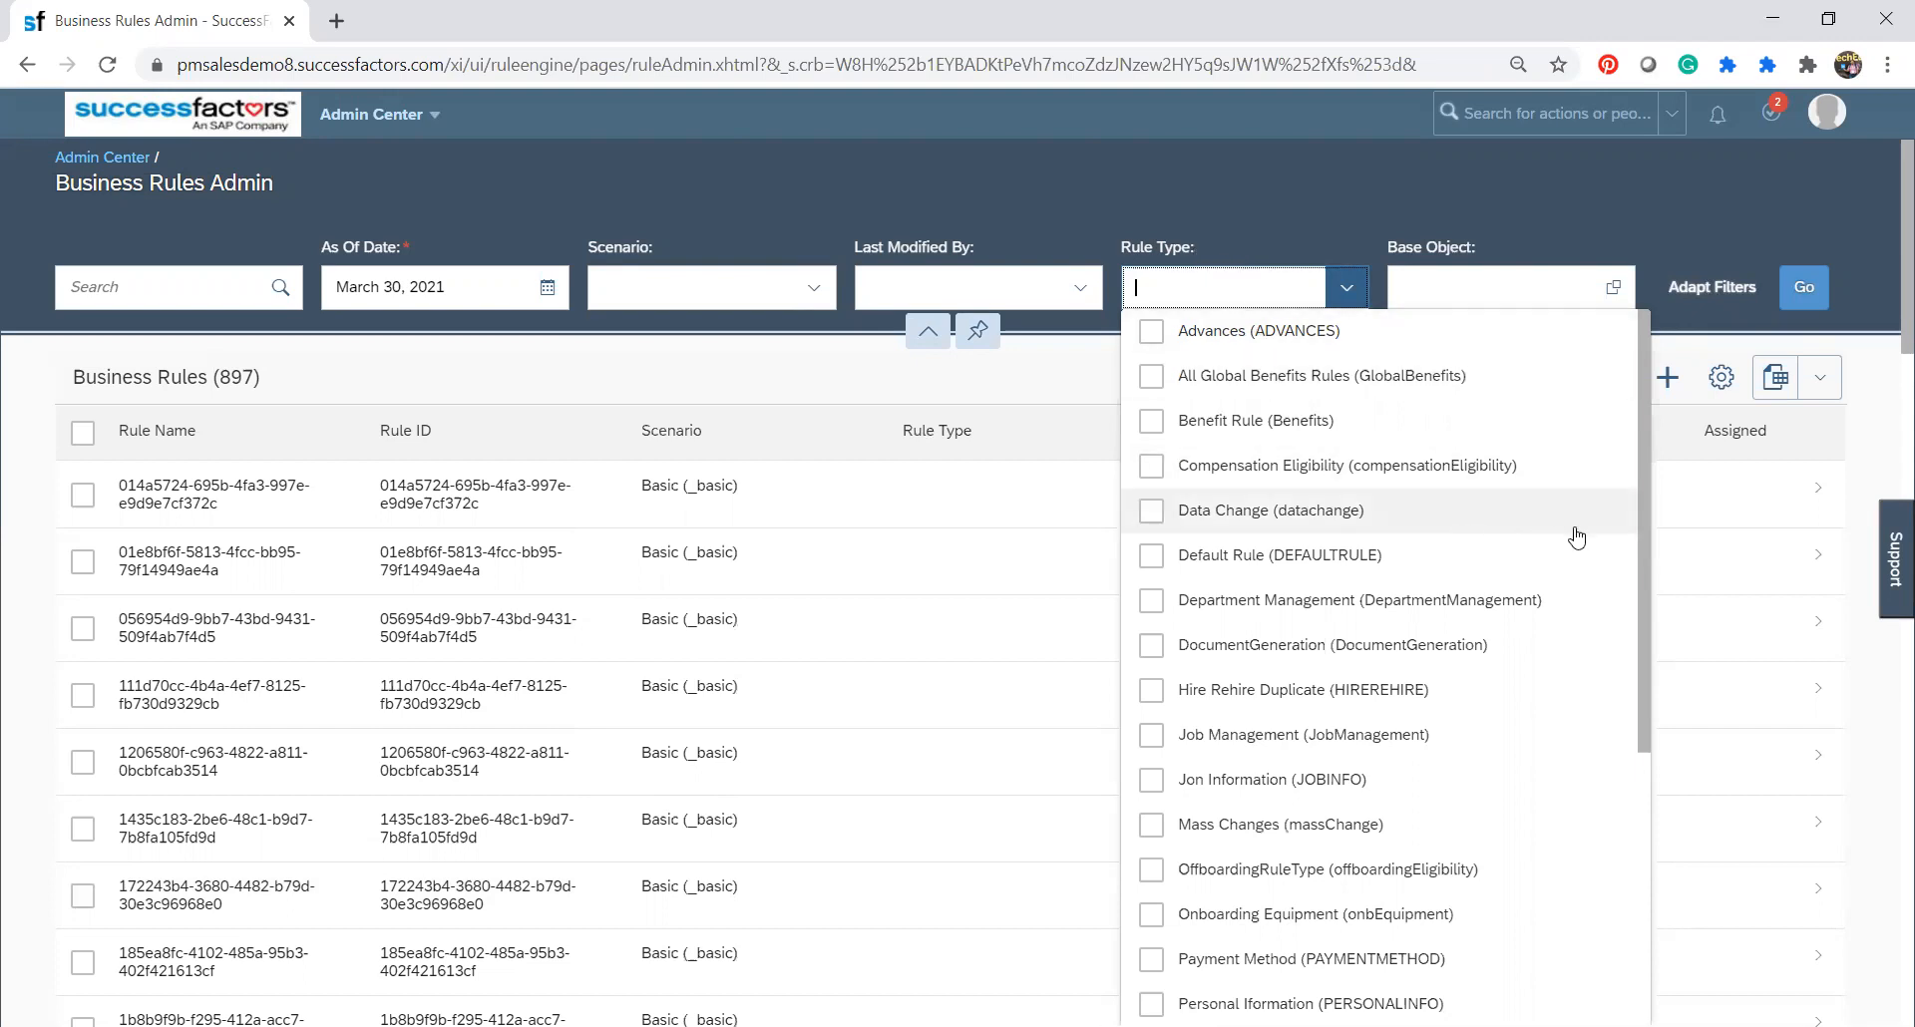
drag(1644, 583, 1636, 726)
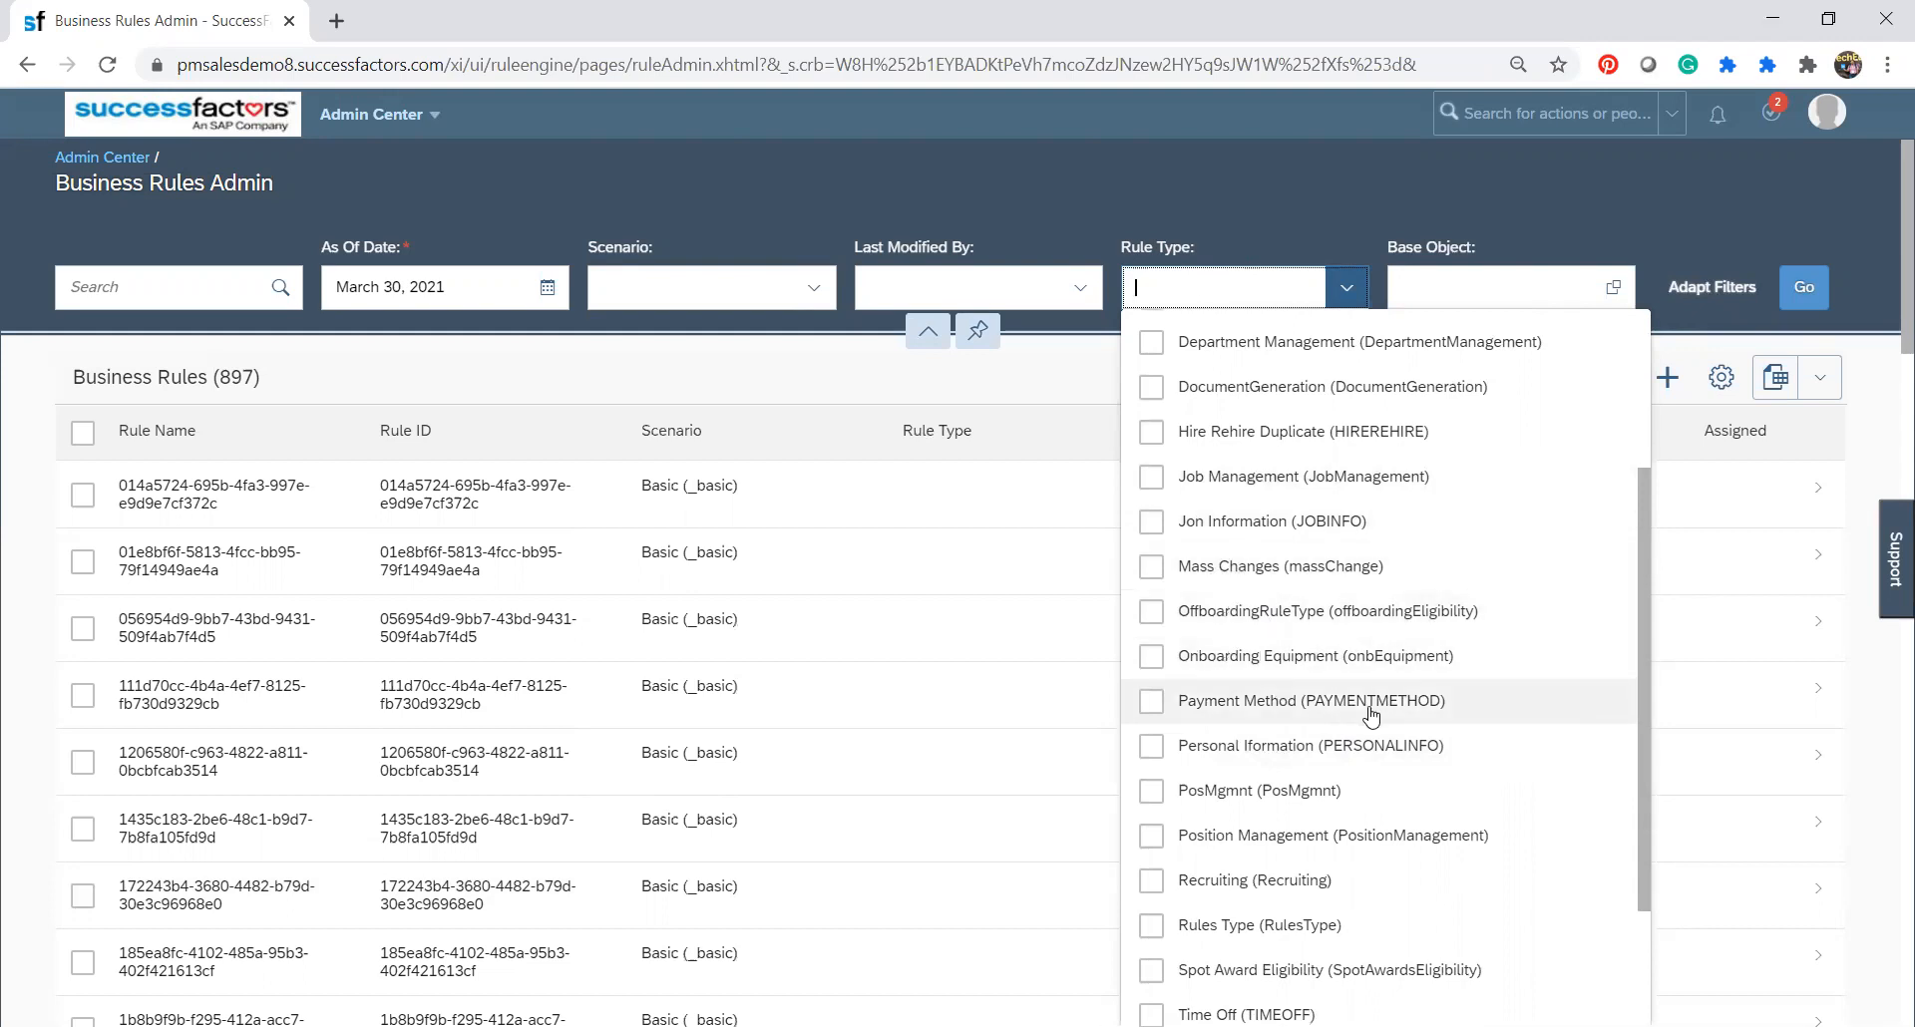
click(1152, 751)
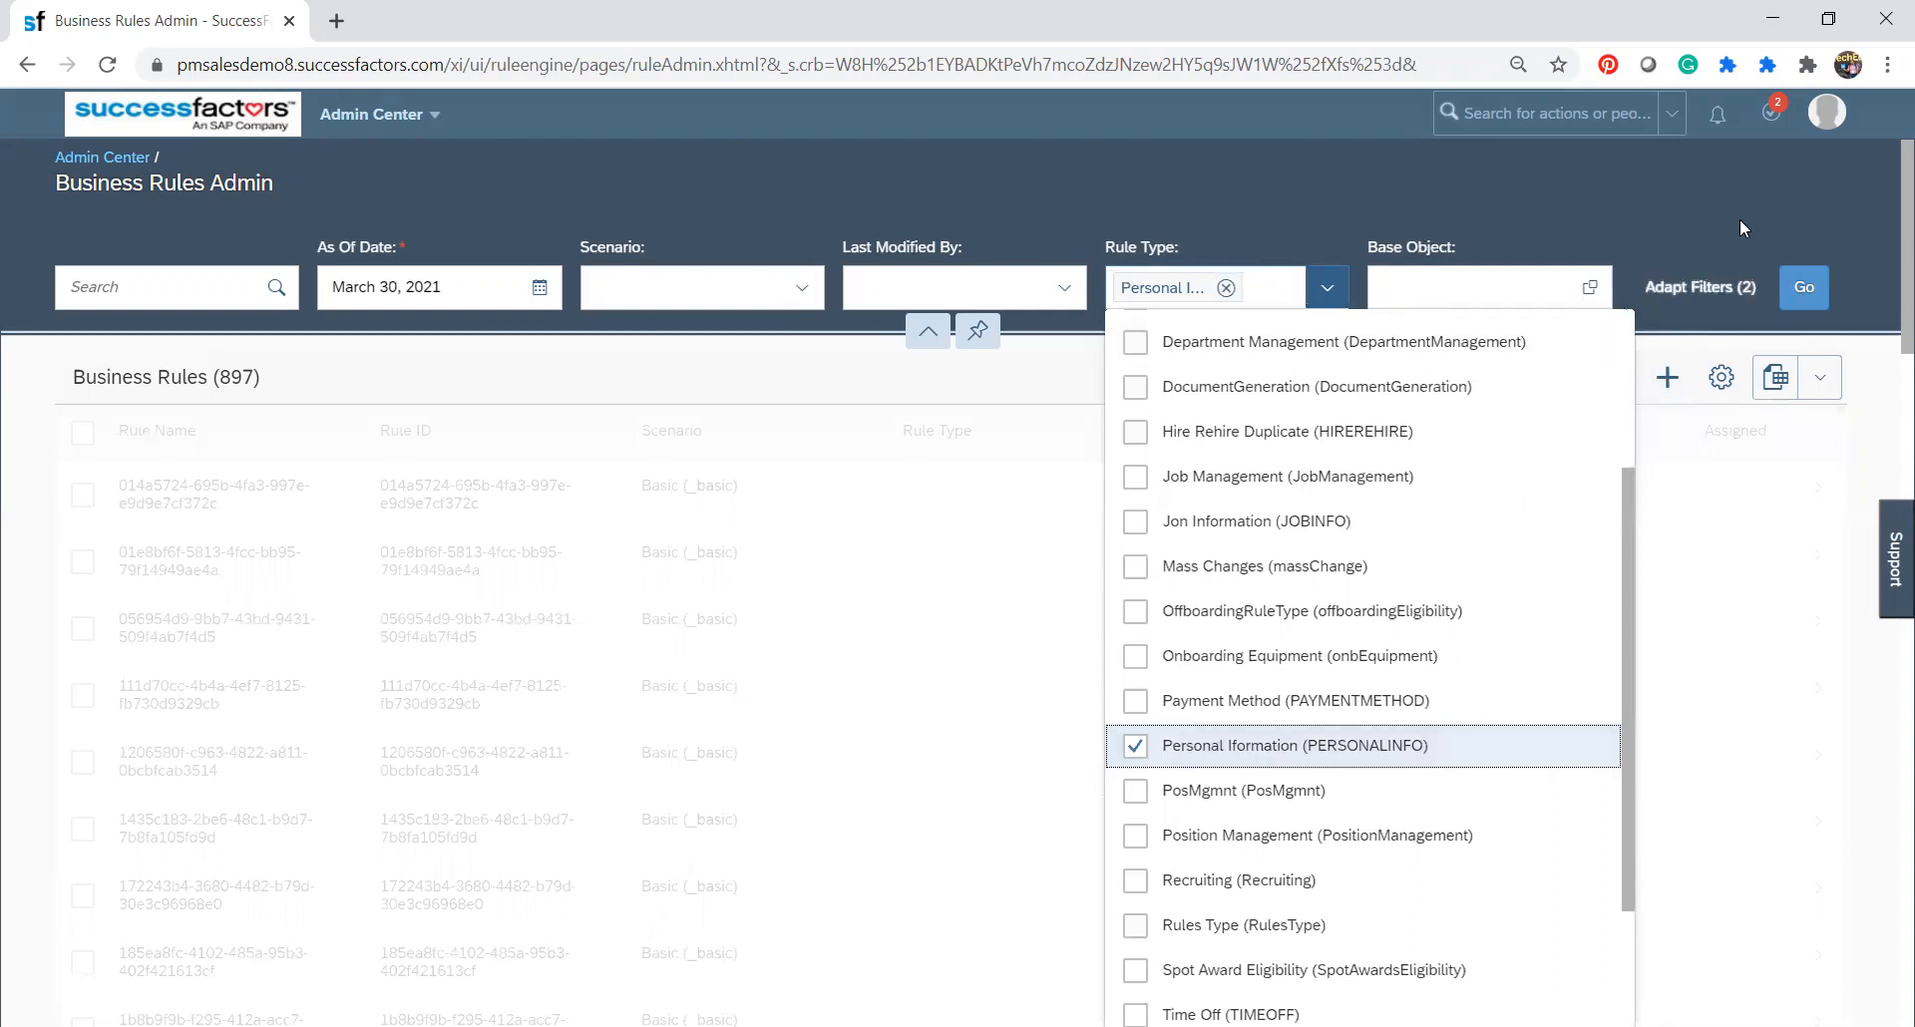
click(1817, 297)
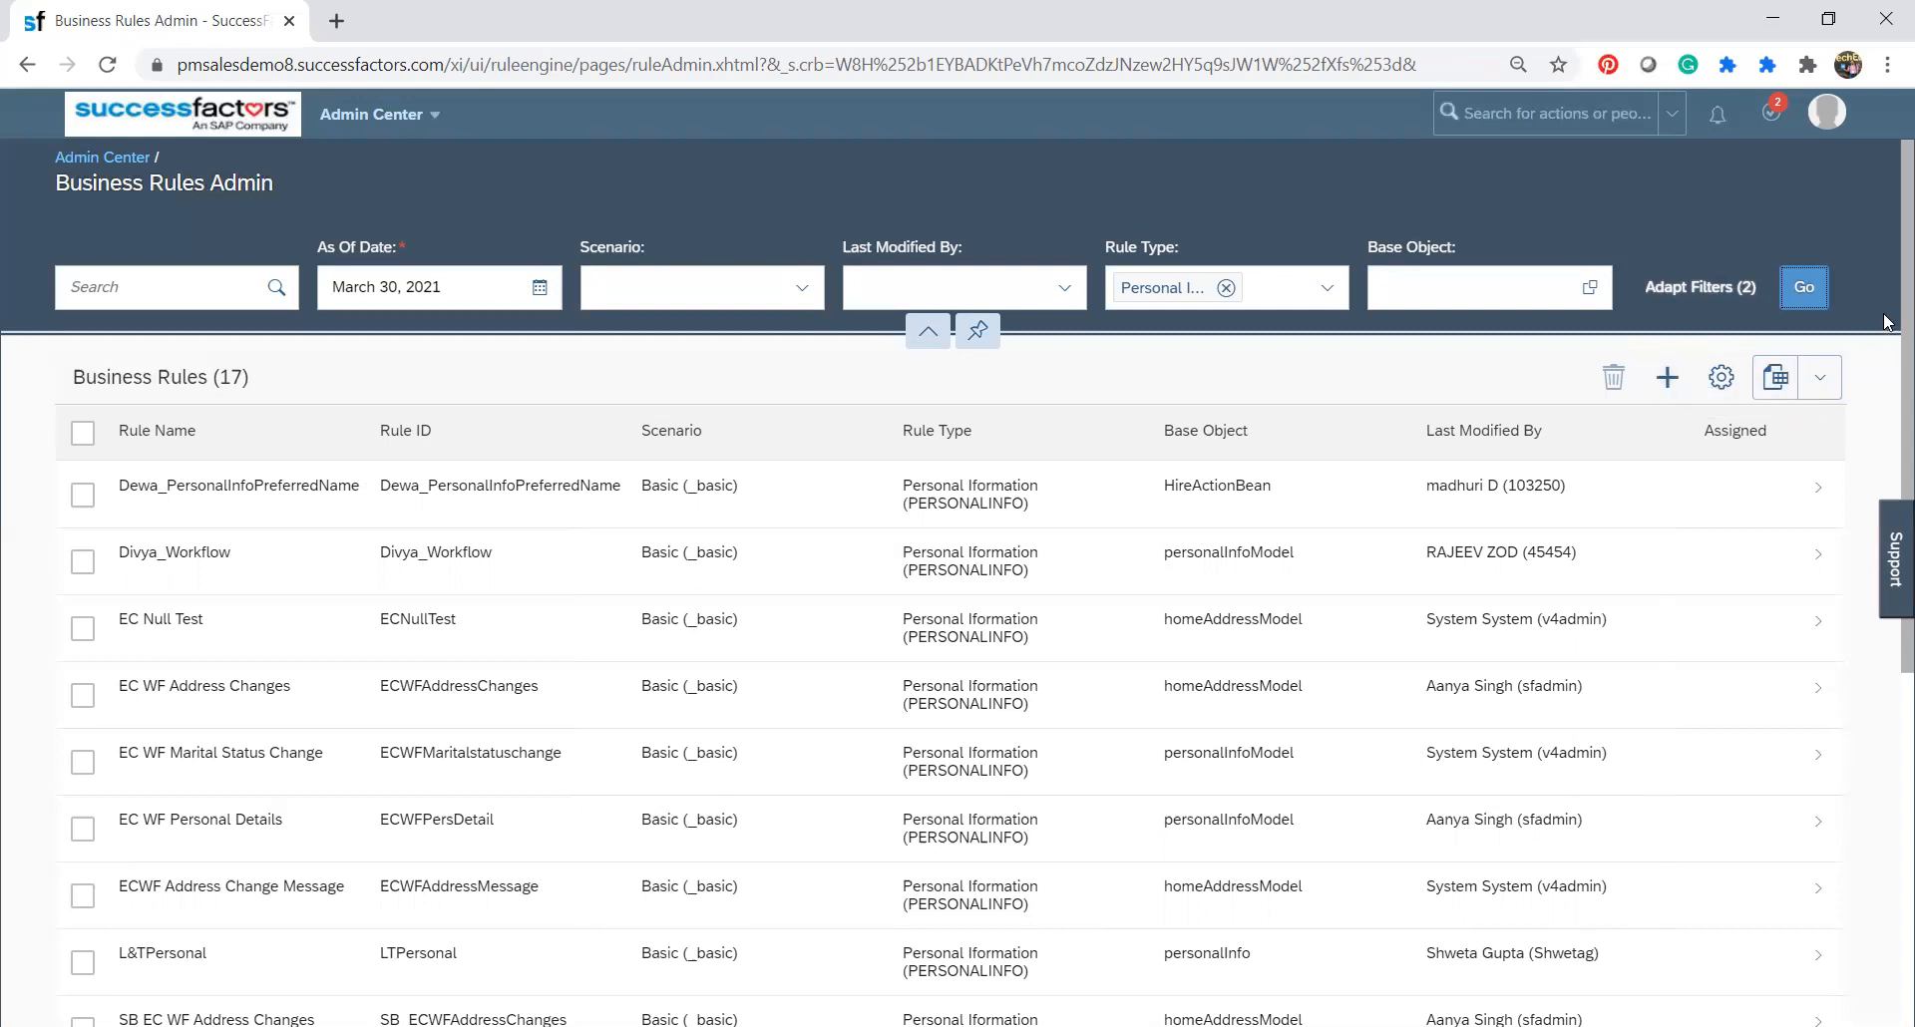
Look through the filtered business rules and open the ECWF Address Change Message rule.
scroll(1888, 376, down, 1)
scroll(1888, 376, down, 3)
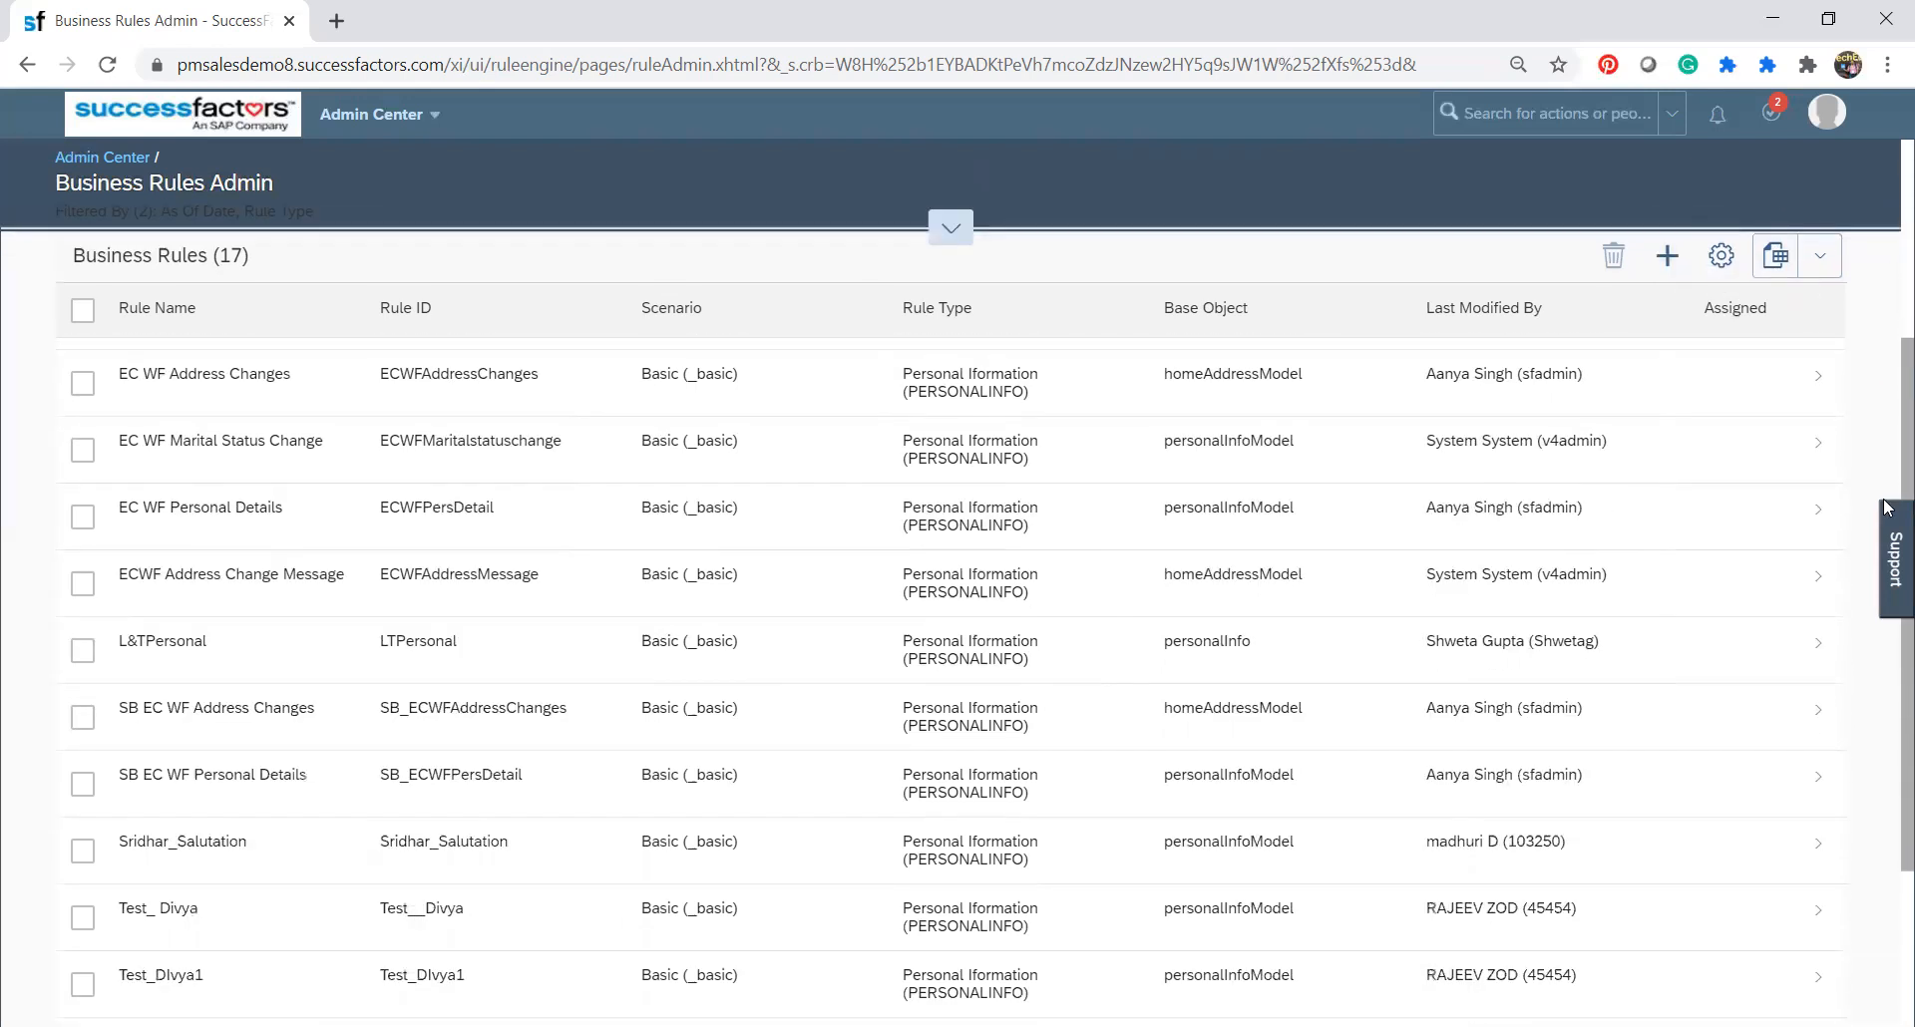
scroll(1888, 439, up, 1)
scroll(1889, 439, up, 3)
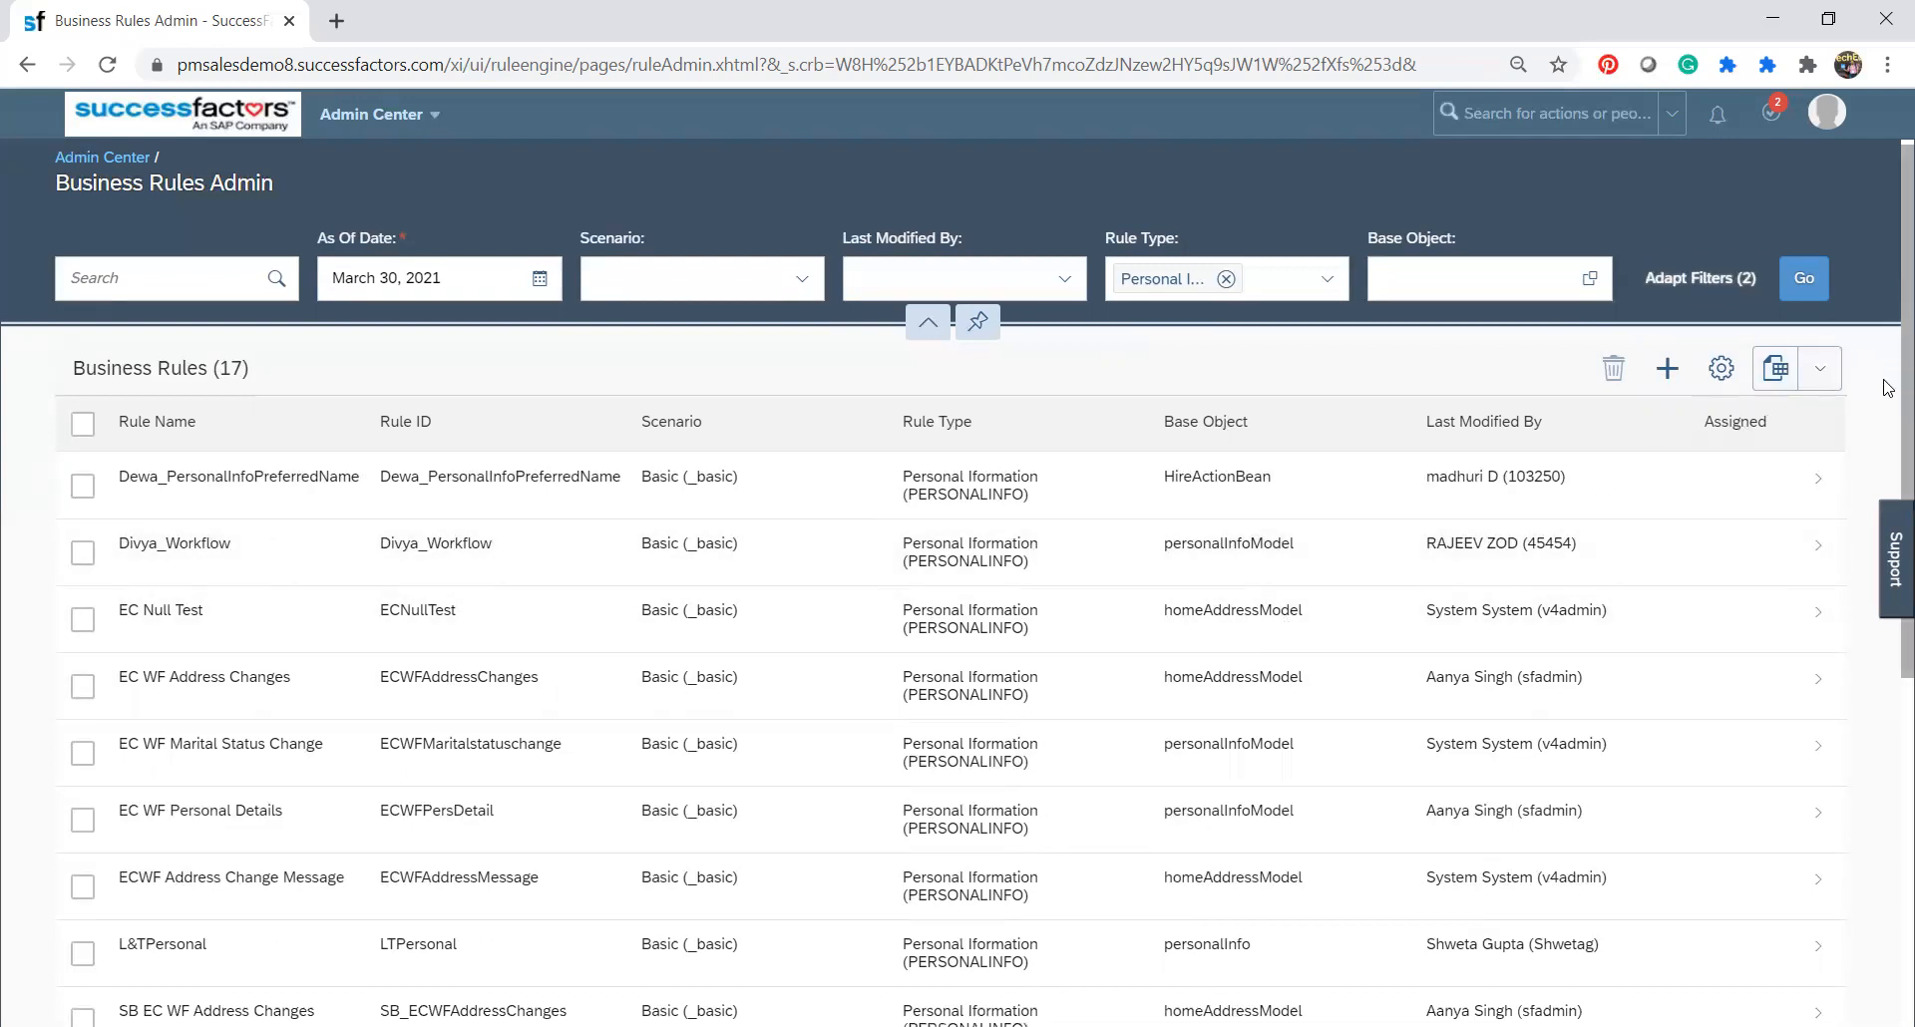
scroll(1888, 387, down, 2)
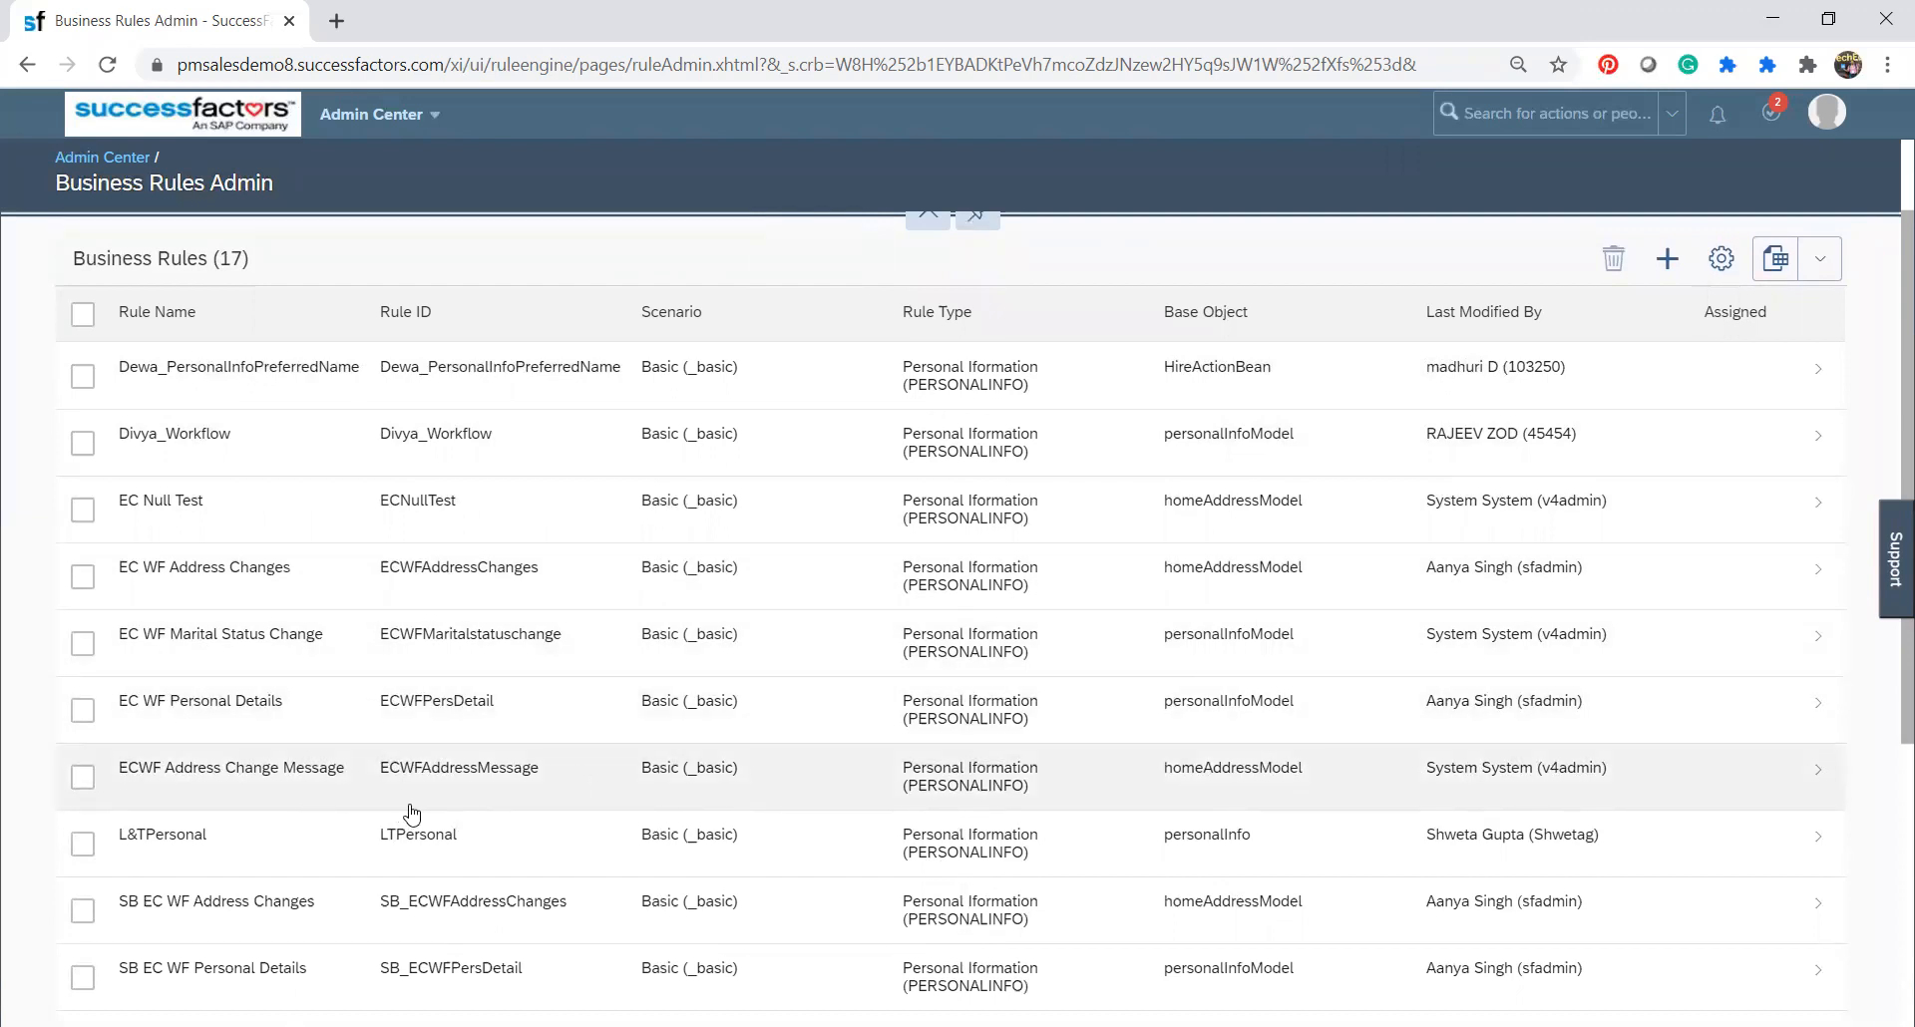
click(488, 787)
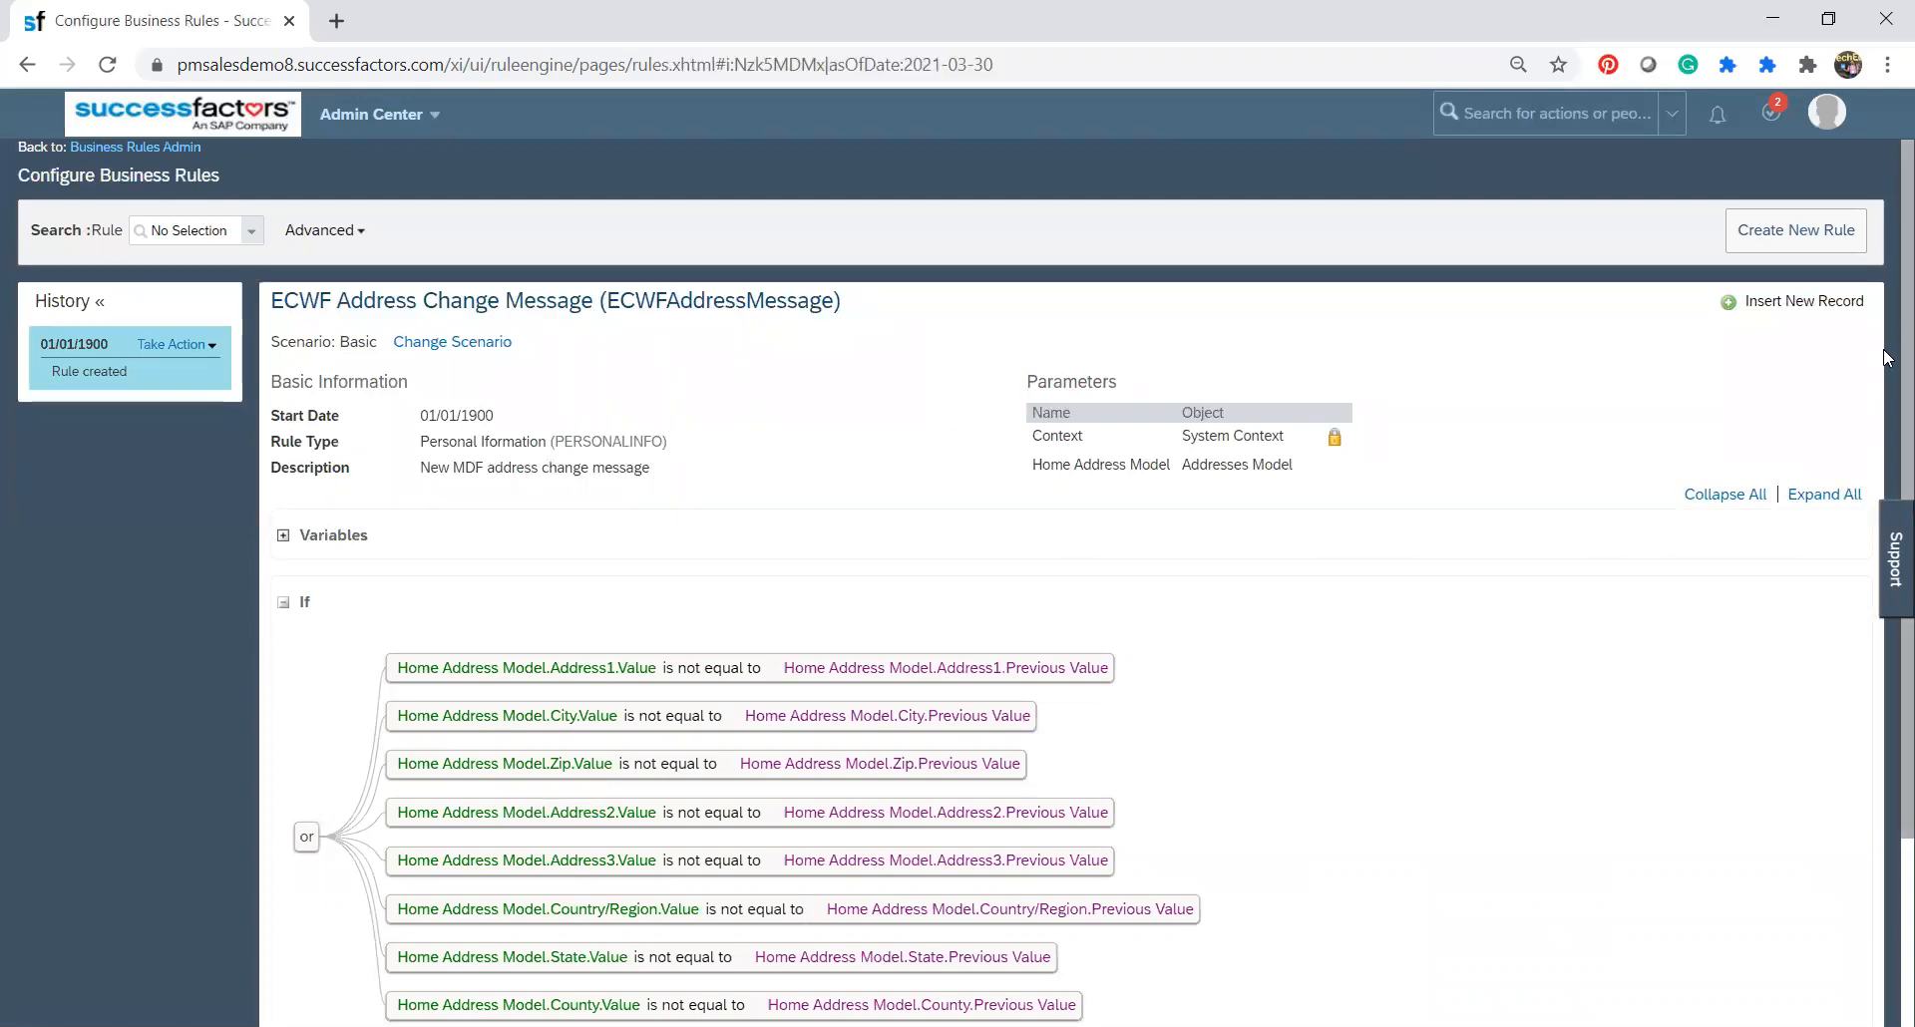
Examine the rule's basic information, its If conditions on the home address fields and the message text raised under Then.
scroll(1889, 399, down, 3)
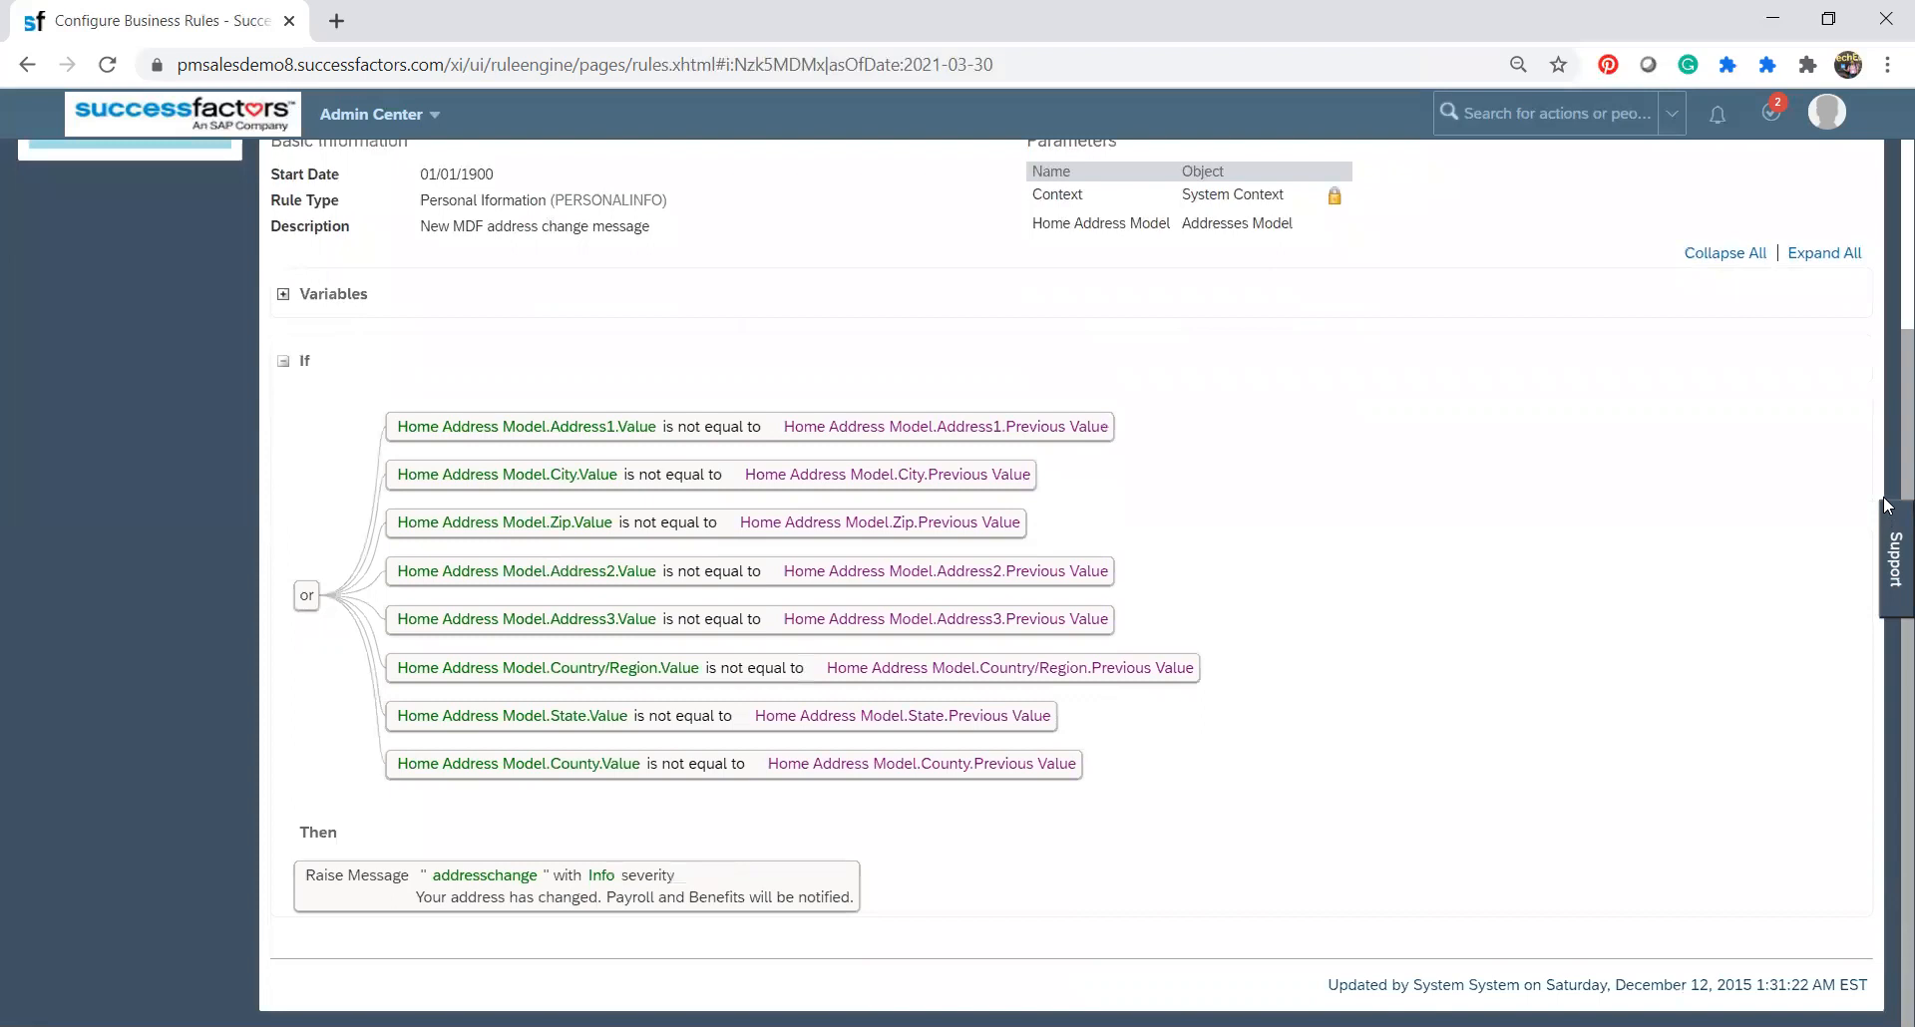
scroll(1884, 495, up, 2)
scroll(1885, 407, down, 1)
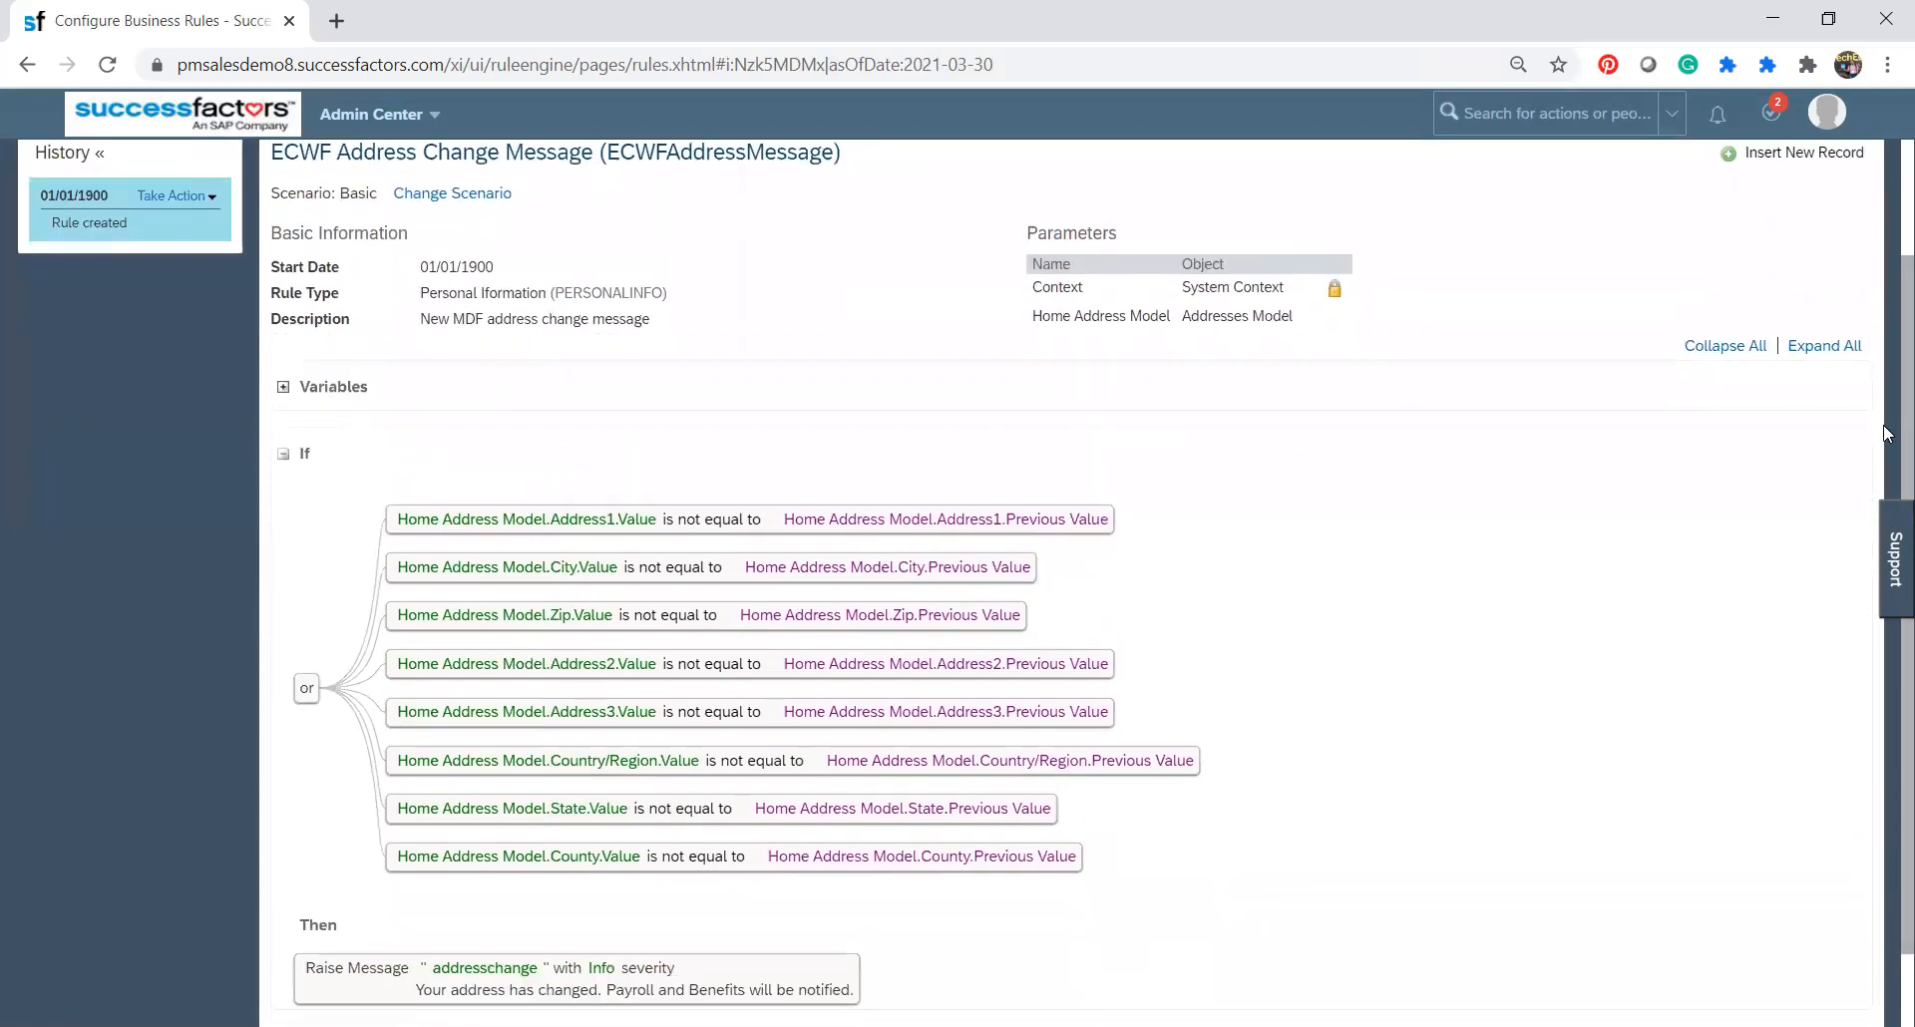
drag(378, 193, 340, 189)
scroll(1885, 349, down, 1)
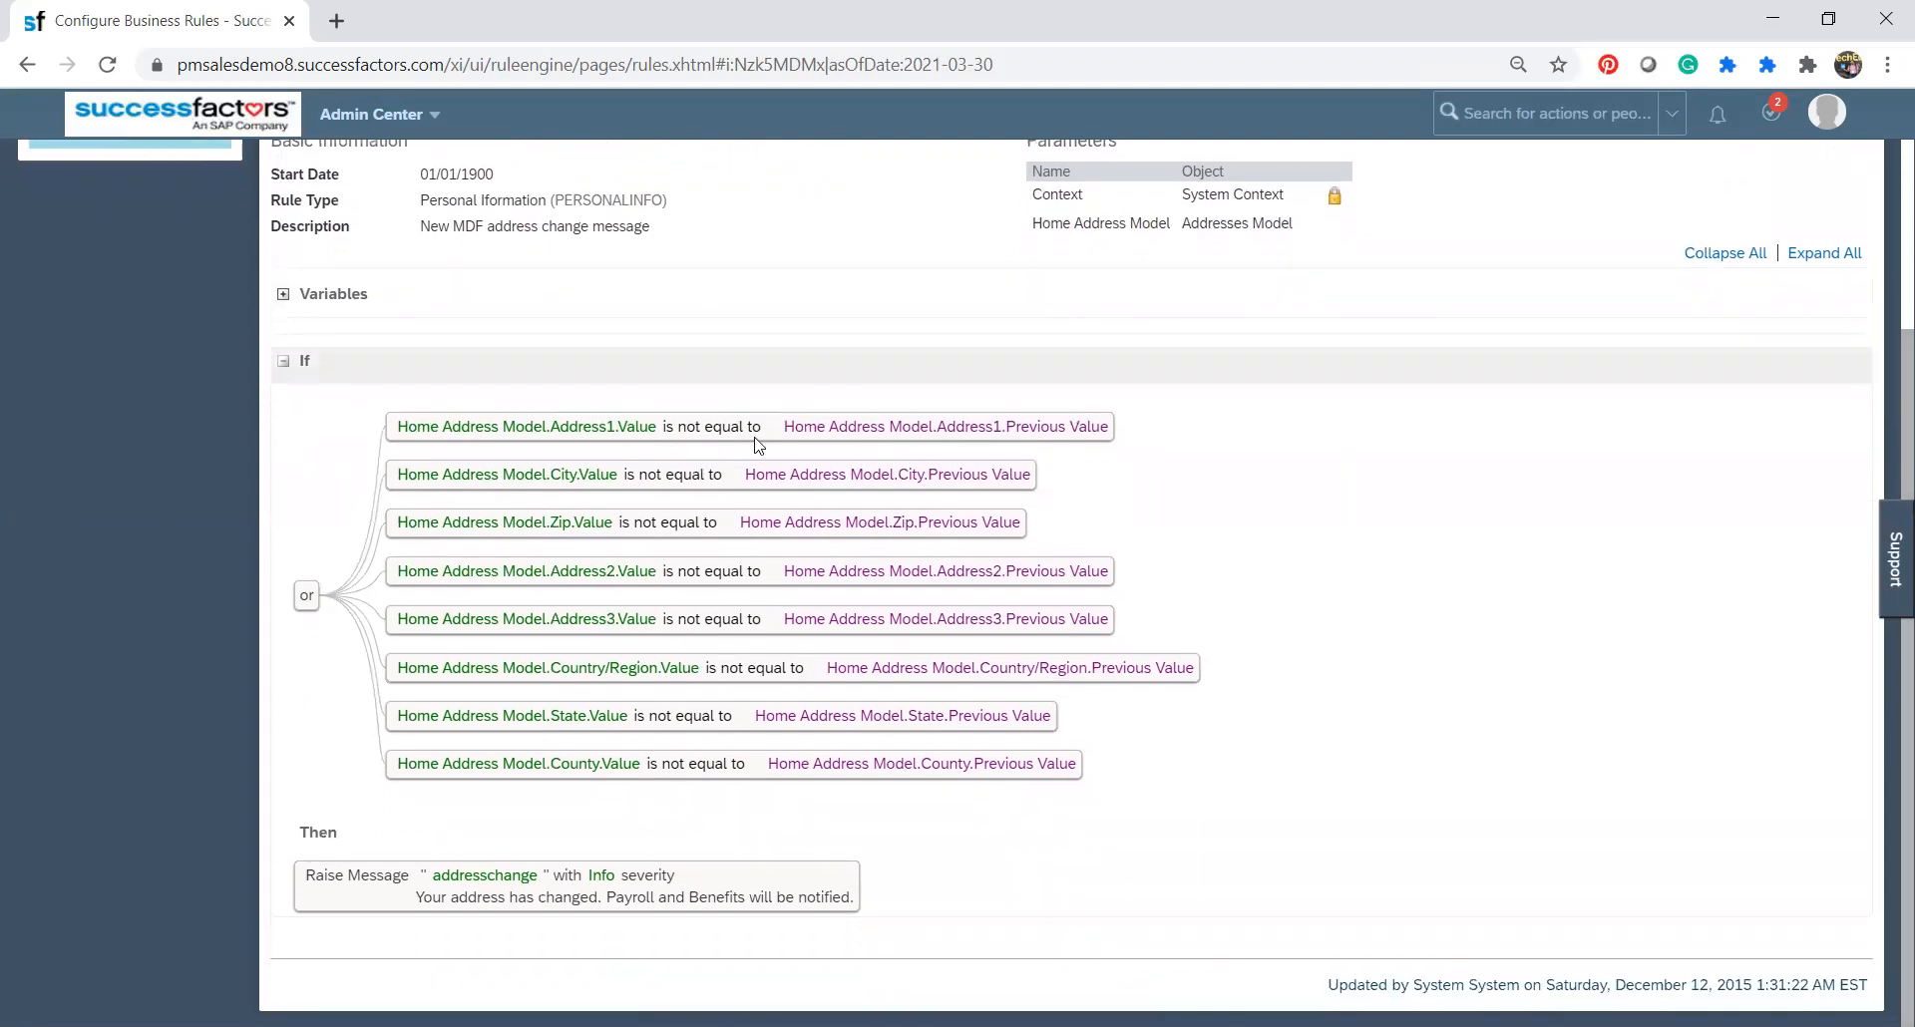
click(283, 363)
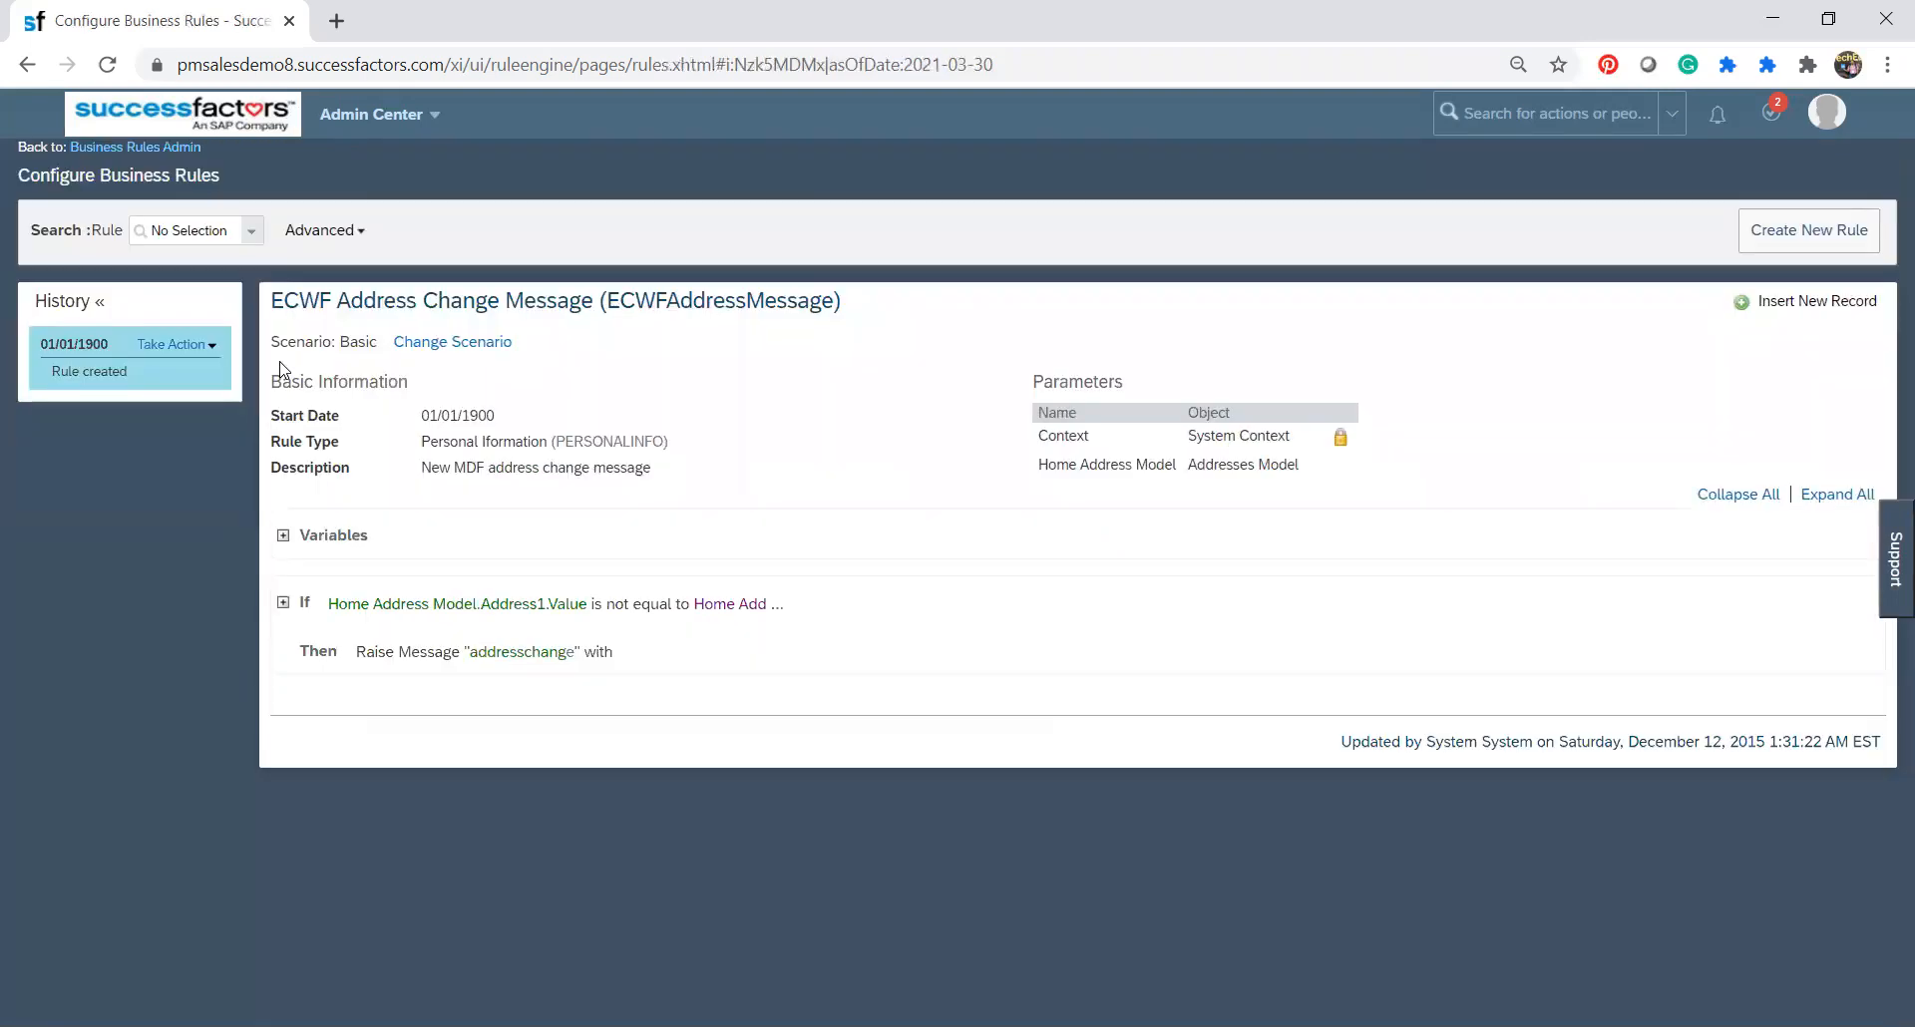
click(283, 604)
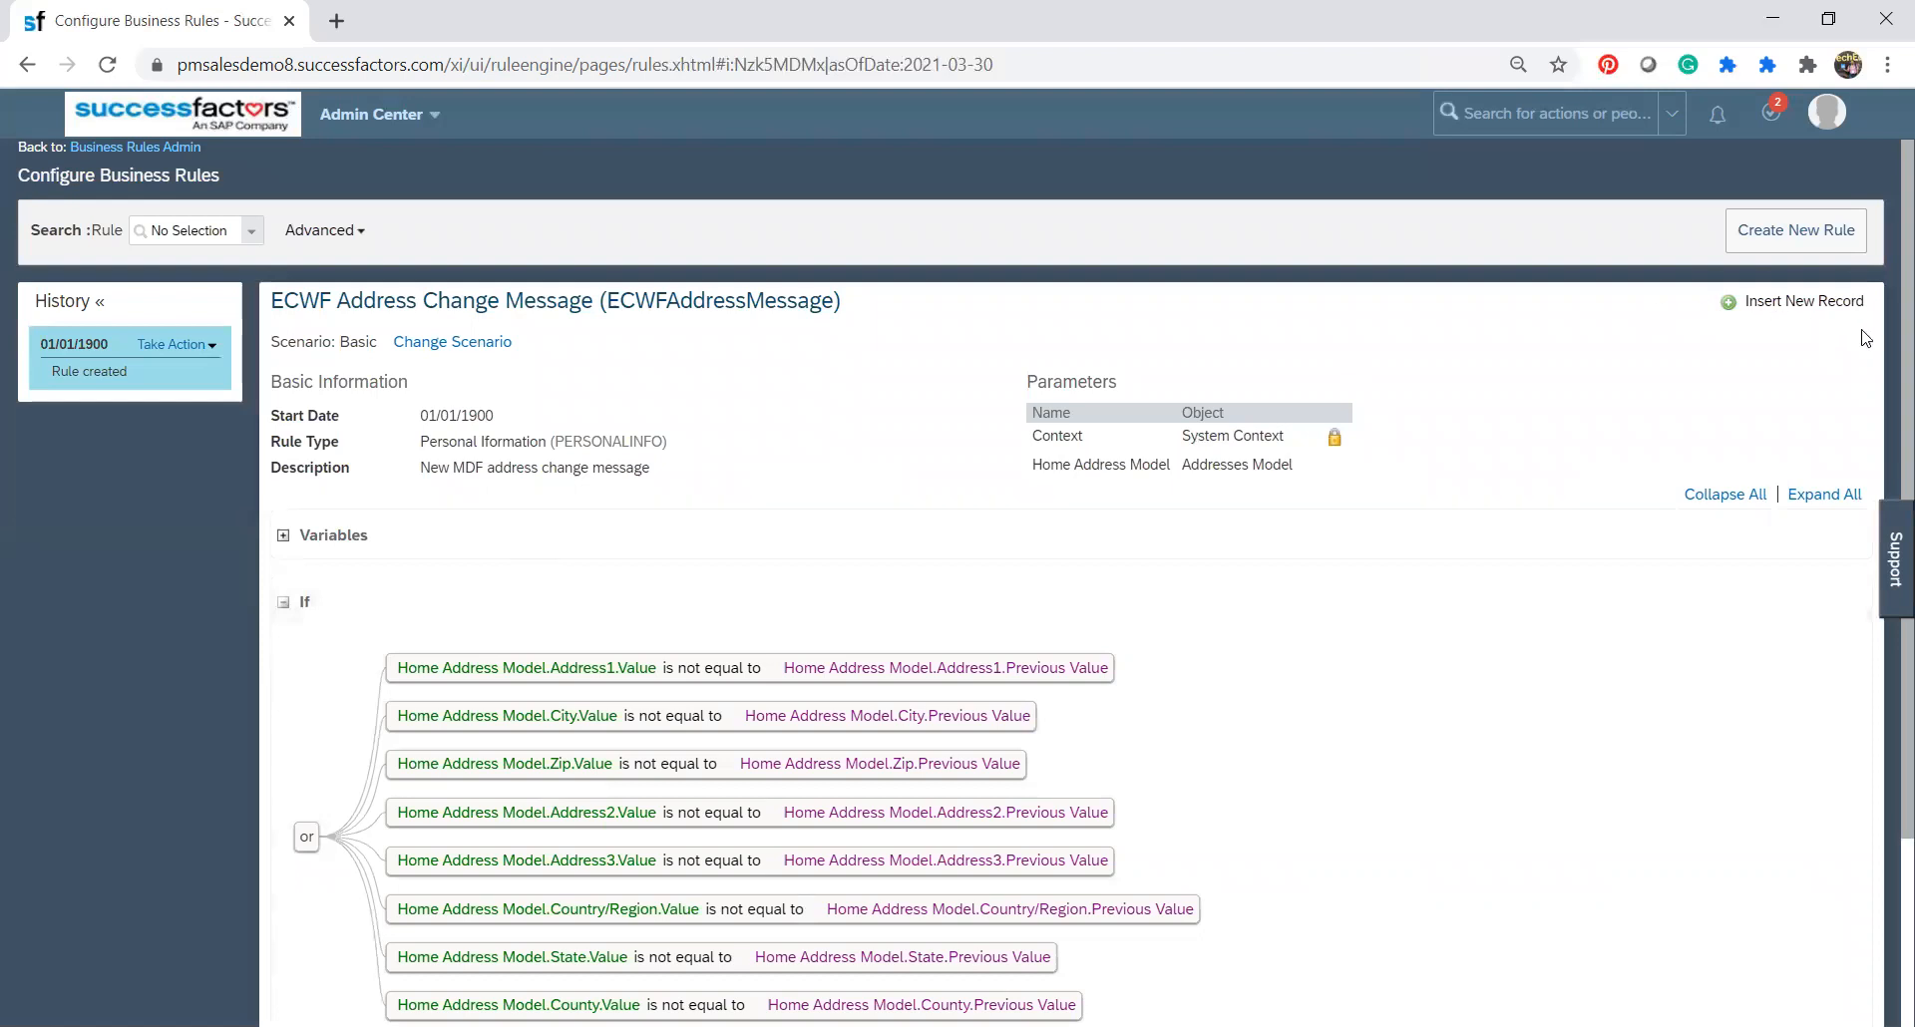
scroll(1885, 411, down, 2)
scroll(1885, 411, down, 3)
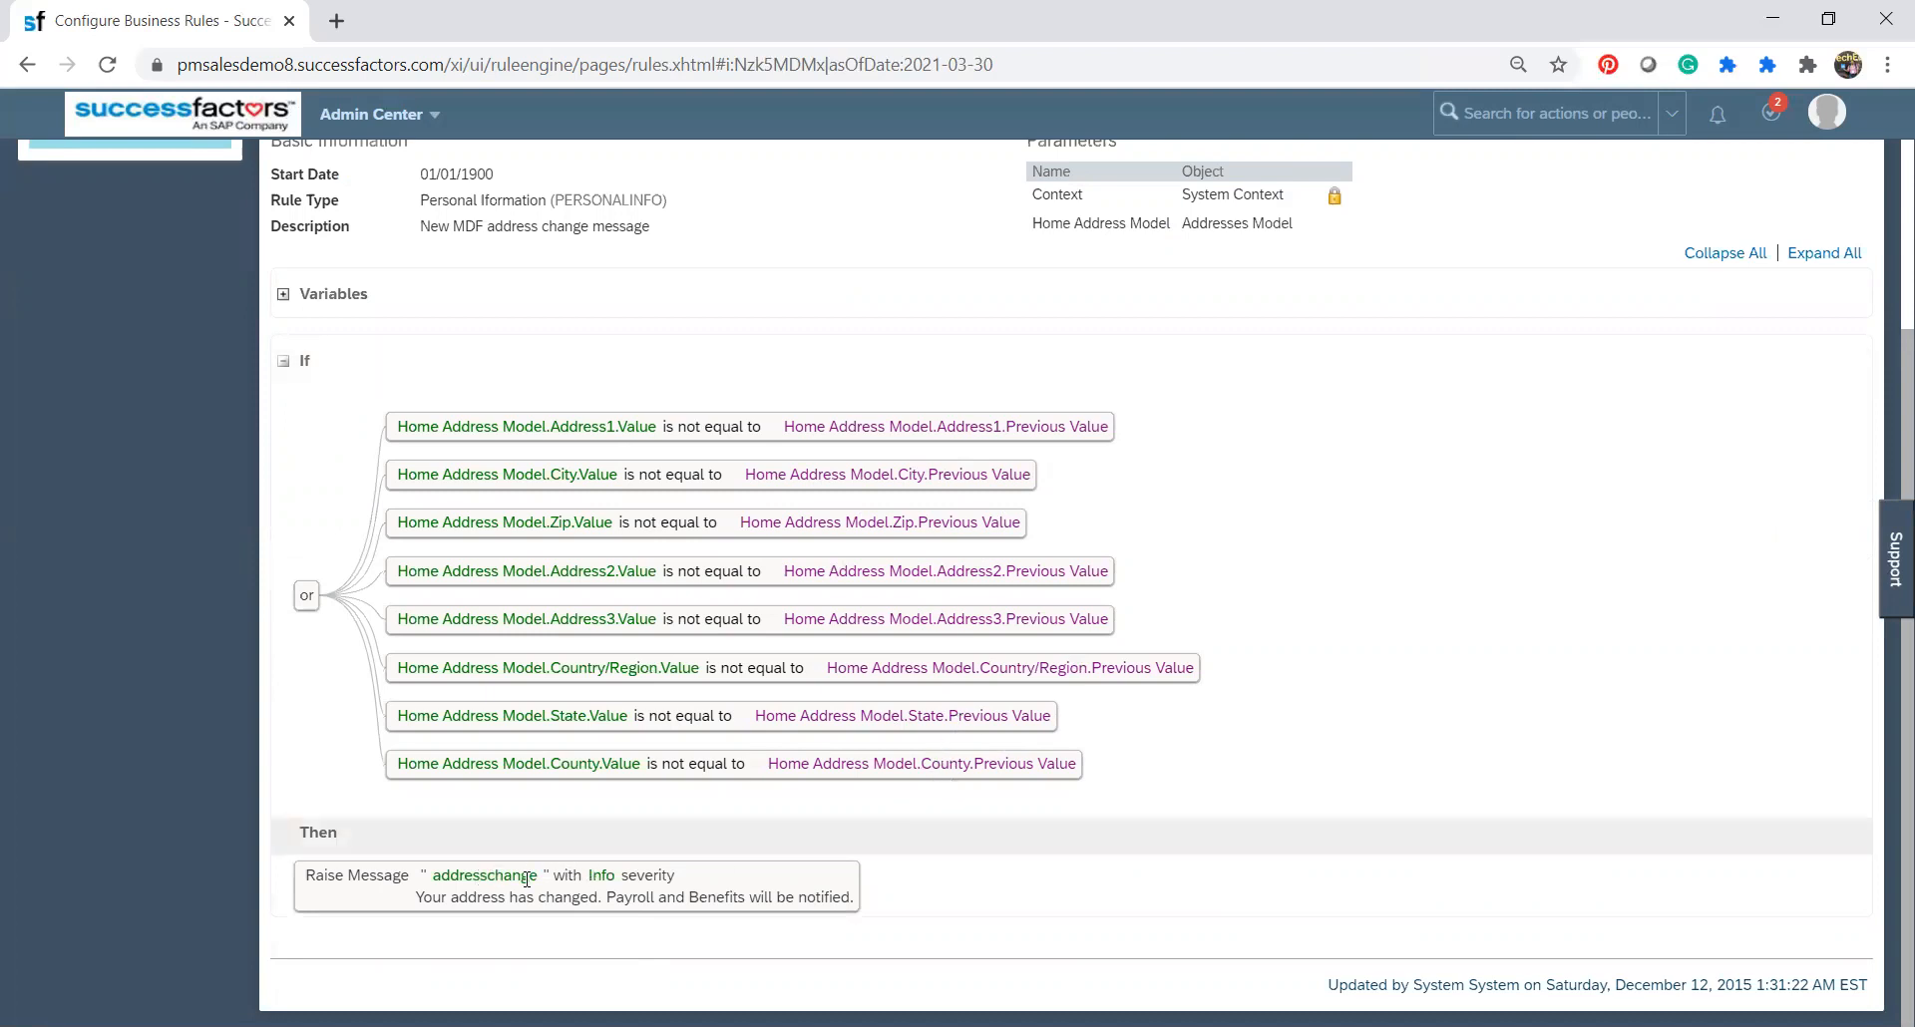
drag(609, 902, 850, 894)
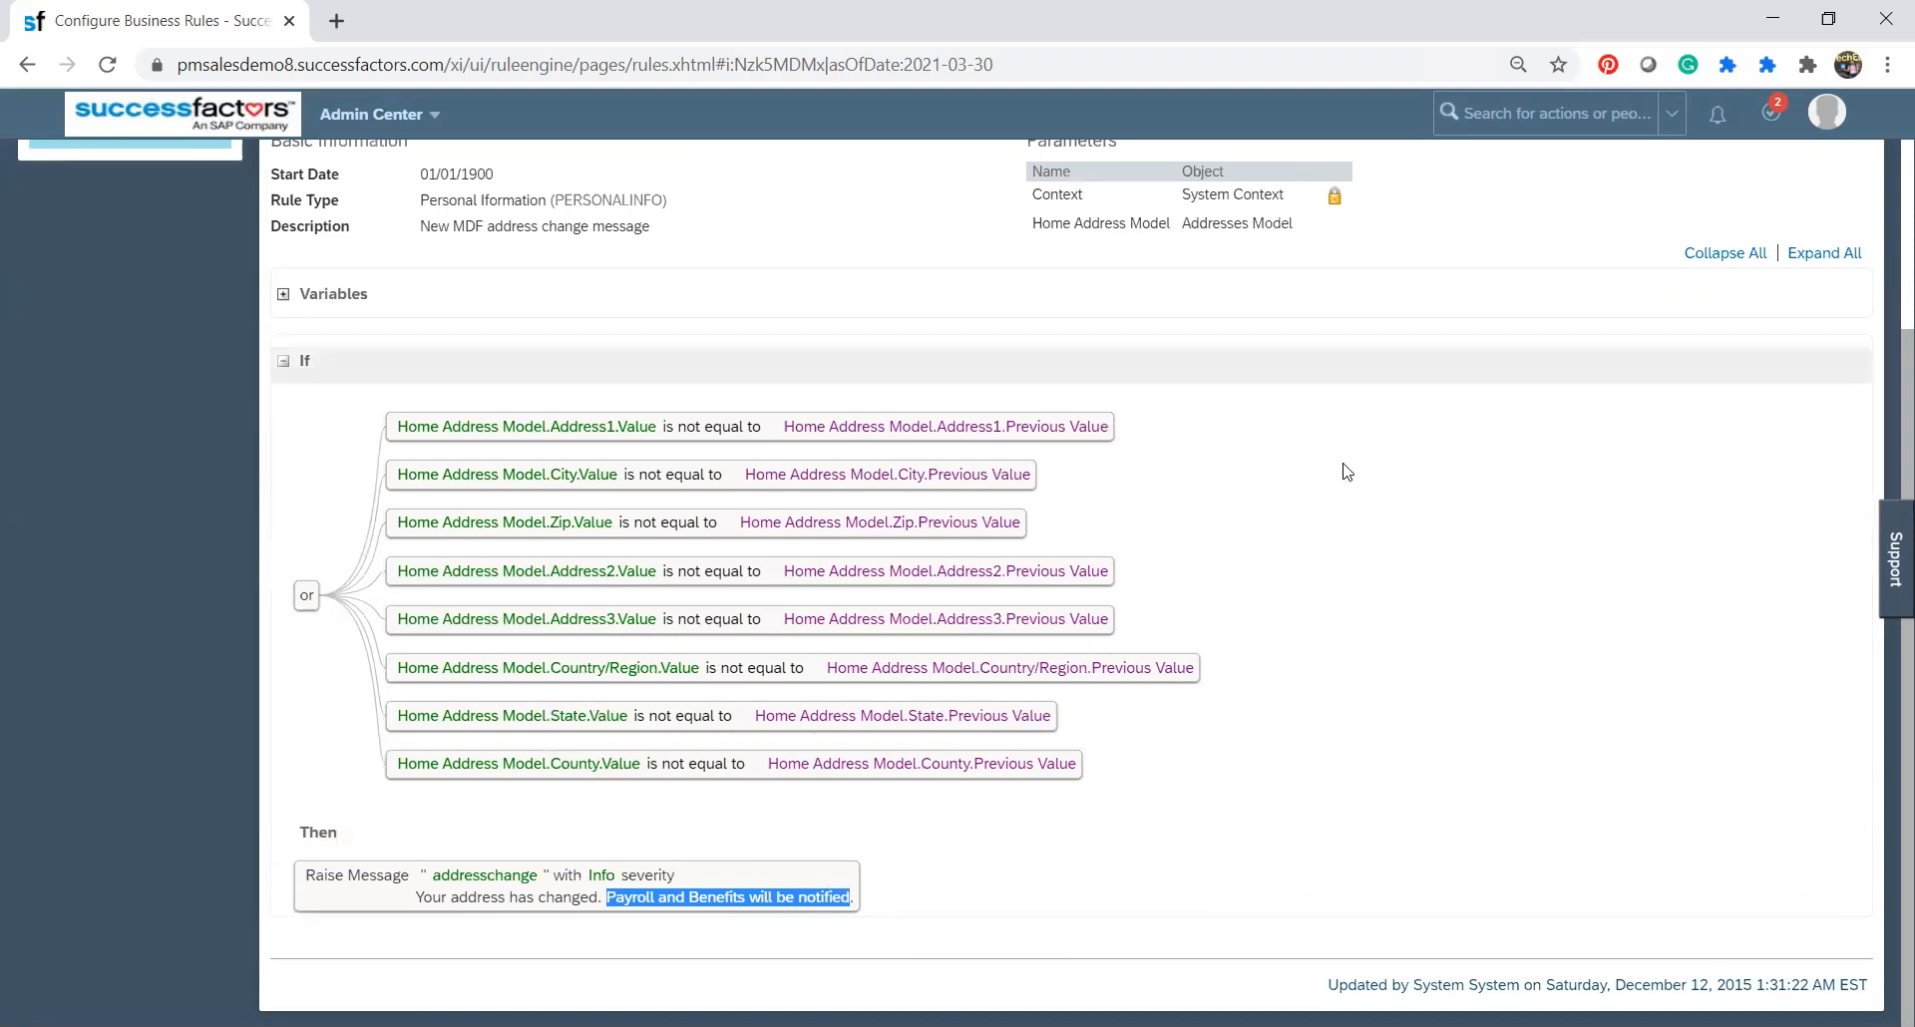
Check the rule's Variables section and the name and severity of the message raised under Then.
drag(1884, 436, 1884, 309)
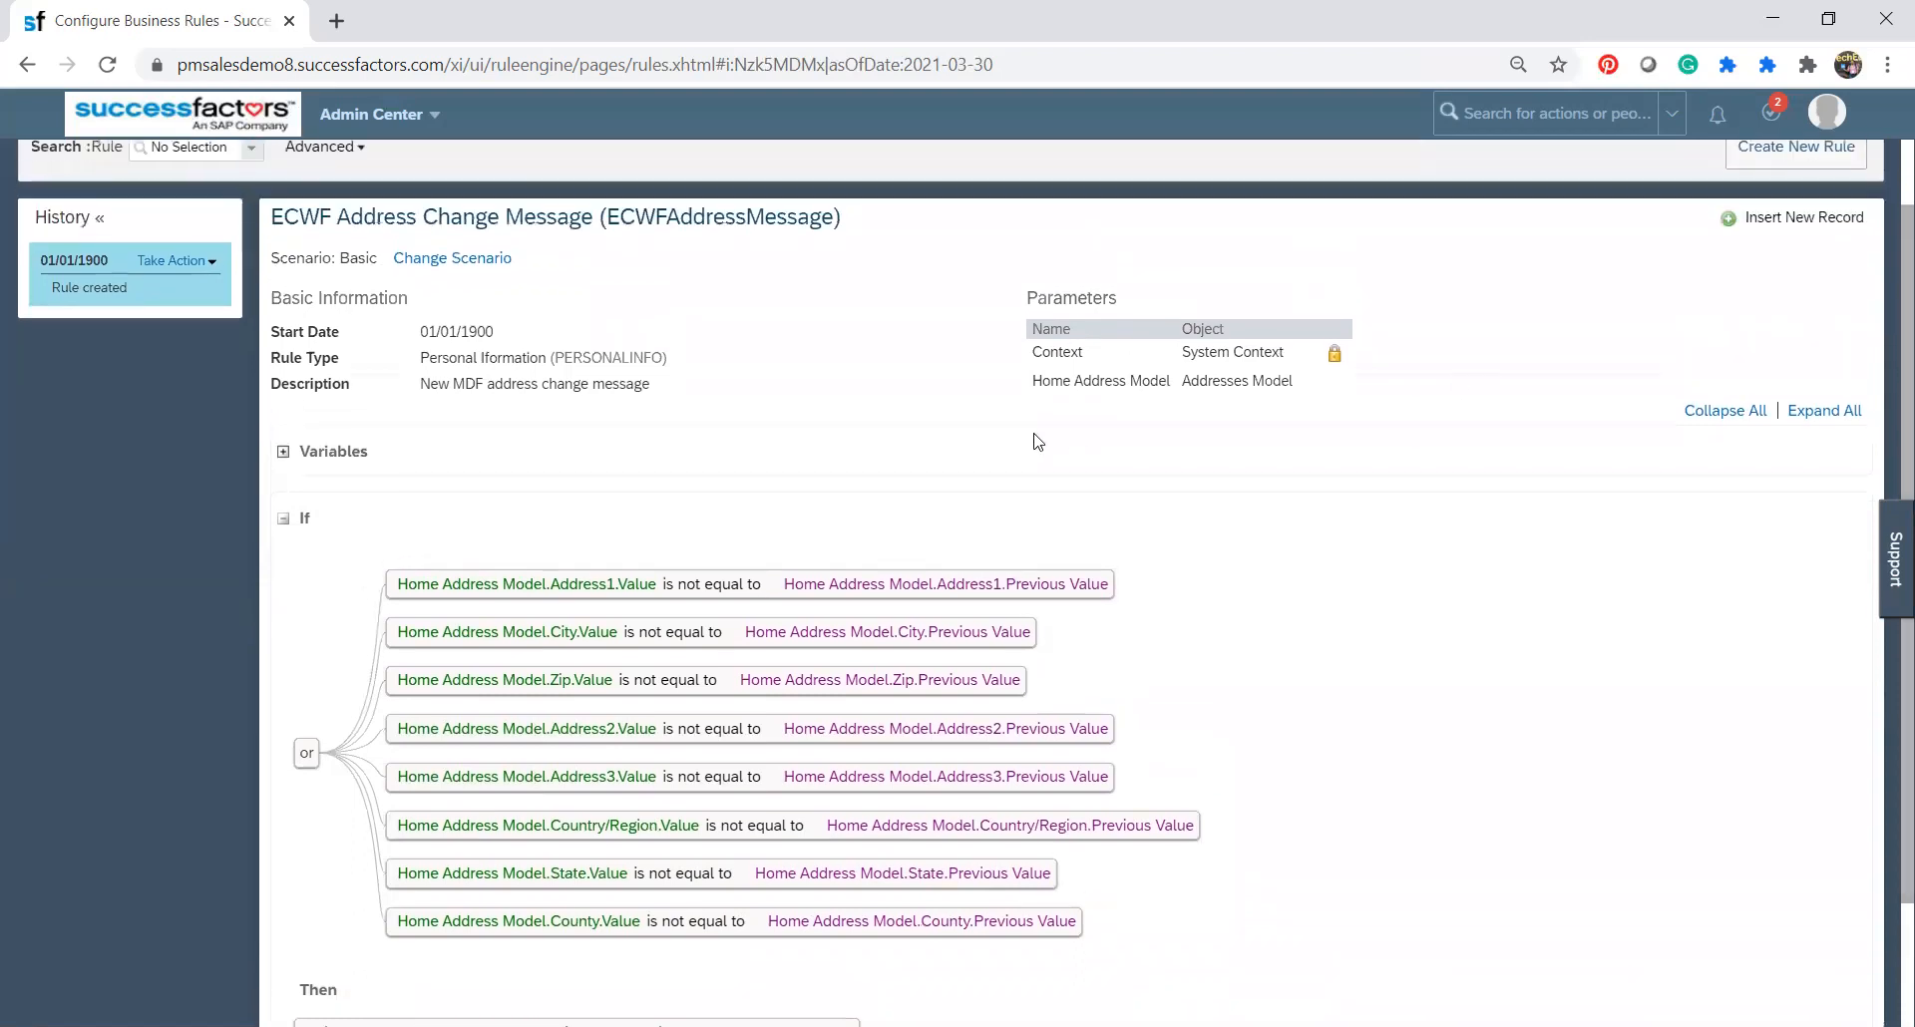
click(283, 452)
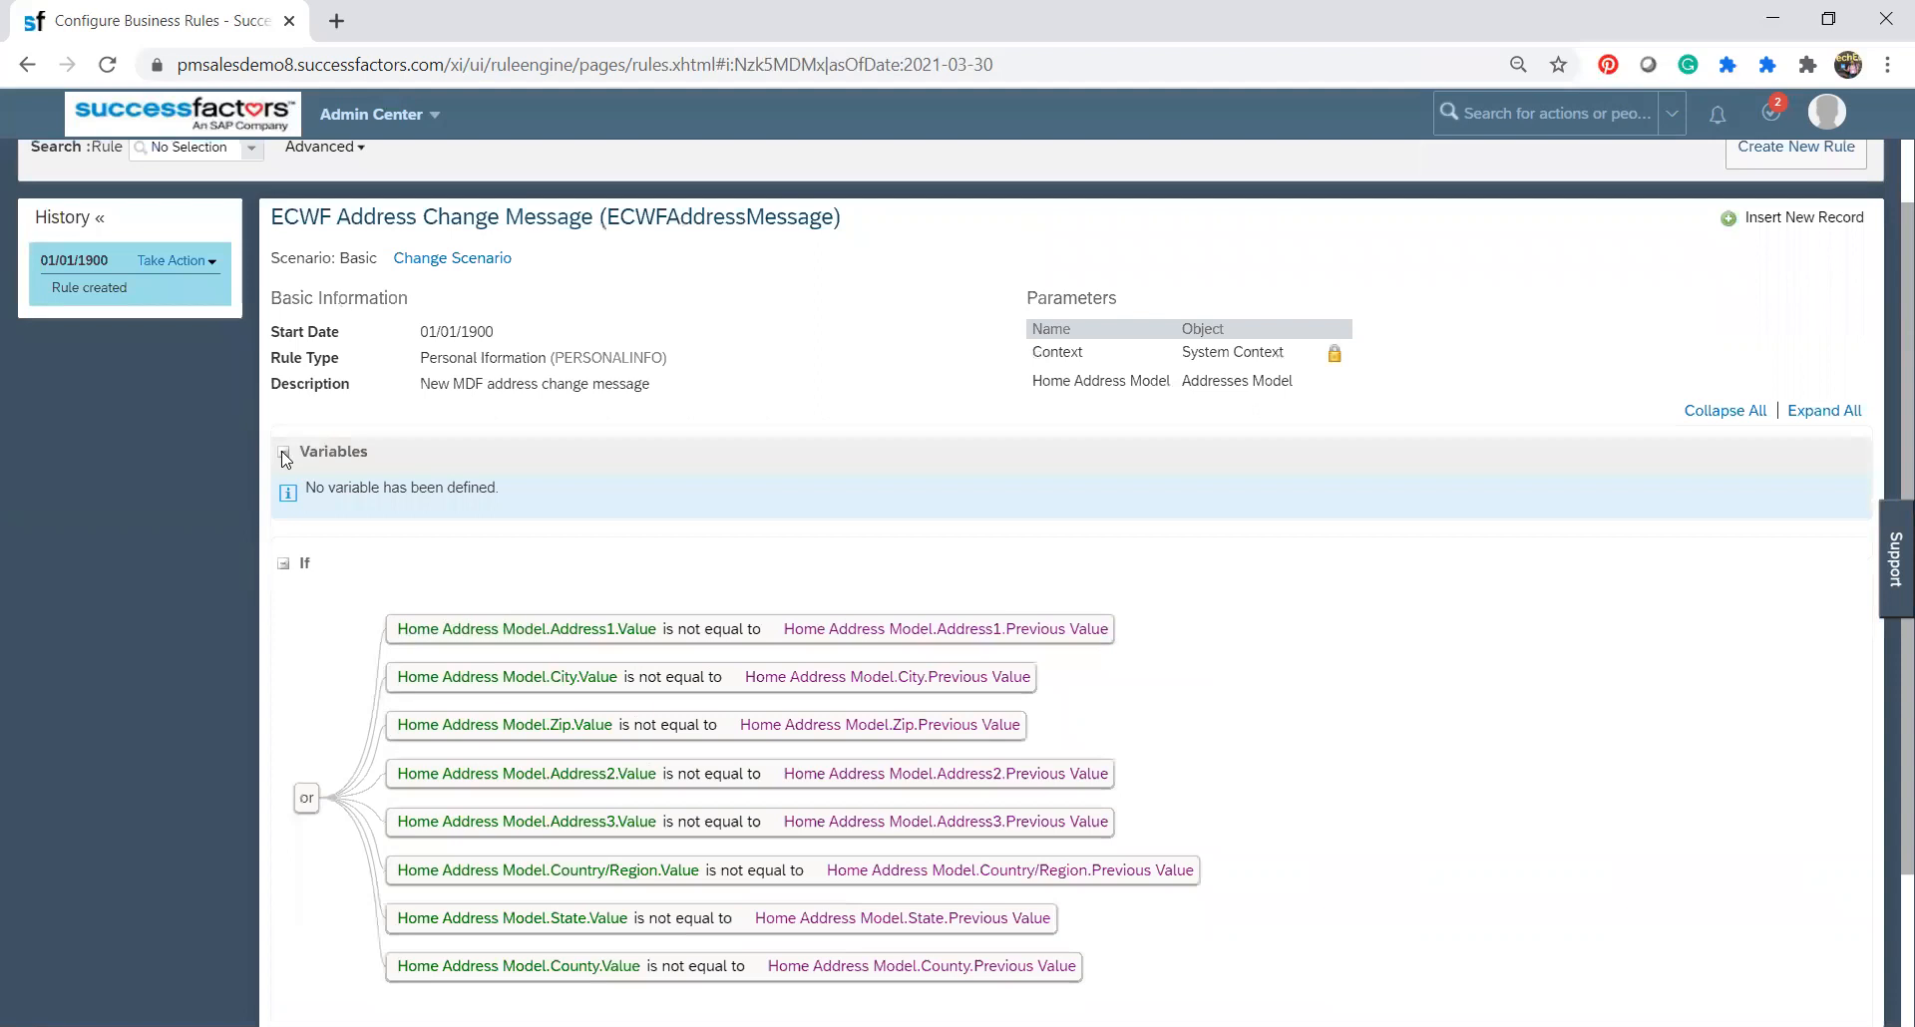
click(283, 452)
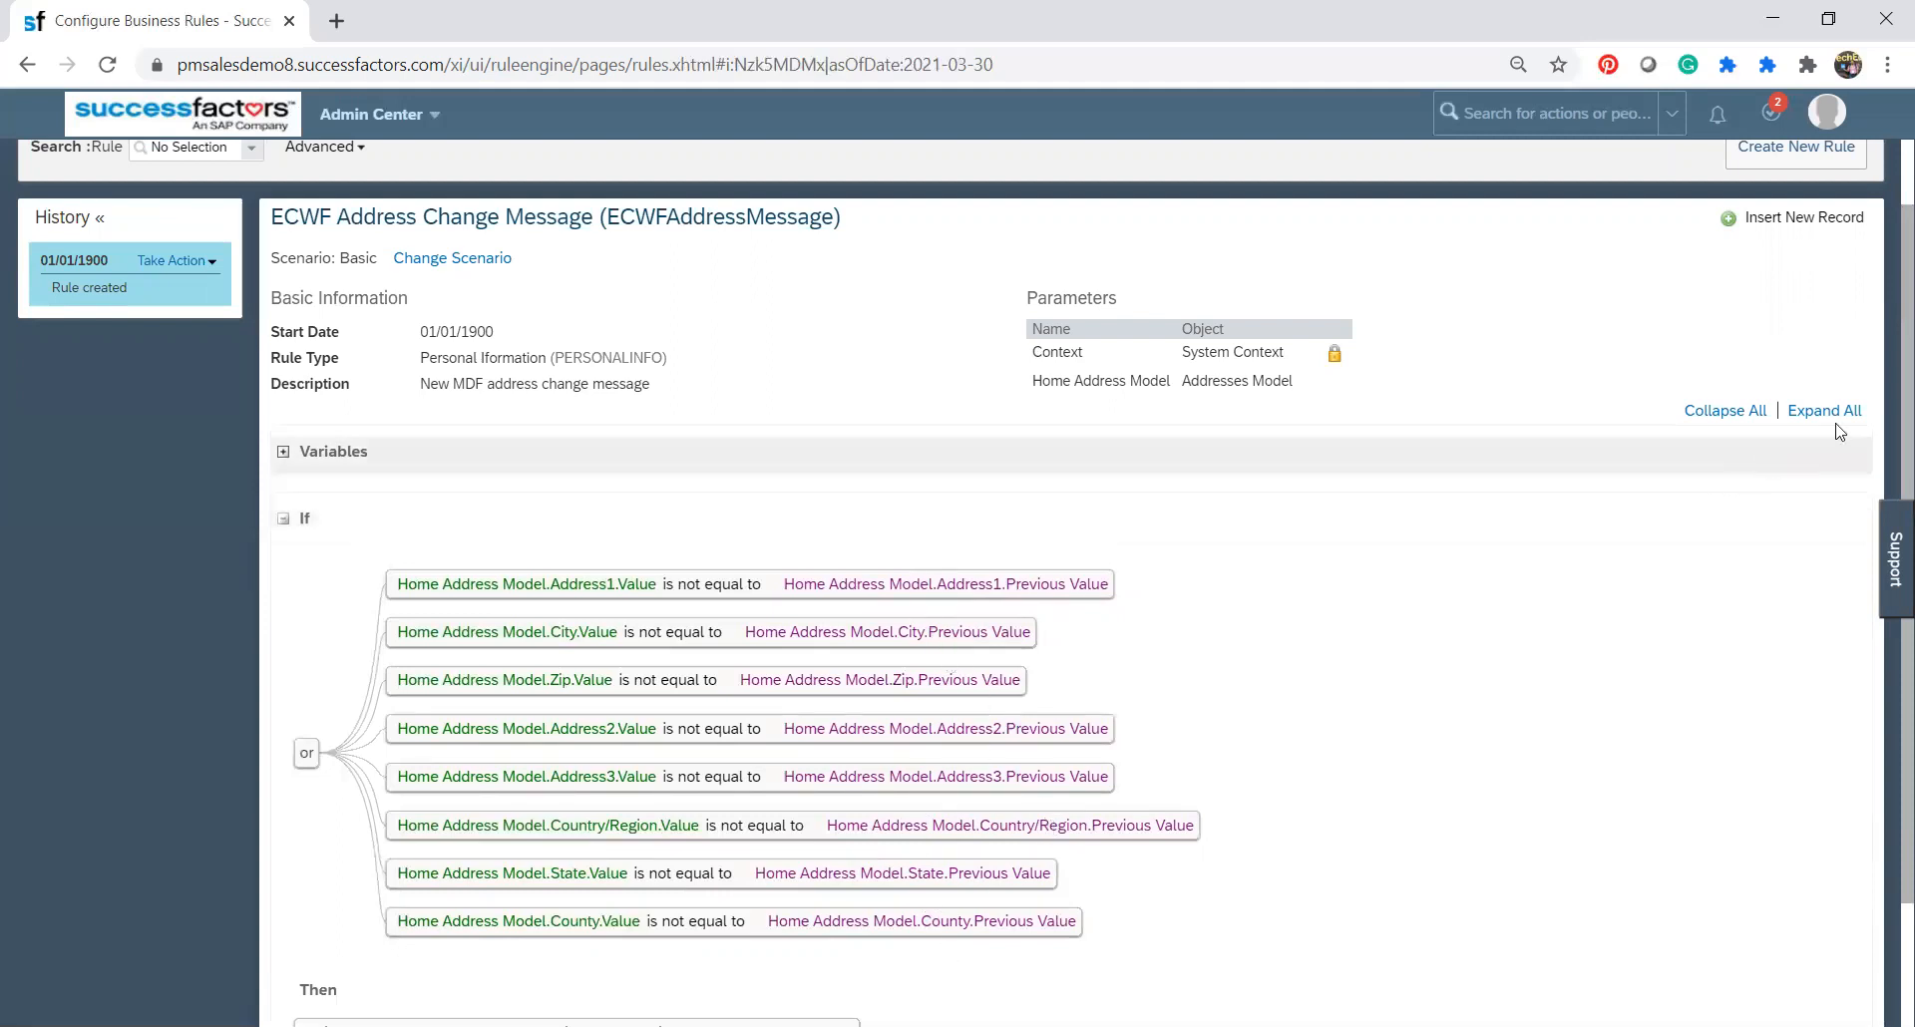
scroll(1888, 478, down, 1)
scroll(1887, 479, down, 1)
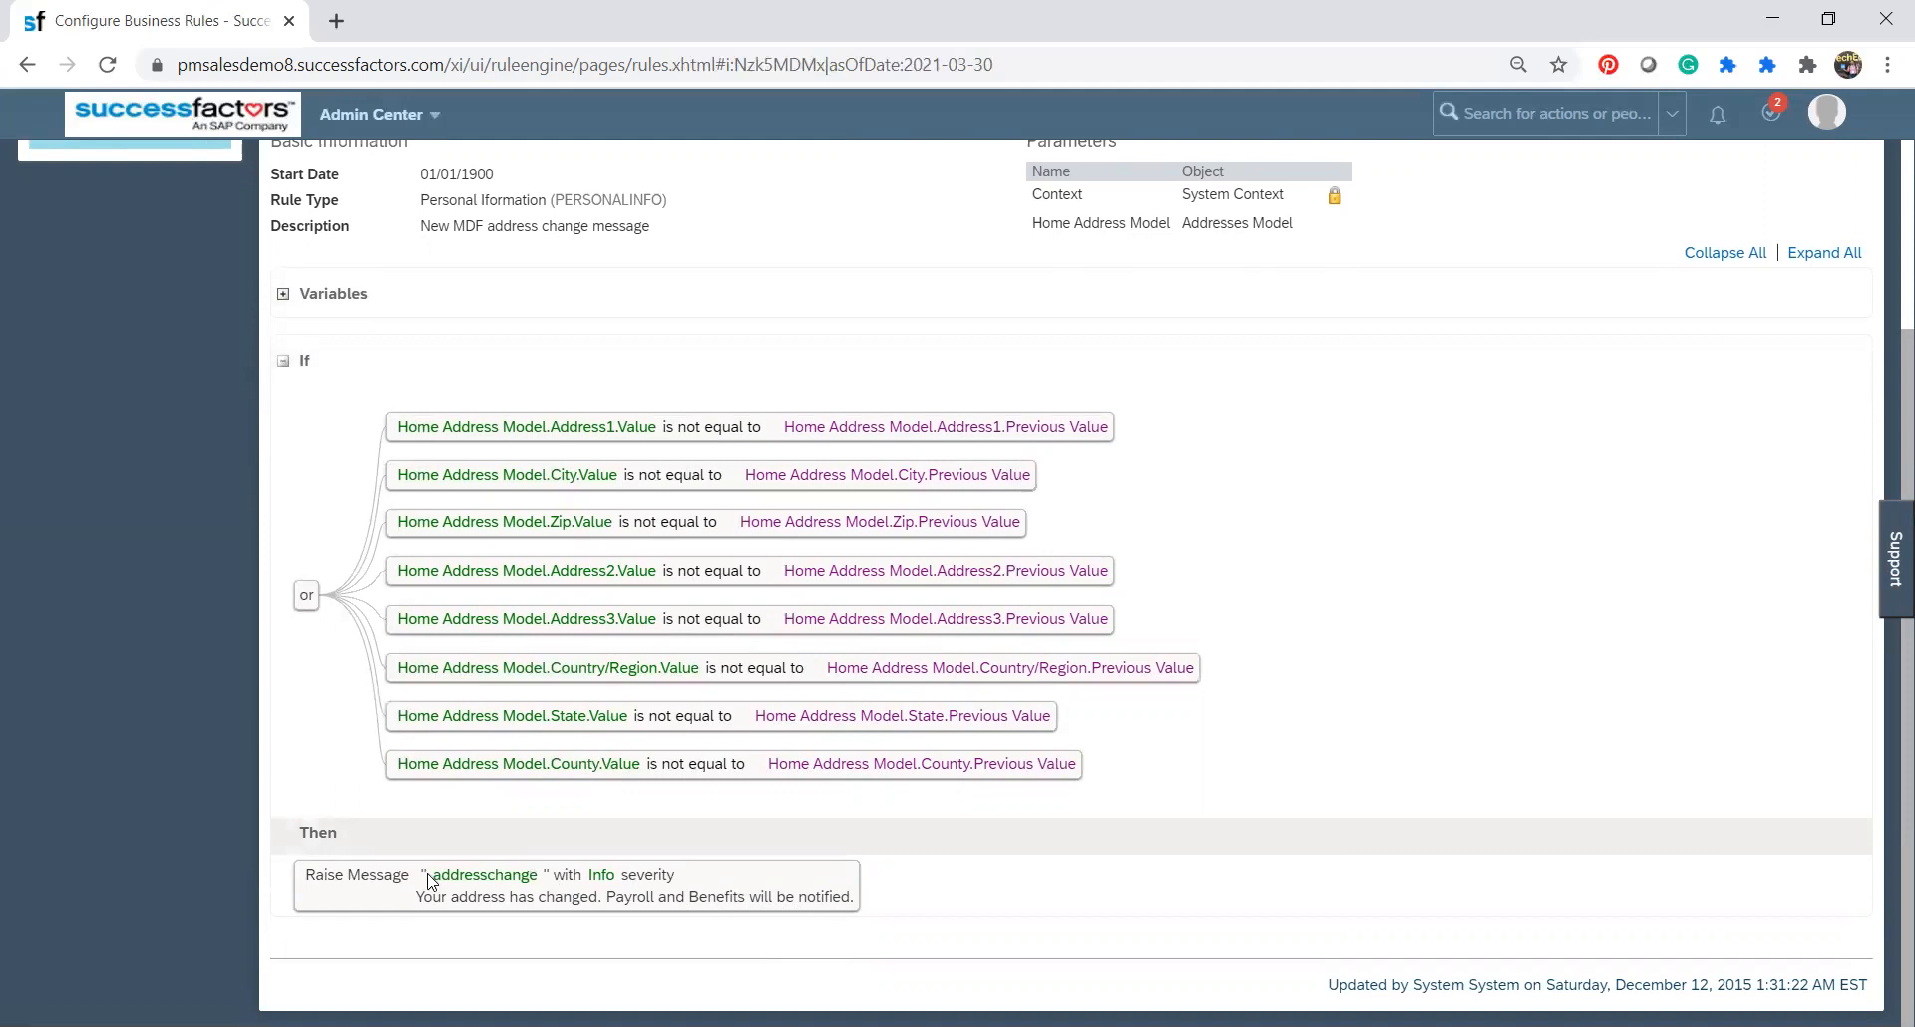
drag(449, 878, 639, 879)
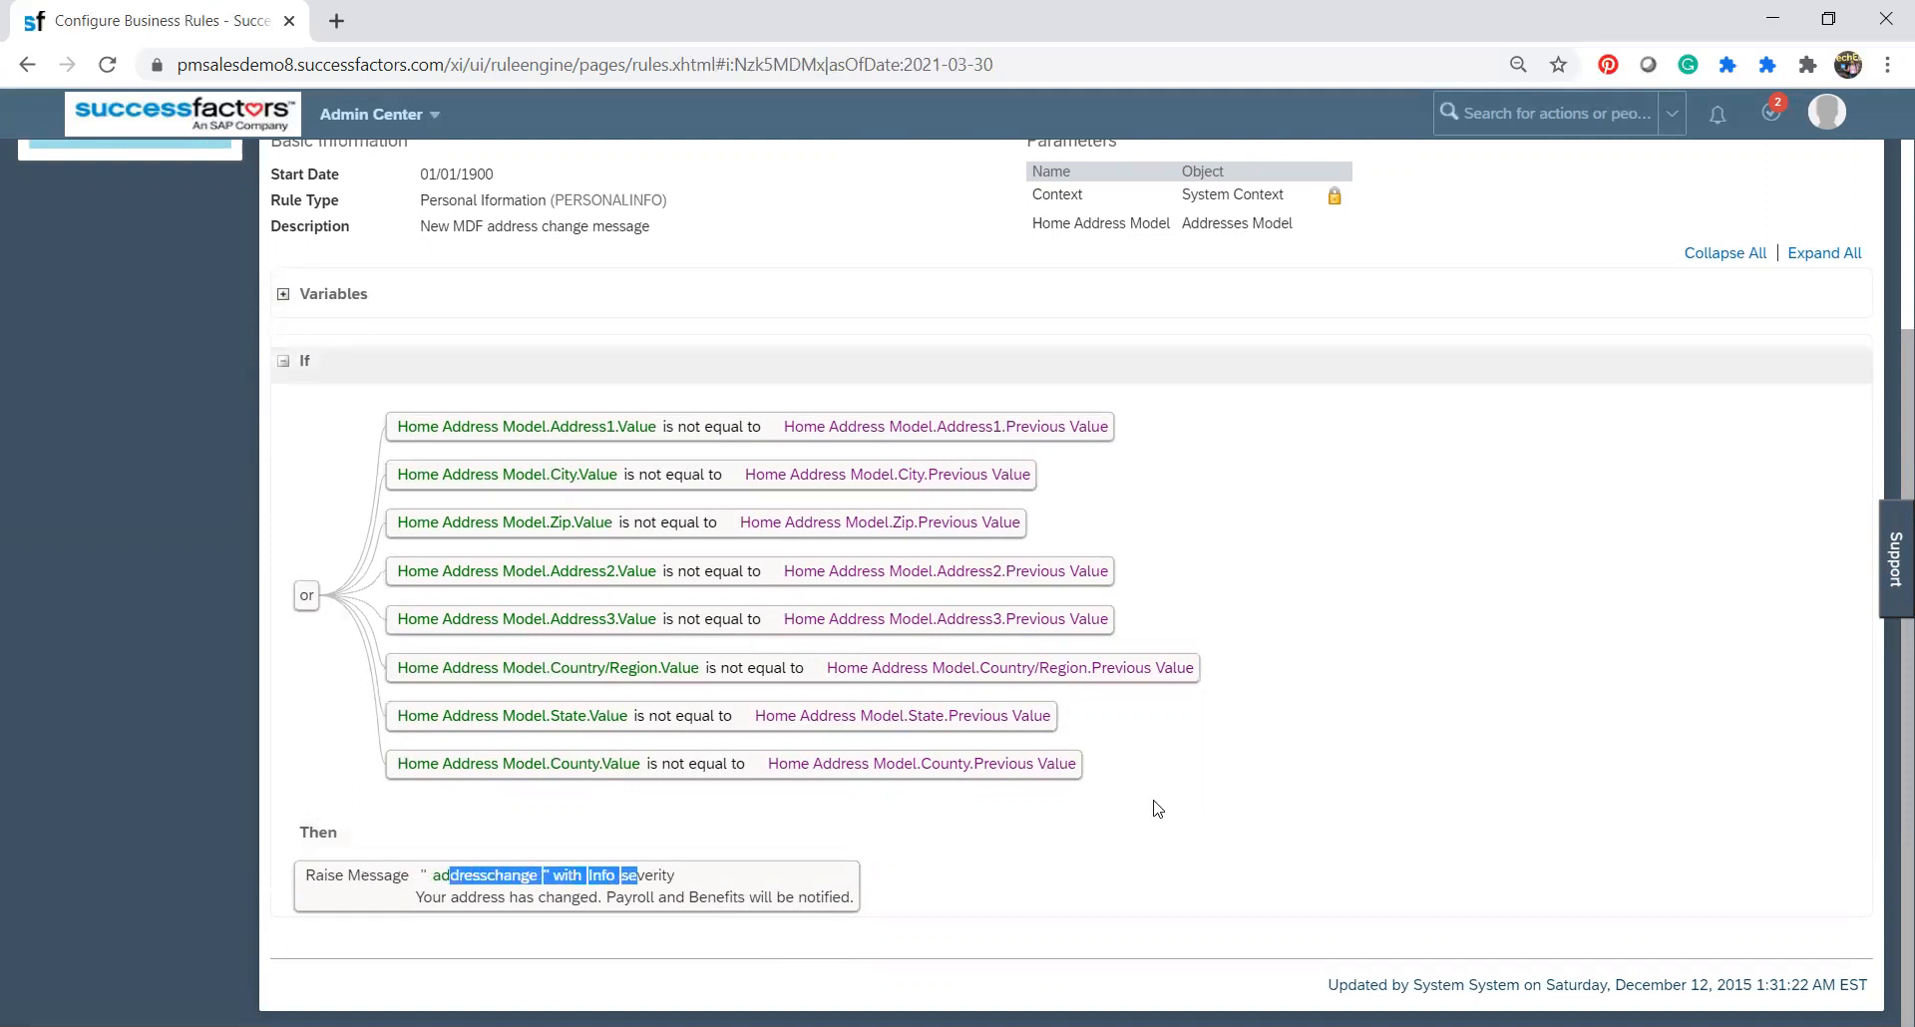
scroll(1888, 394, up, 2)
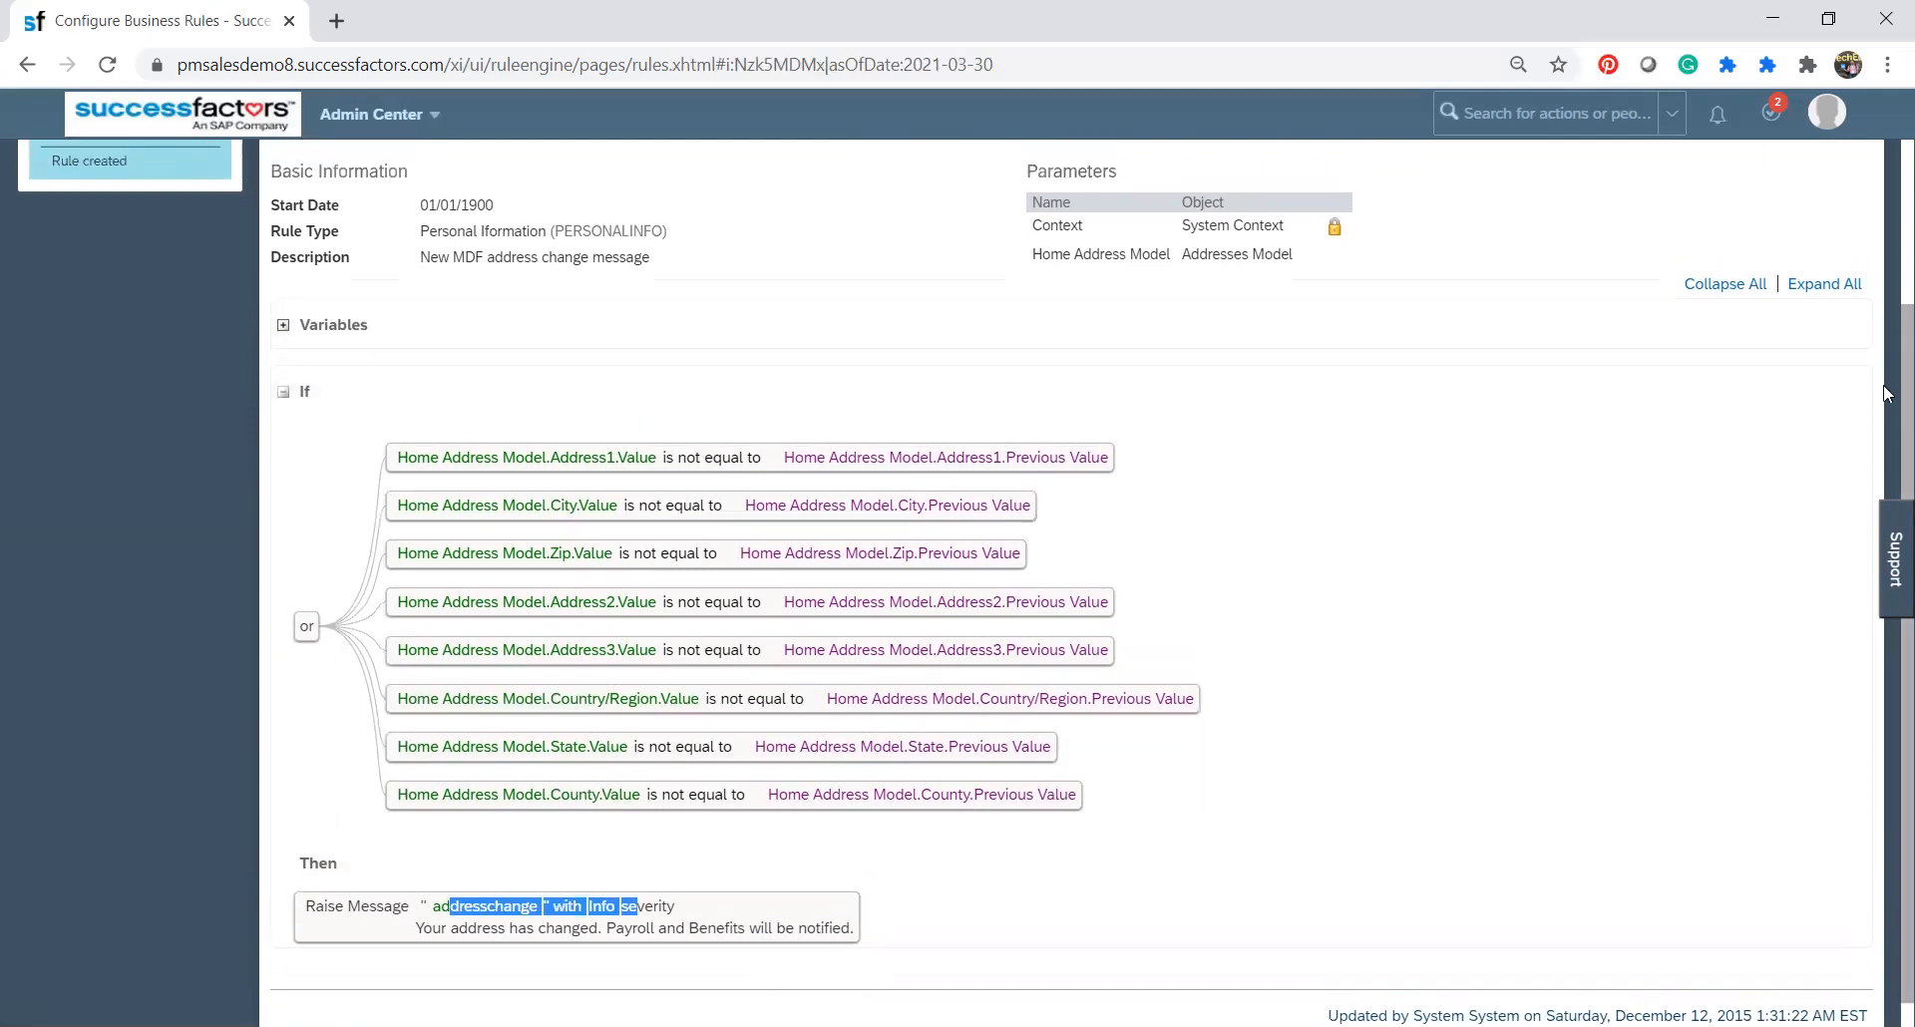
Review the address change rule again, from its scenario and parameters through the If conditions to the message under Then.
scroll(1888, 394, up, 3)
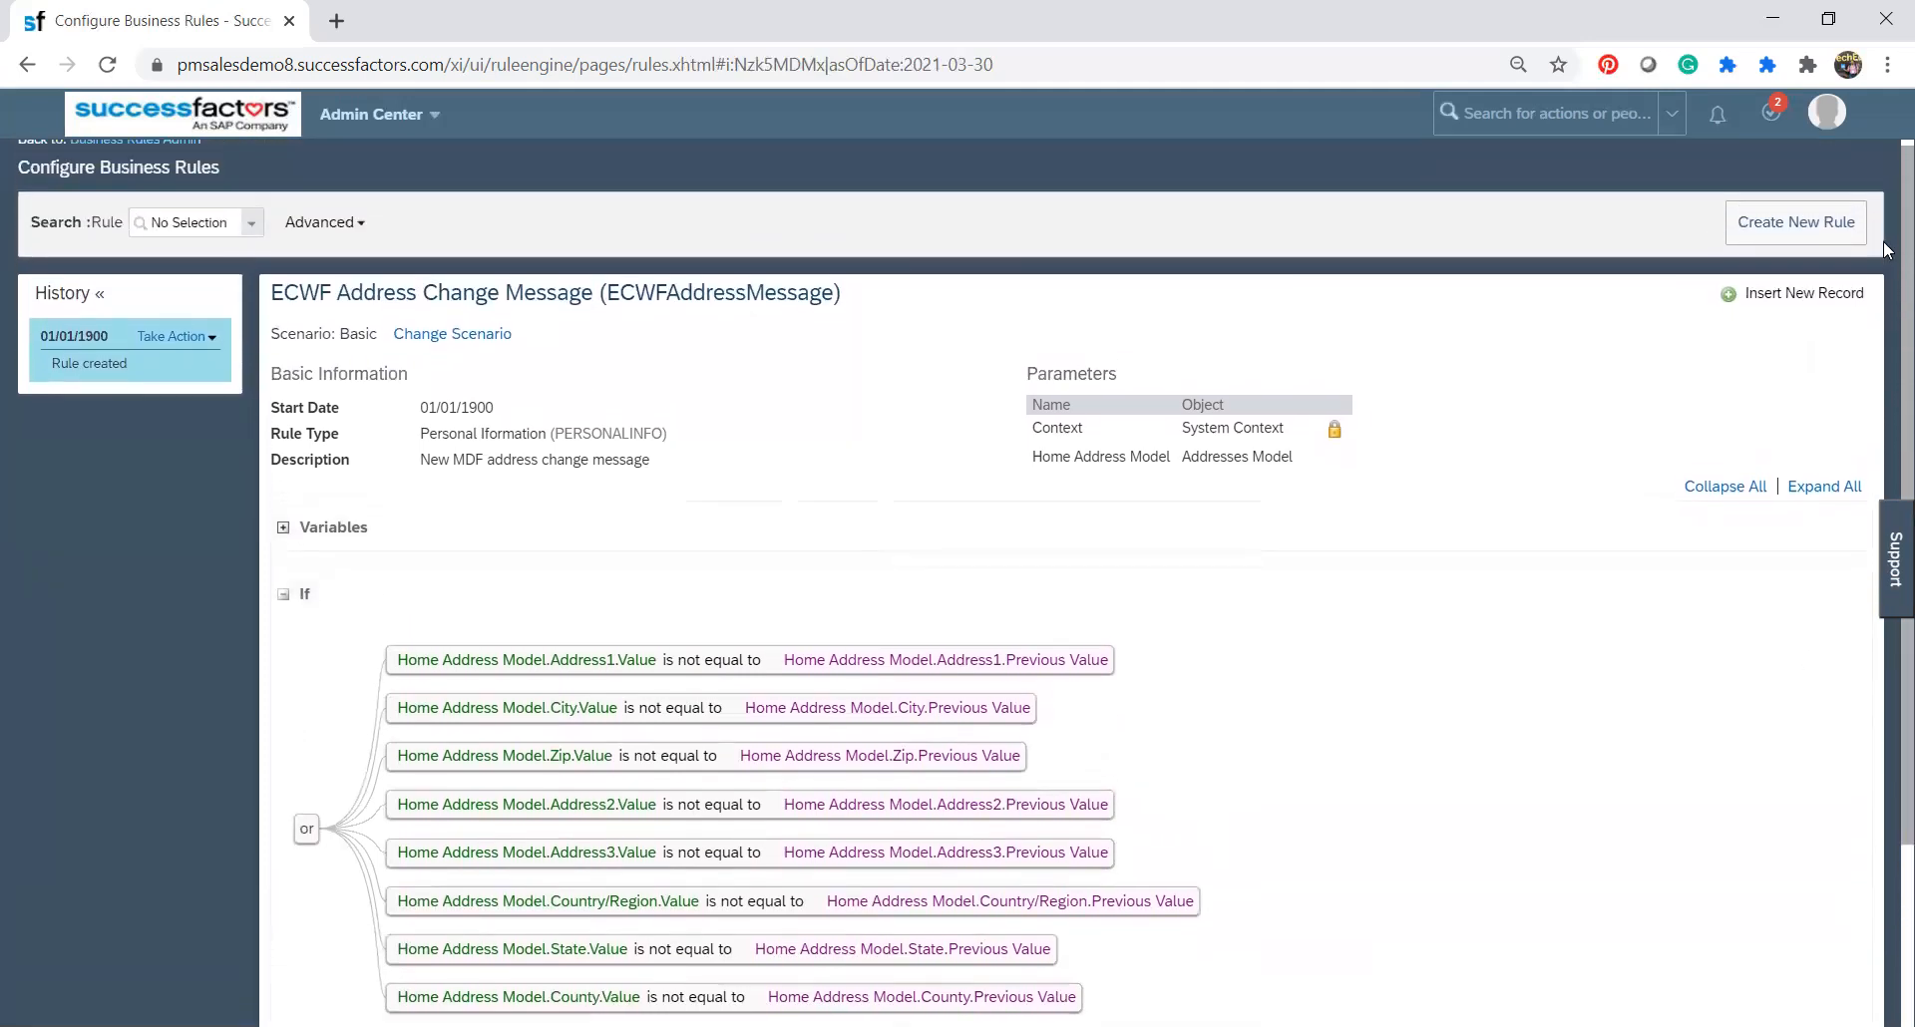
drag(1885, 243, 1885, 218)
scroll(1887, 227, down, 3)
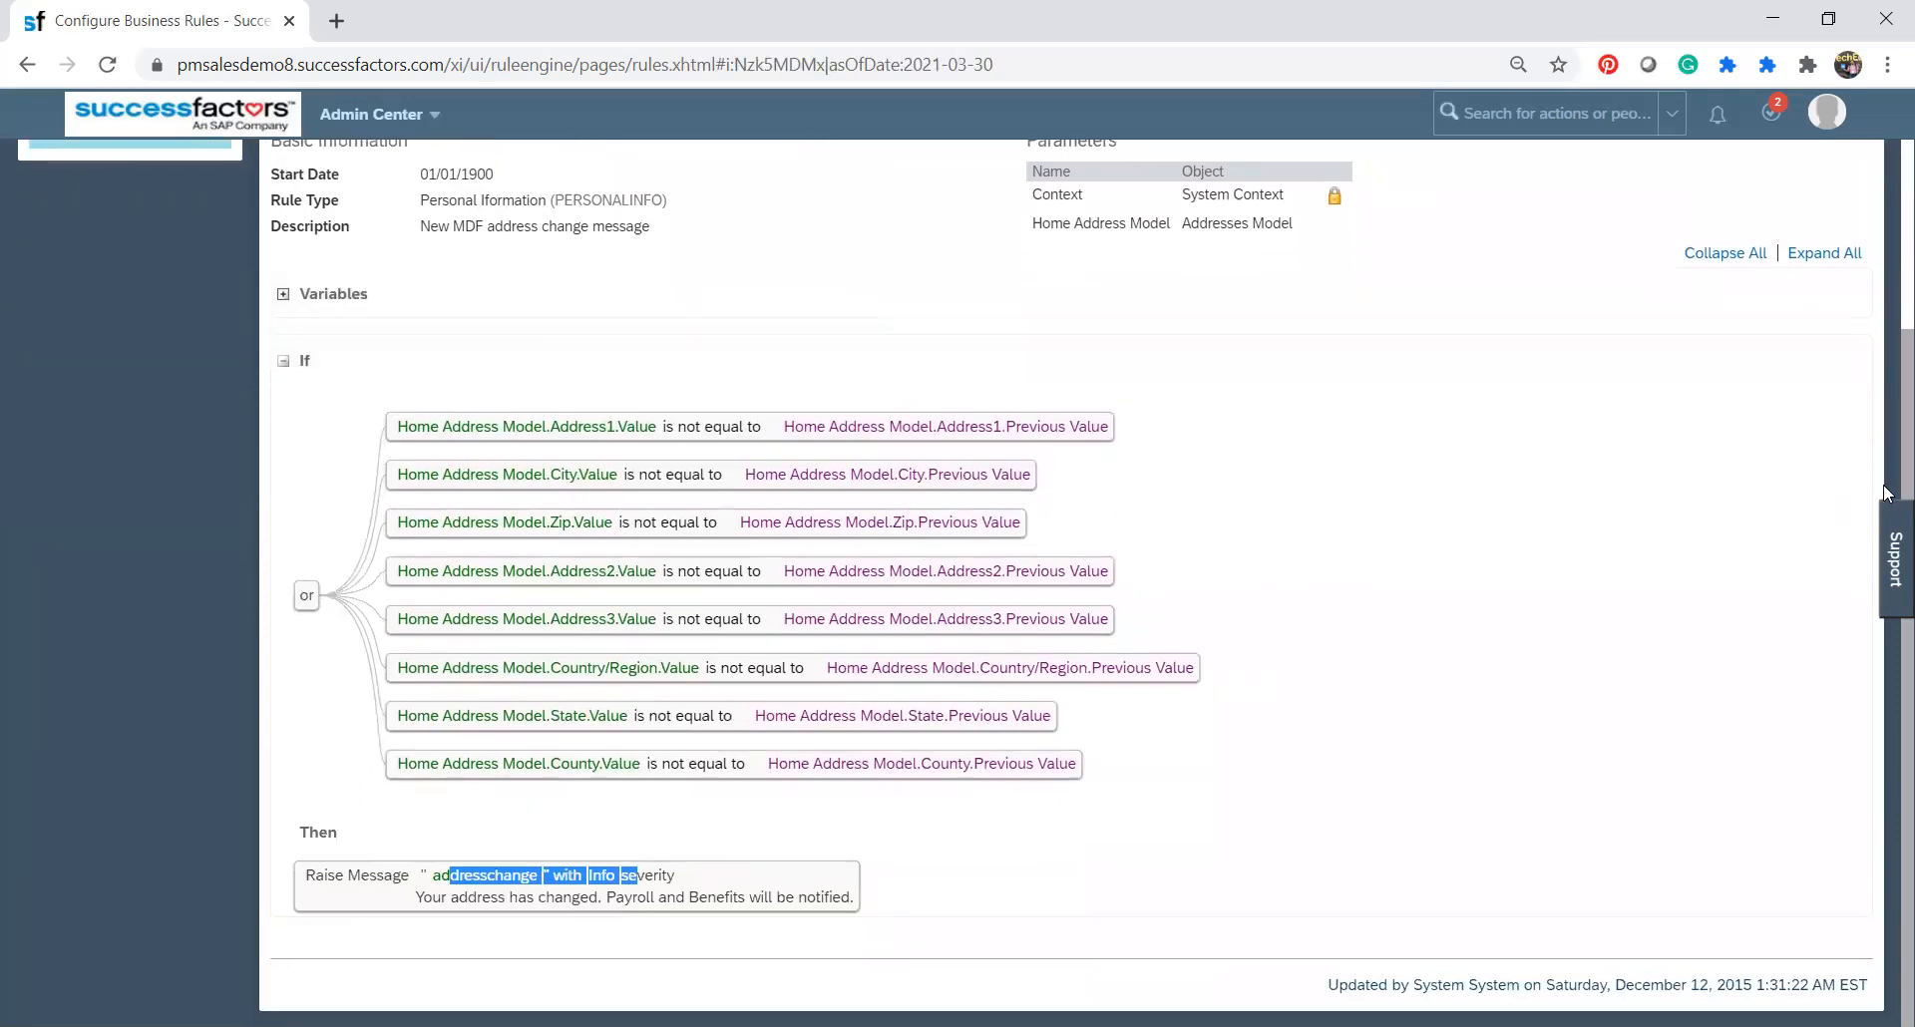
scroll(1873, 434, up, 3)
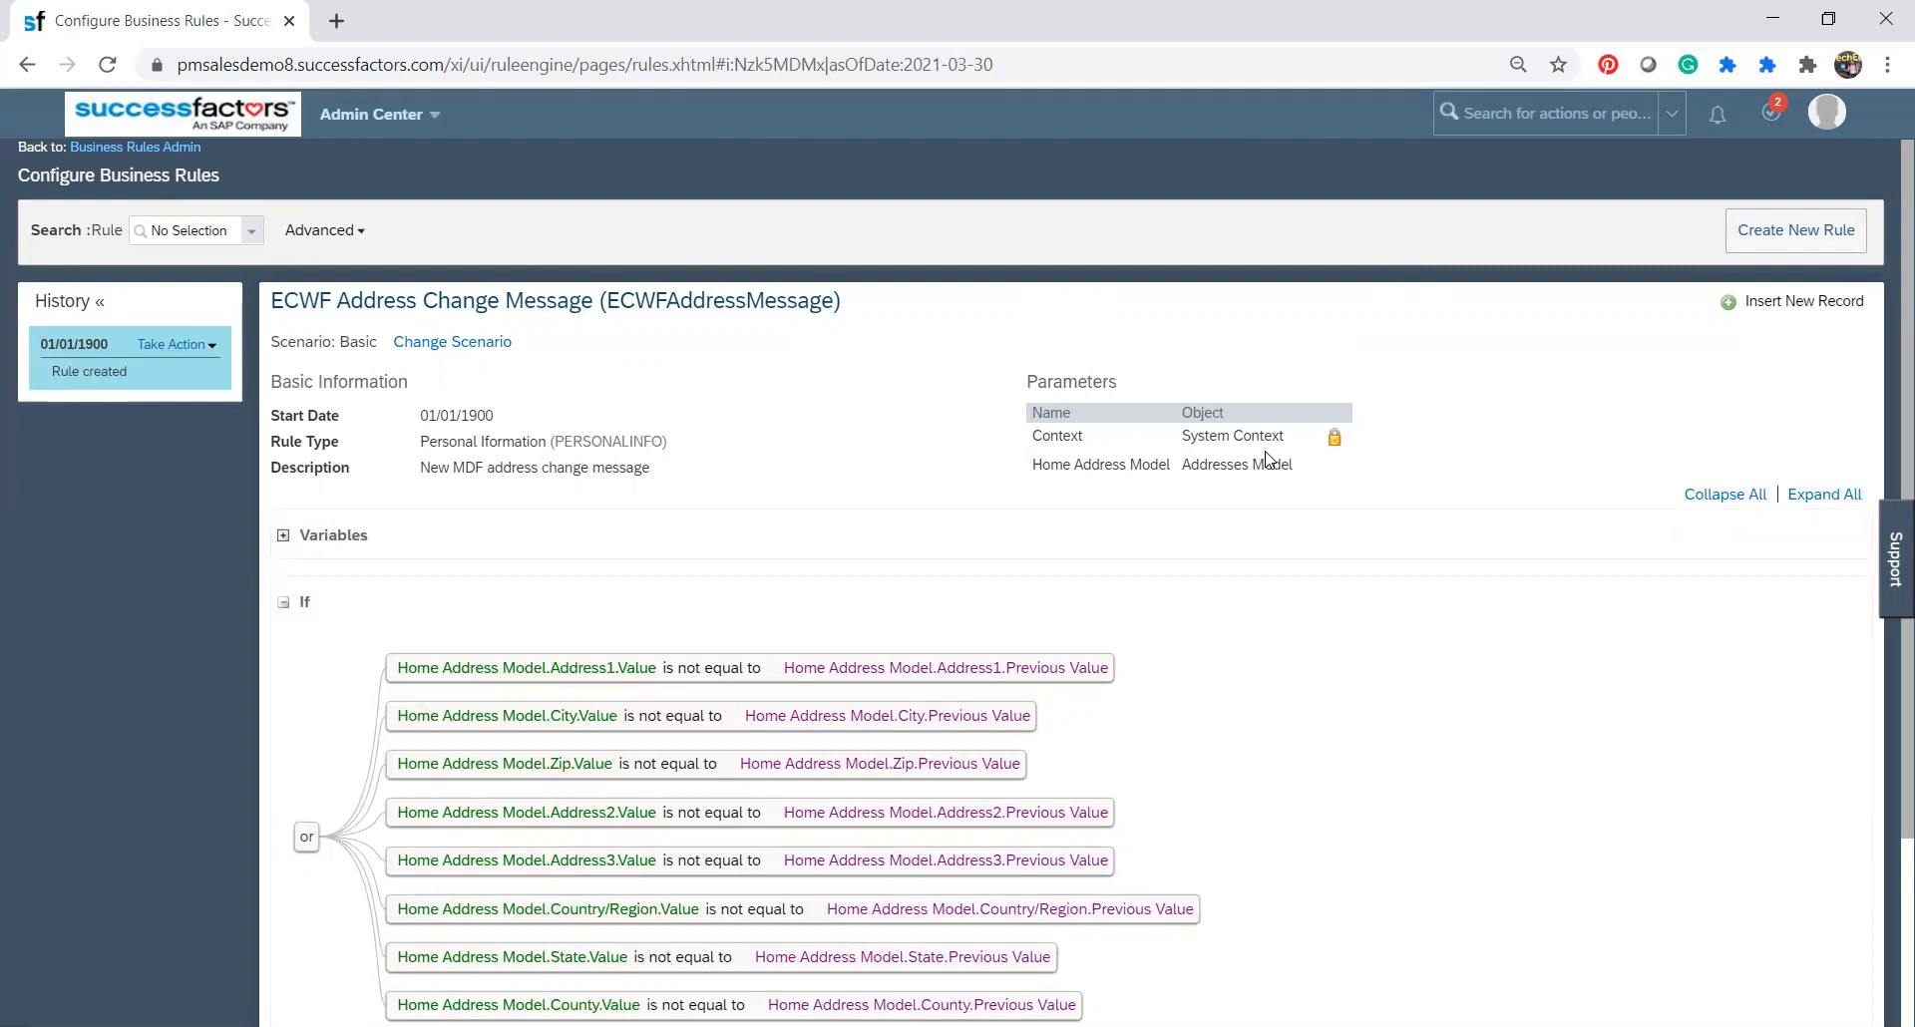
scroll(1886, 322, down, 3)
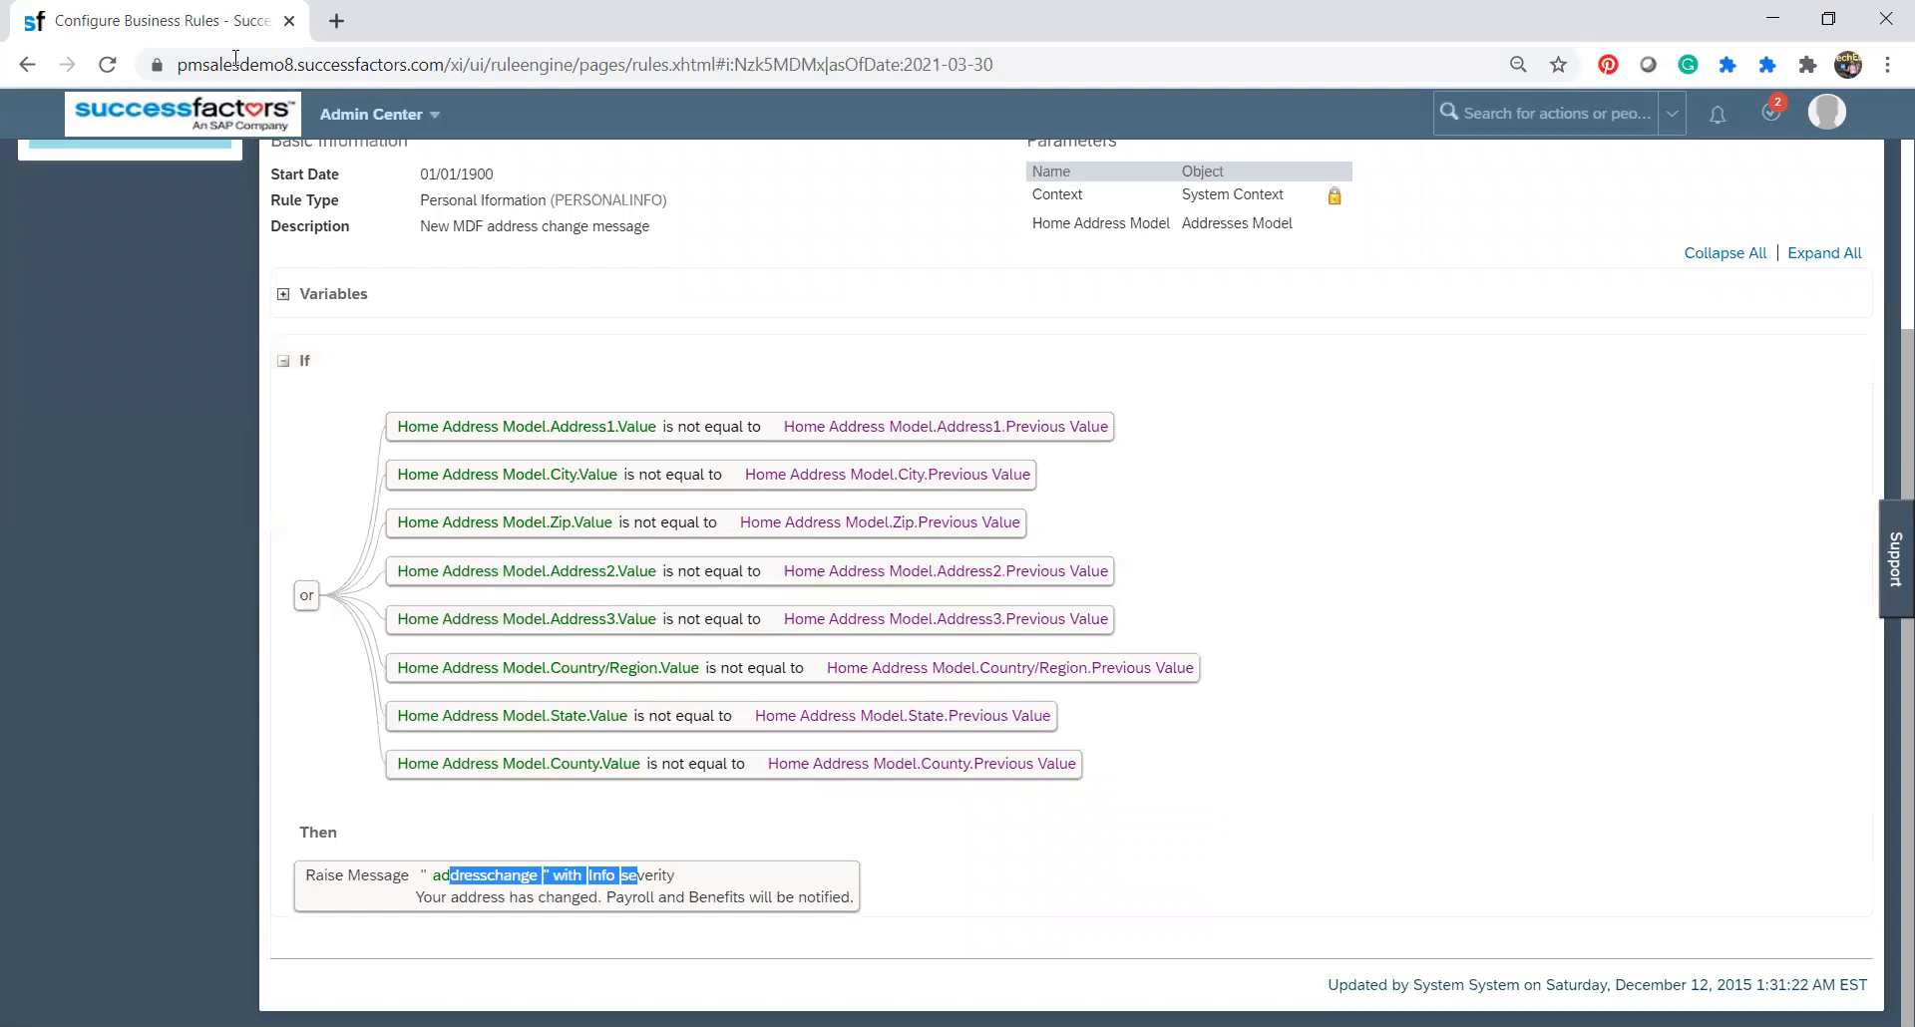
Duplicate the browser tab with the rule and open My Employee File in the copy.
right_click(239, 24)
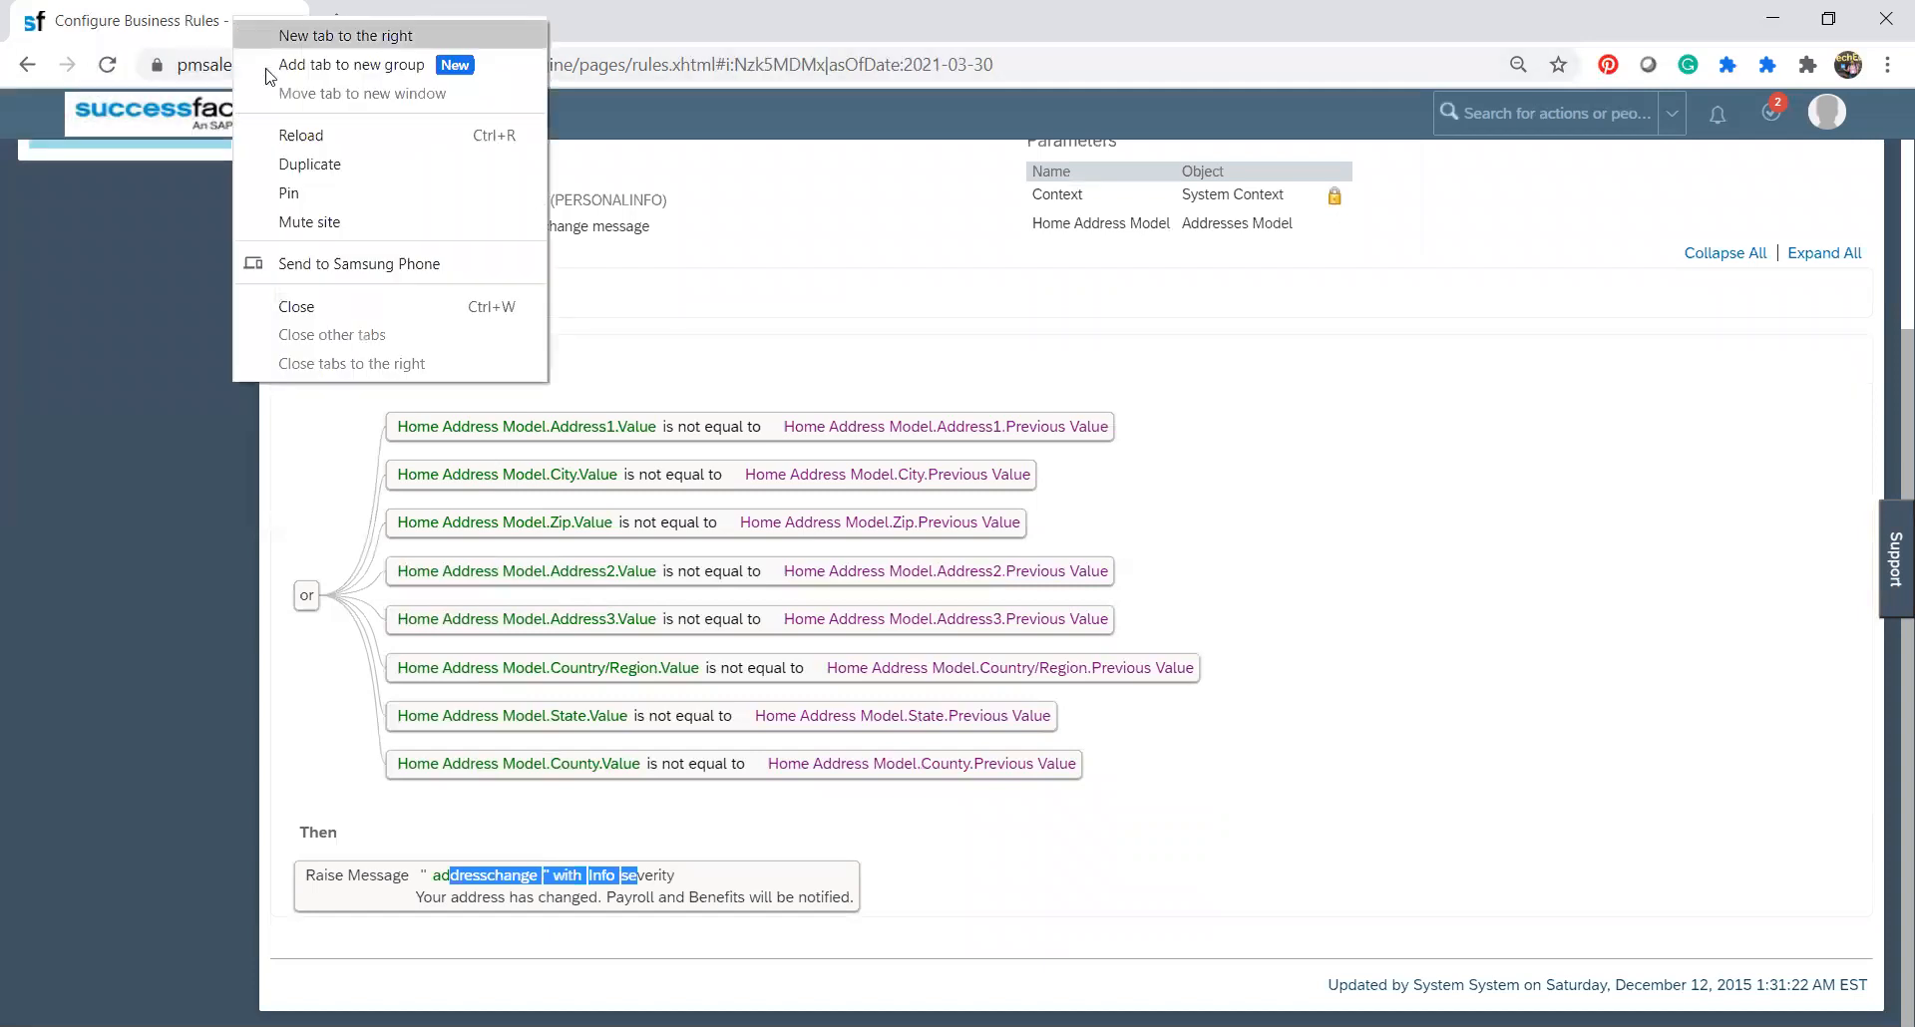
click(299, 169)
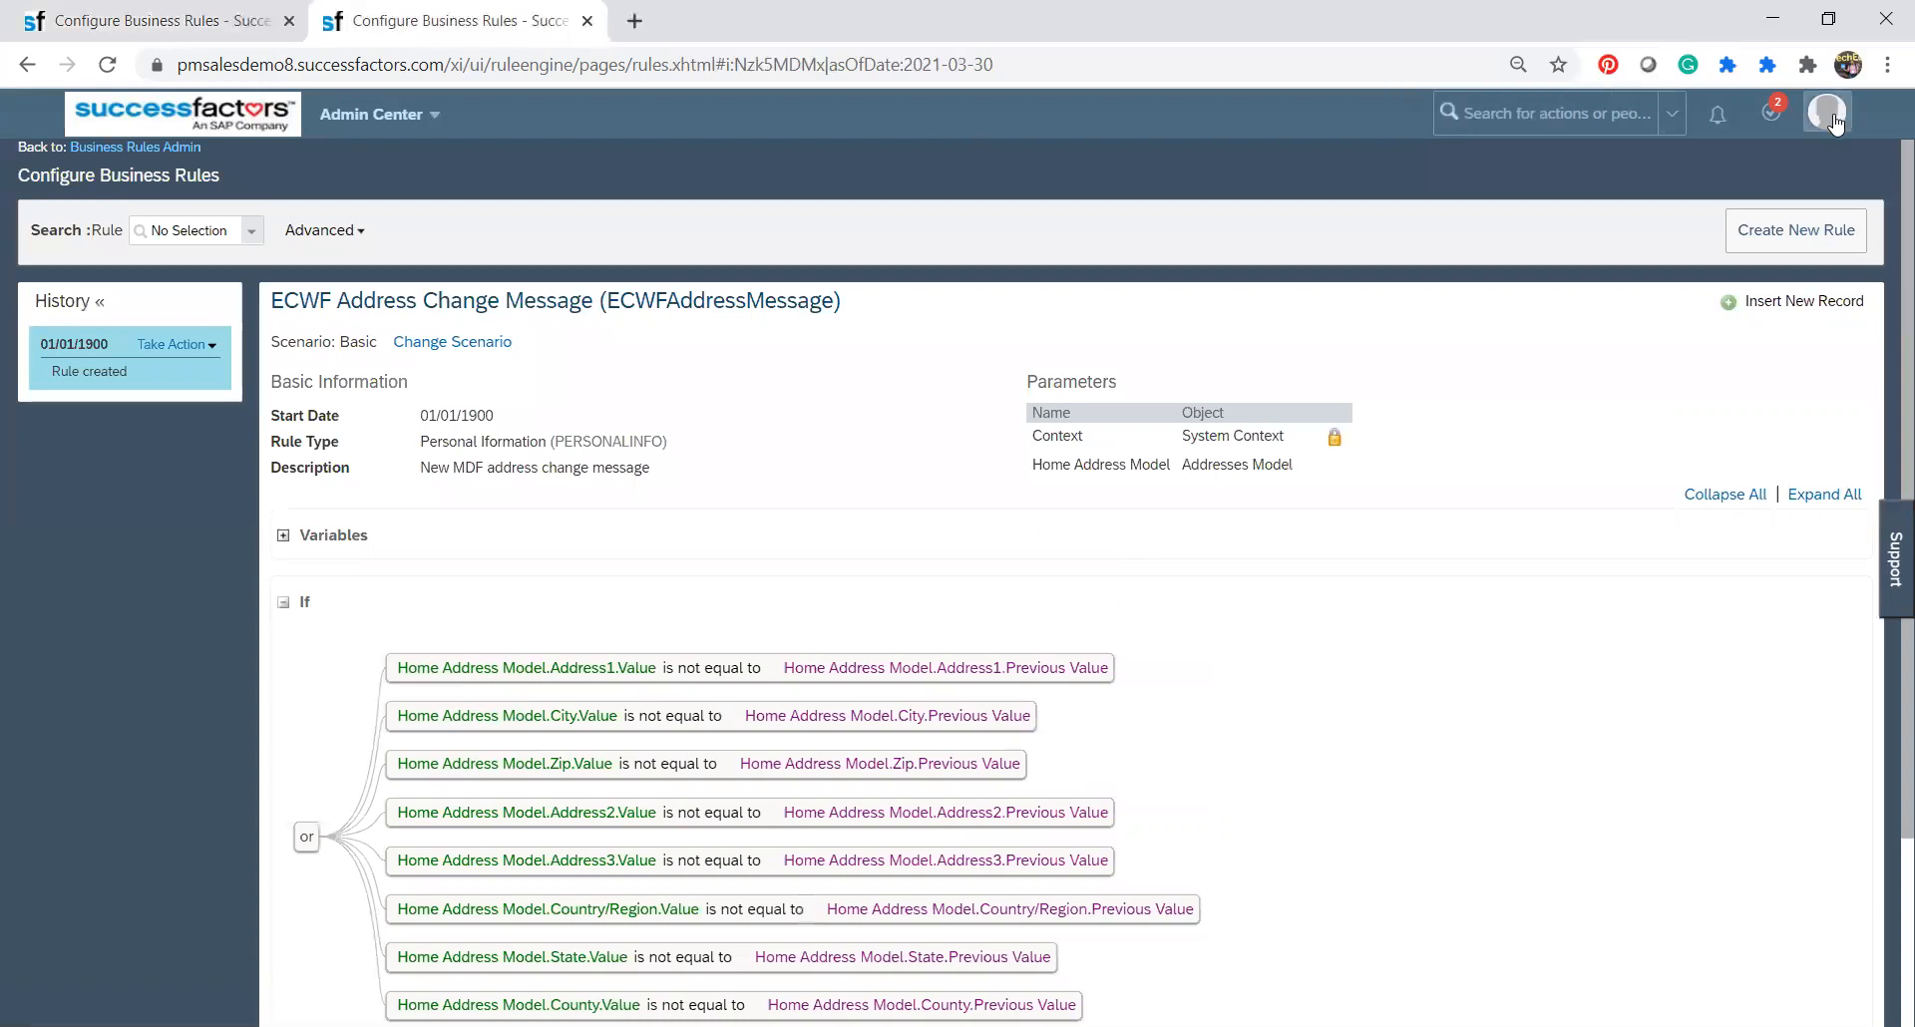
click(1827, 111)
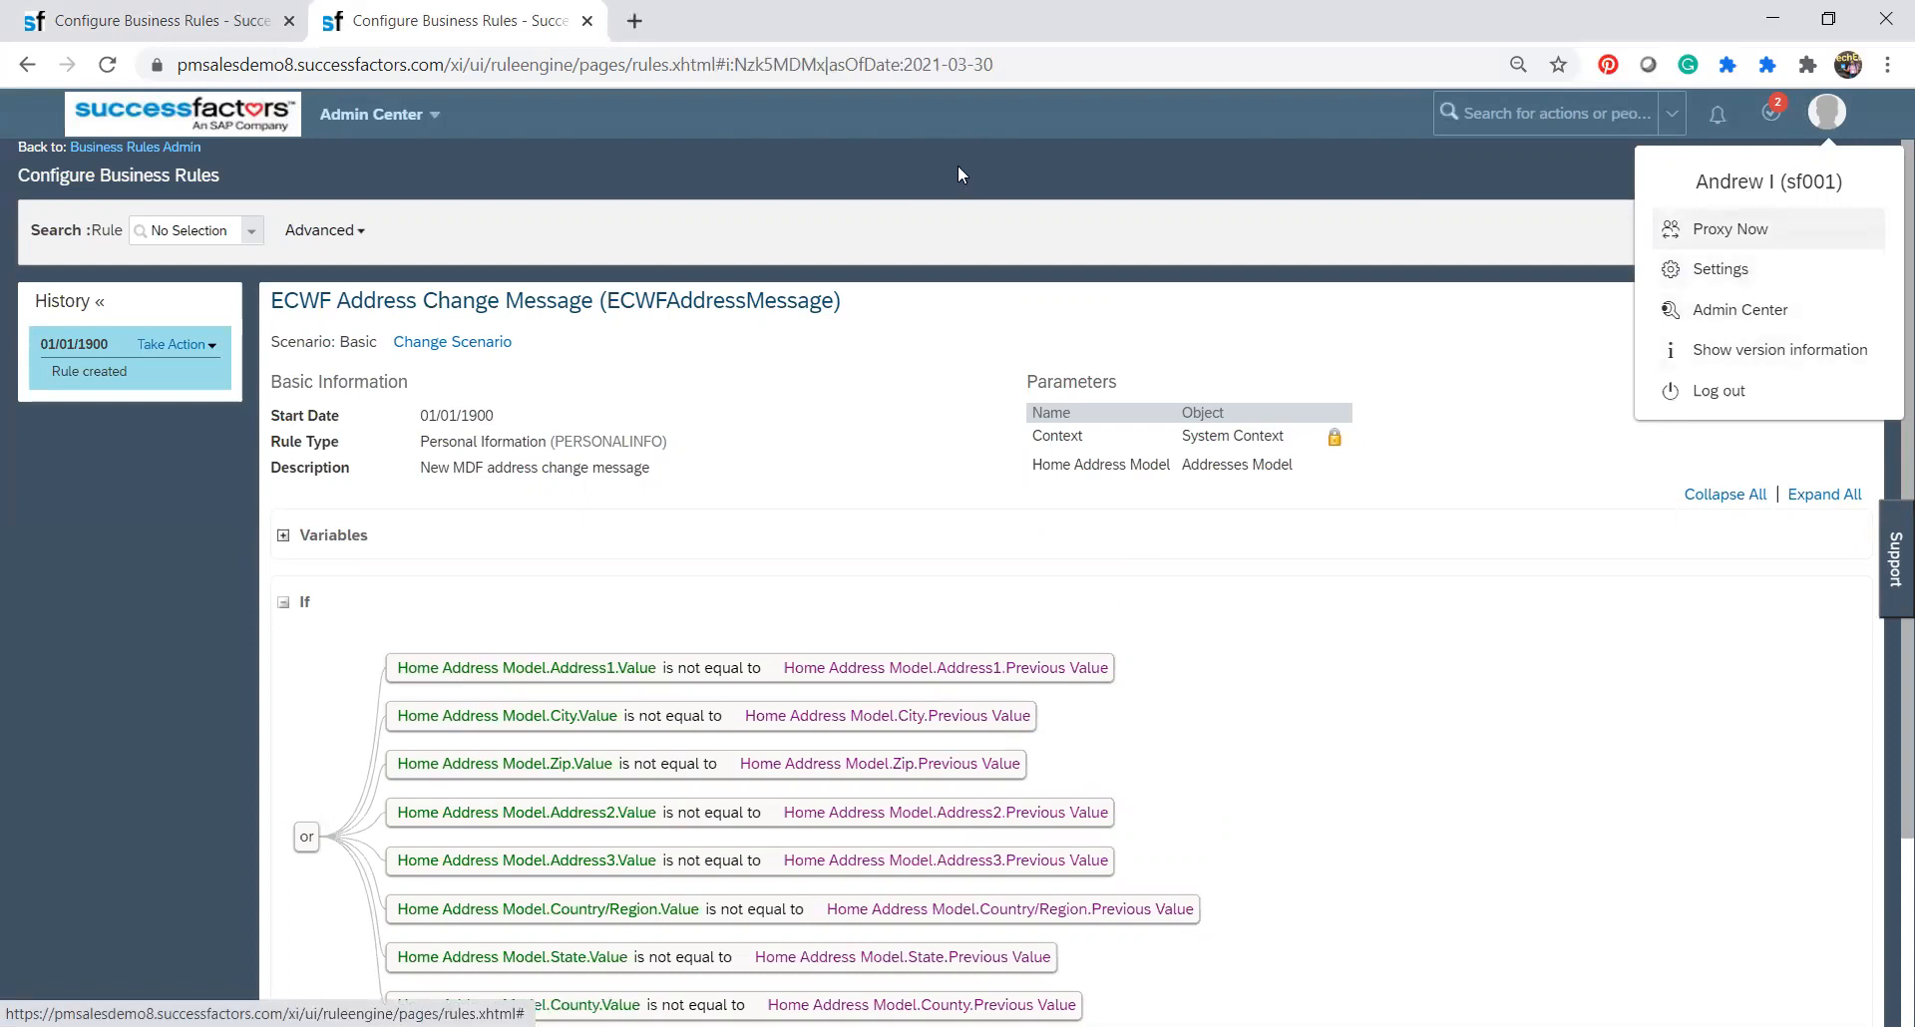
click(435, 118)
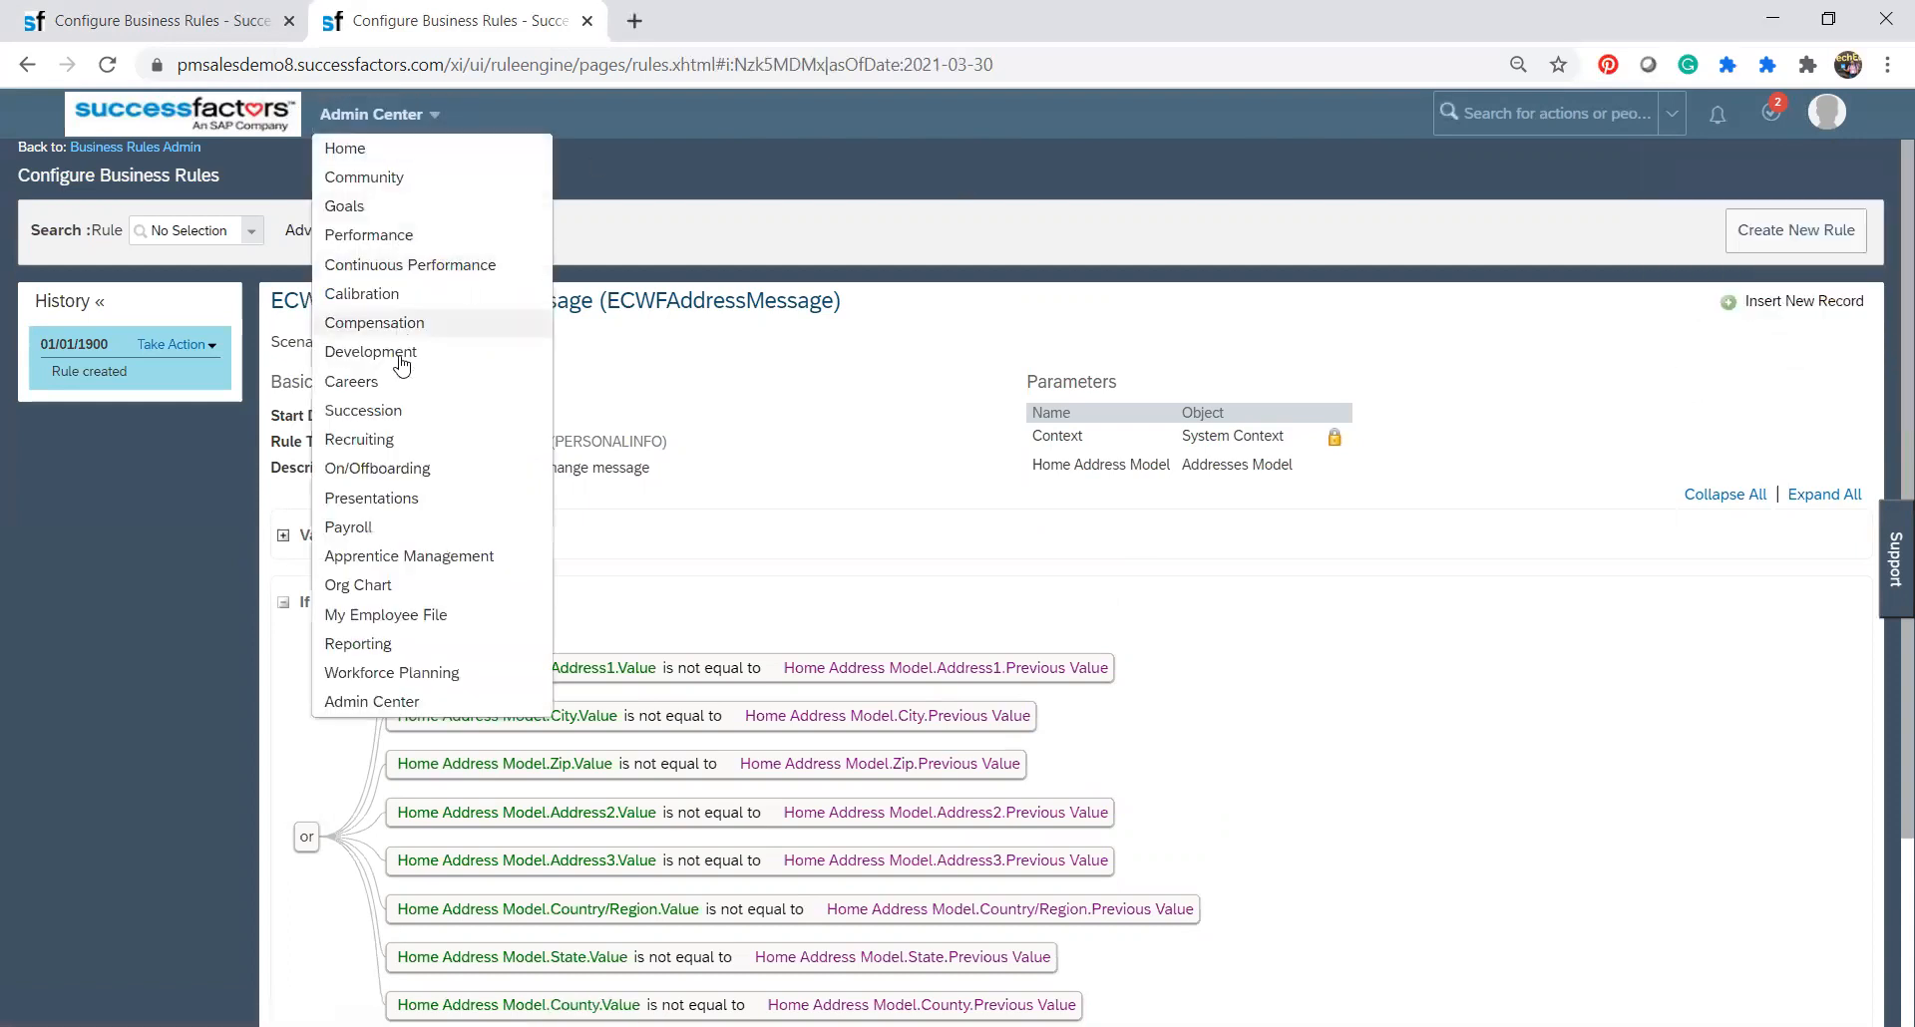
click(390, 615)
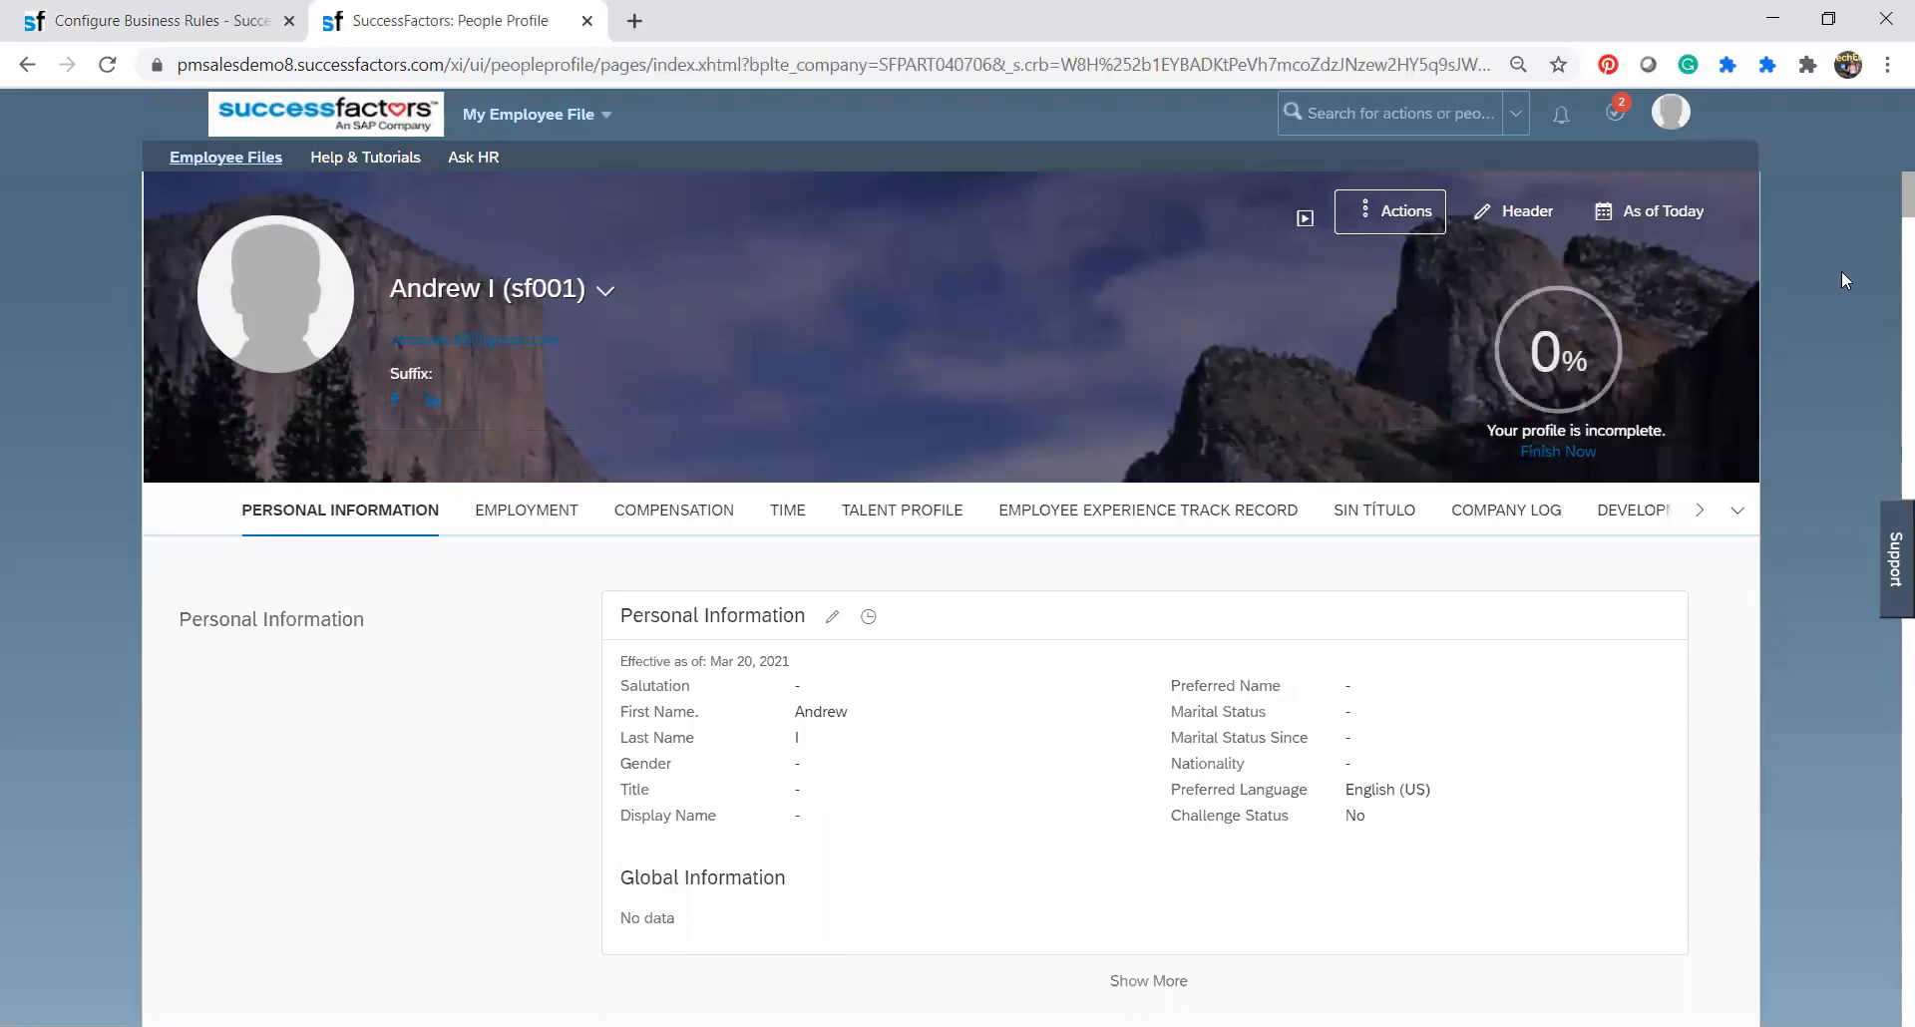
Expand the Personal Information details, then open the employee's Addresses for editing and add a new address entry.
click(1143, 982)
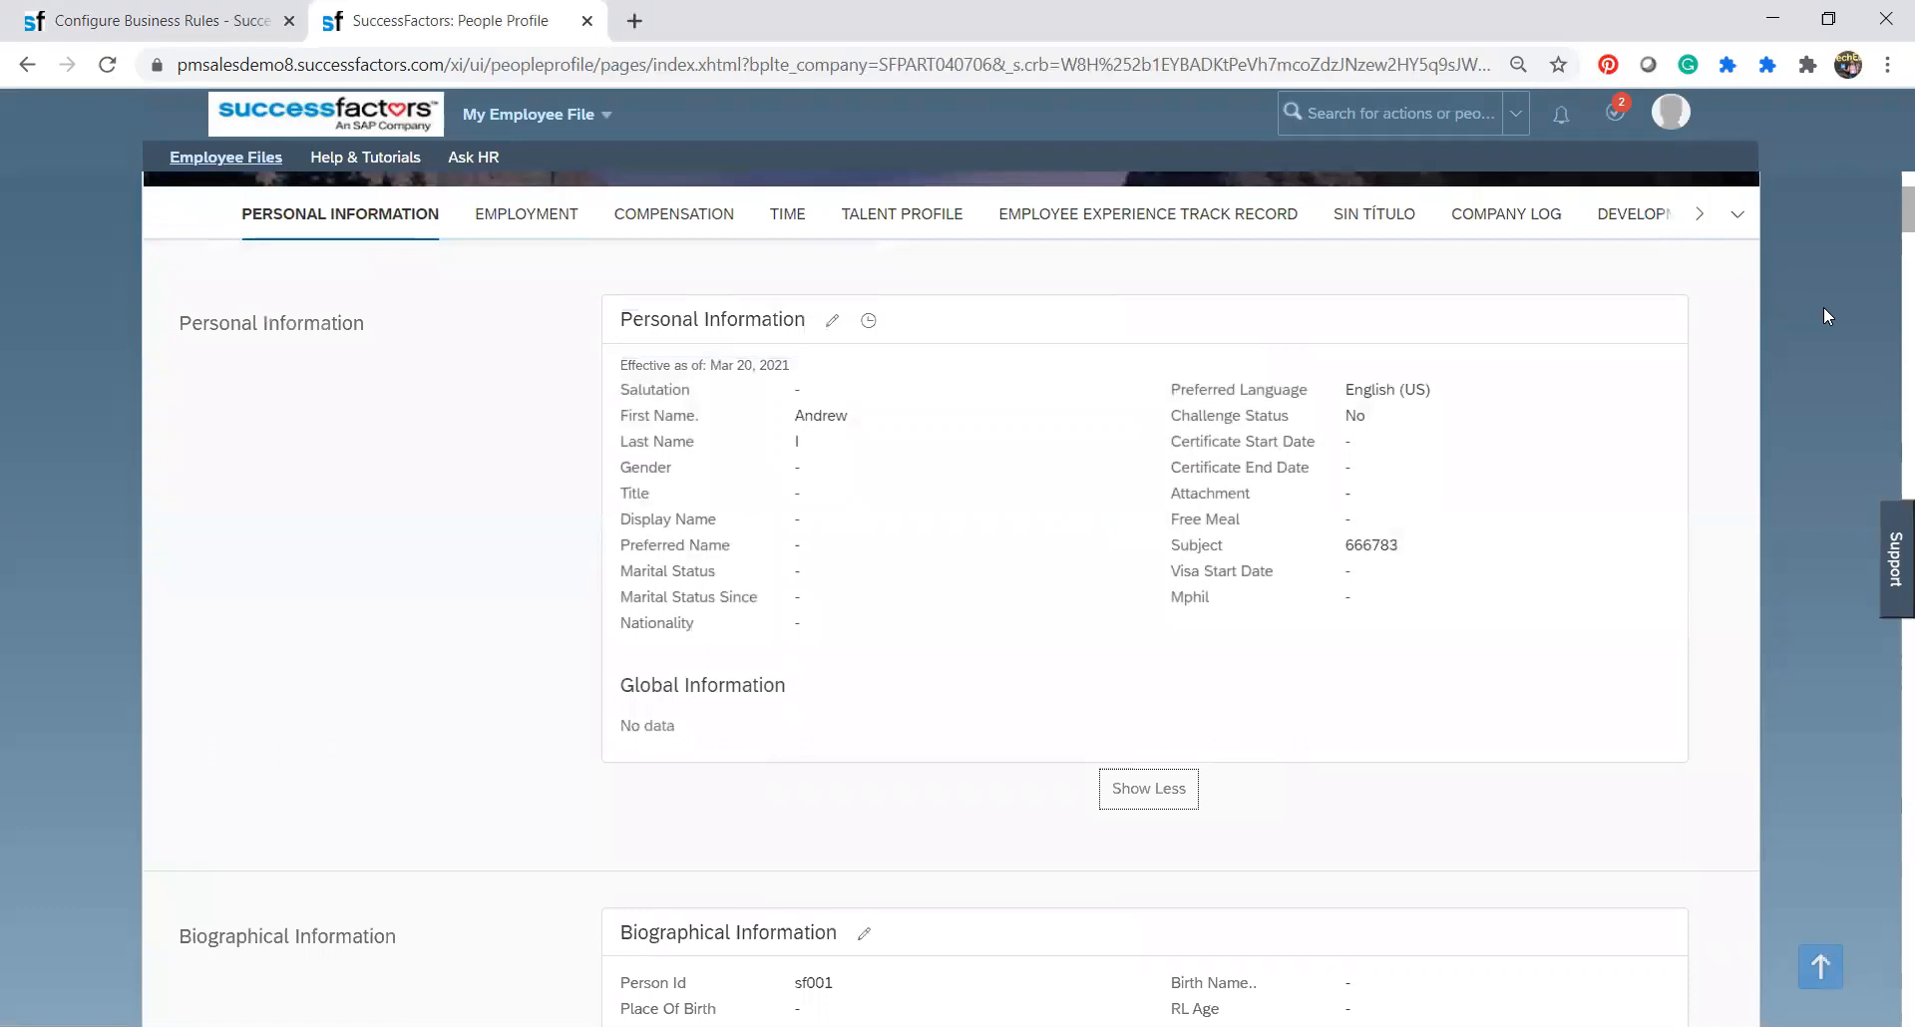
scroll(1805, 348, down, 6)
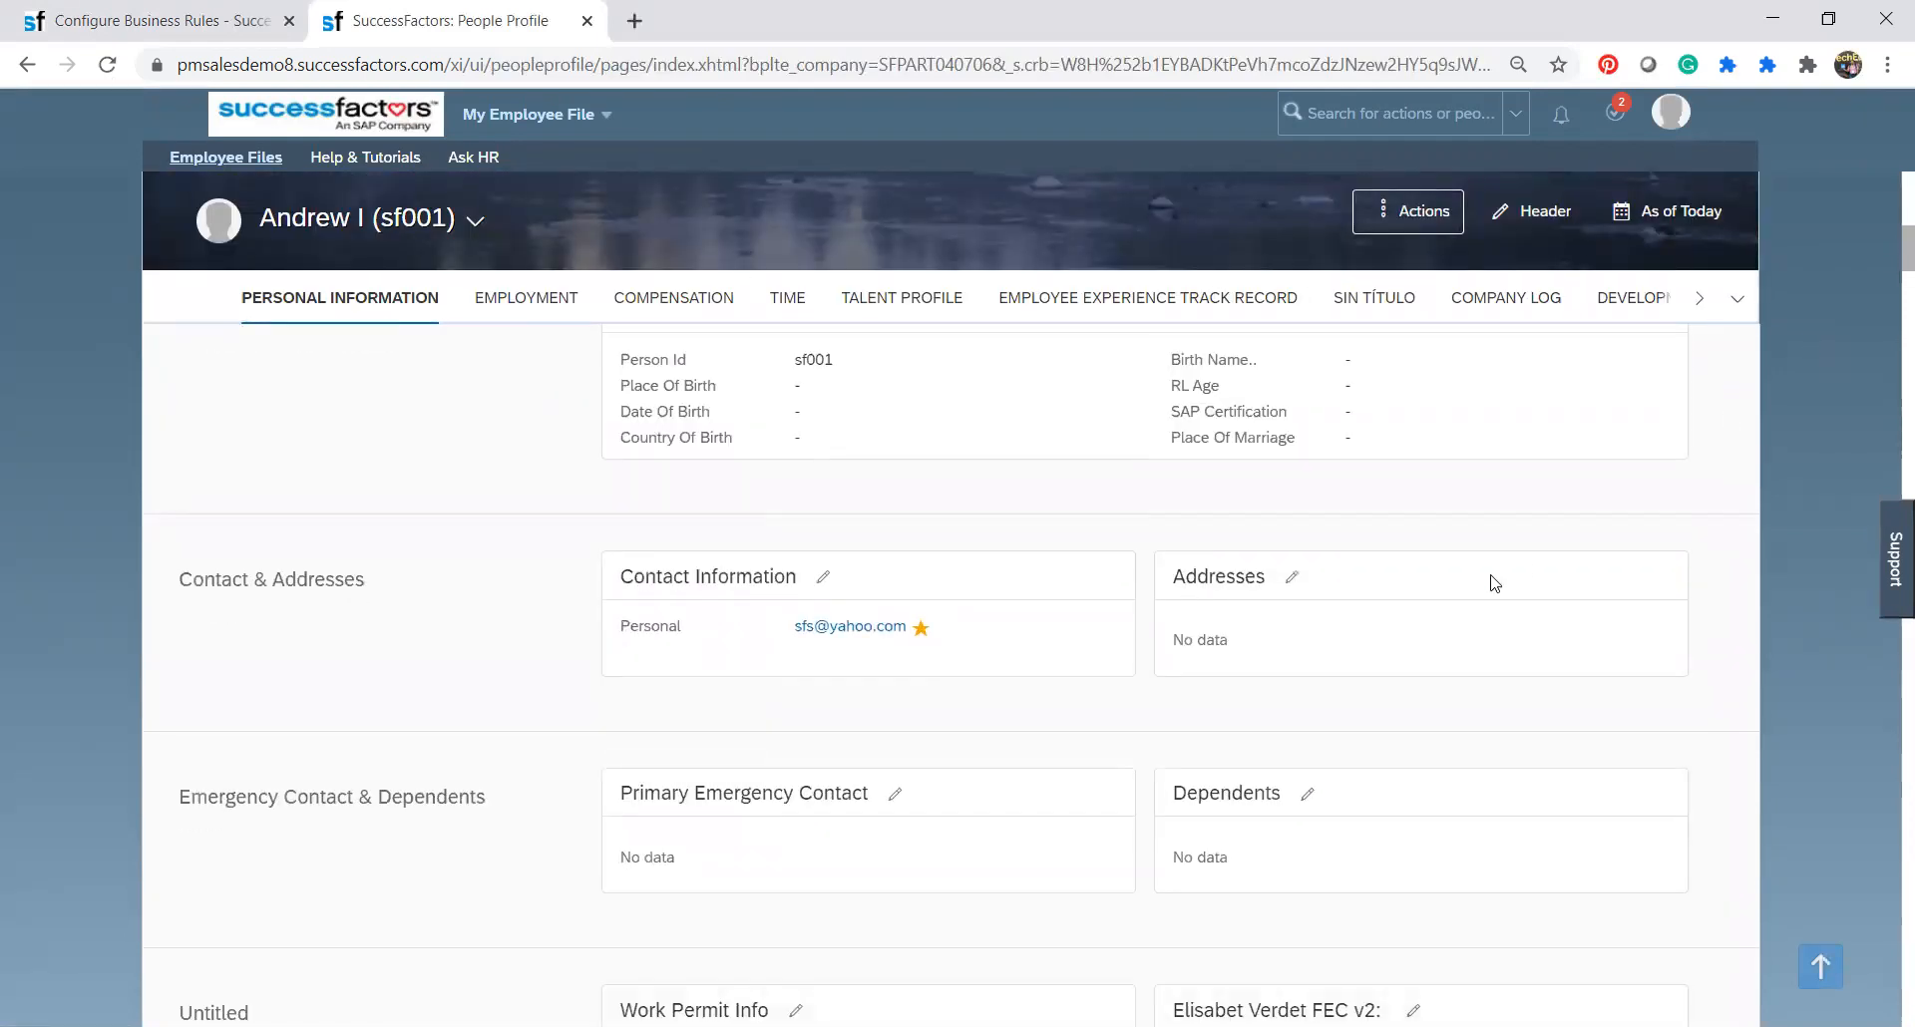
click(1295, 588)
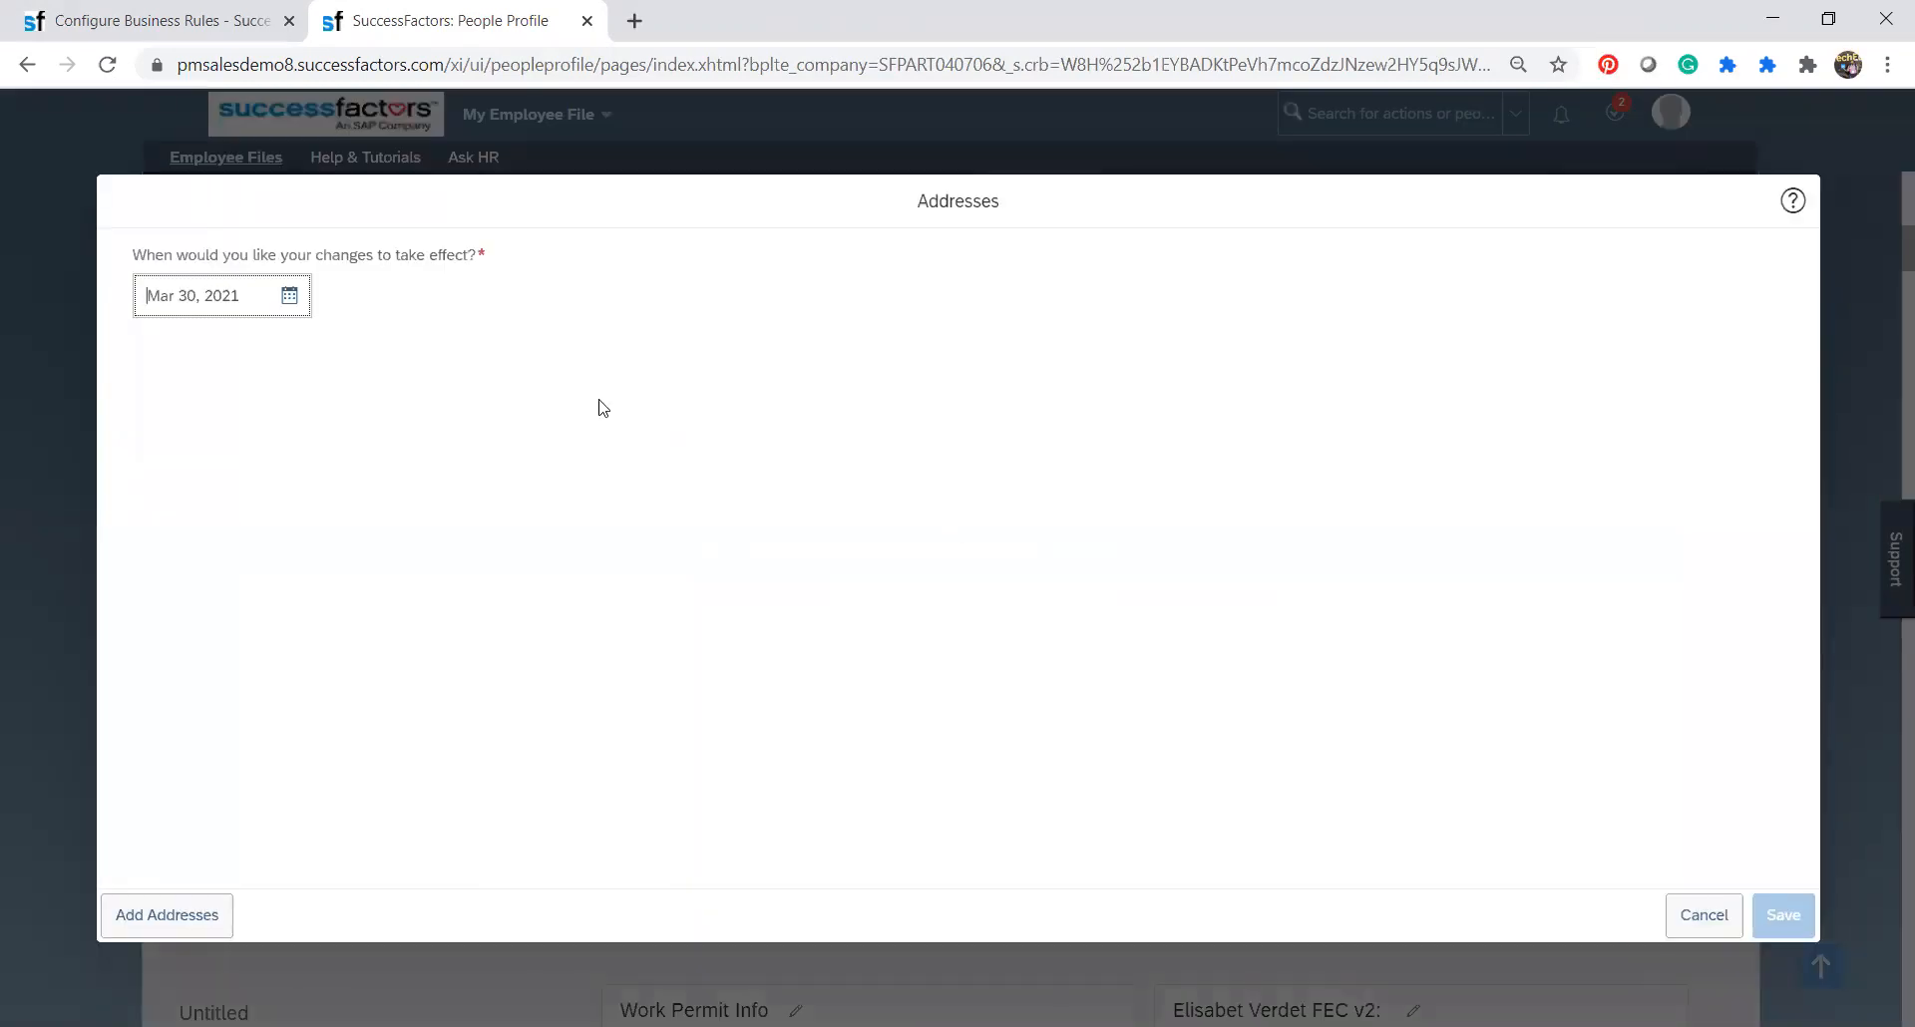
click(192, 911)
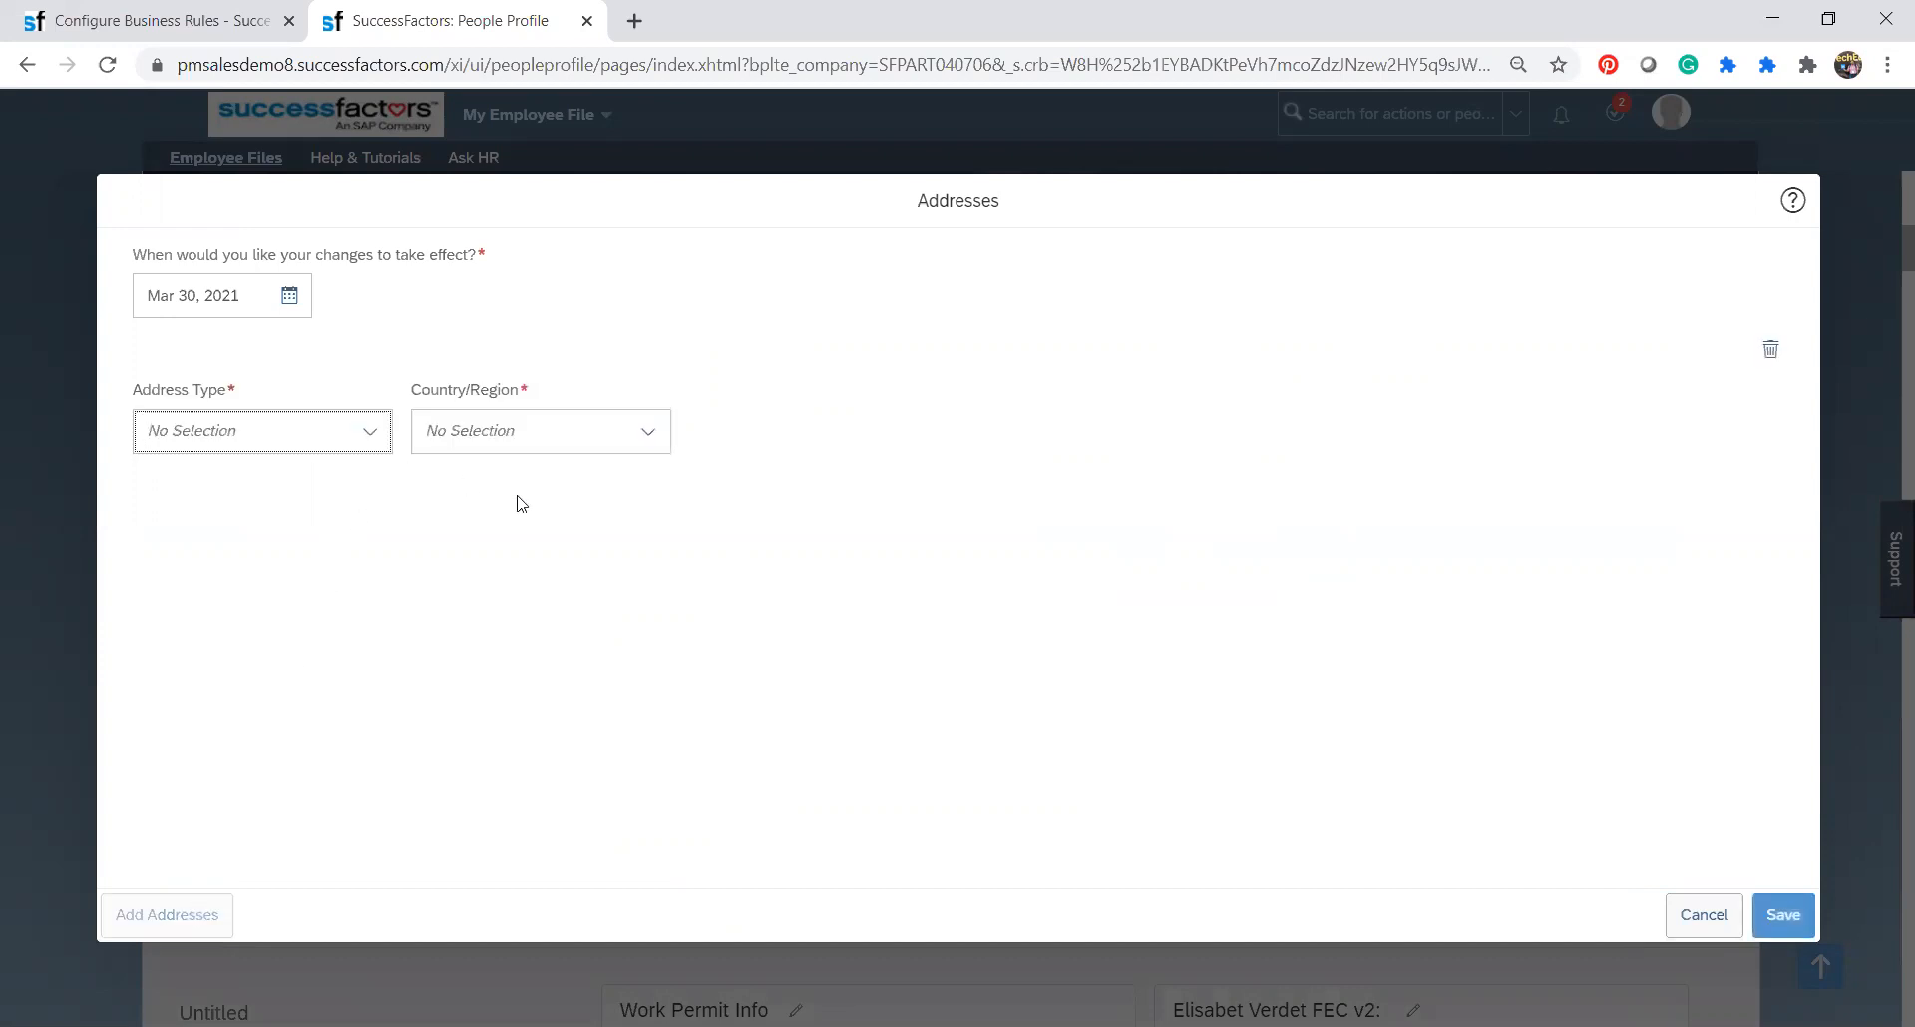
Set the new address's type to Home and its country/region to United States.
click(371, 434)
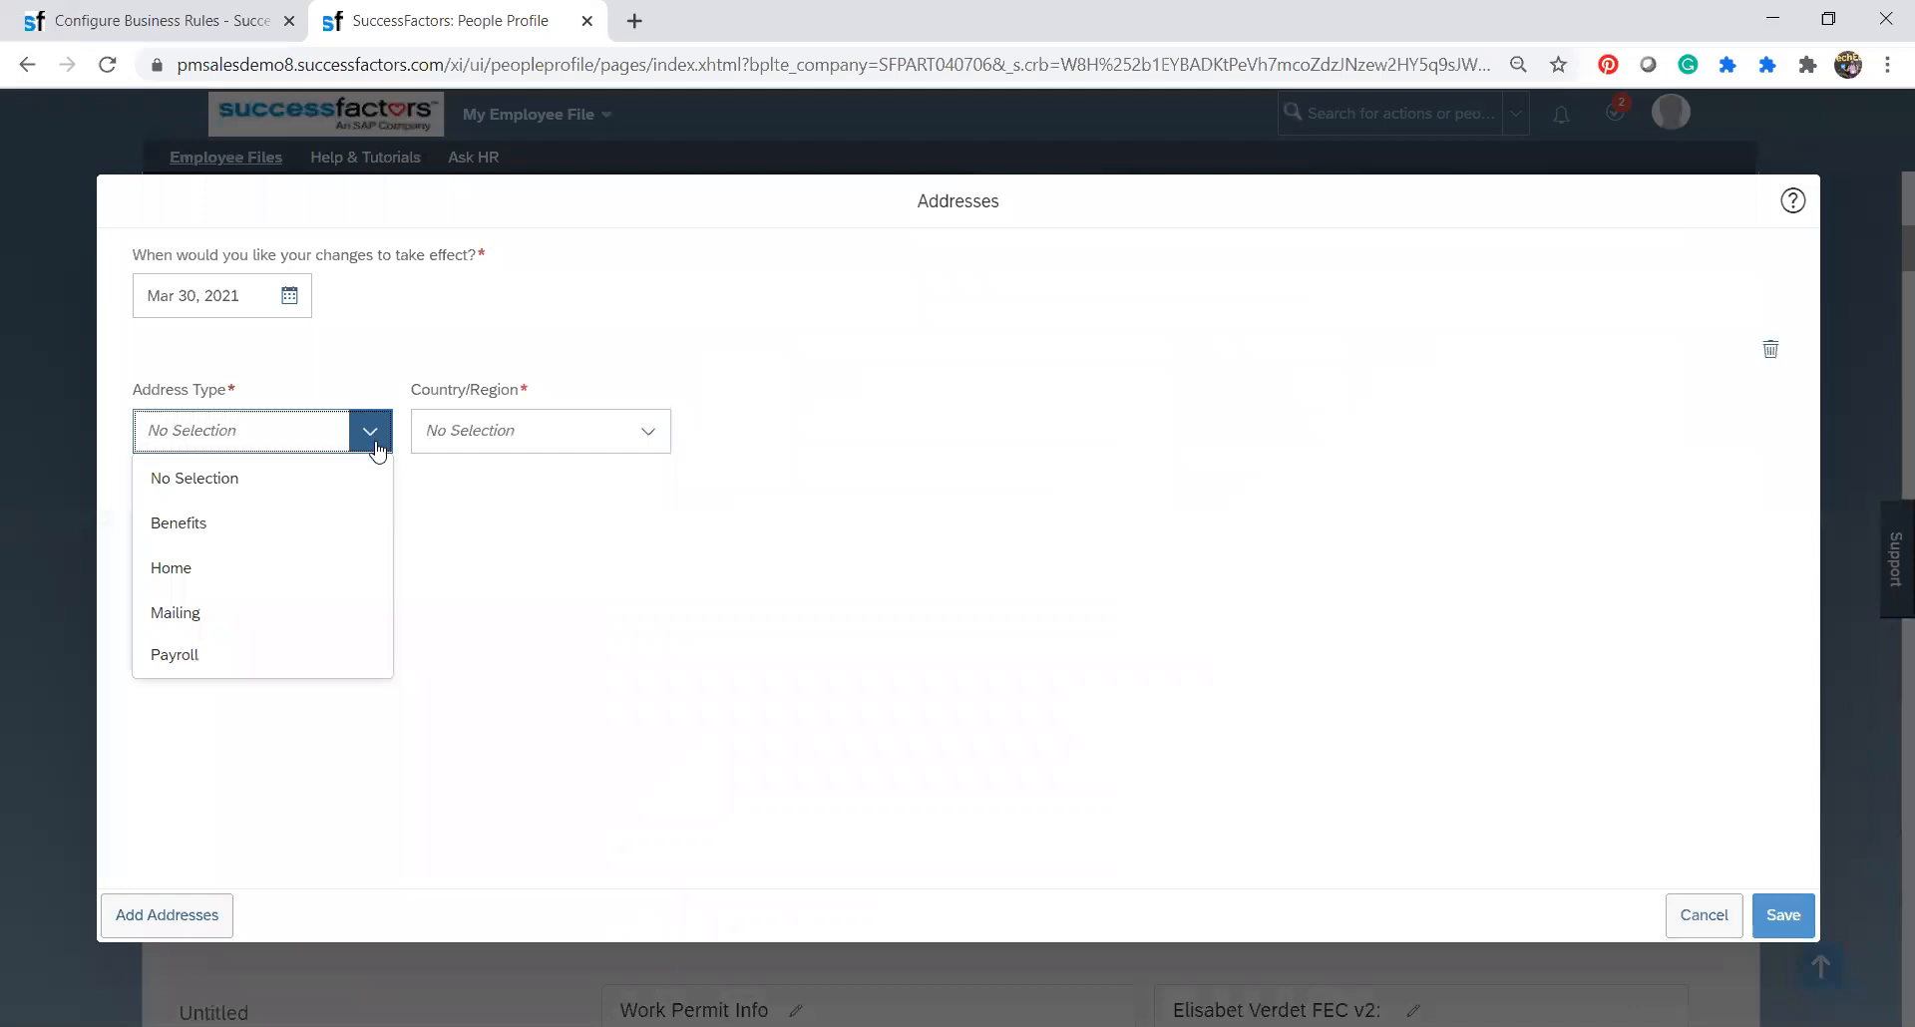
click(292, 570)
click(649, 432)
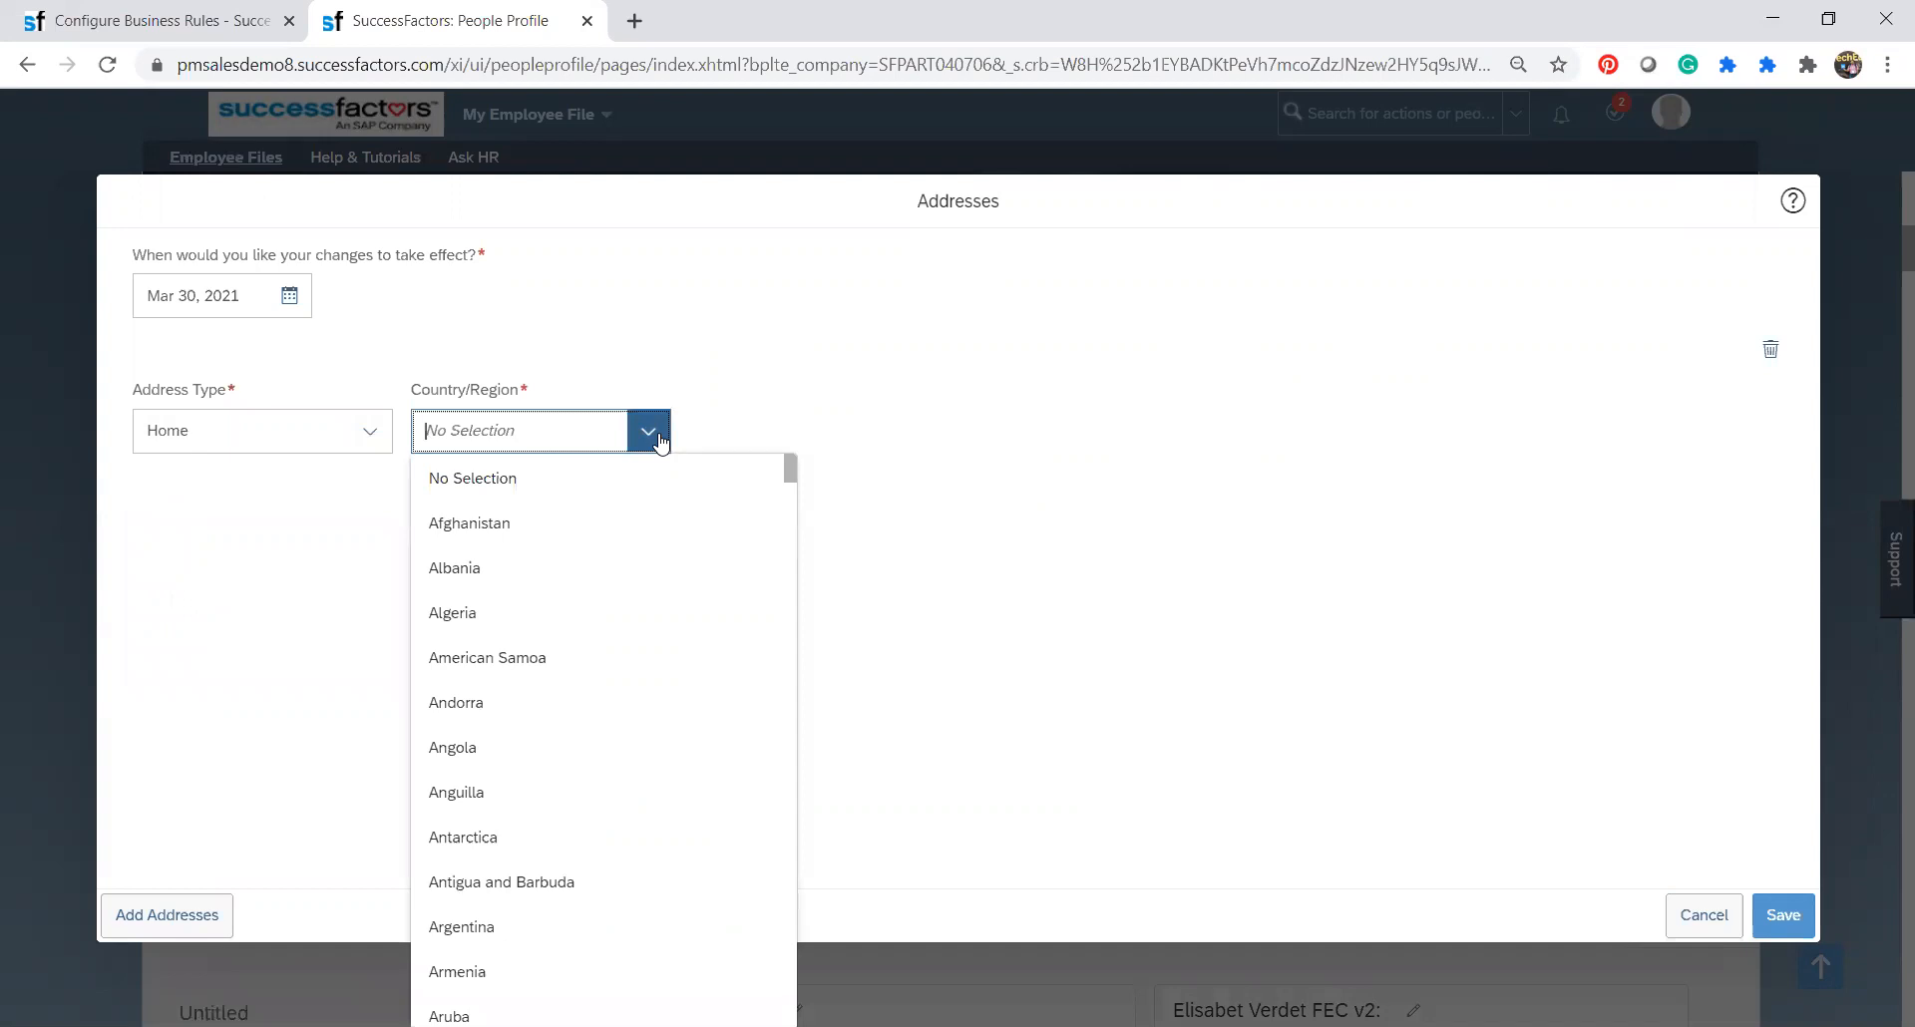
text(us)
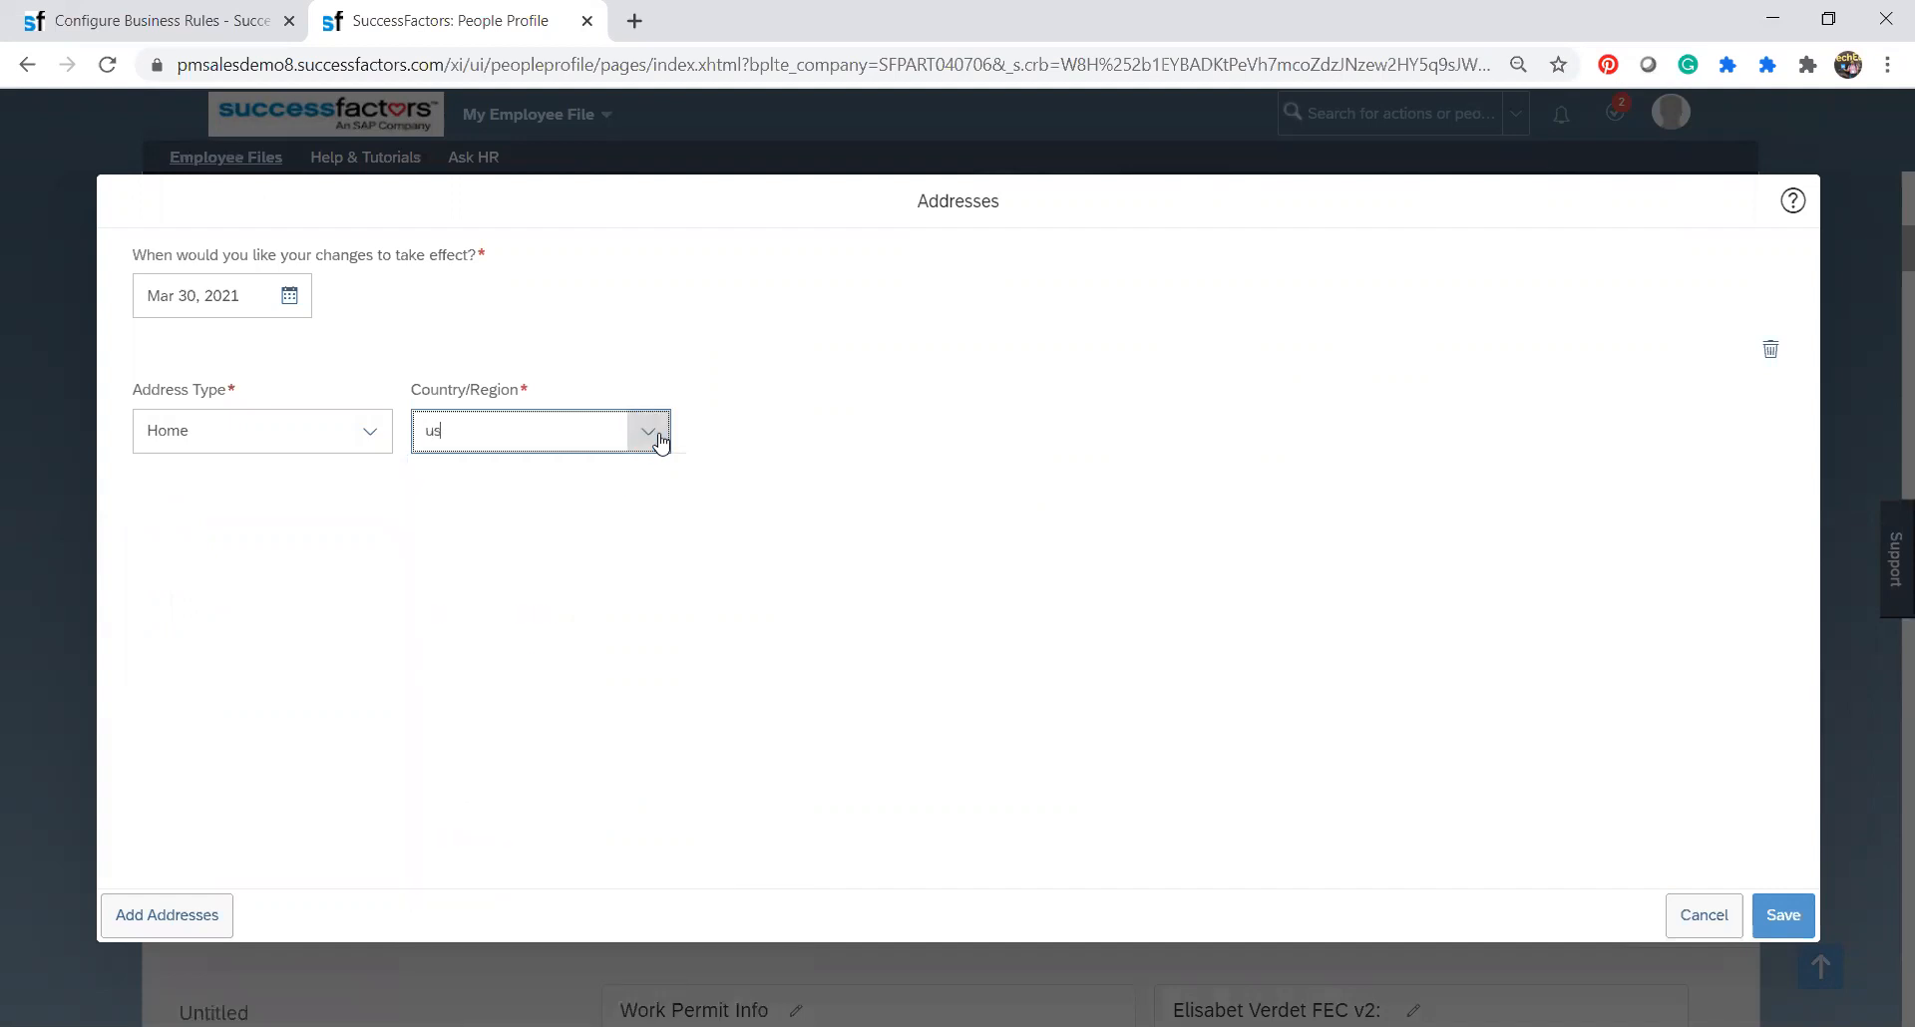
click(658, 439)
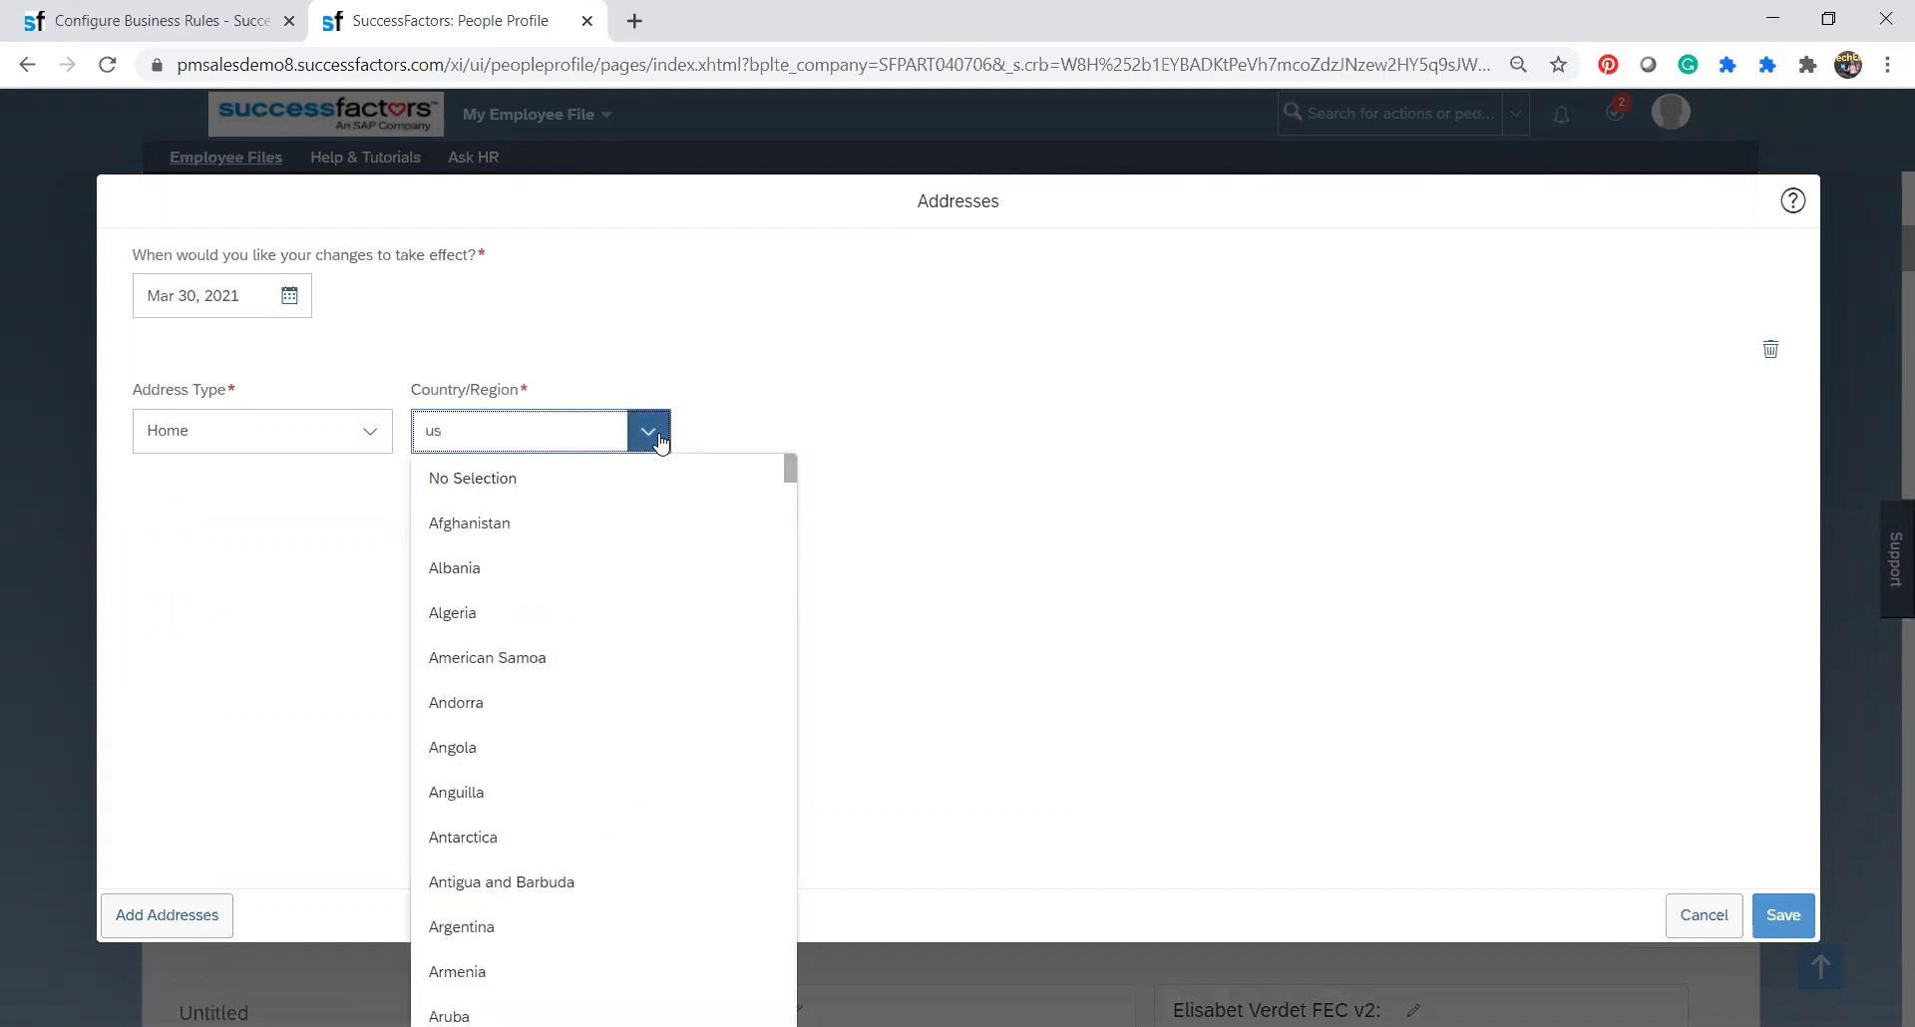
key(BackSpace)
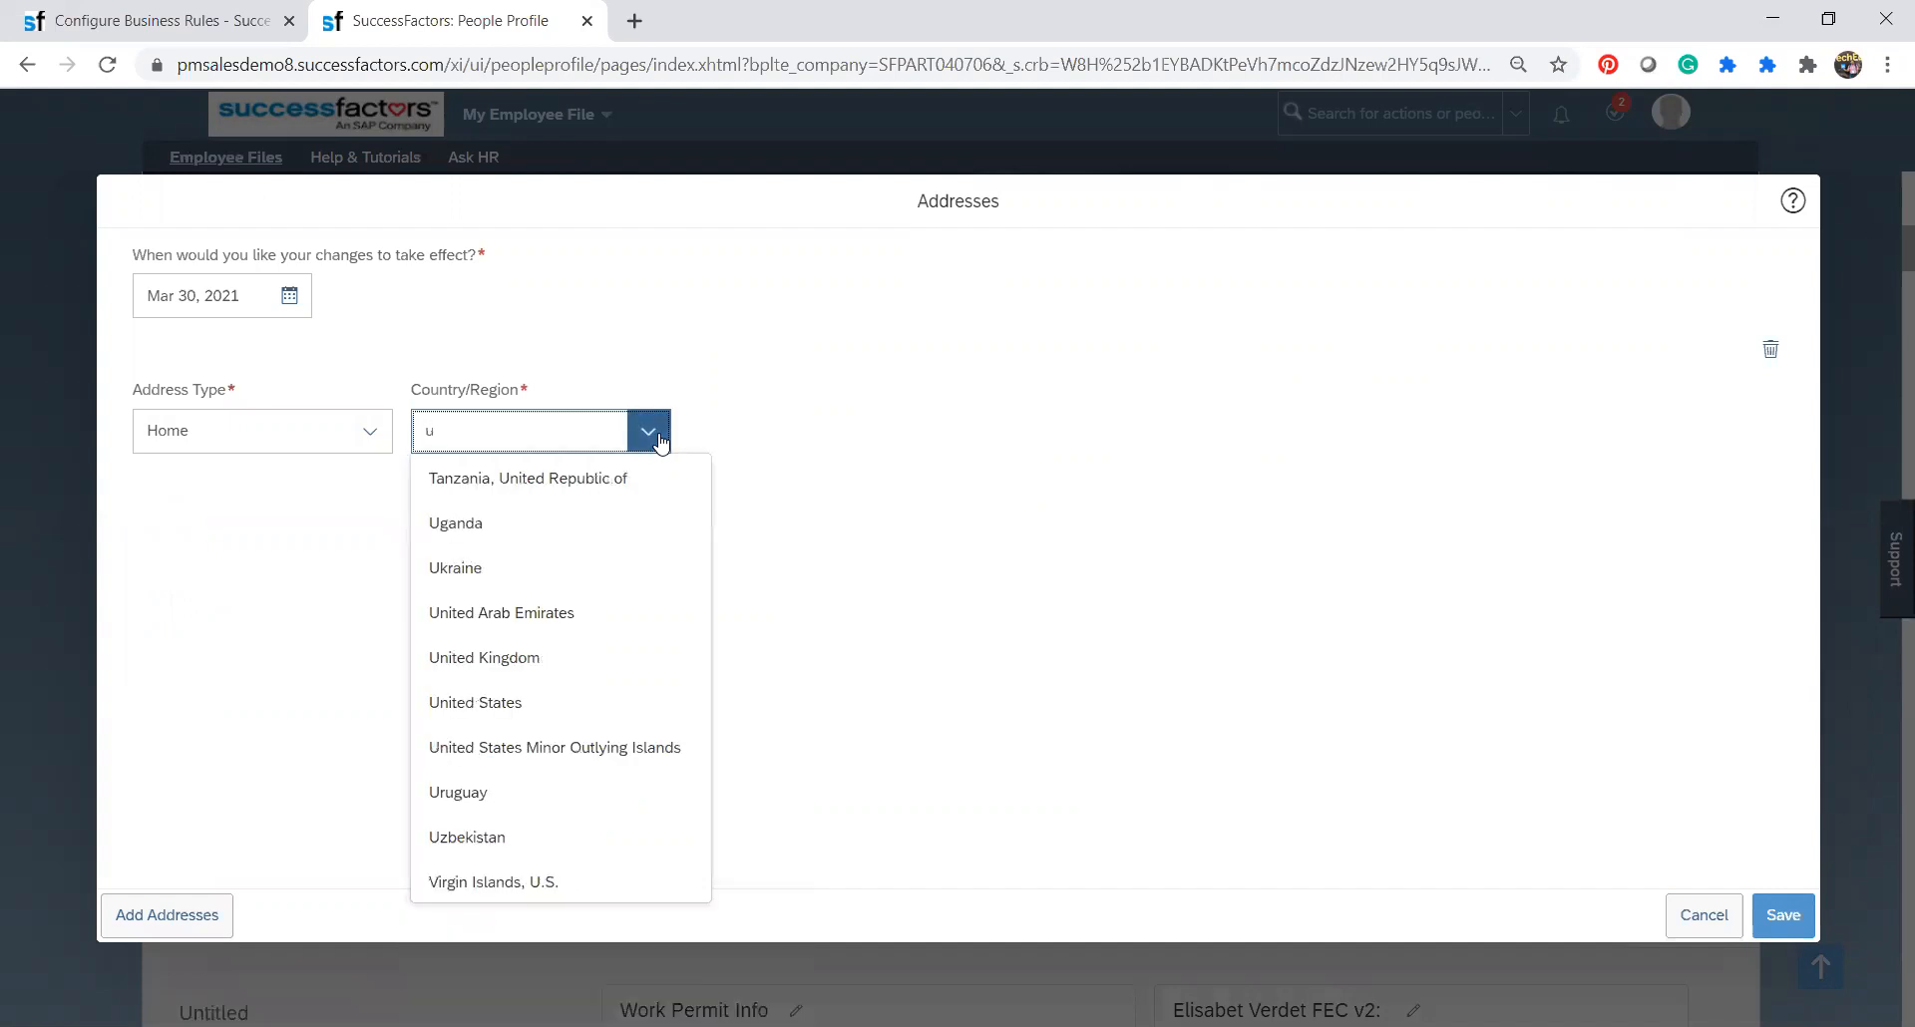
click(507, 702)
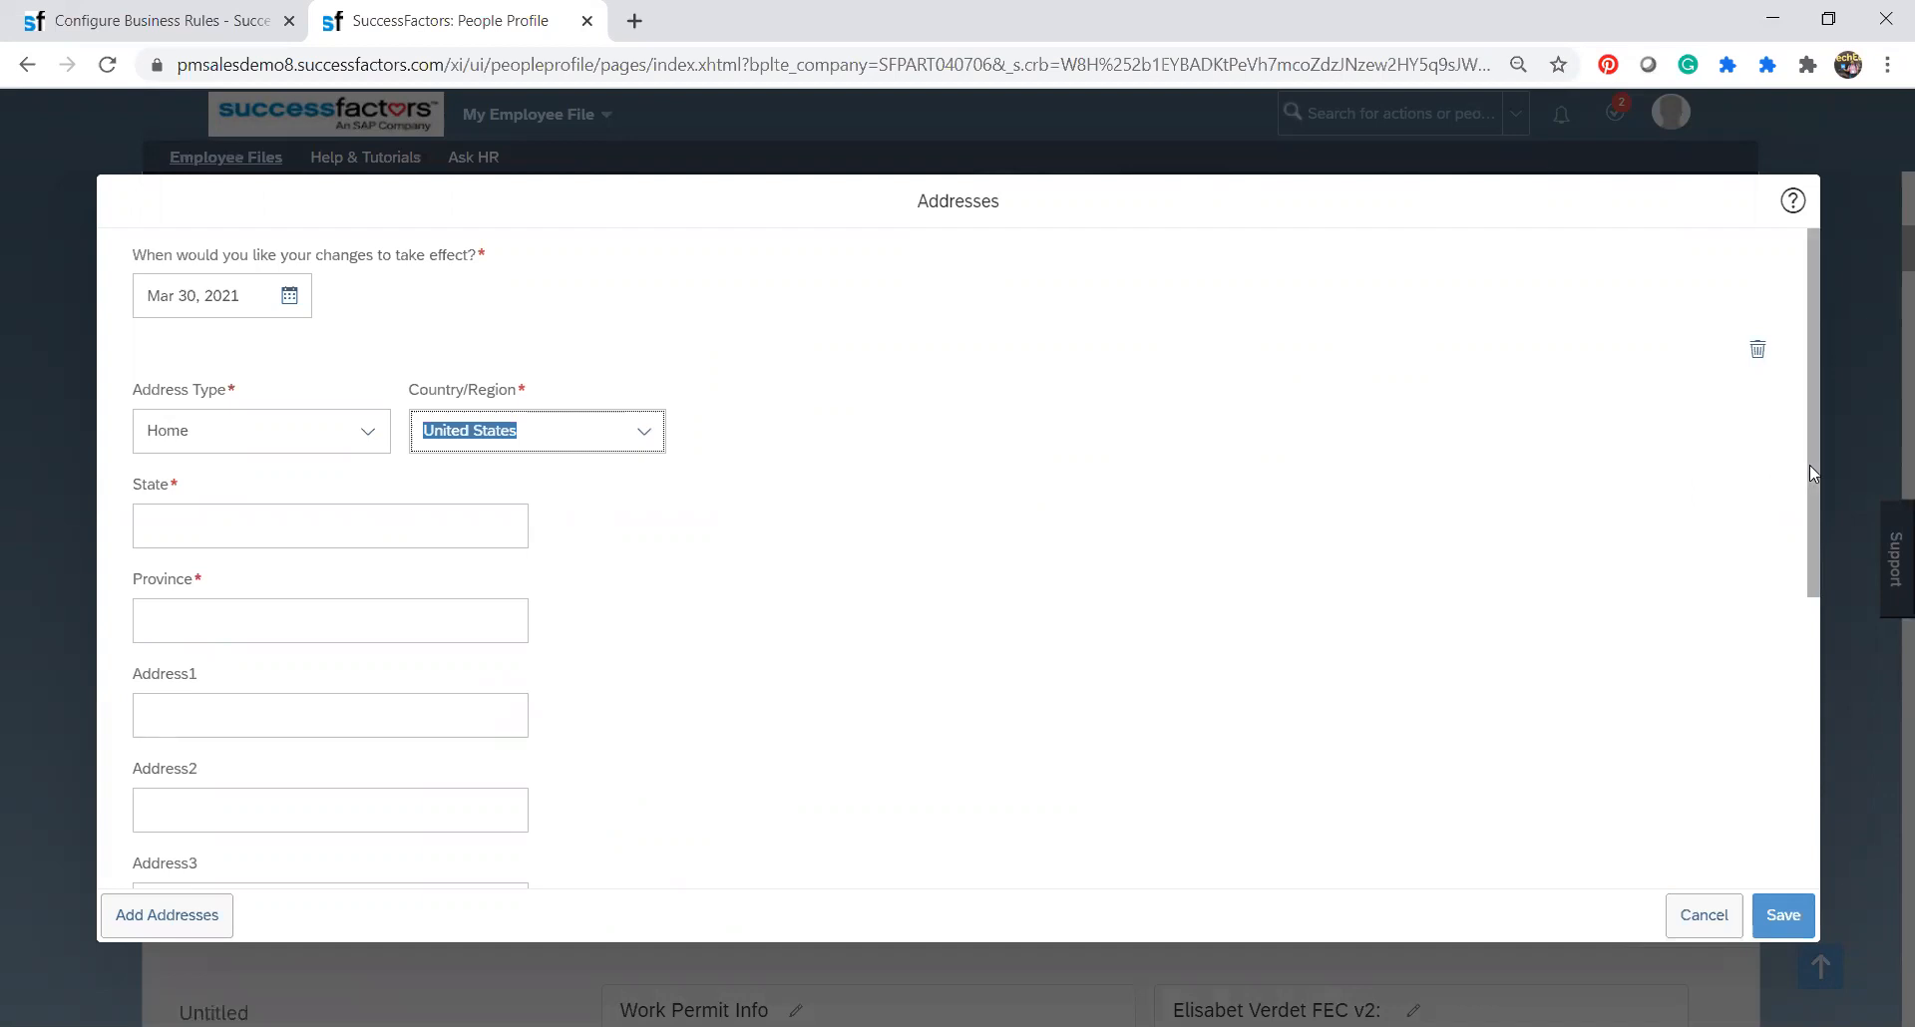
Examine the fields of the United States home address form, from State and Province through the address lines to Zip.
mouse_move(1810, 465)
mouse_down()
mouse_move(1843, 763)
mouse_move(1833, 487)
mouse_up()
click(380, 583)
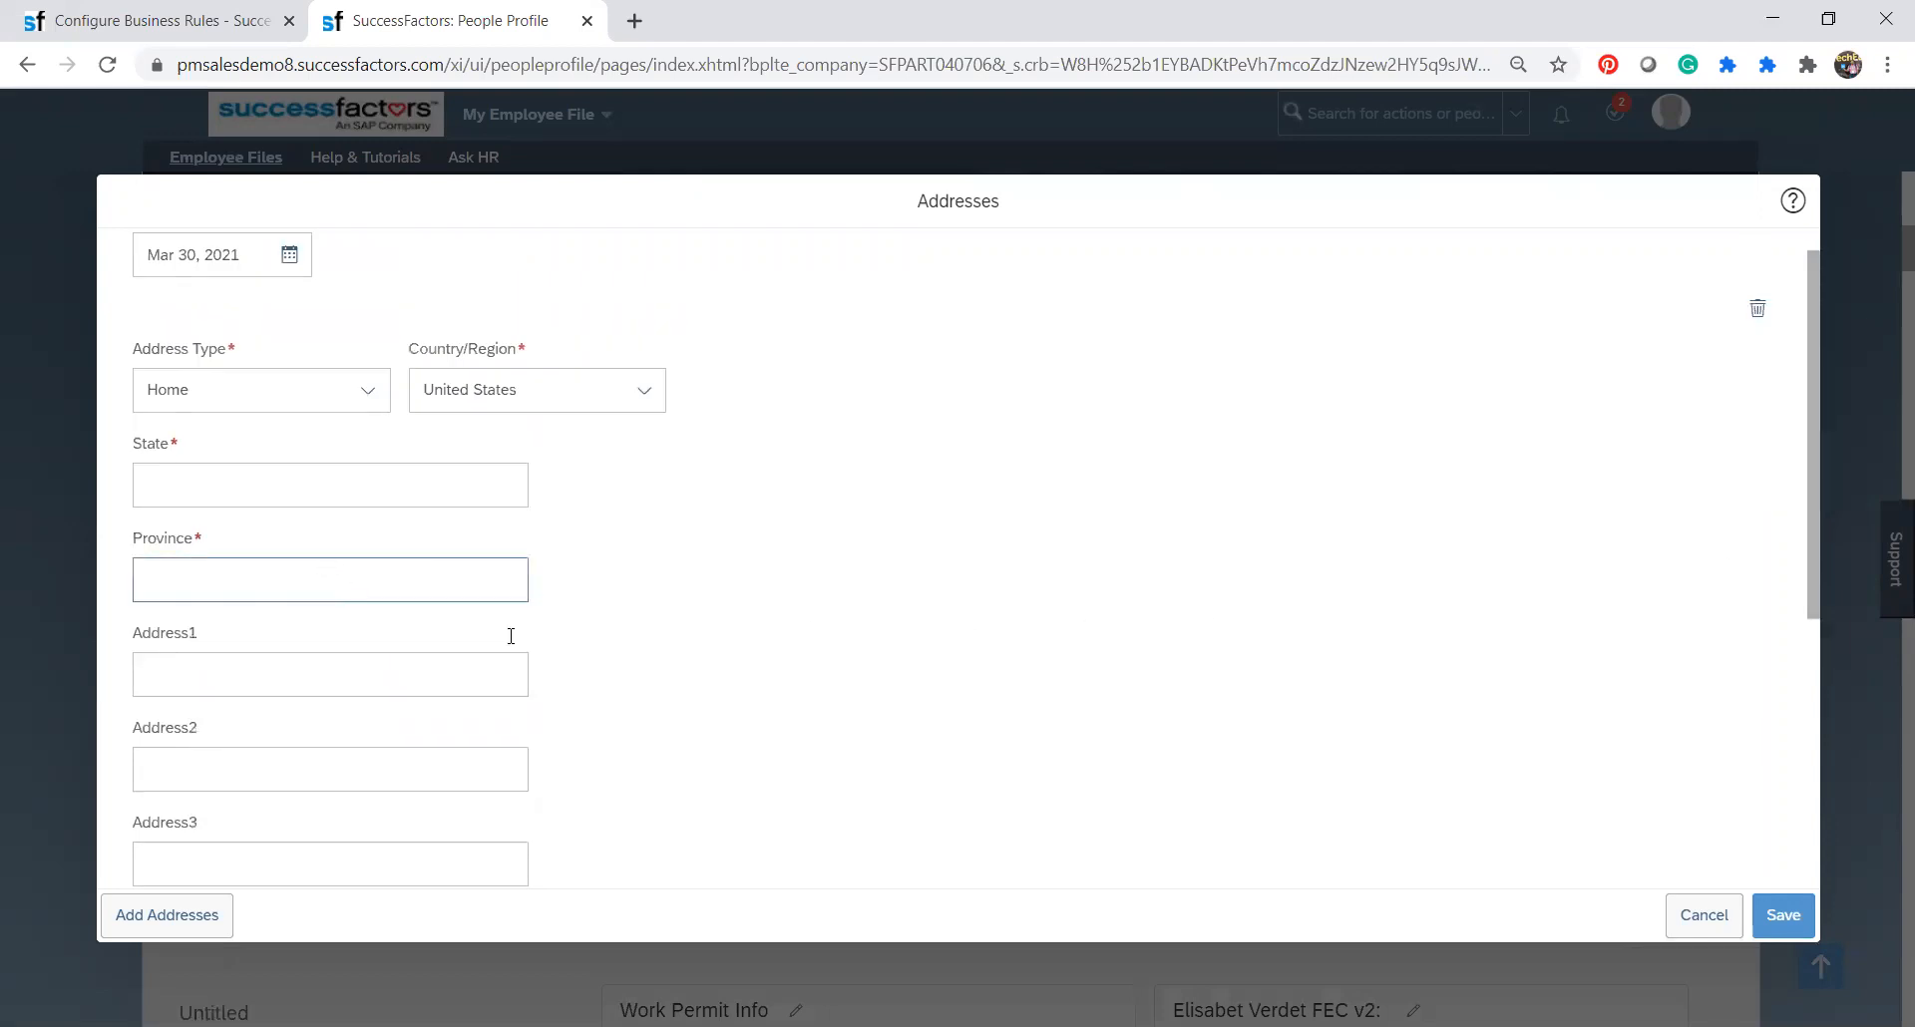
drag(1815, 451, 1821, 714)
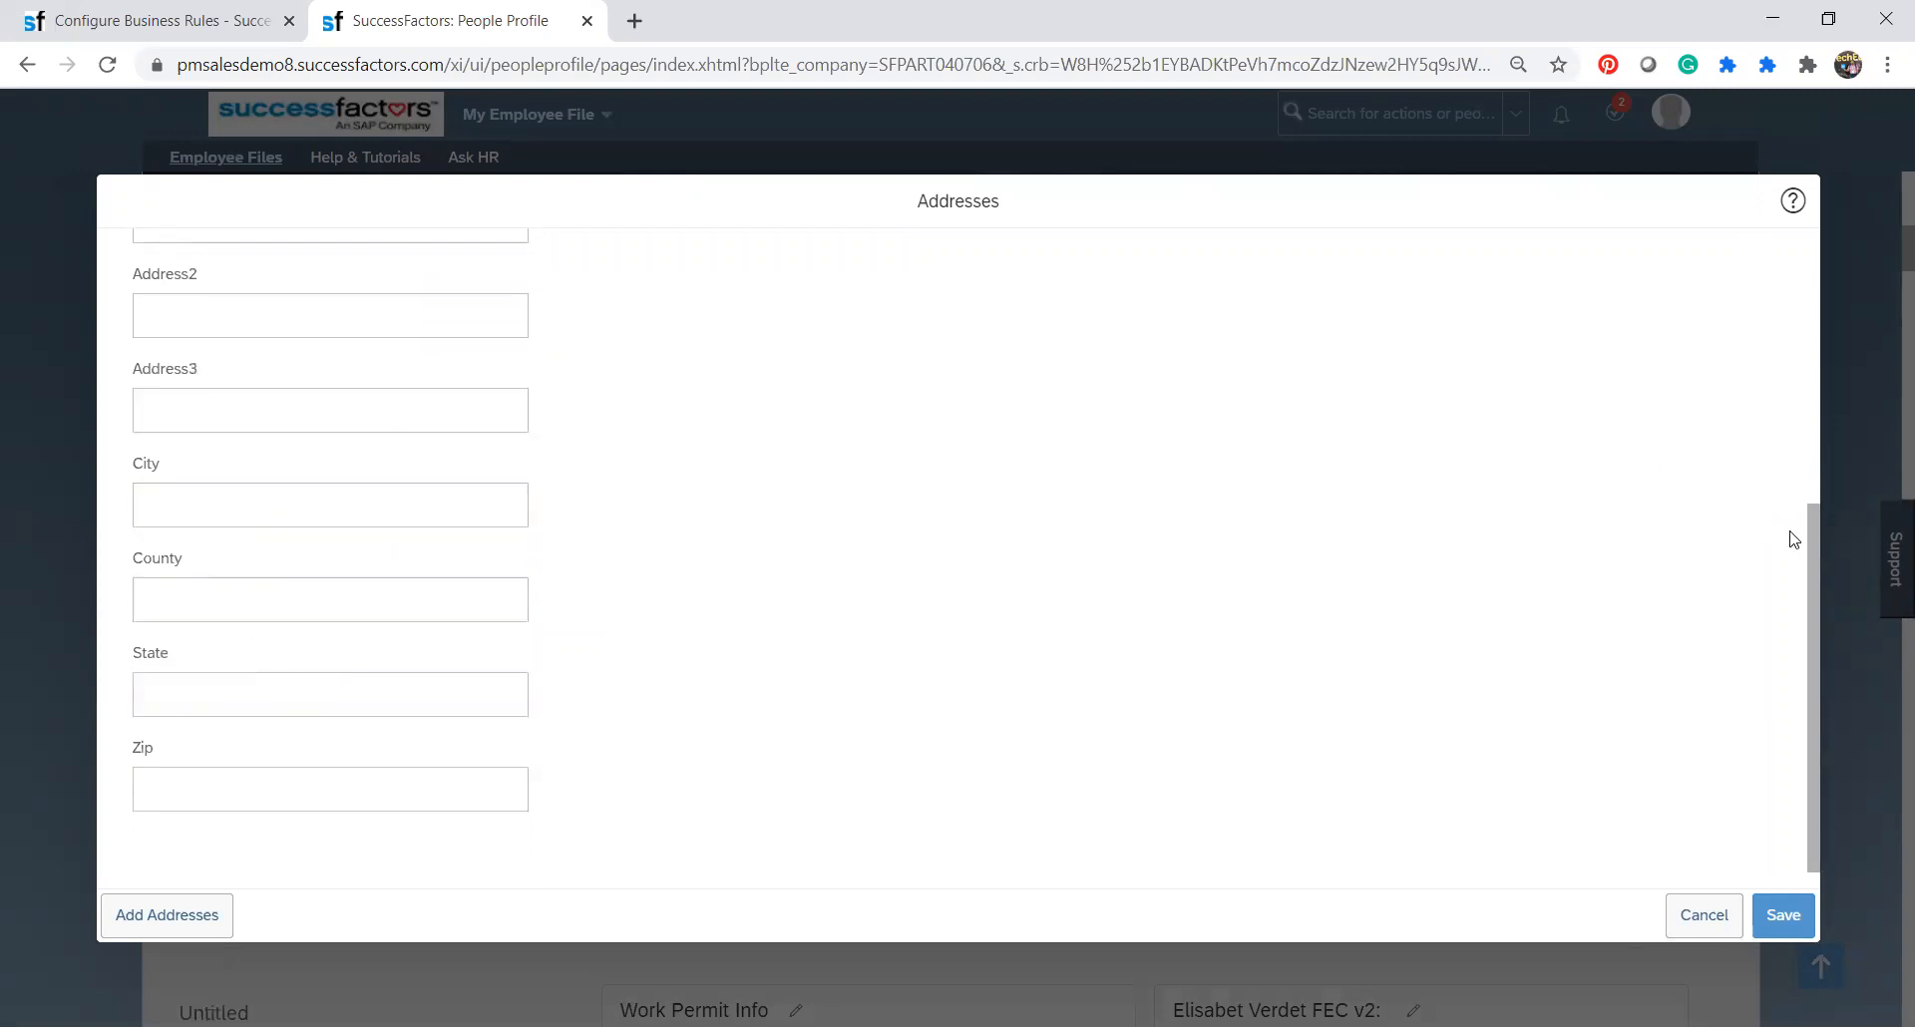
scroll(1820, 459, up, 3)
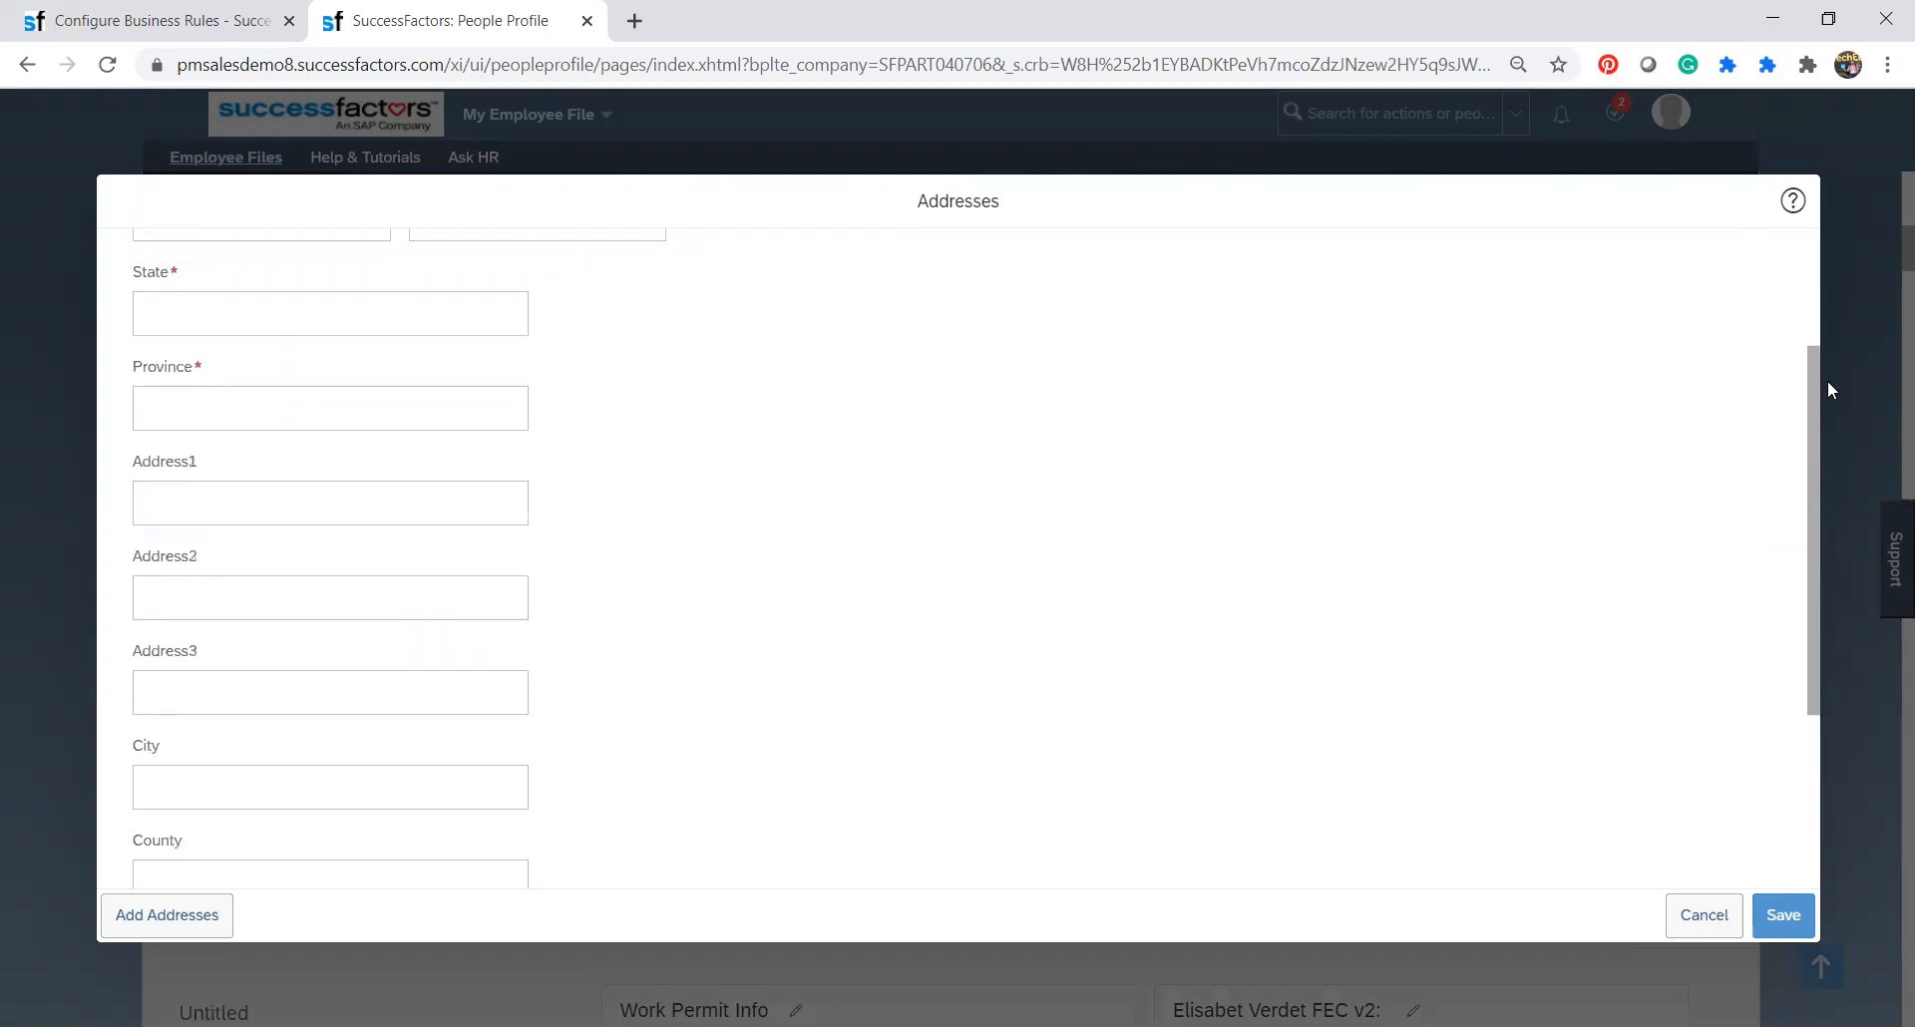
scroll(1818, 518, down, 1)
scroll(1818, 519, down, 3)
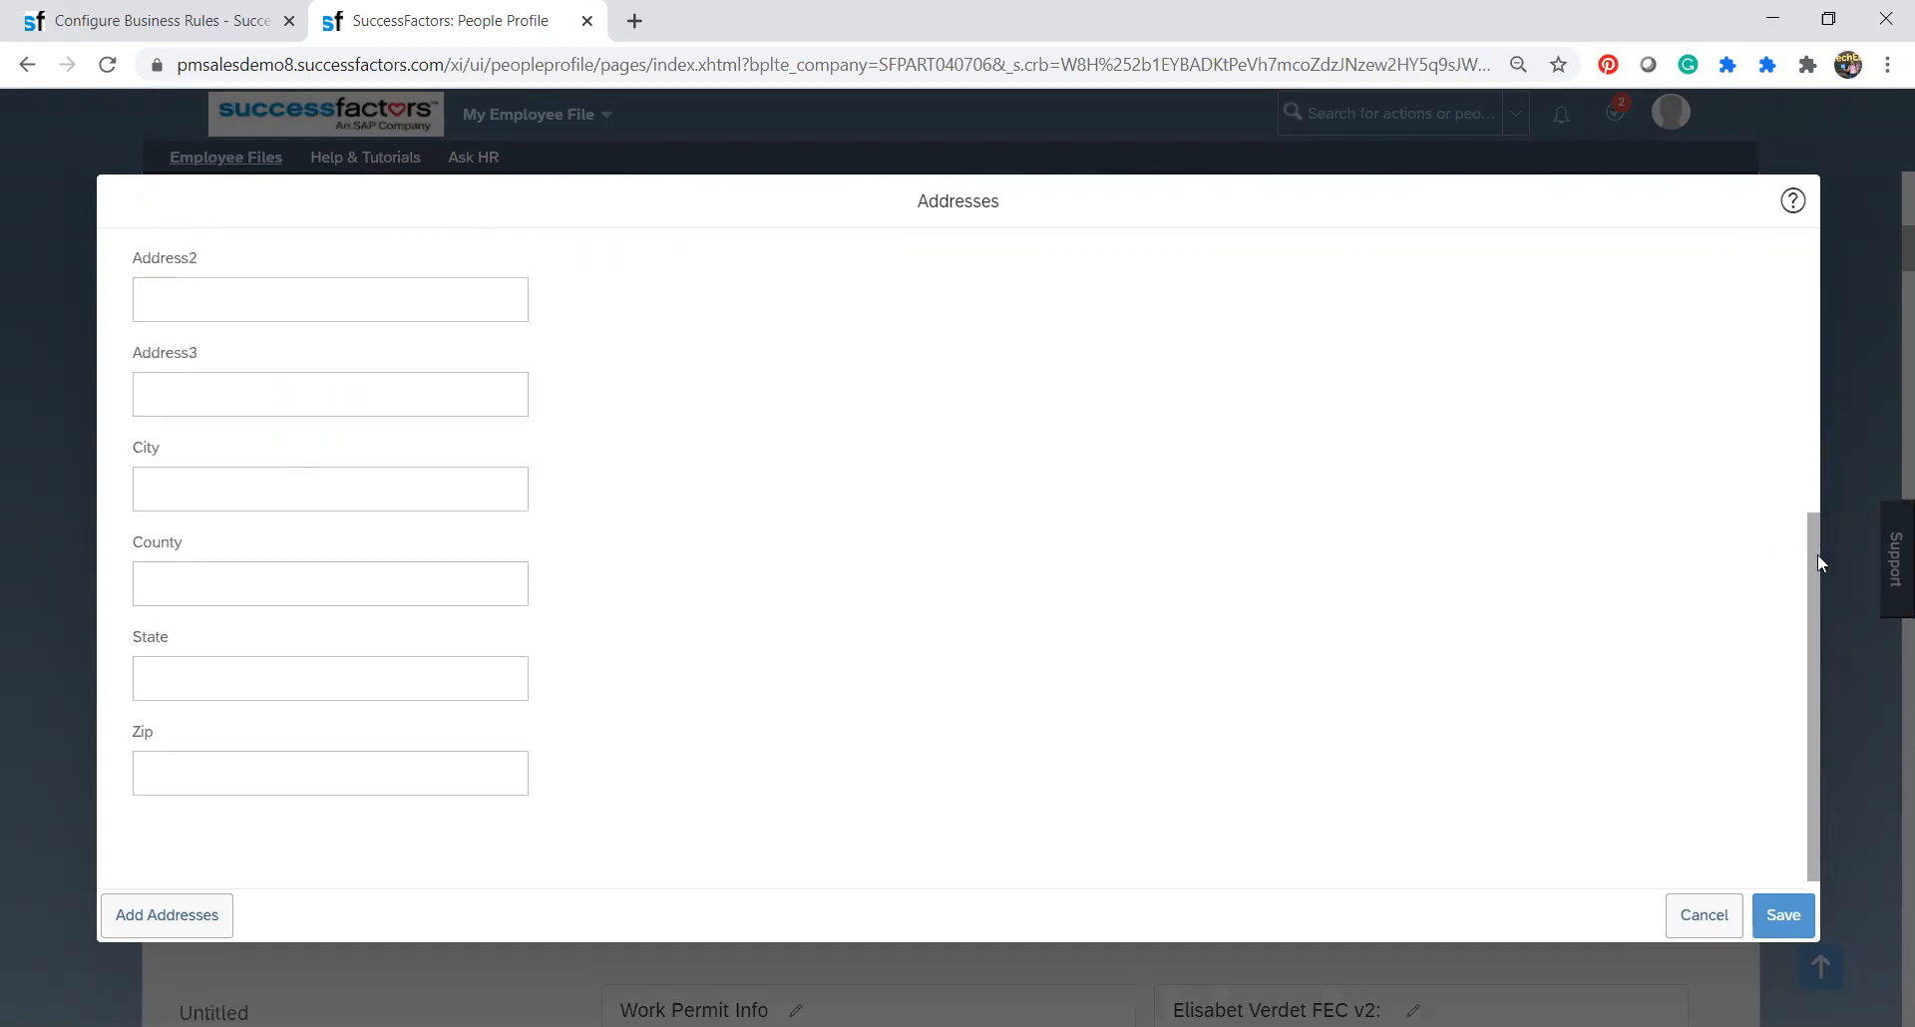
drag(1817, 554, 1818, 435)
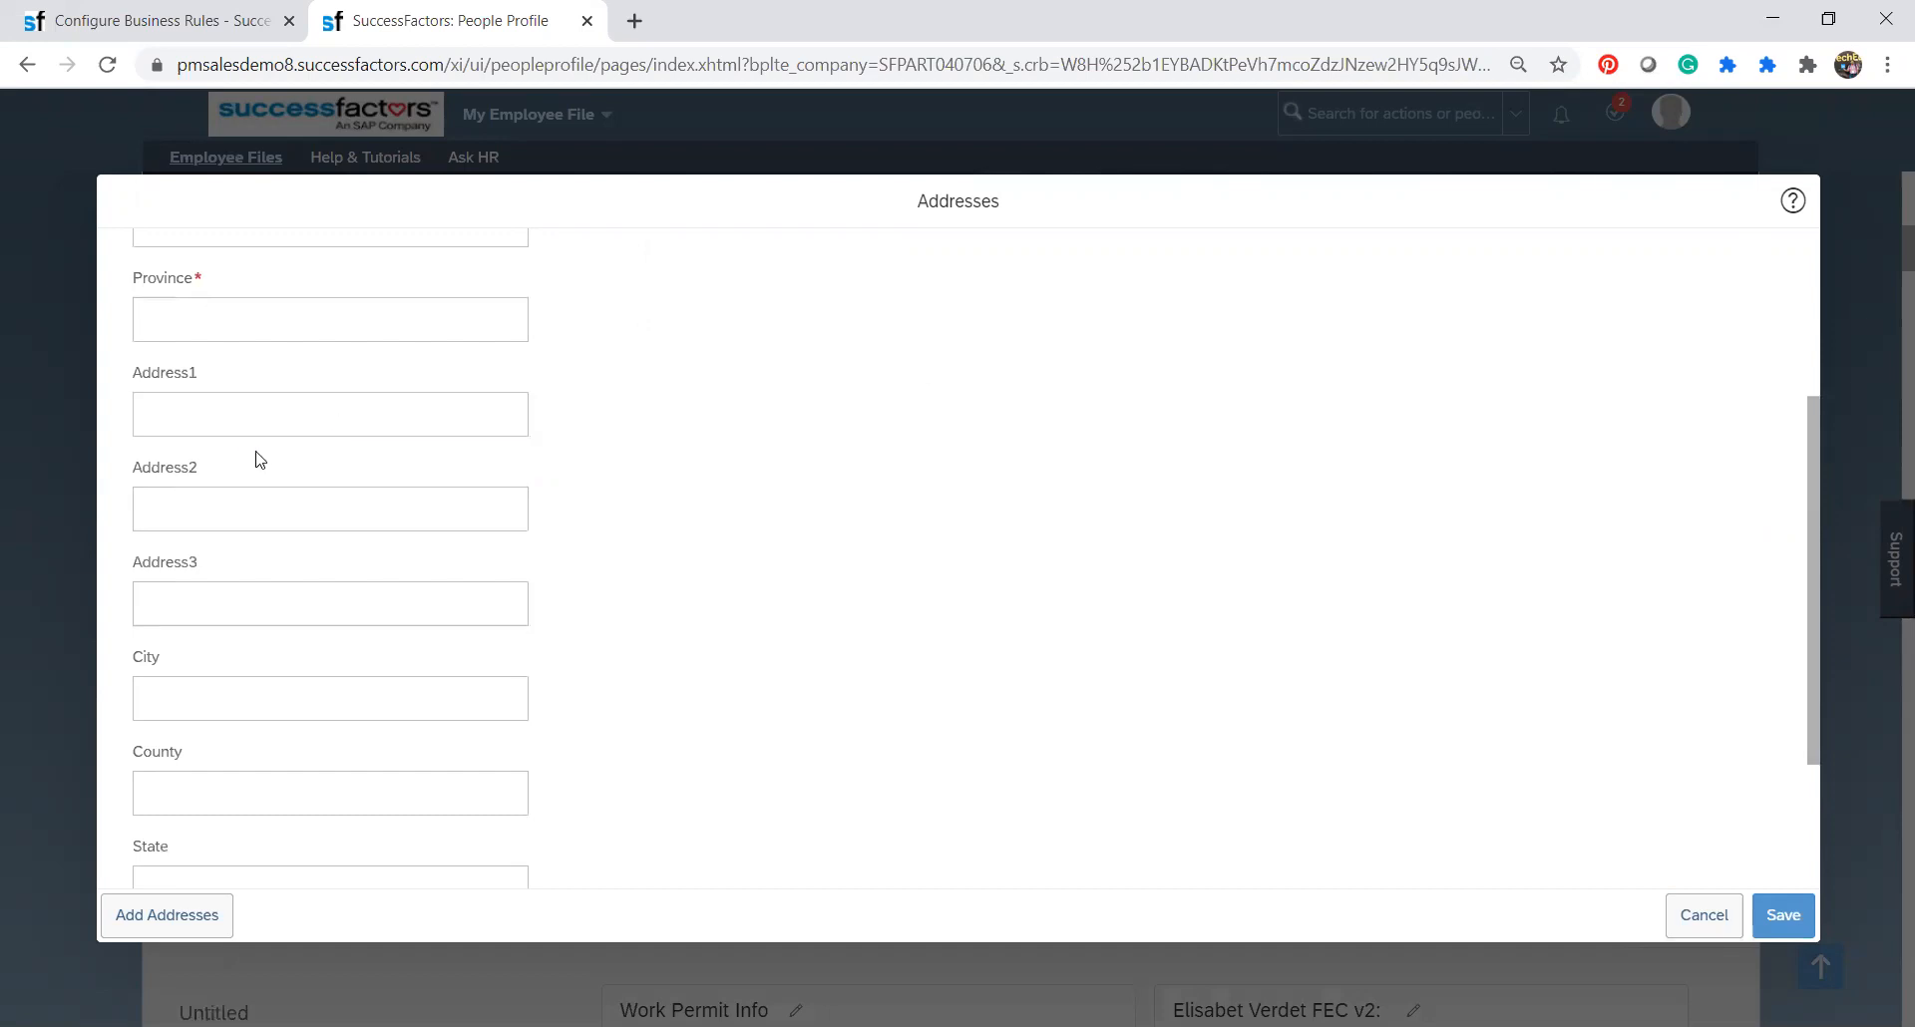
click(236, 504)
click(210, 616)
drag(1815, 464, 1809, 291)
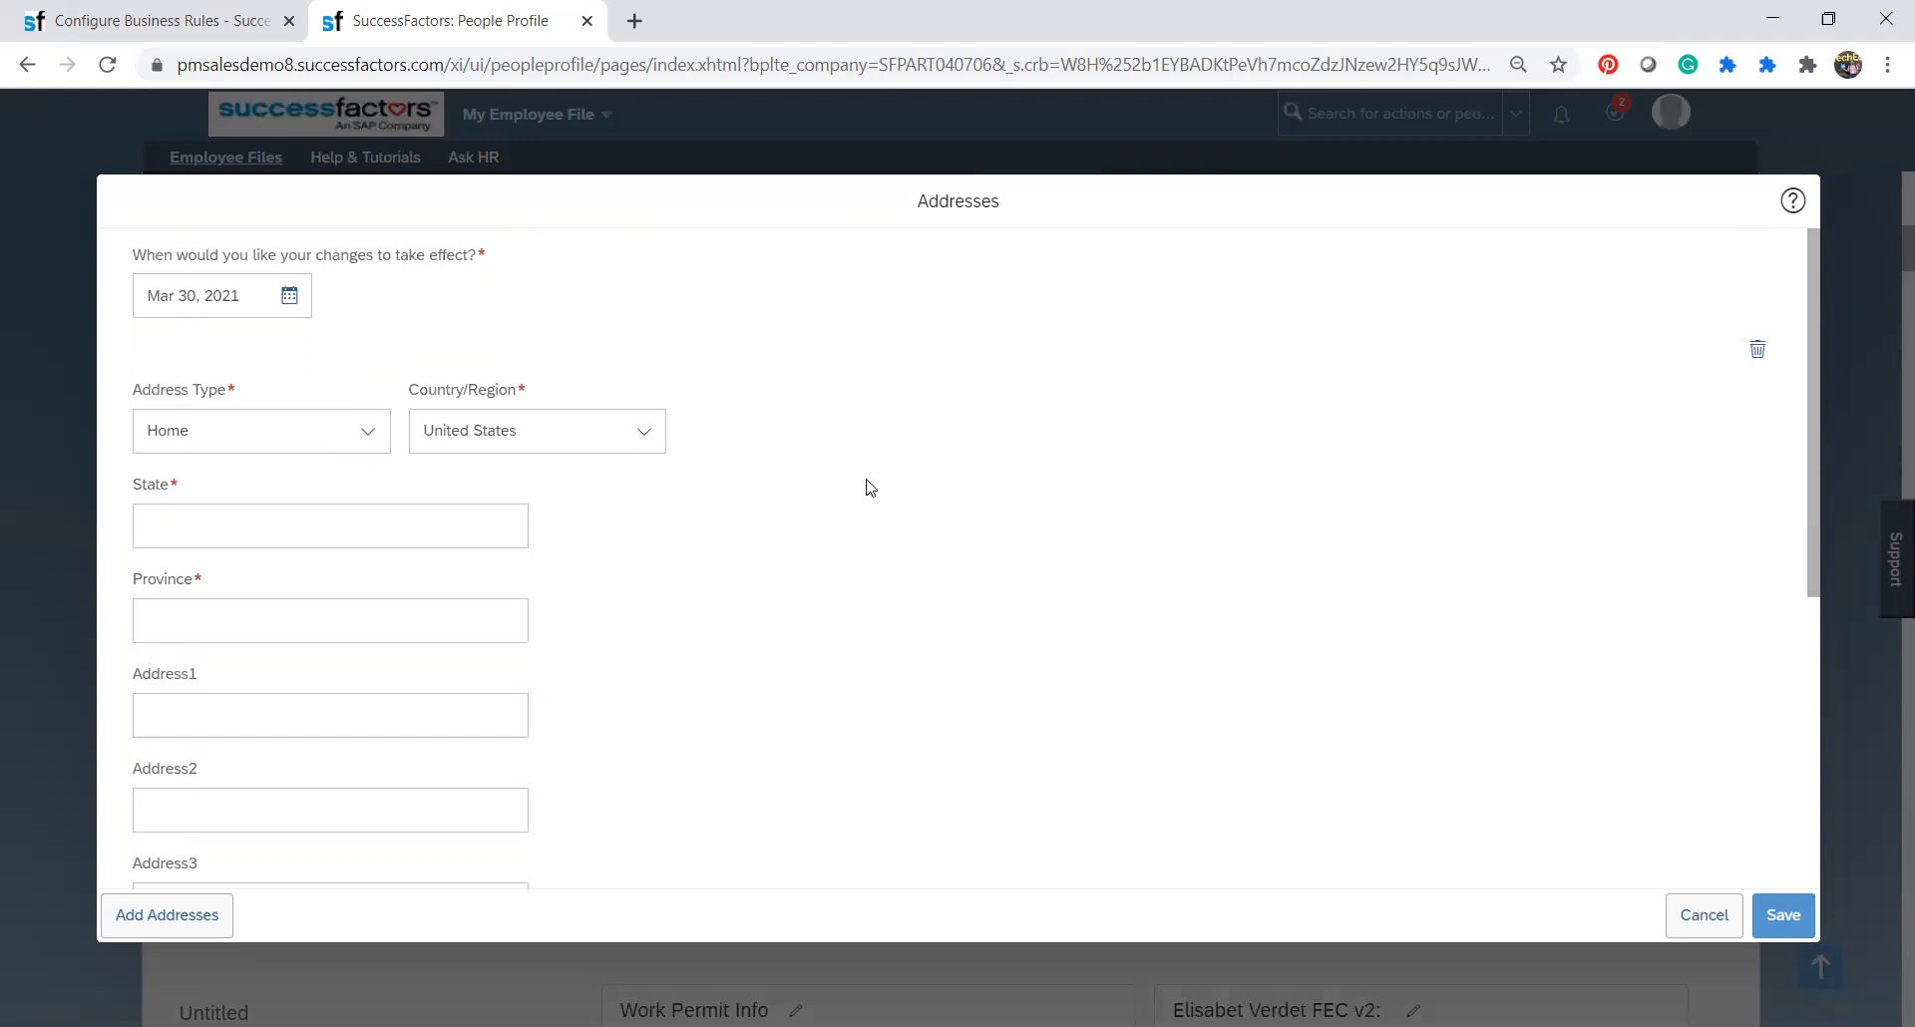
click(481, 540)
scroll(1816, 798, down, 5)
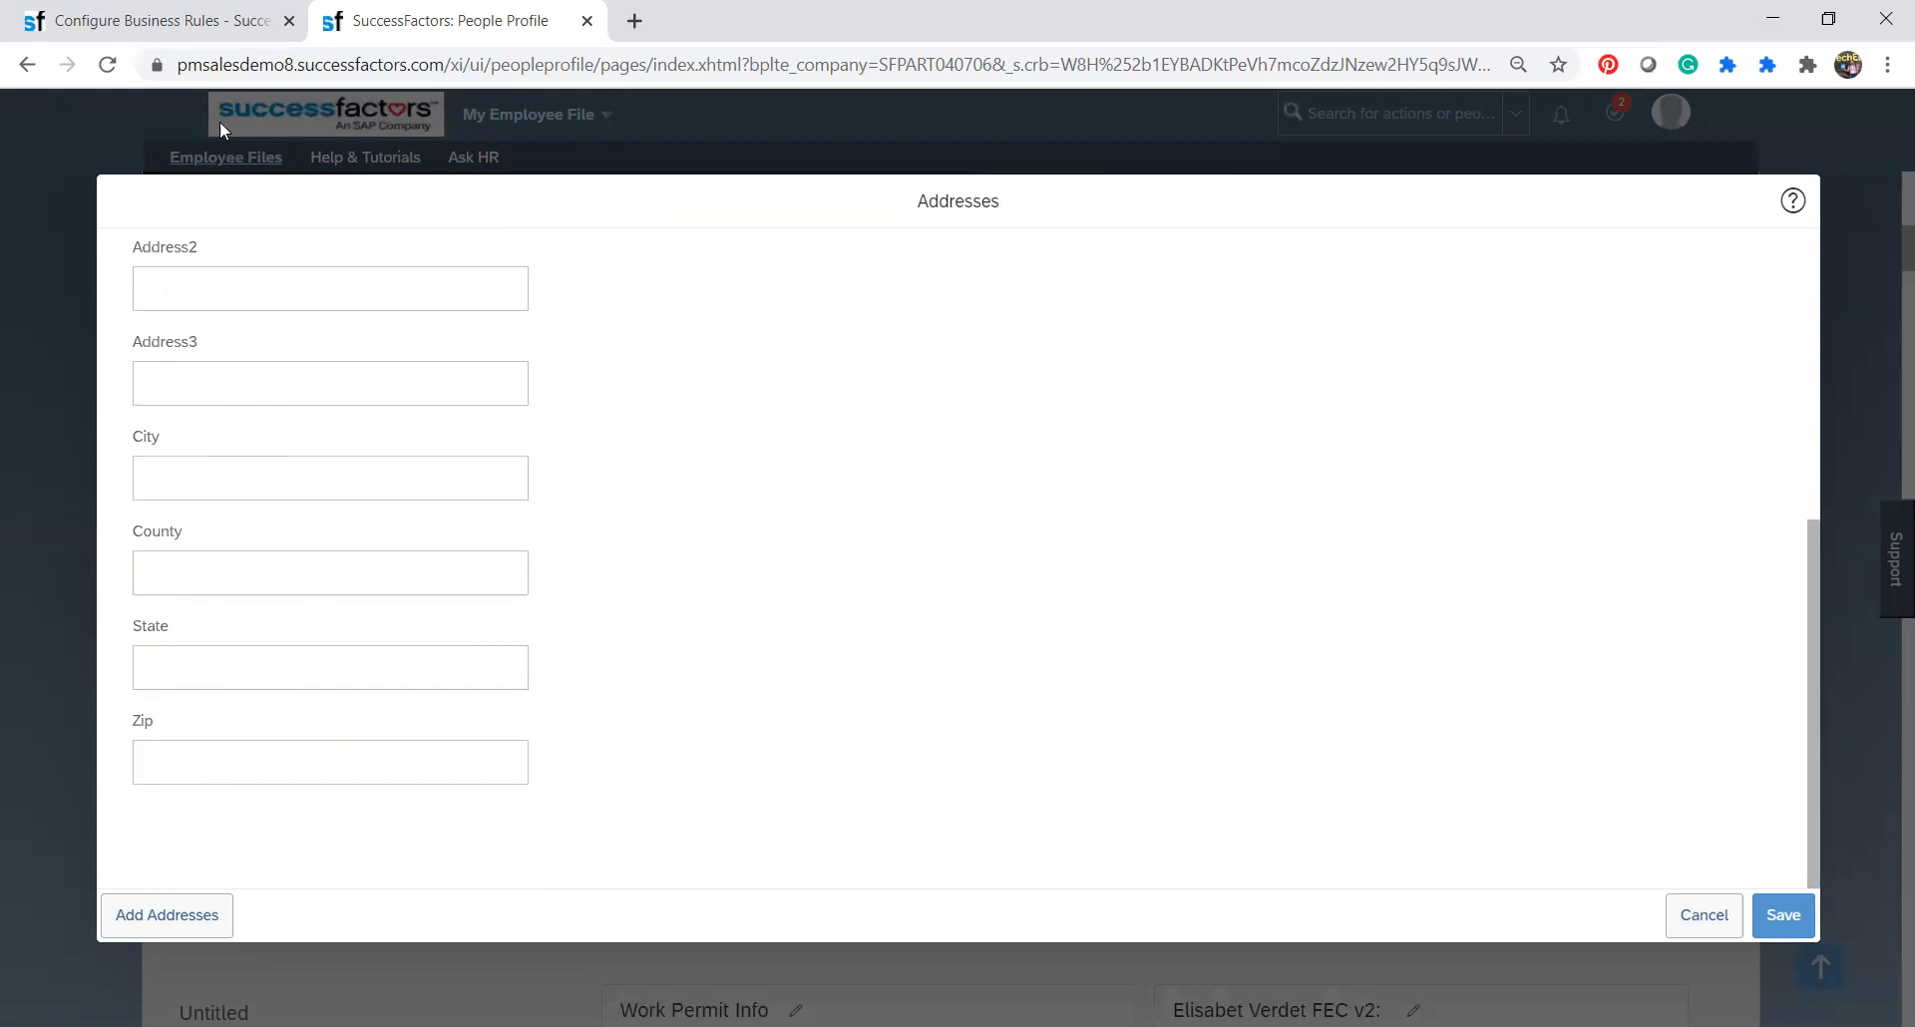
Compare the rule's If conditions in the Configure Business Rules tab with the fields of the home address form.
click(213, 36)
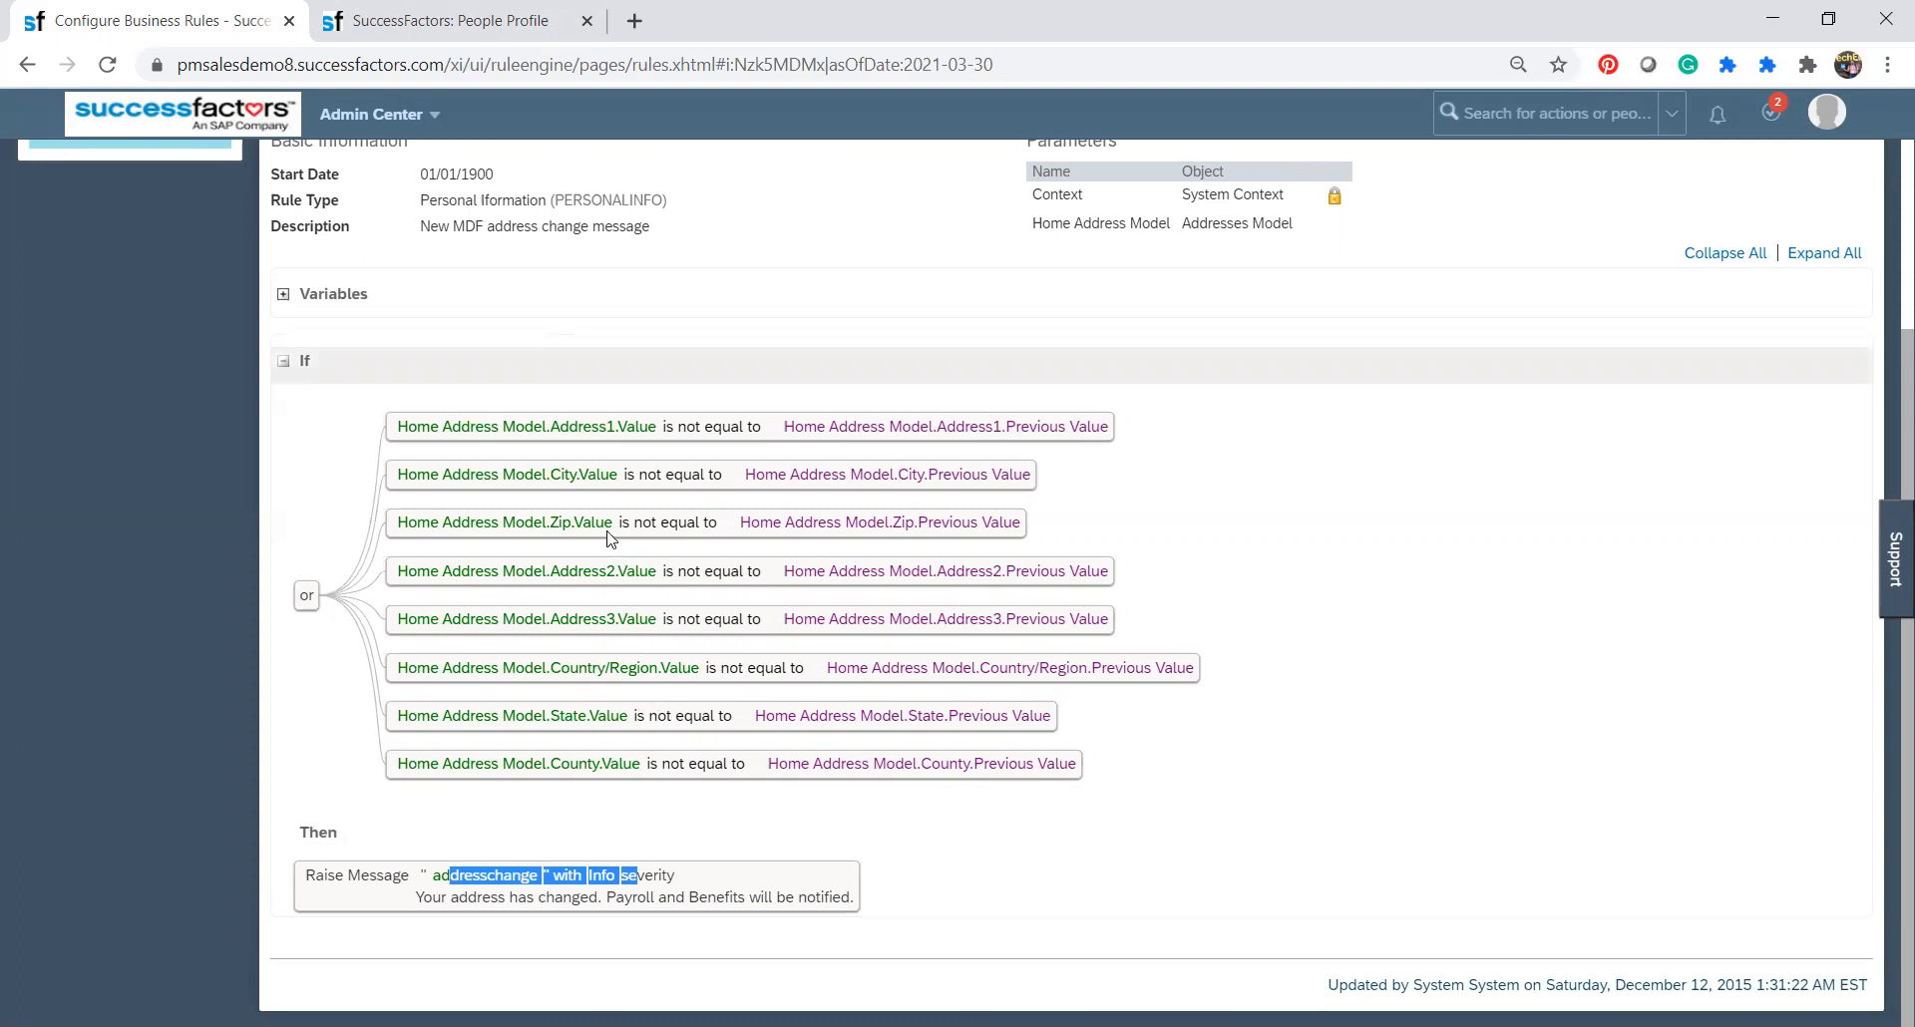
key(alt+Tab)
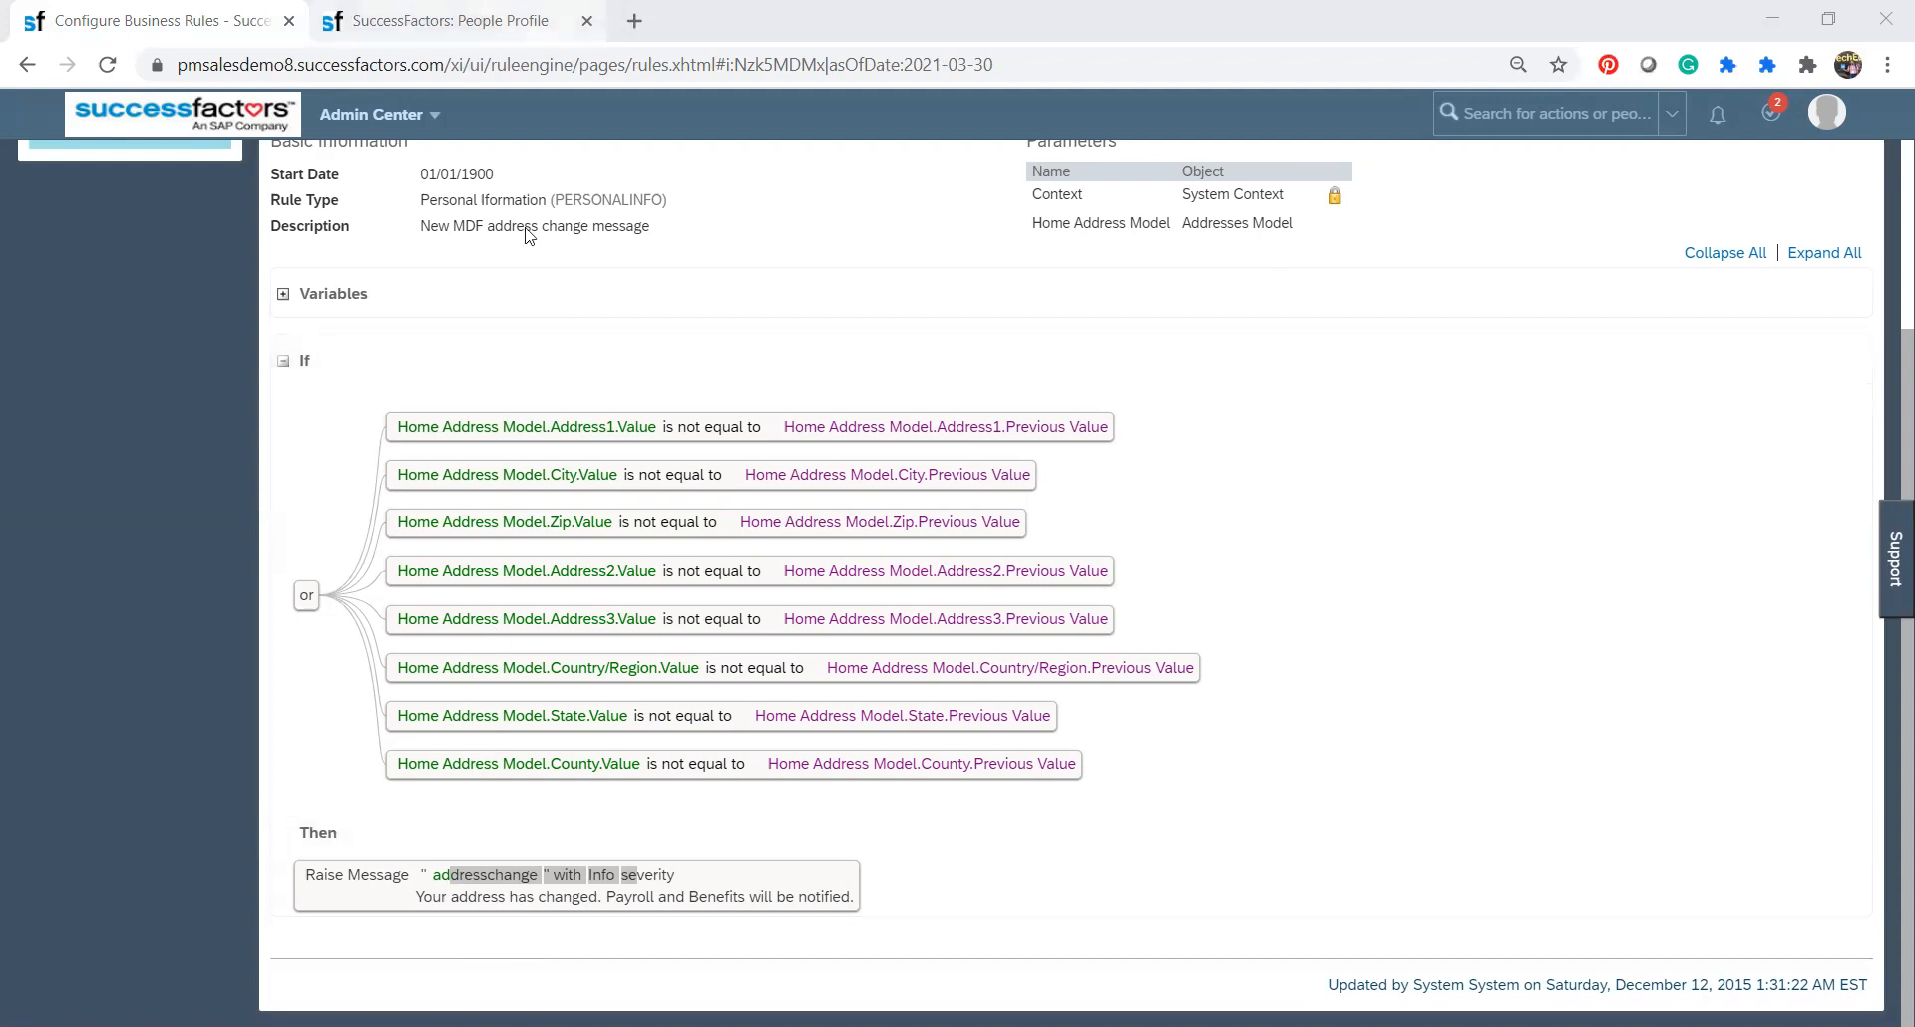
click(462, 20)
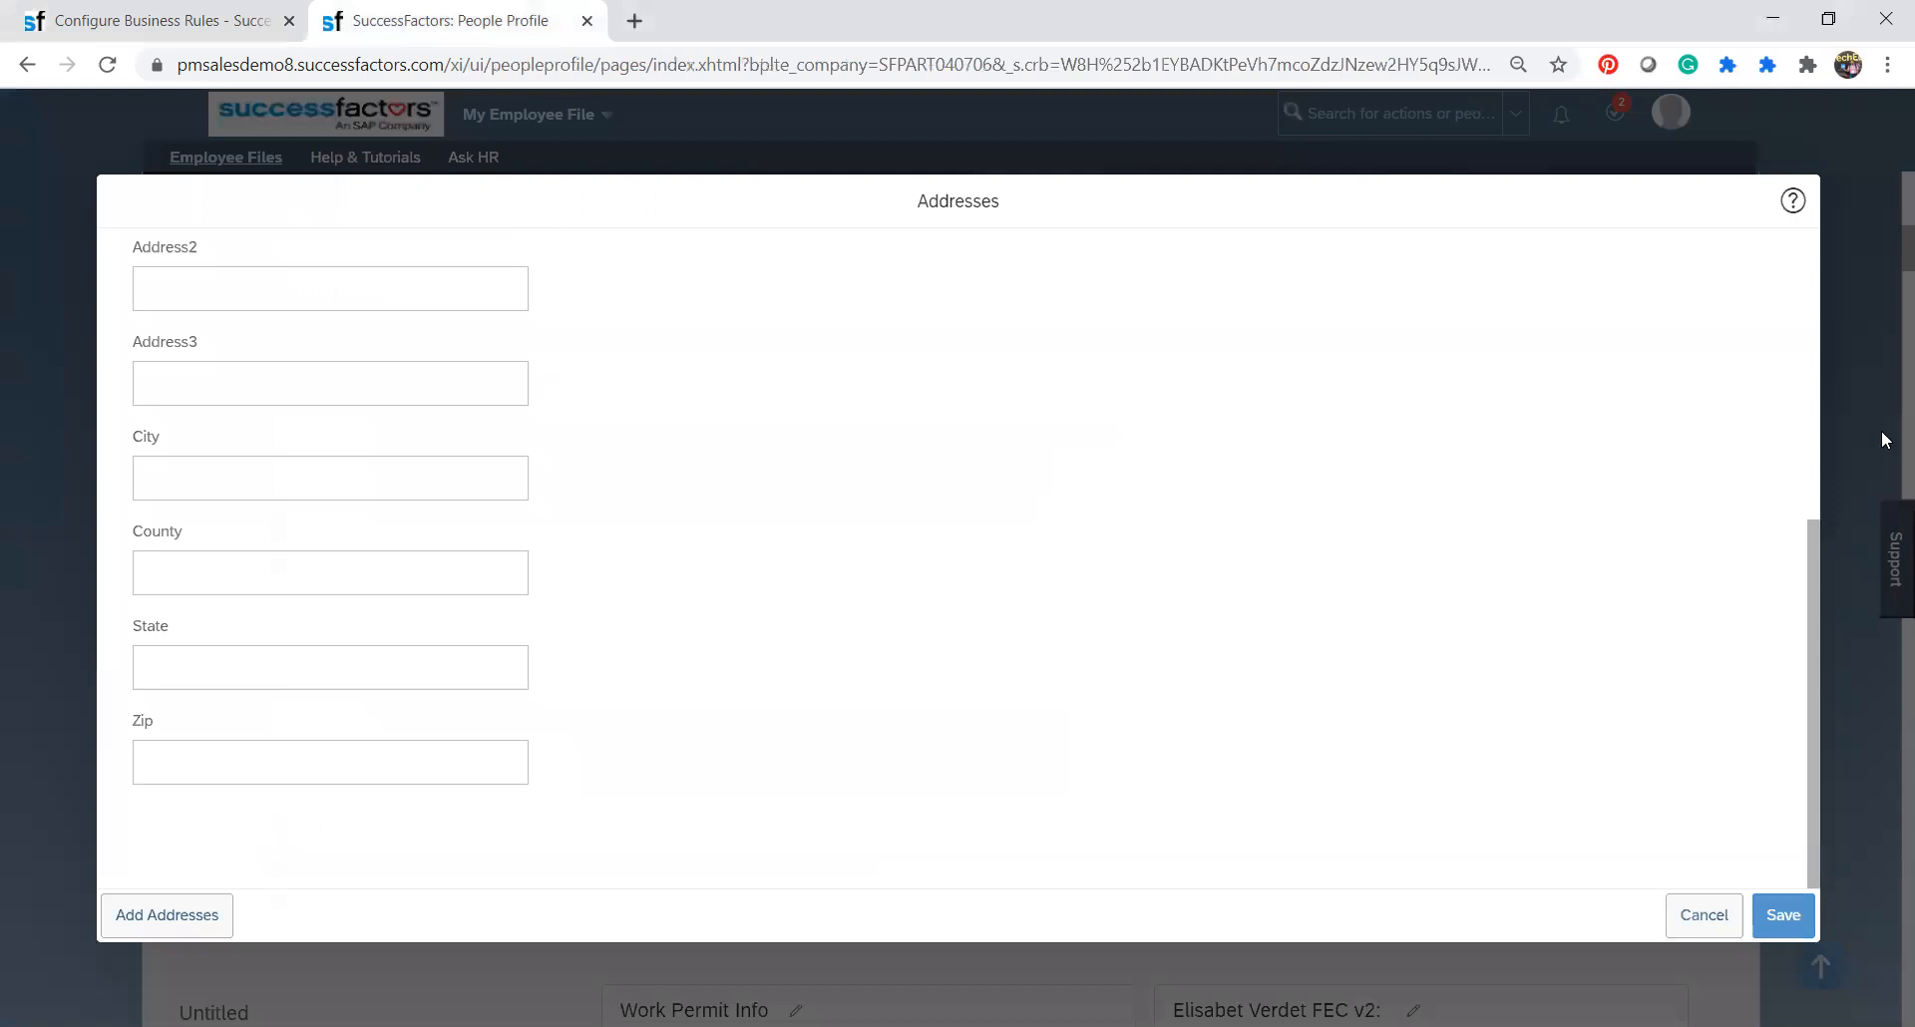
drag(1815, 565, 1827, 249)
click(361, 524)
click(254, 527)
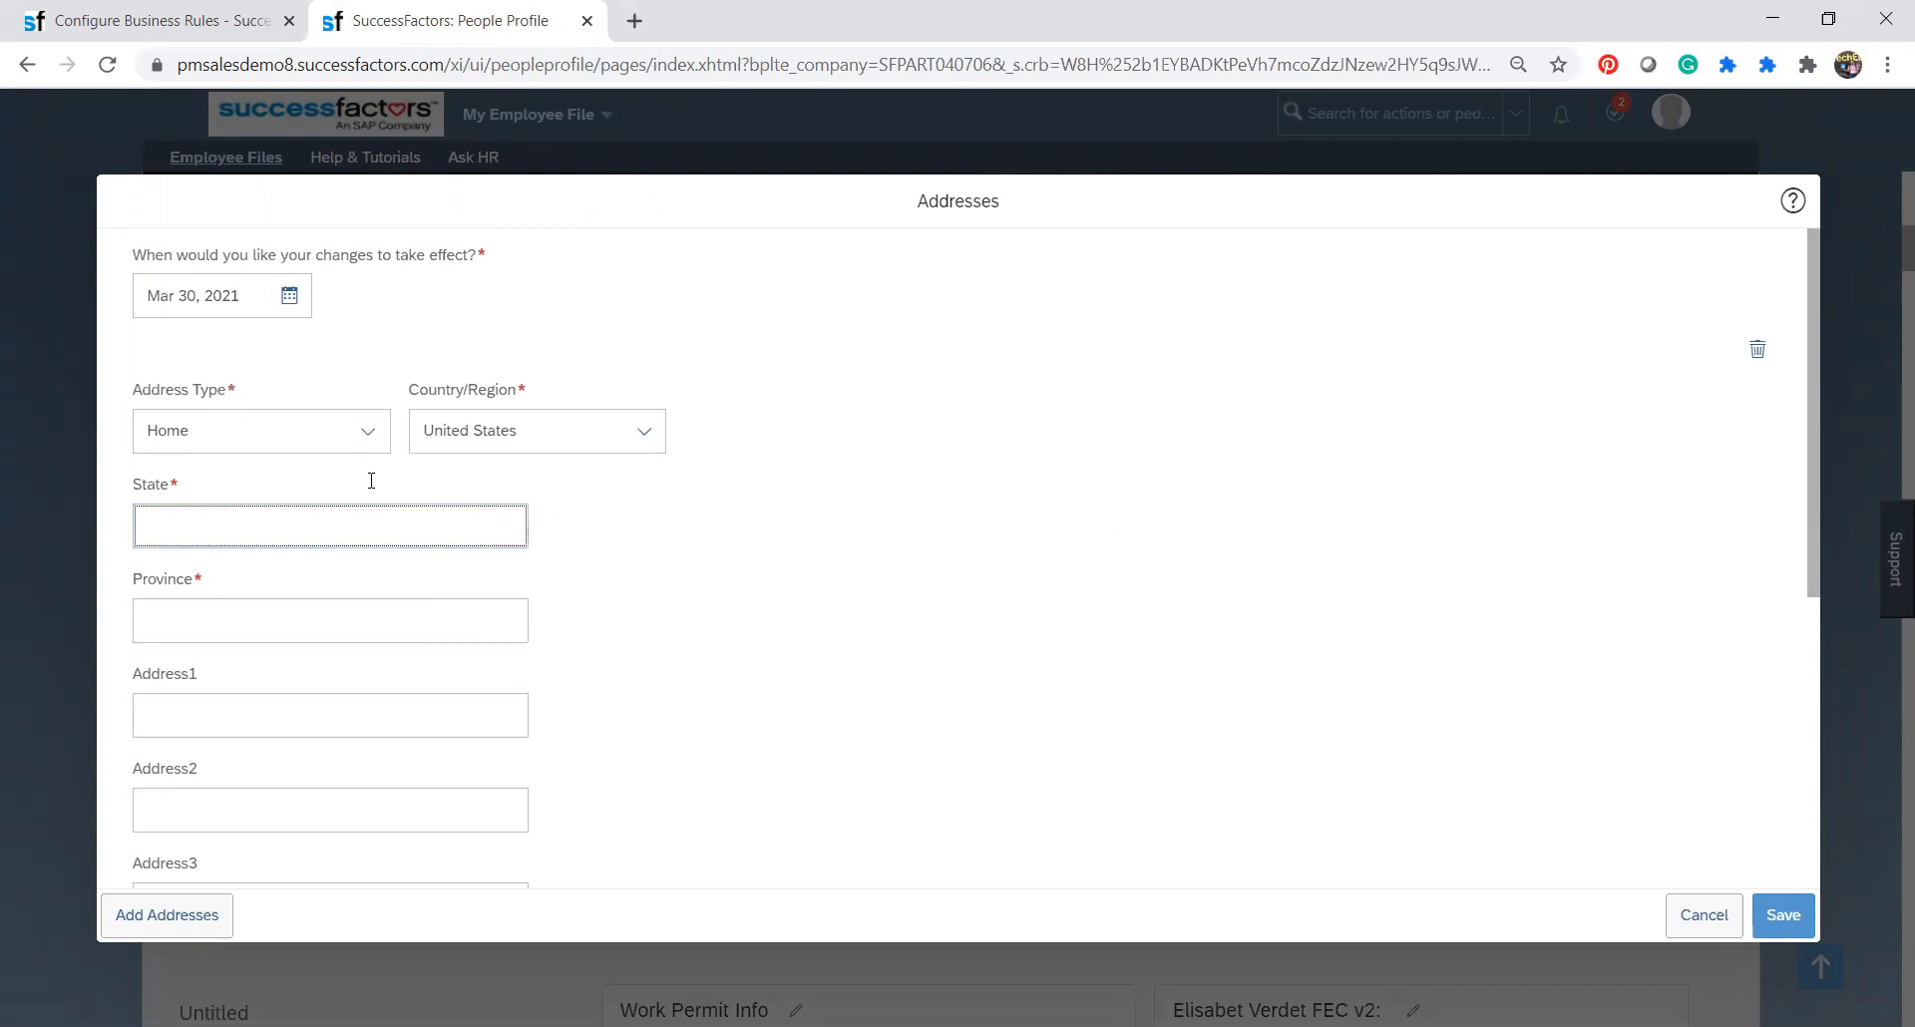
Start Change Scenario for the ECWFAddressMessage rule and proceed past the data backup to the list of new rule scenarios.
click(200, 12)
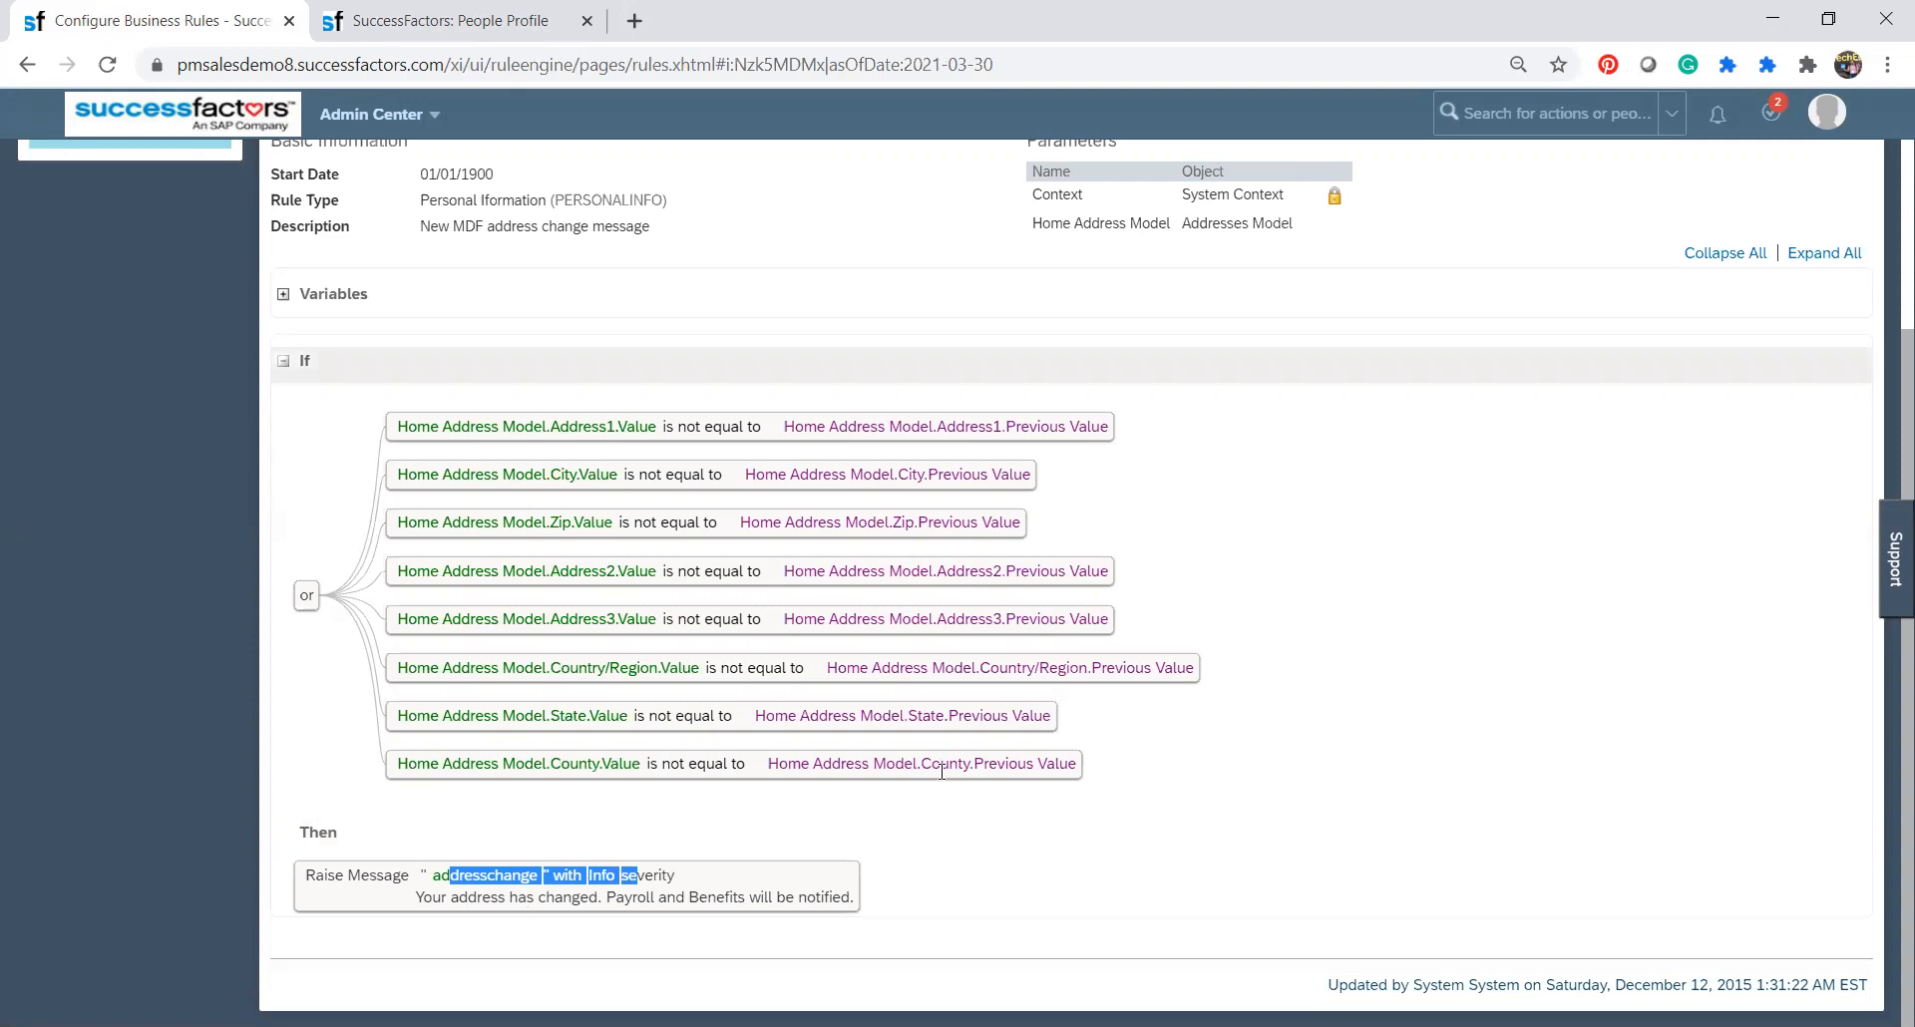
drag(1891, 419, 1885, 267)
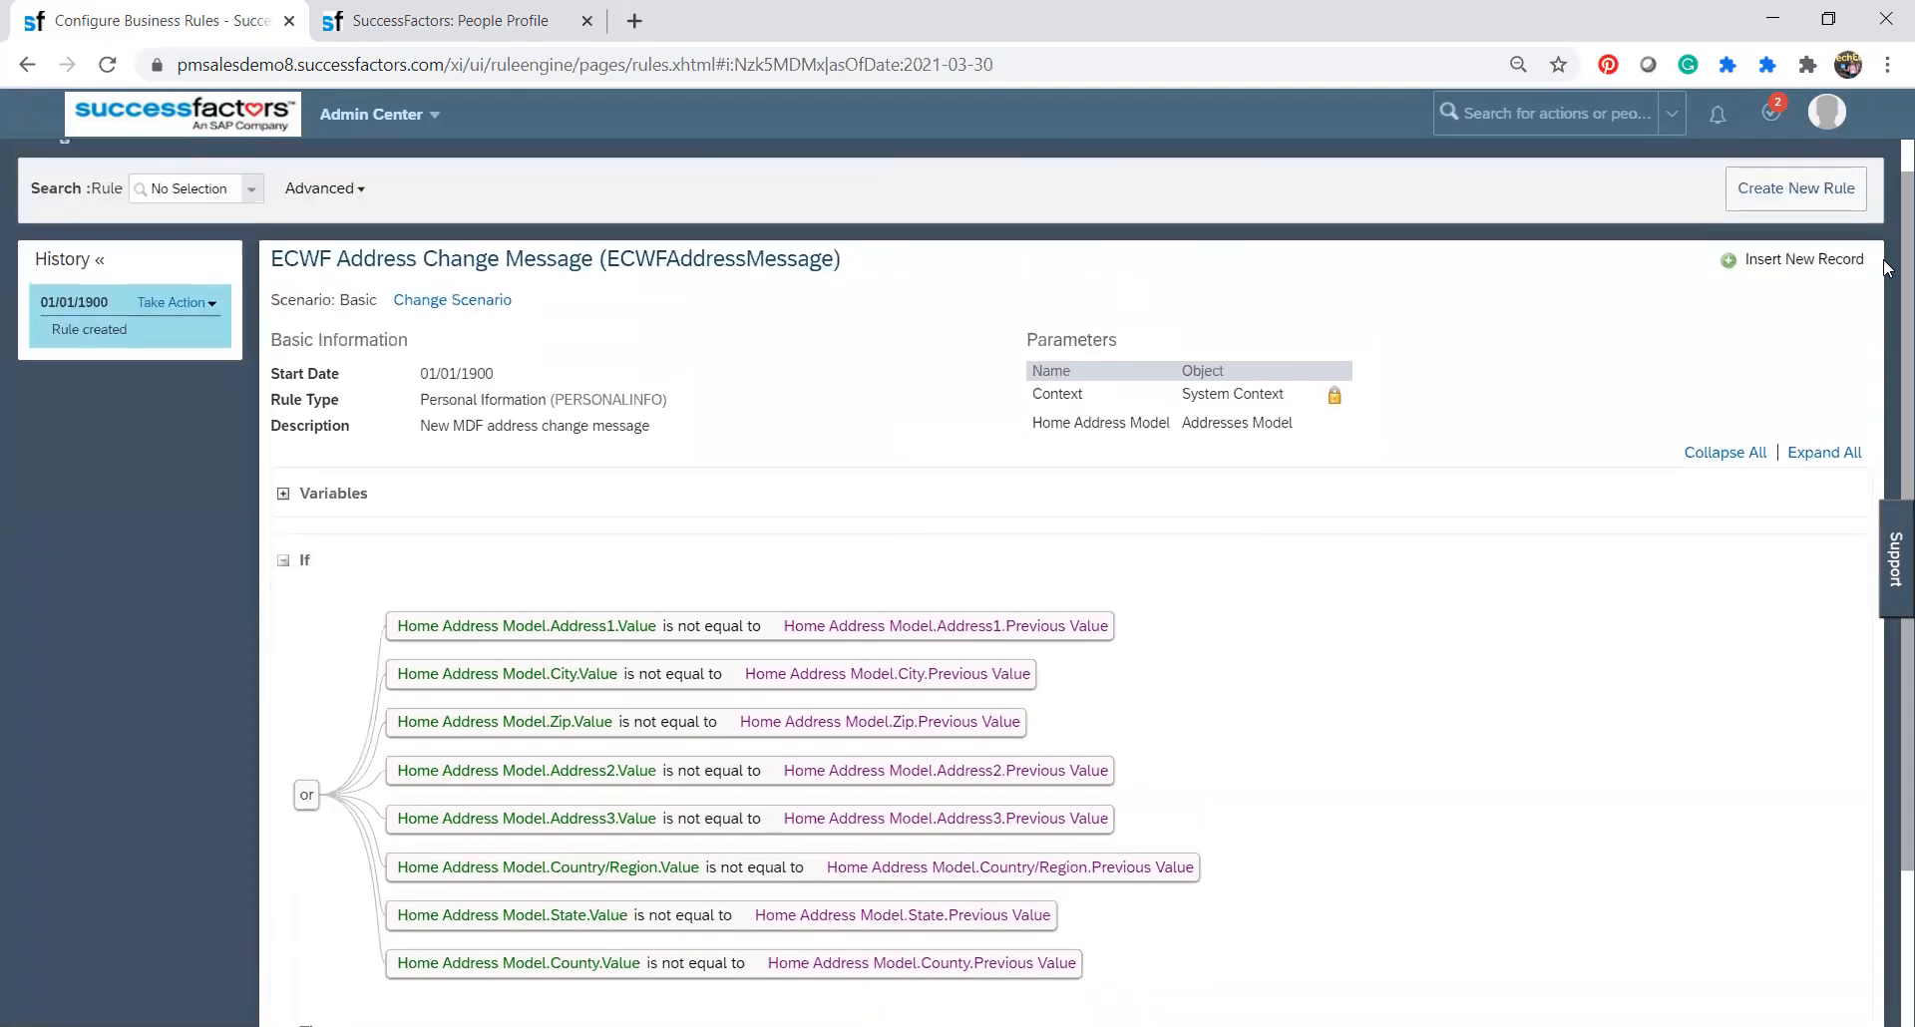
click(442, 309)
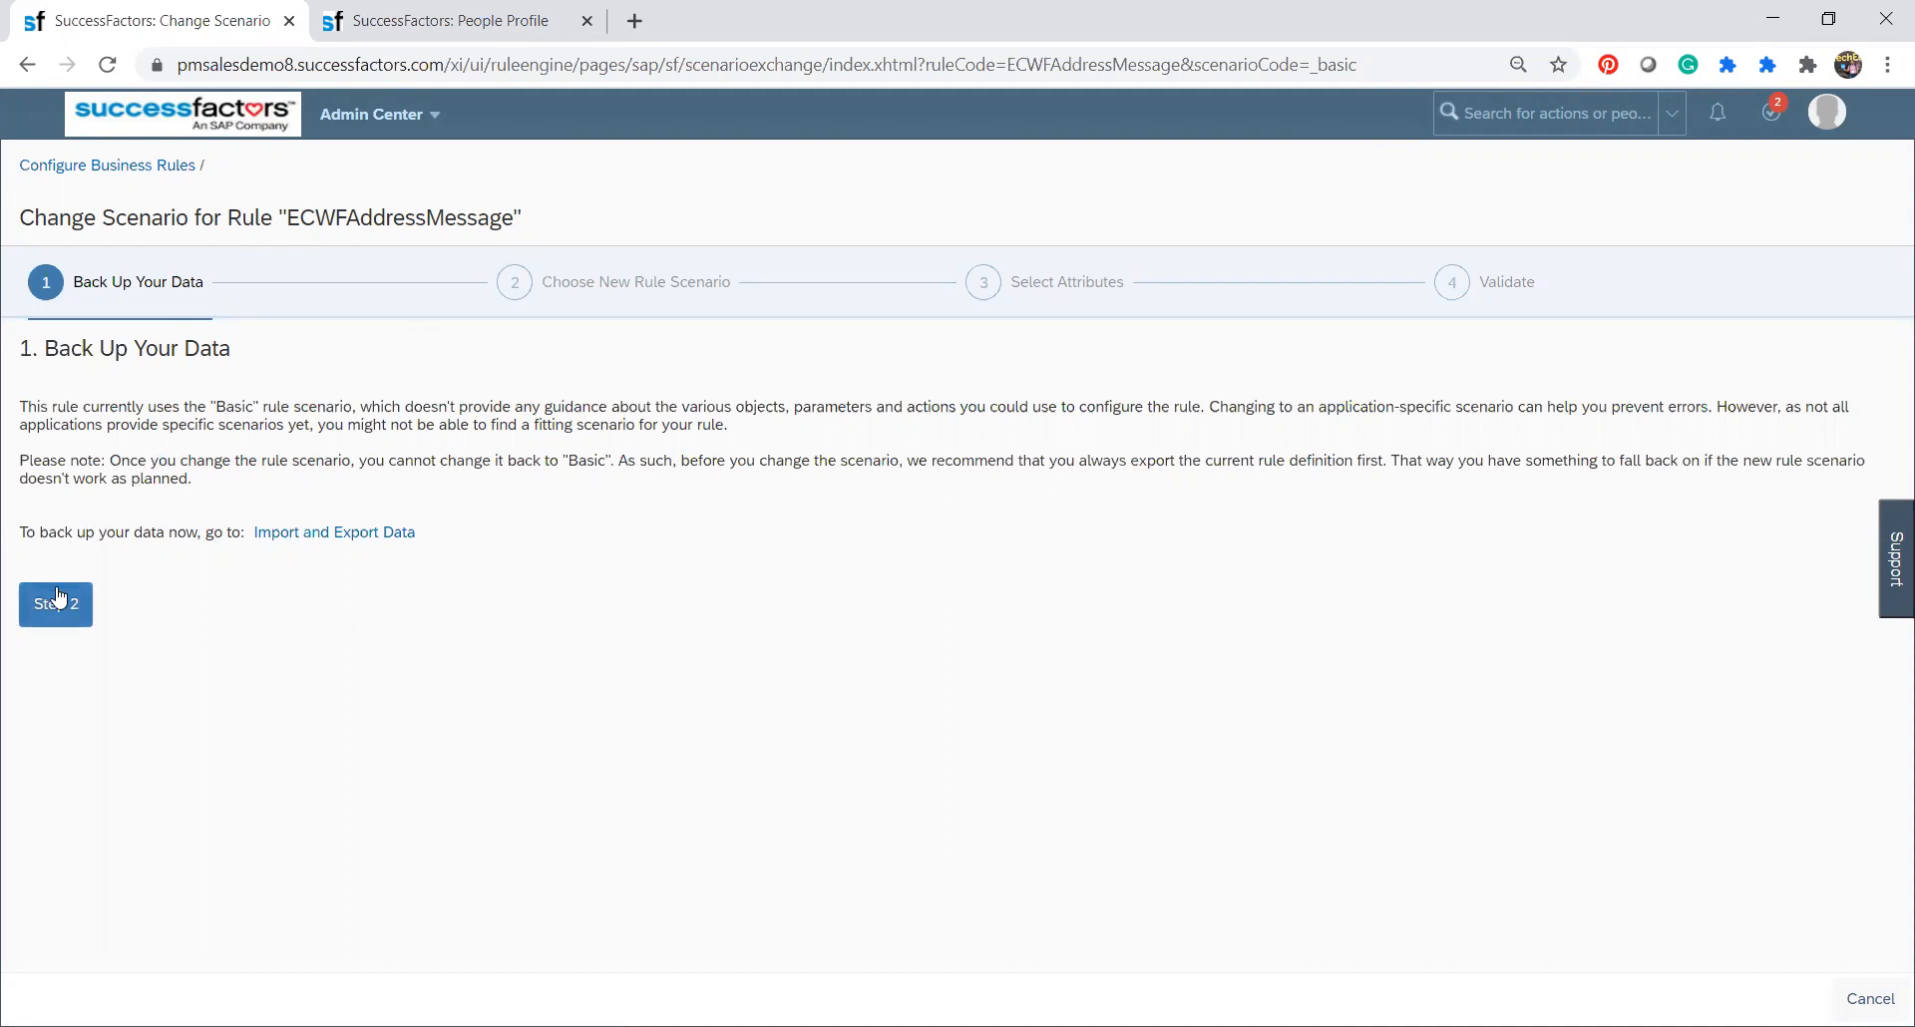
click(54, 621)
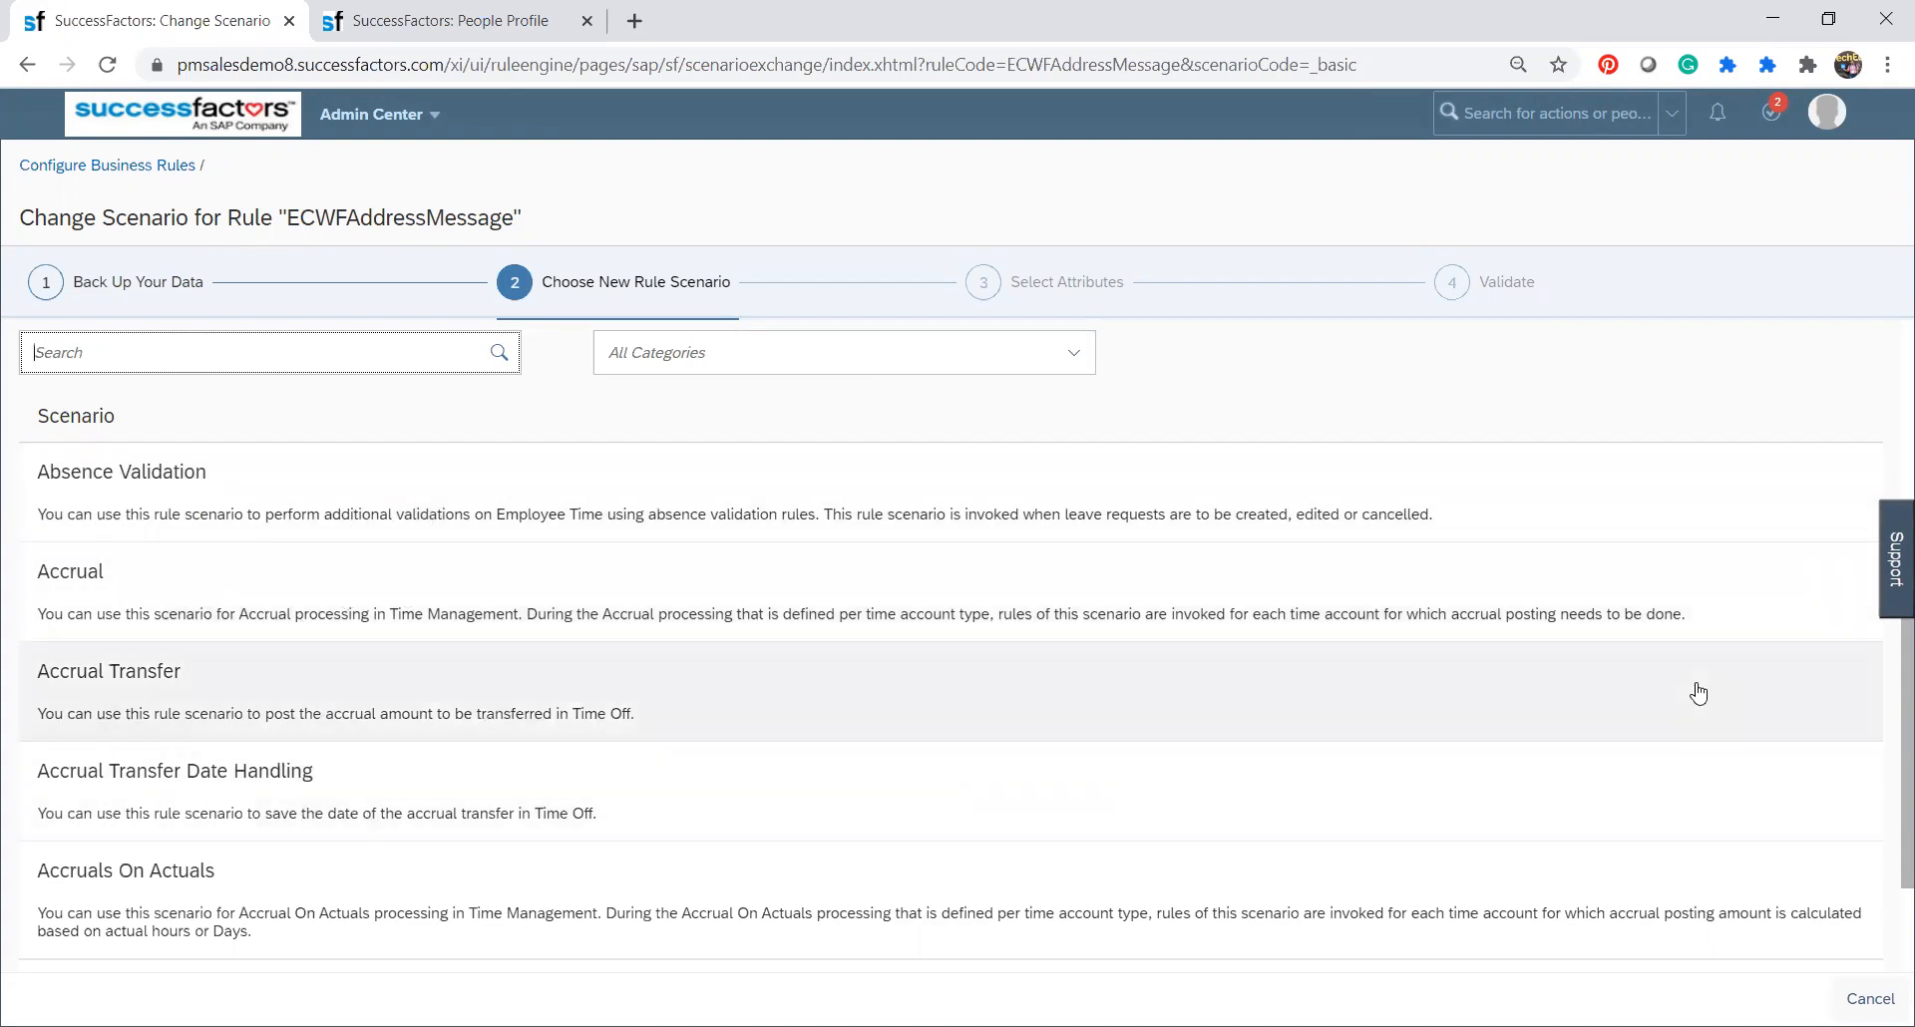
scroll(1888, 798, down, 2)
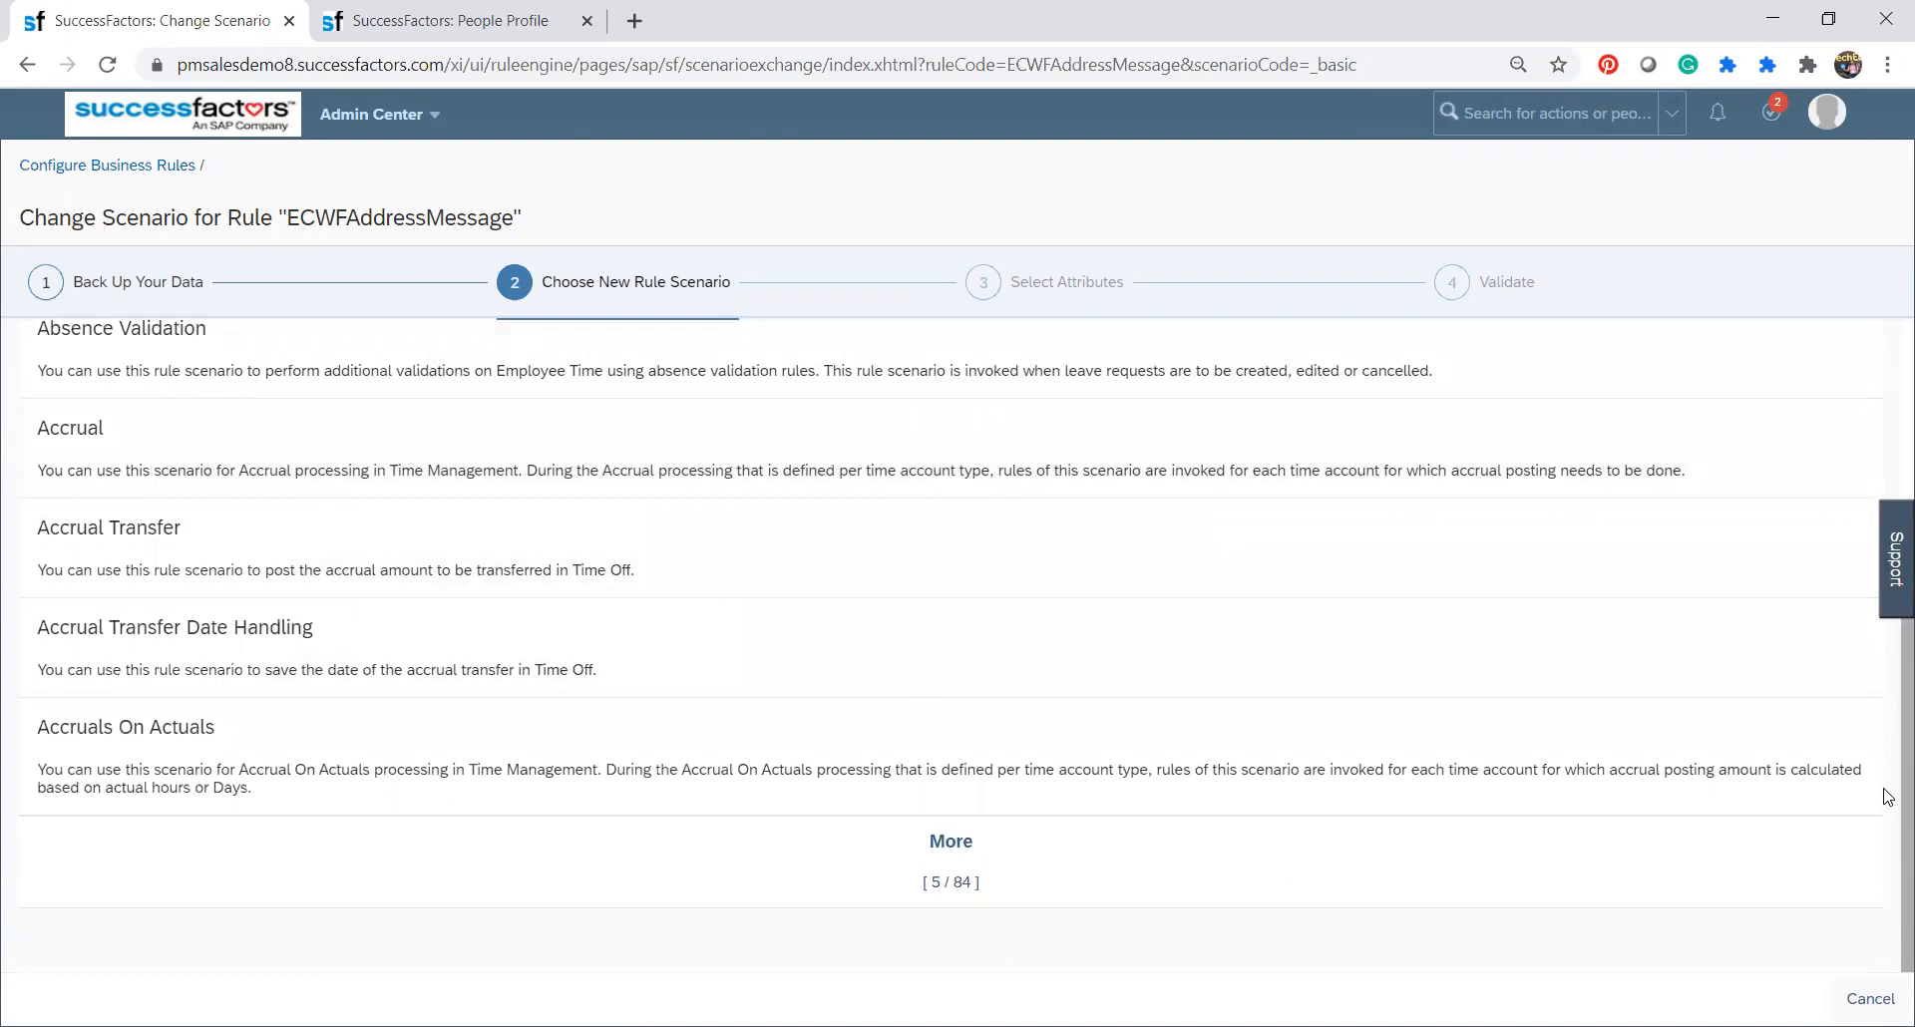
Expand the list of new rule scenarios and review the entries from Accruals On Planned Working Times through the Benefits Overview page hyperlink rule.
click(949, 864)
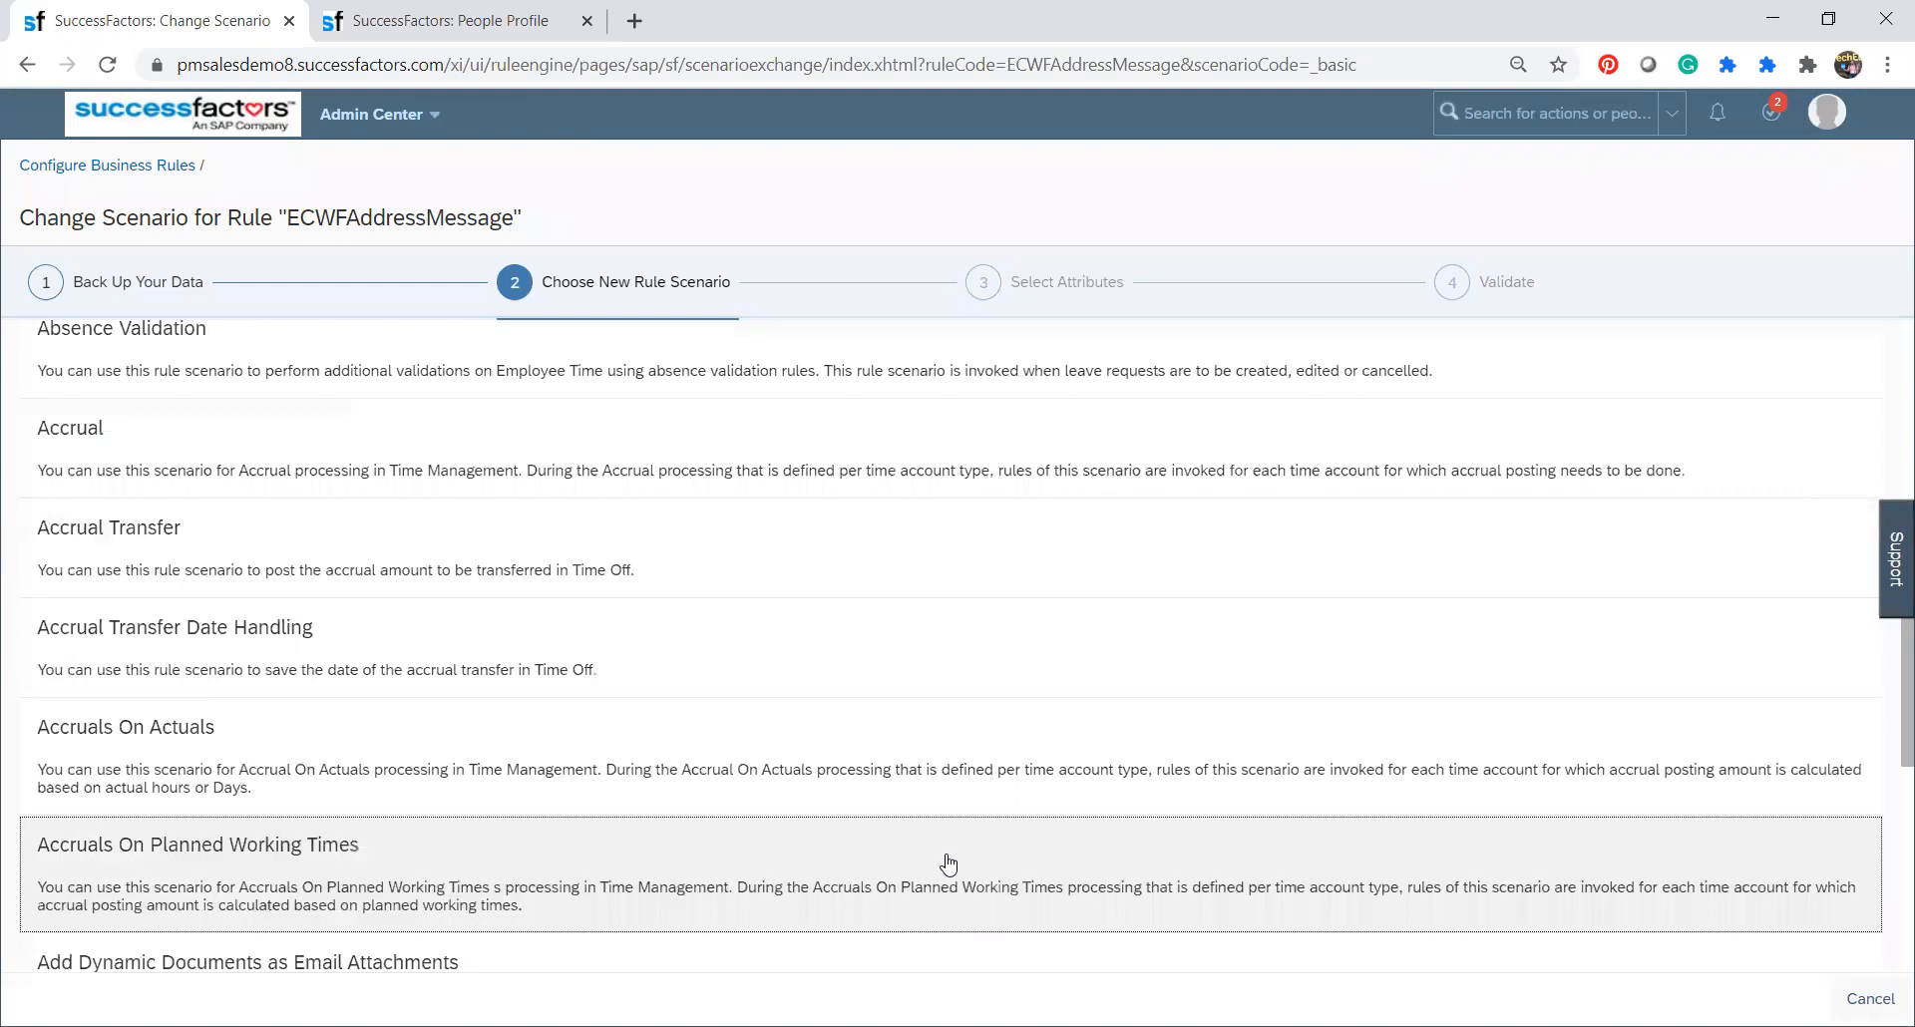
drag(1884, 678, 1884, 883)
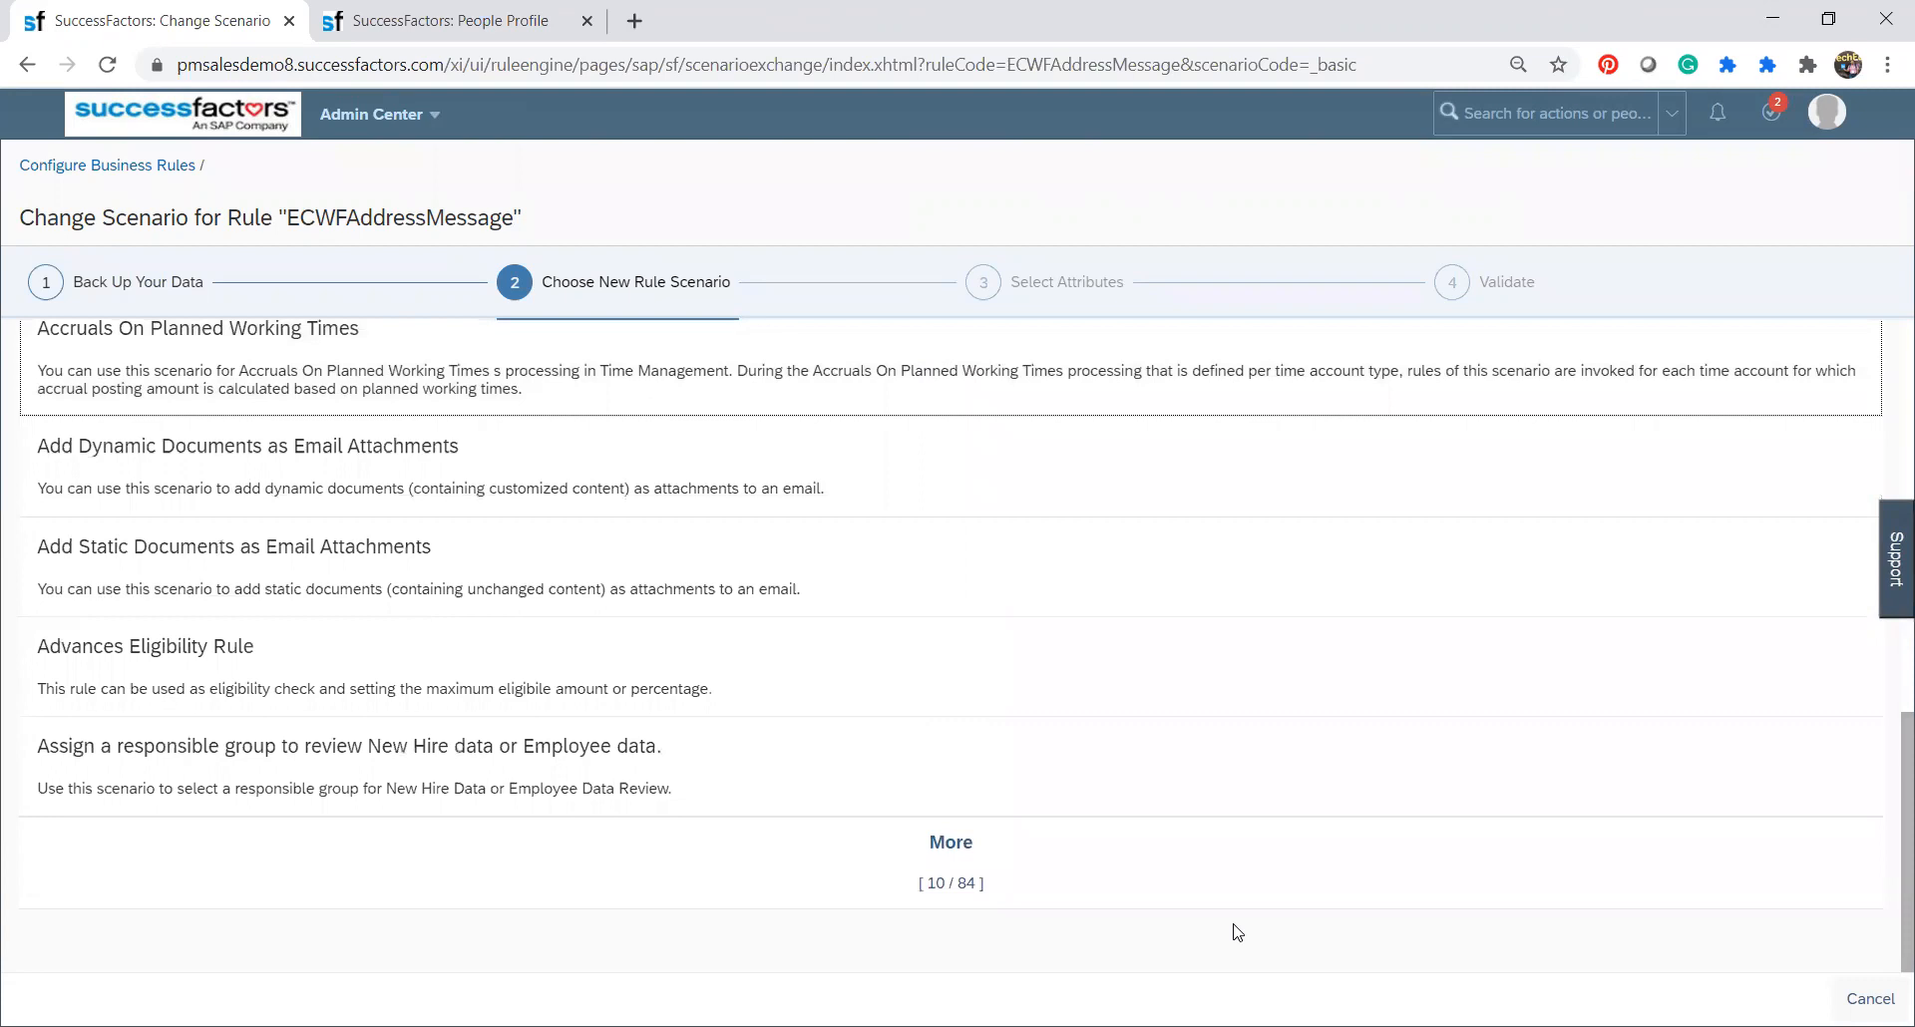
click(944, 864)
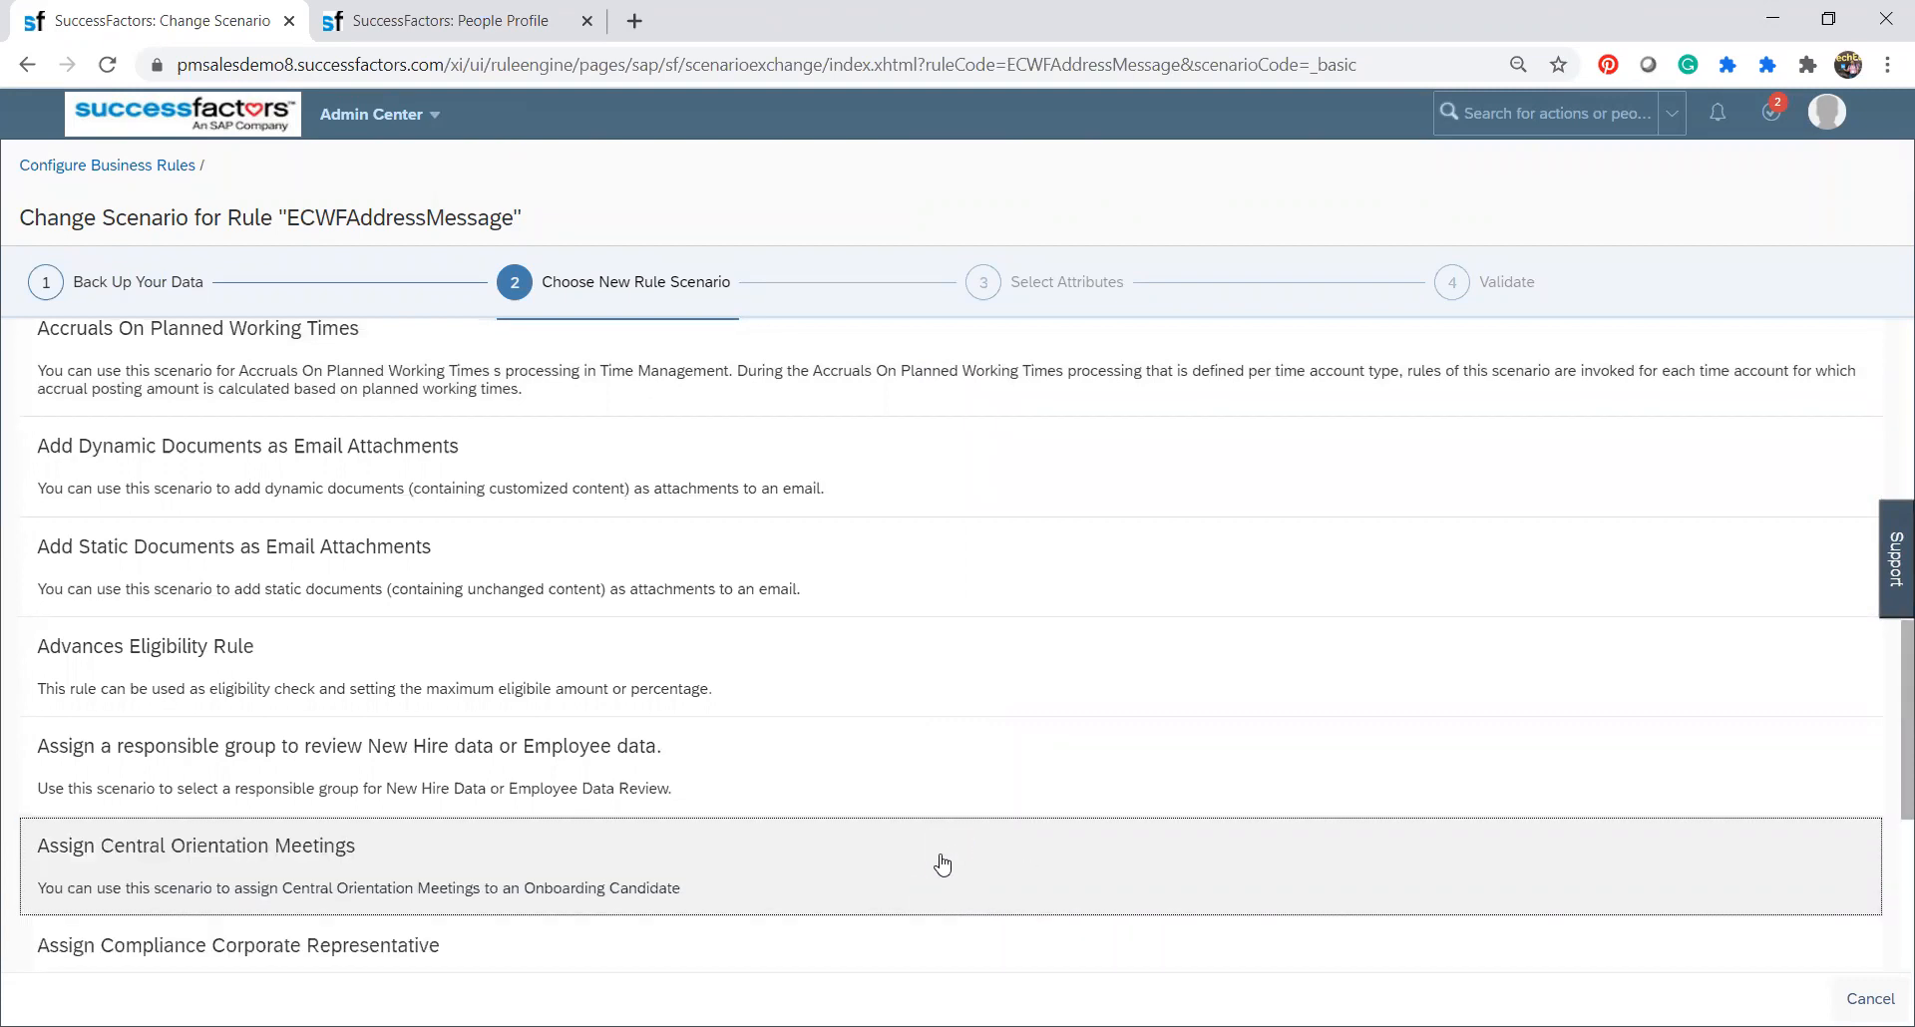
drag(1889, 684, 1889, 848)
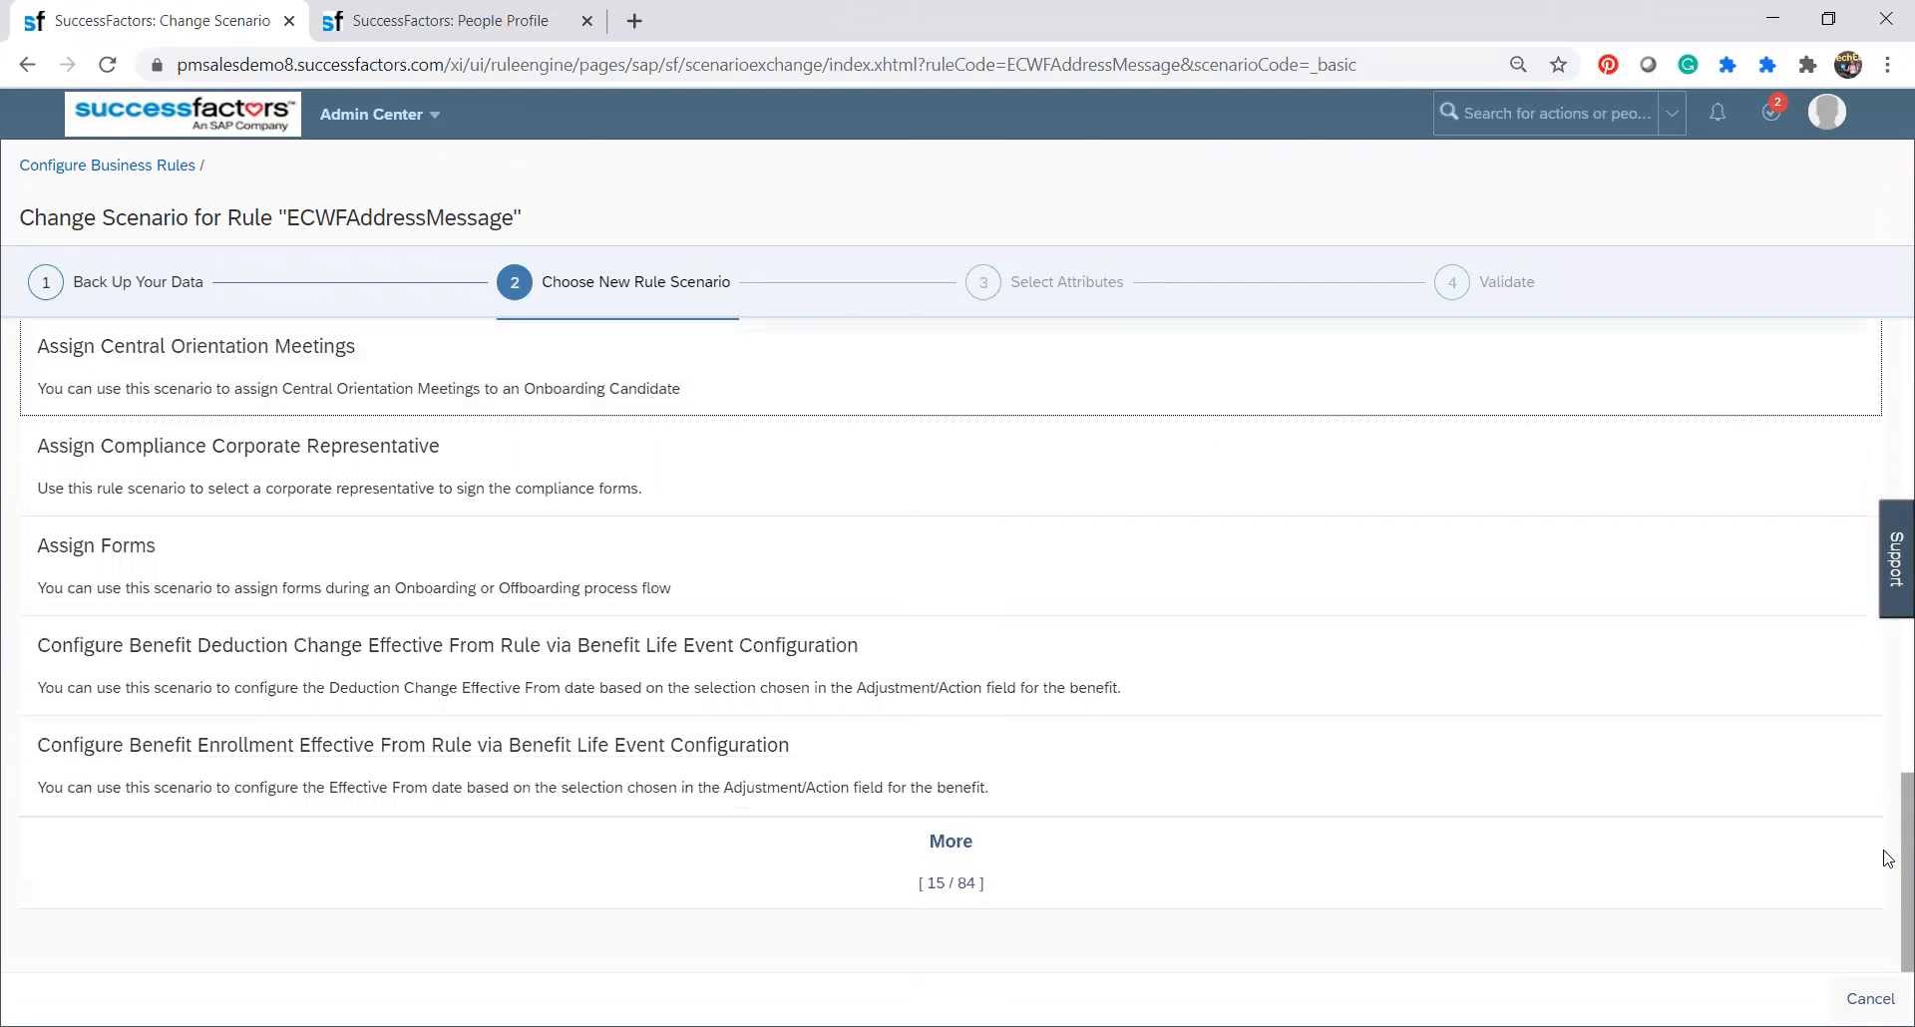
click(983, 873)
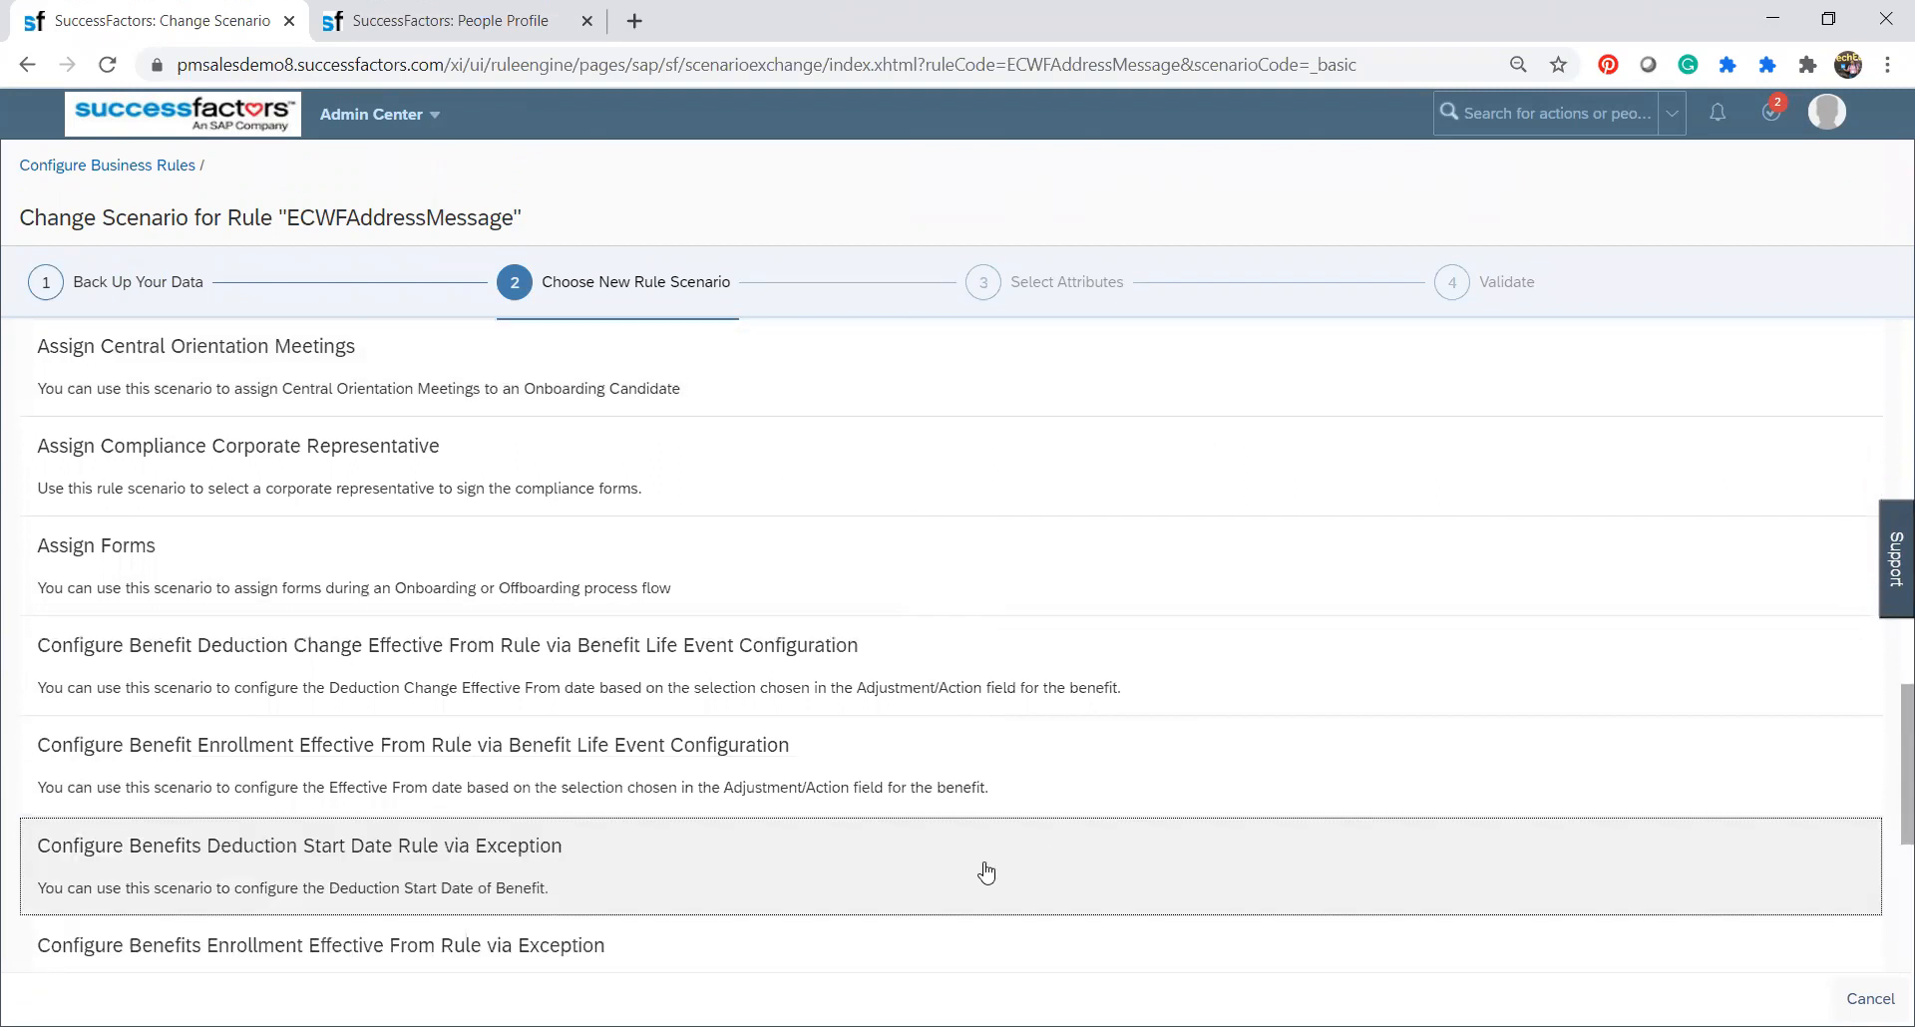
drag(1888, 725, 1888, 803)
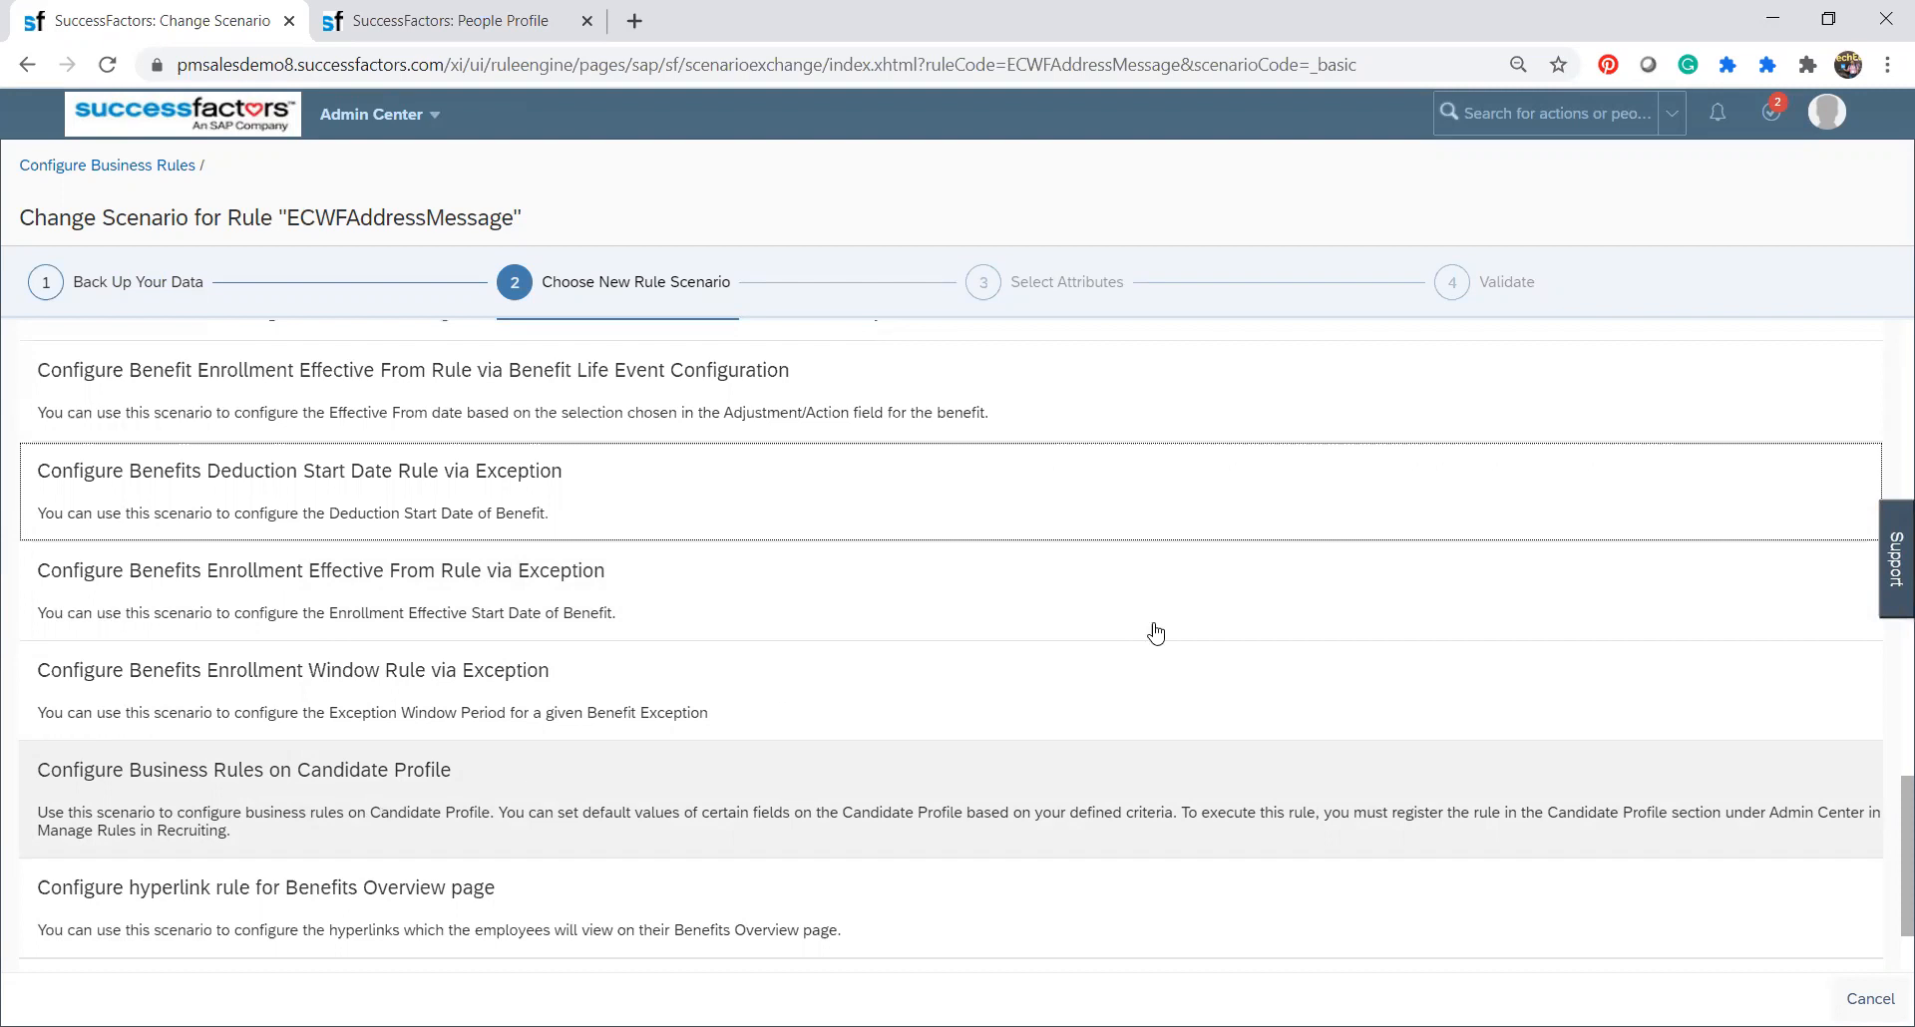
scroll(1888, 853, down, 2)
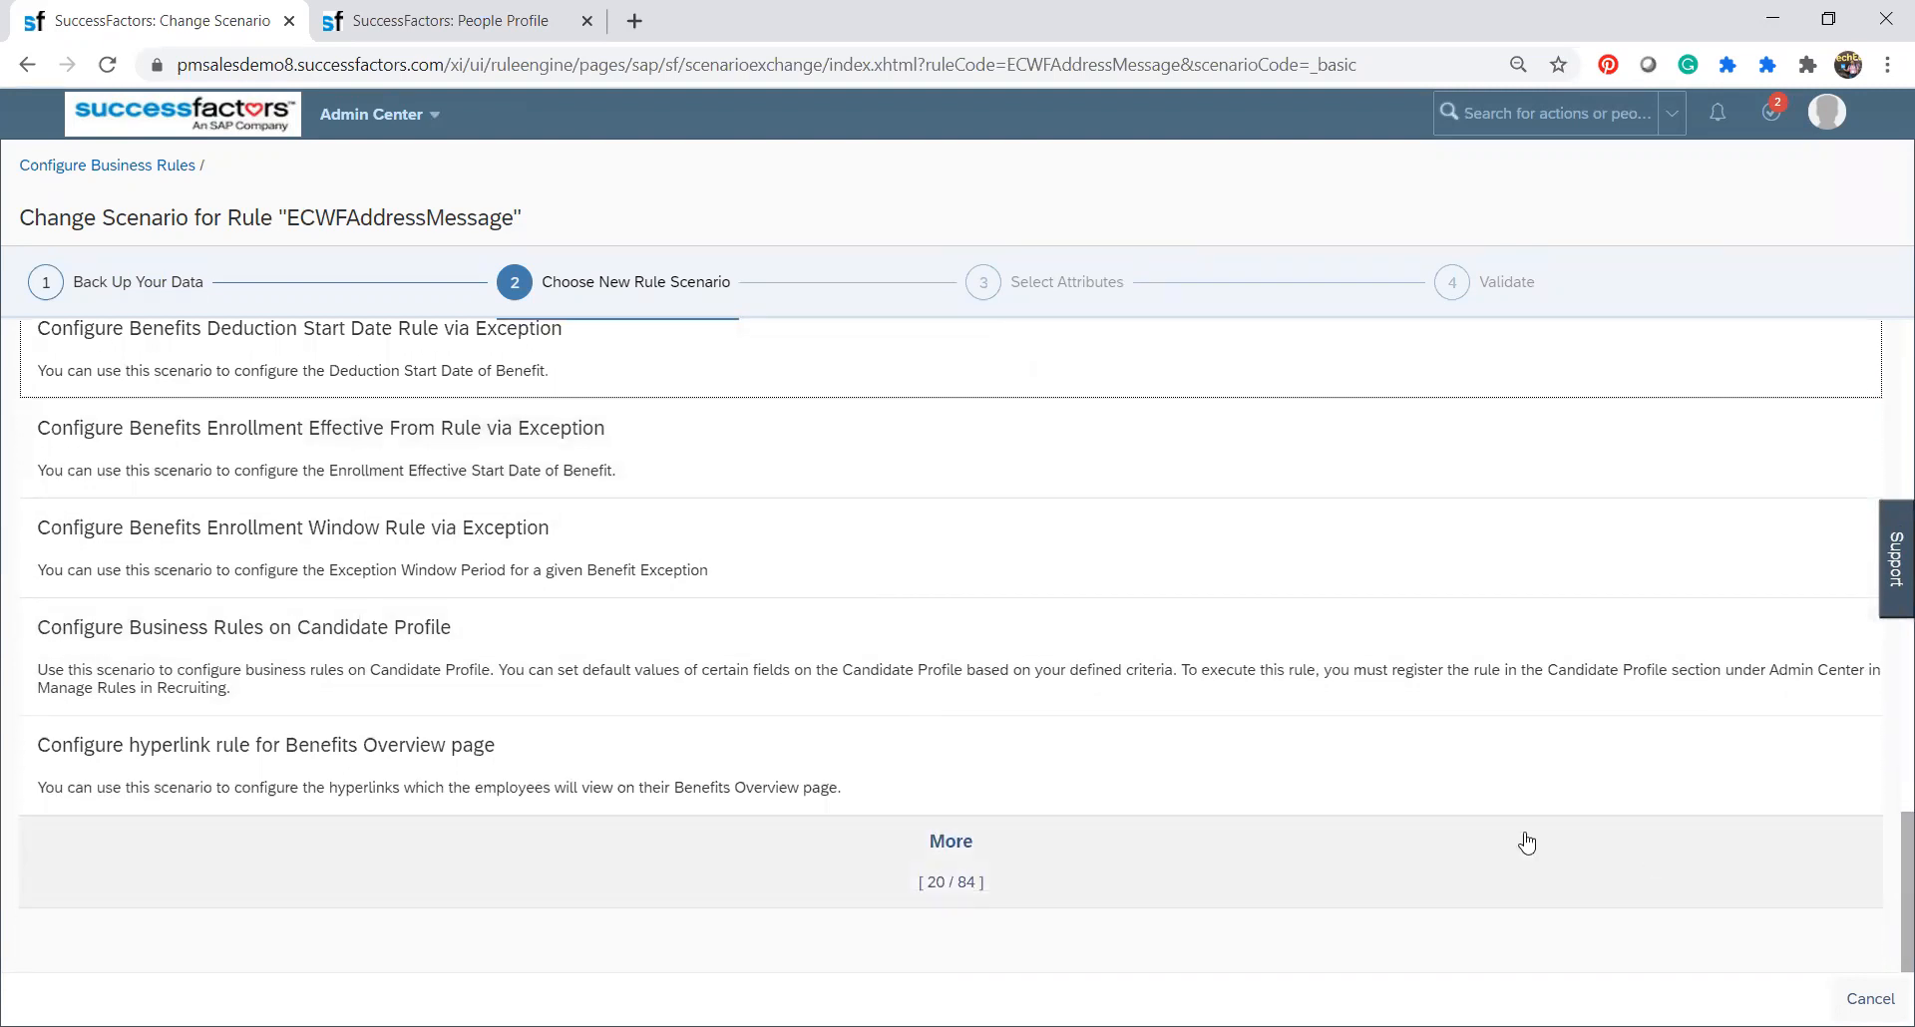
Load more rule scenarios and review the entries from Configure Onboarding or Offboarding Process Flow through Enforce New Employment for Rehire.
click(995, 871)
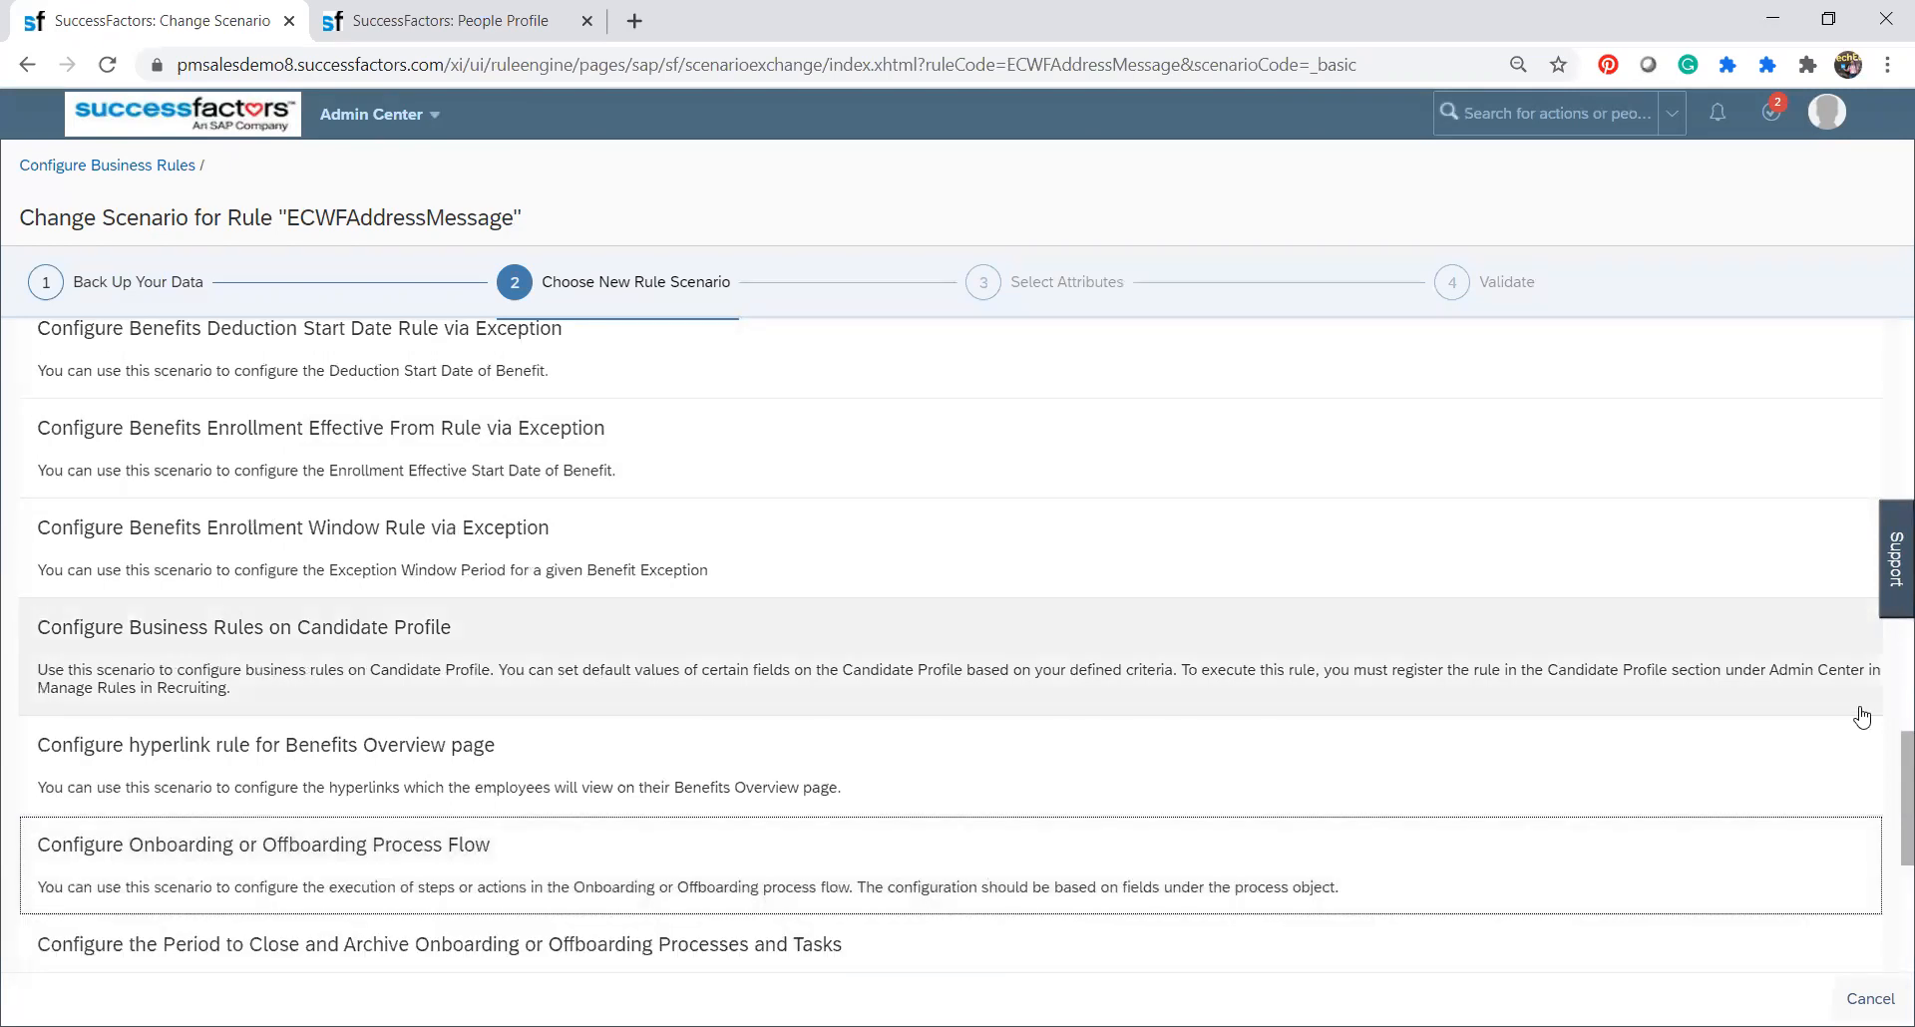
scroll(1889, 781, down, 2)
scroll(1888, 781, down, 4)
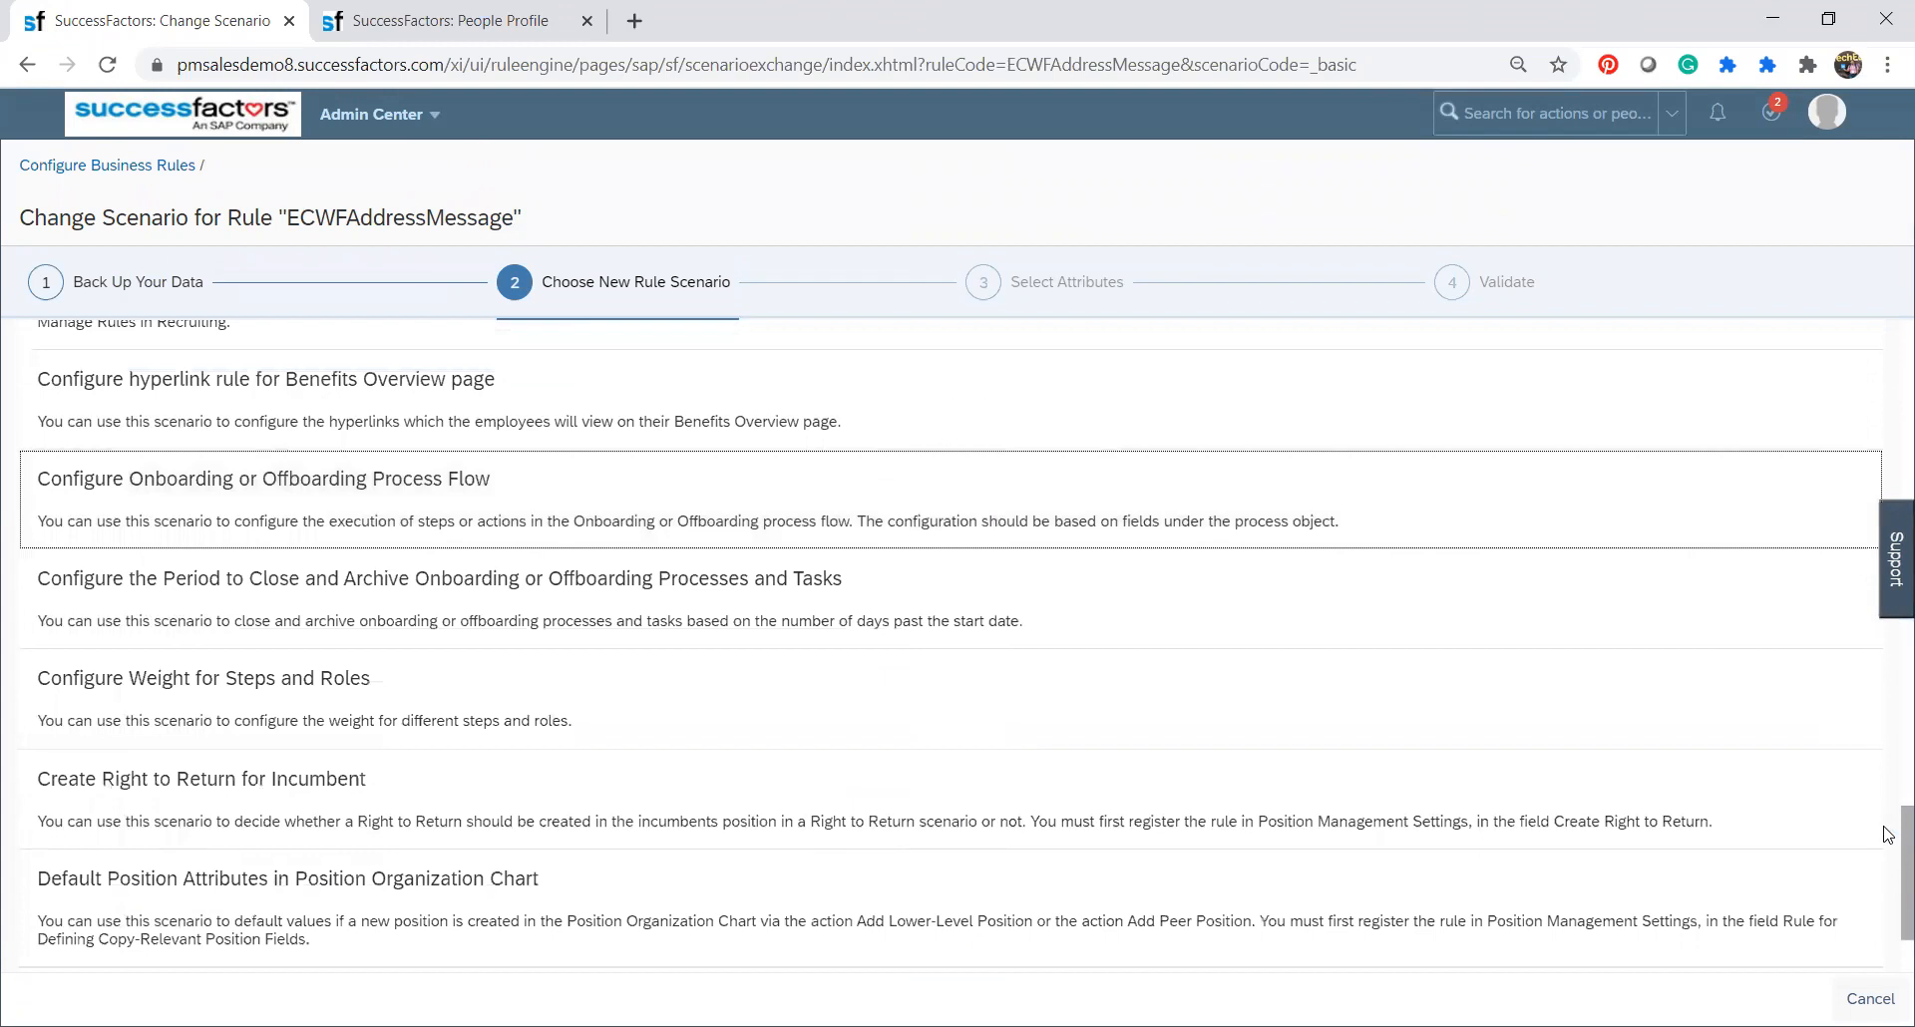
scroll(1888, 848, down, 2)
click(960, 857)
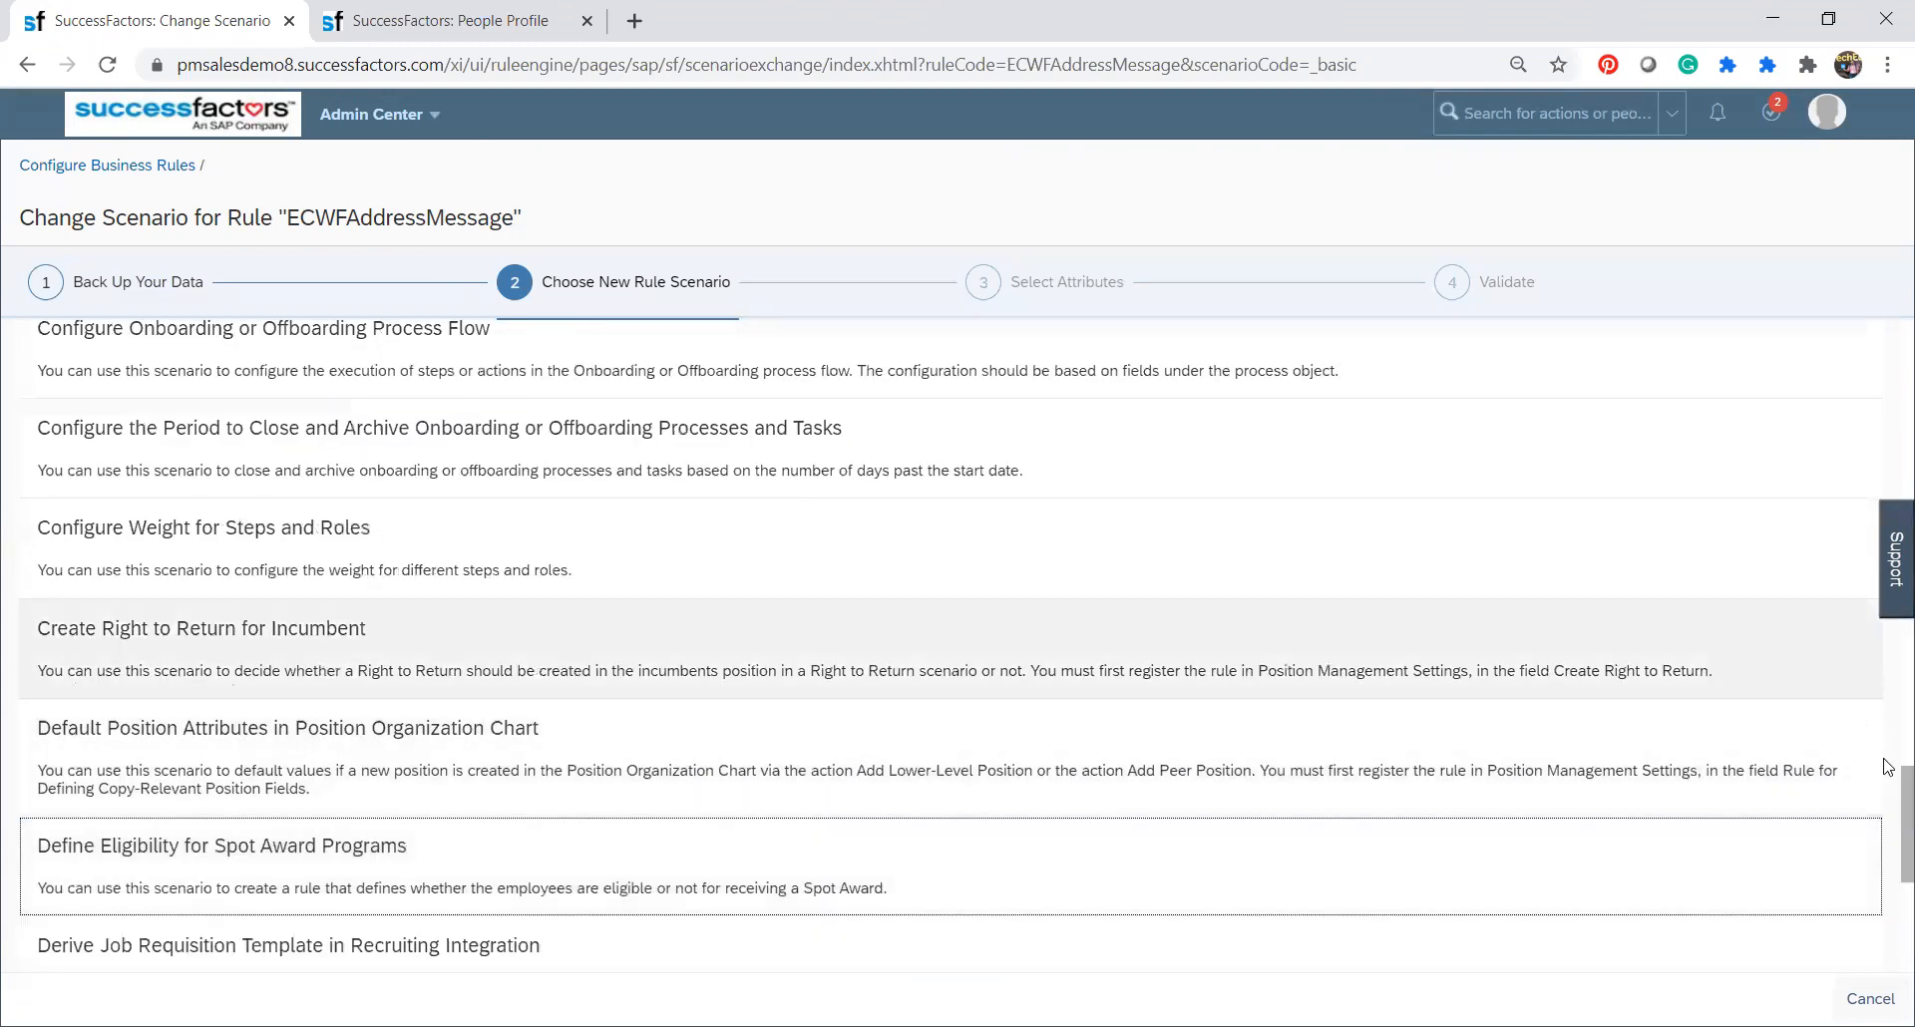
scroll(1888, 831, down, 2)
scroll(1888, 831, down, 2)
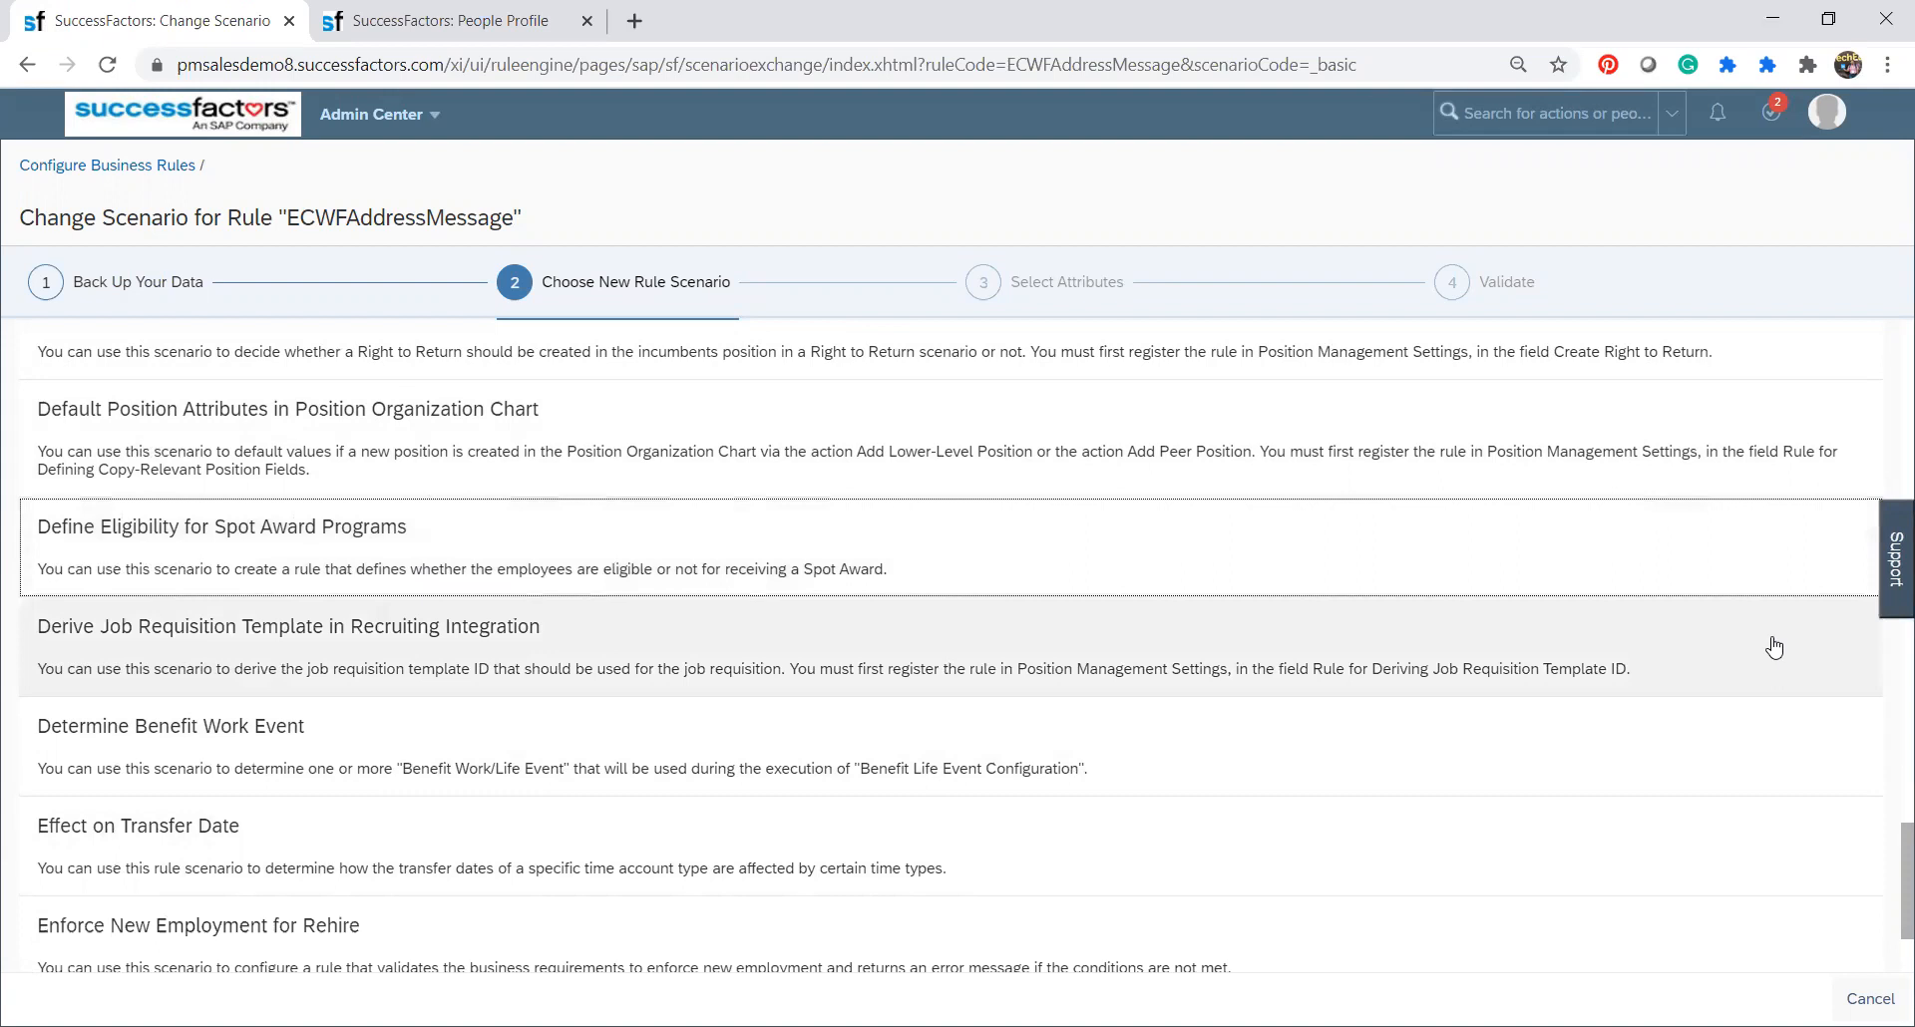
scroll(1888, 855, down, 2)
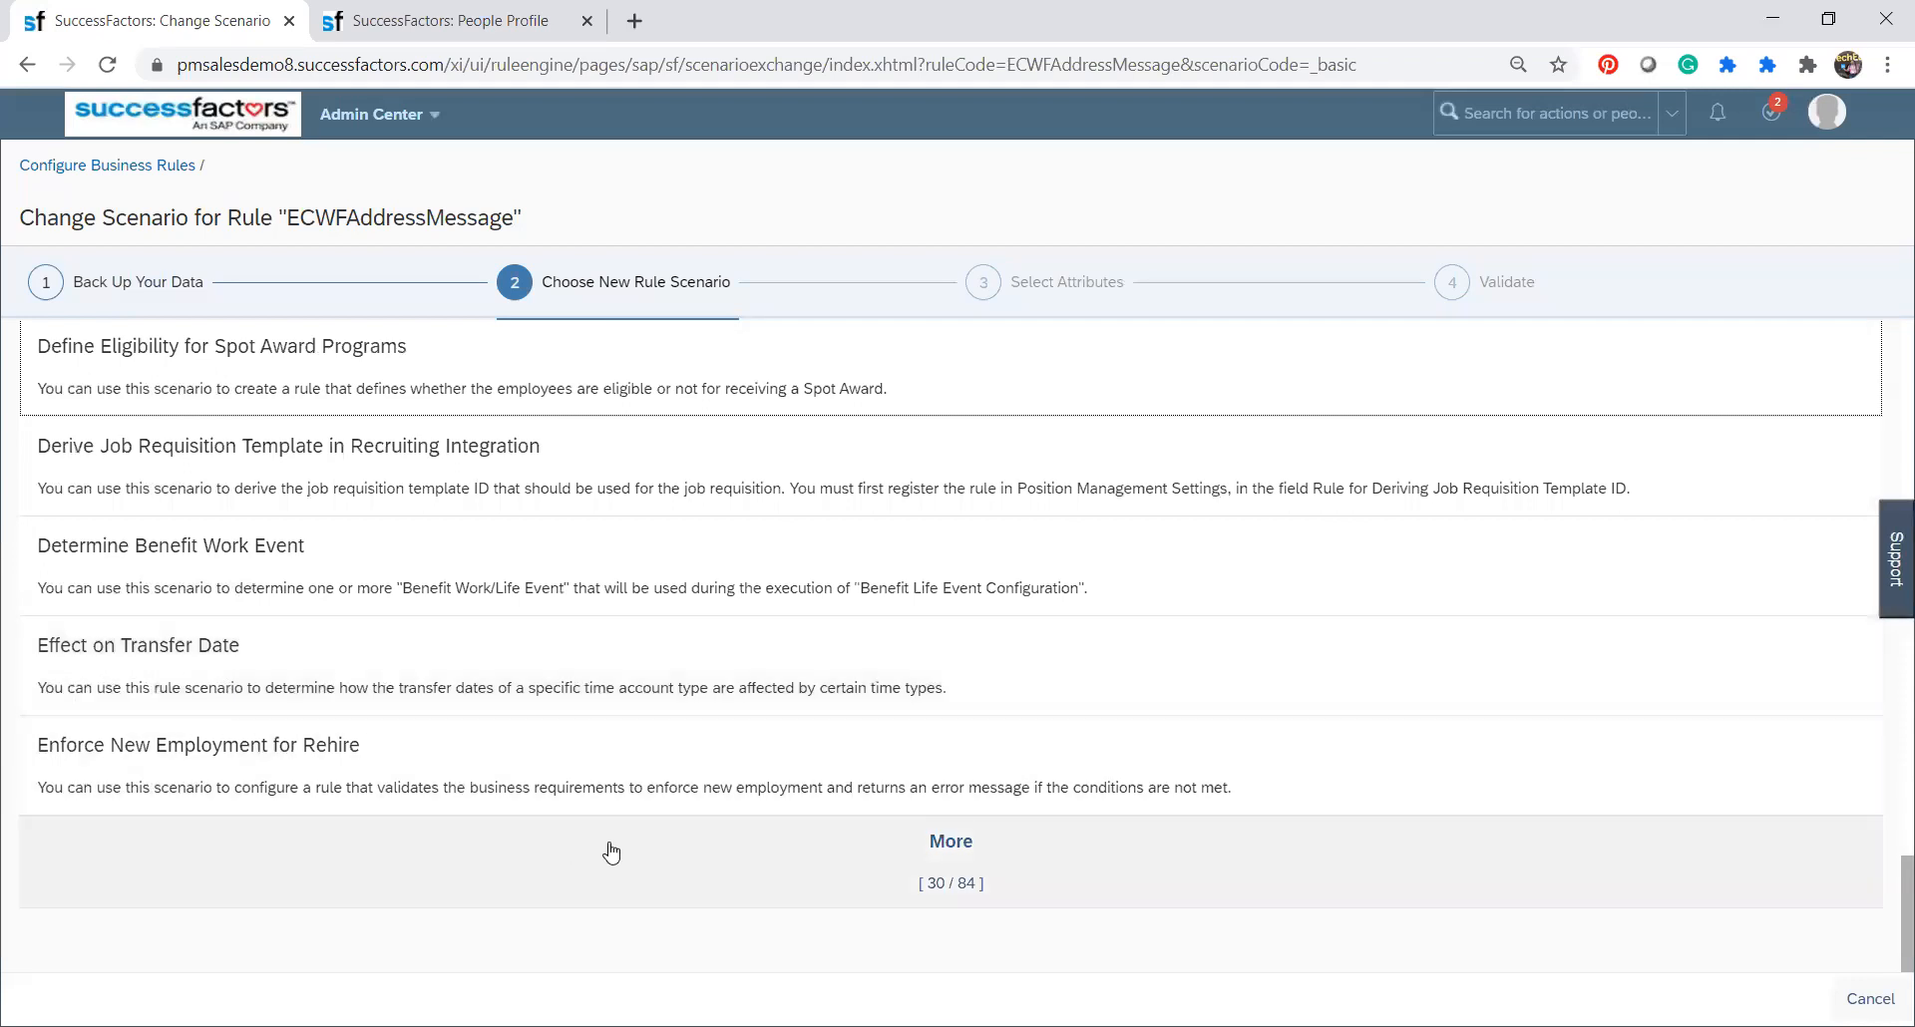
Load further rule scenarios, choose Generate Alerts as the new scenario and proceed to attribute selection.
click(935, 891)
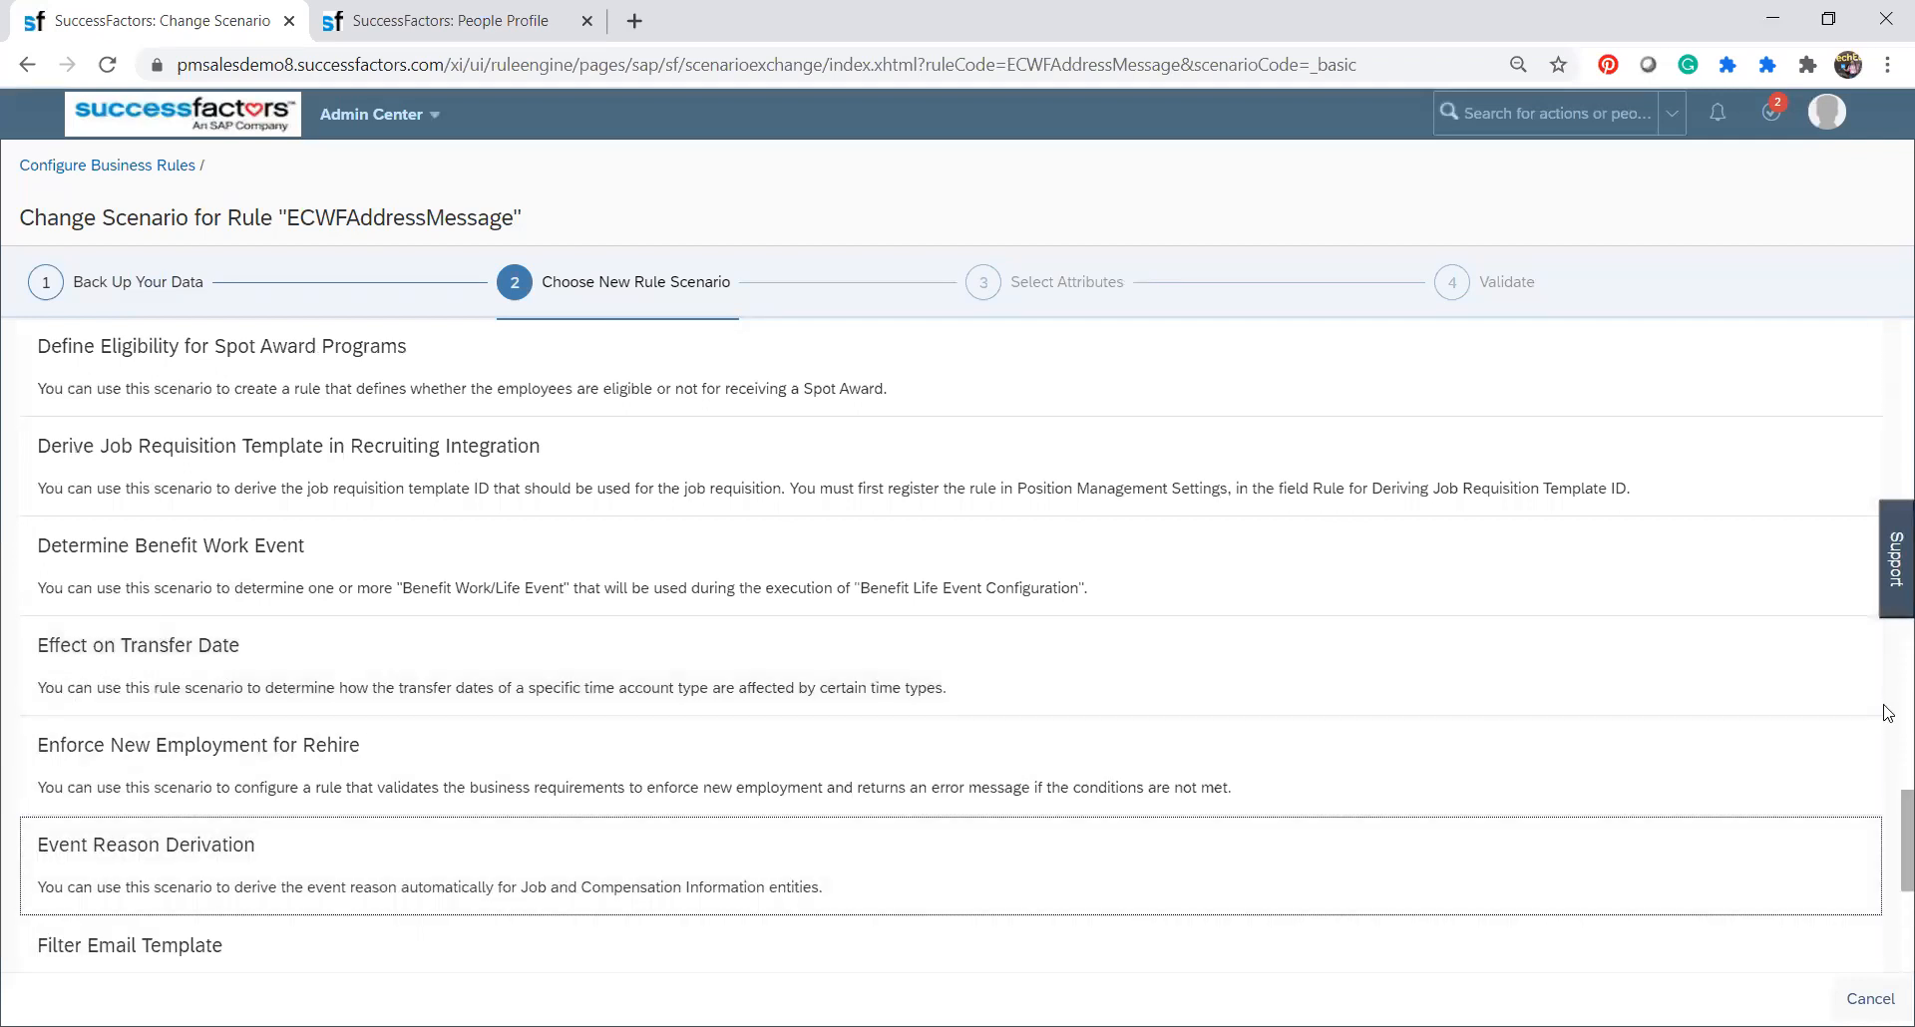
scroll(1888, 838, down, 2)
scroll(1888, 838, down, 2)
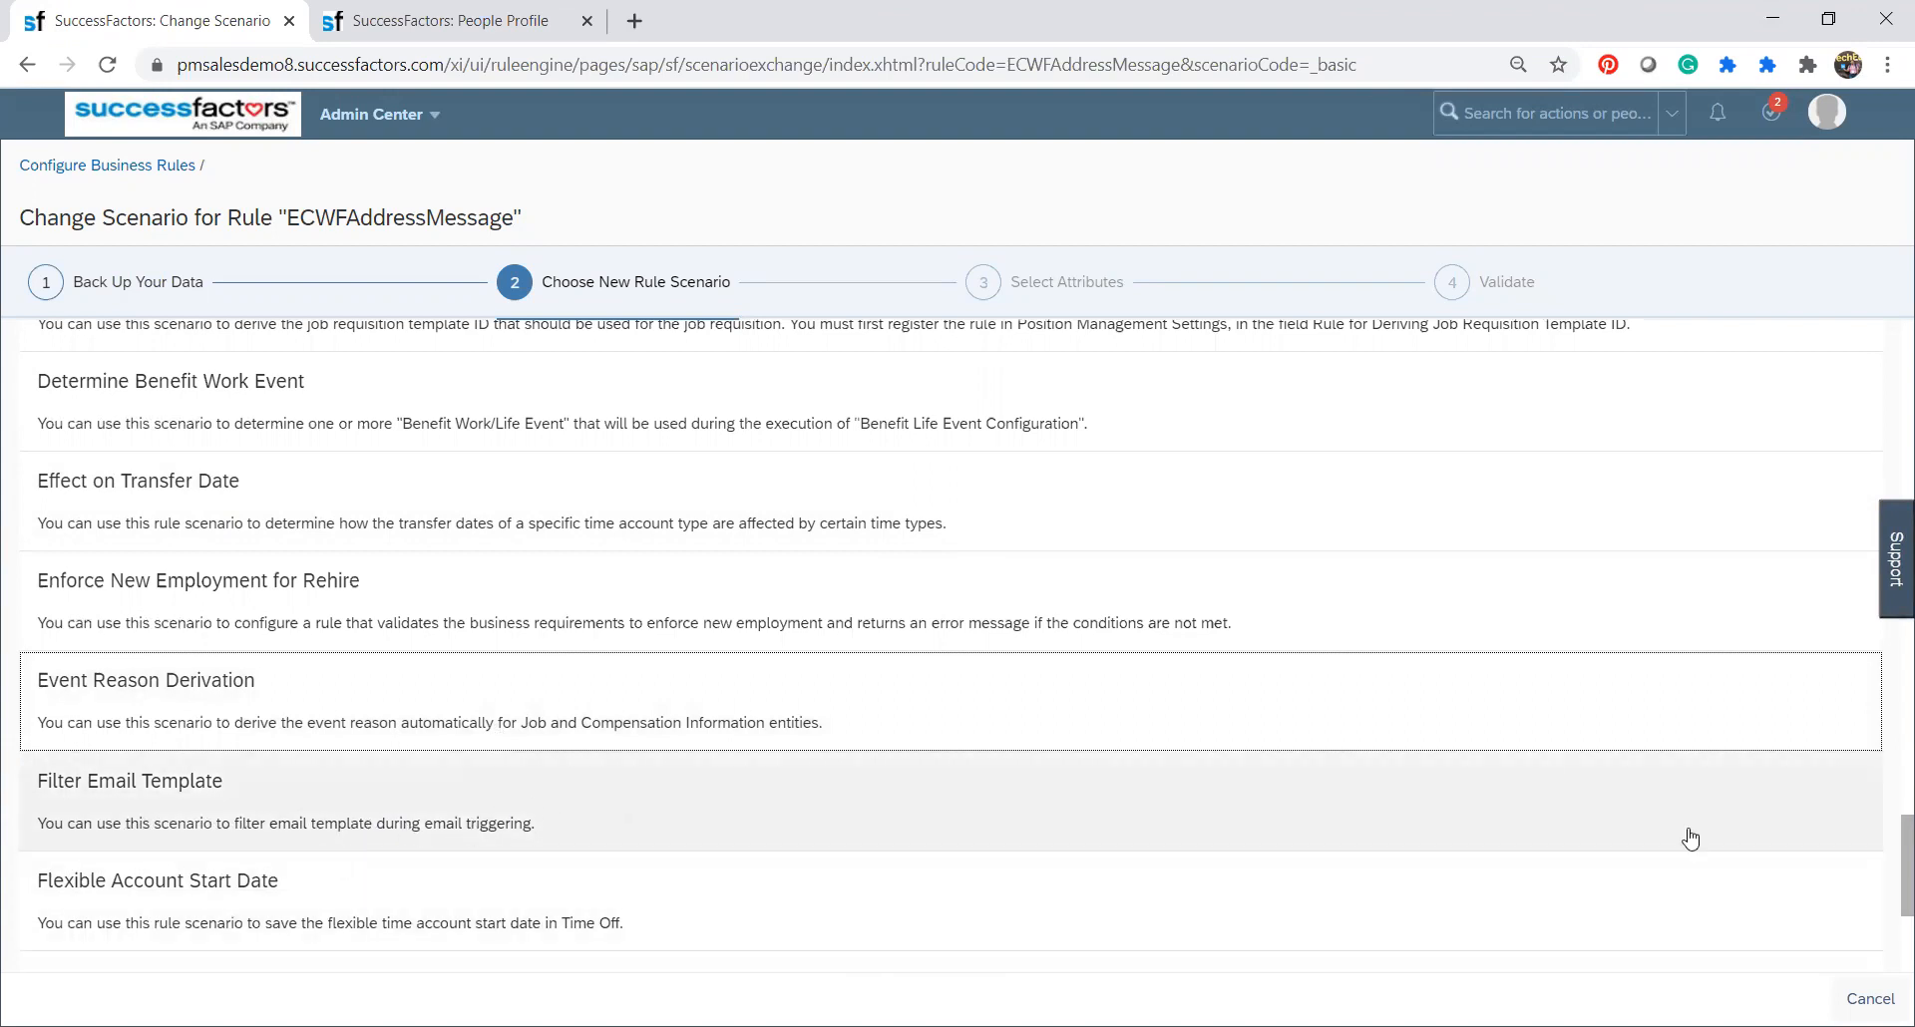
scroll(1889, 853, down, 4)
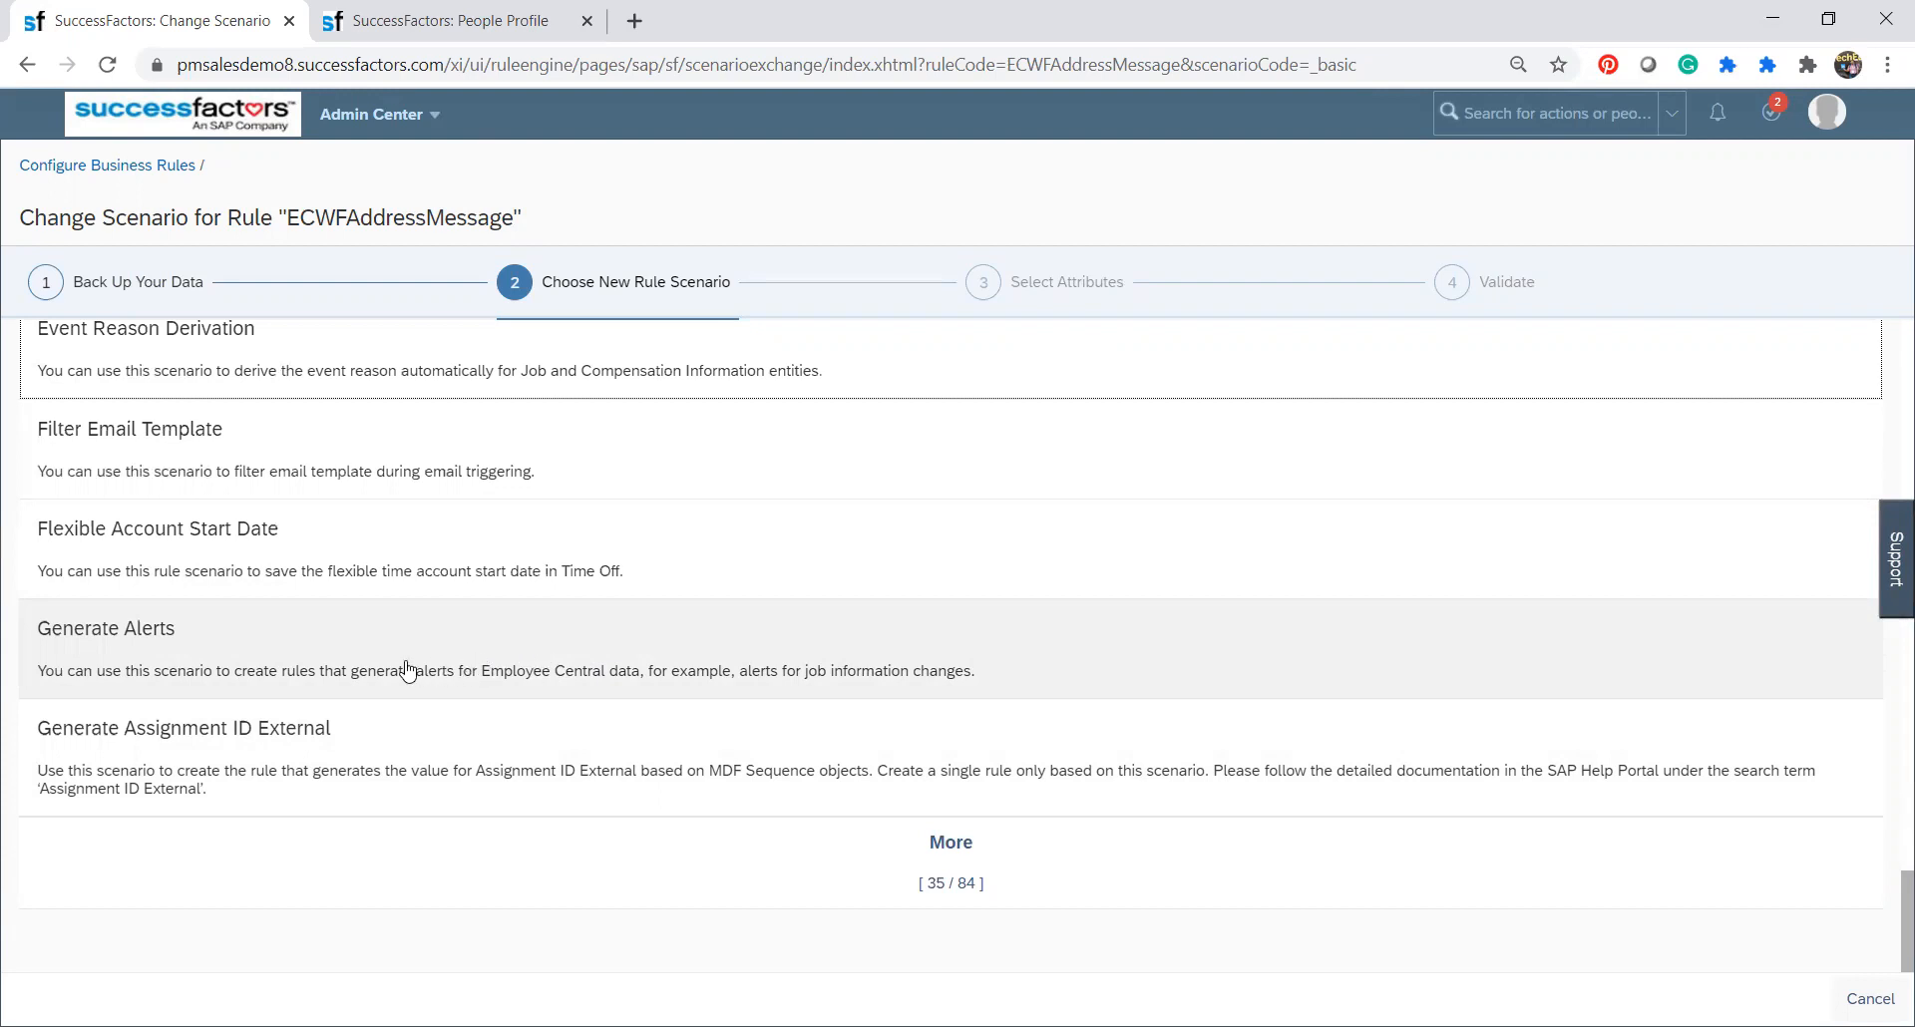
click(238, 659)
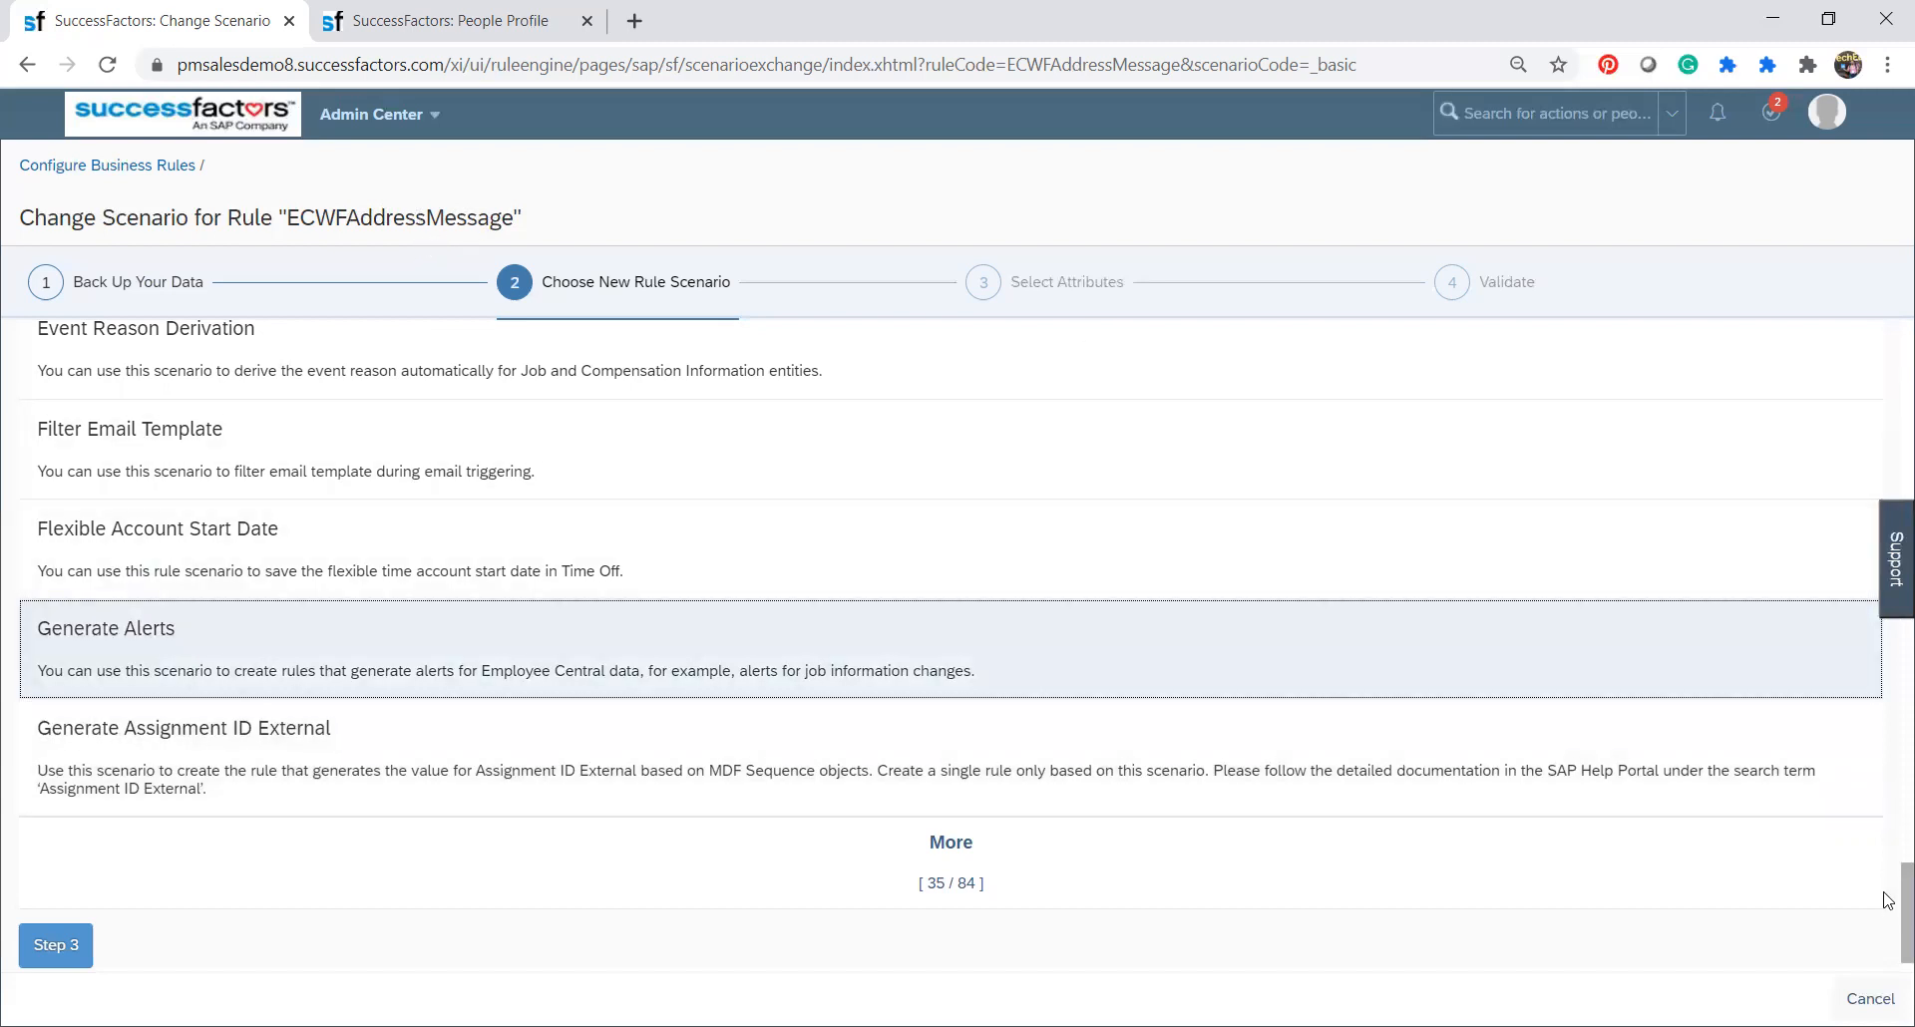
scroll(1888, 908, down, 1)
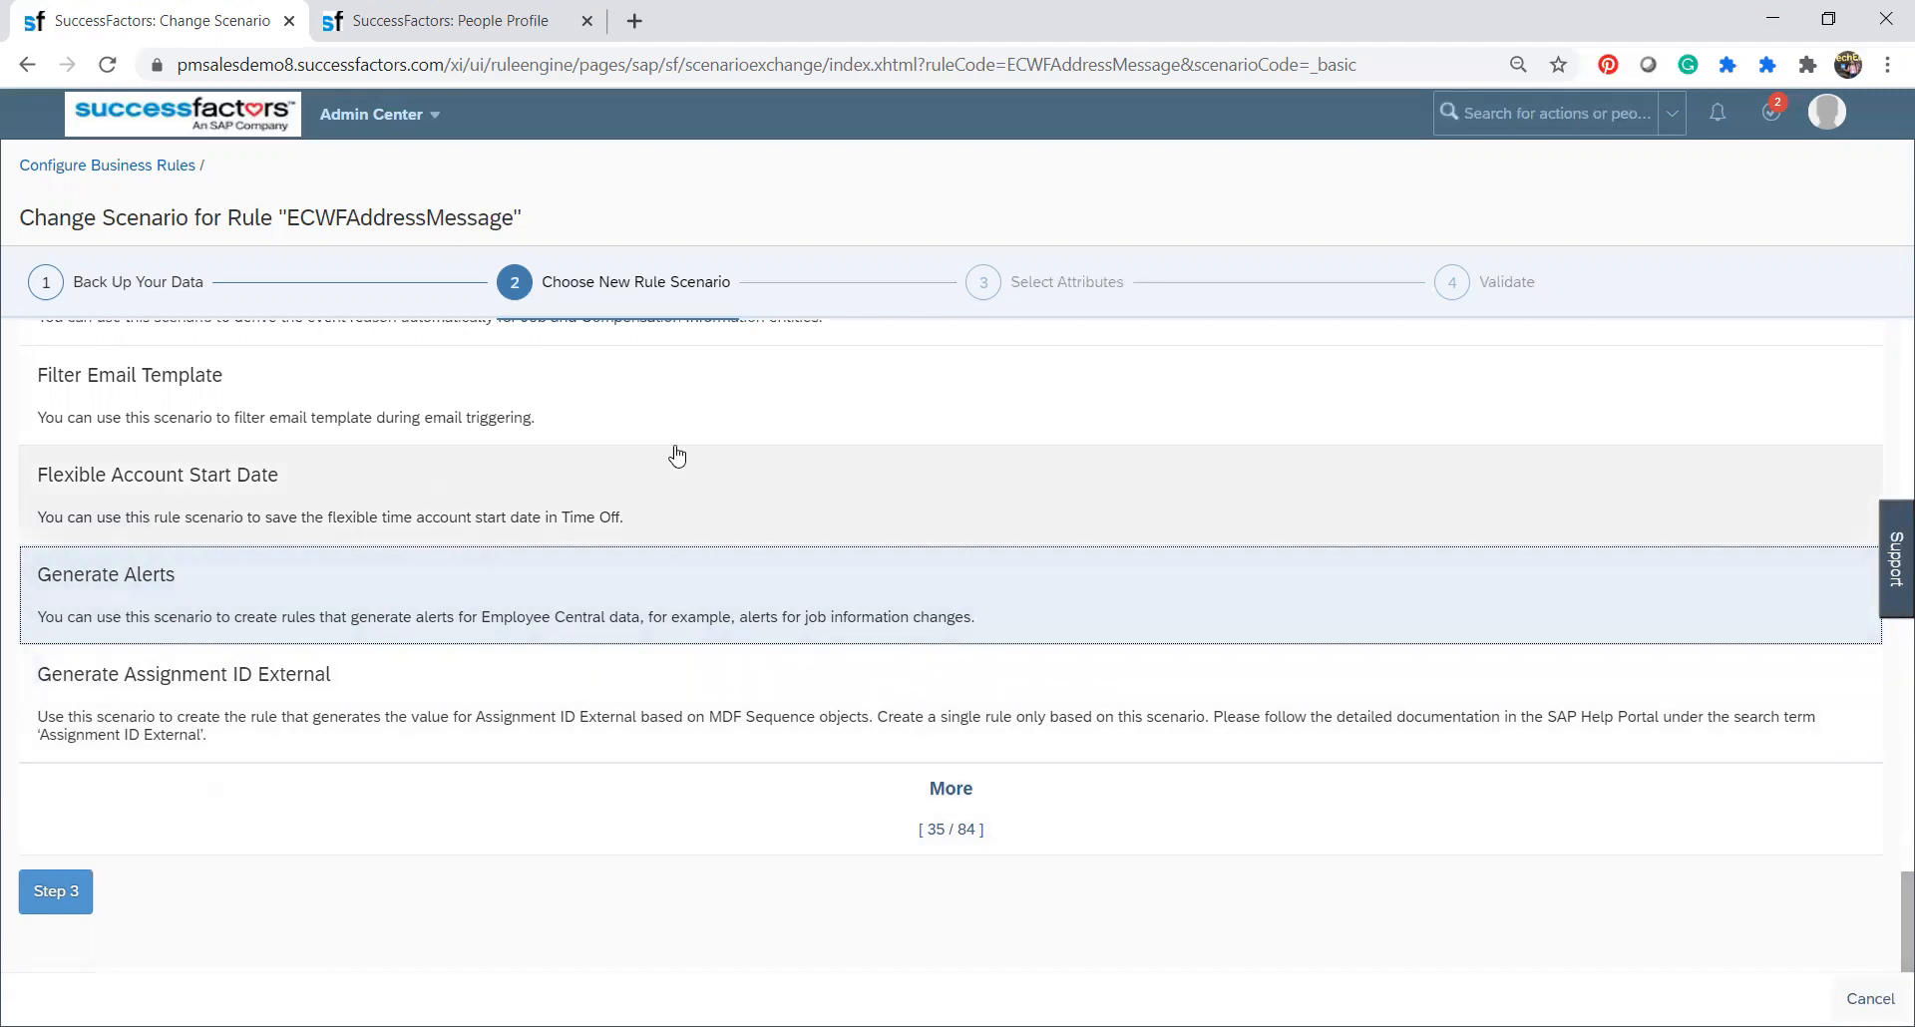
click(76, 893)
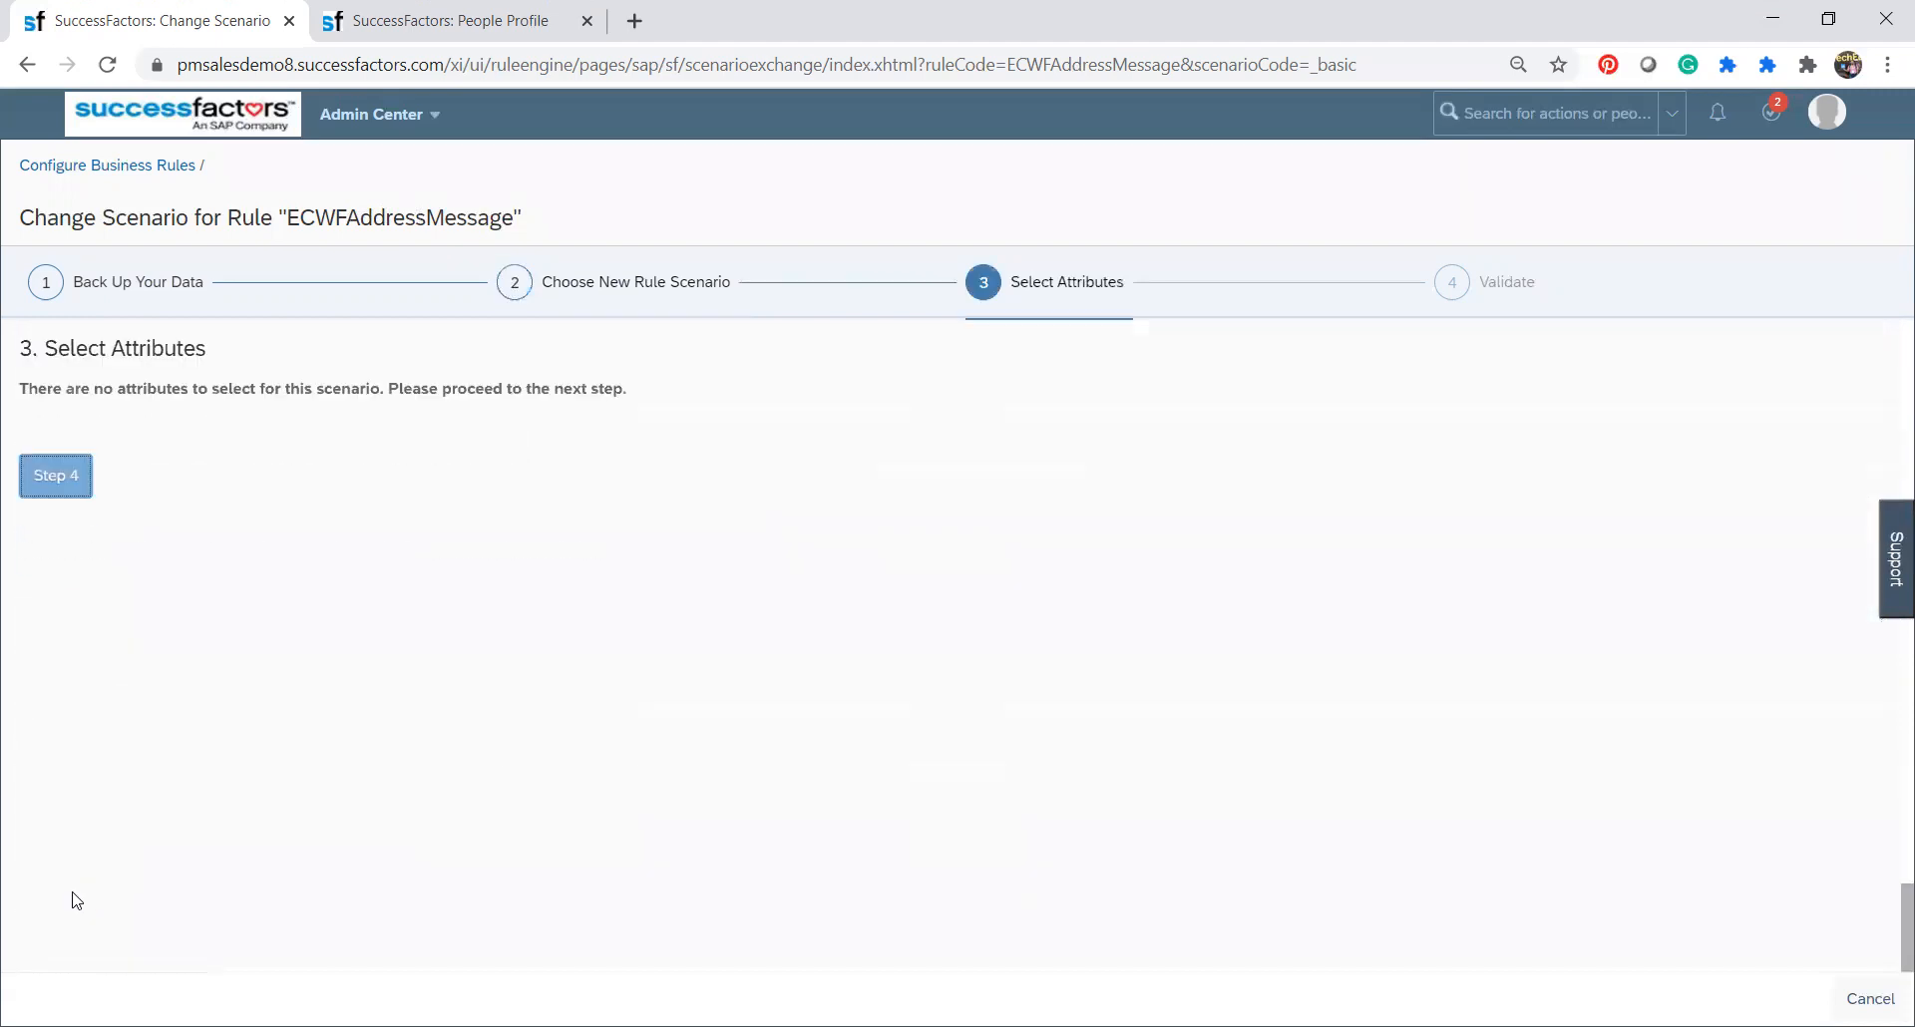
Review the available base objects and set the Base Object to Personal Document Information Model.
click(499, 427)
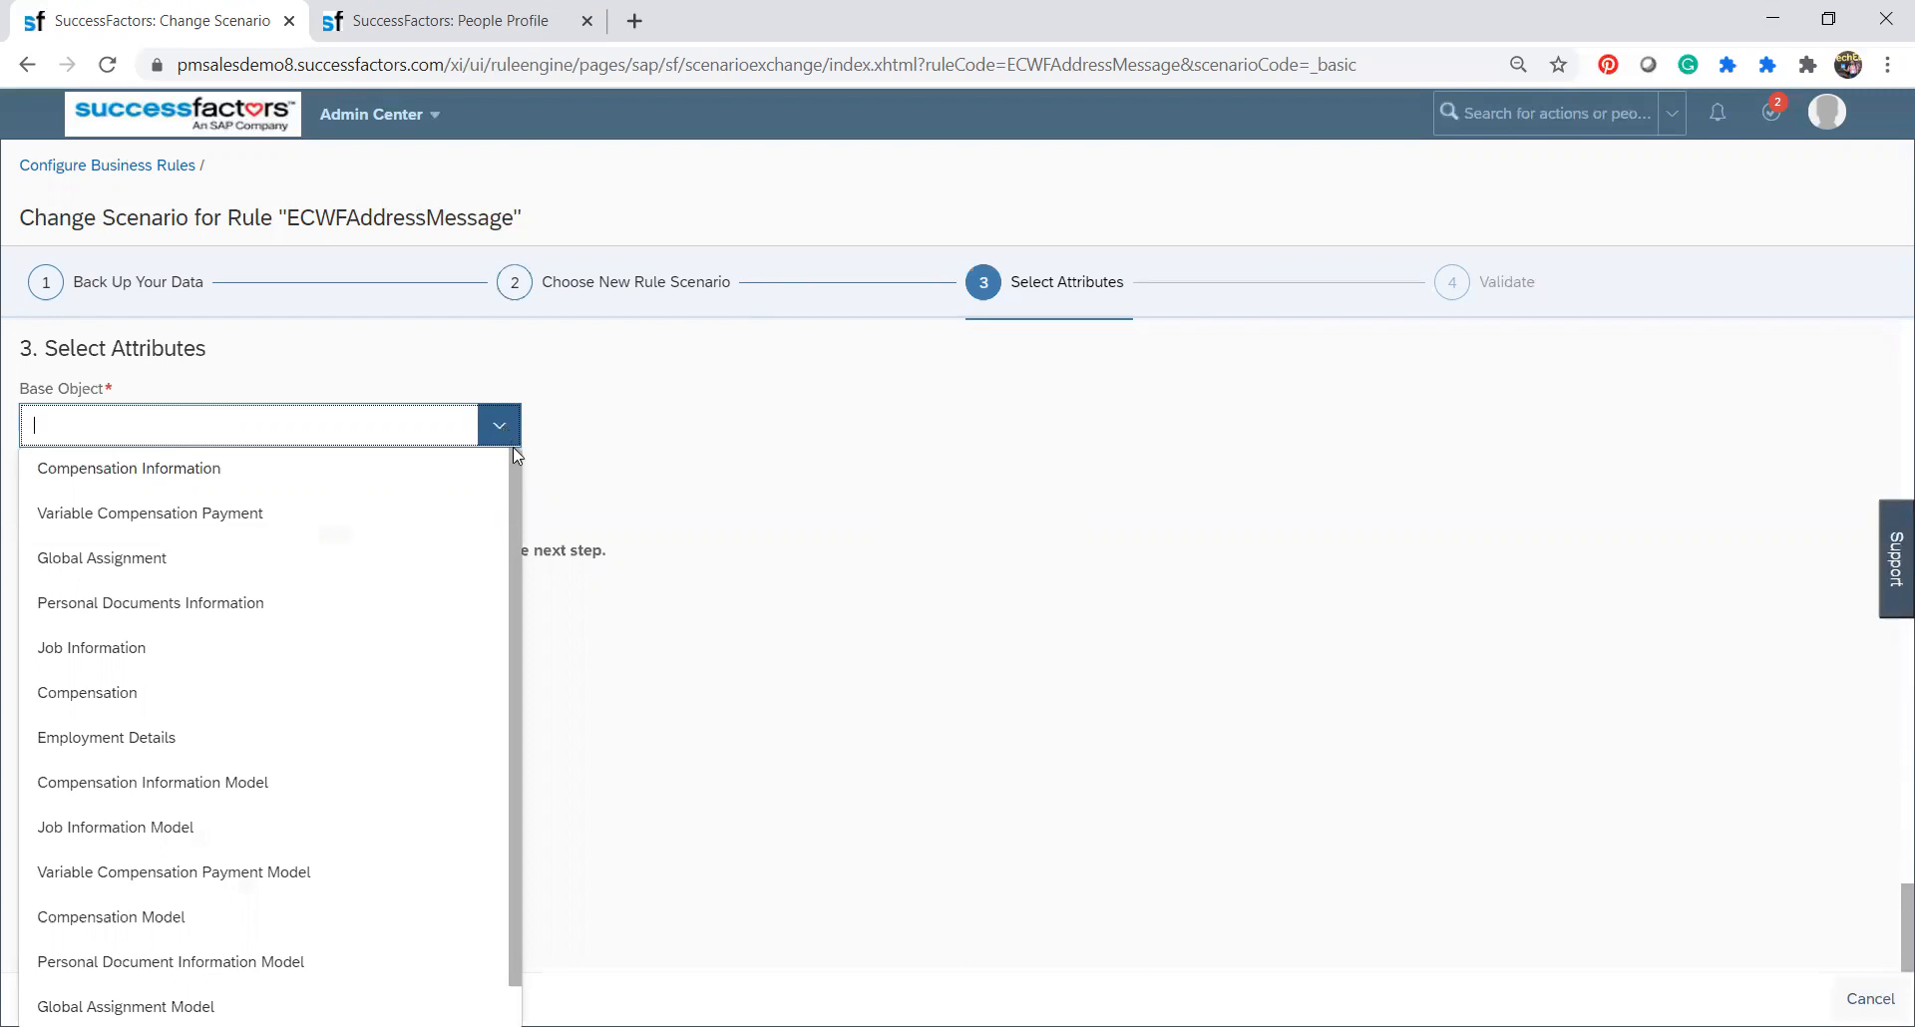
scroll(514, 497, down, 1)
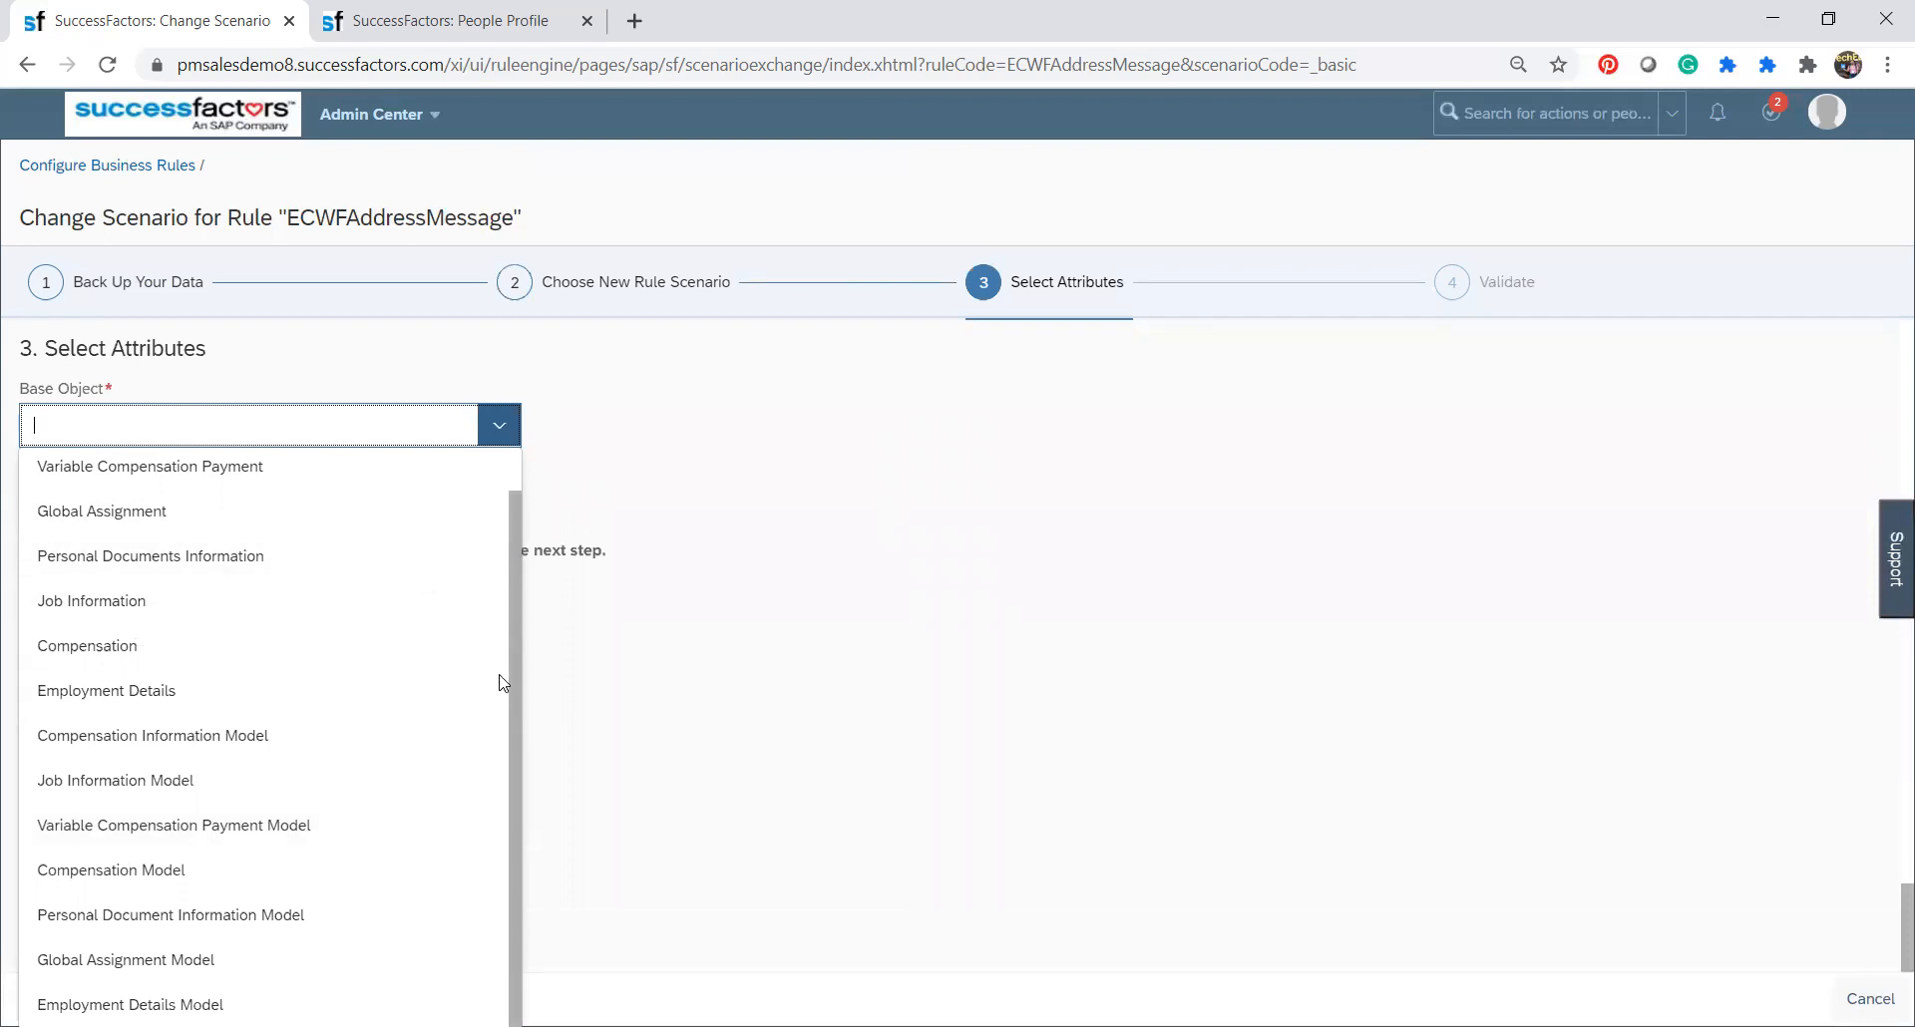
scroll(500, 676, up, 1)
scroll(493, 684, down, 1)
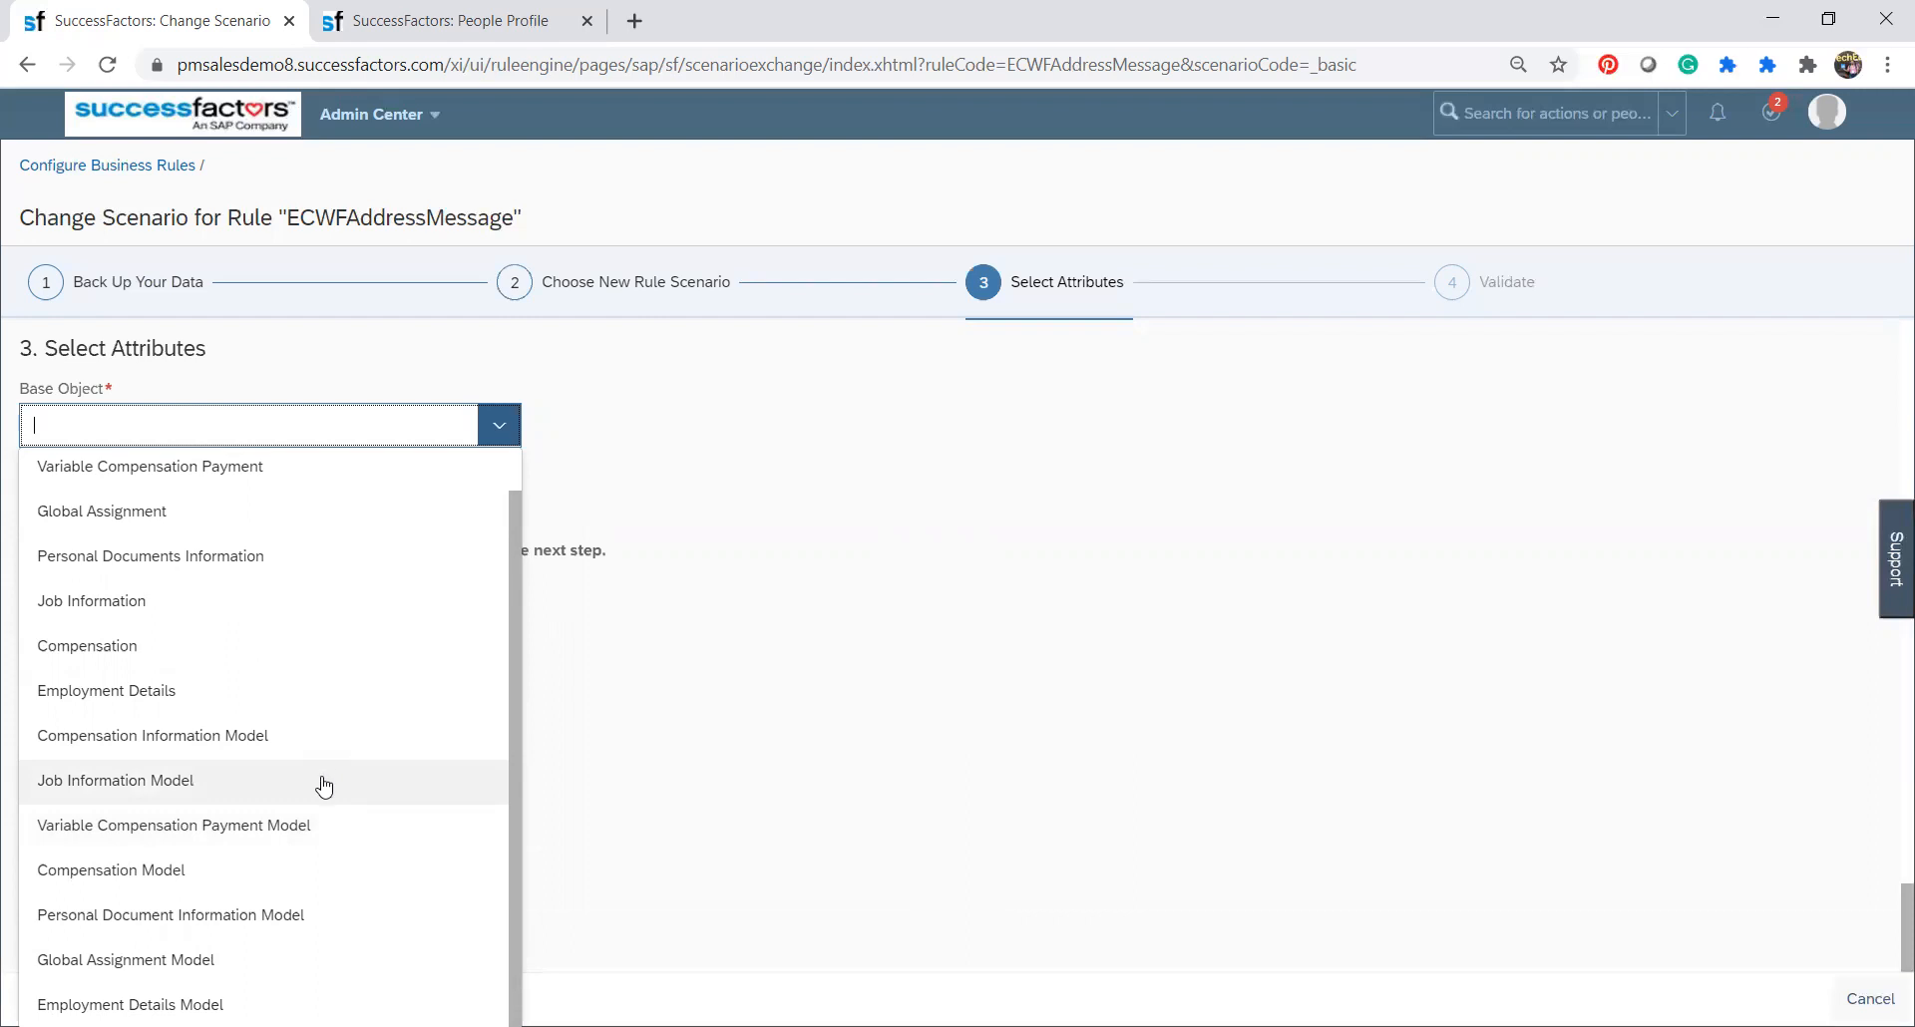
scroll(486, 735, up, 1)
scroll(527, 609, down, 1)
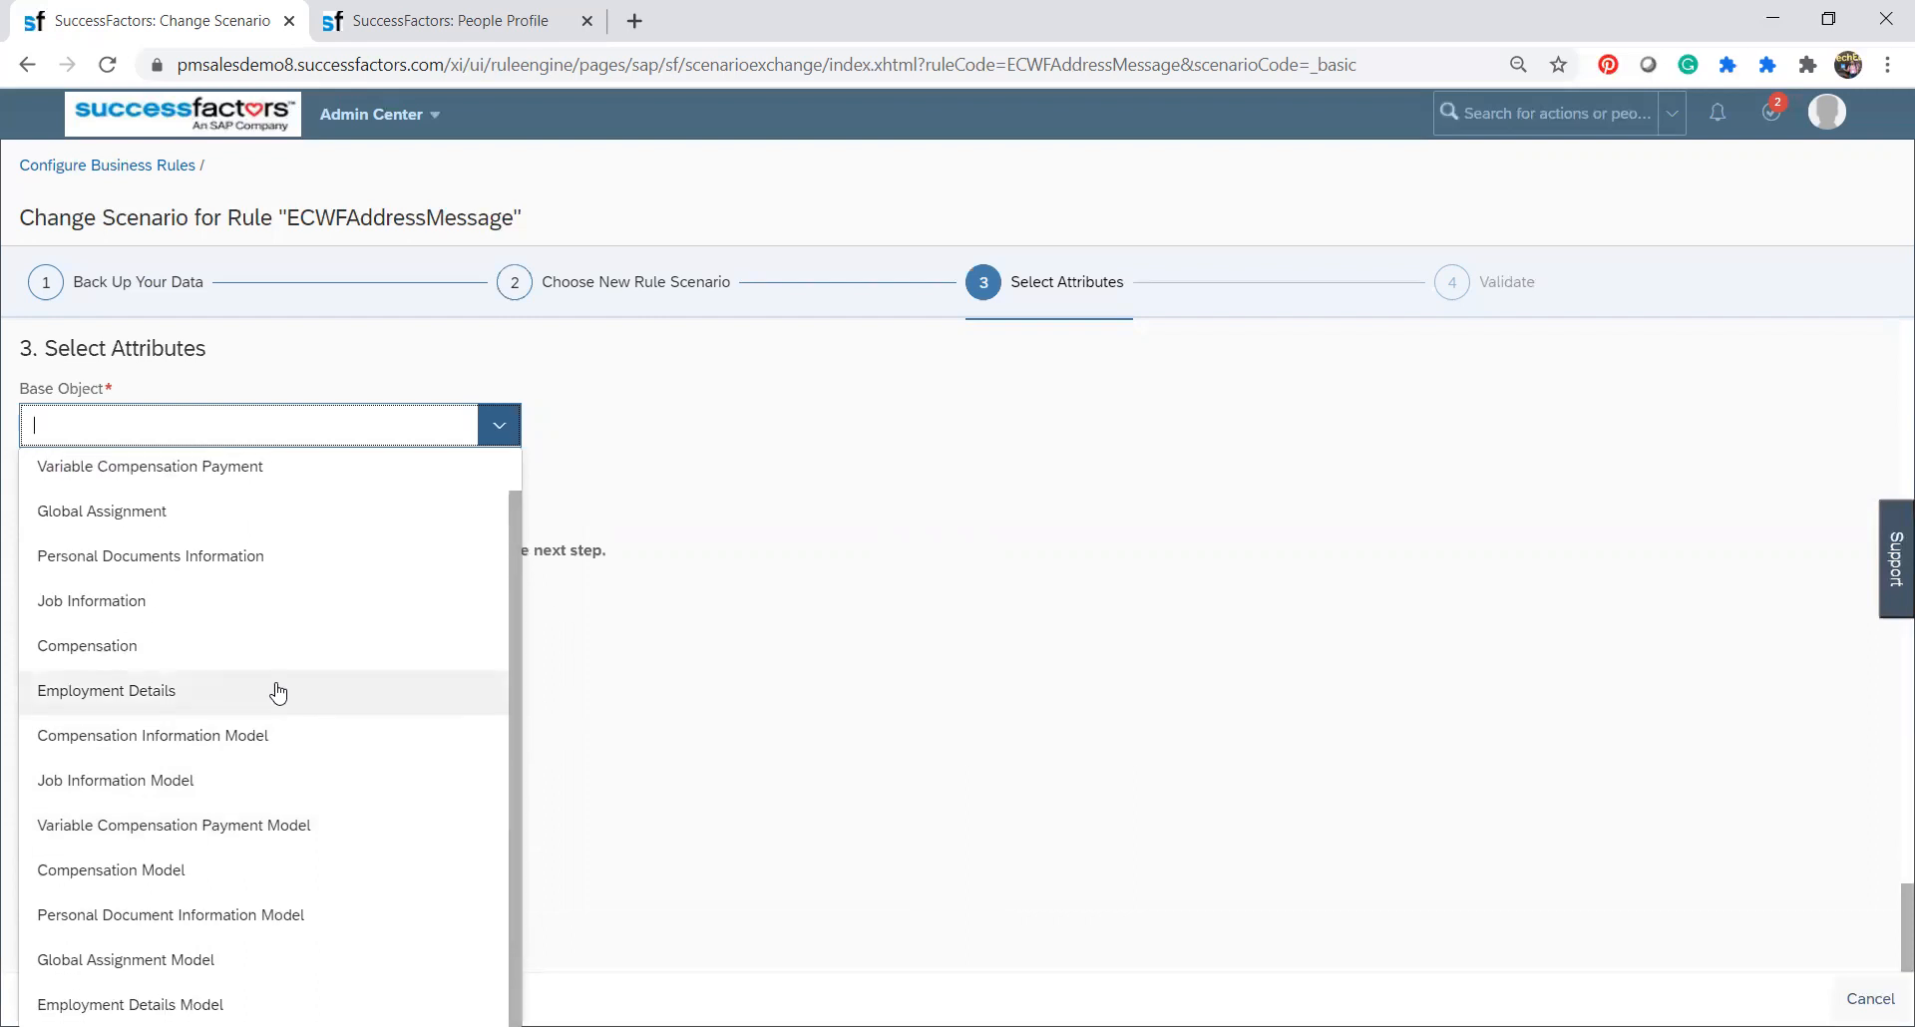
click(246, 914)
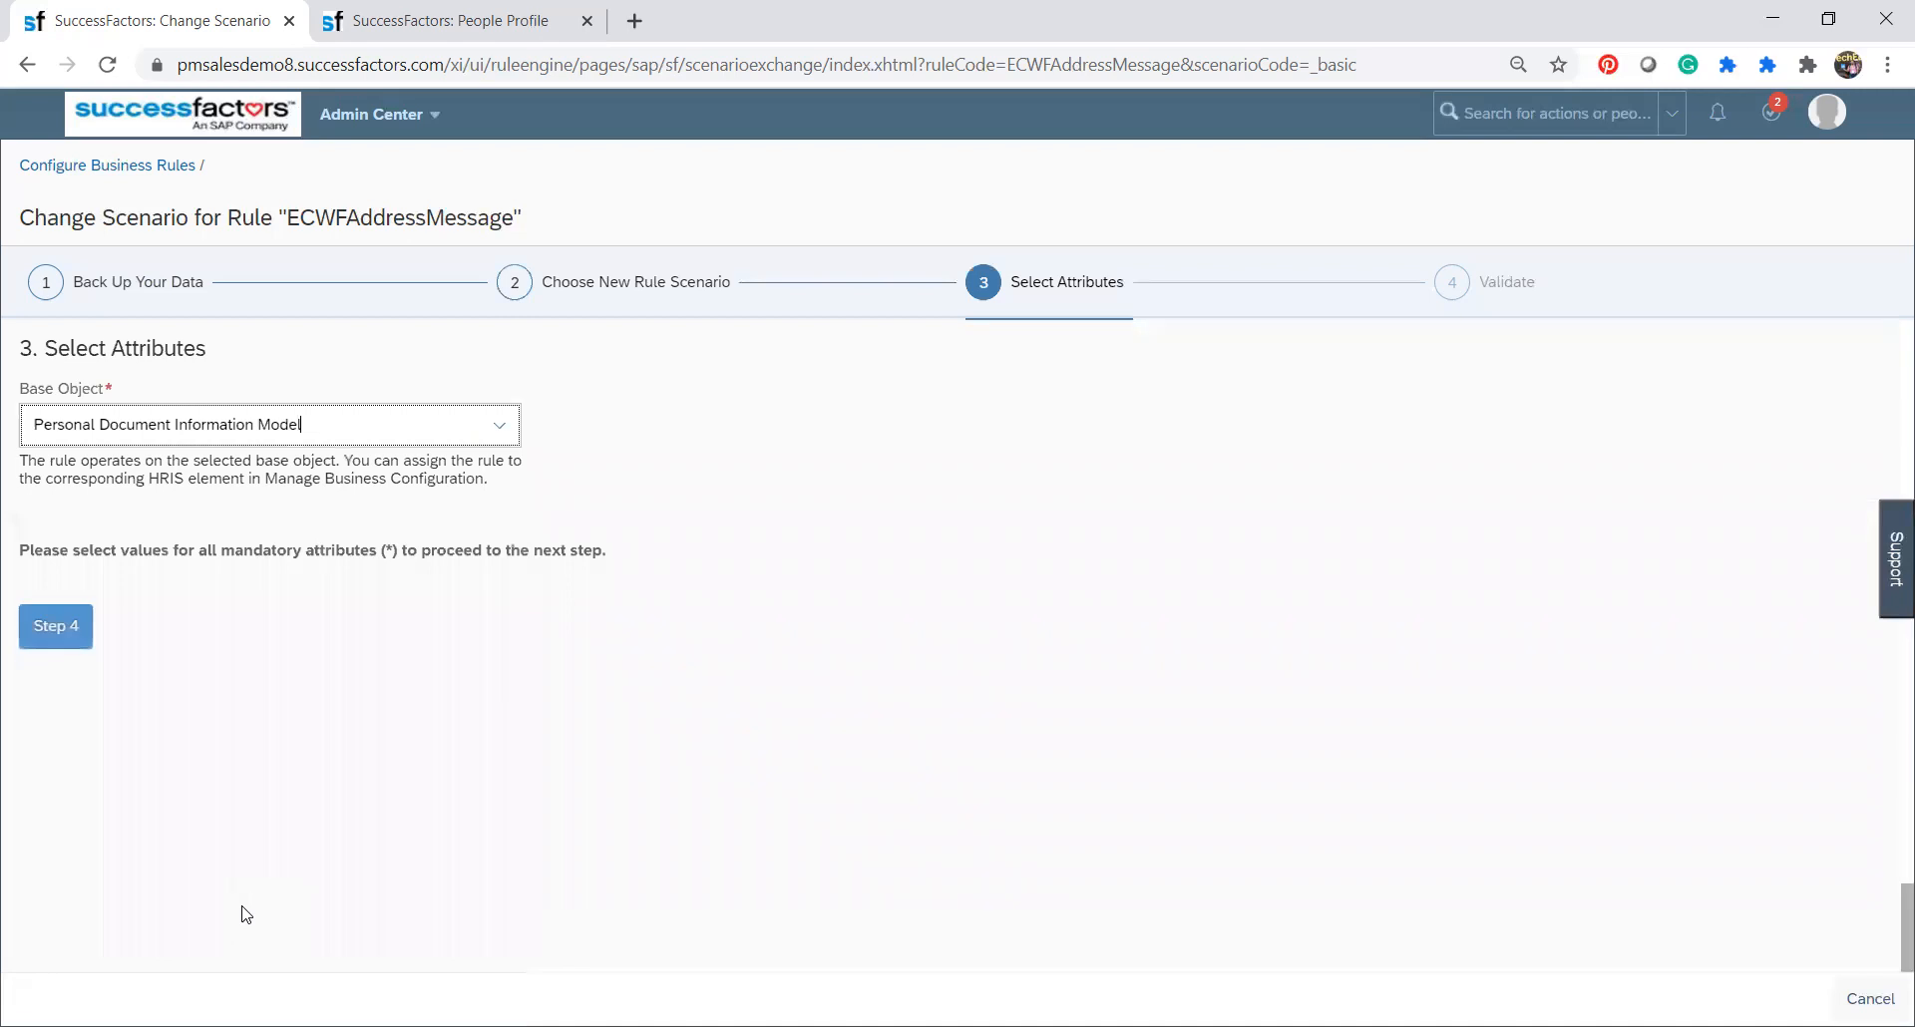
Validate the scenario change for the ECWFAddressMessage rule, then cancel it without submitting.
click(58, 630)
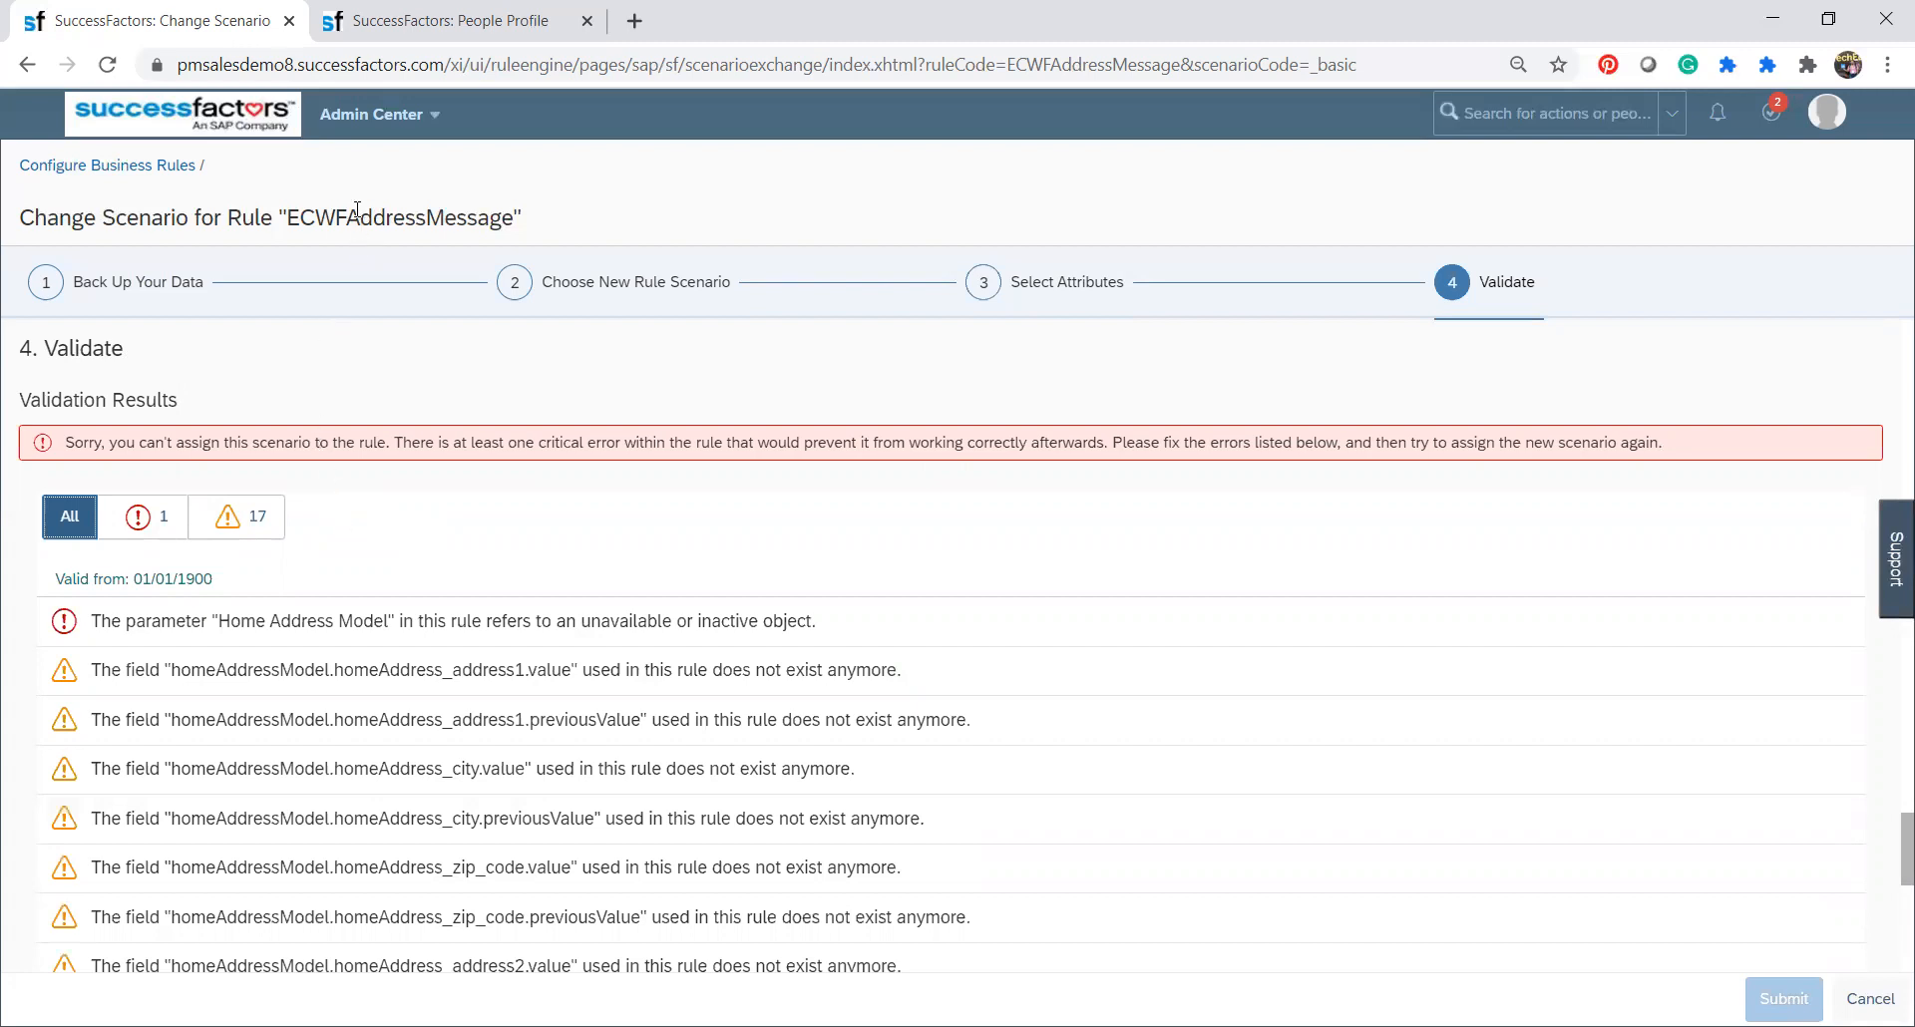
drag(354, 215, 451, 218)
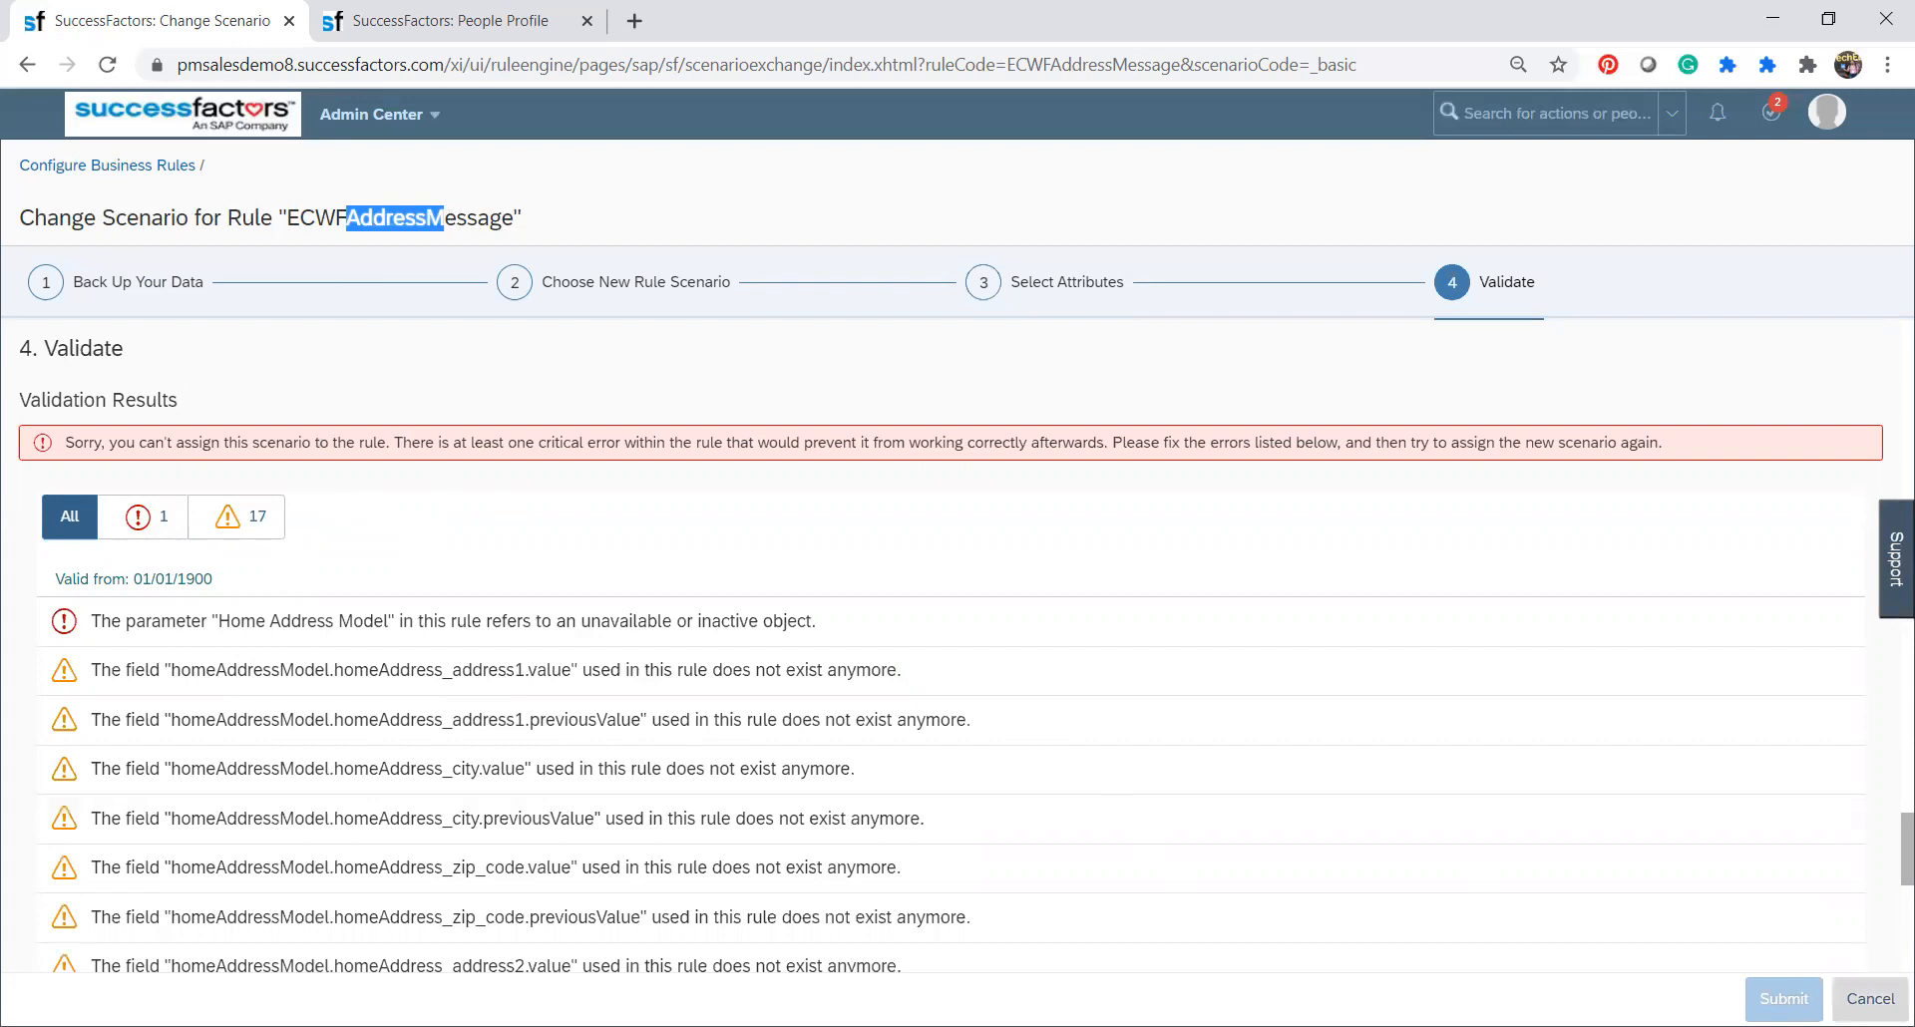
click(1871, 998)
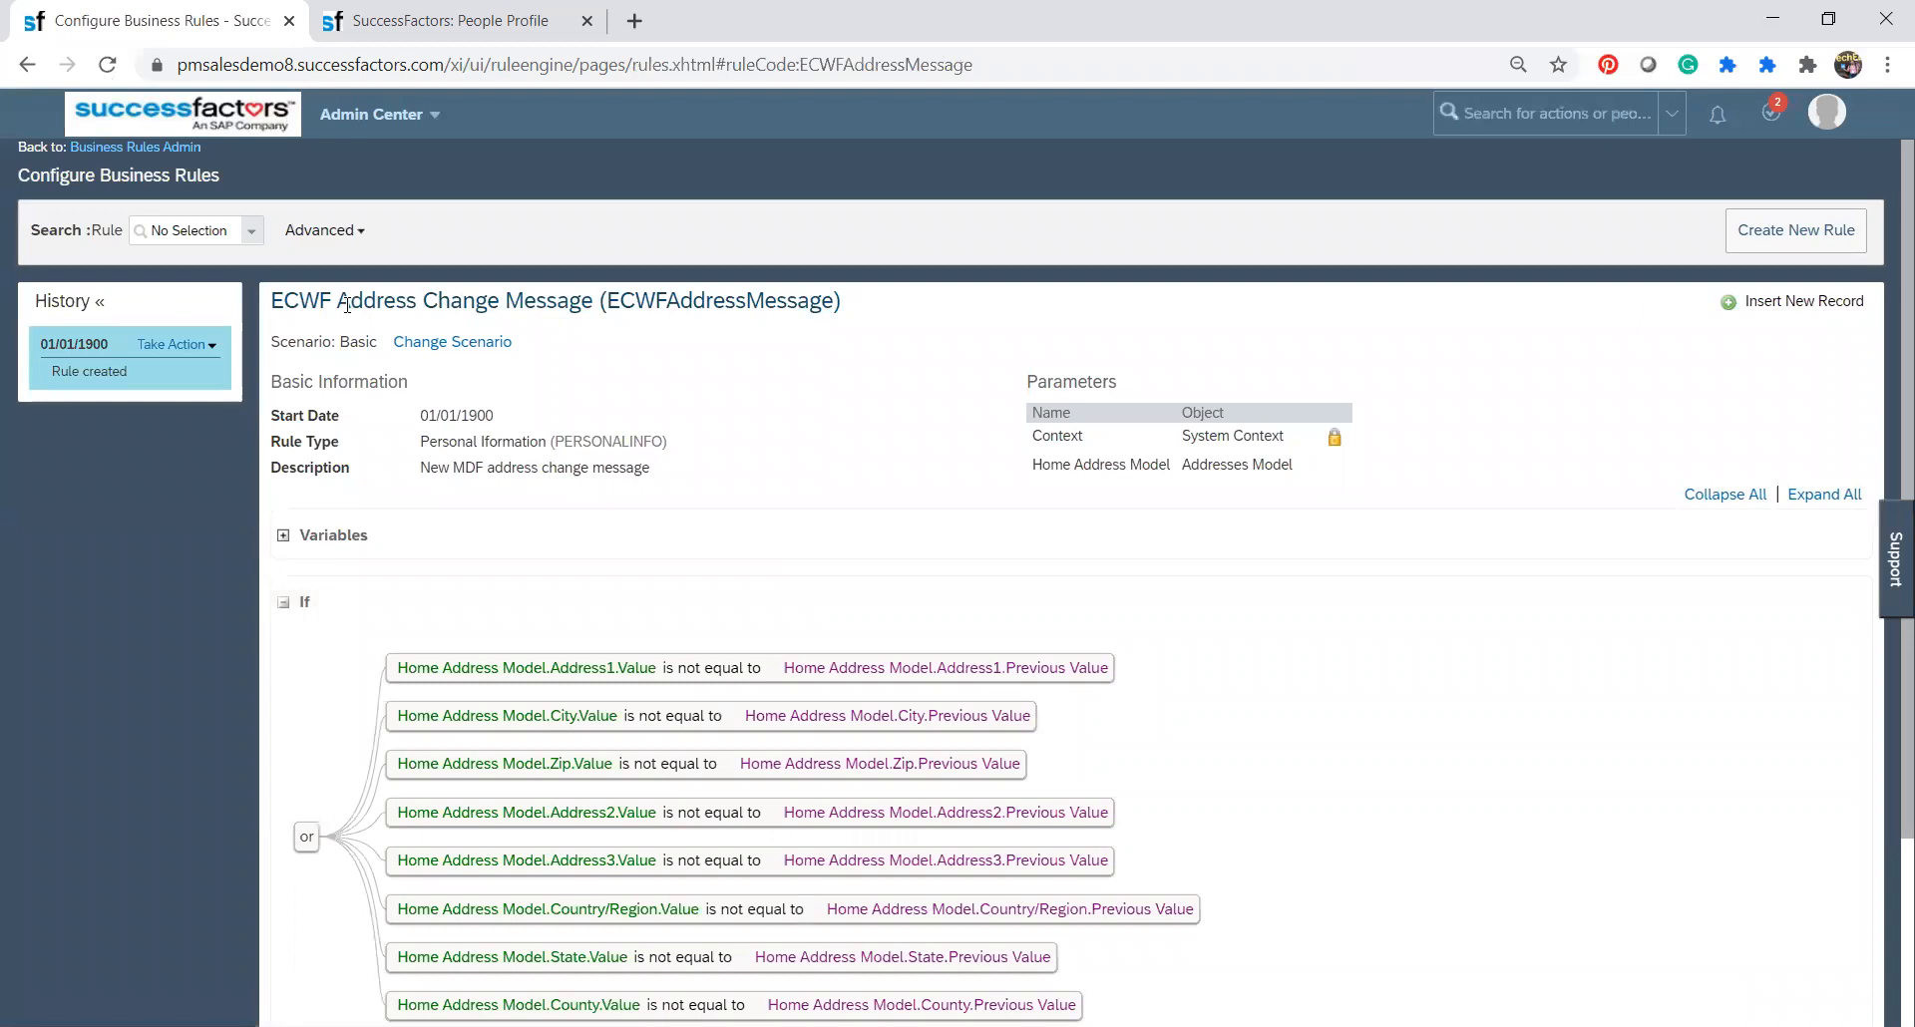
Review the address change message rule's scenario, its If conditions on the home address fields and its Raise Message action.
drag(341, 301, 341, 343)
scroll(1885, 376, down, 3)
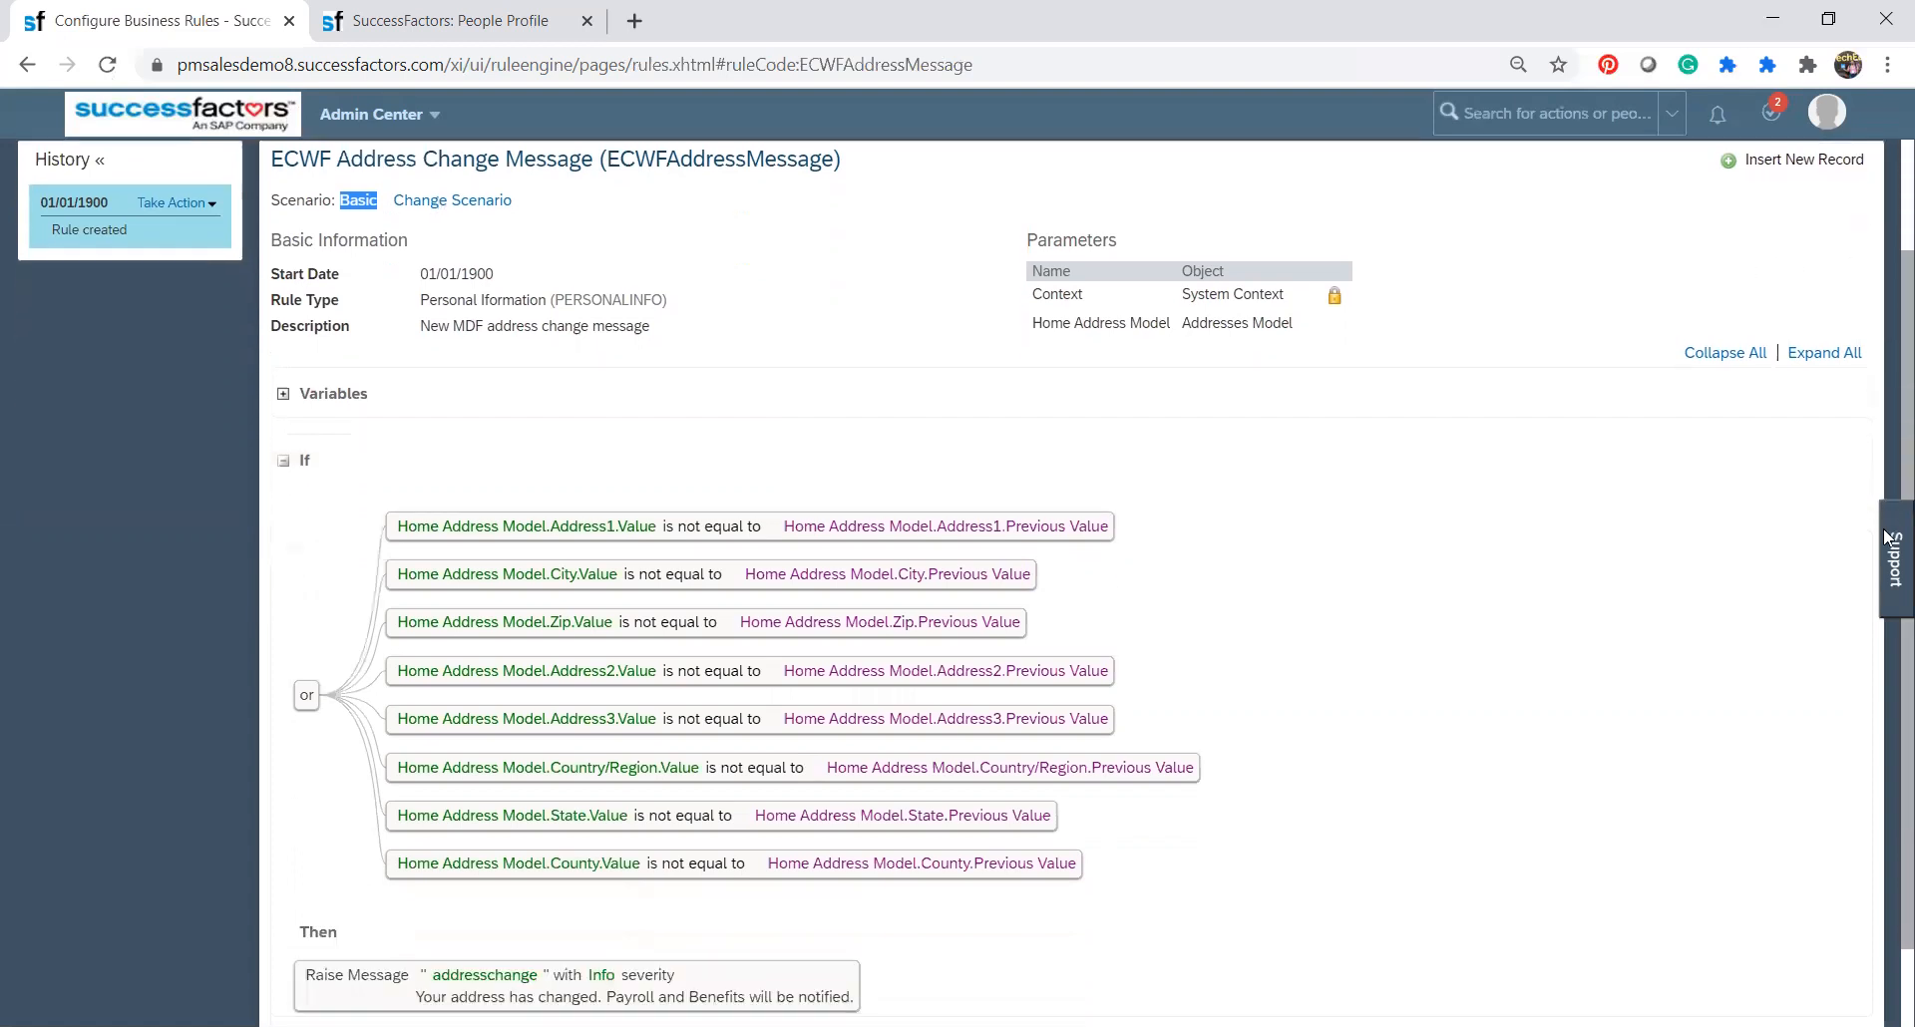
scroll(1885, 421, up, 2)
scroll(1885, 421, up, 1)
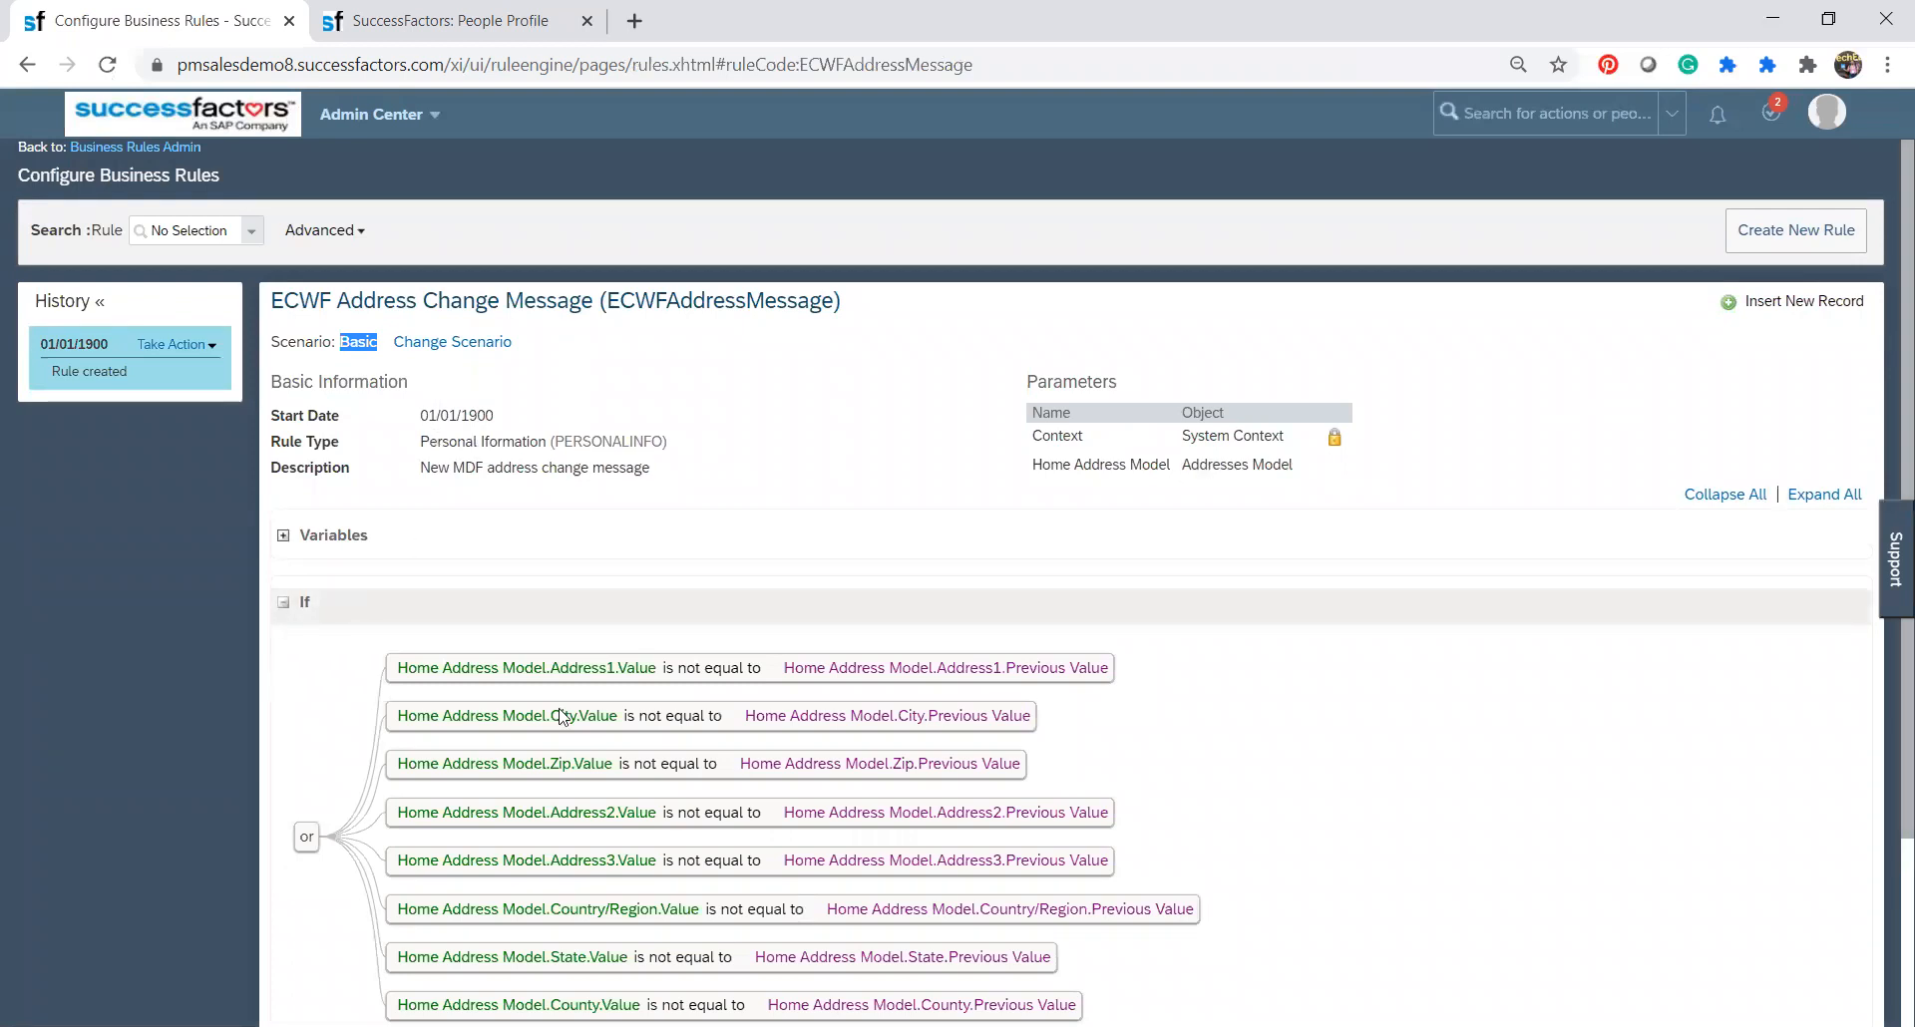
scroll(1578, 506, down, 3)
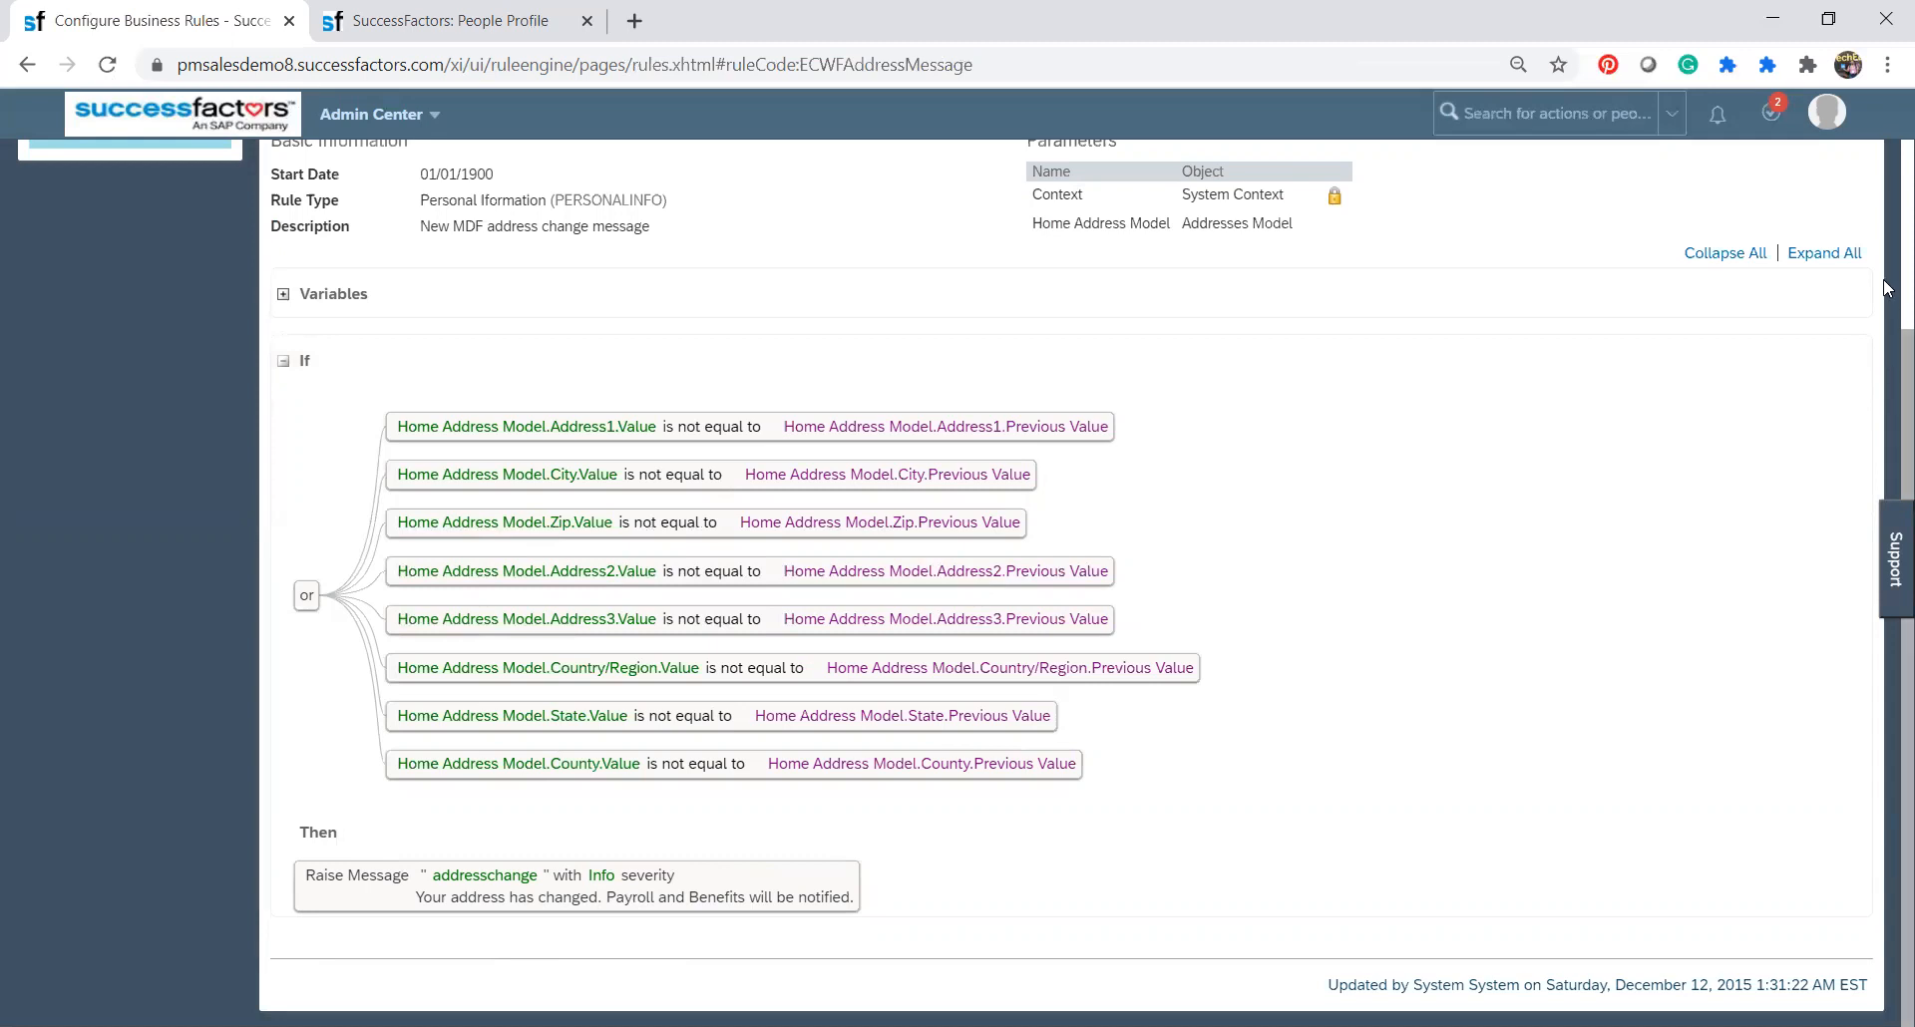
scroll(1885, 290, up, 3)
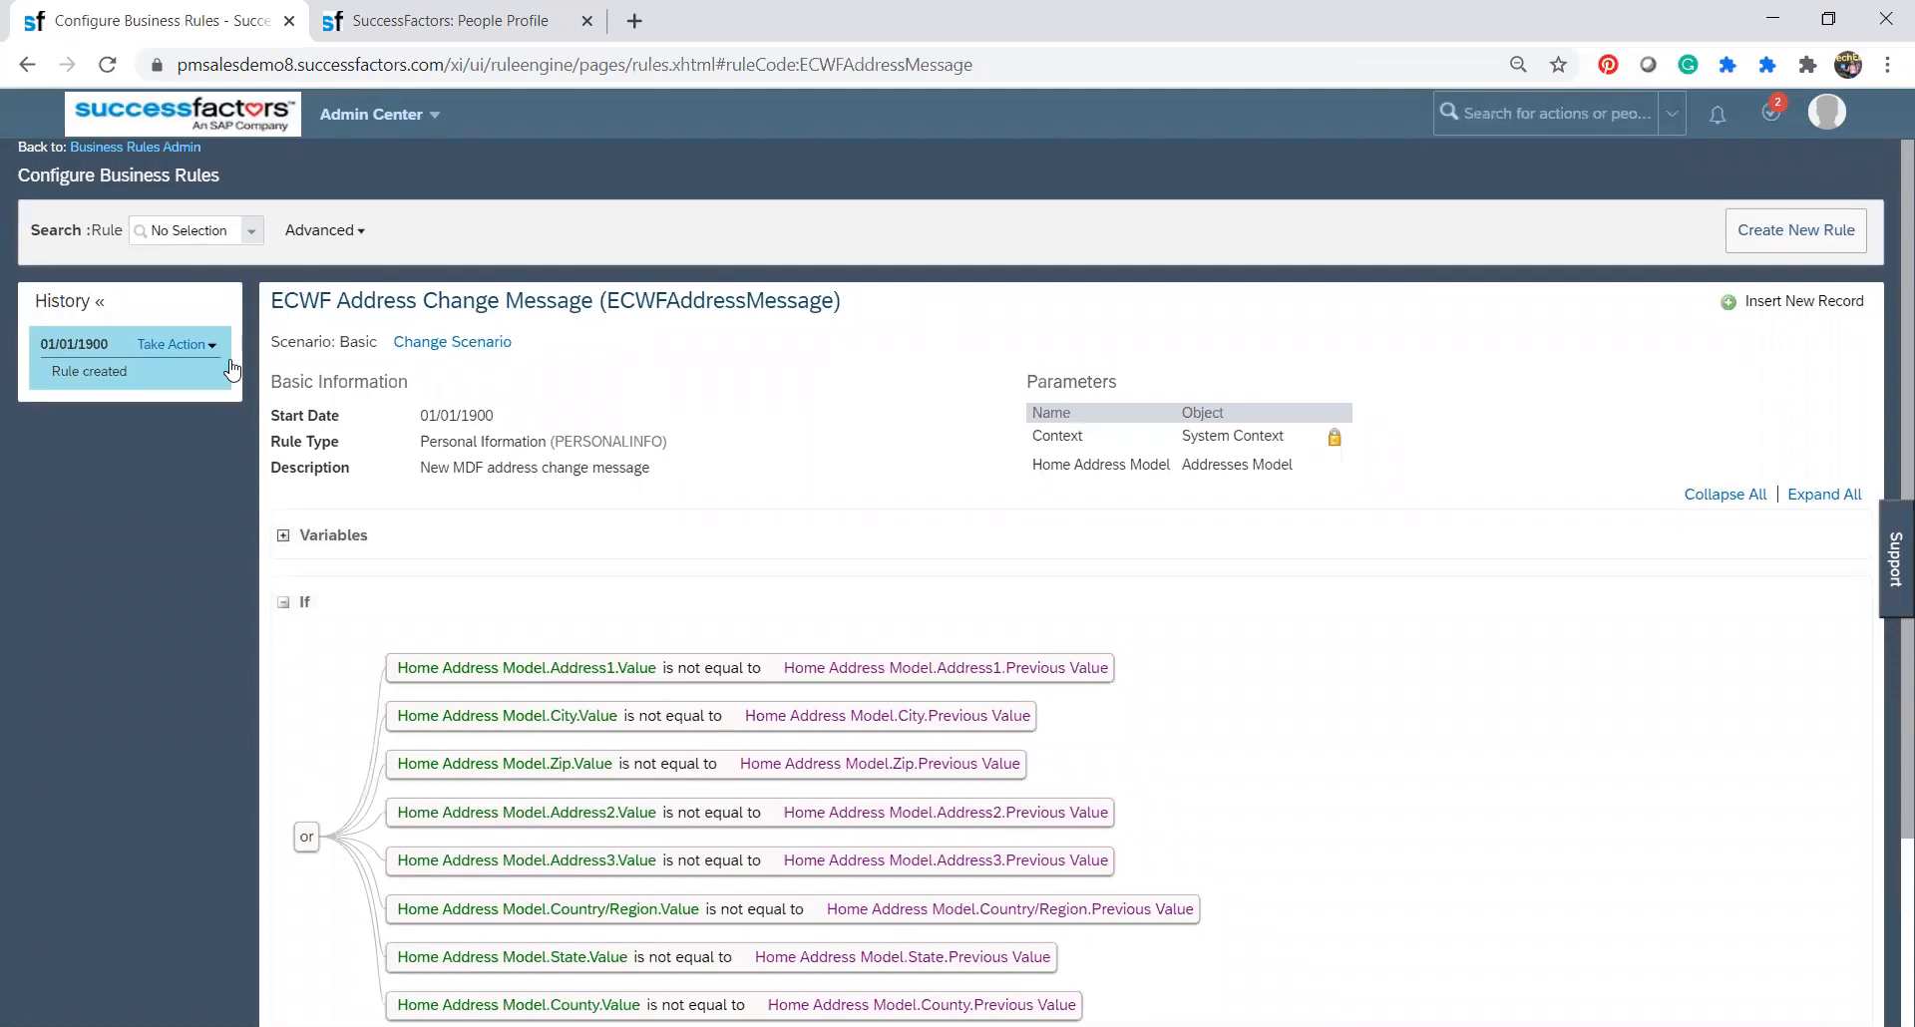
Open the 01/01/1900 record of the address change message rule for correction.
click(152, 345)
click(152, 345)
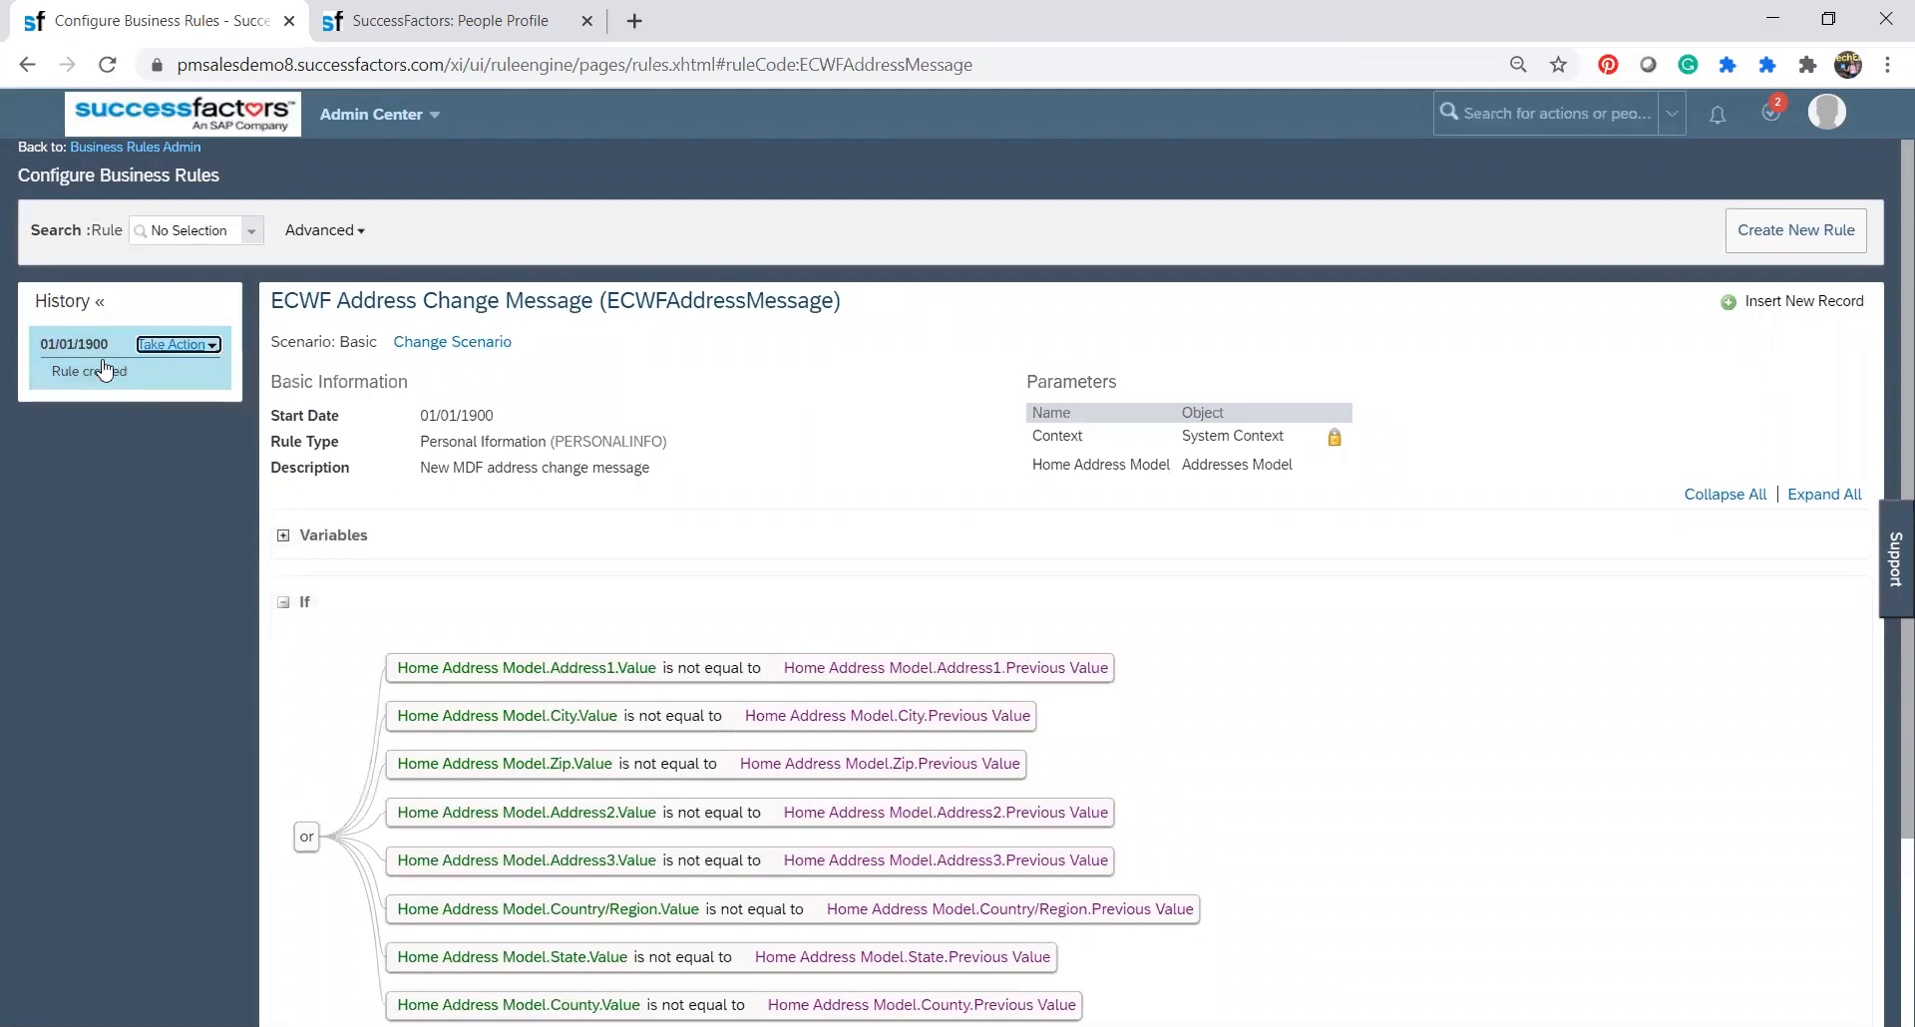
click(150, 345)
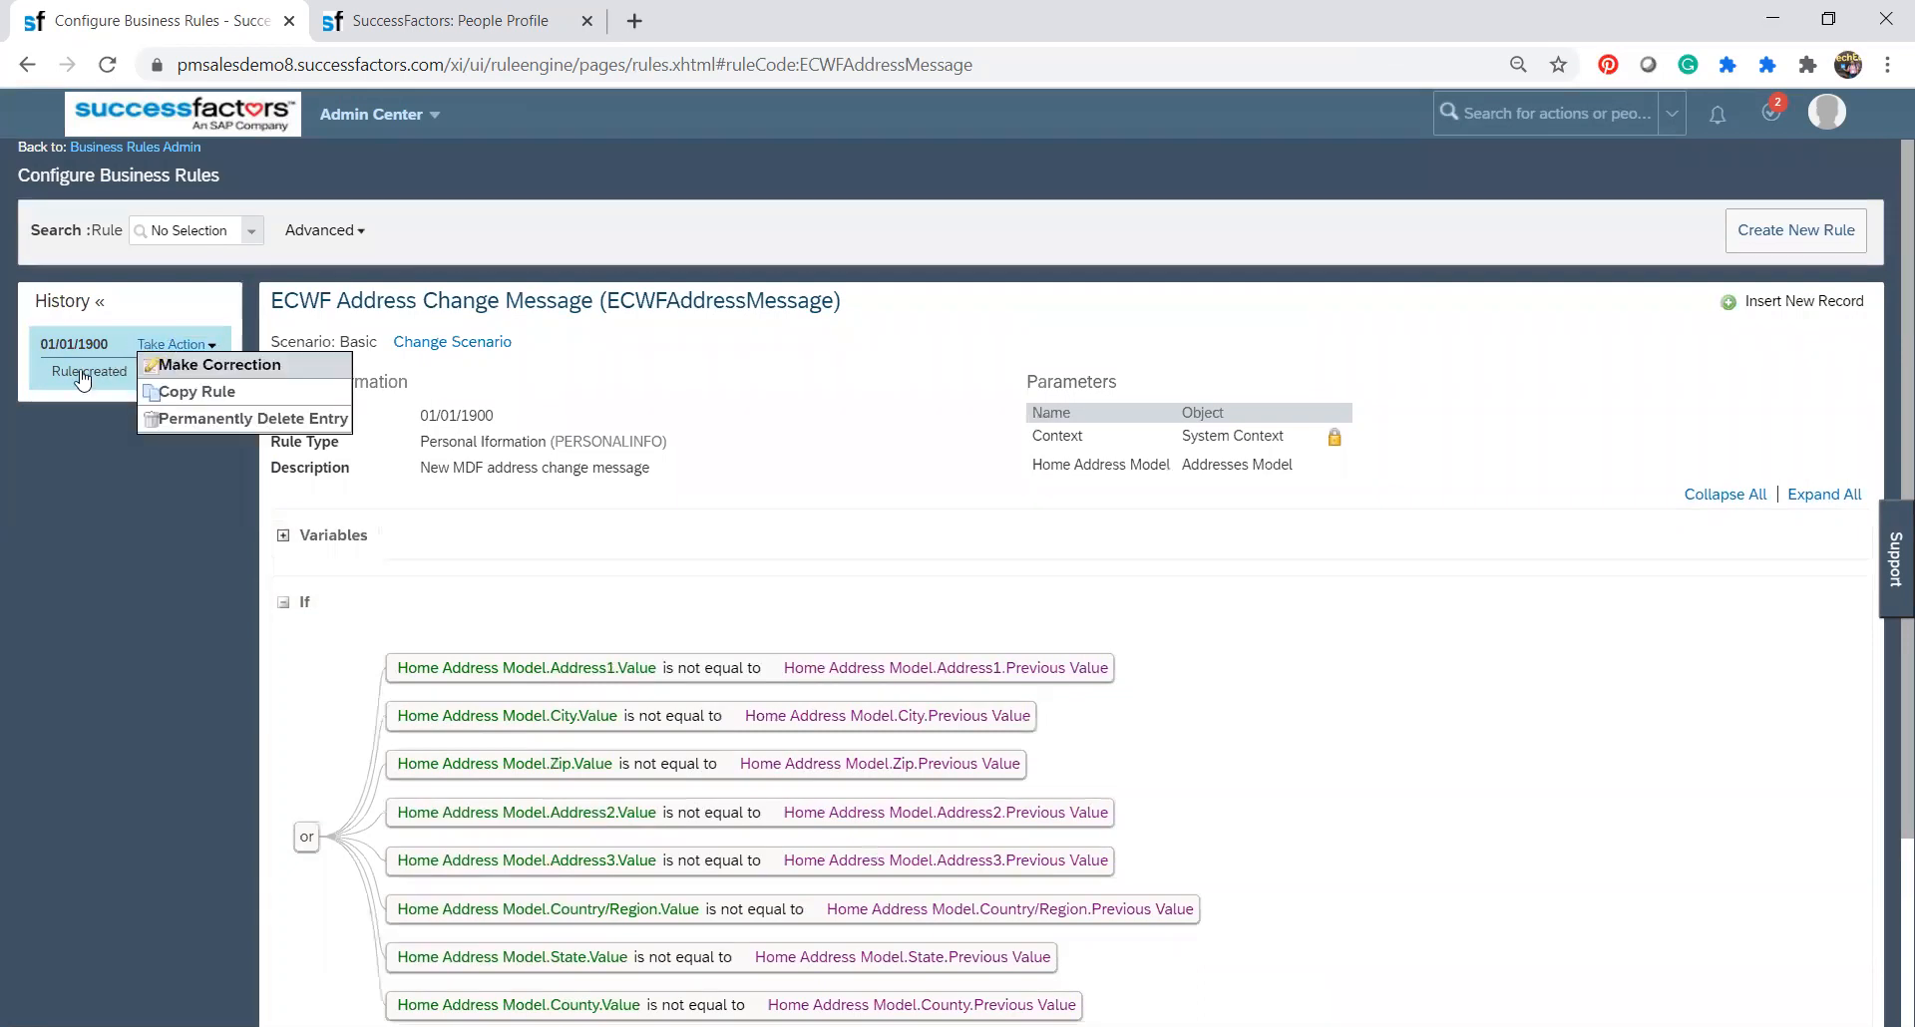
click(3, 511)
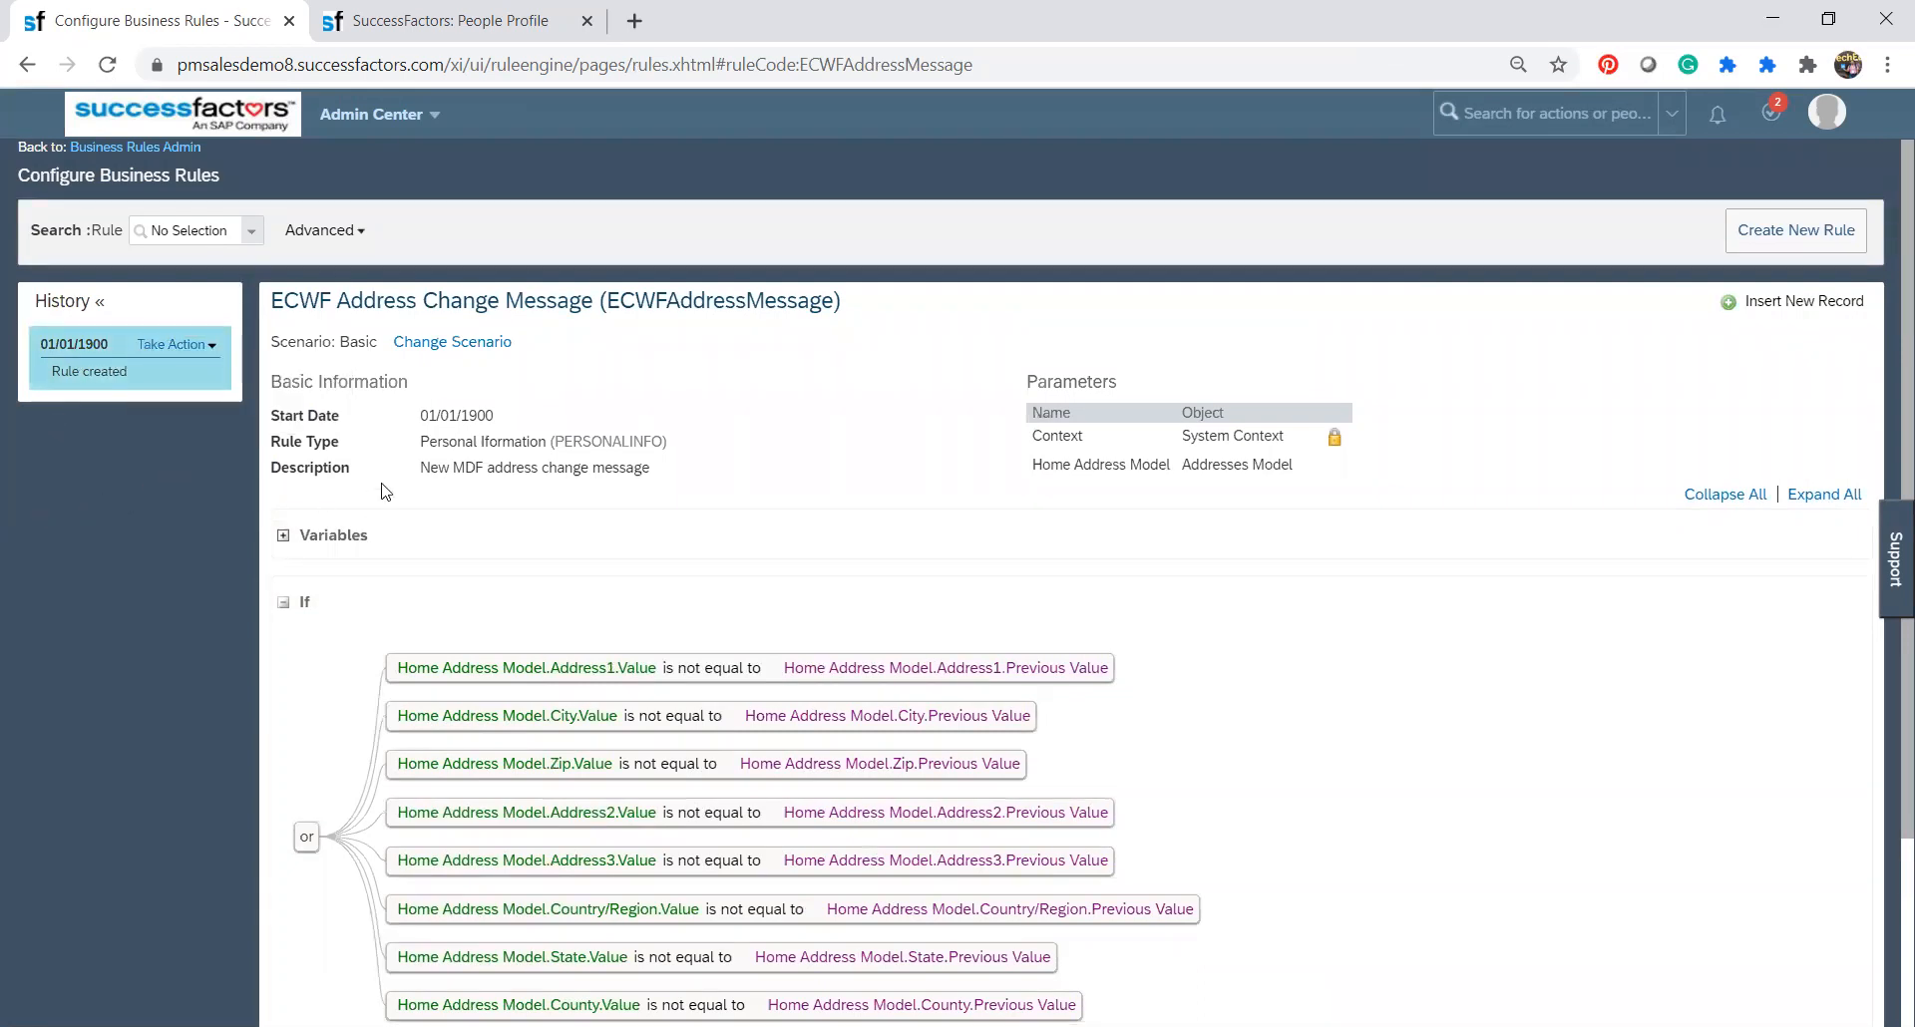
click(189, 345)
click(189, 347)
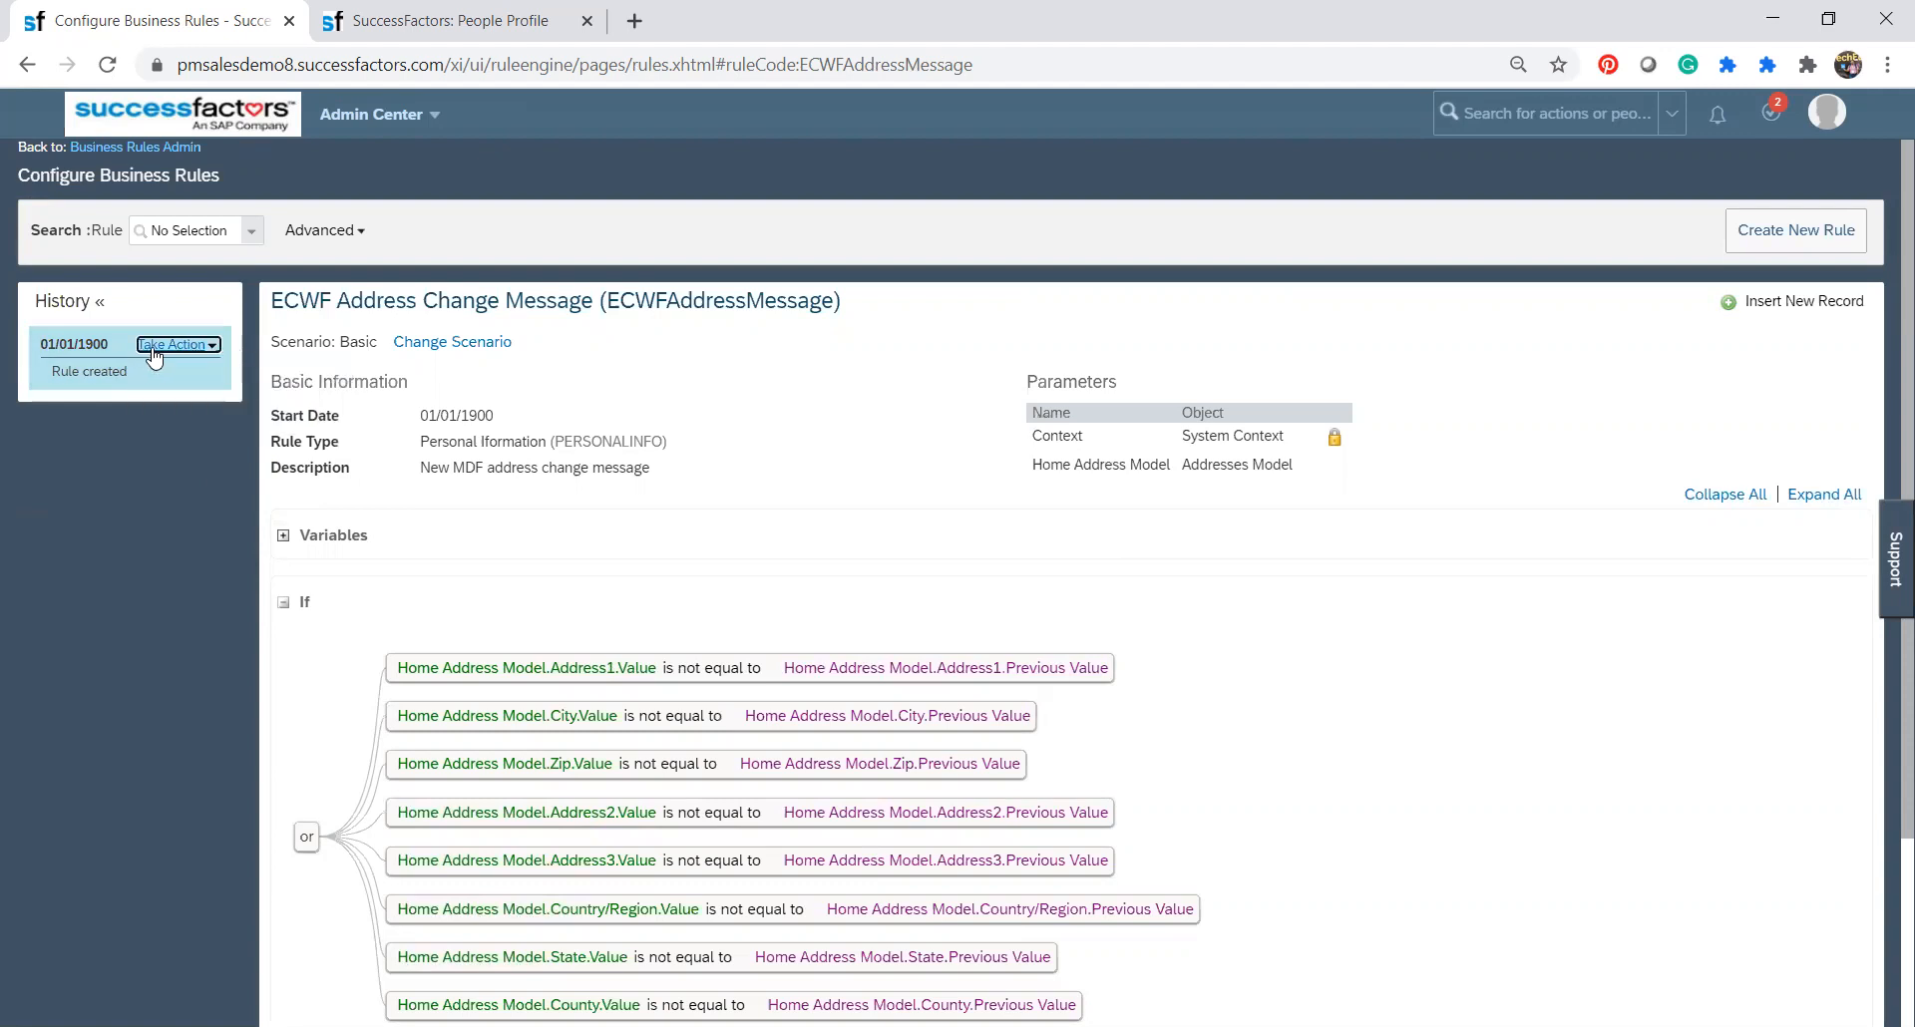
click(188, 347)
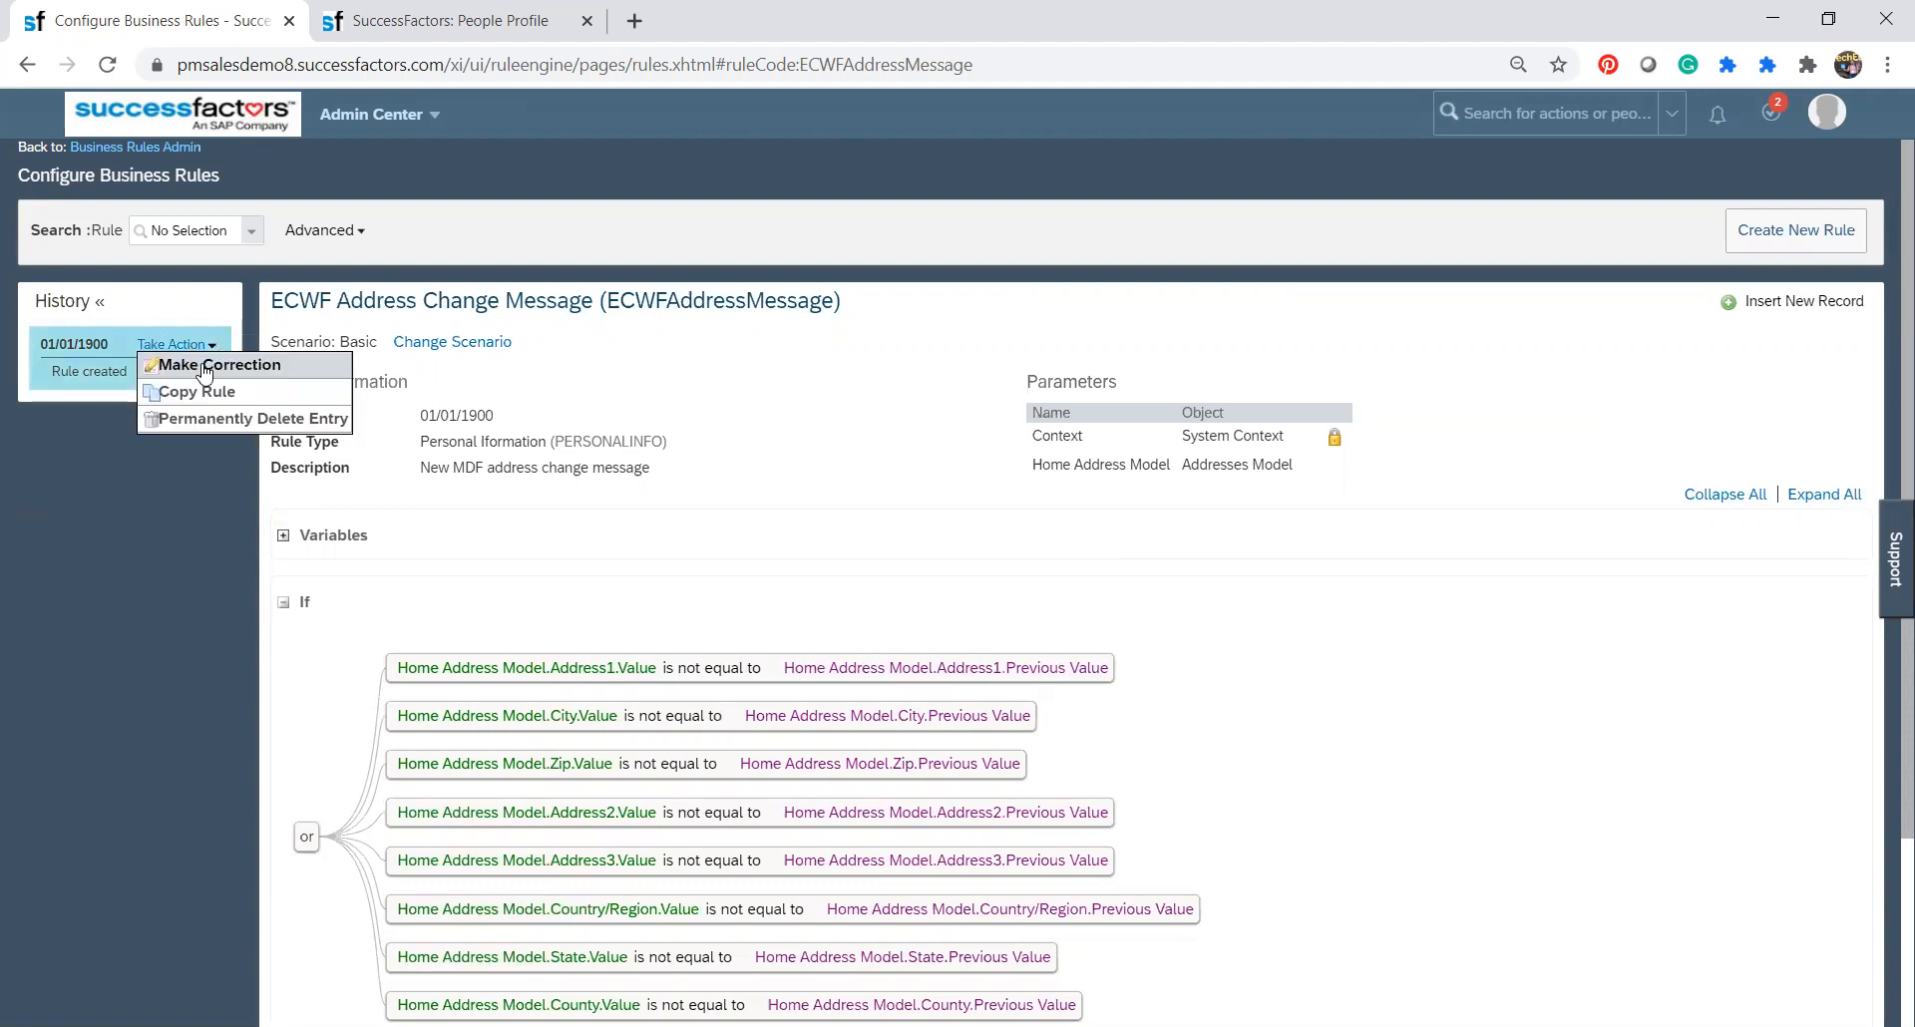
click(207, 371)
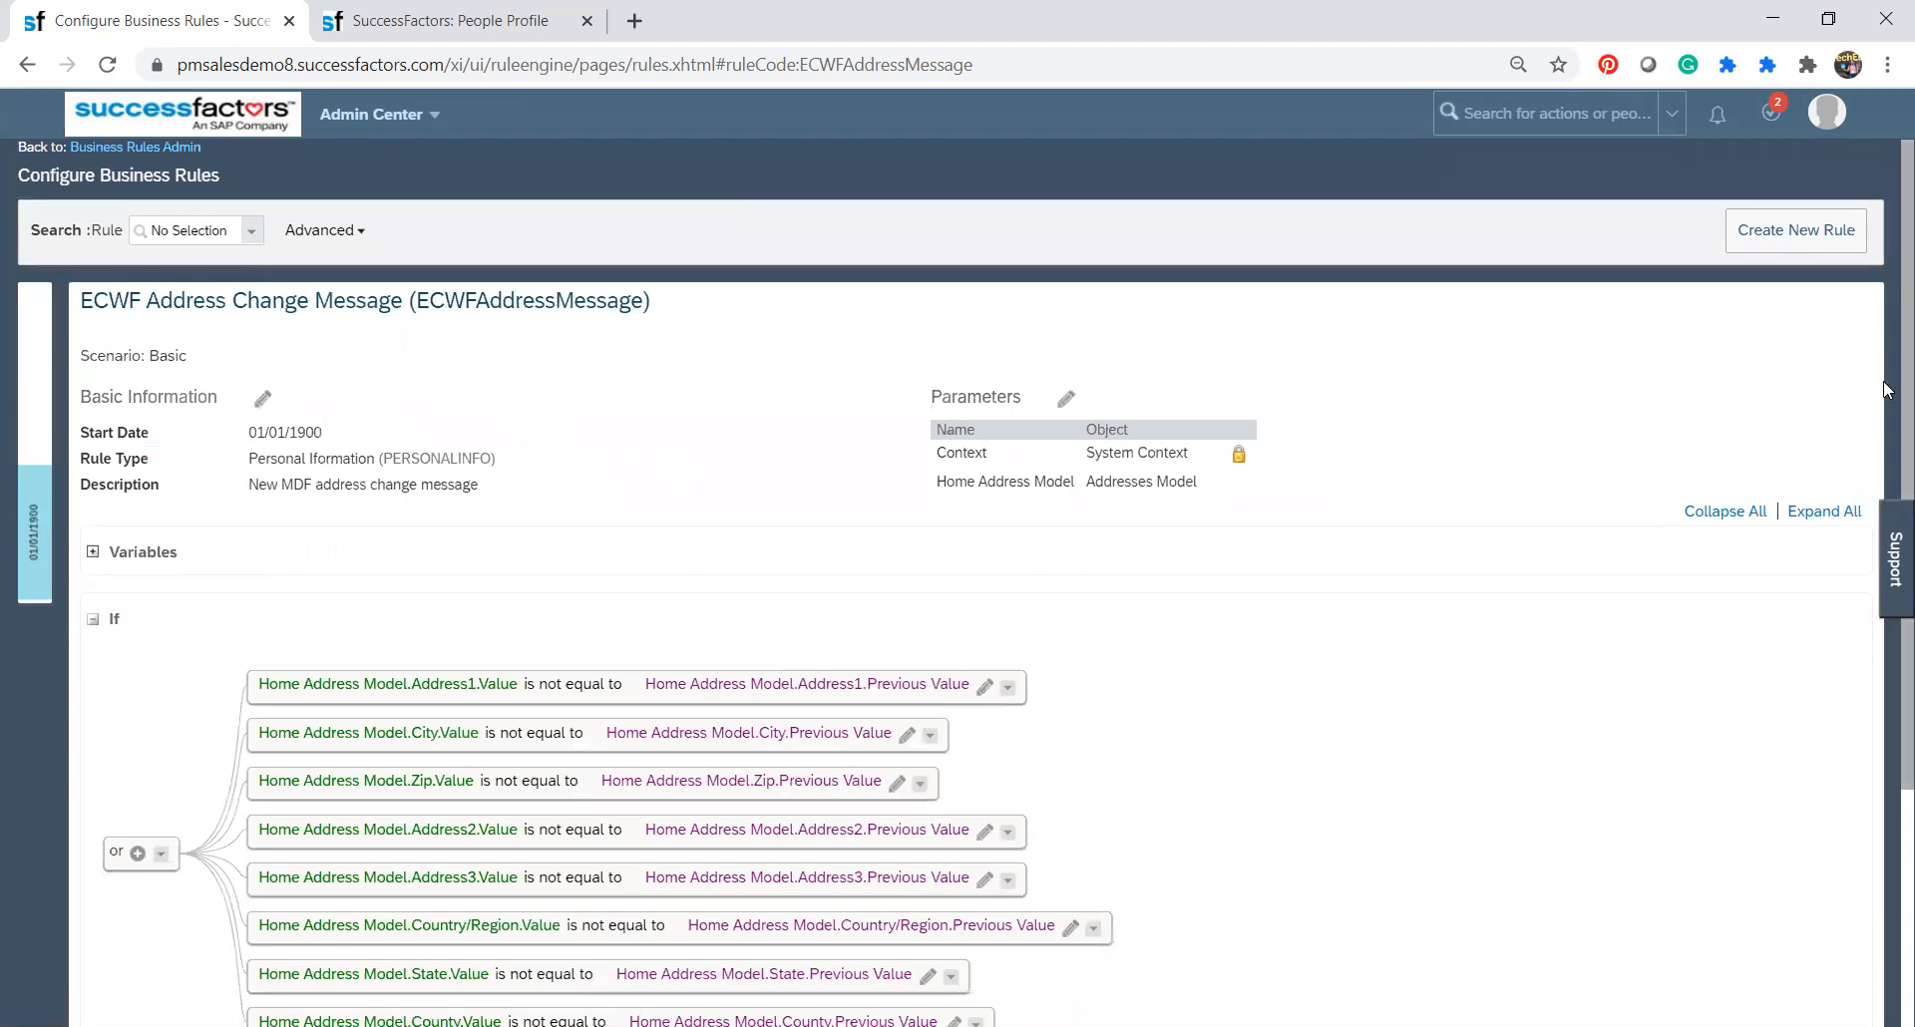
Examine the options for adding an expression, Parent Or or Parent And to the Address1 condition.
scroll(1885, 683, down, 3)
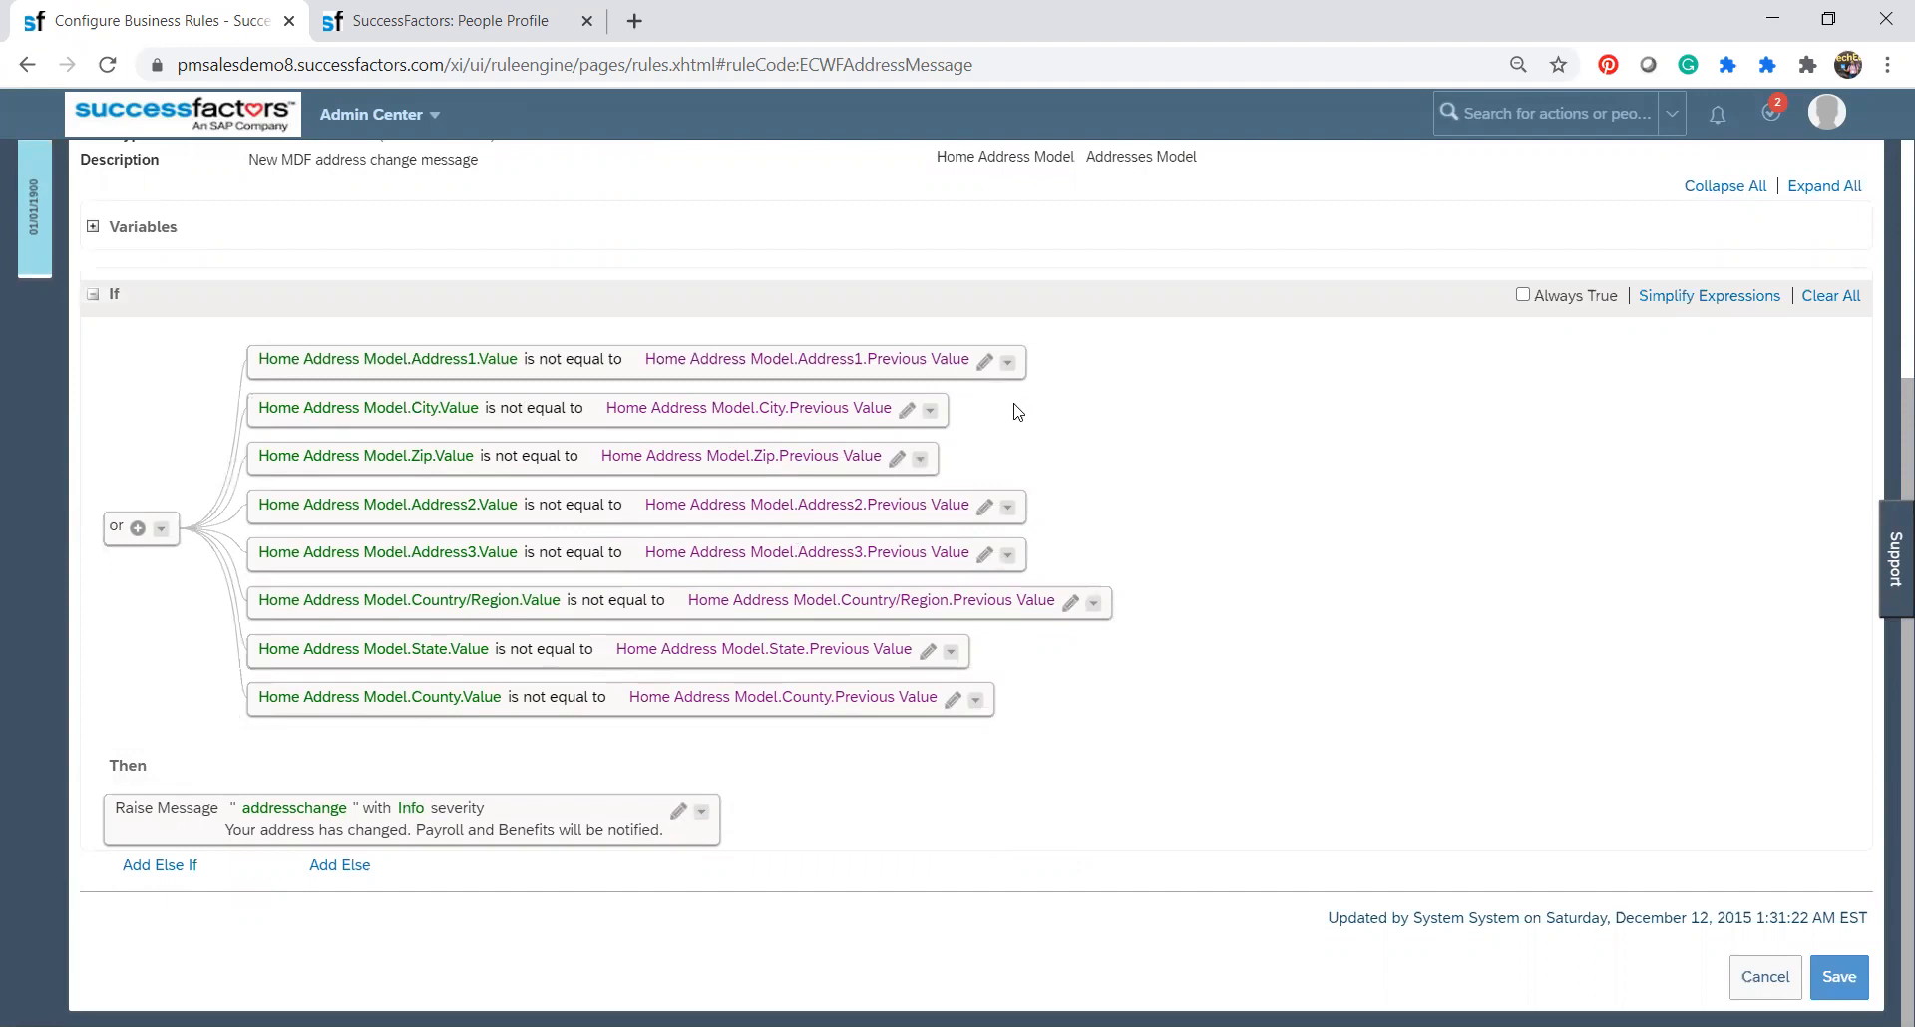
click(1008, 362)
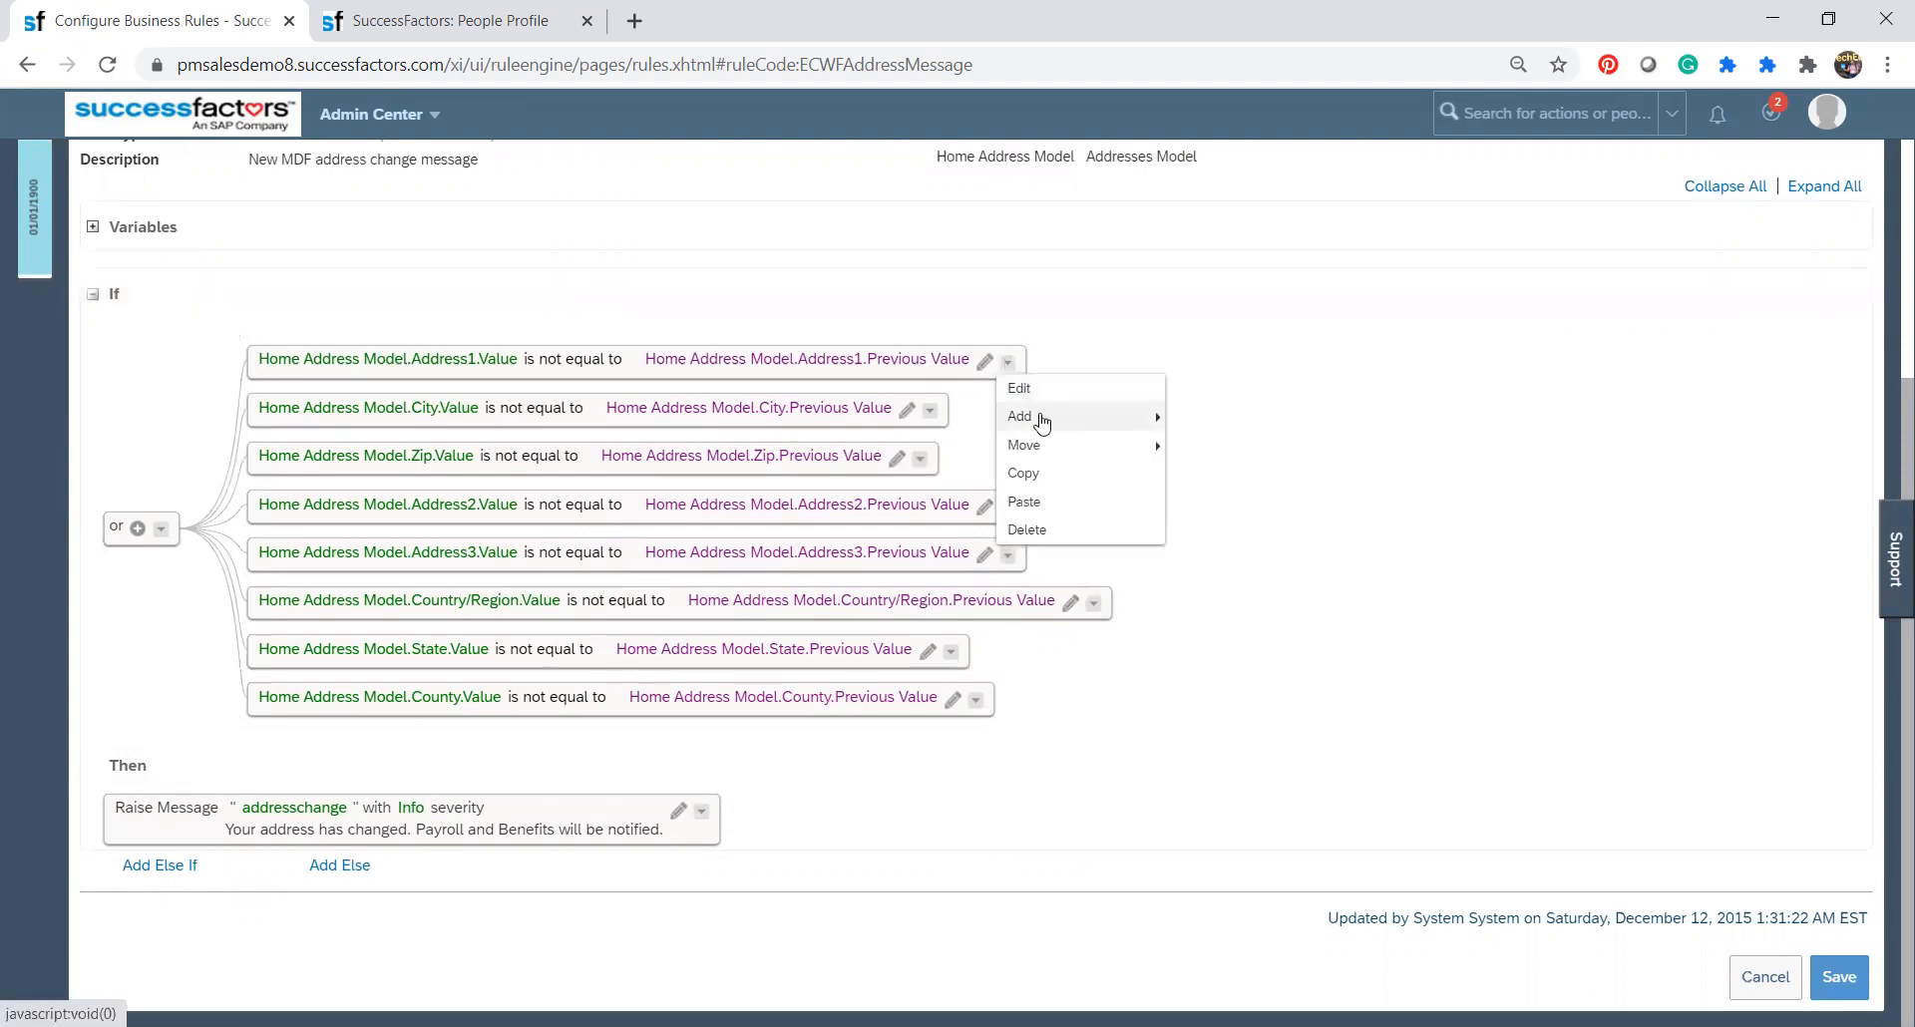
mouse_move(1043, 419)
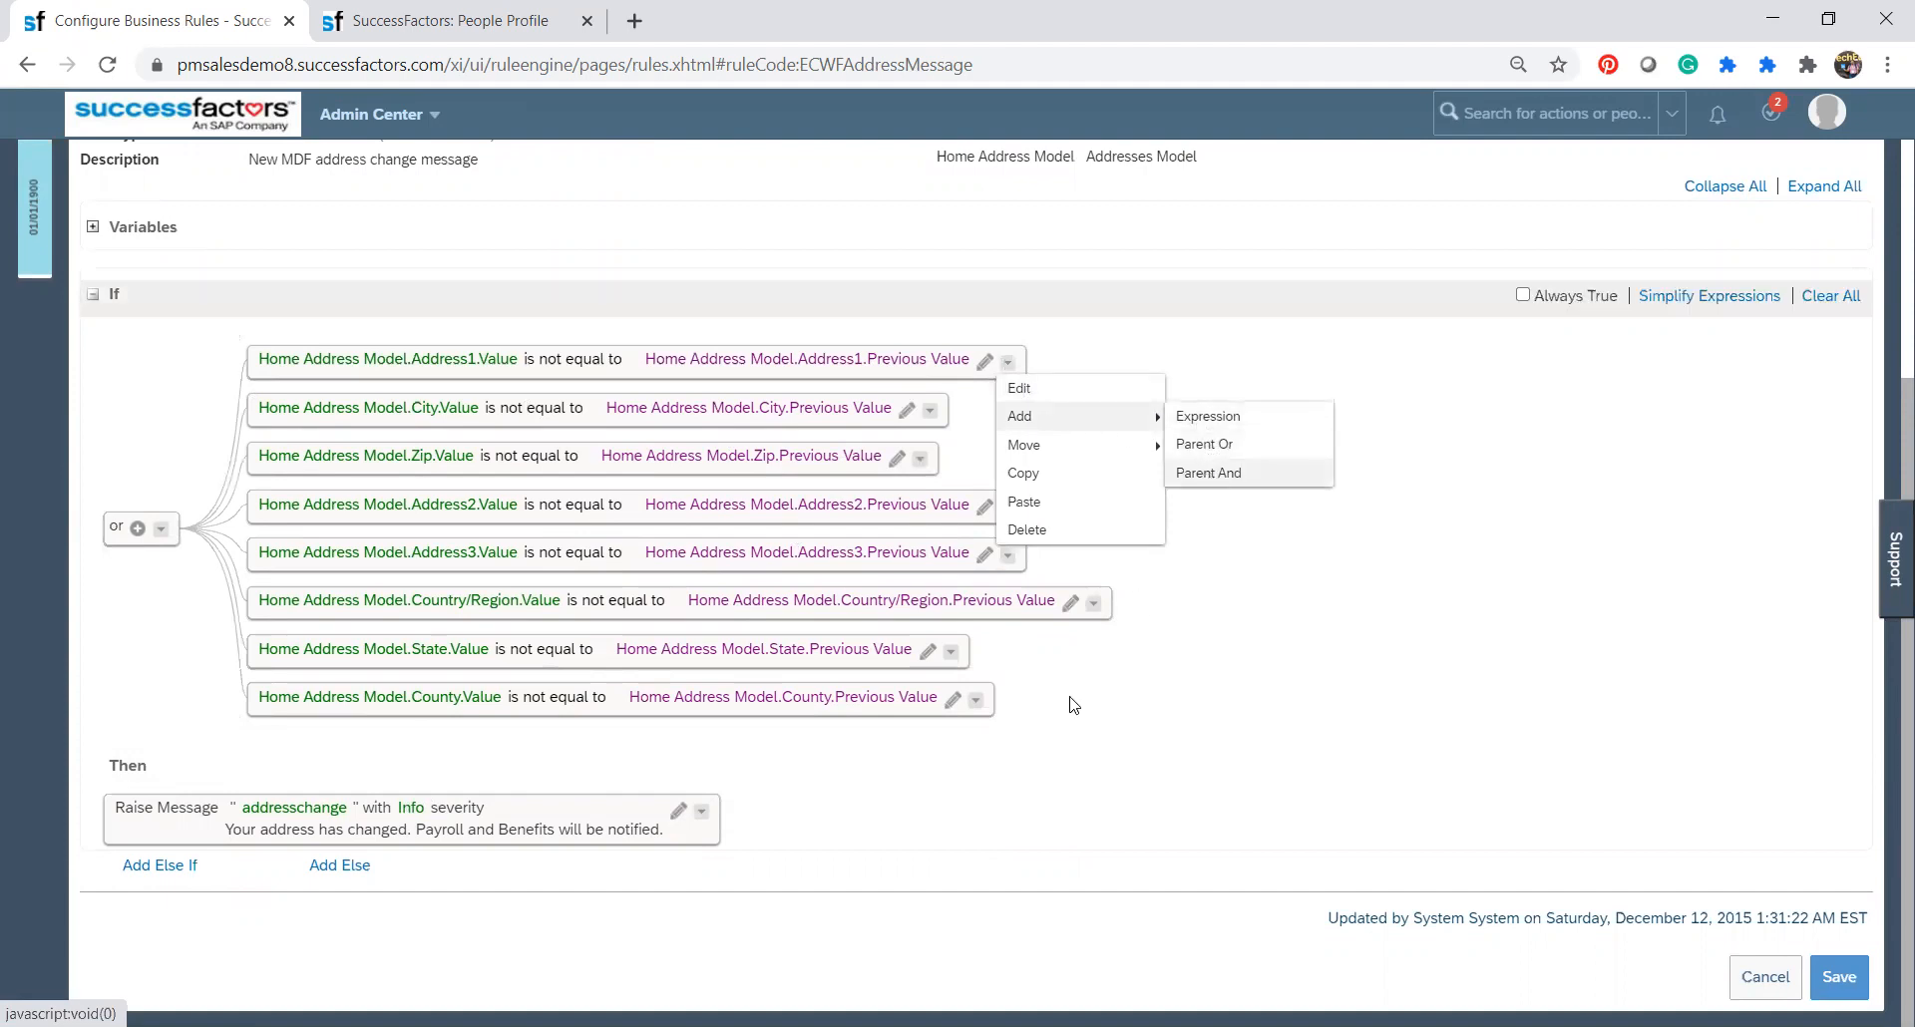
click(1050, 761)
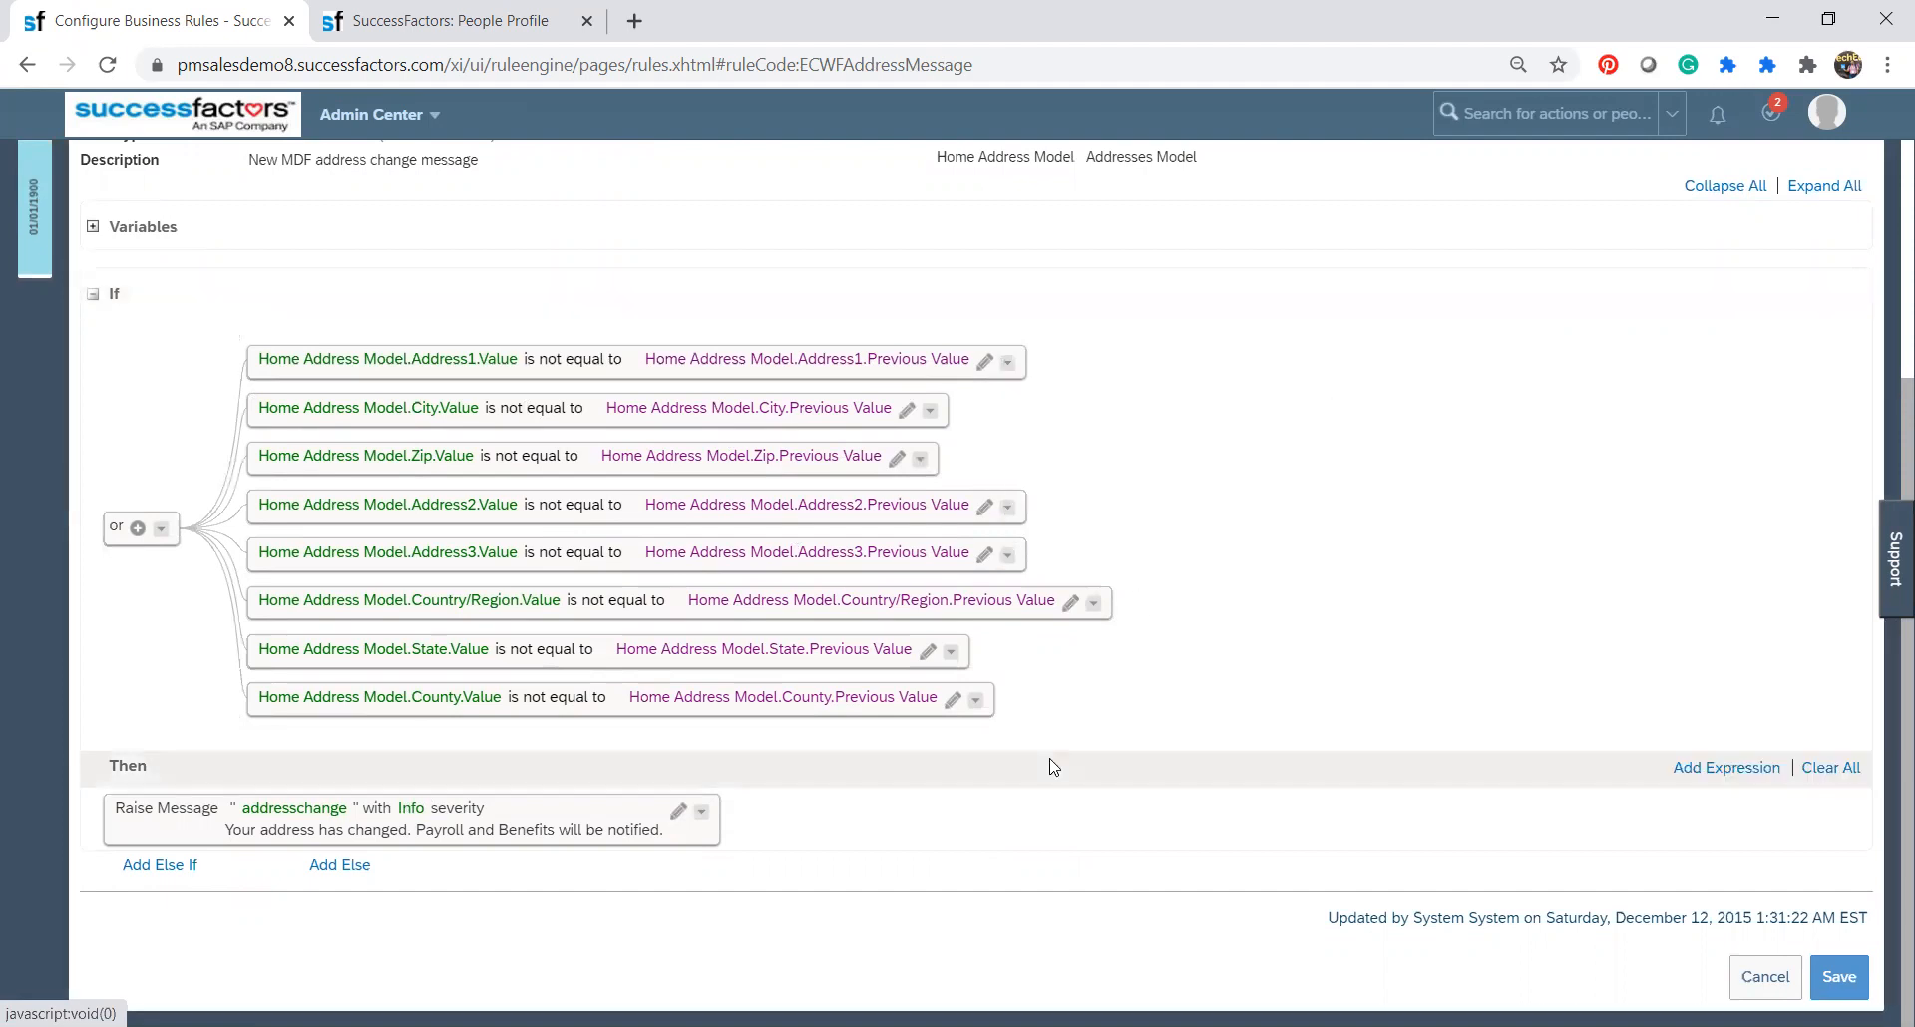
Open the State condition for editing and browse the model fields, context and functions offered for its first operand.
click(927, 651)
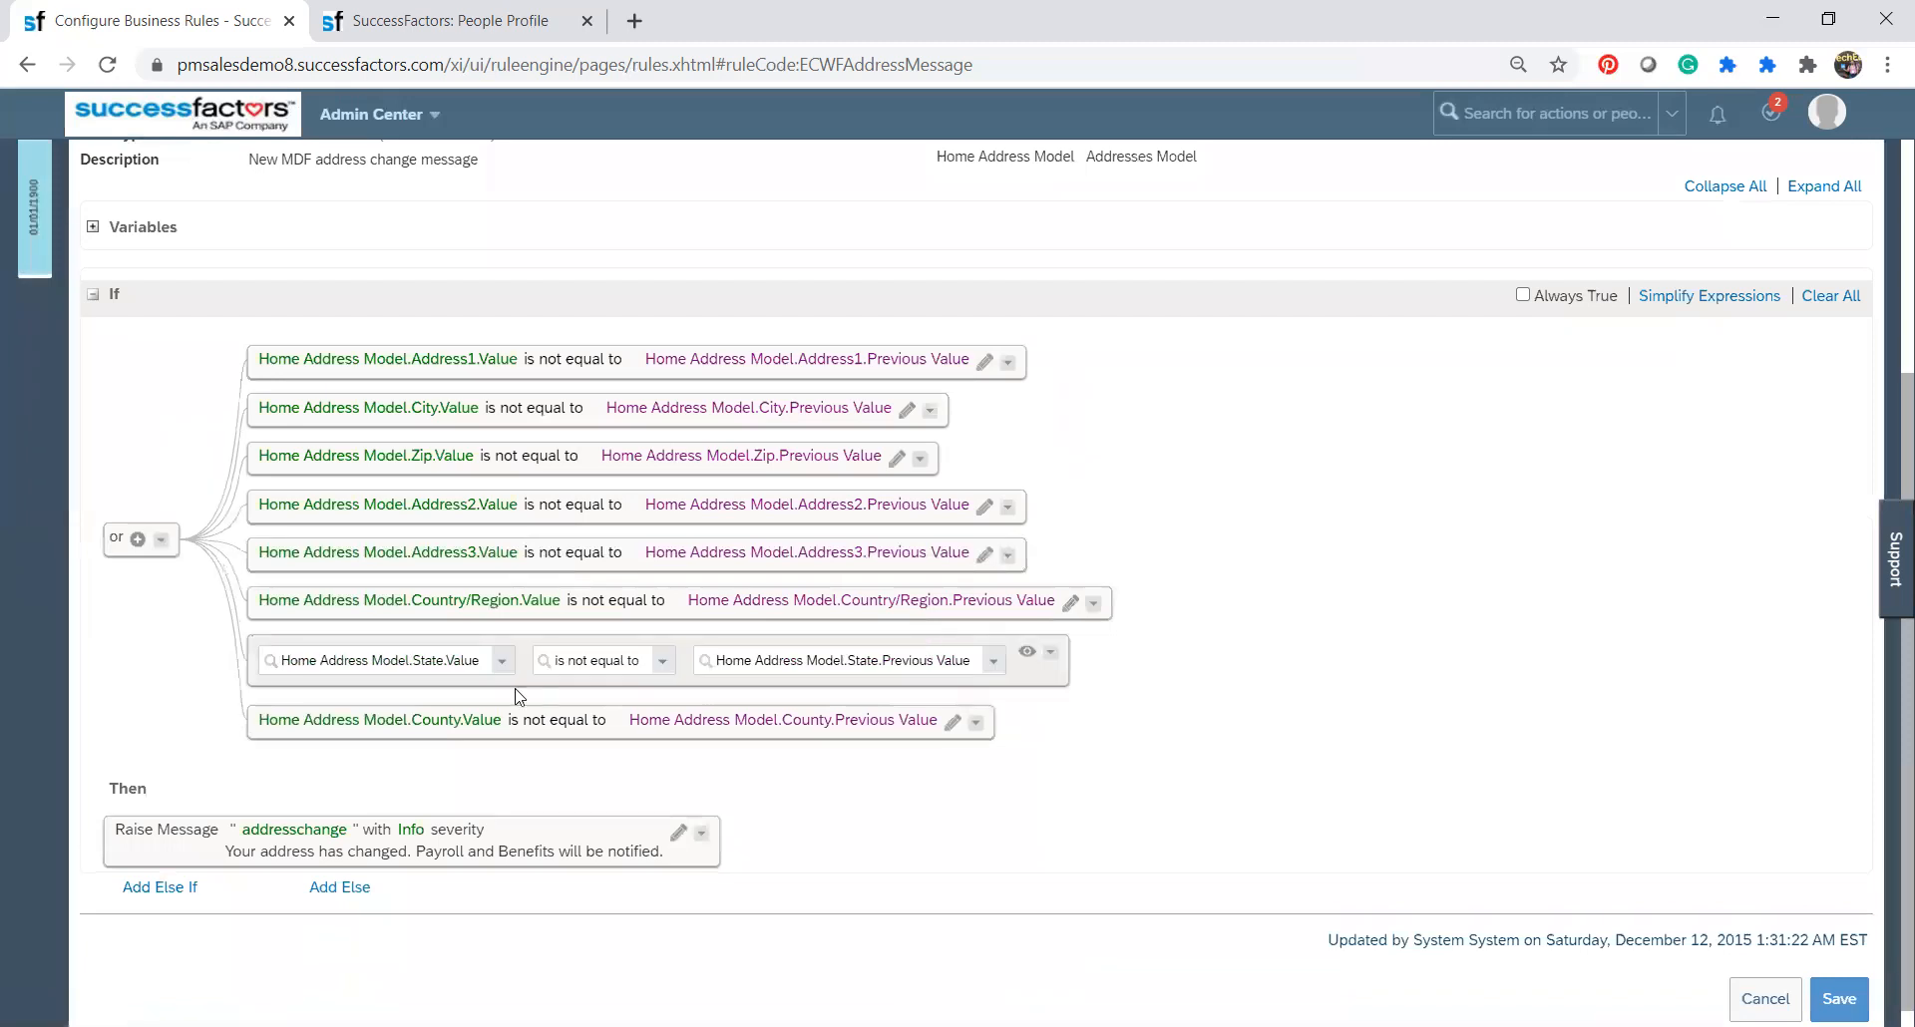
click(283, 662)
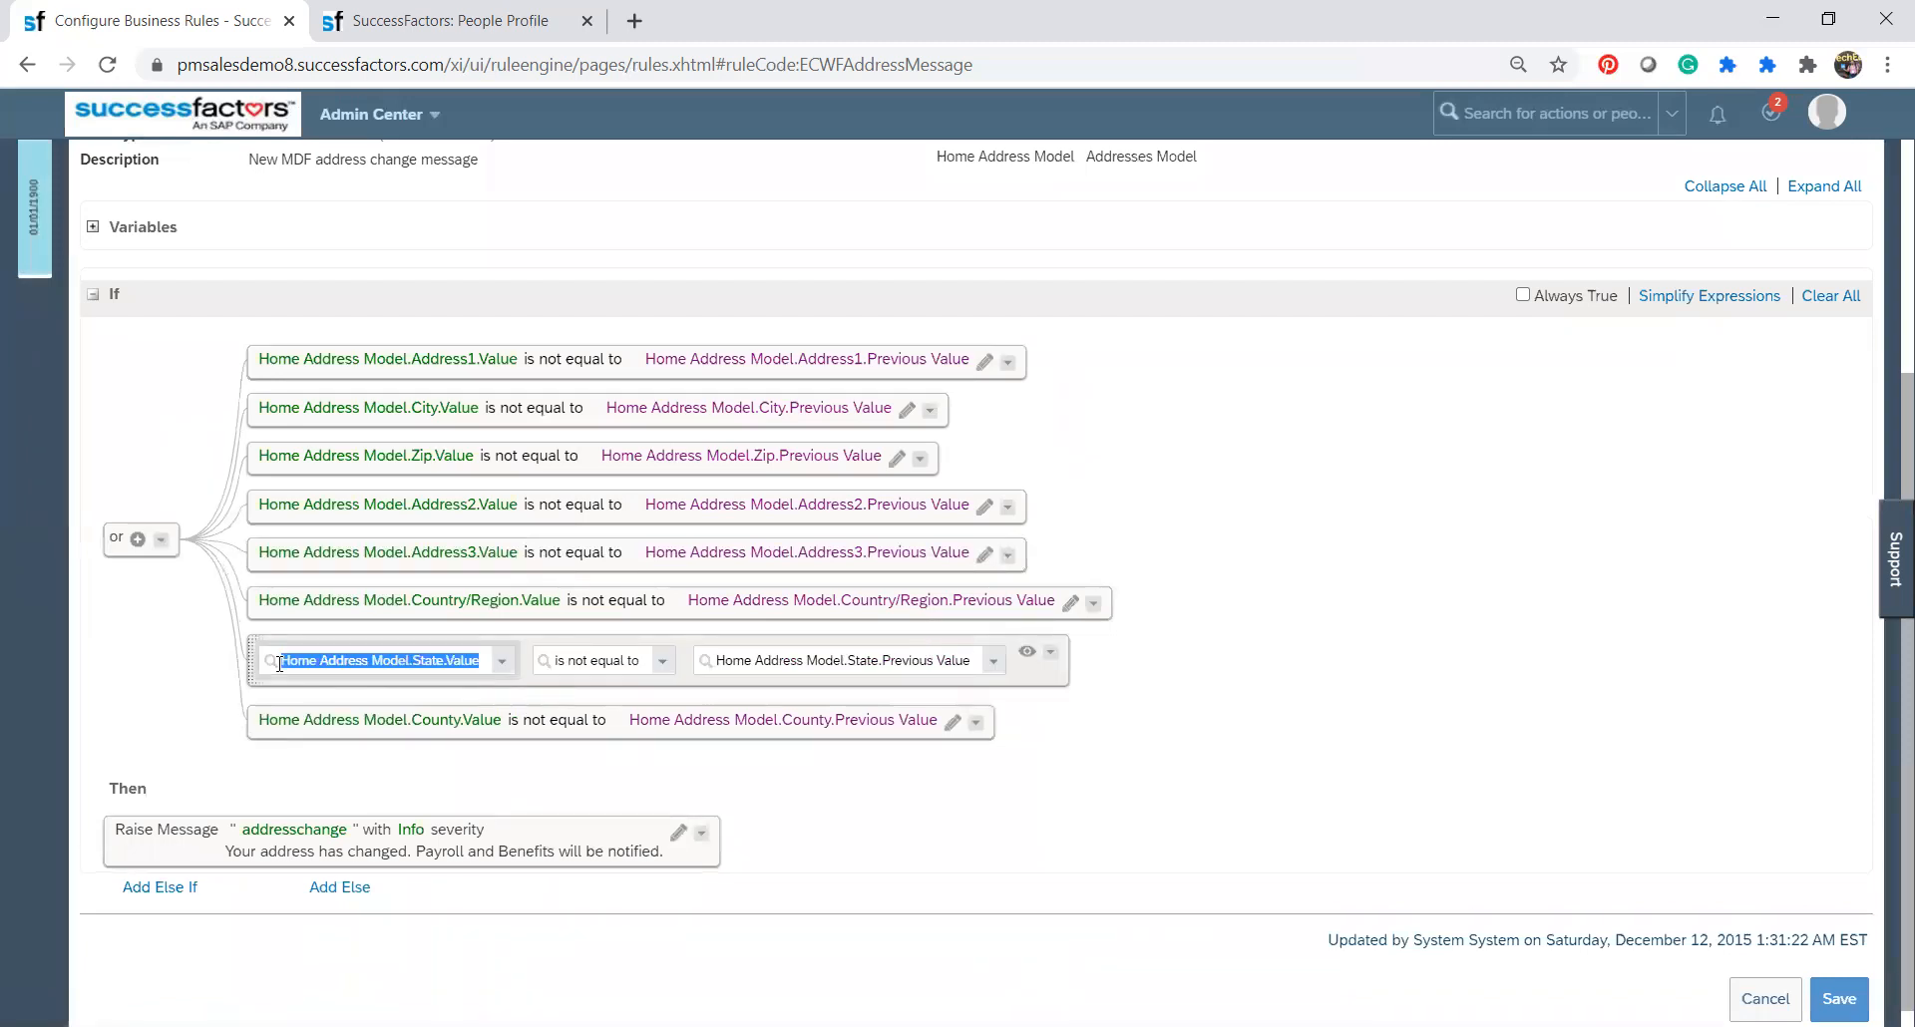
click(505, 667)
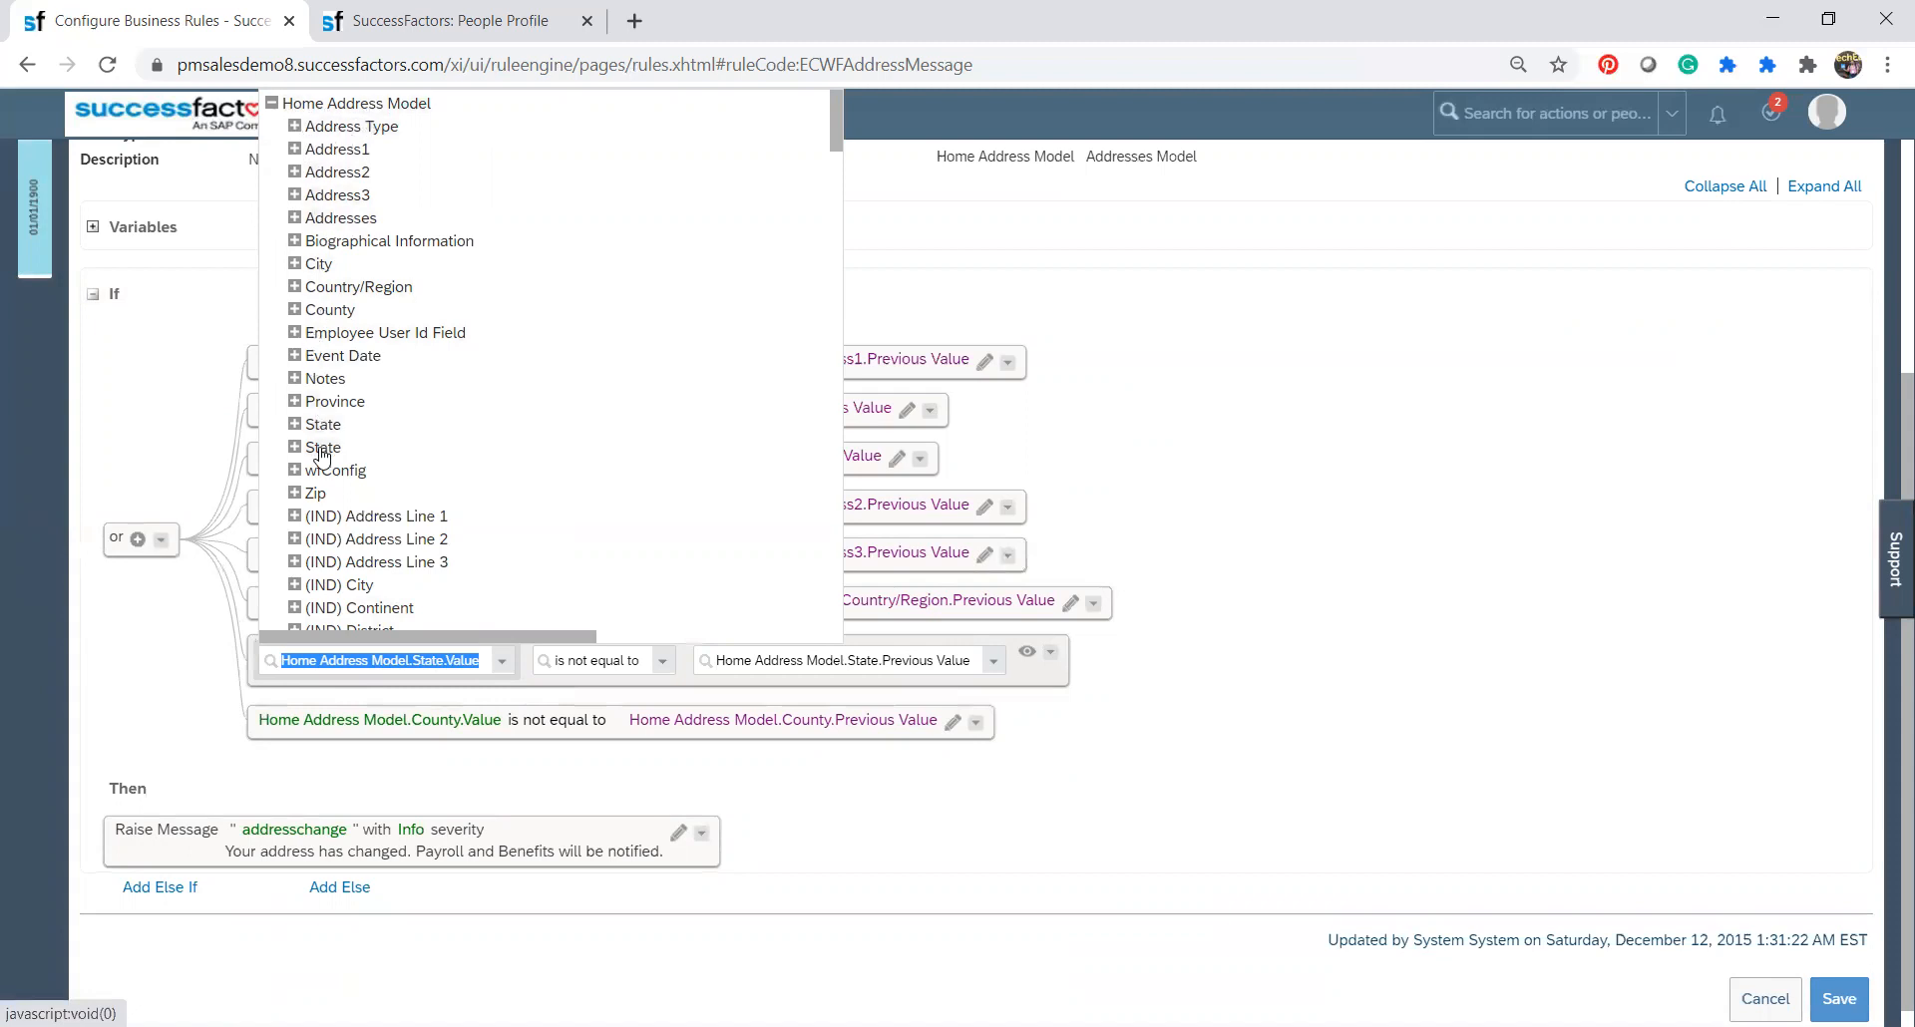
click(272, 104)
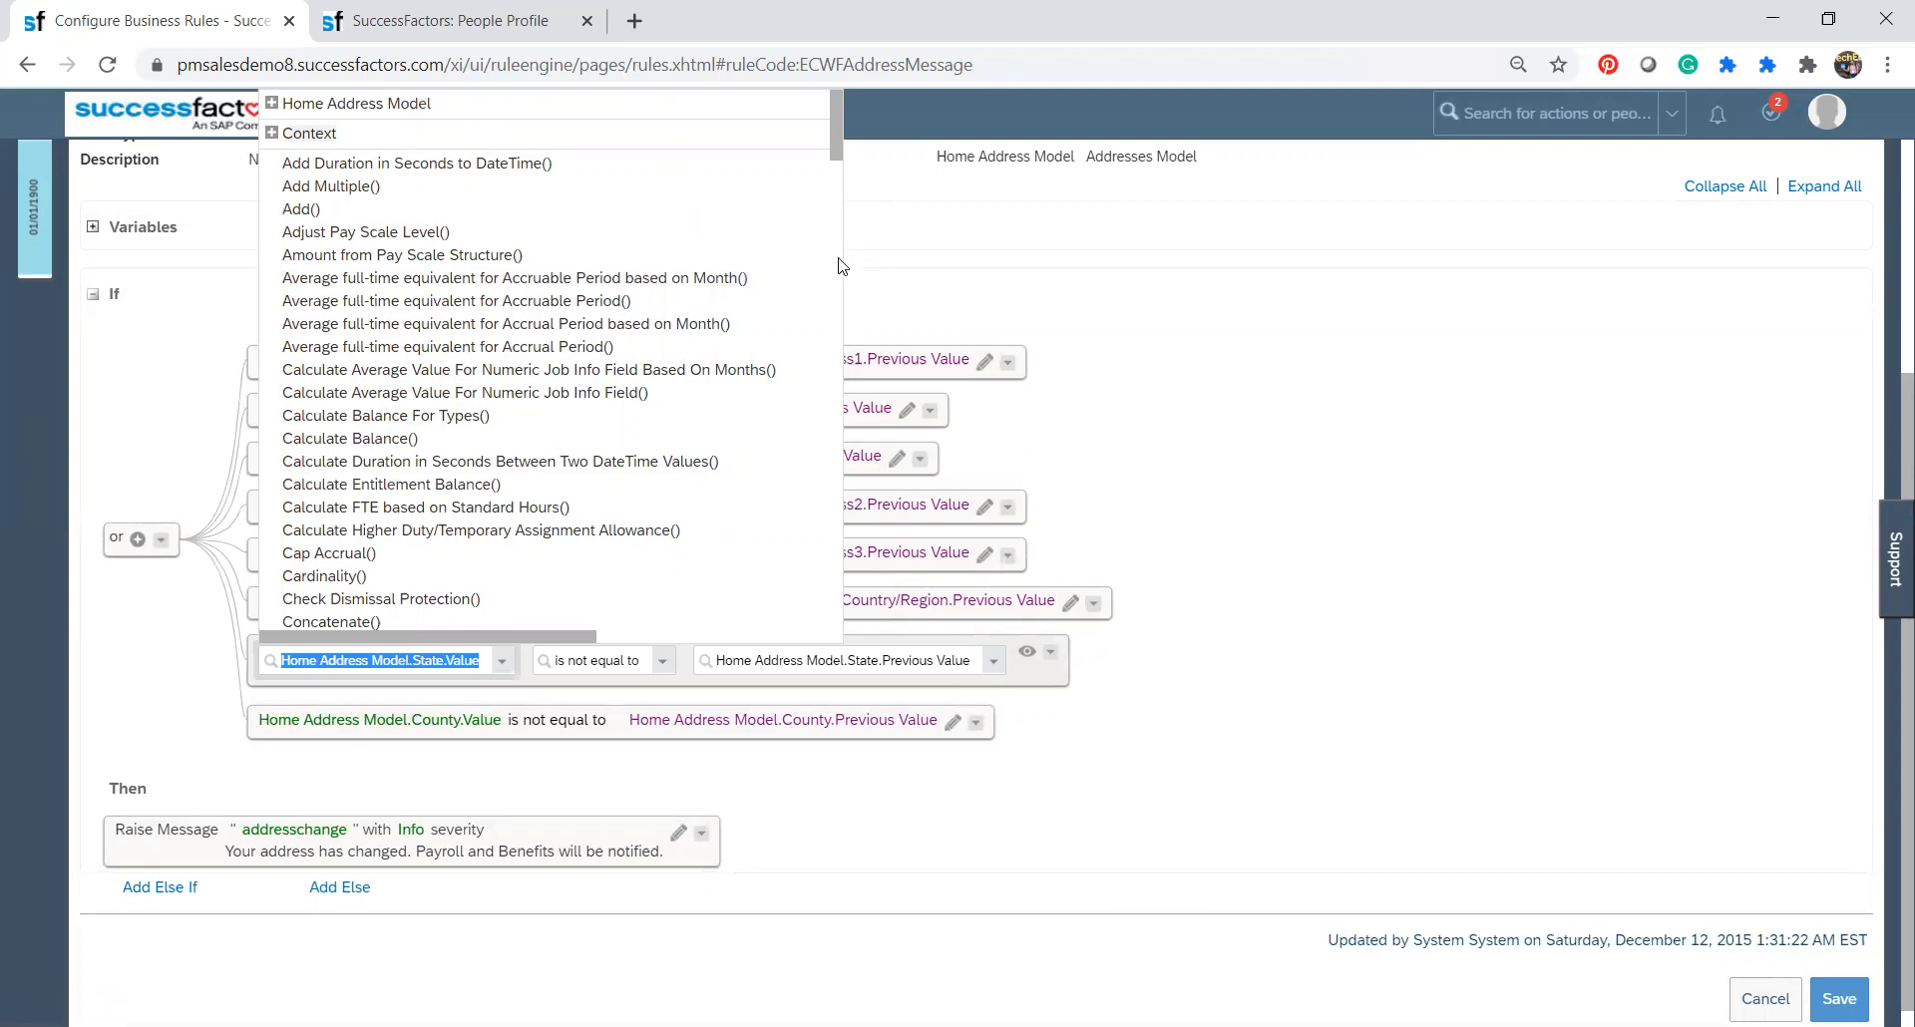
scroll(838, 267, down, 10)
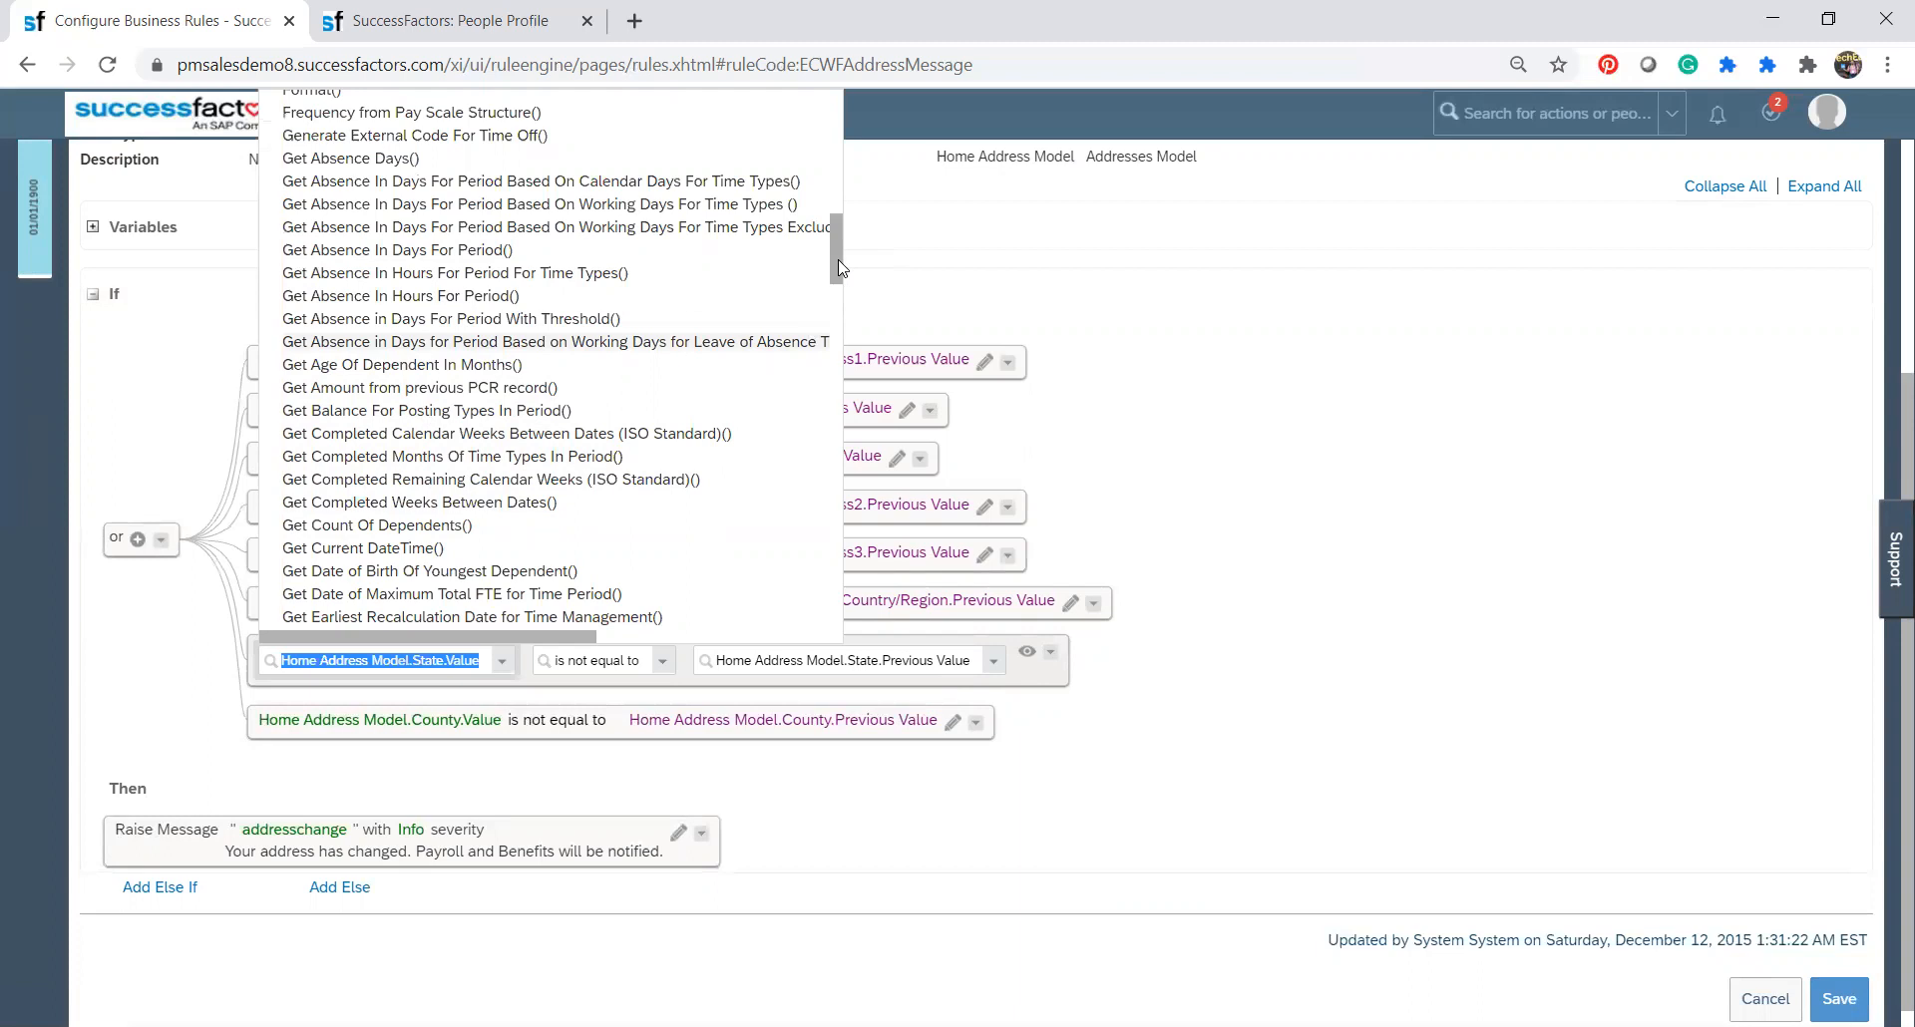
drag(838, 260, 860, 120)
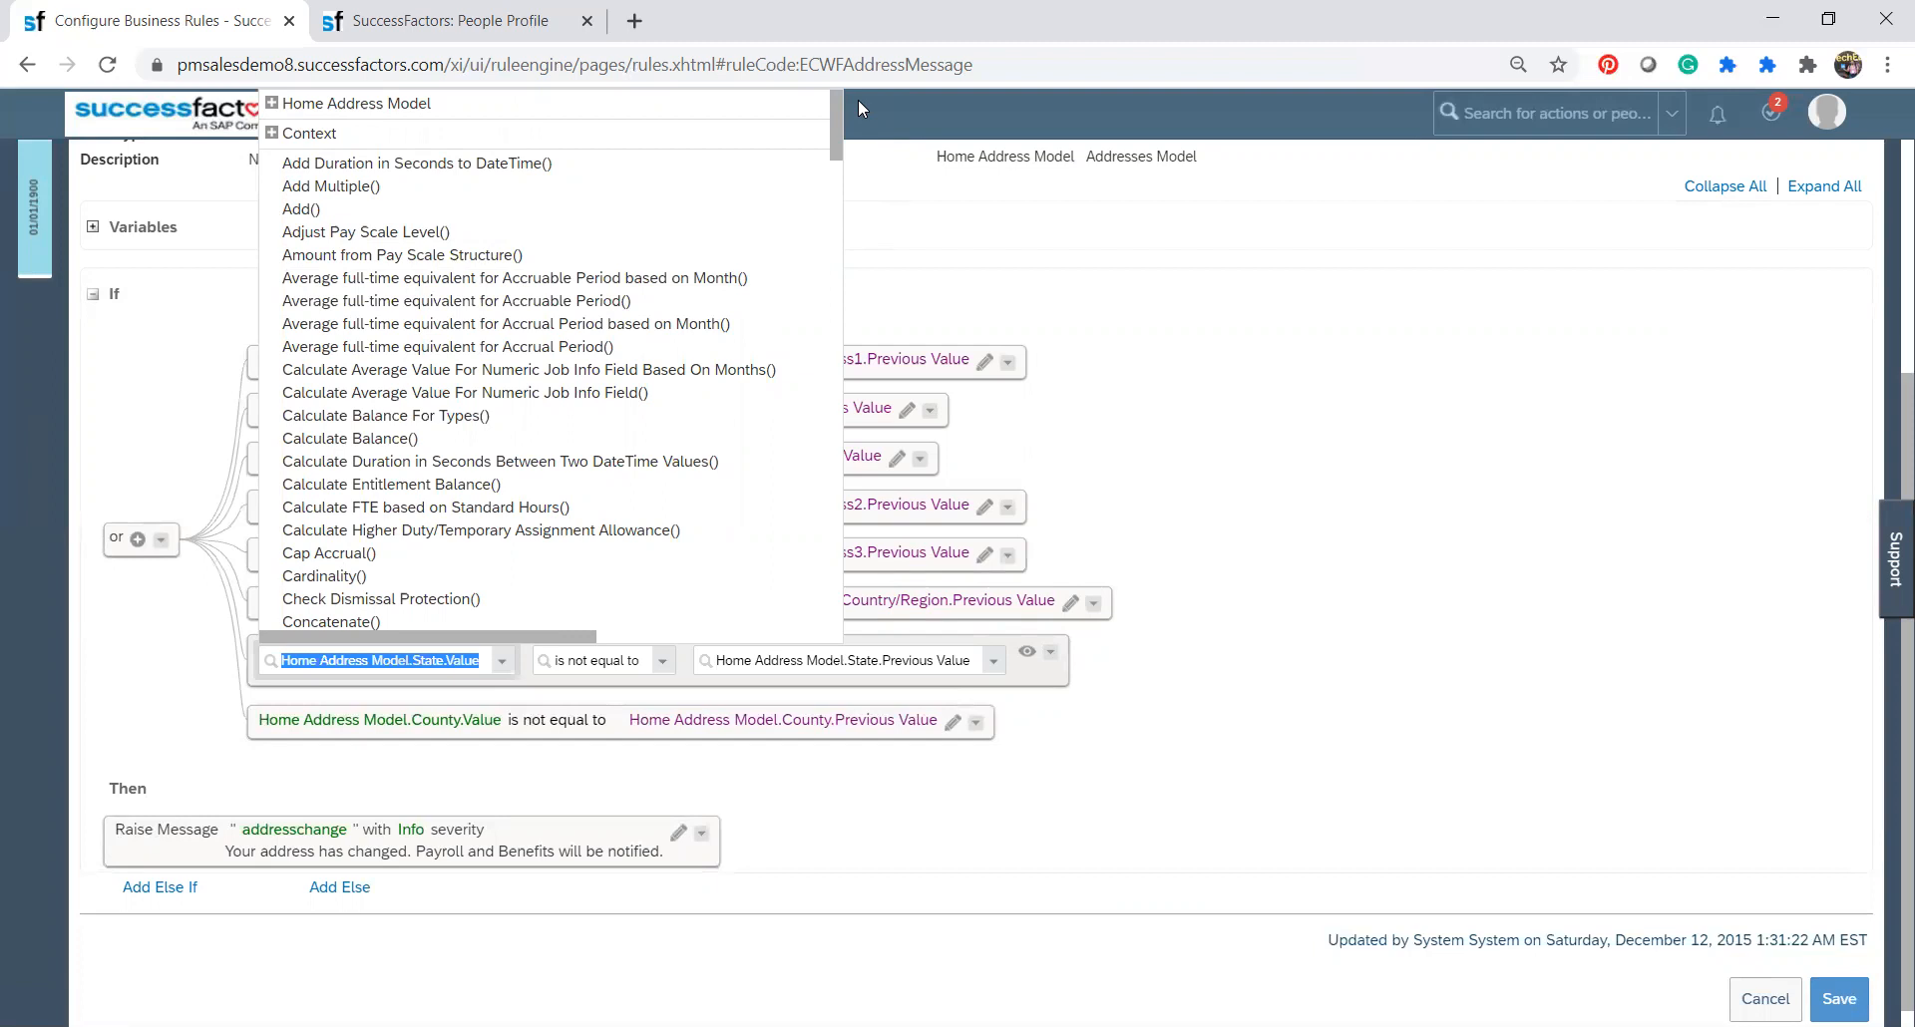
click(1175, 633)
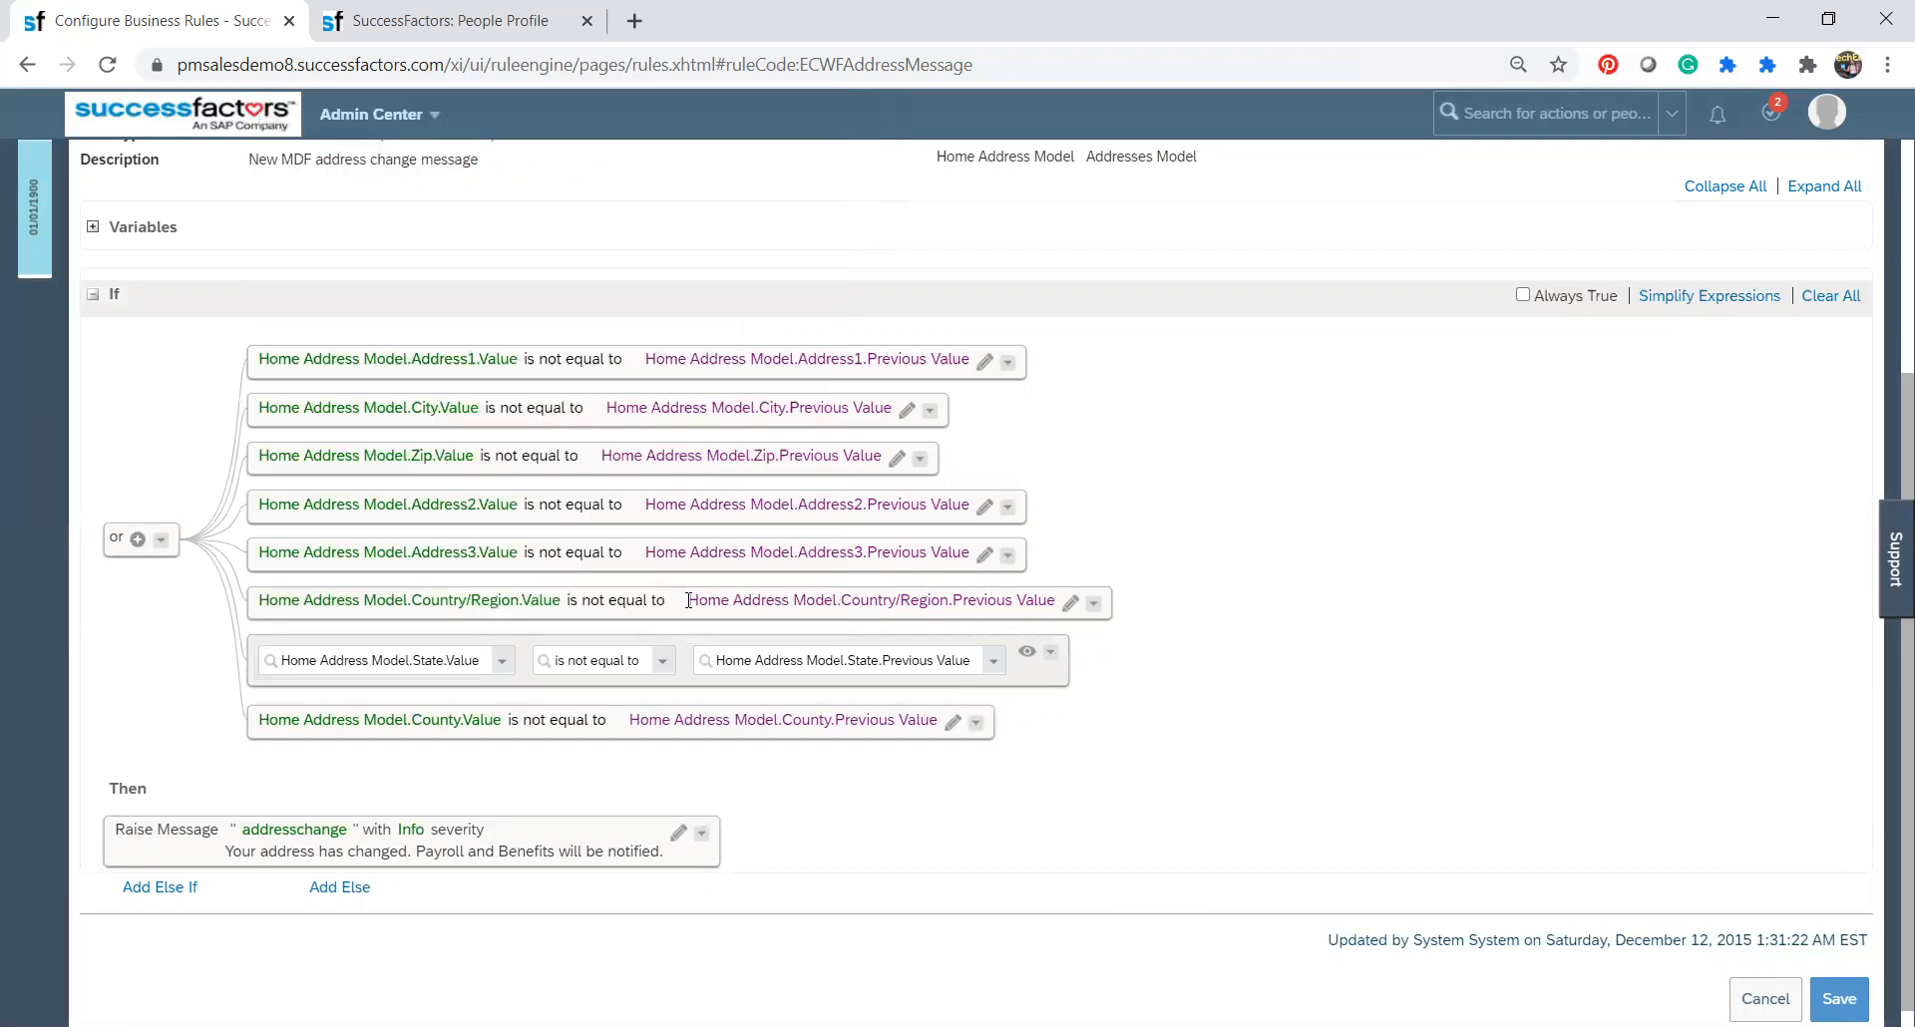
Review the comparison values offered for the State condition, and cancel the correction without saving.
click(992, 666)
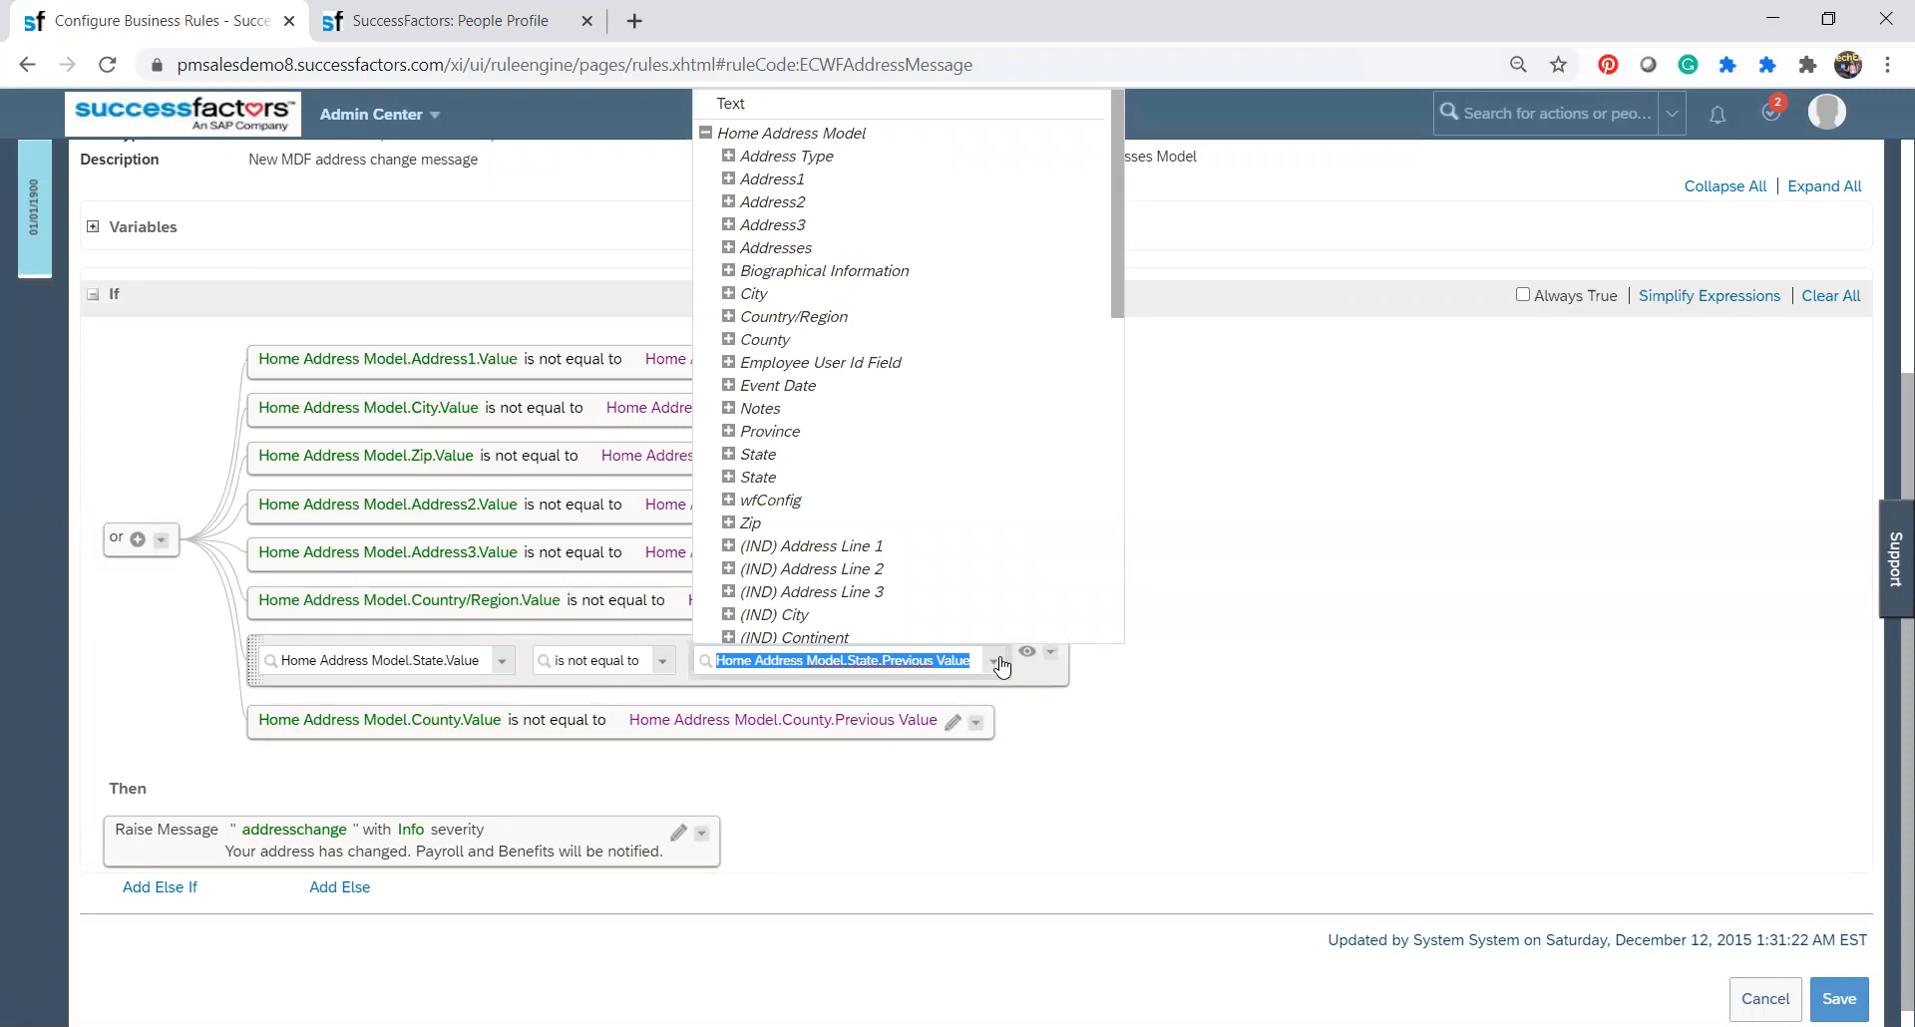
click(1079, 729)
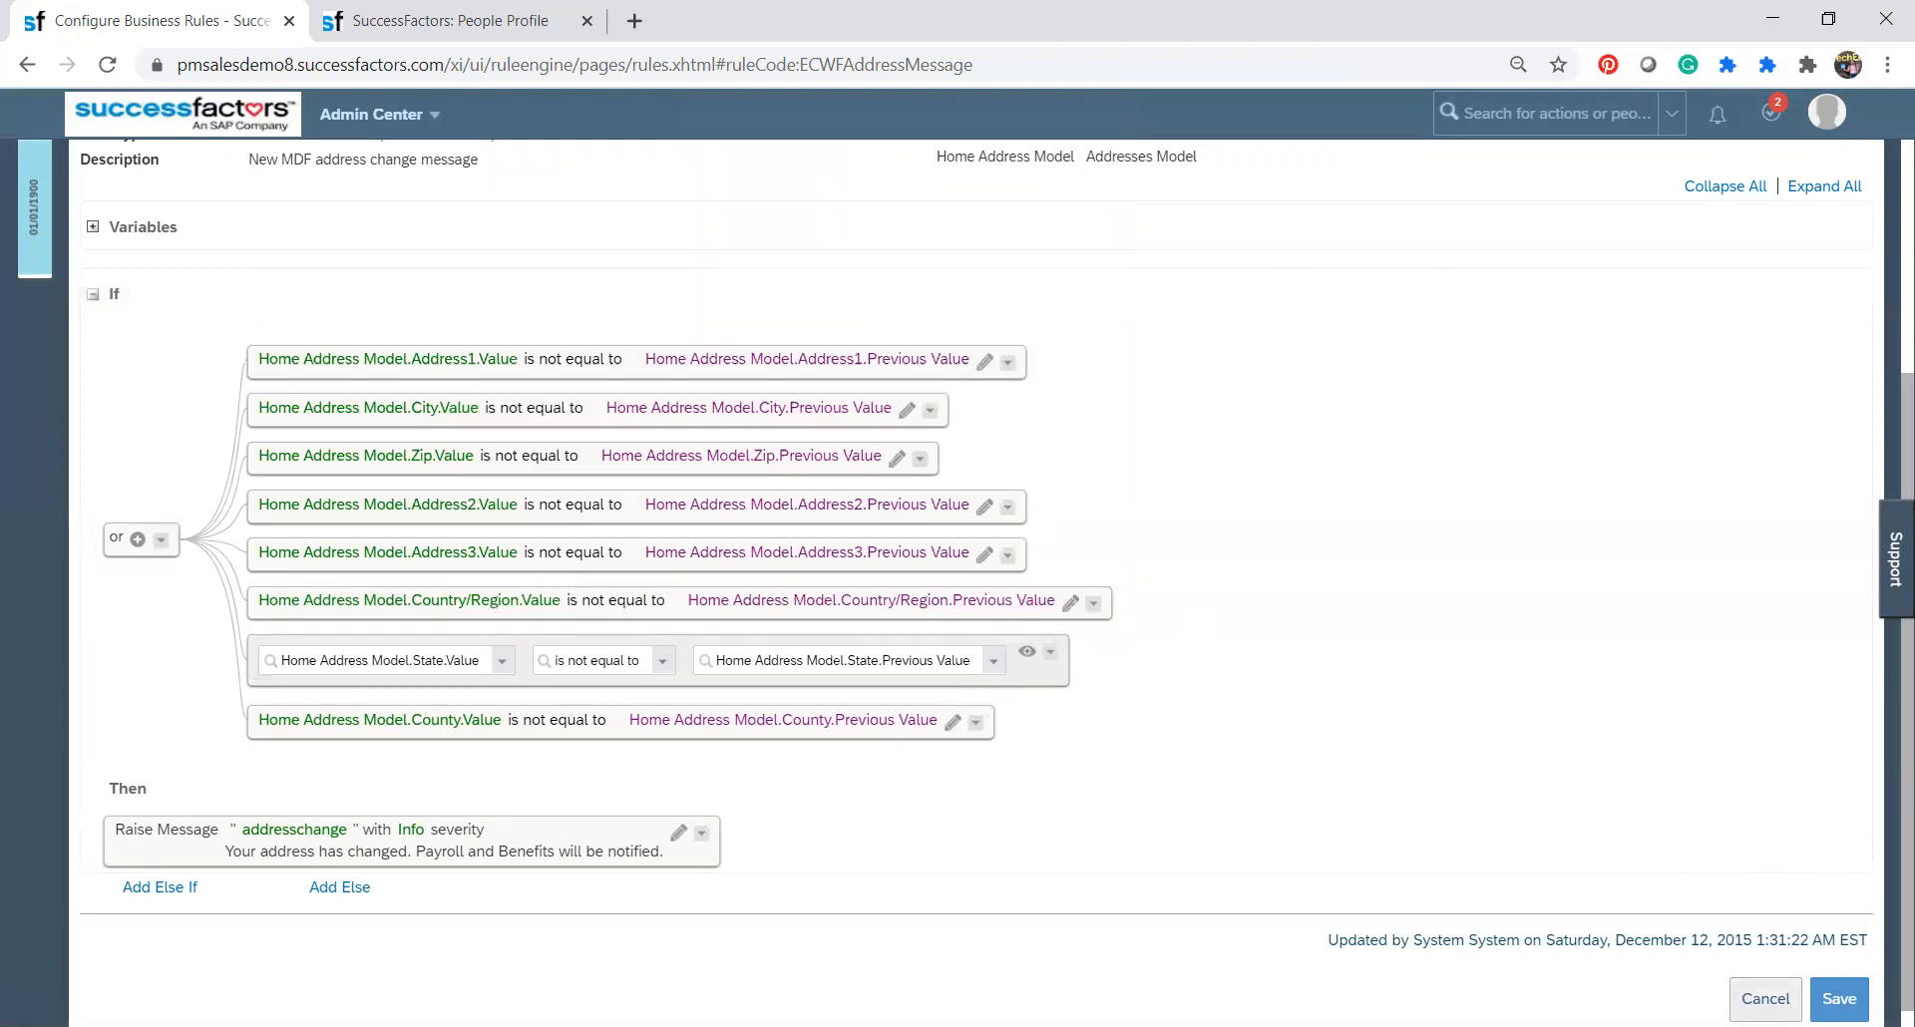
click(1765, 999)
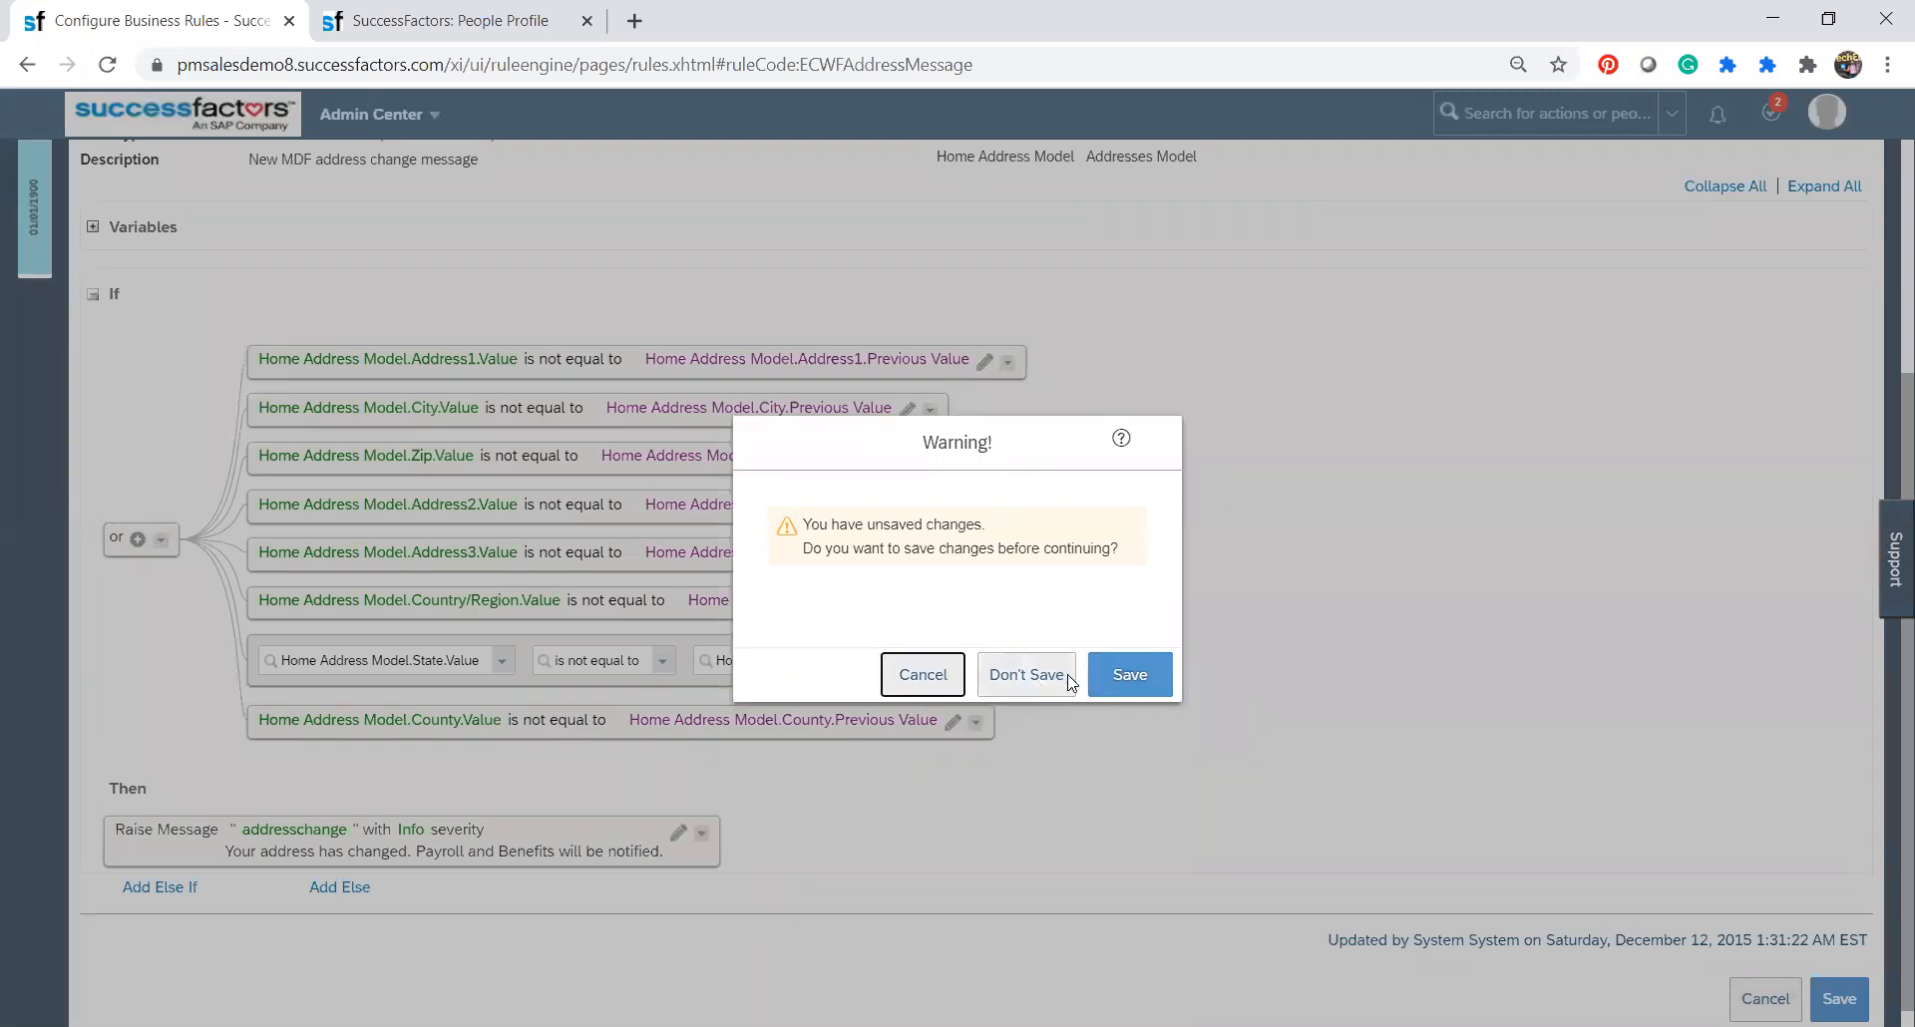
click(1027, 675)
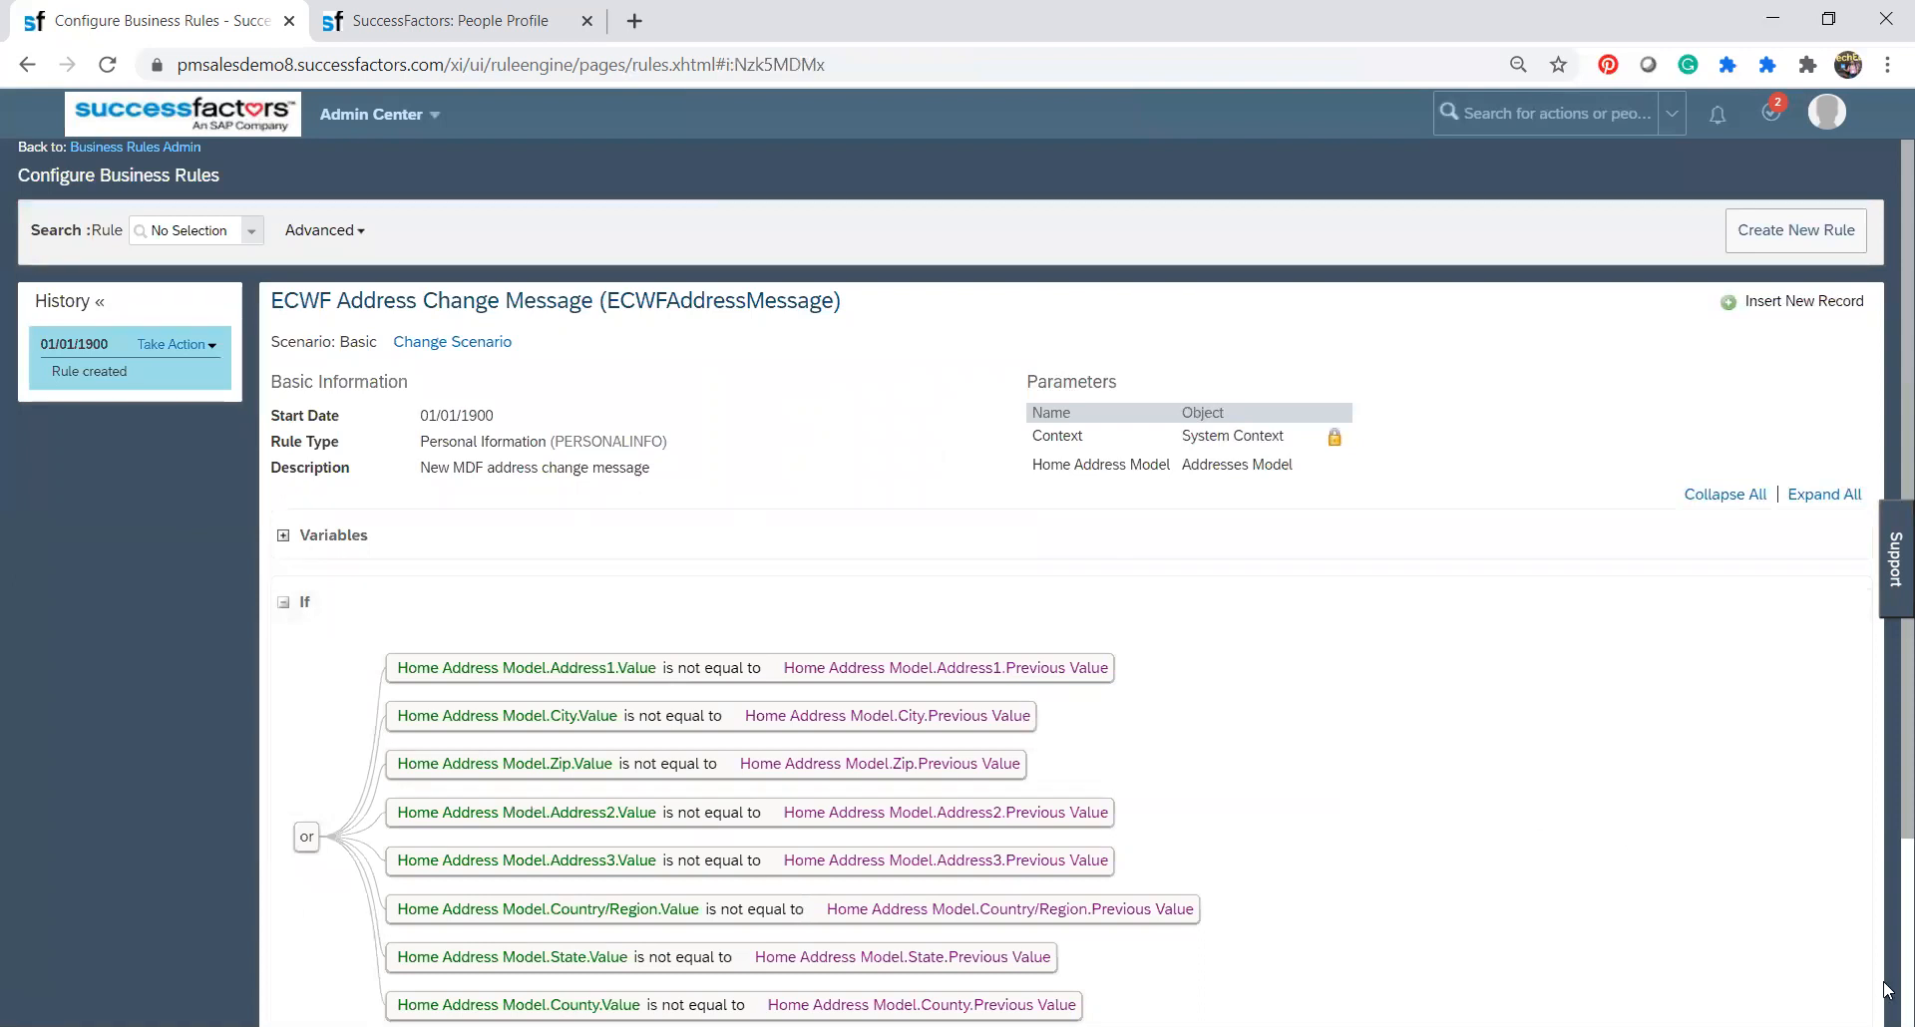
Reread the rule's conditions and message action, and check the advanced search's as-of date and the actions available for the record.
scroll(1885, 972, down, 2)
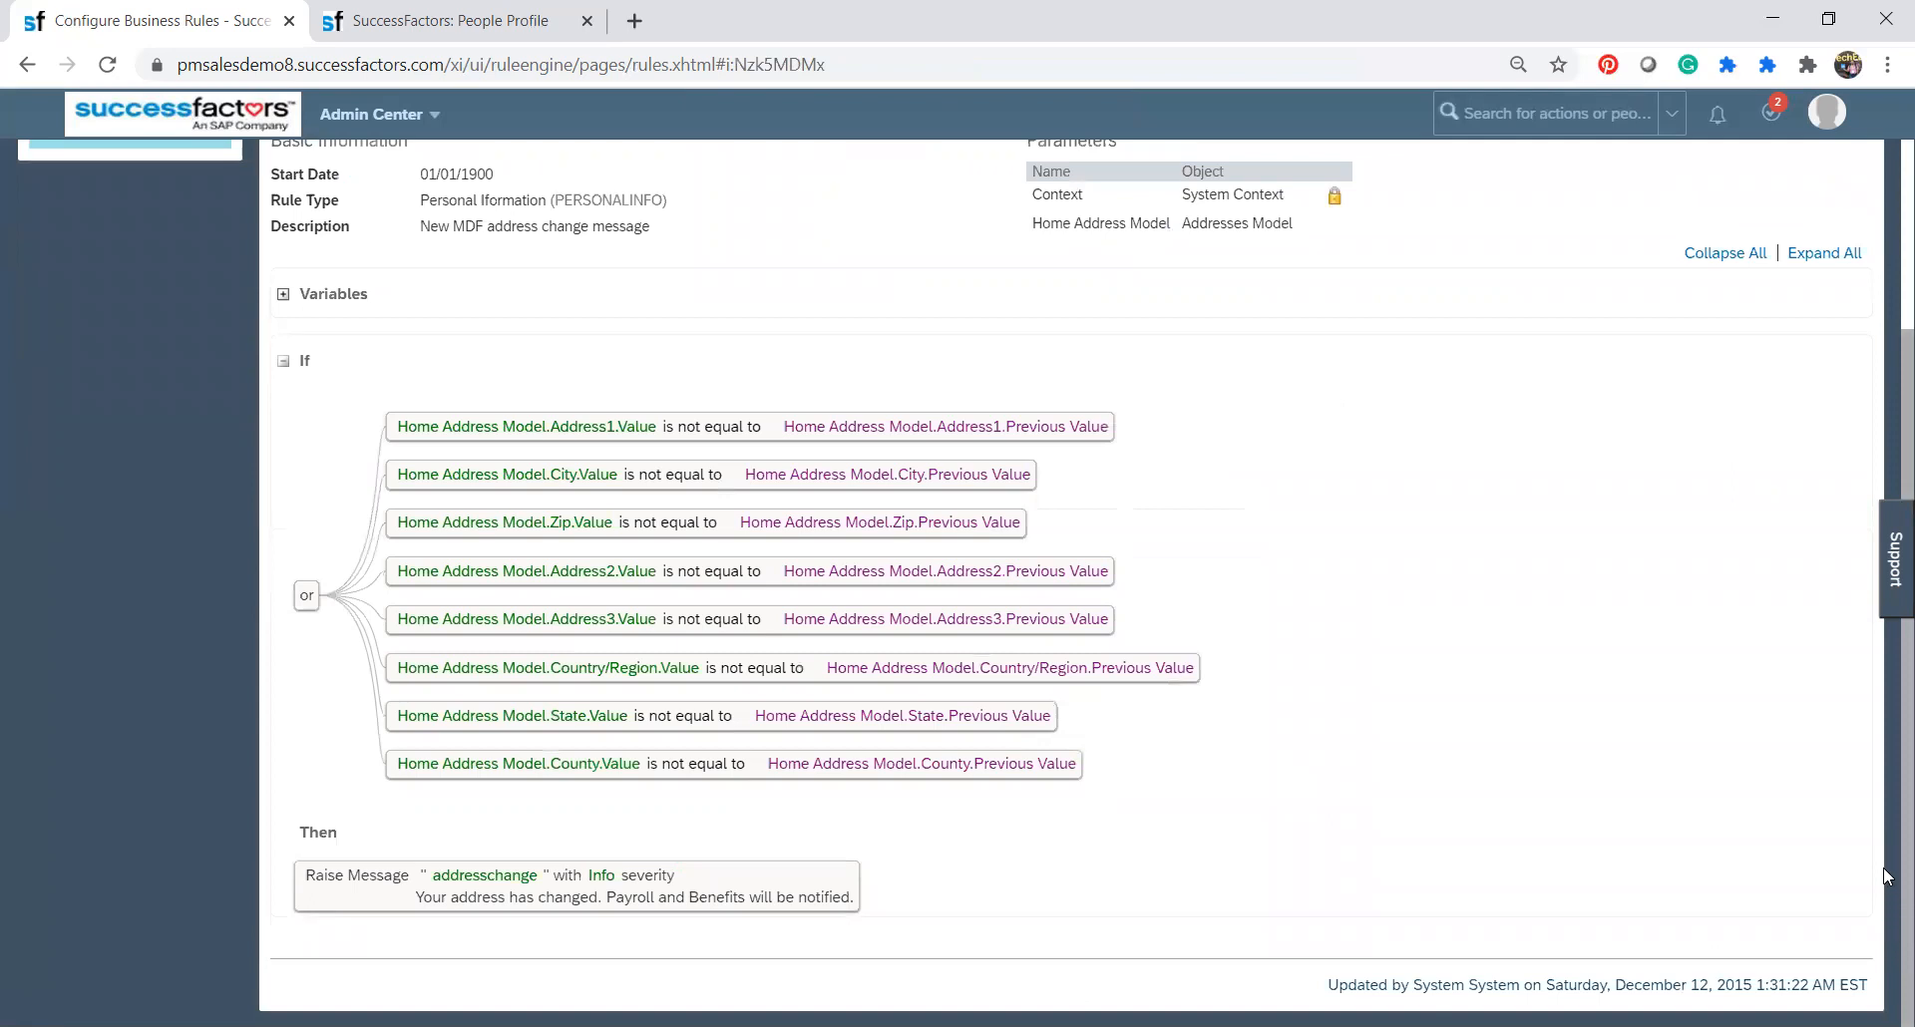
scroll(1886, 876, up, 2)
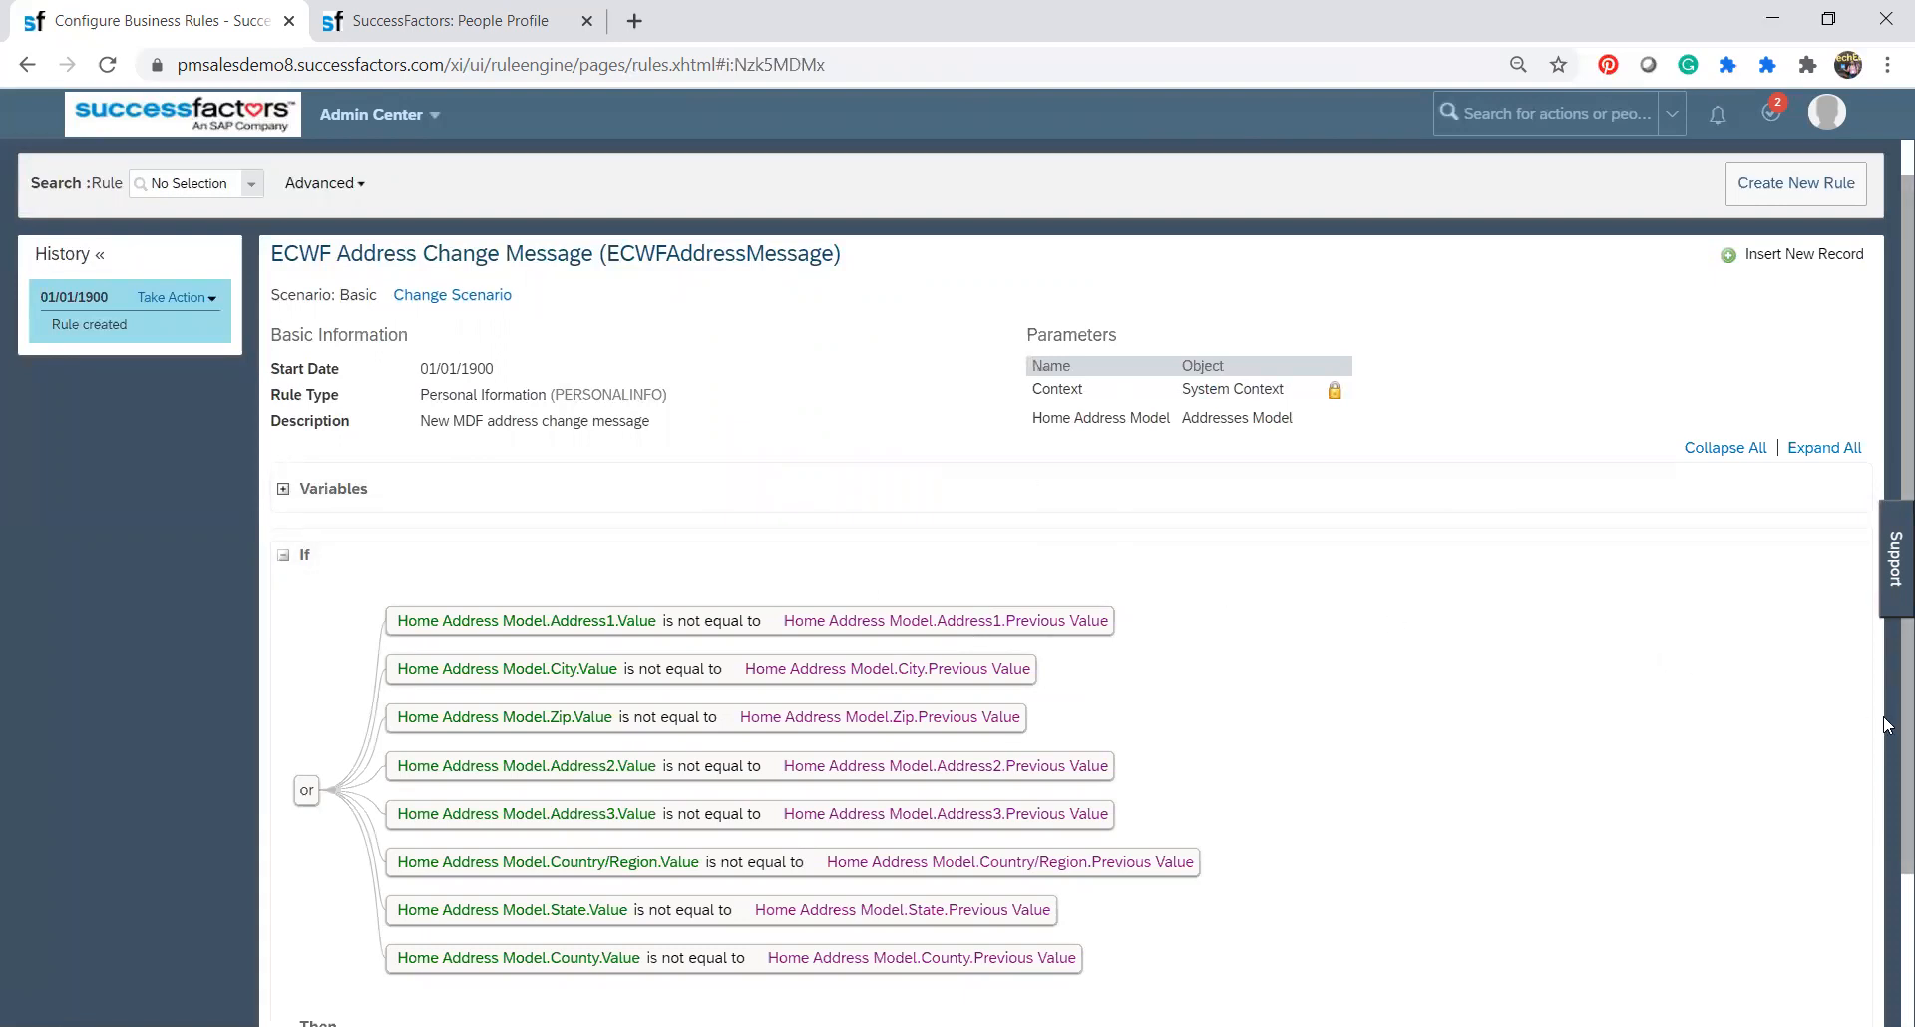
scroll(1885, 725, down, 3)
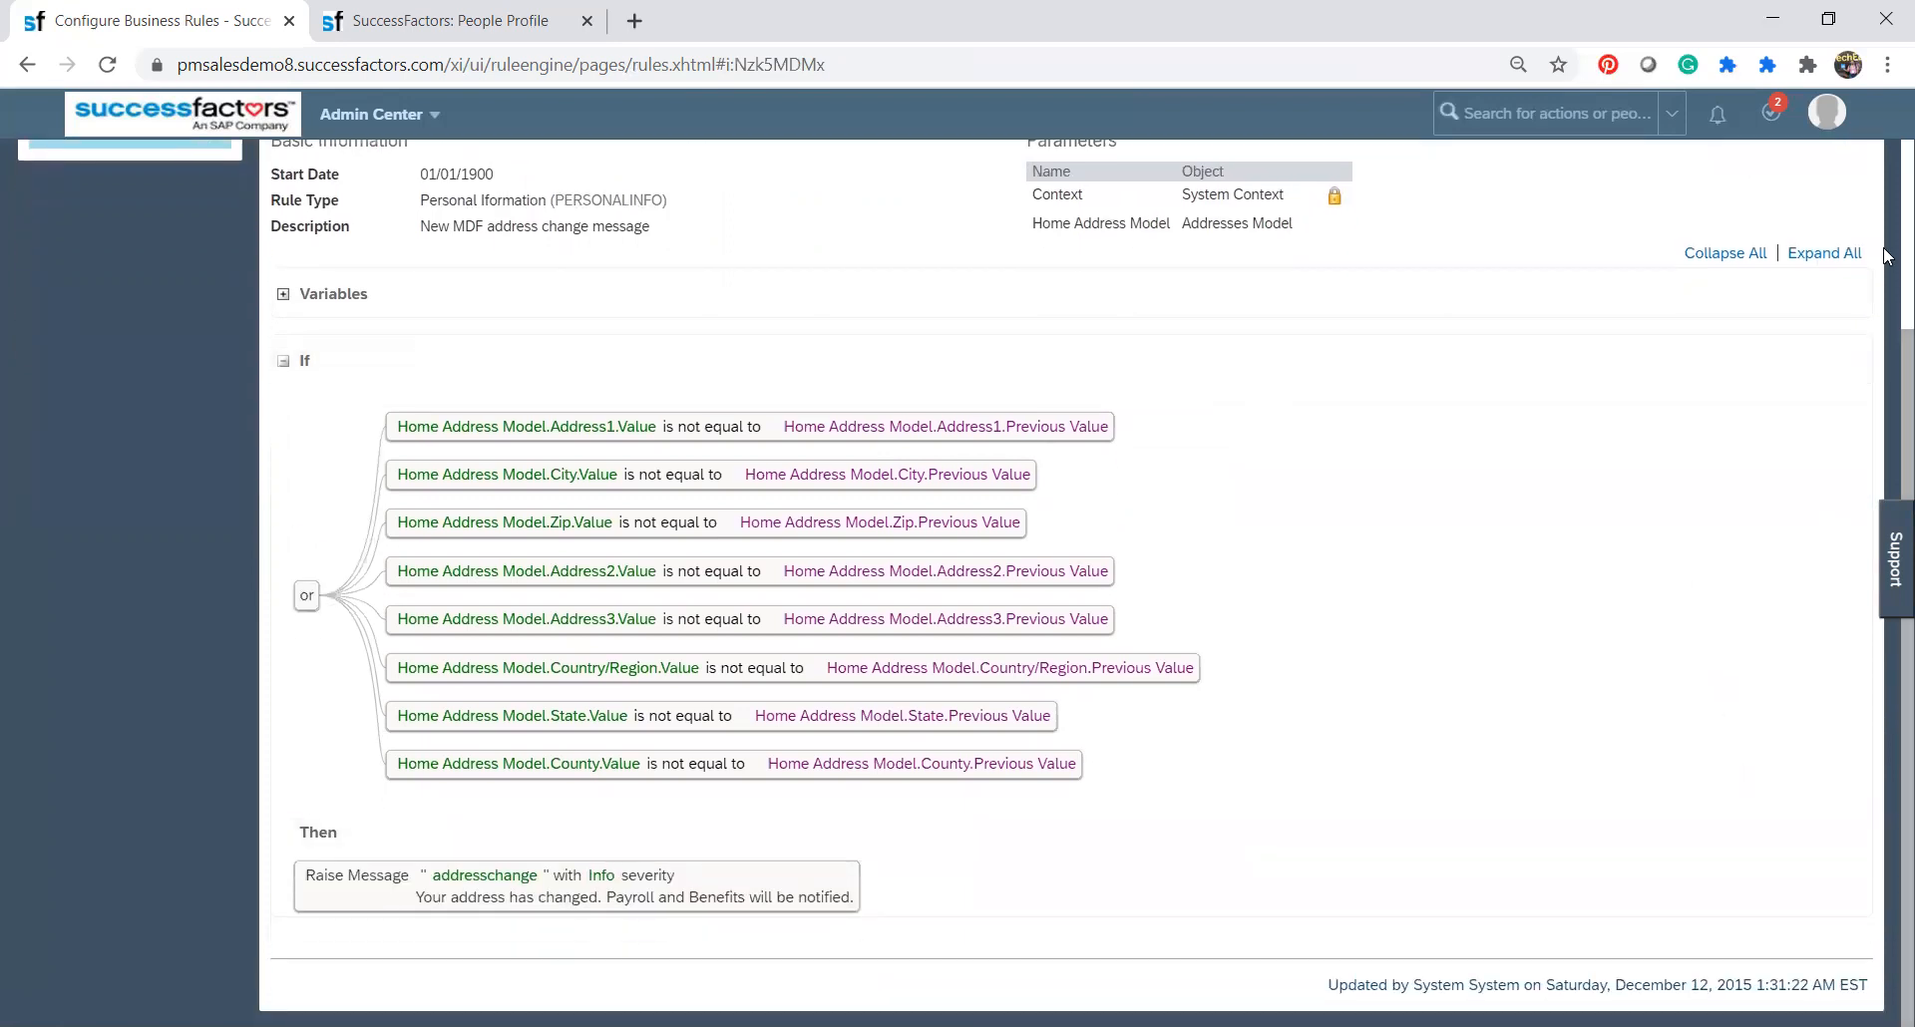
scroll(1885, 257, up, 4)
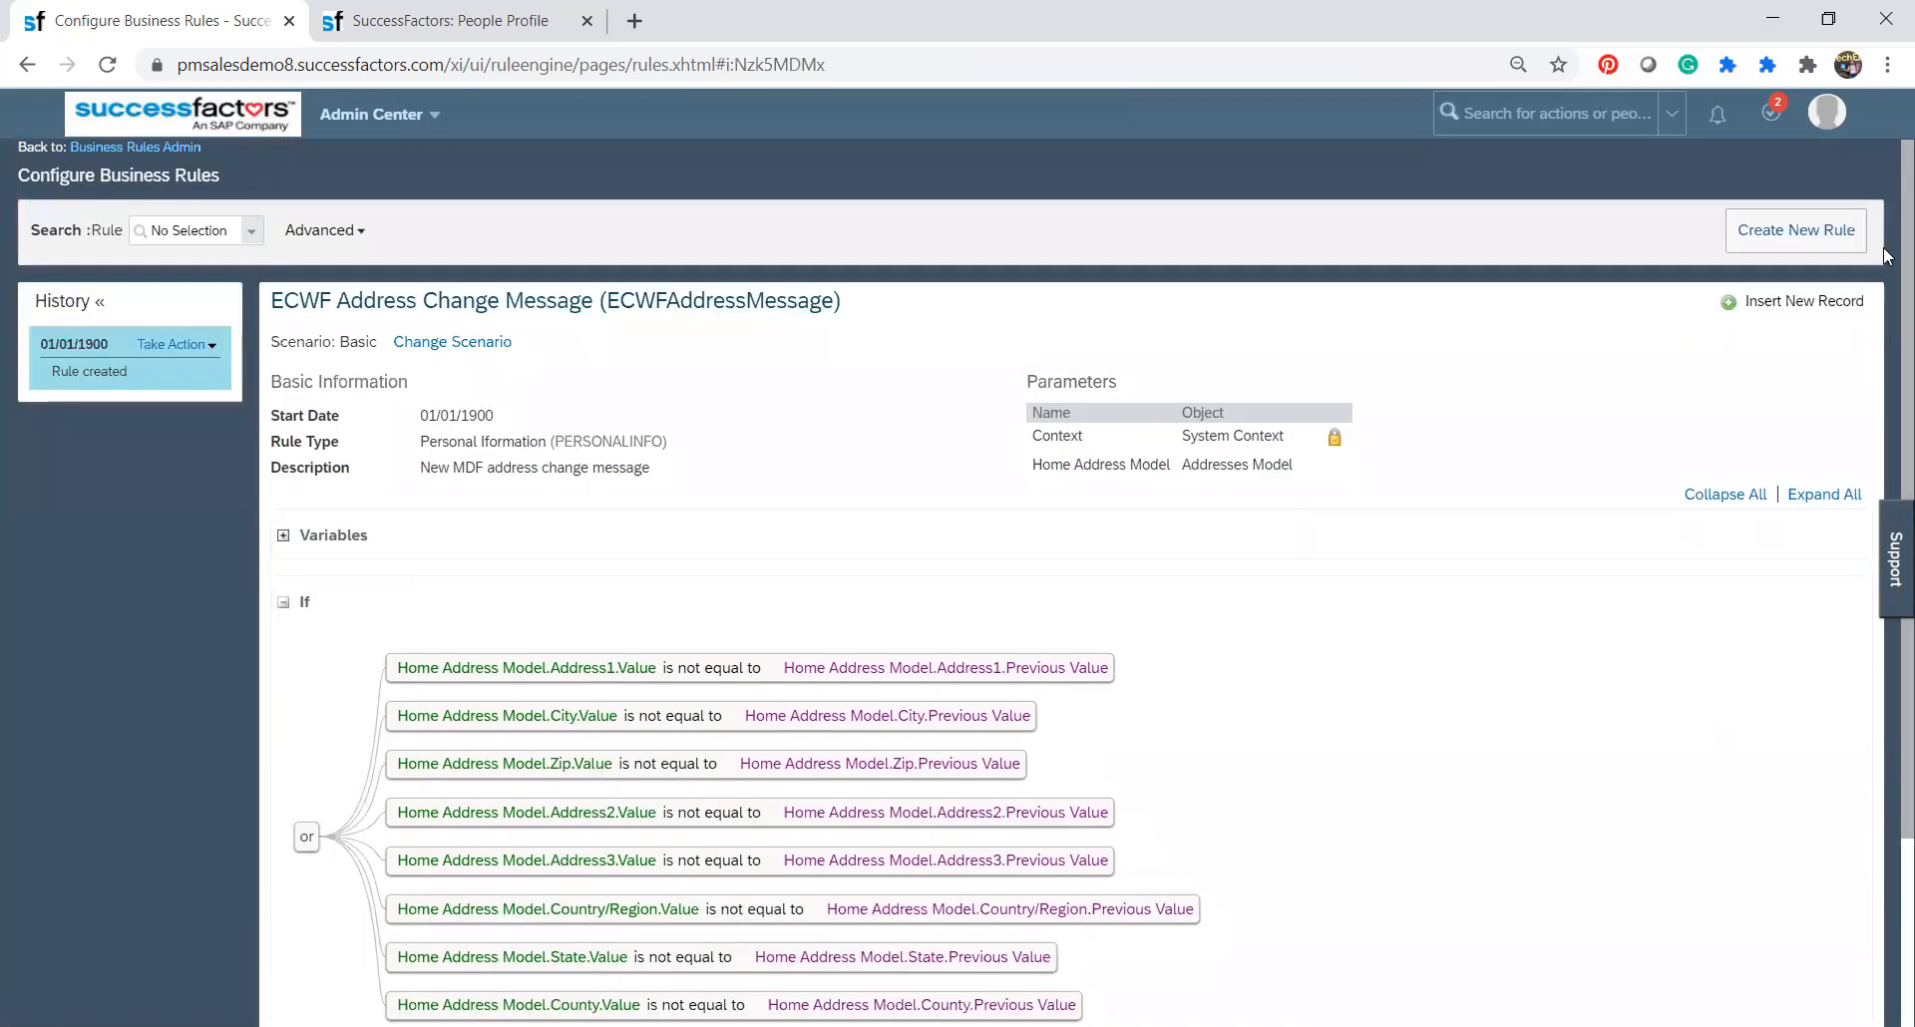
click(359, 231)
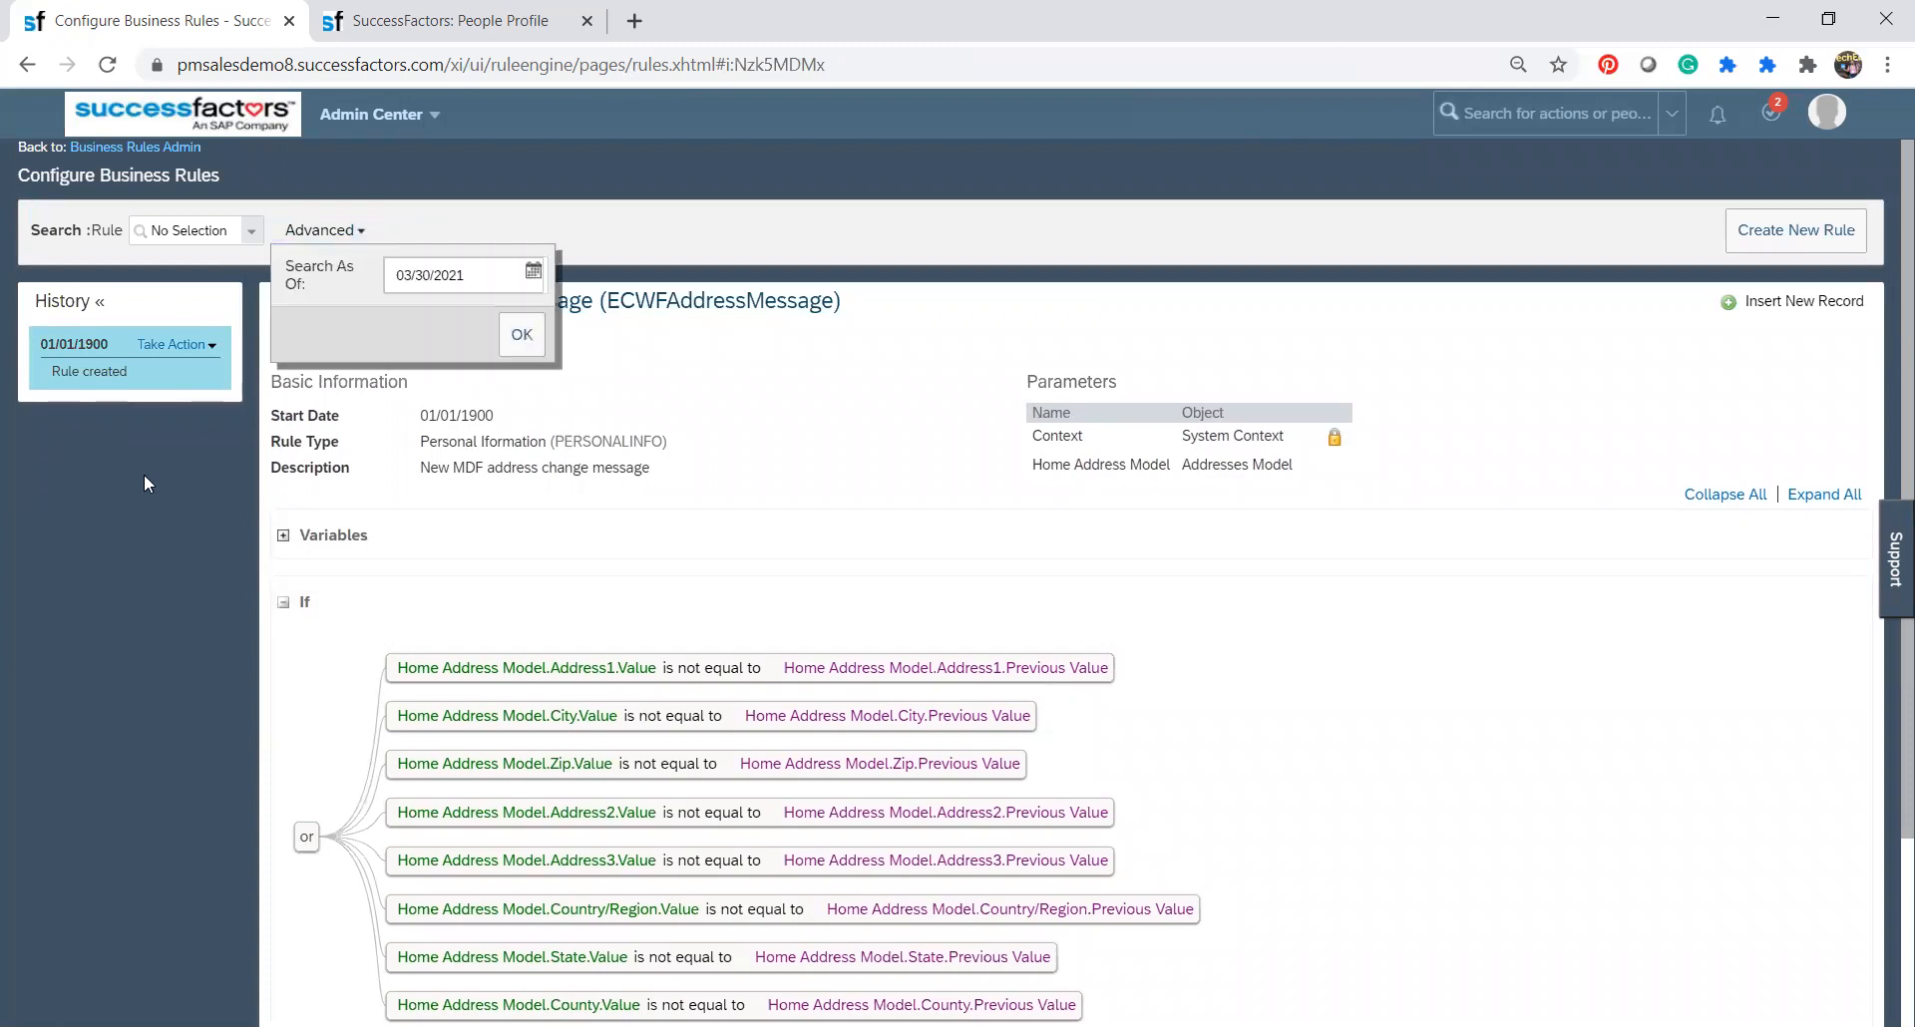
click(165, 344)
click(166, 151)
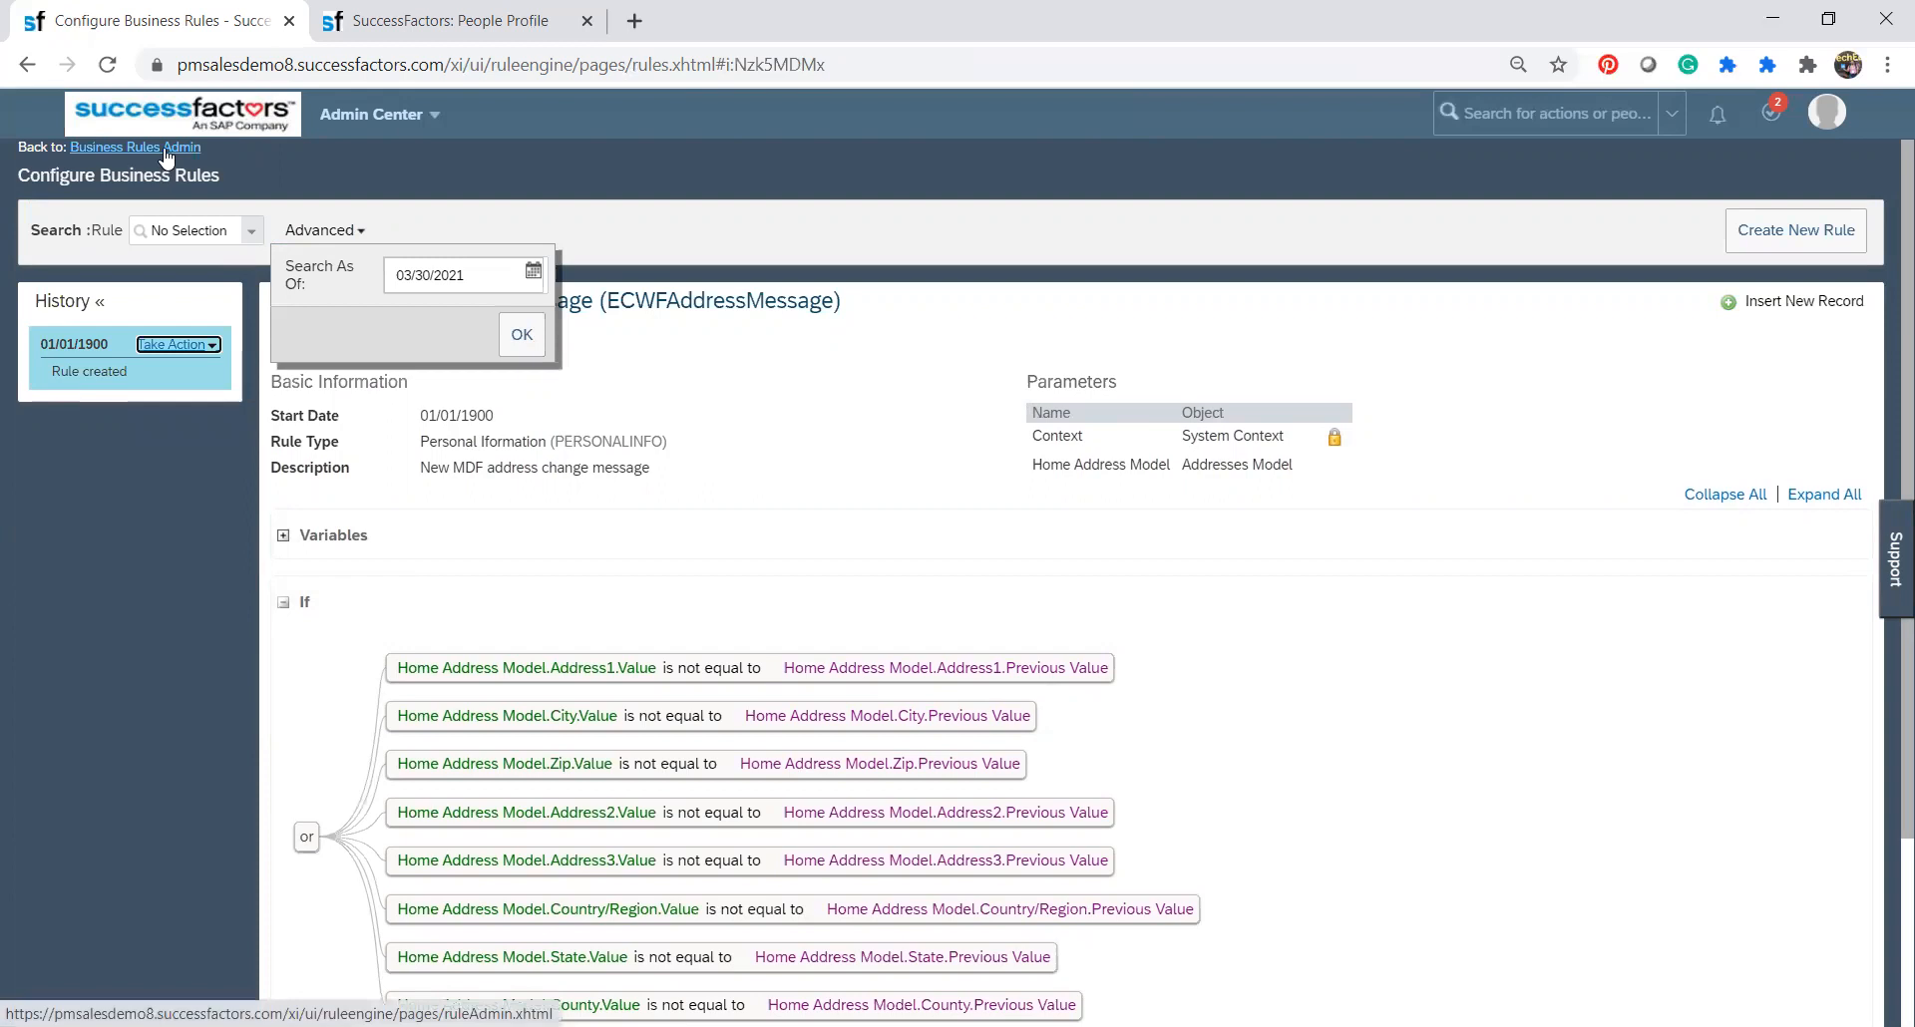
click(36, 606)
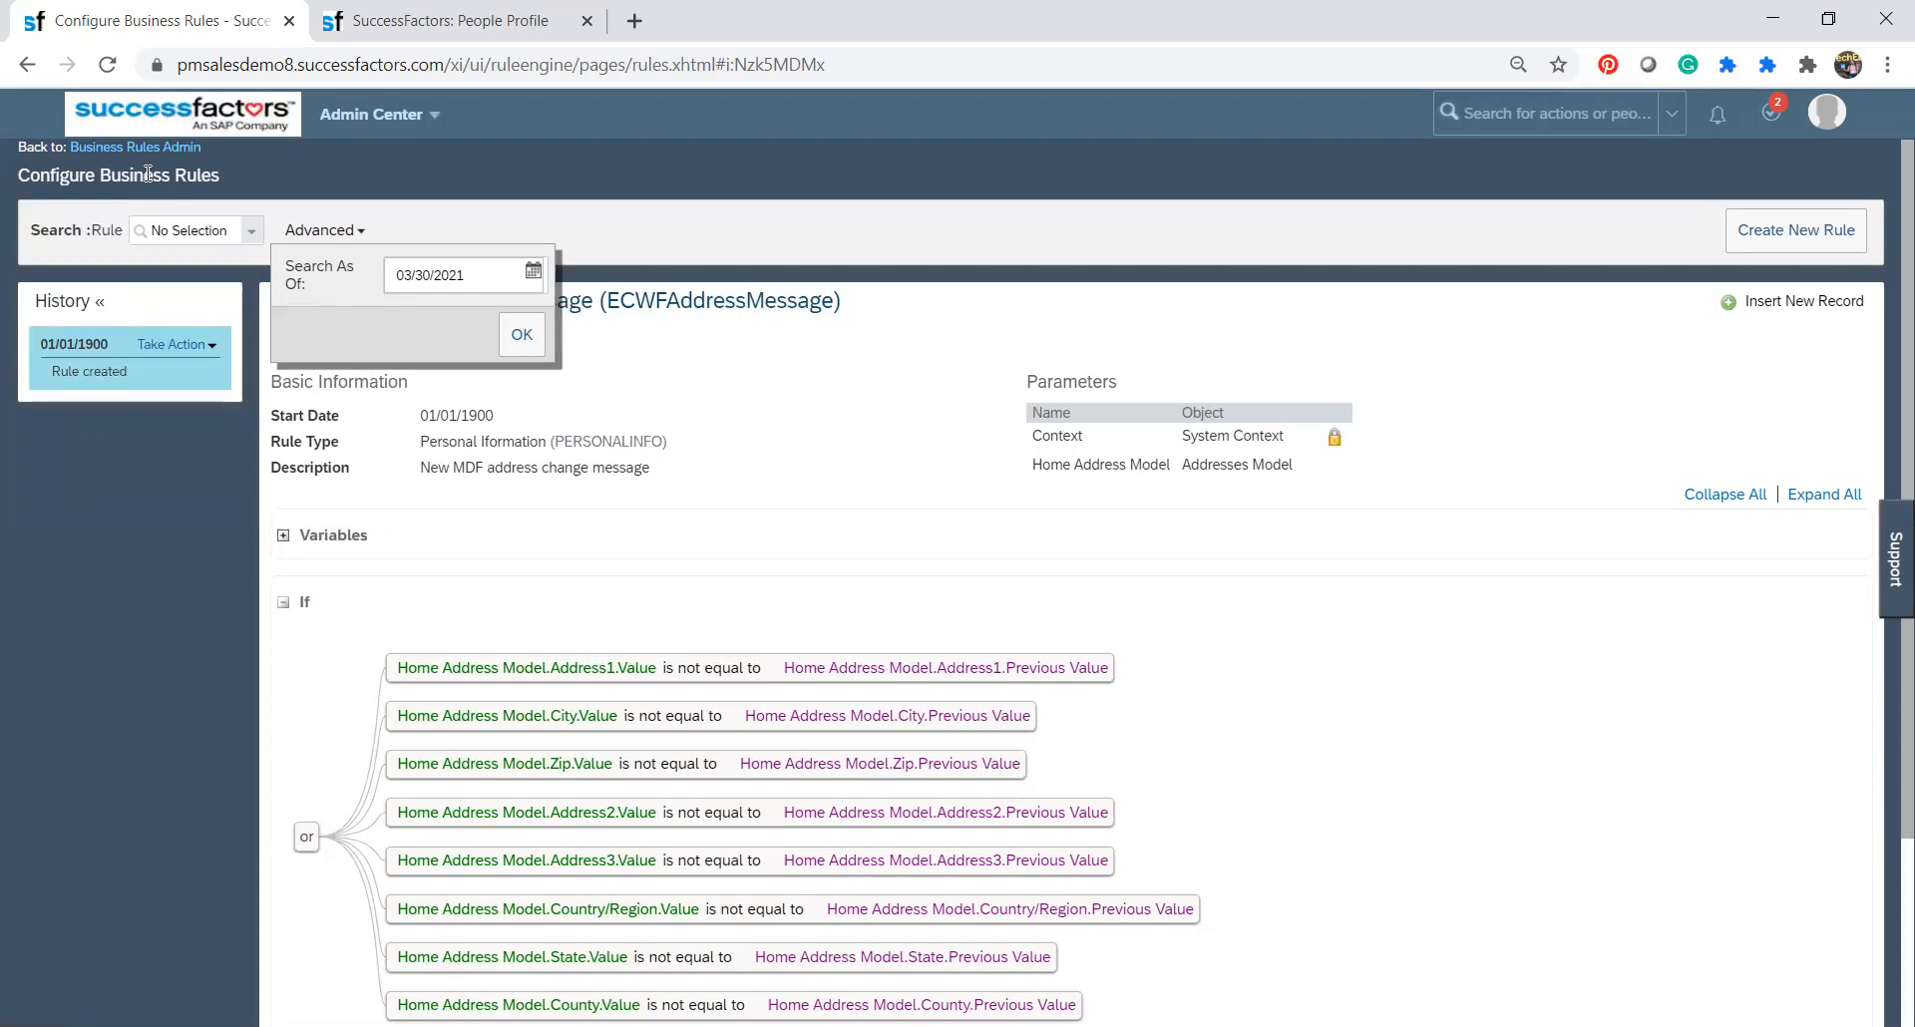
click(172, 344)
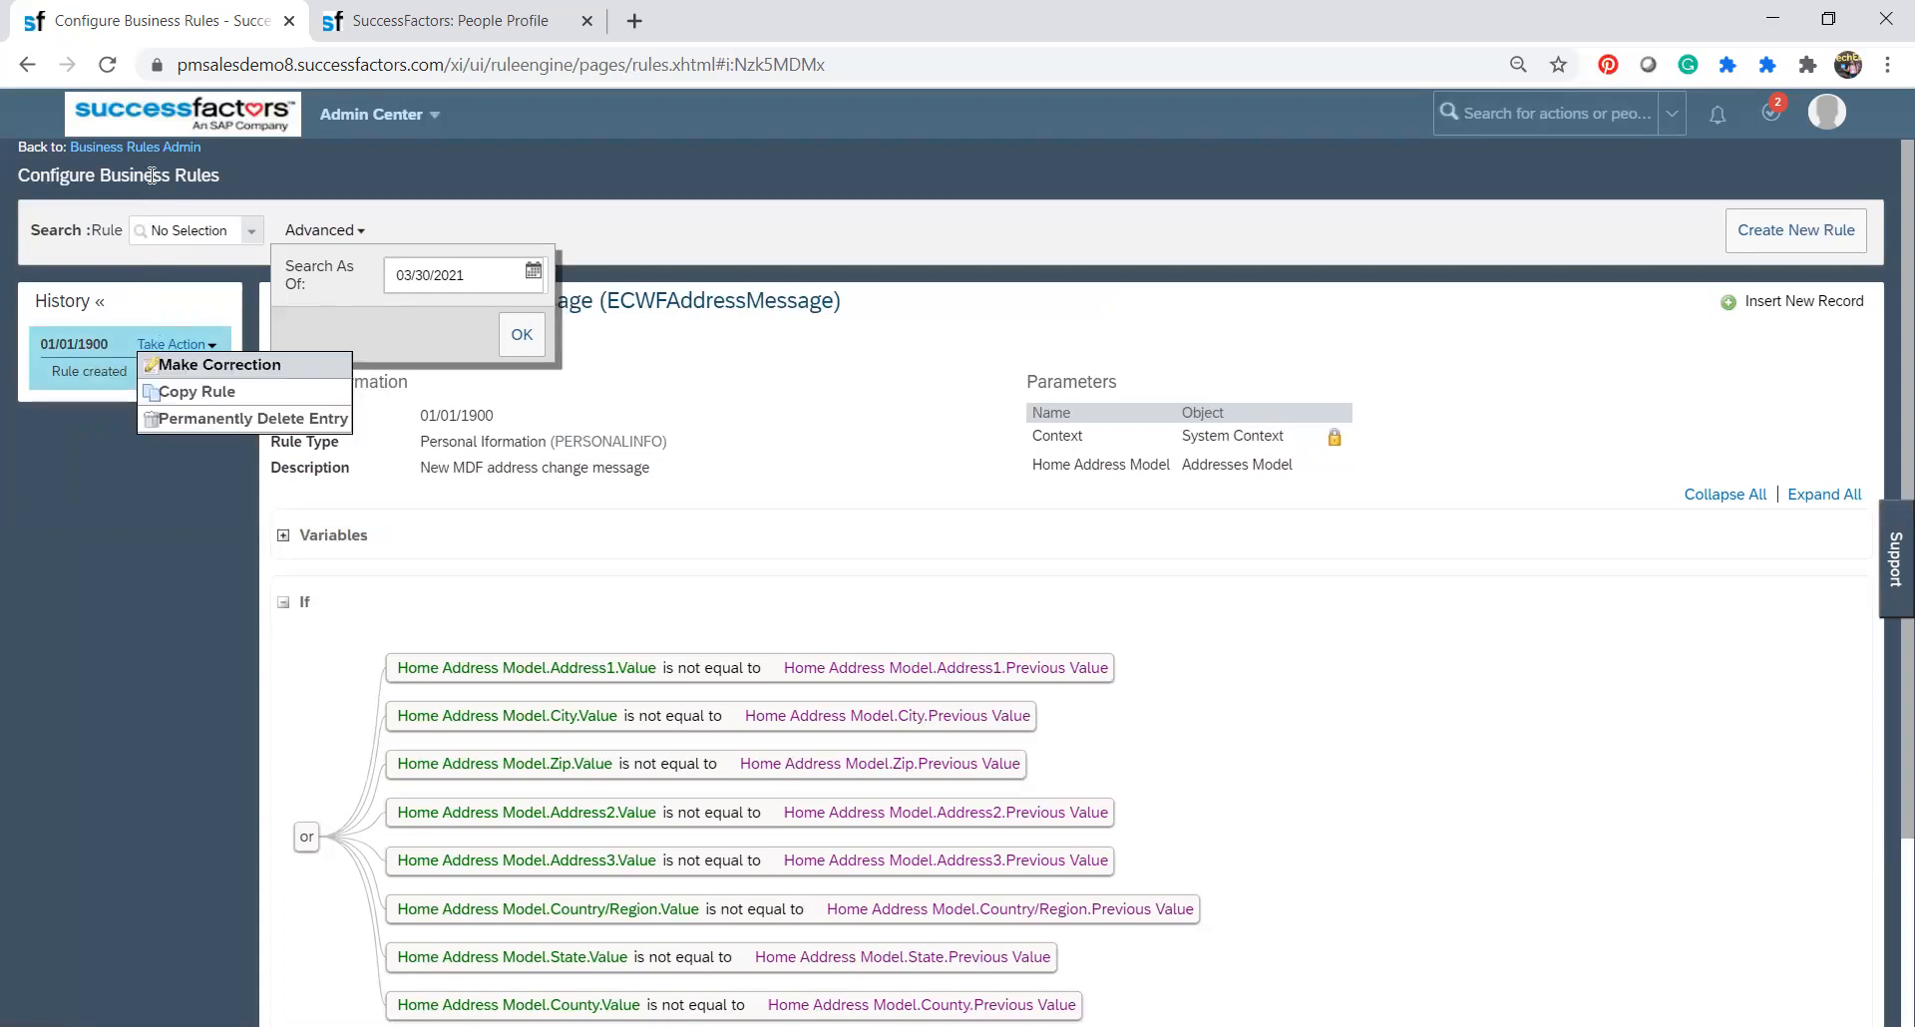
click(152, 176)
click(151, 176)
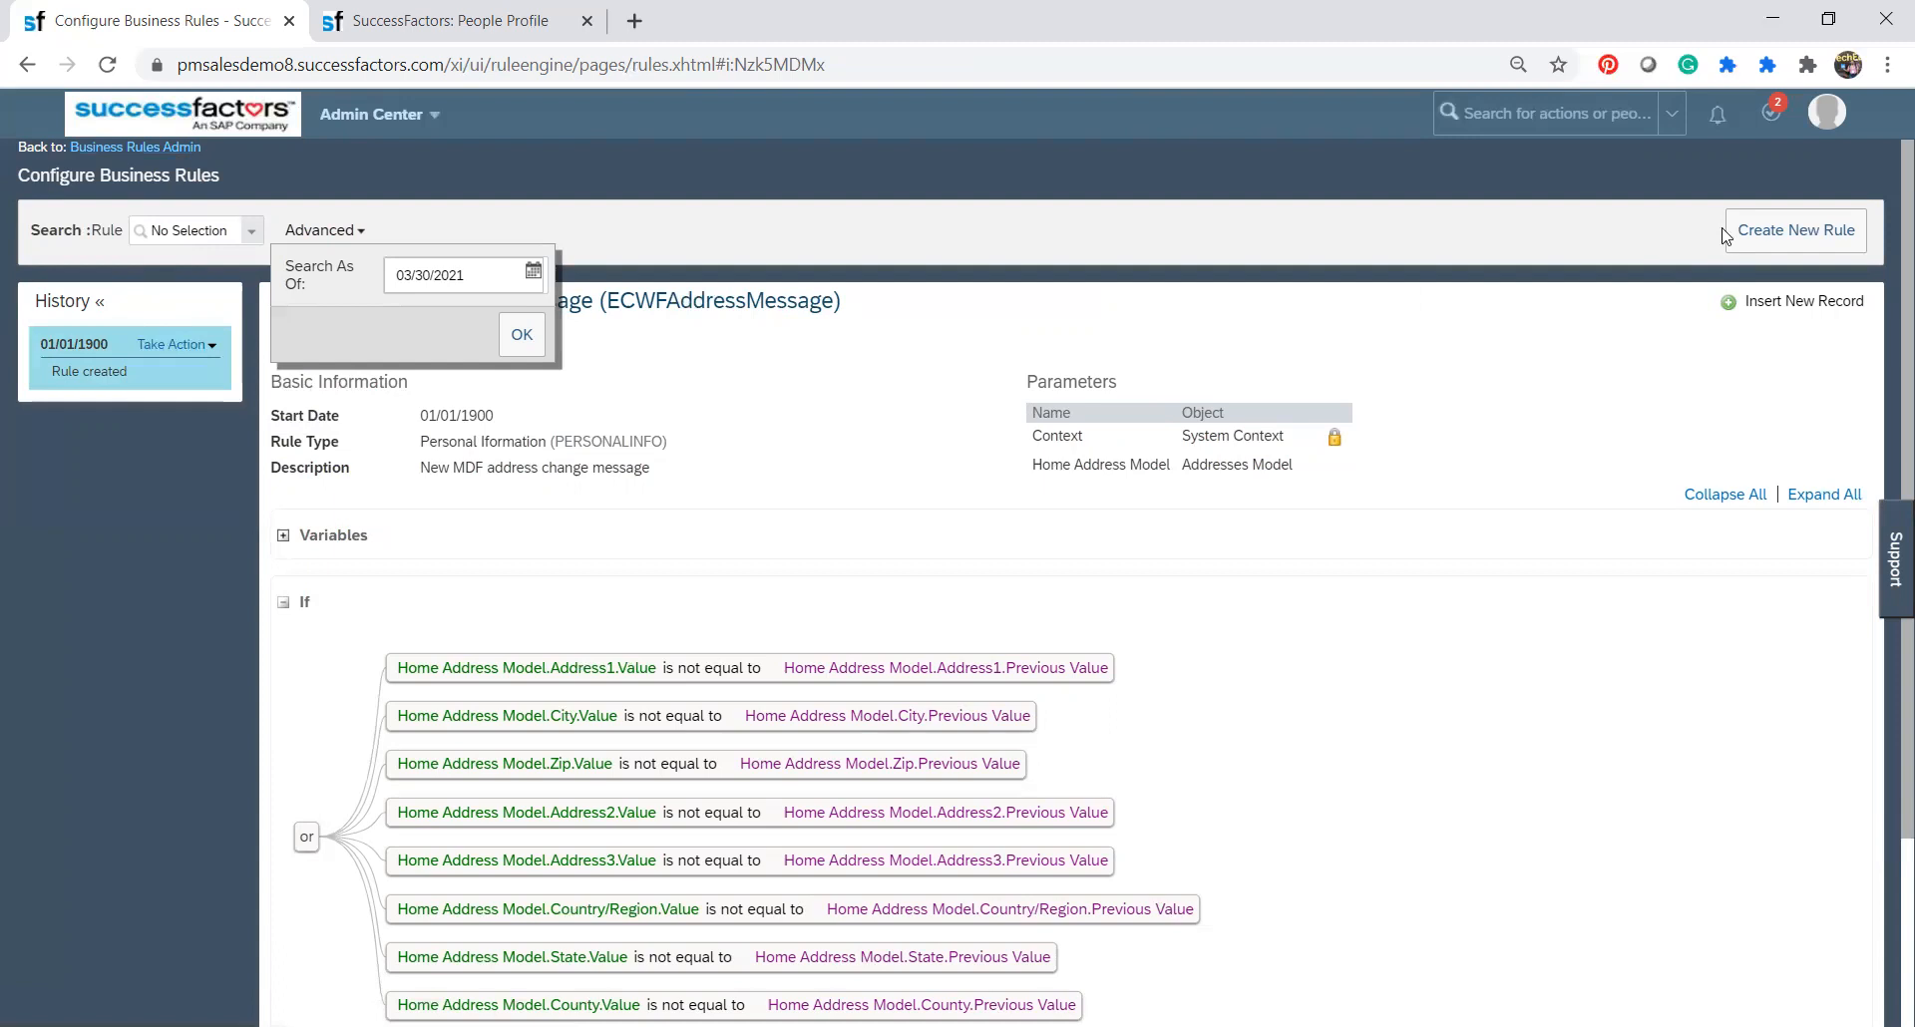
Start a new rule, accept the advanced search date, and show the Employee Central Core rule scenarios.
click(1763, 231)
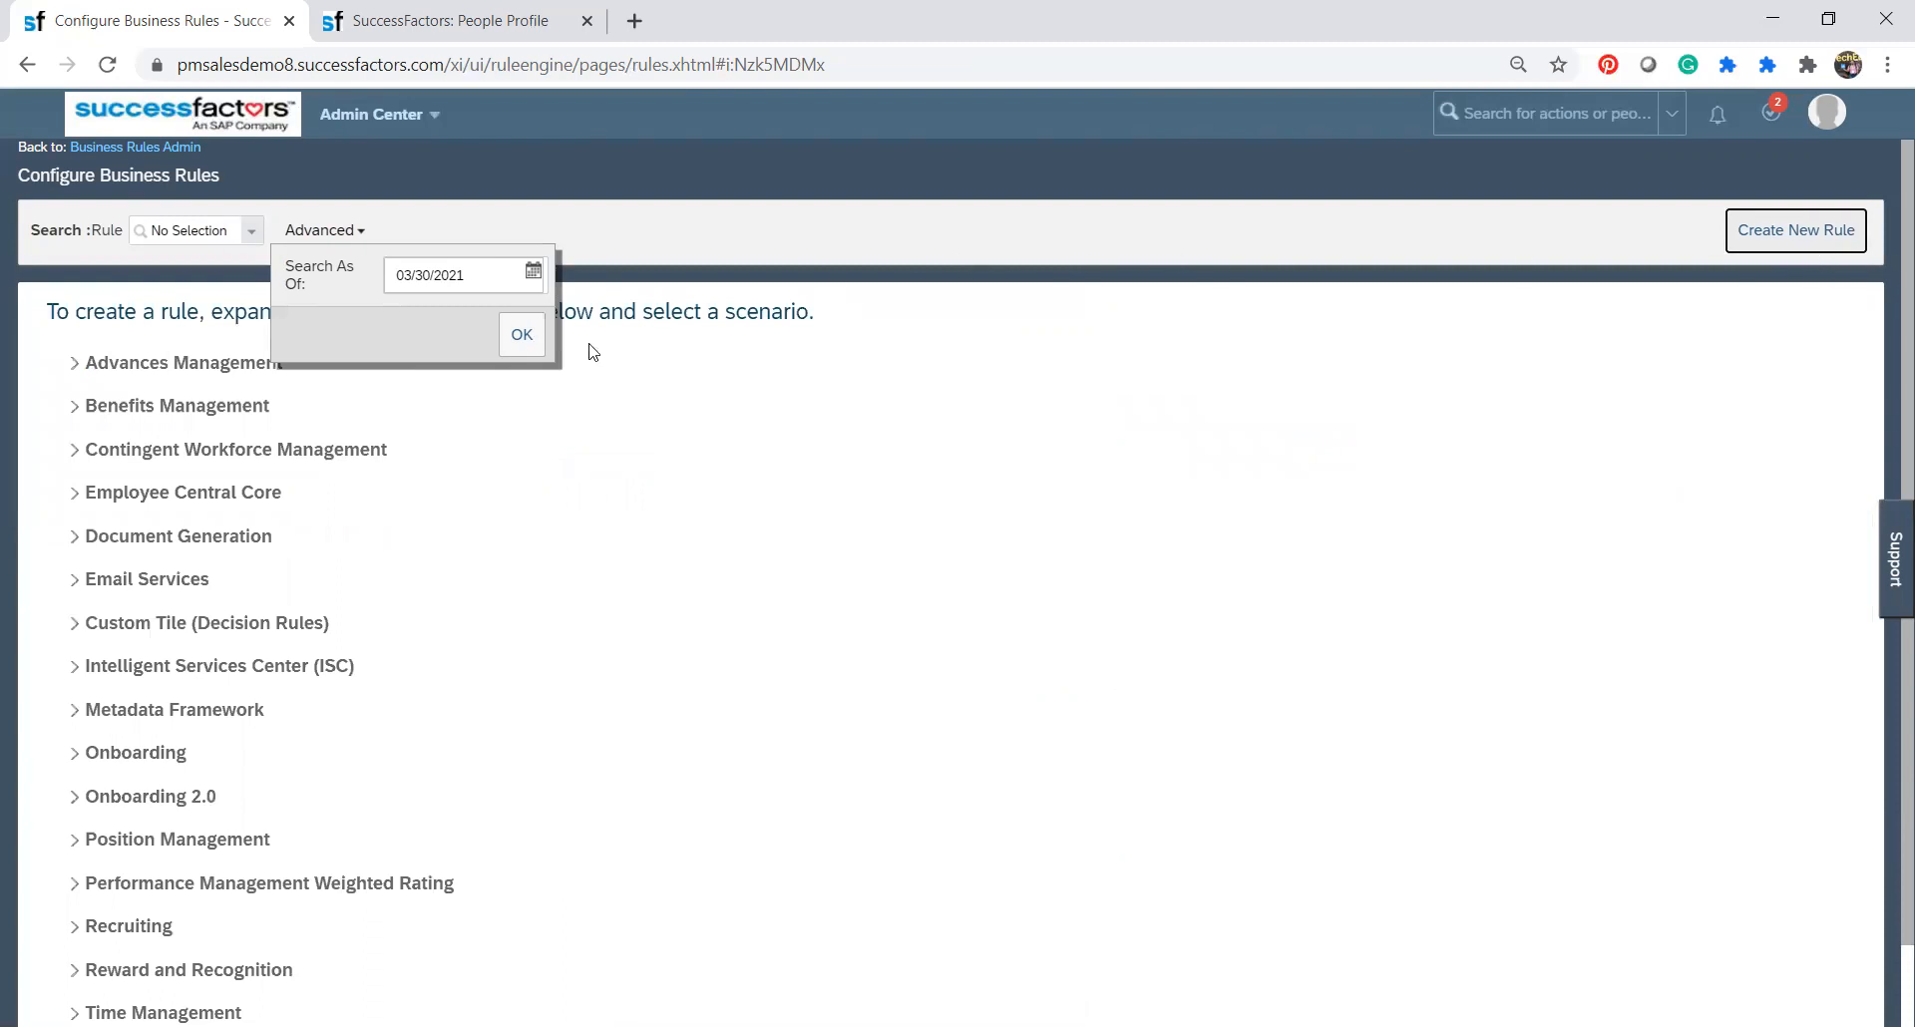
click(523, 335)
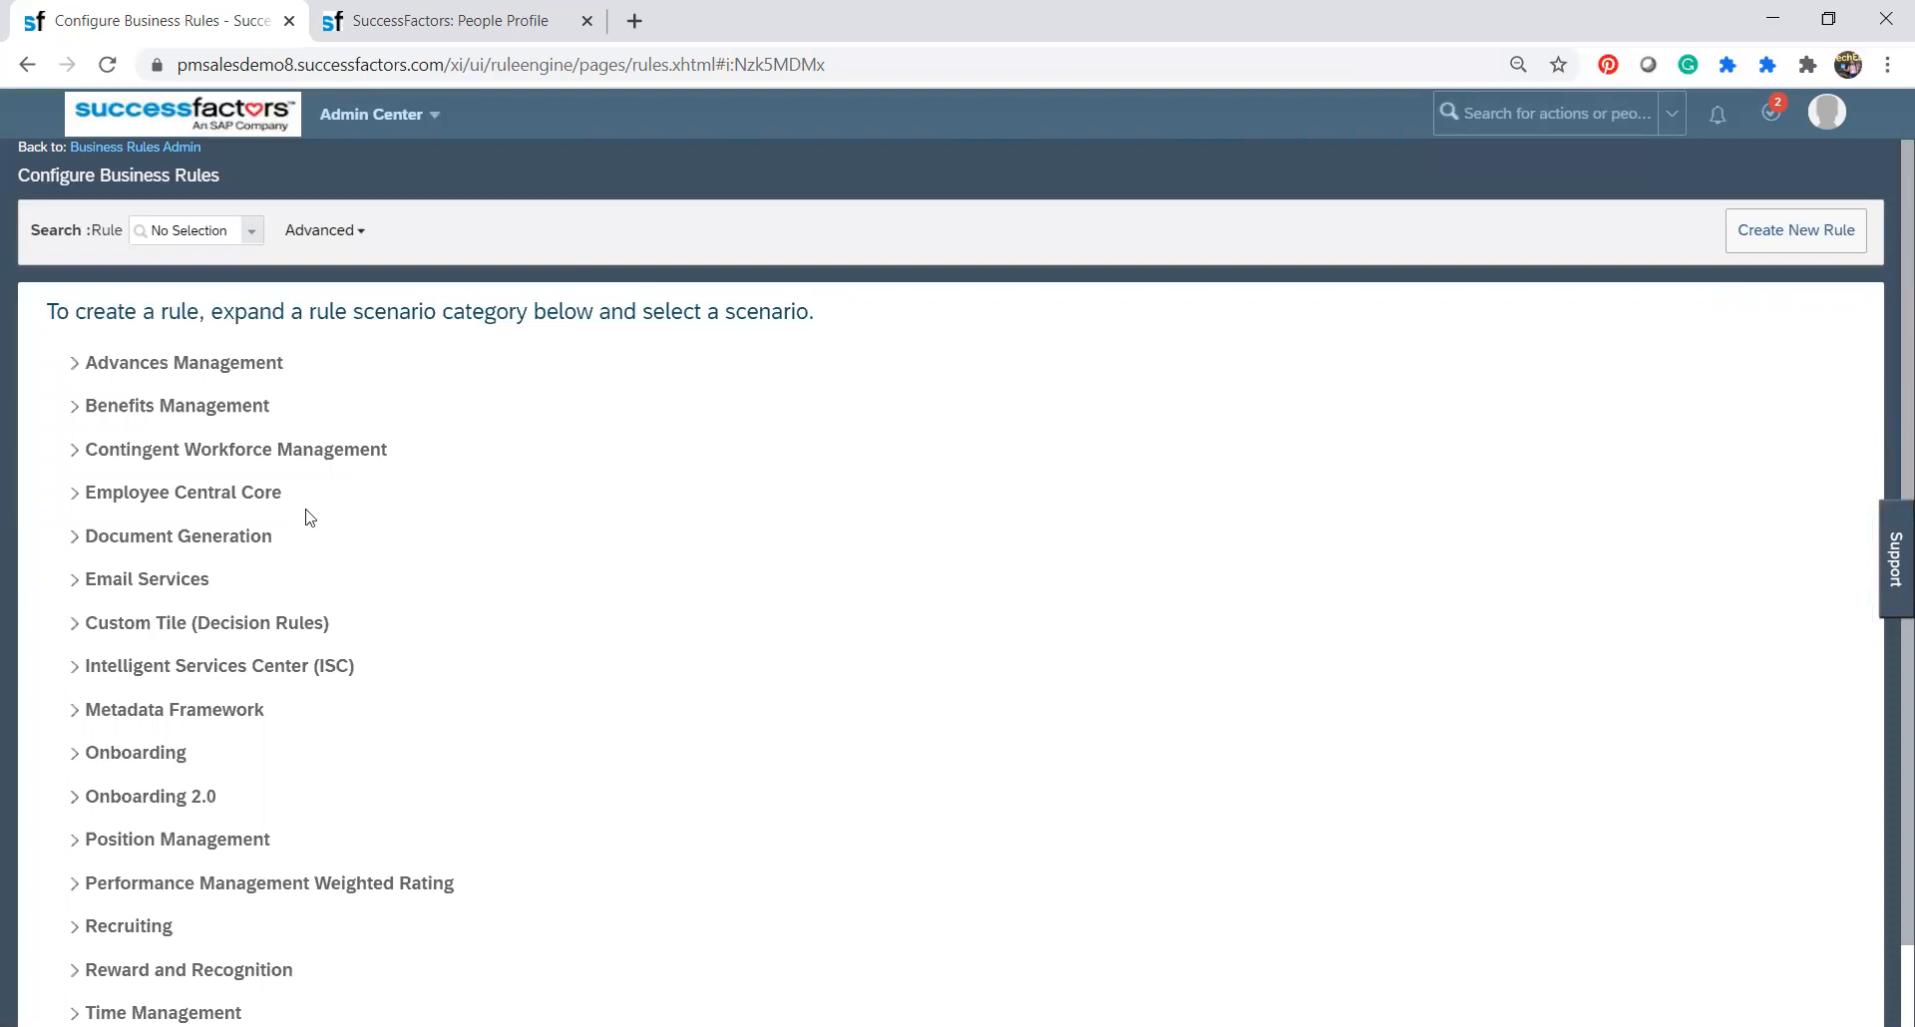
scroll(309, 517, down, 1)
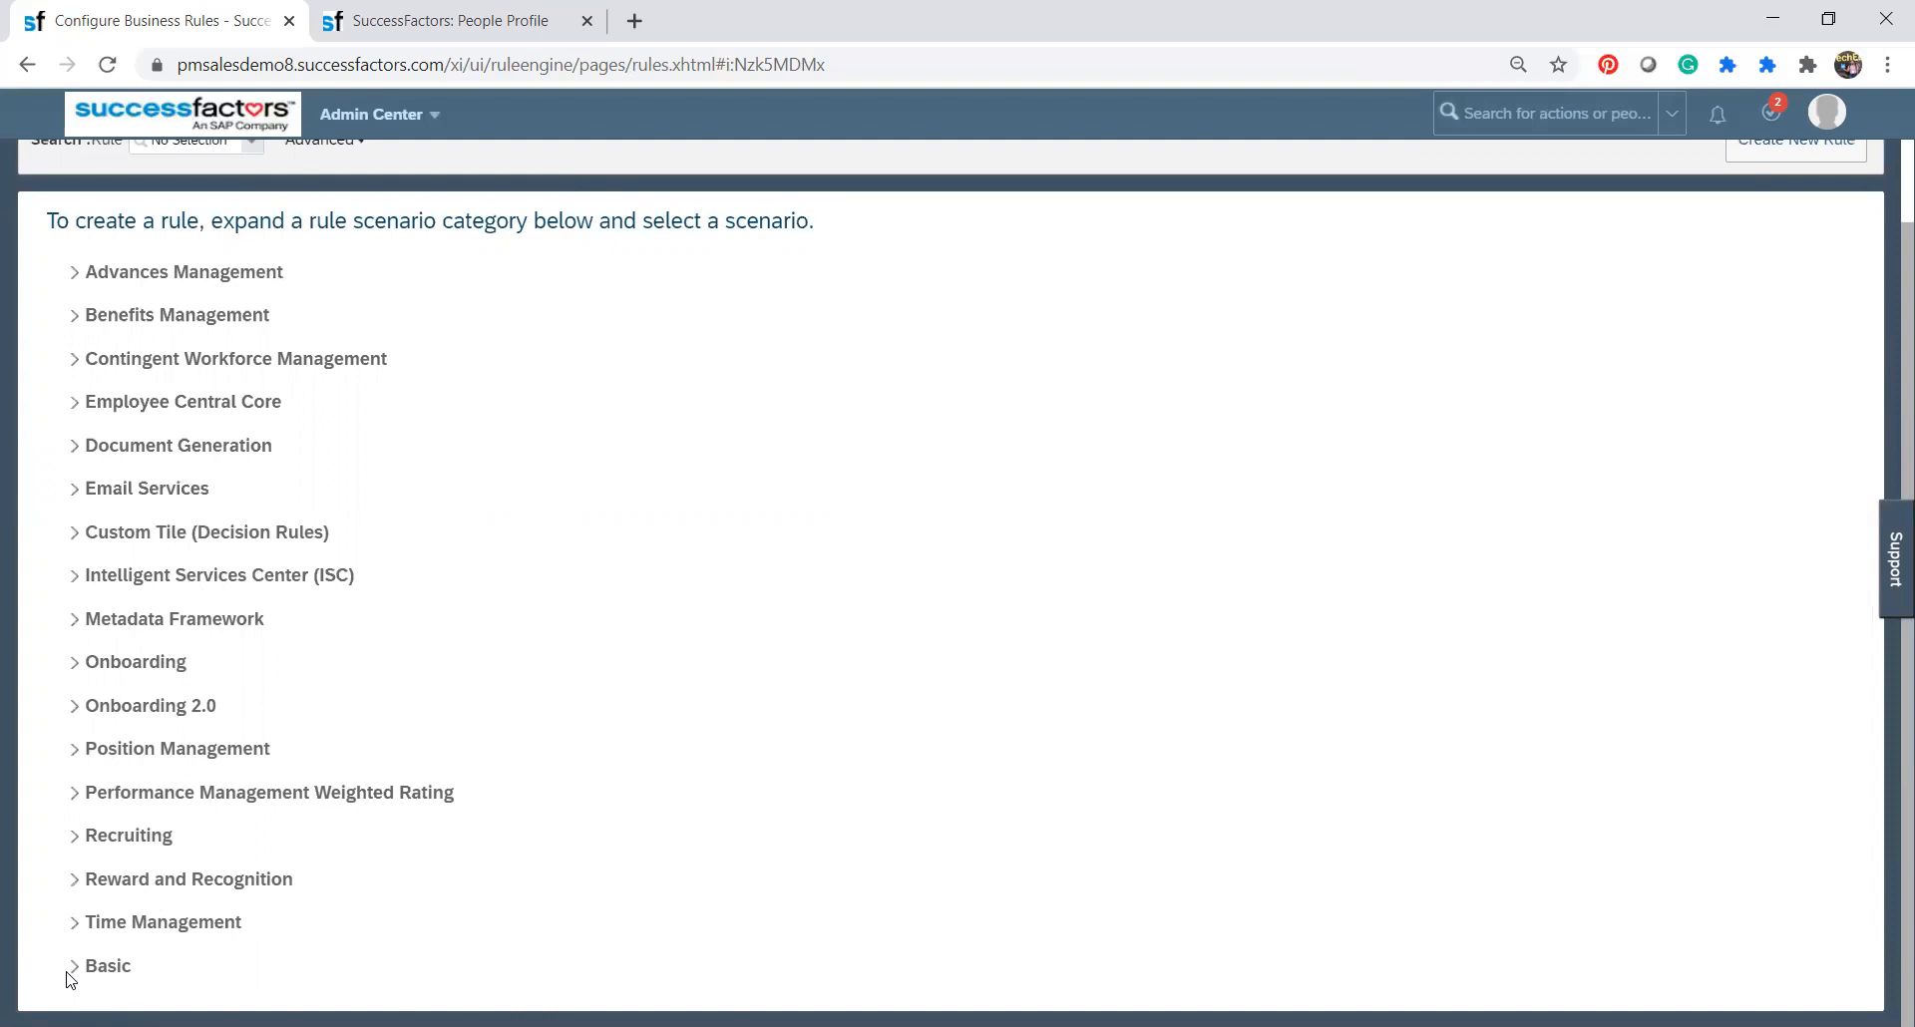
click(76, 407)
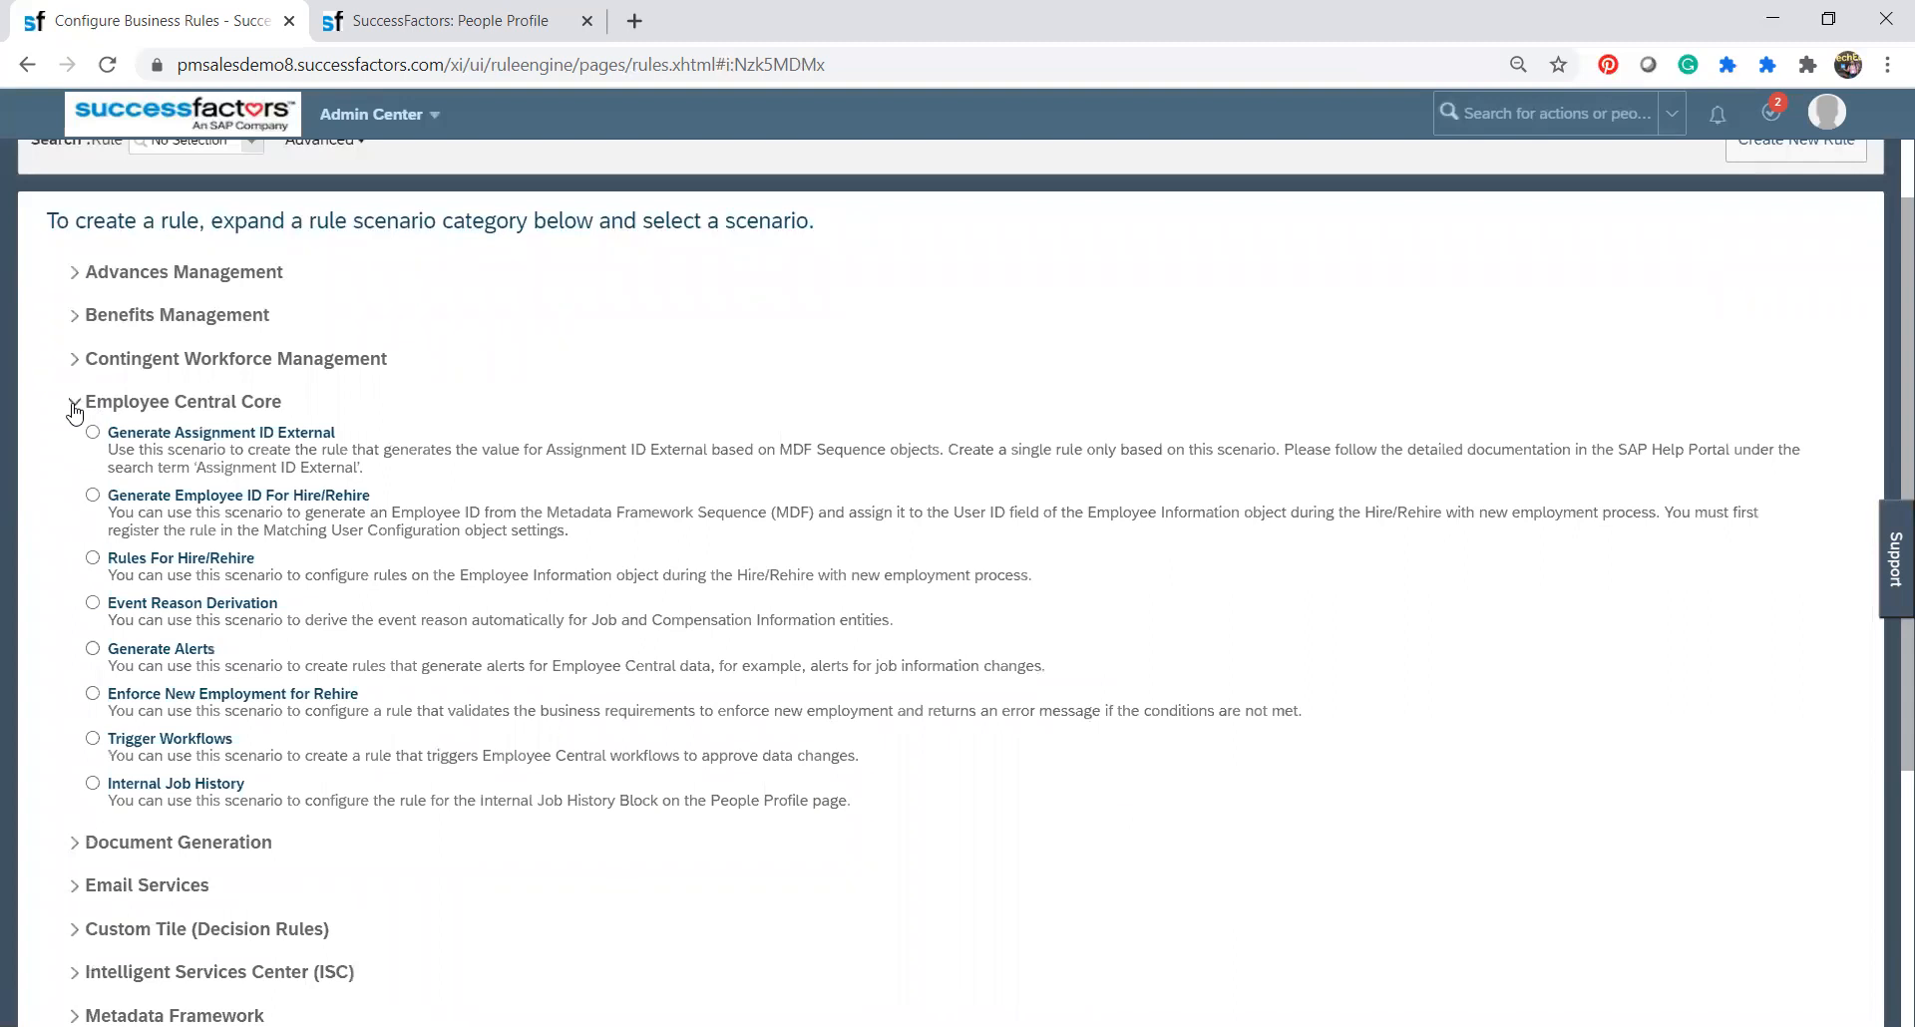
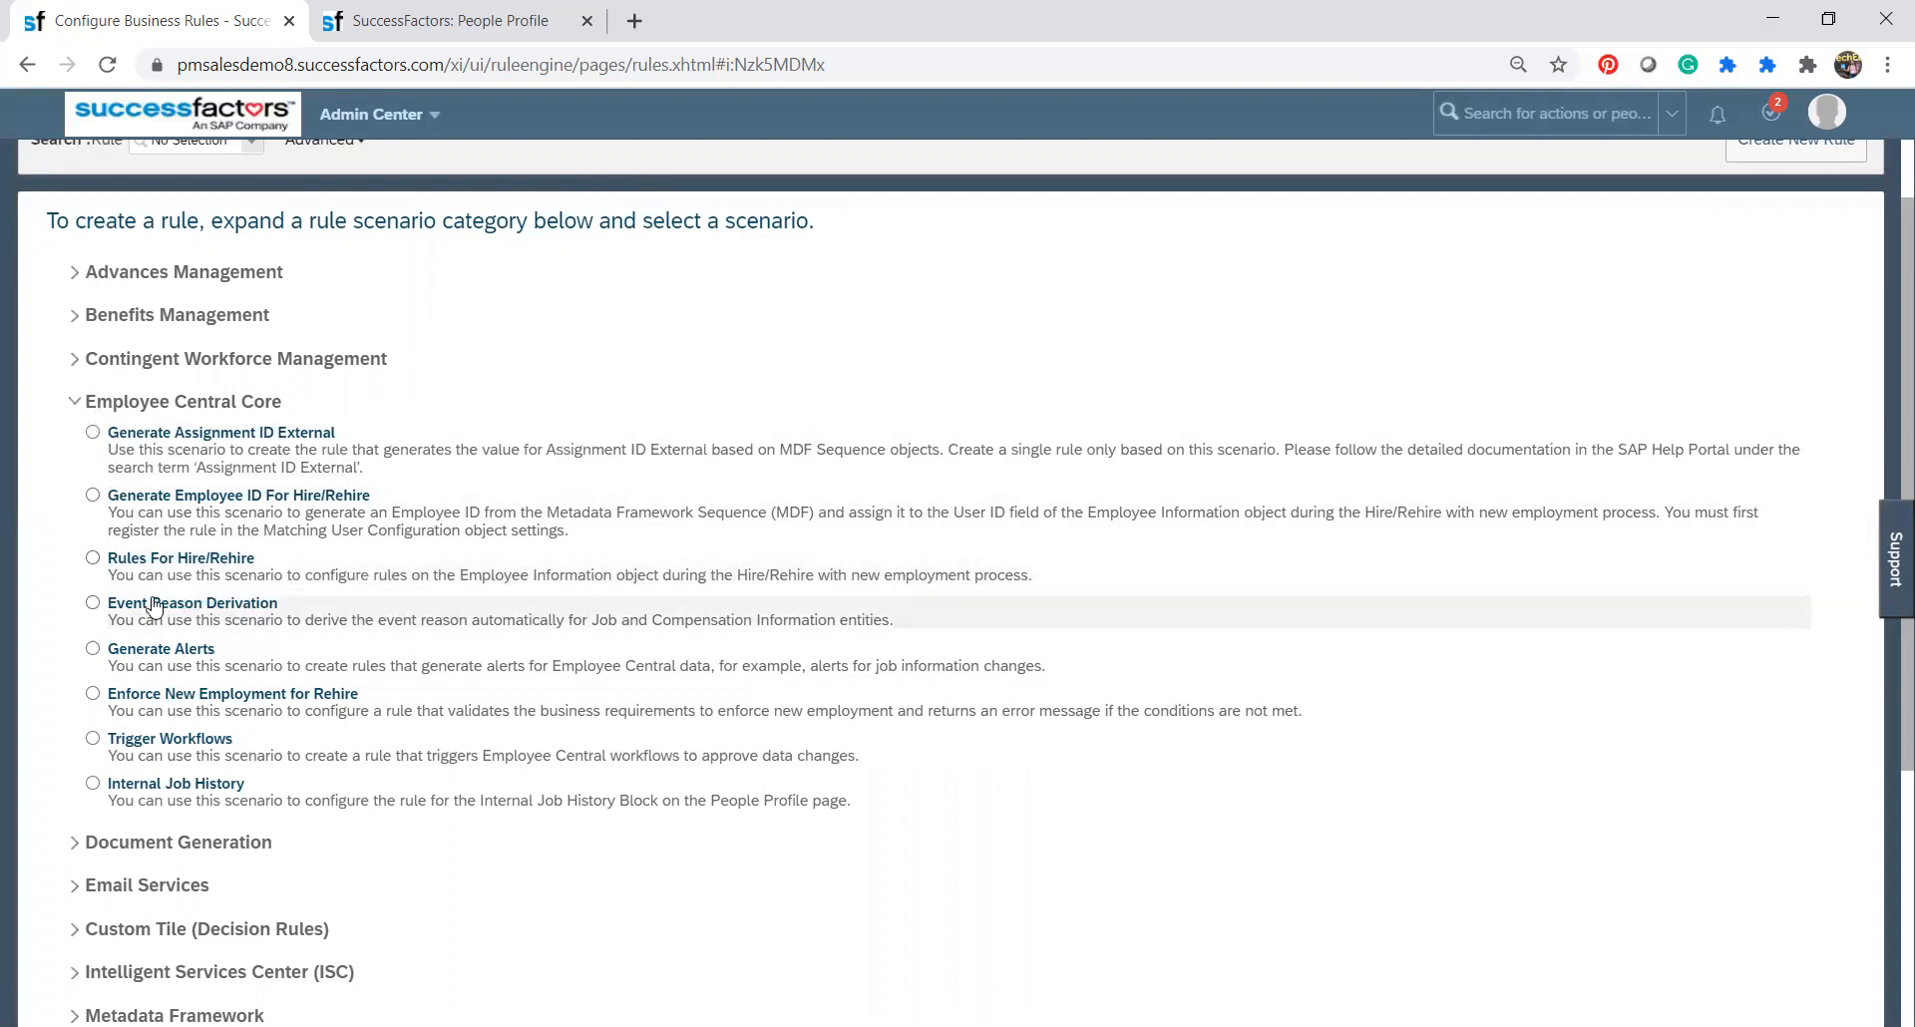
Review the rule scenarios offered under the Basic and Document Generation categories.
scroll(150, 607, down, 4)
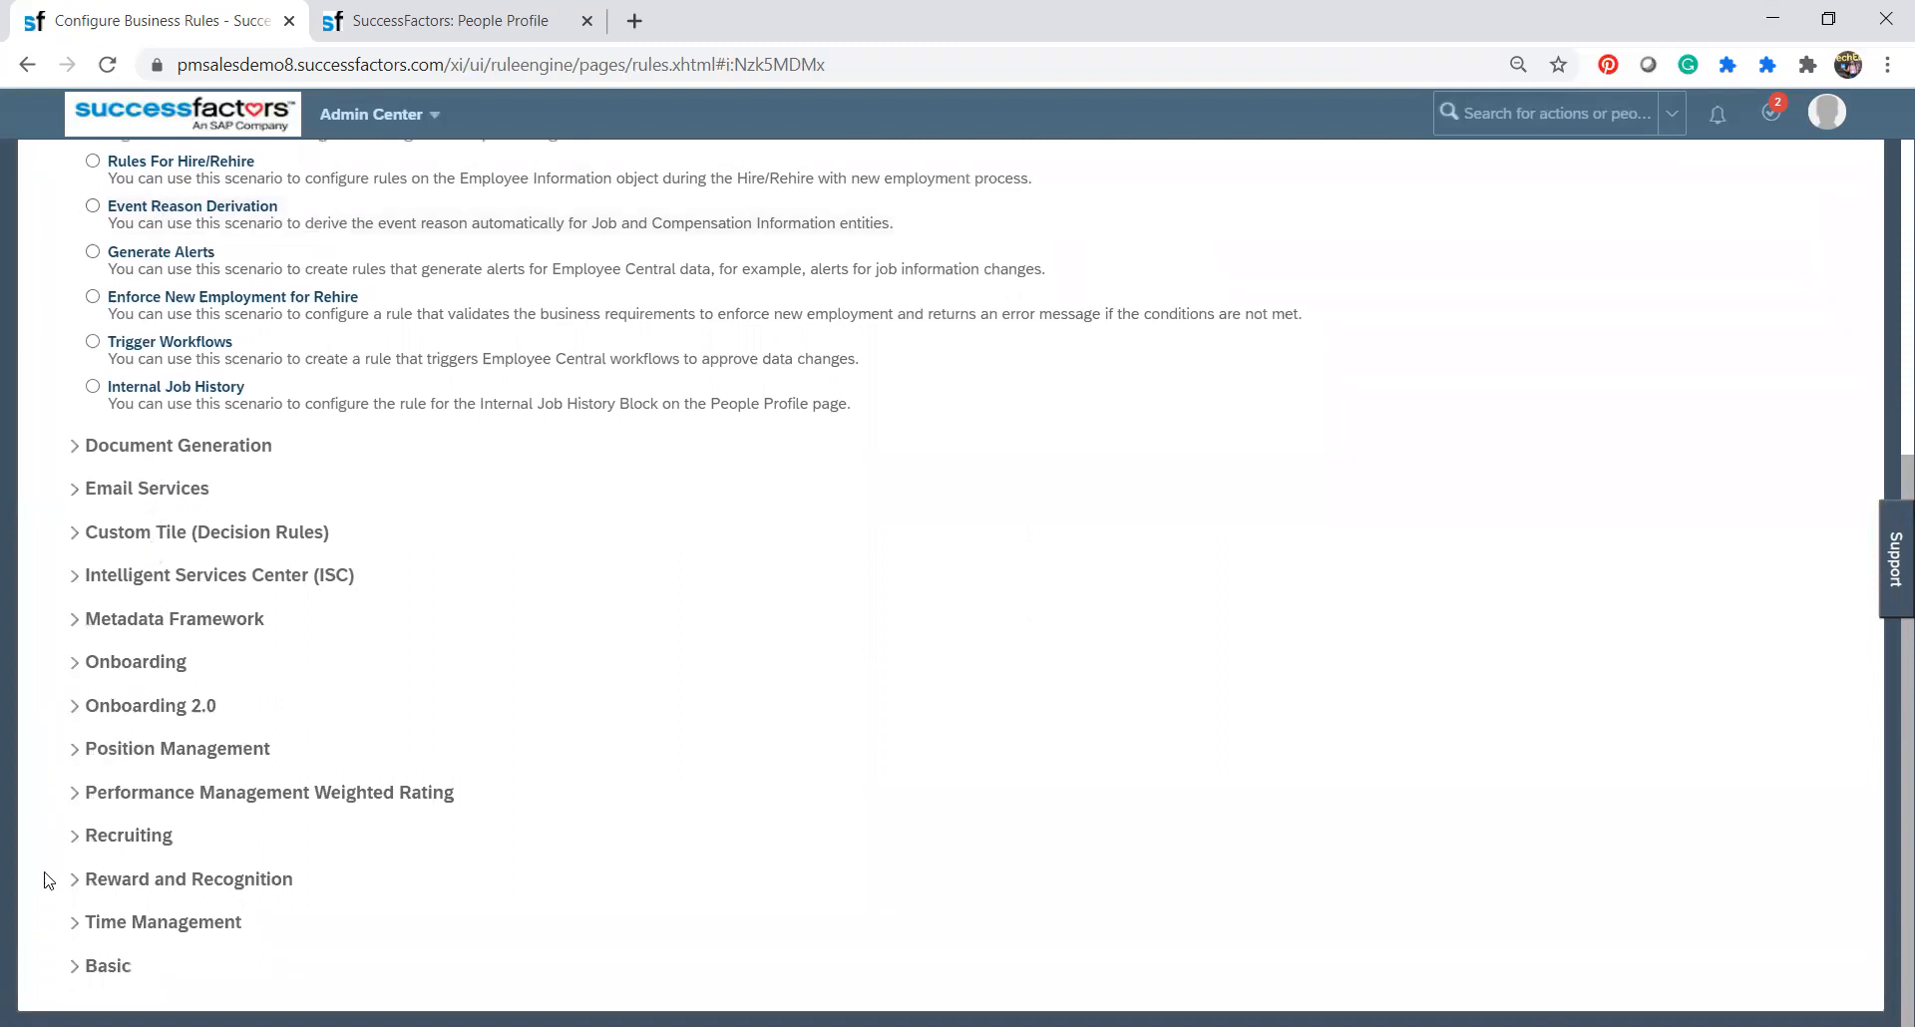
click(74, 978)
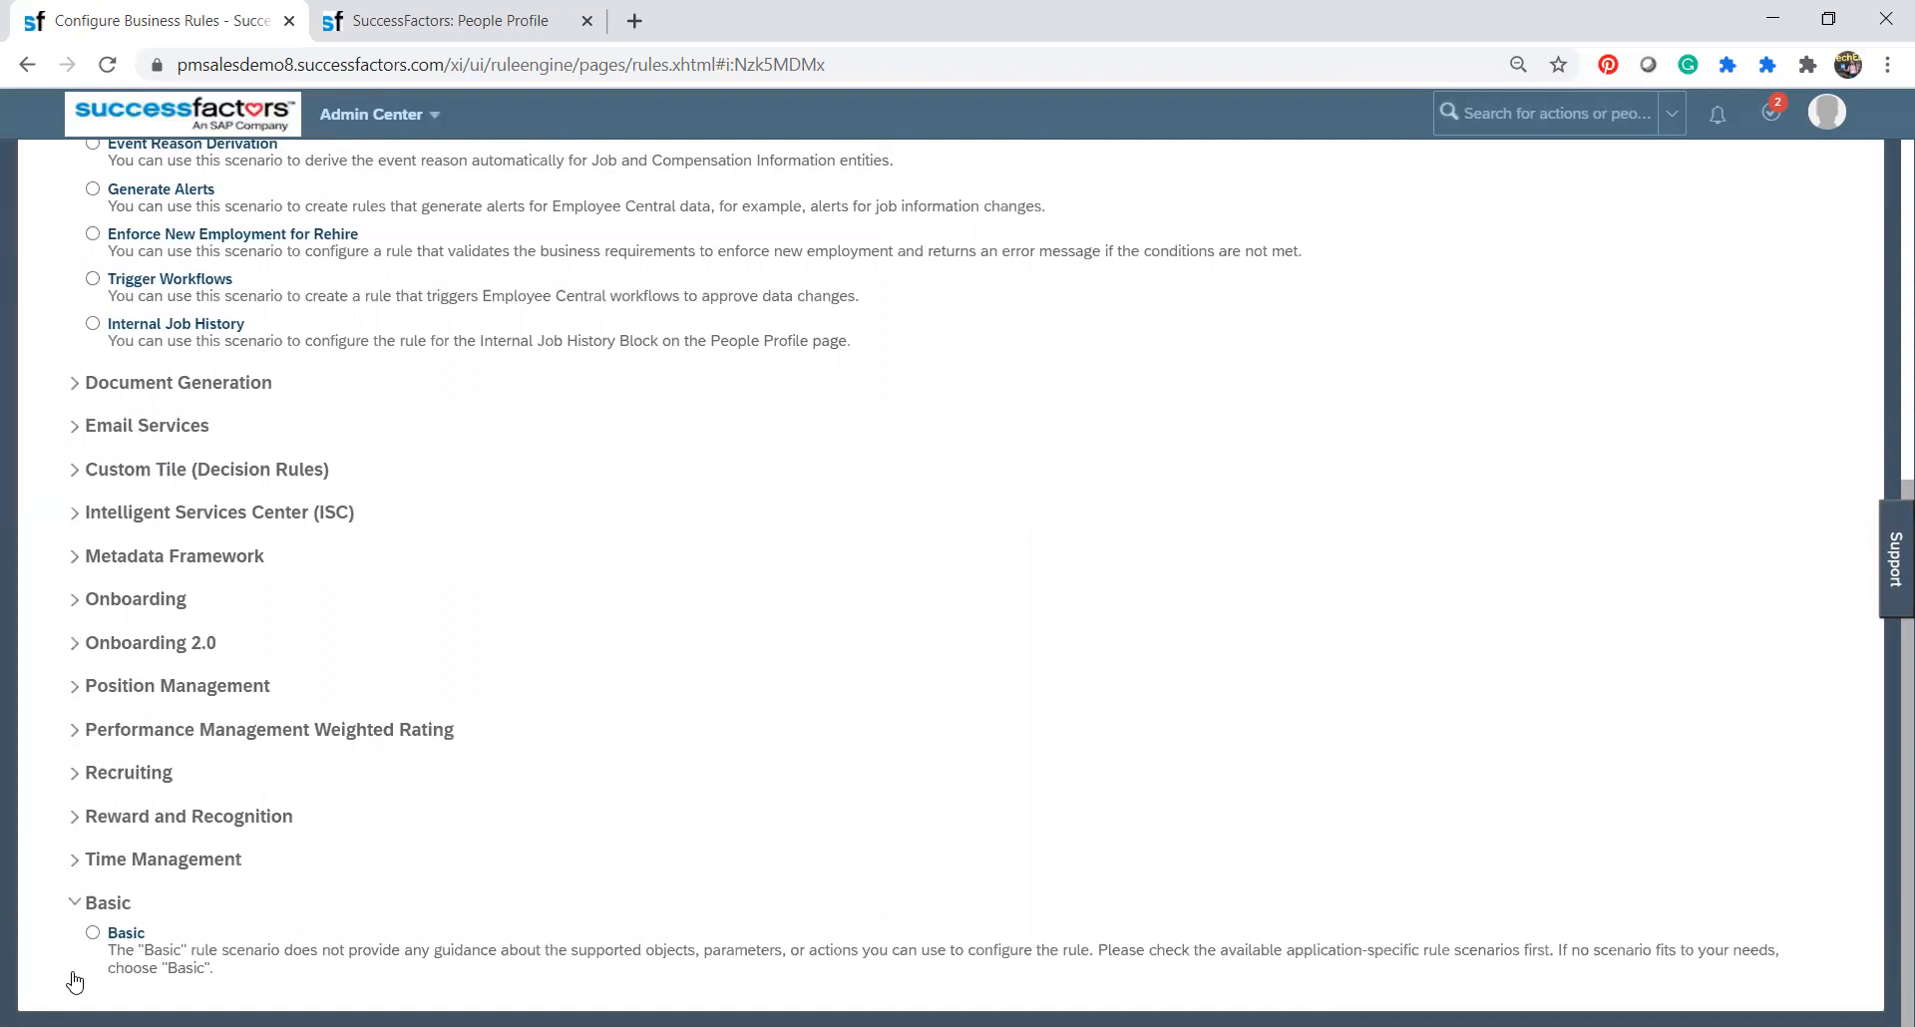
scroll(74, 982, up, 4)
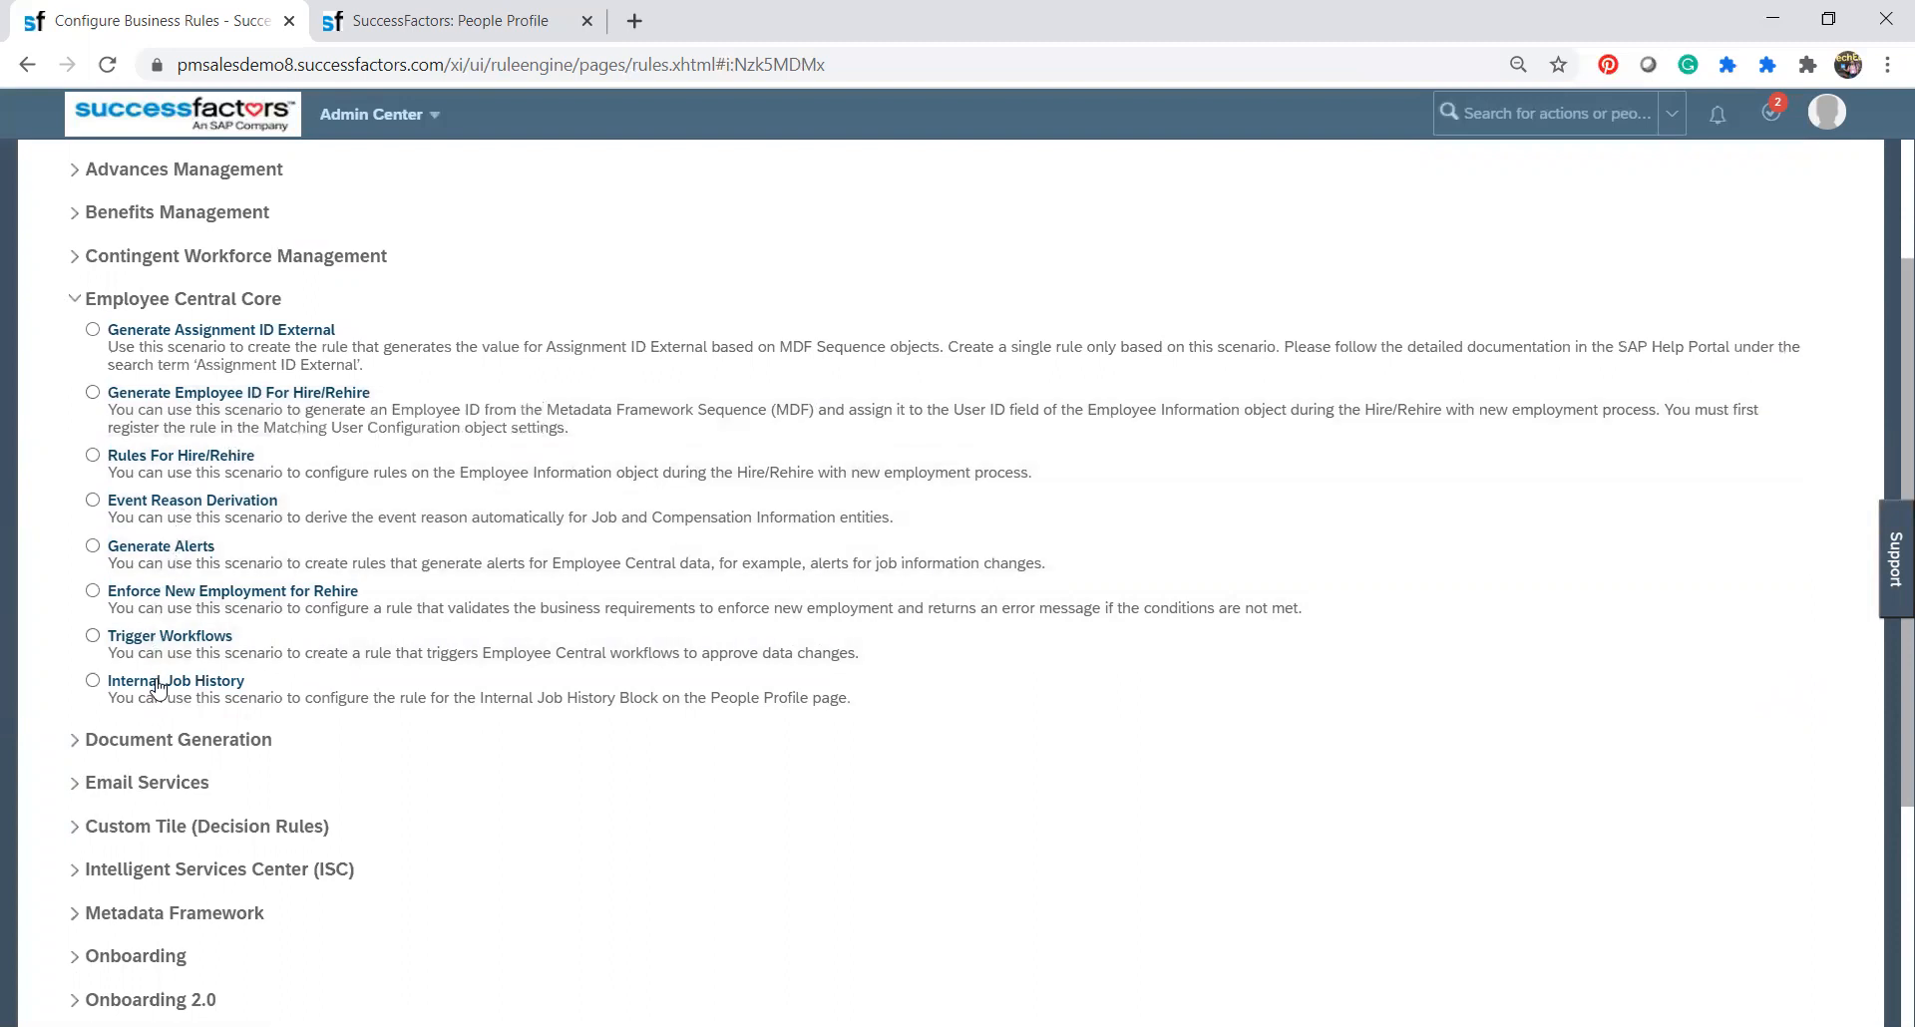
click(74, 742)
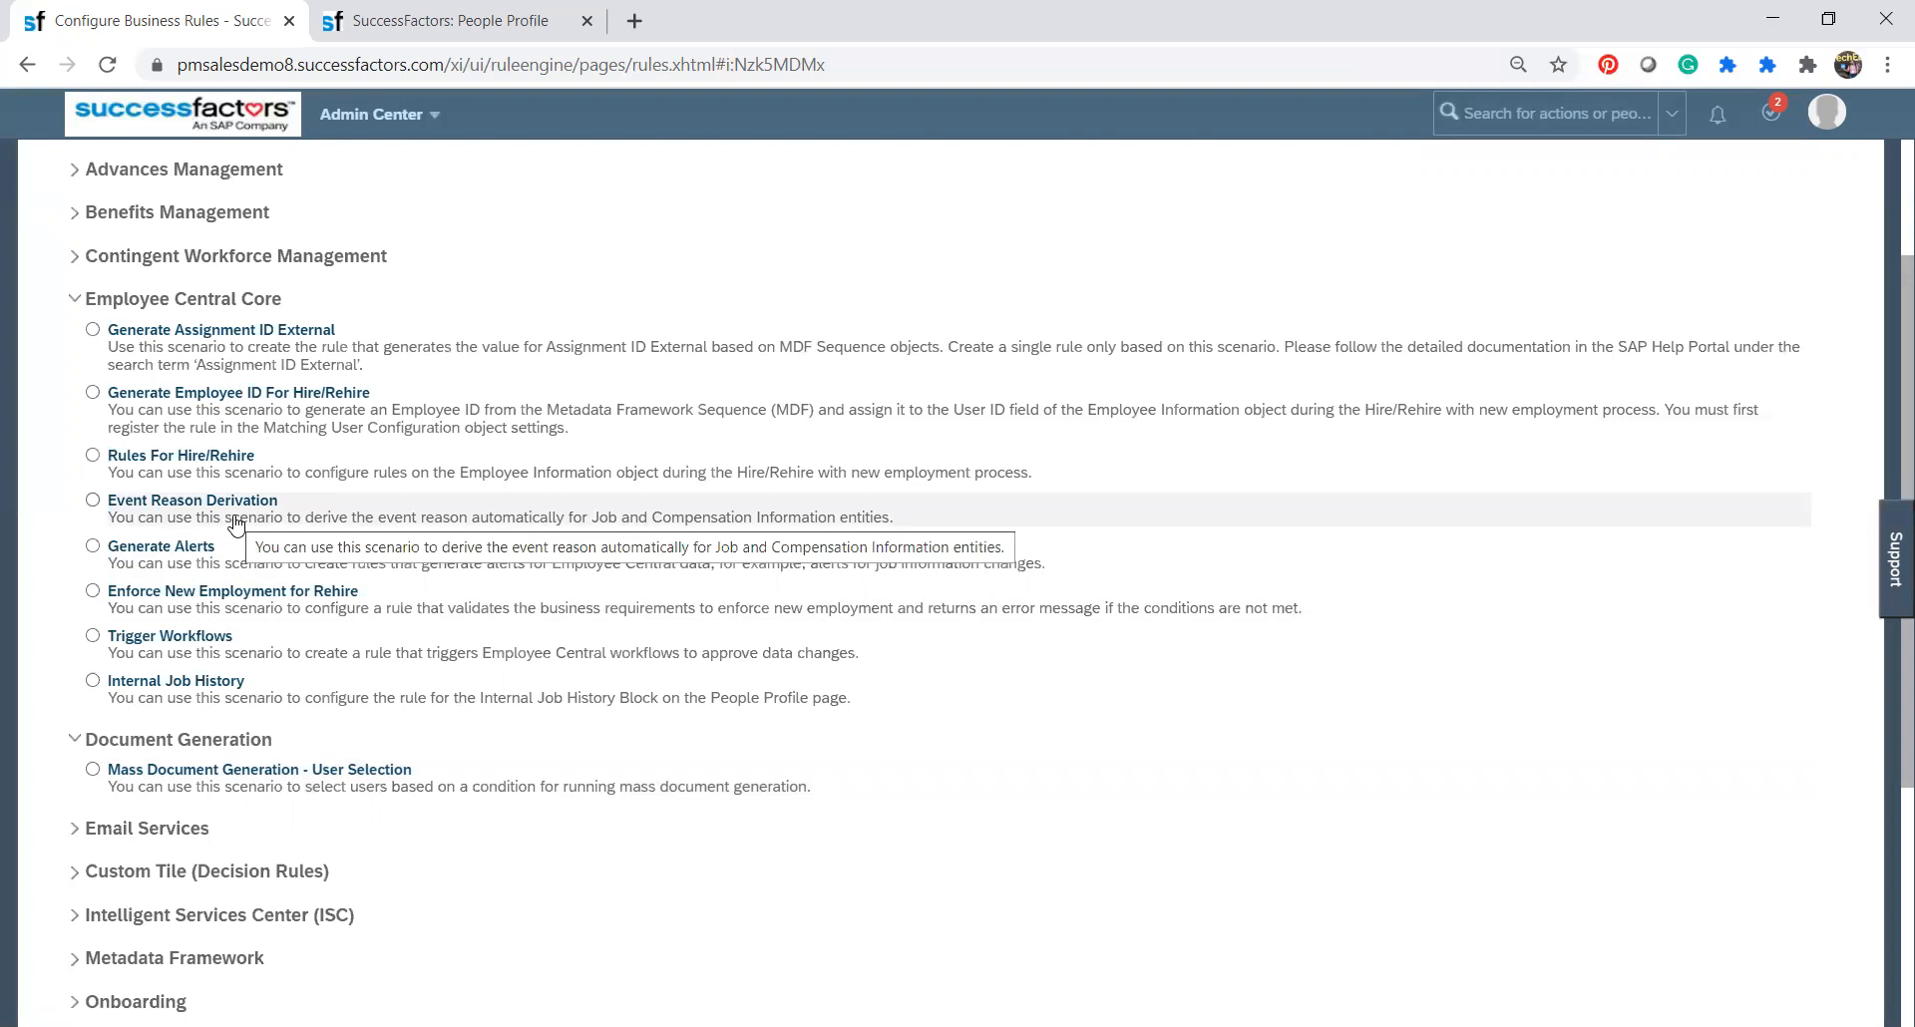
Choose the Trigger Workflows scenario for the new rule and go through its rule name and rule ID fields.
click(147, 639)
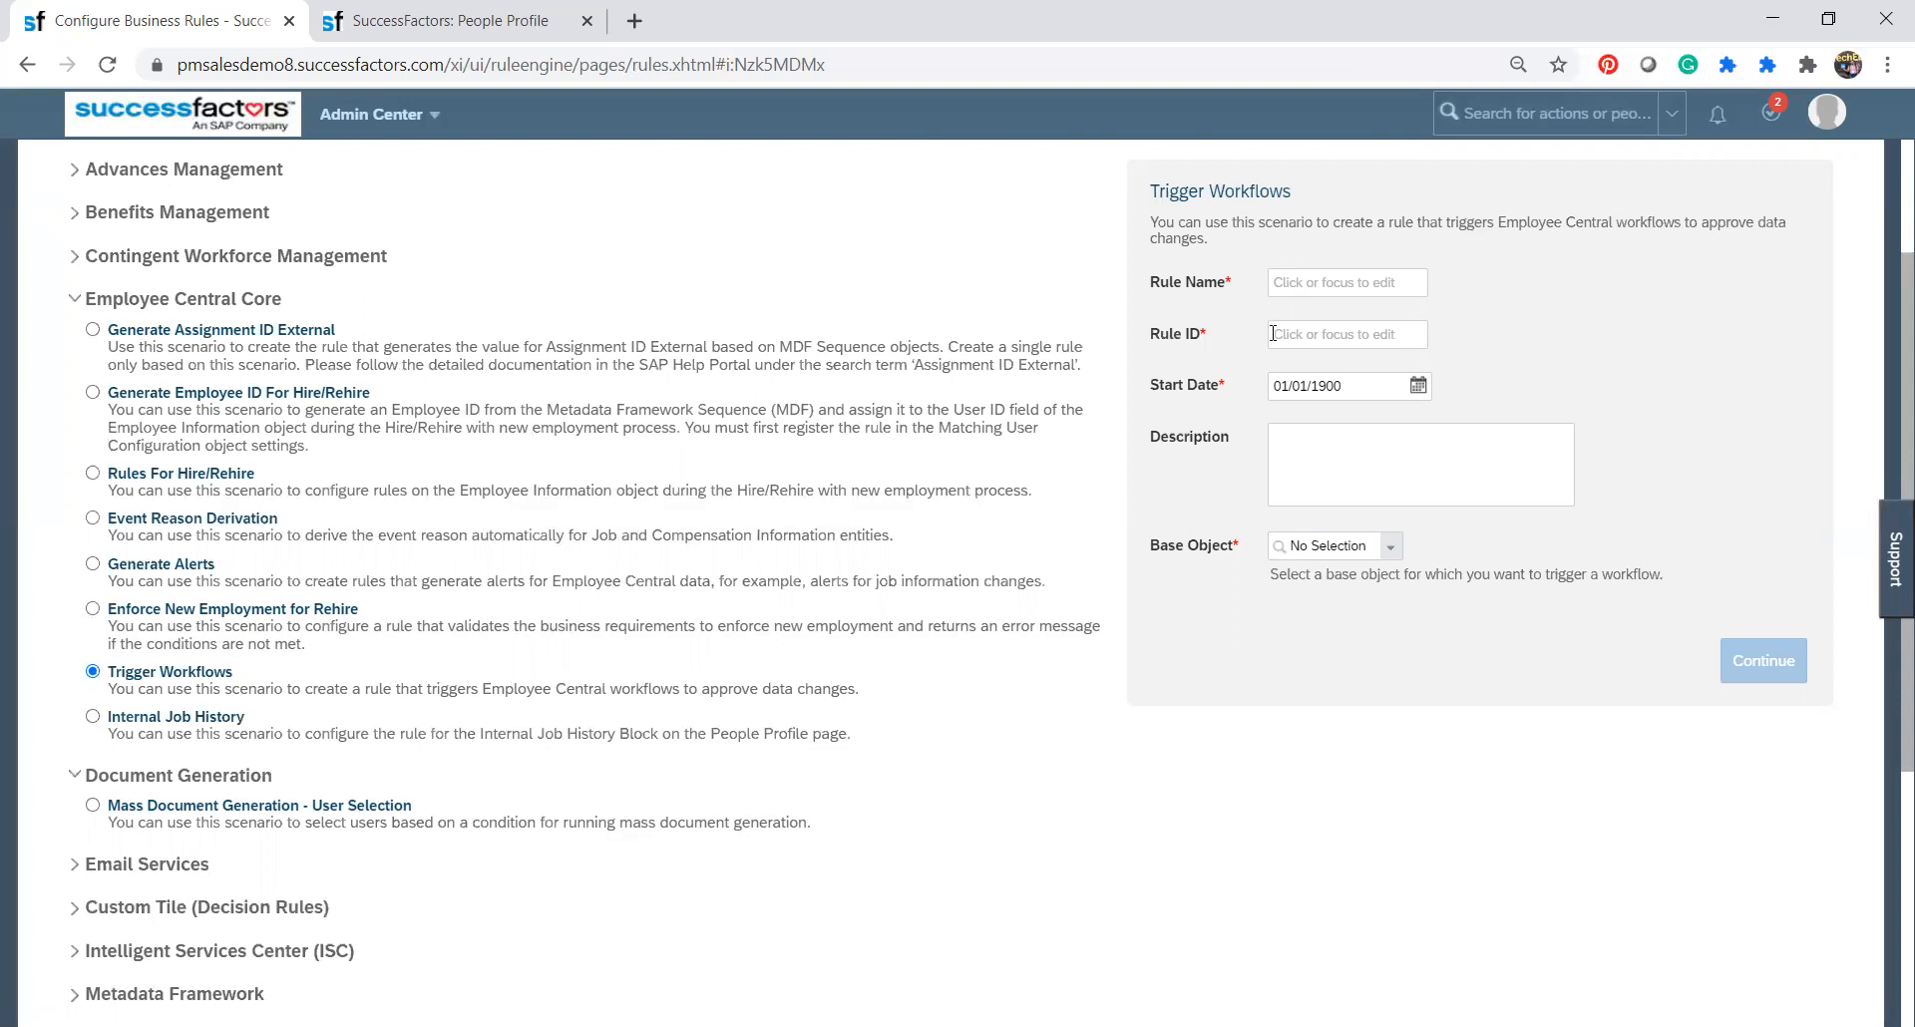
click(1285, 283)
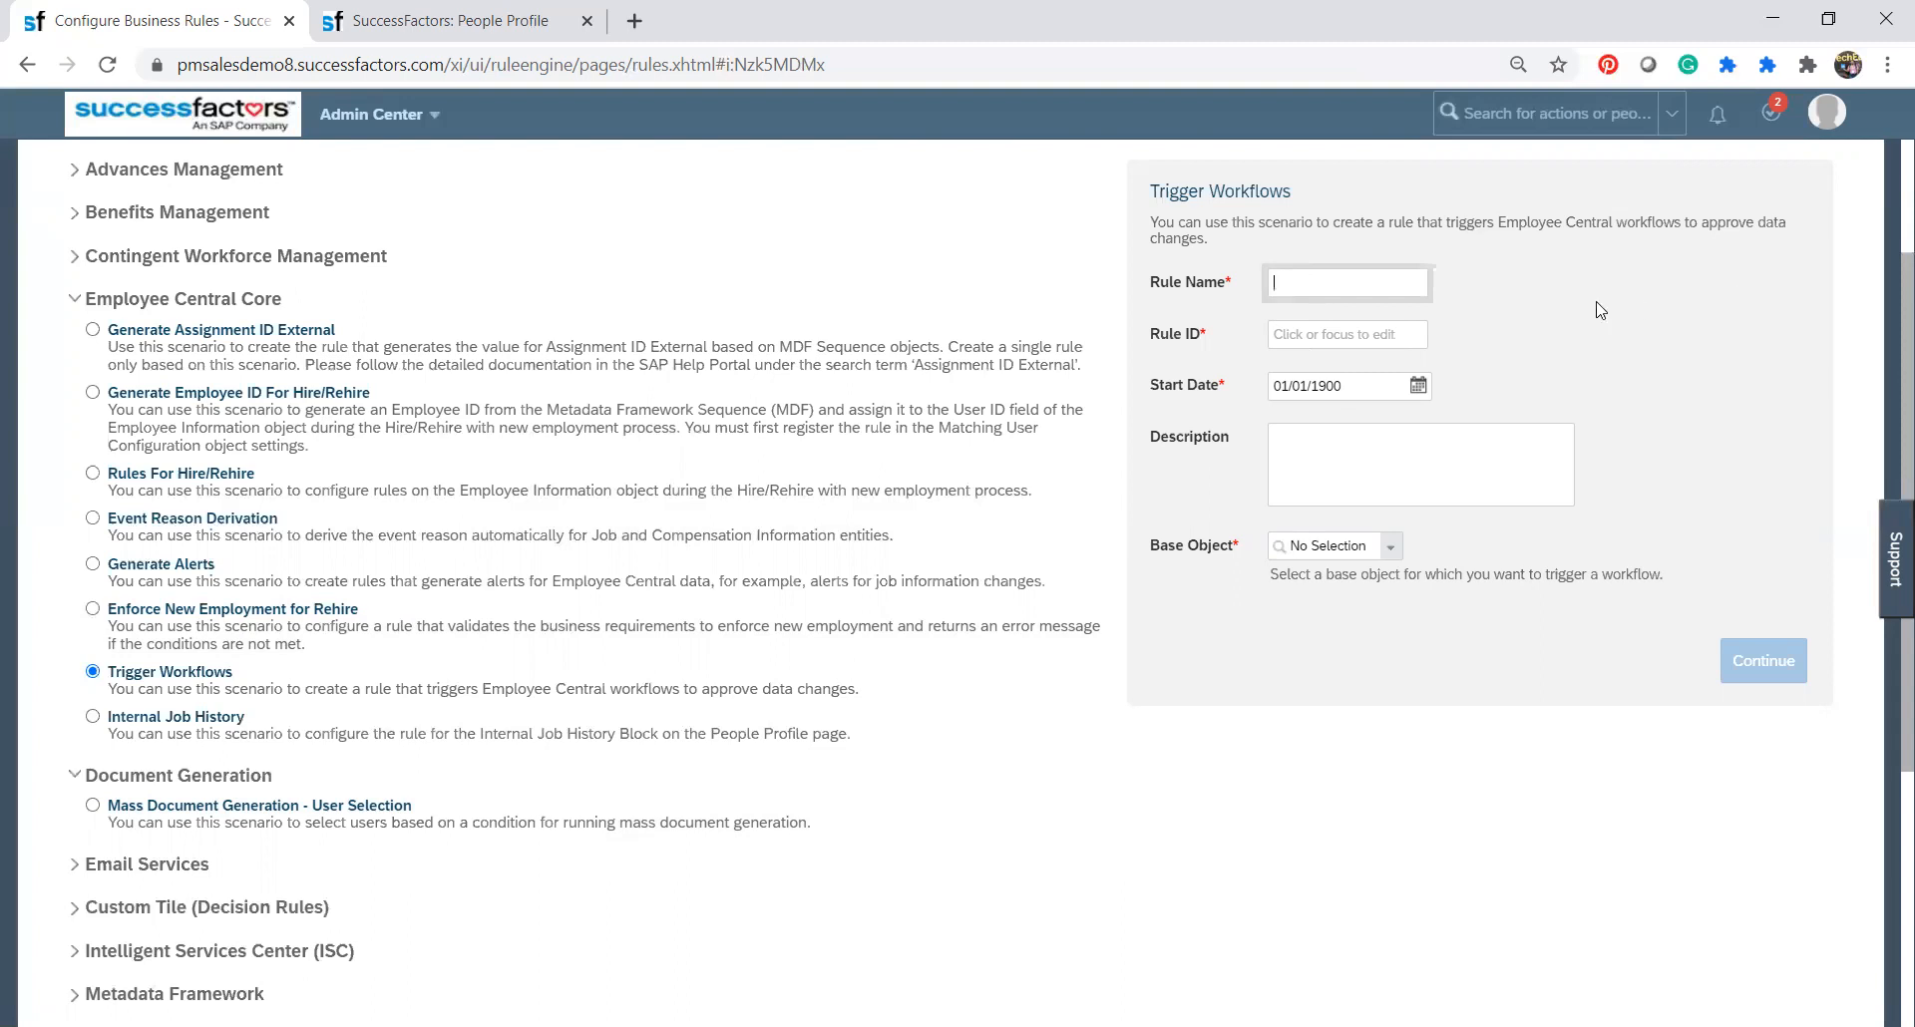
click(1402, 290)
click(1282, 333)
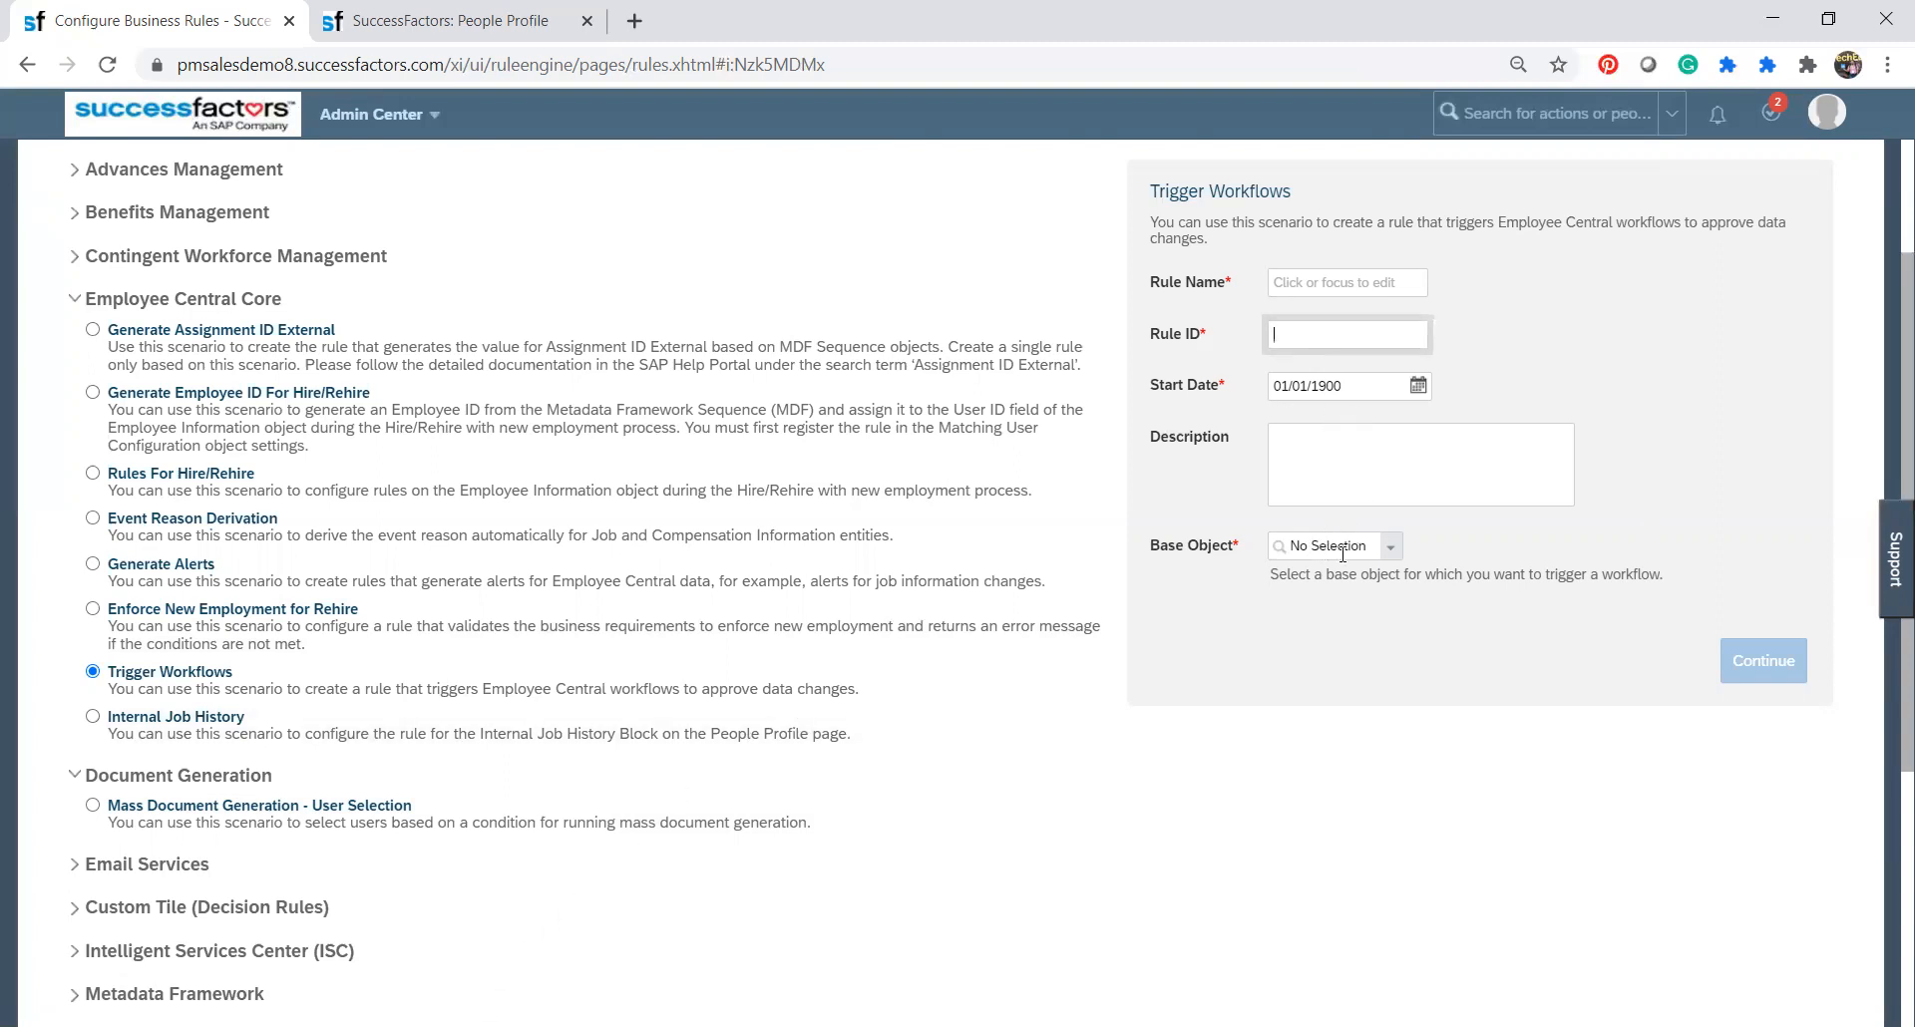
Browse the available base objects and set the rule's base object to Event Reason.
click(1388, 554)
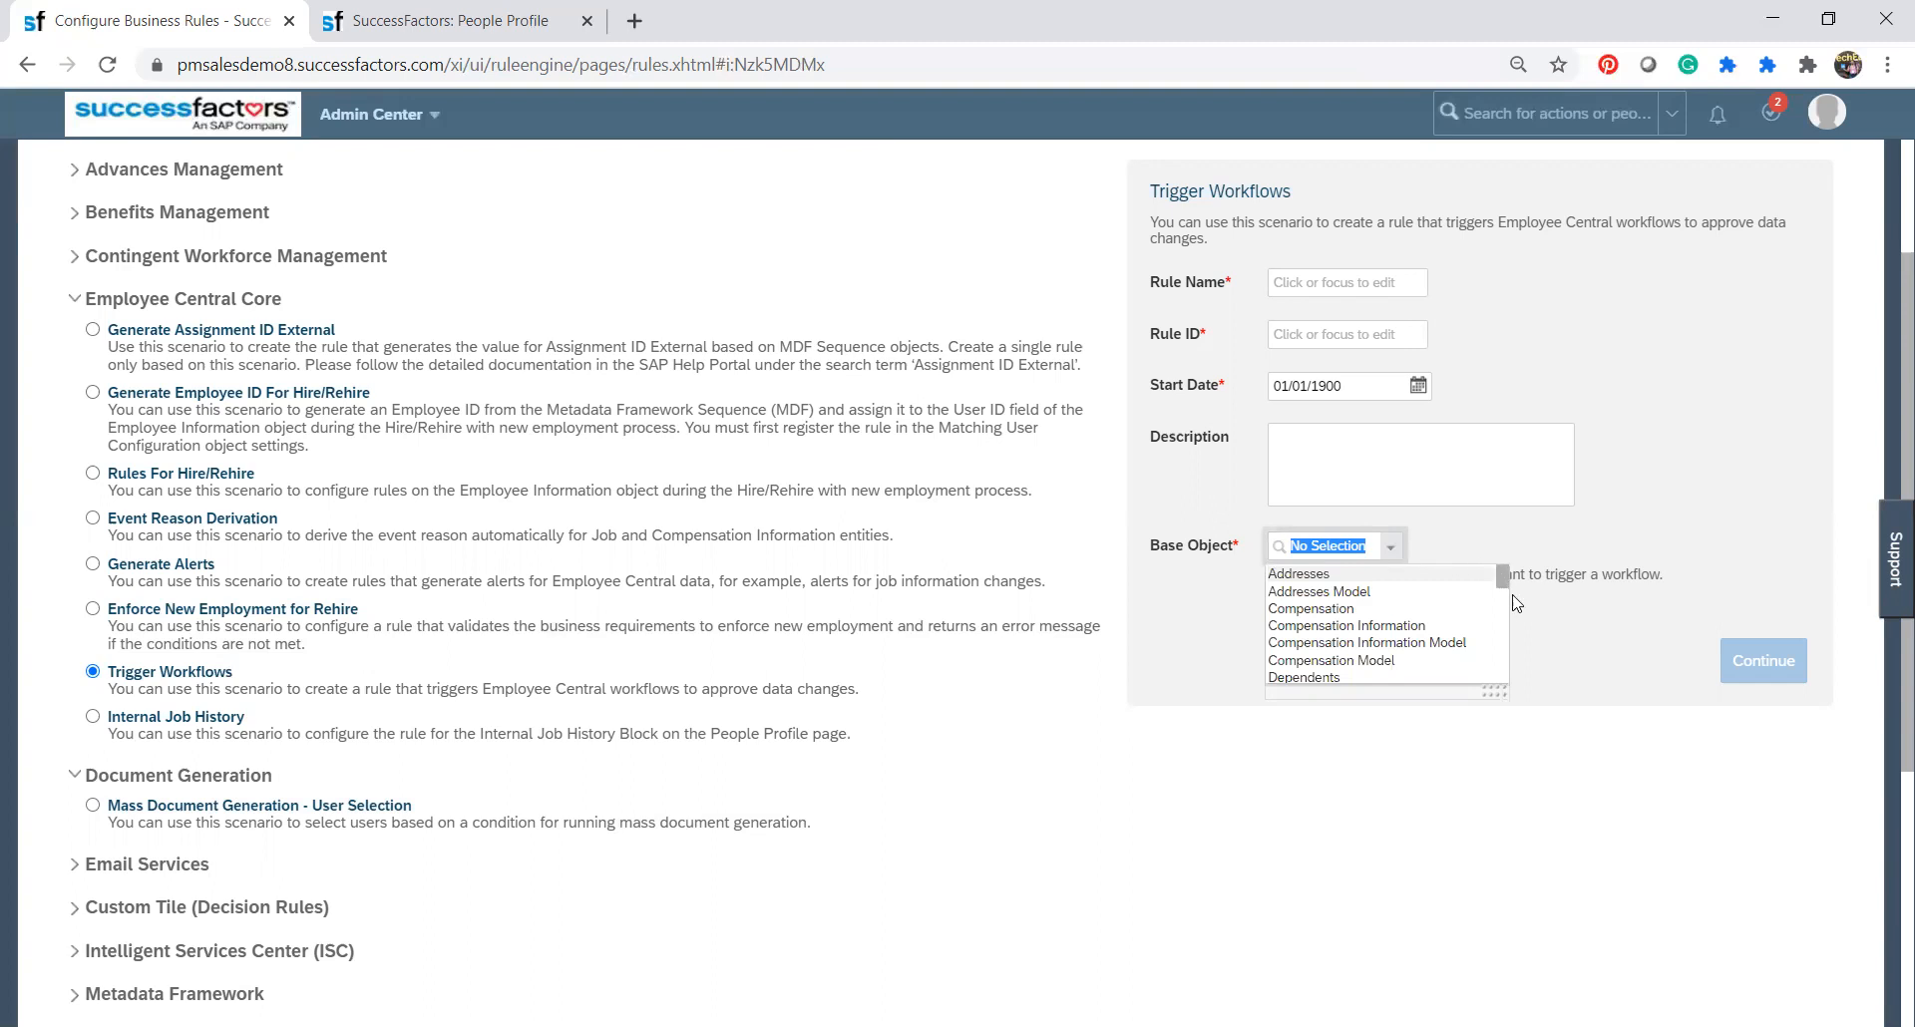
scroll(1506, 643, down, 1)
scroll(1508, 646, down, 1)
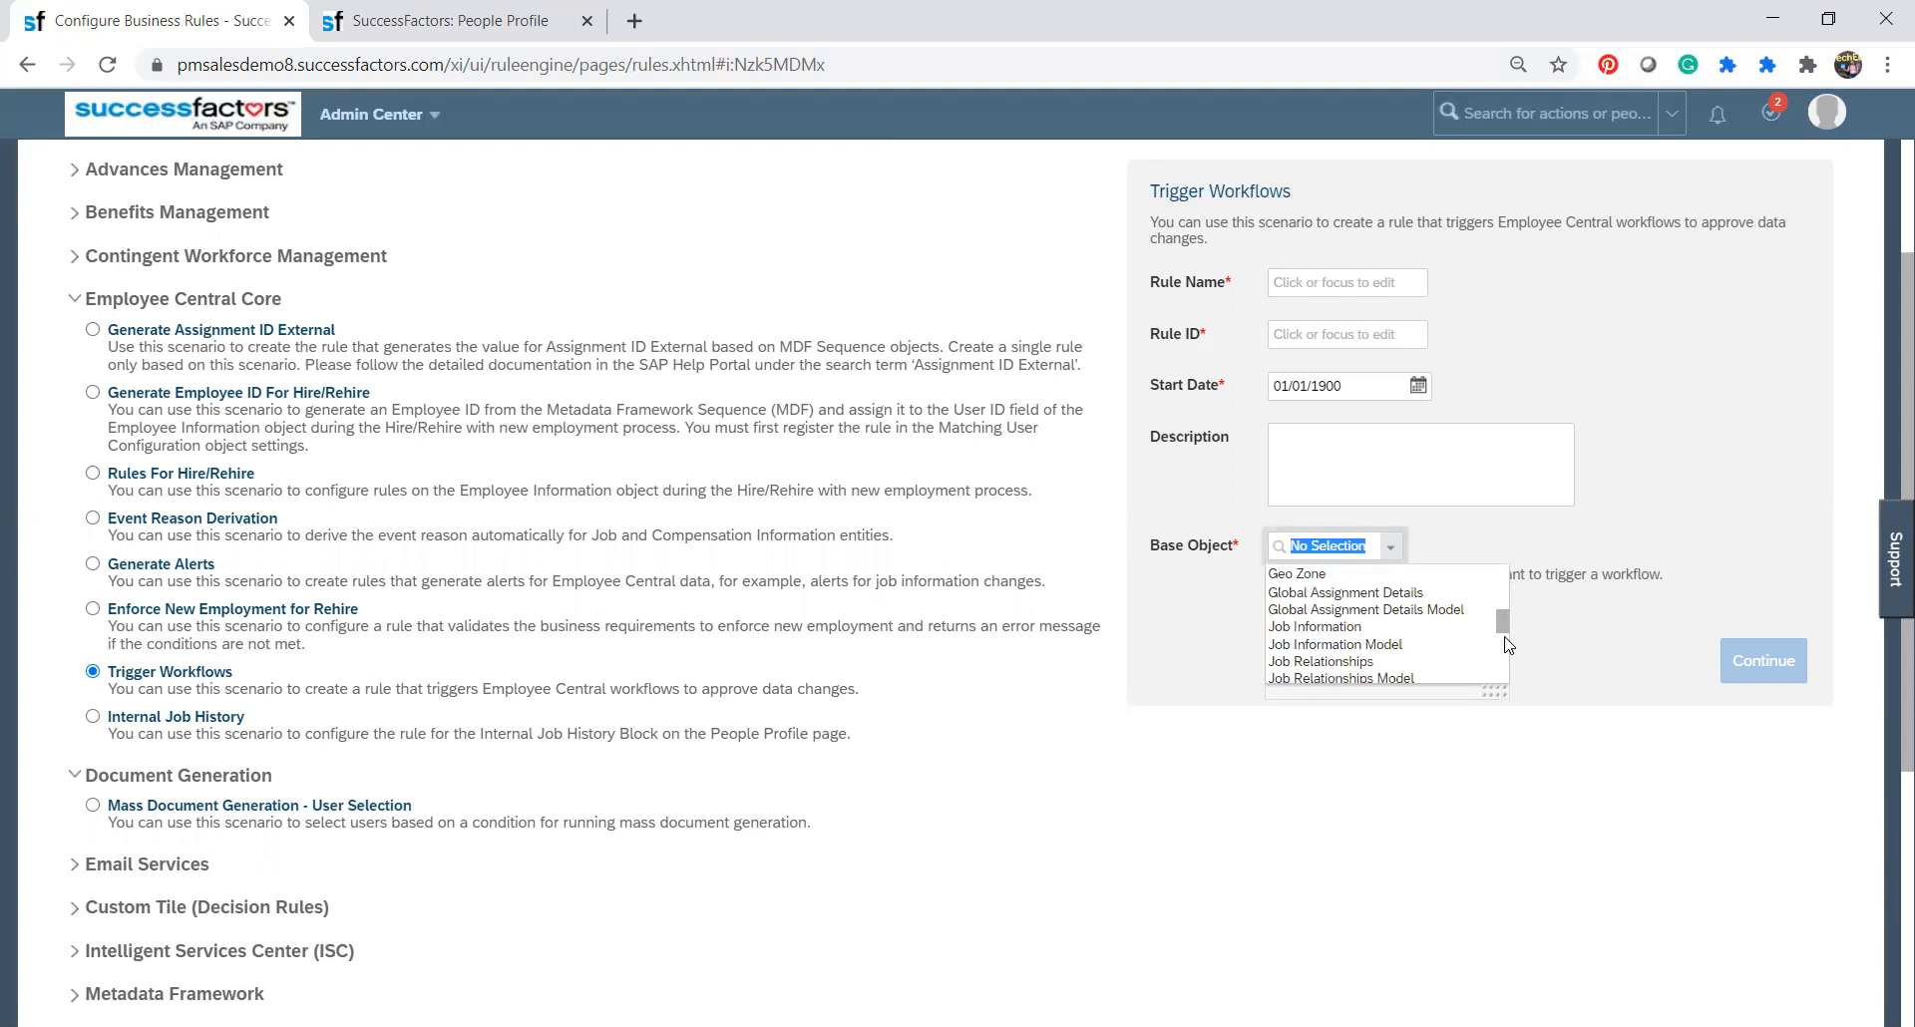
scroll(1506, 663, down, 1)
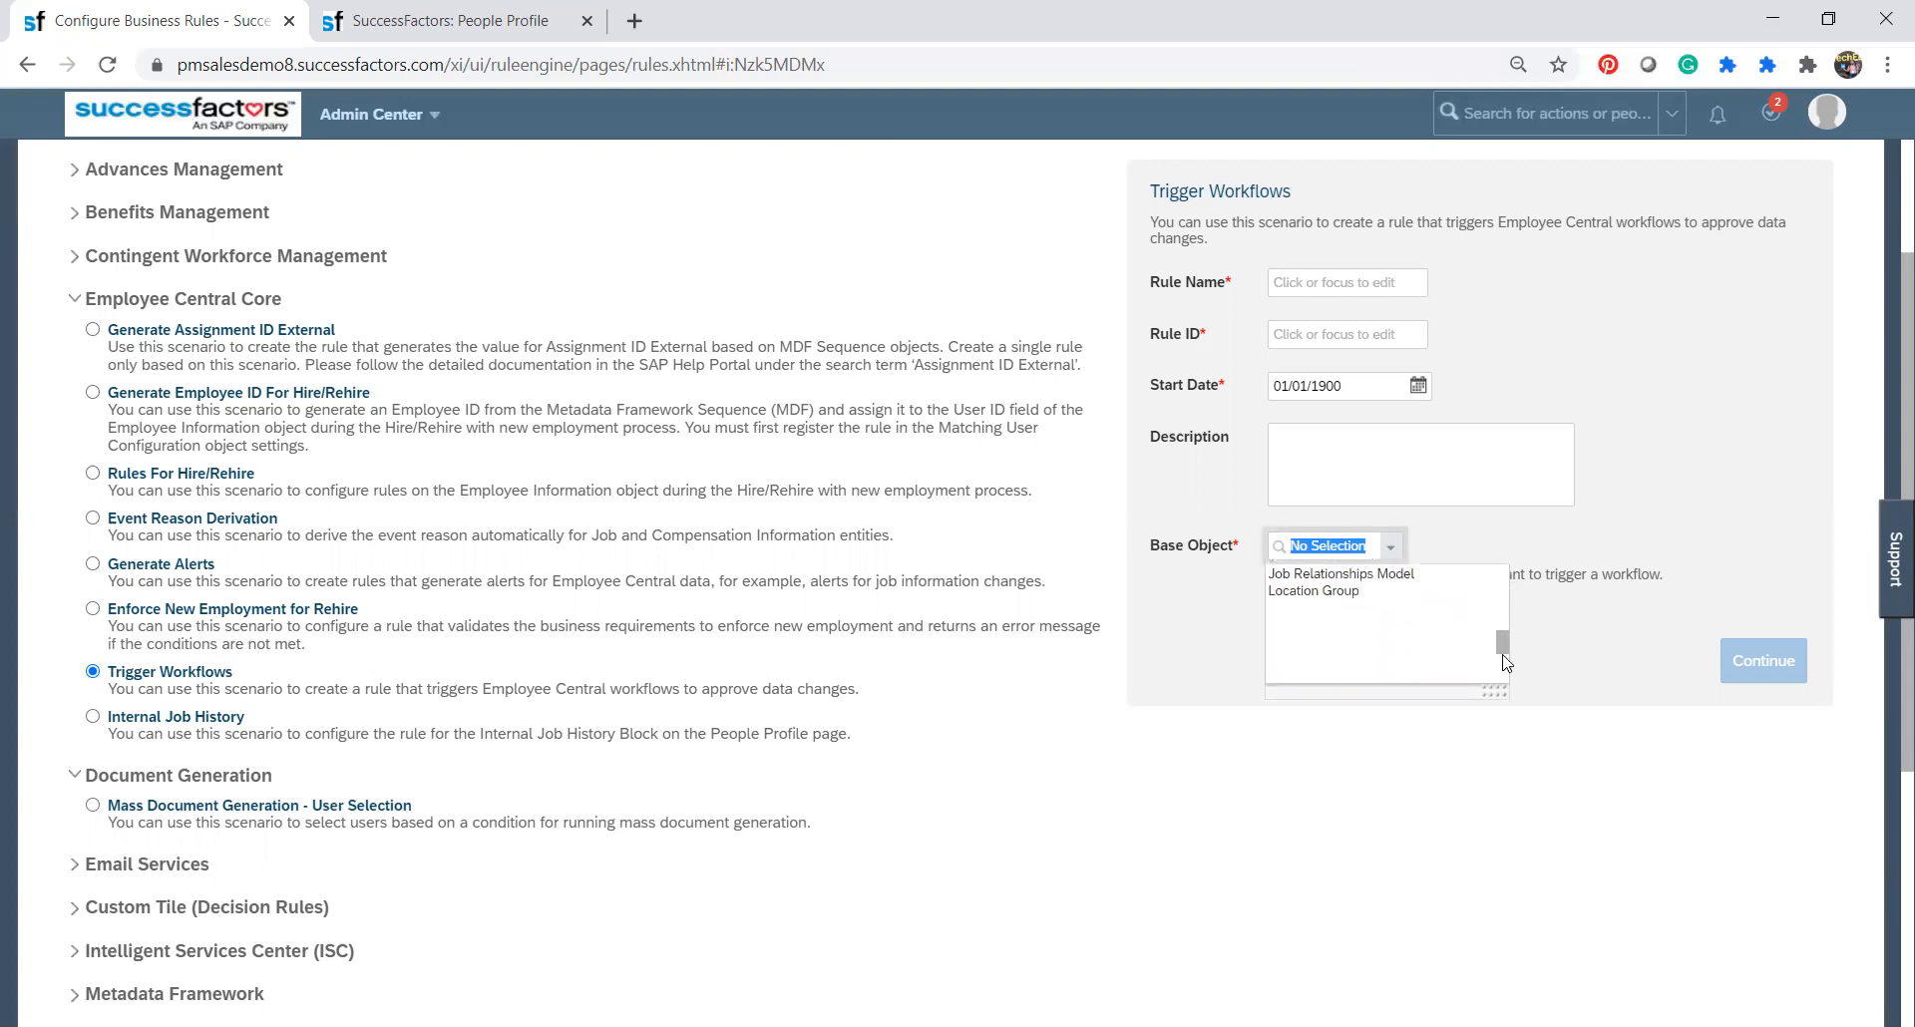
click(1504, 598)
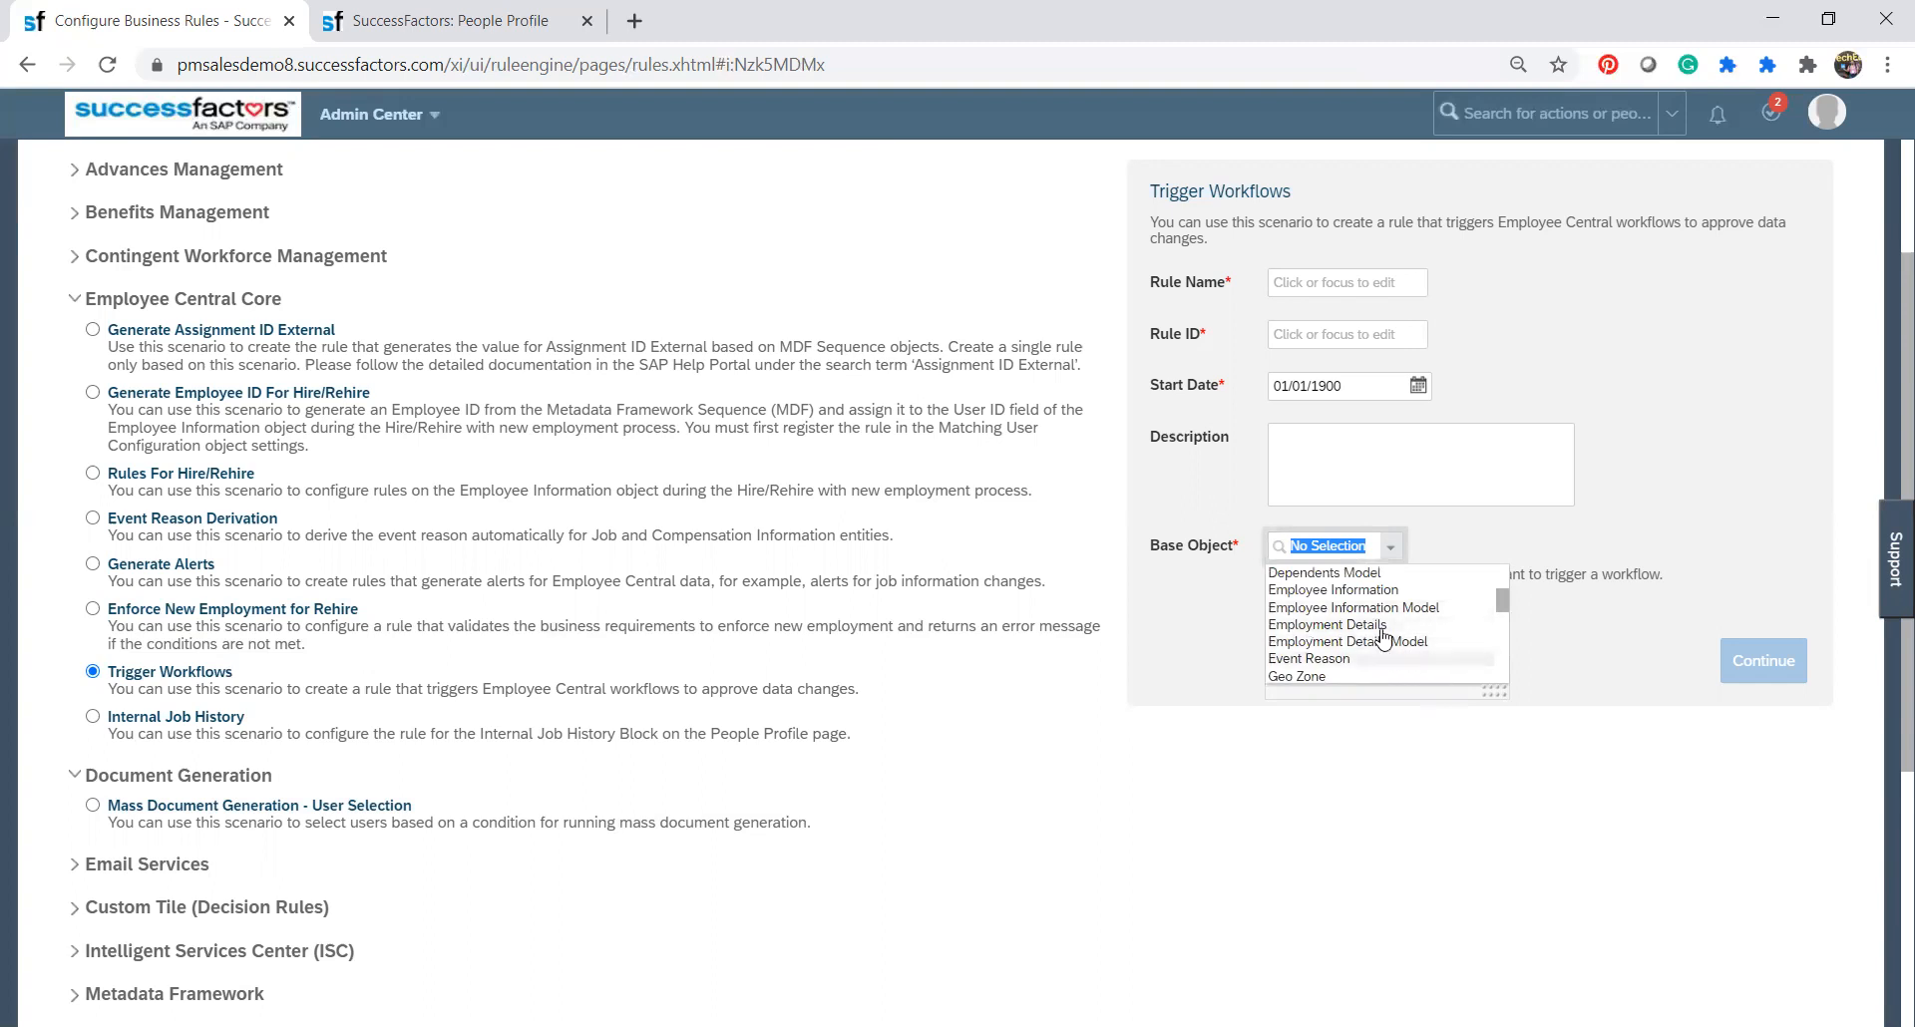
click(1344, 659)
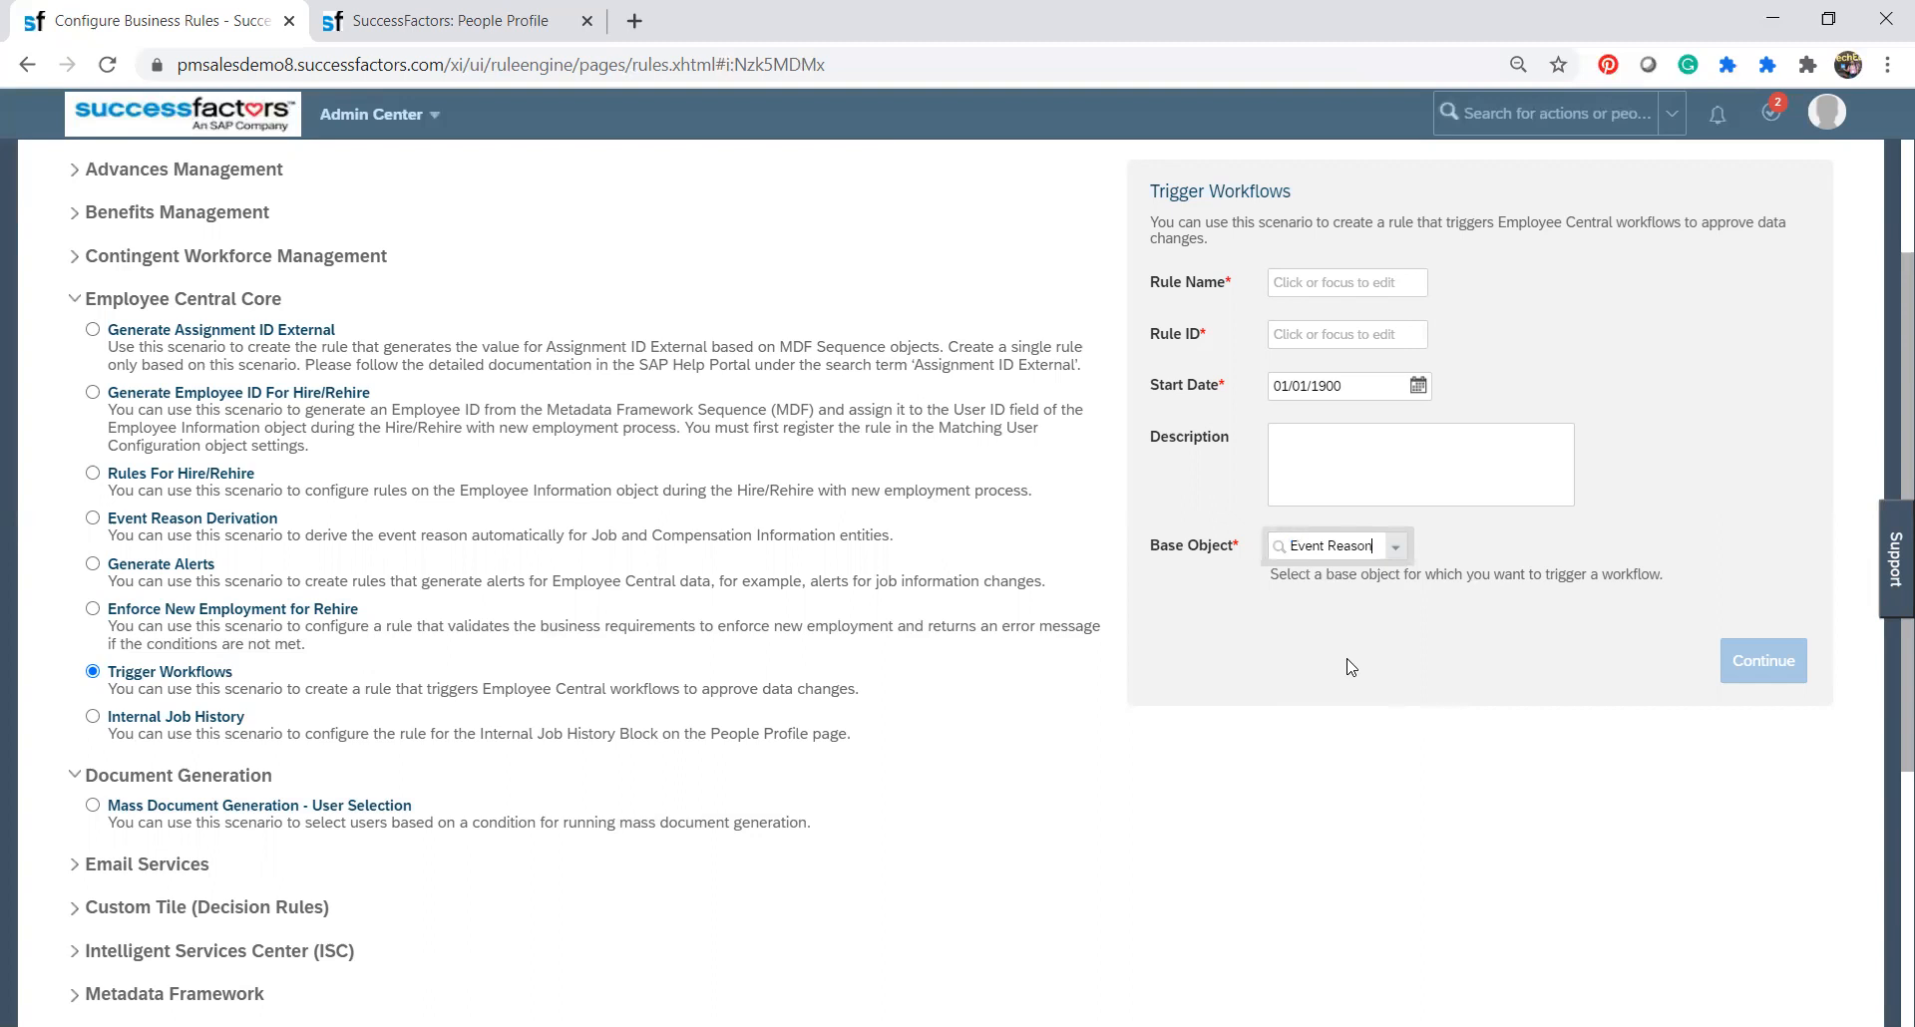
Enter q123 as the rule ID.
click(1309, 456)
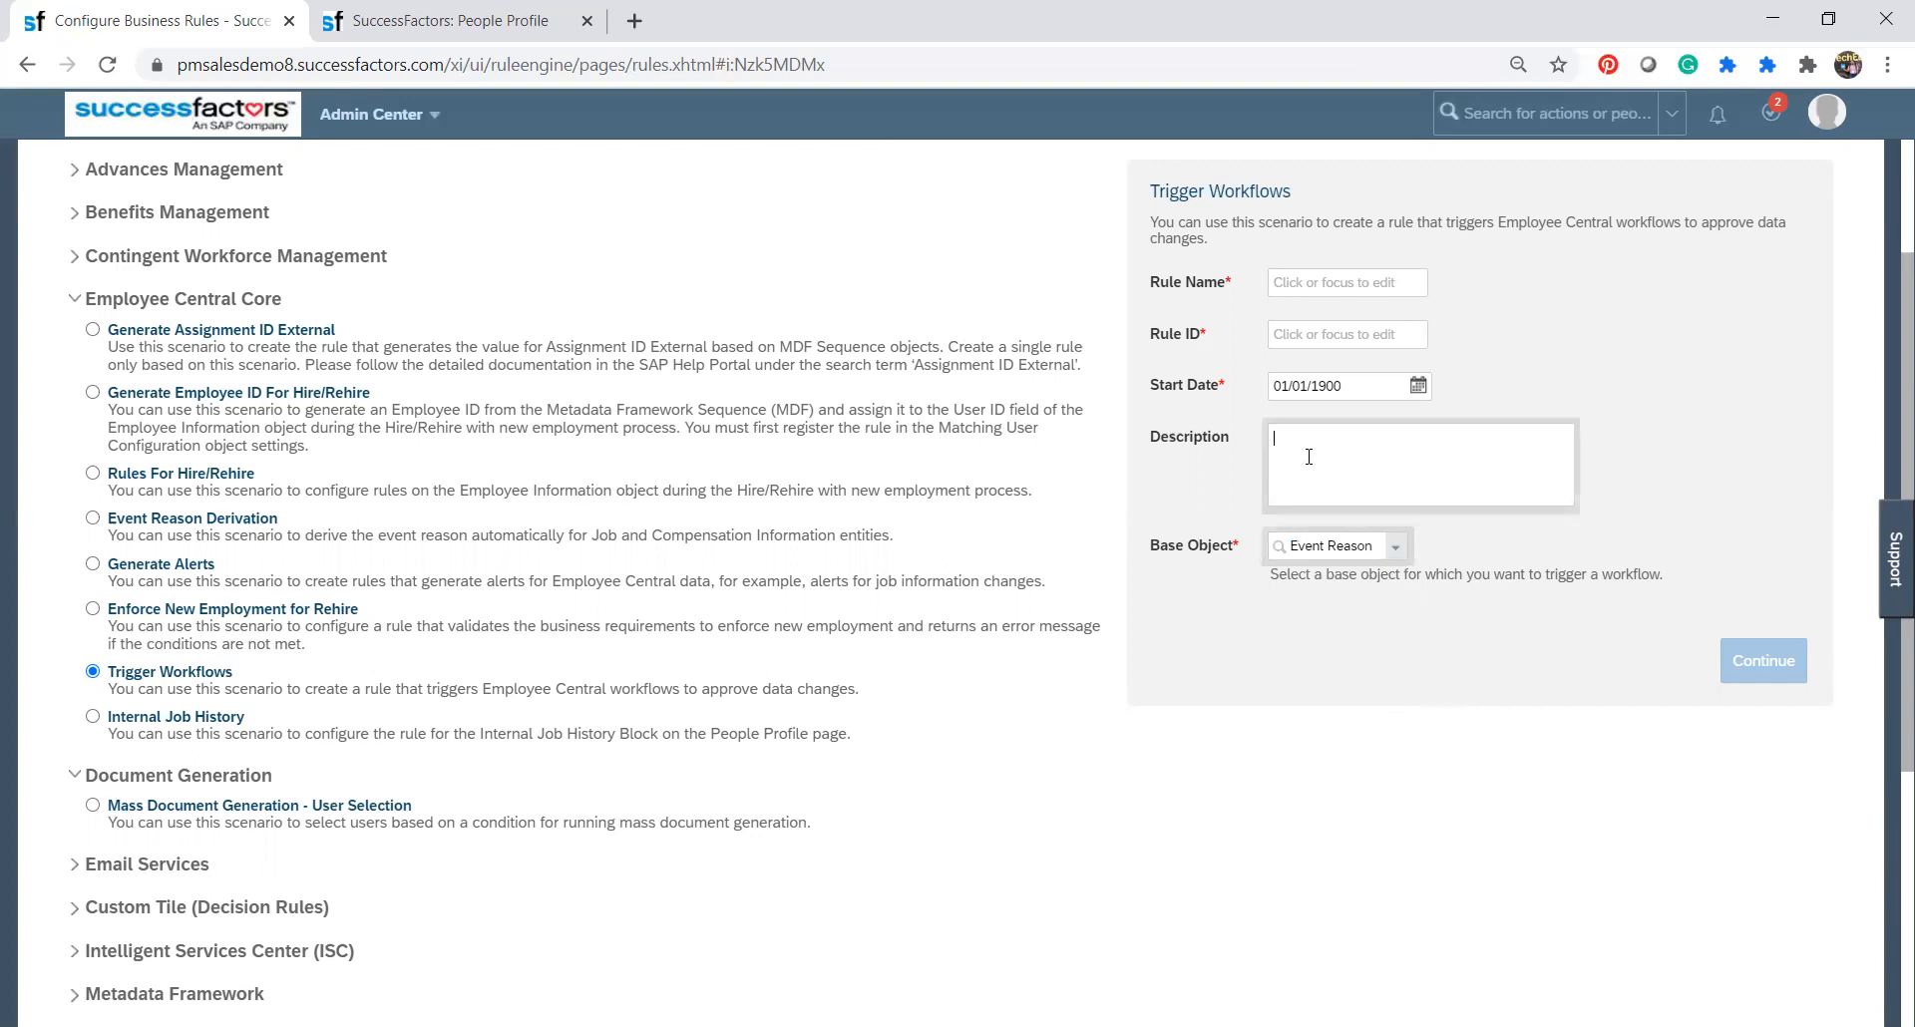
click(1293, 337)
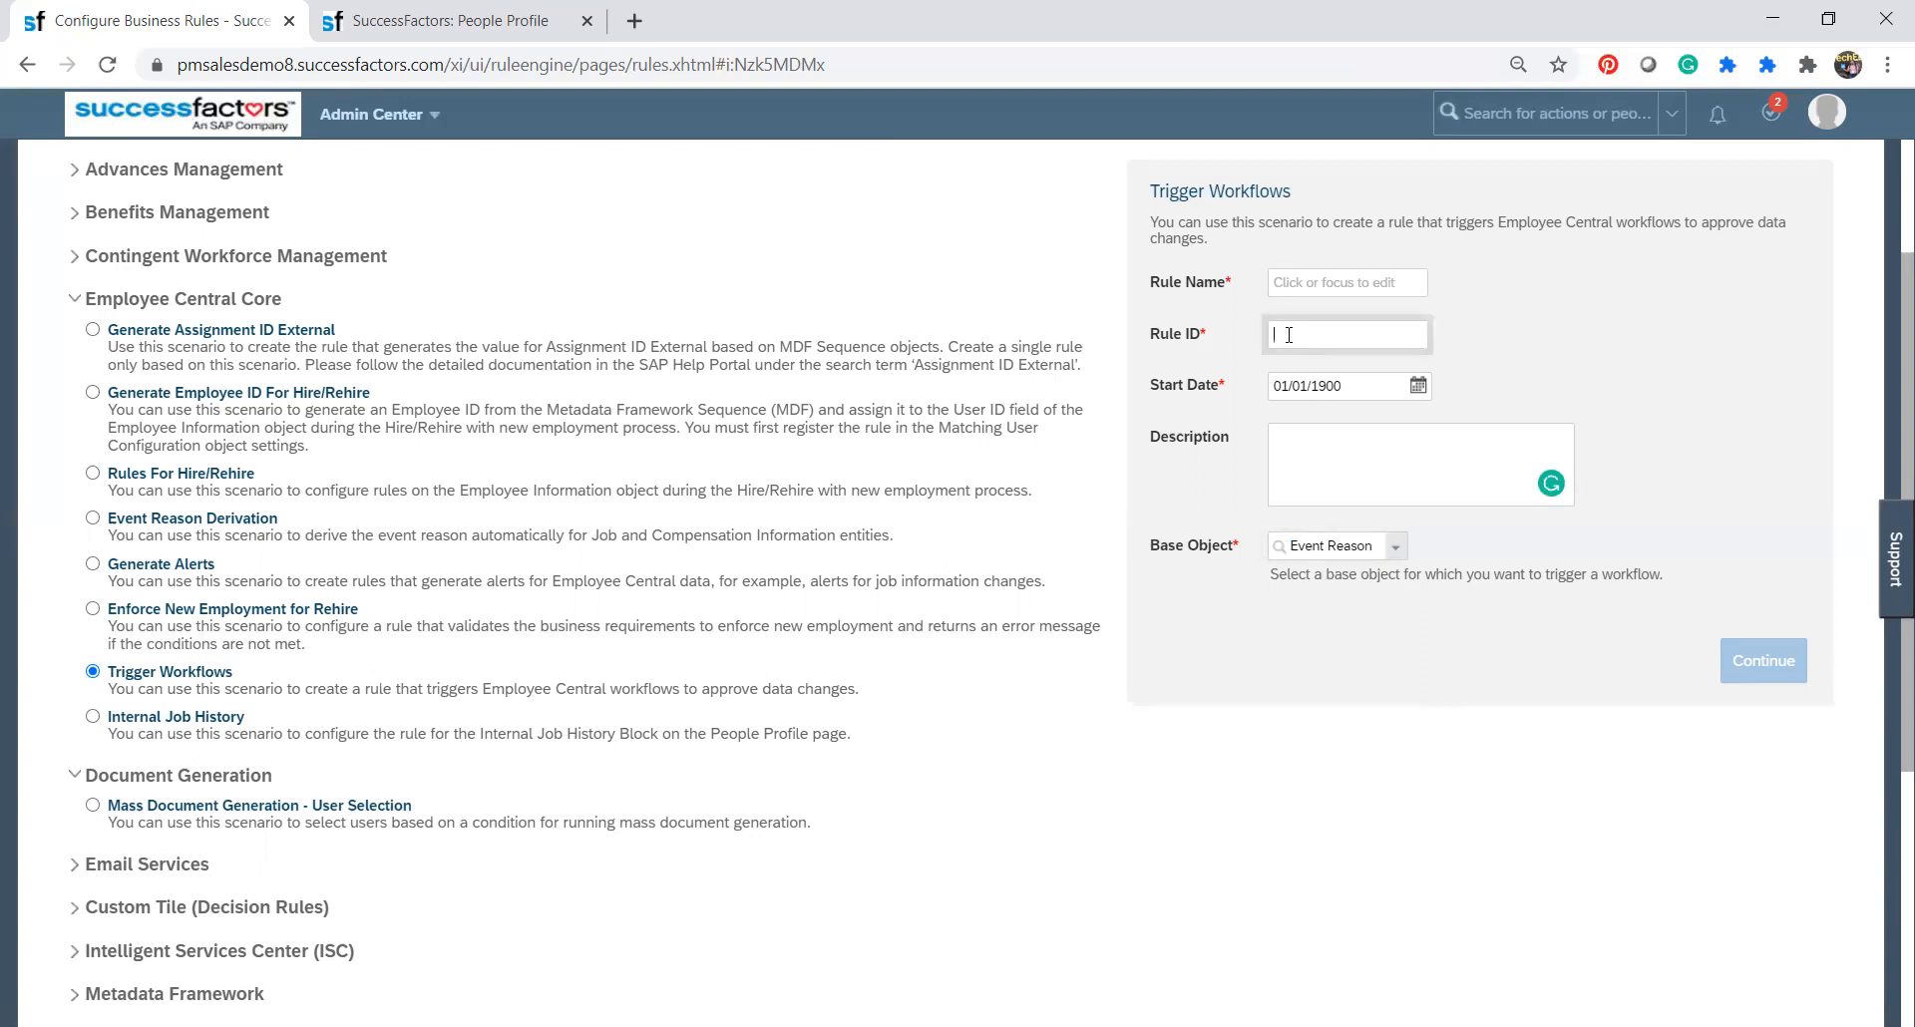
text(q)
key(BackSpace)
text(q)
key(BackSpace)
text(q123)
Name the rule q123, leave the description empty, and continue to the rule definition.
click(1285, 277)
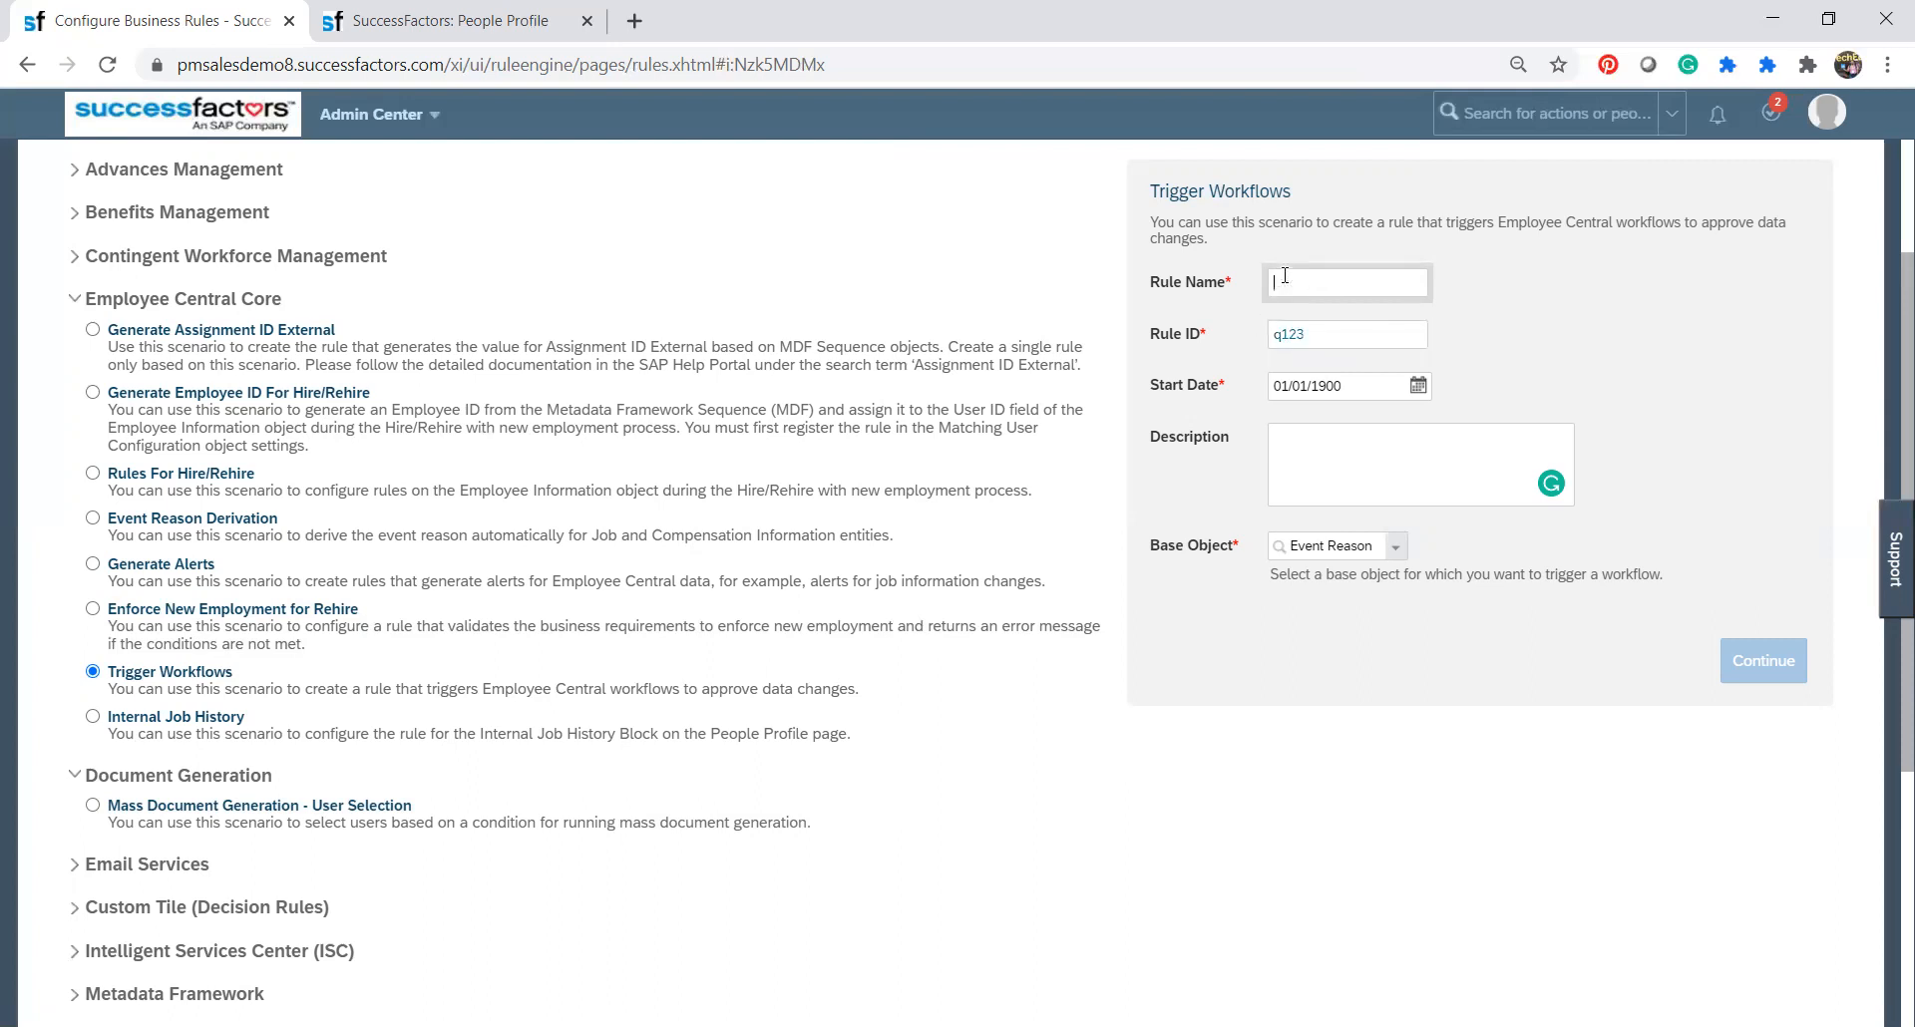
text(q123)
click(1441, 463)
click(1757, 663)
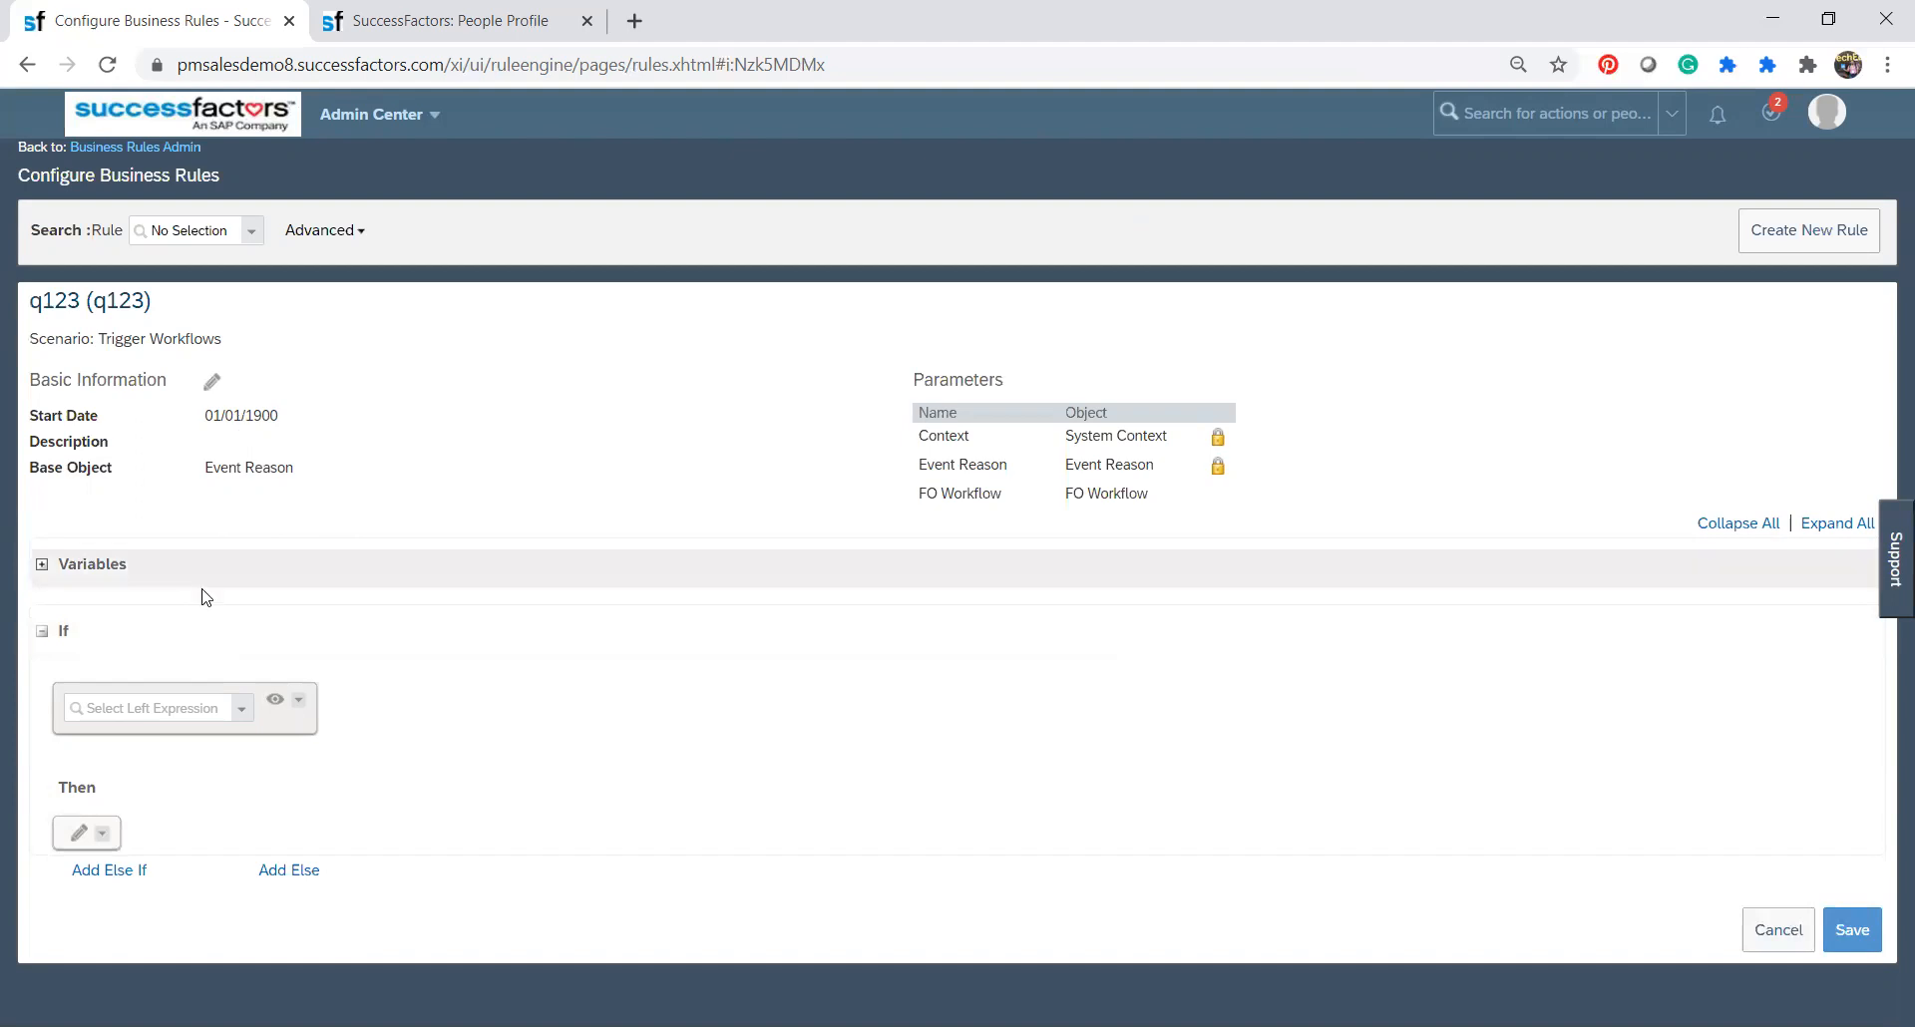
Define the If condition as Event Reason.Event is equal to the value Completion of Probation.
click(127, 706)
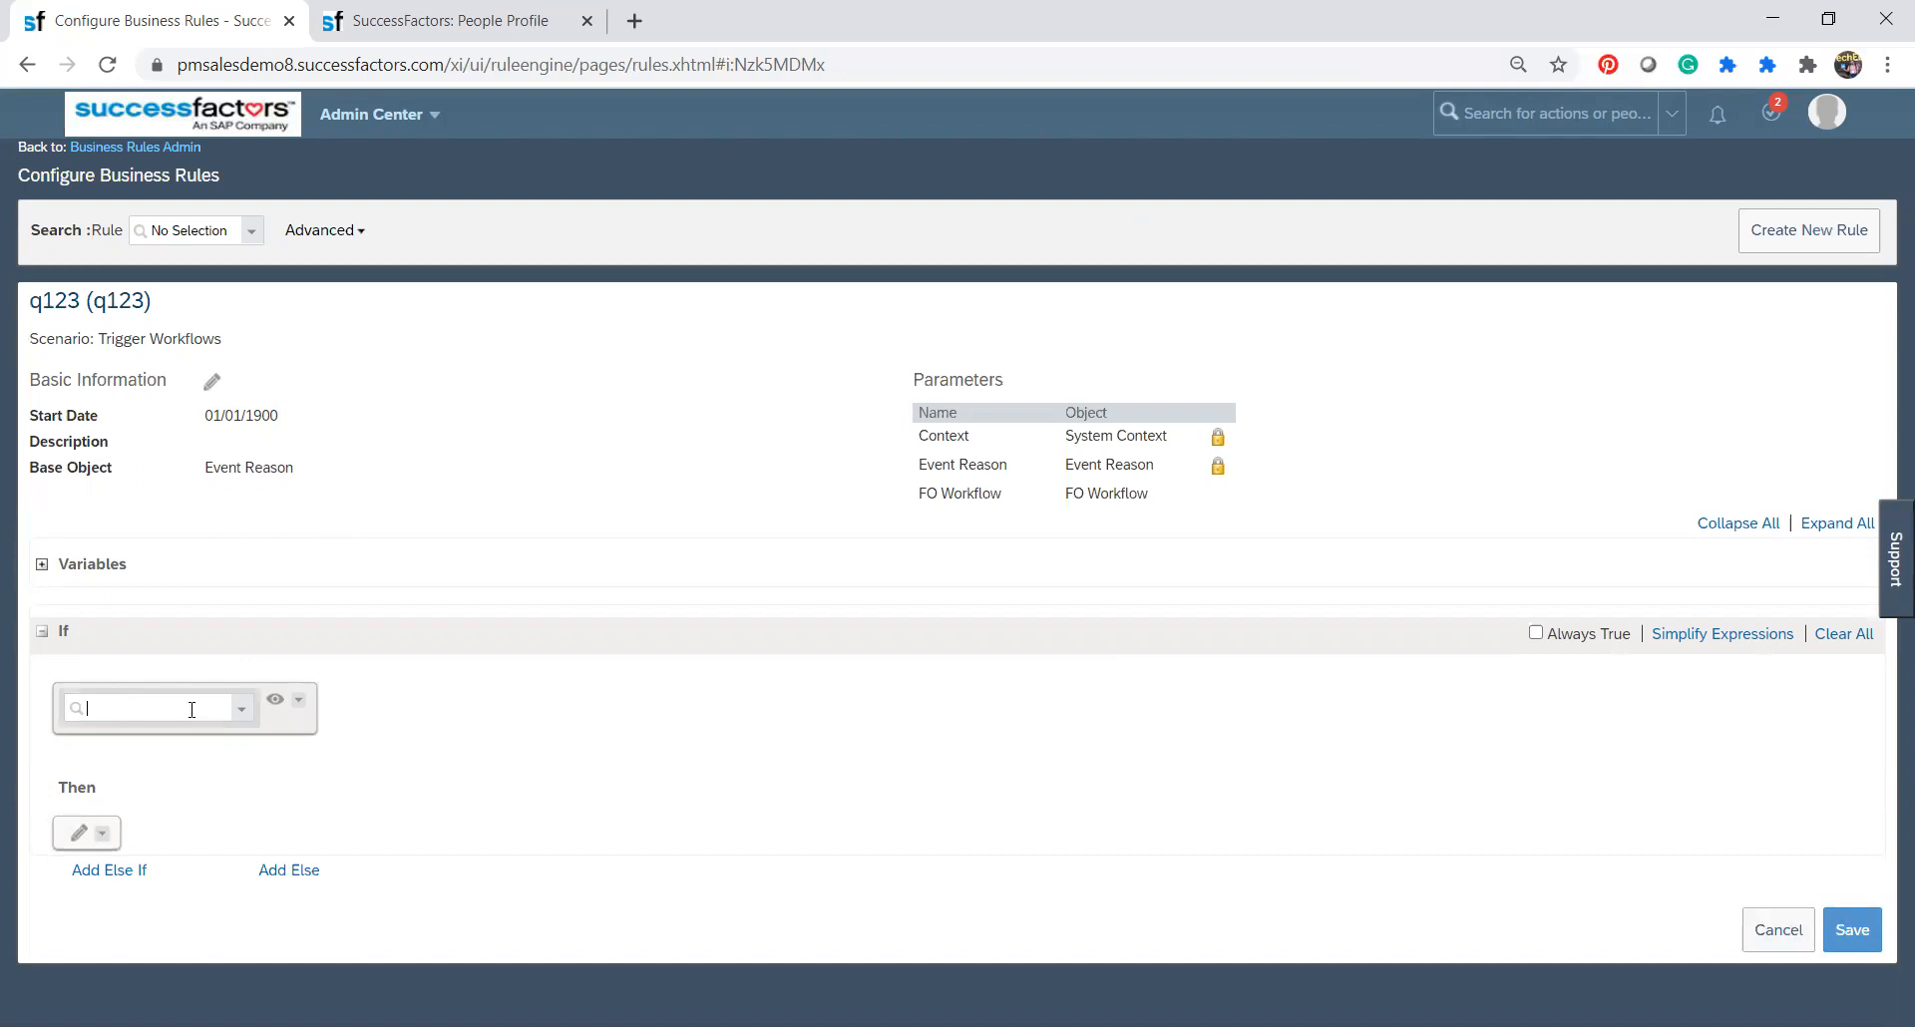
click(242, 712)
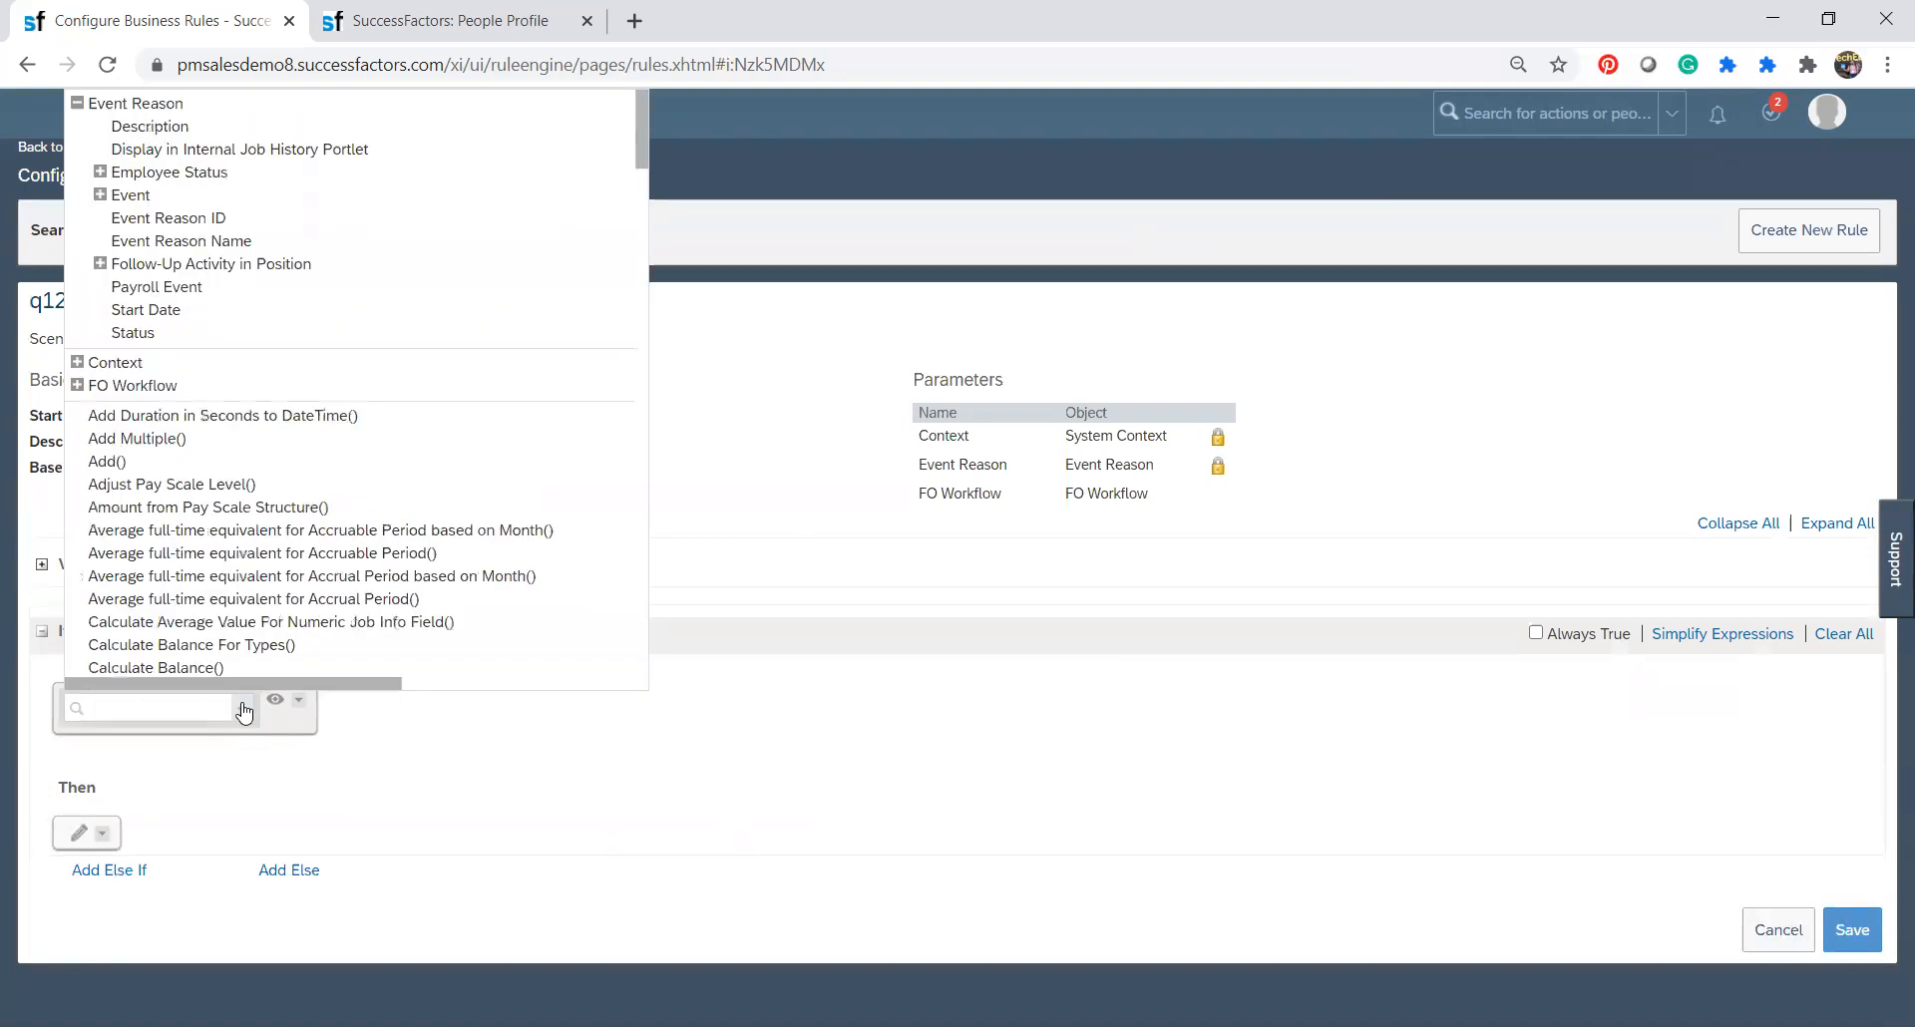
click(122, 195)
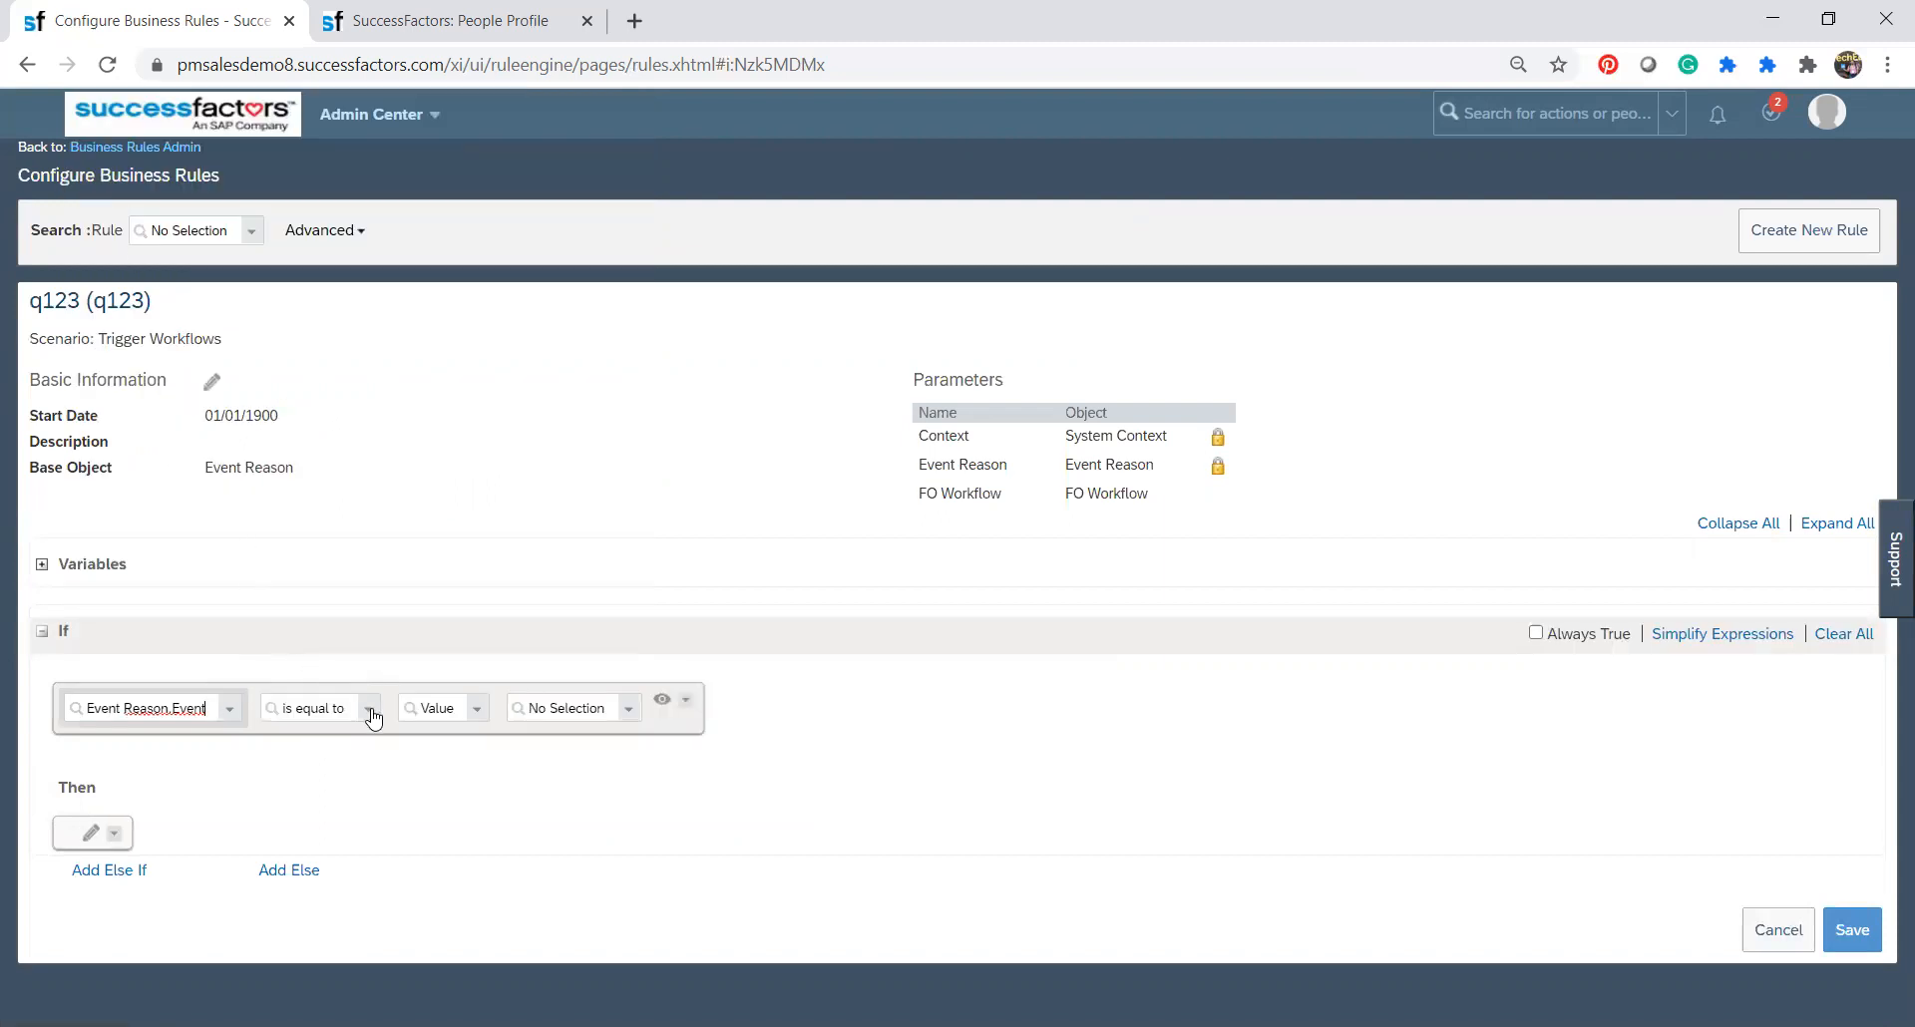
click(629, 712)
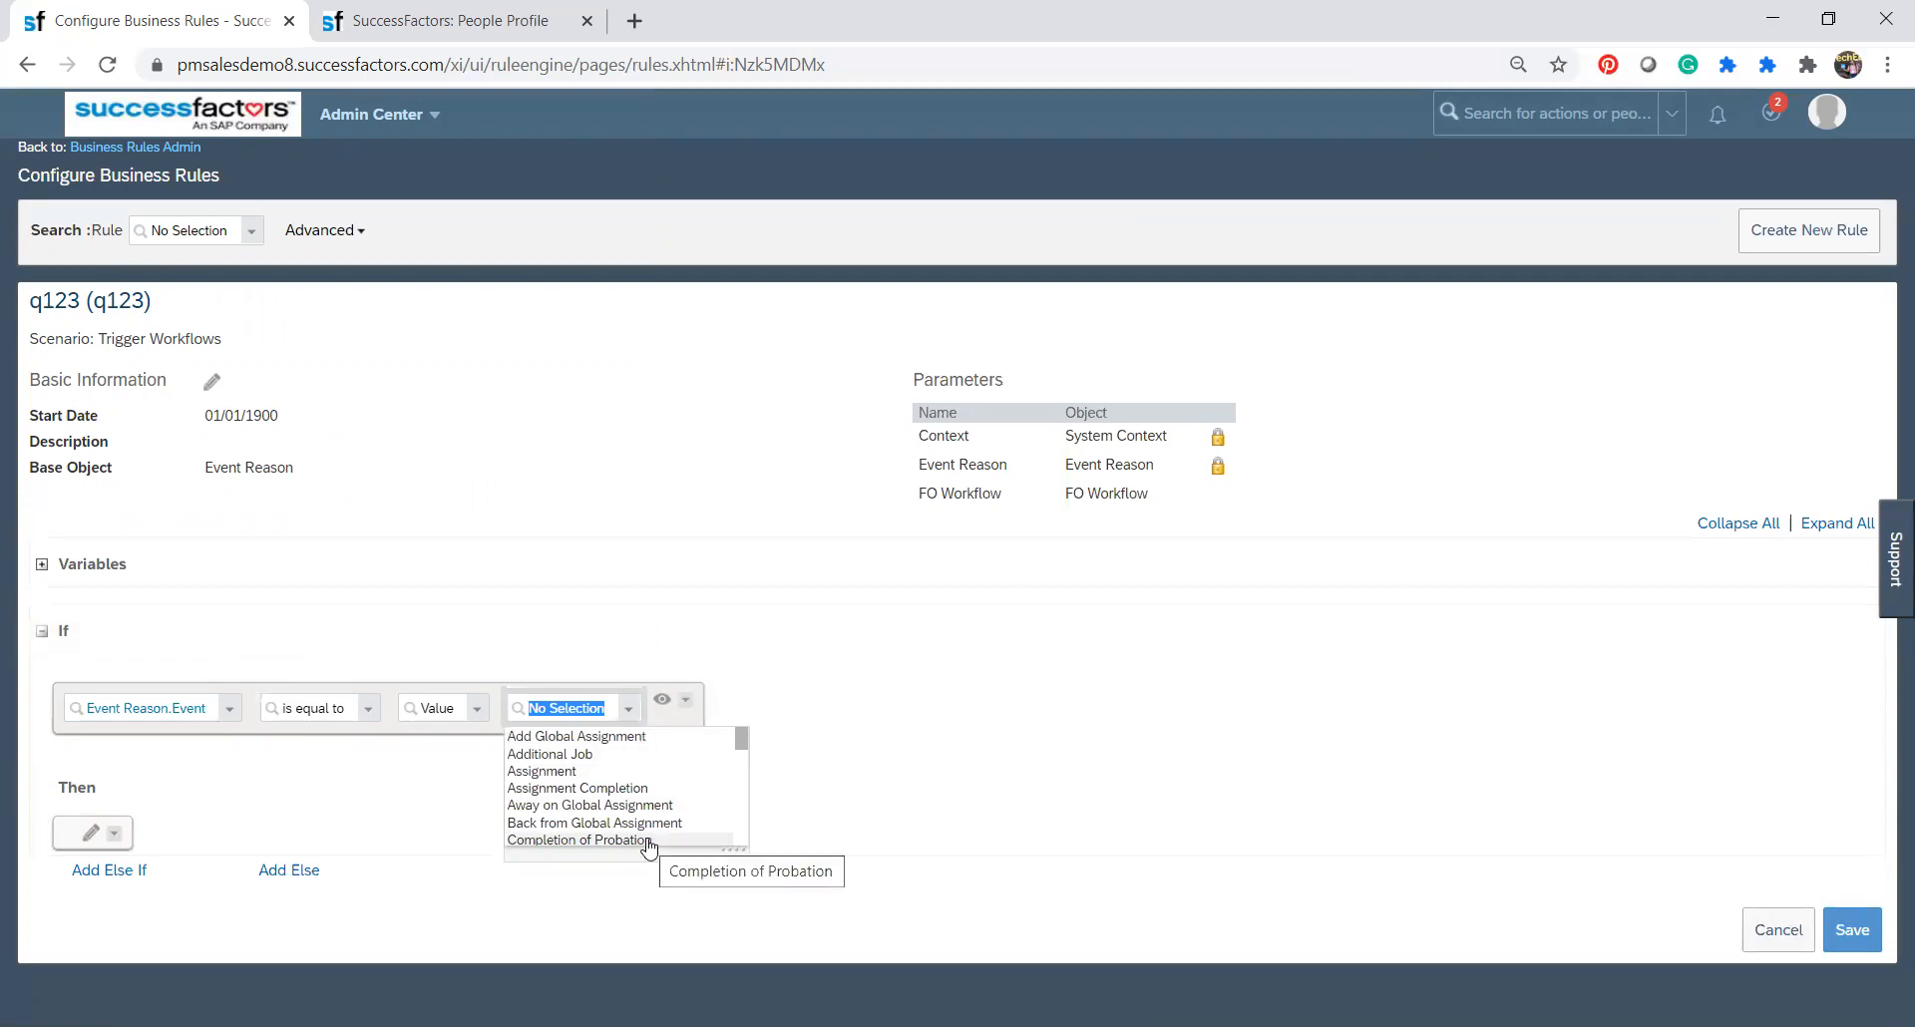
scroll(649, 843, down, 3)
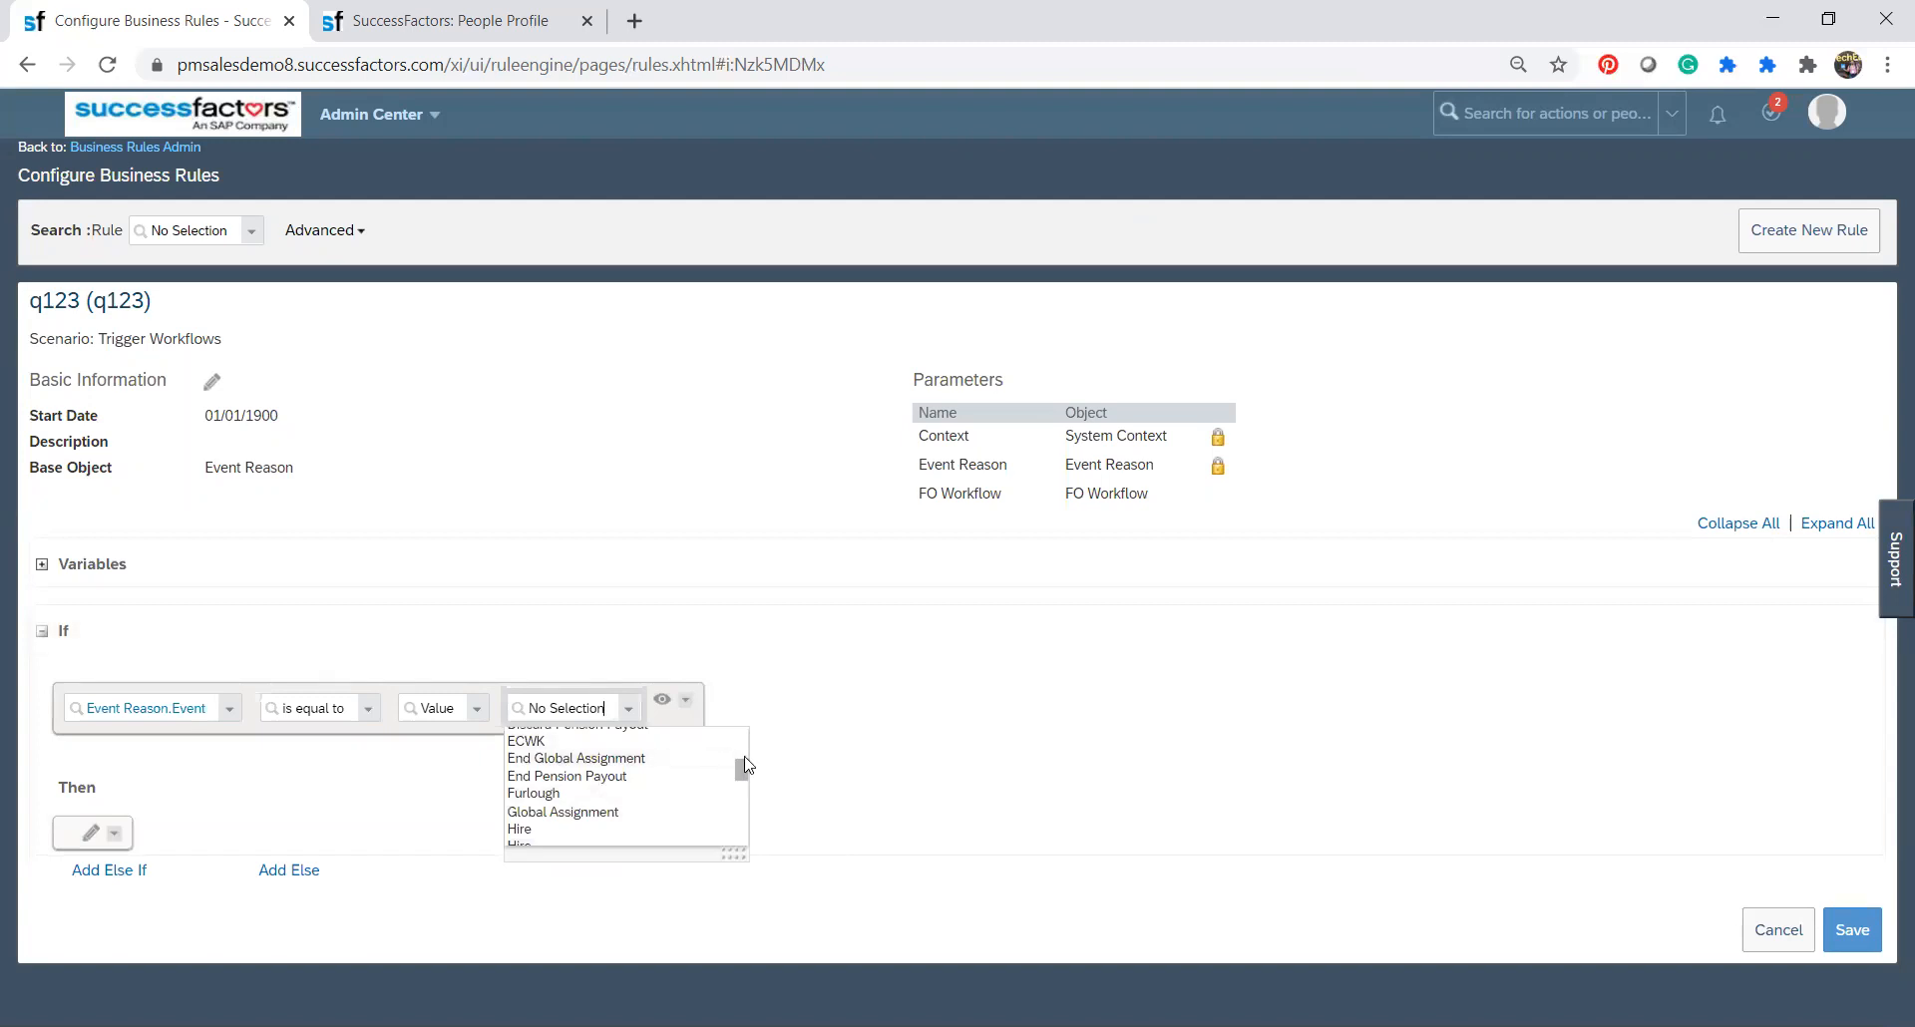
drag(740, 760, 741, 724)
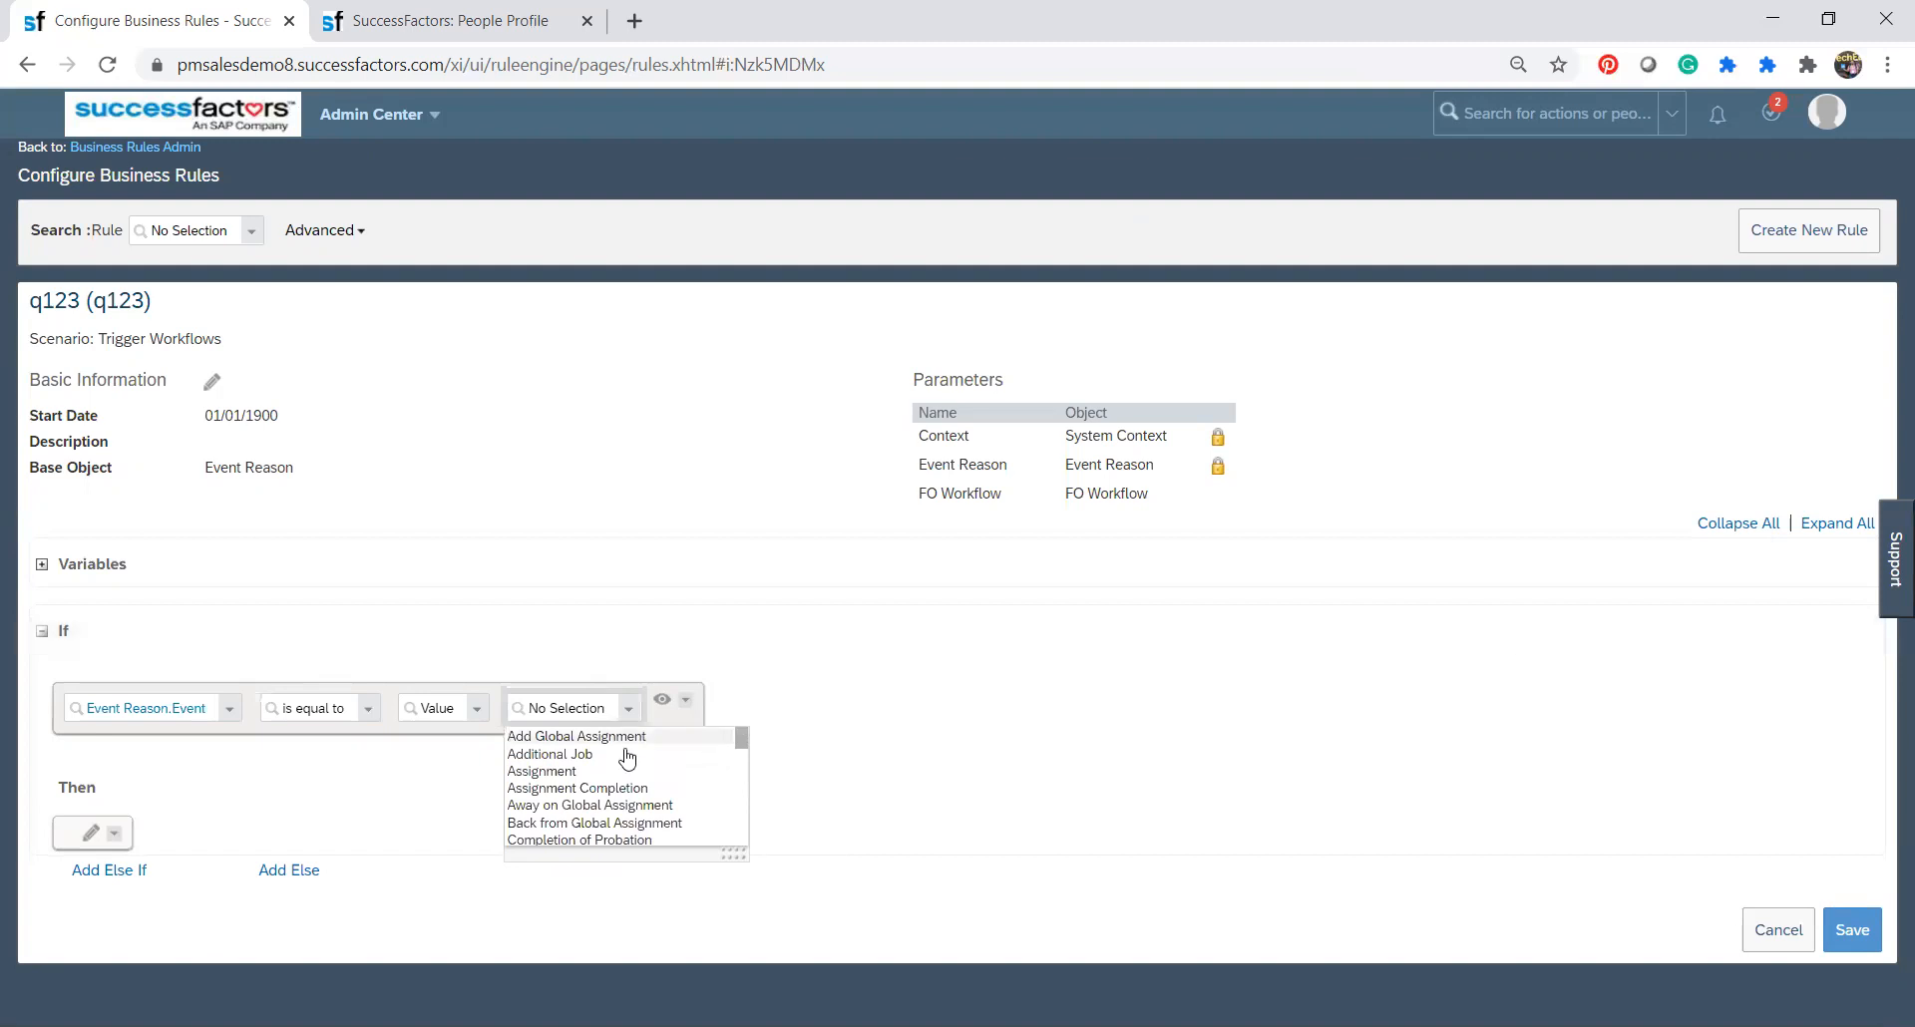
click(622, 843)
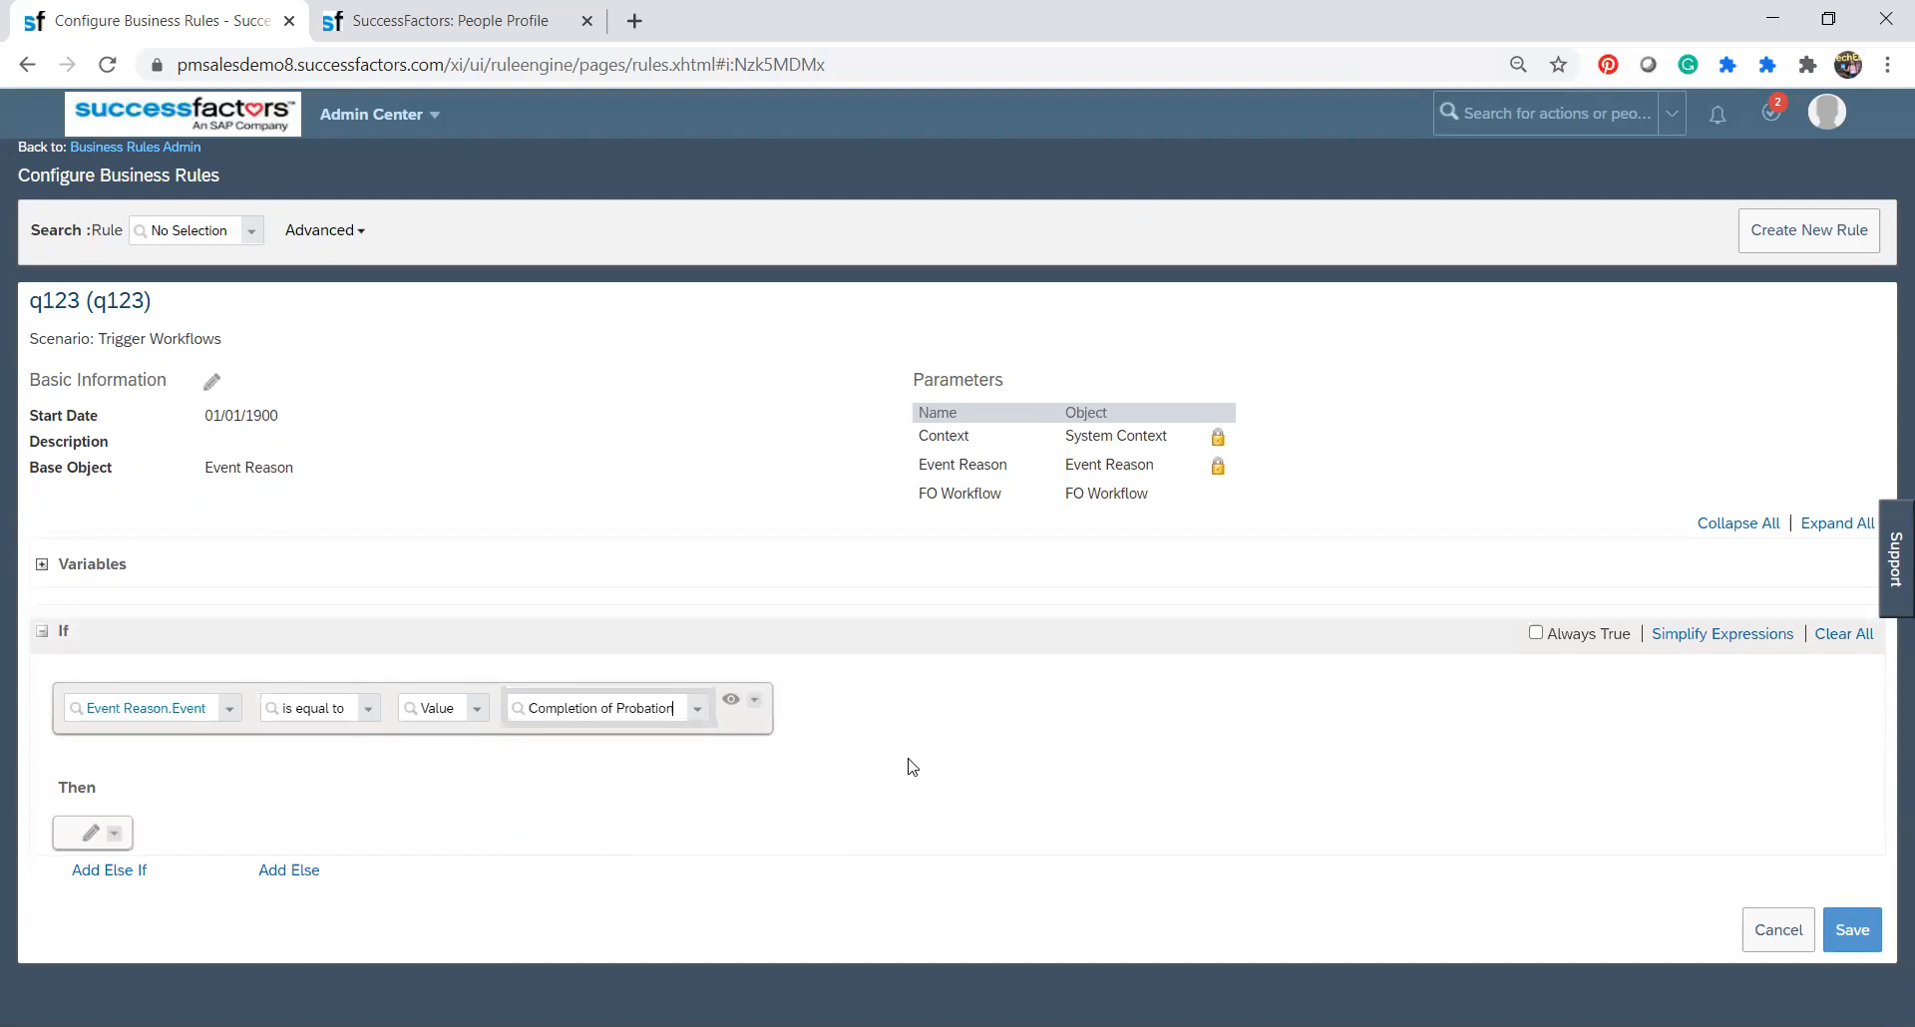
Edit the Then action so that it sets FO Workflow.Workflow Information.
click(115, 836)
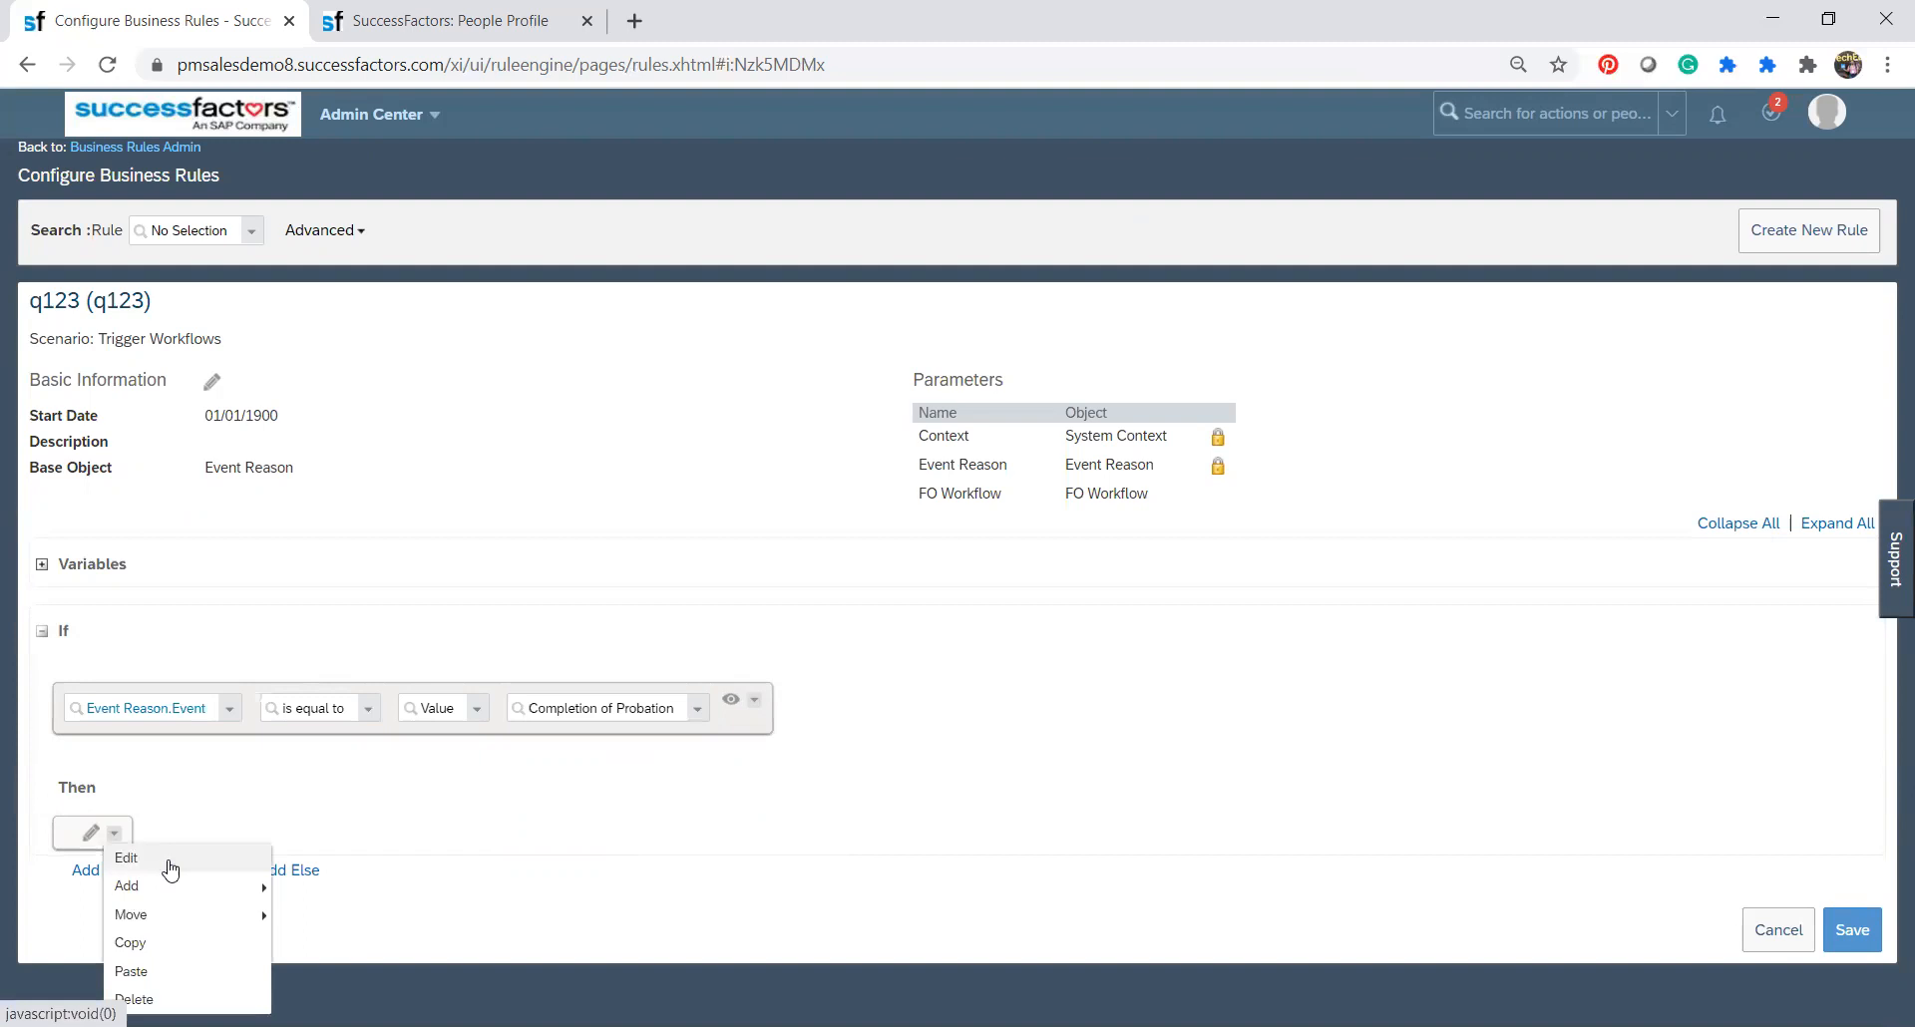
click(419, 907)
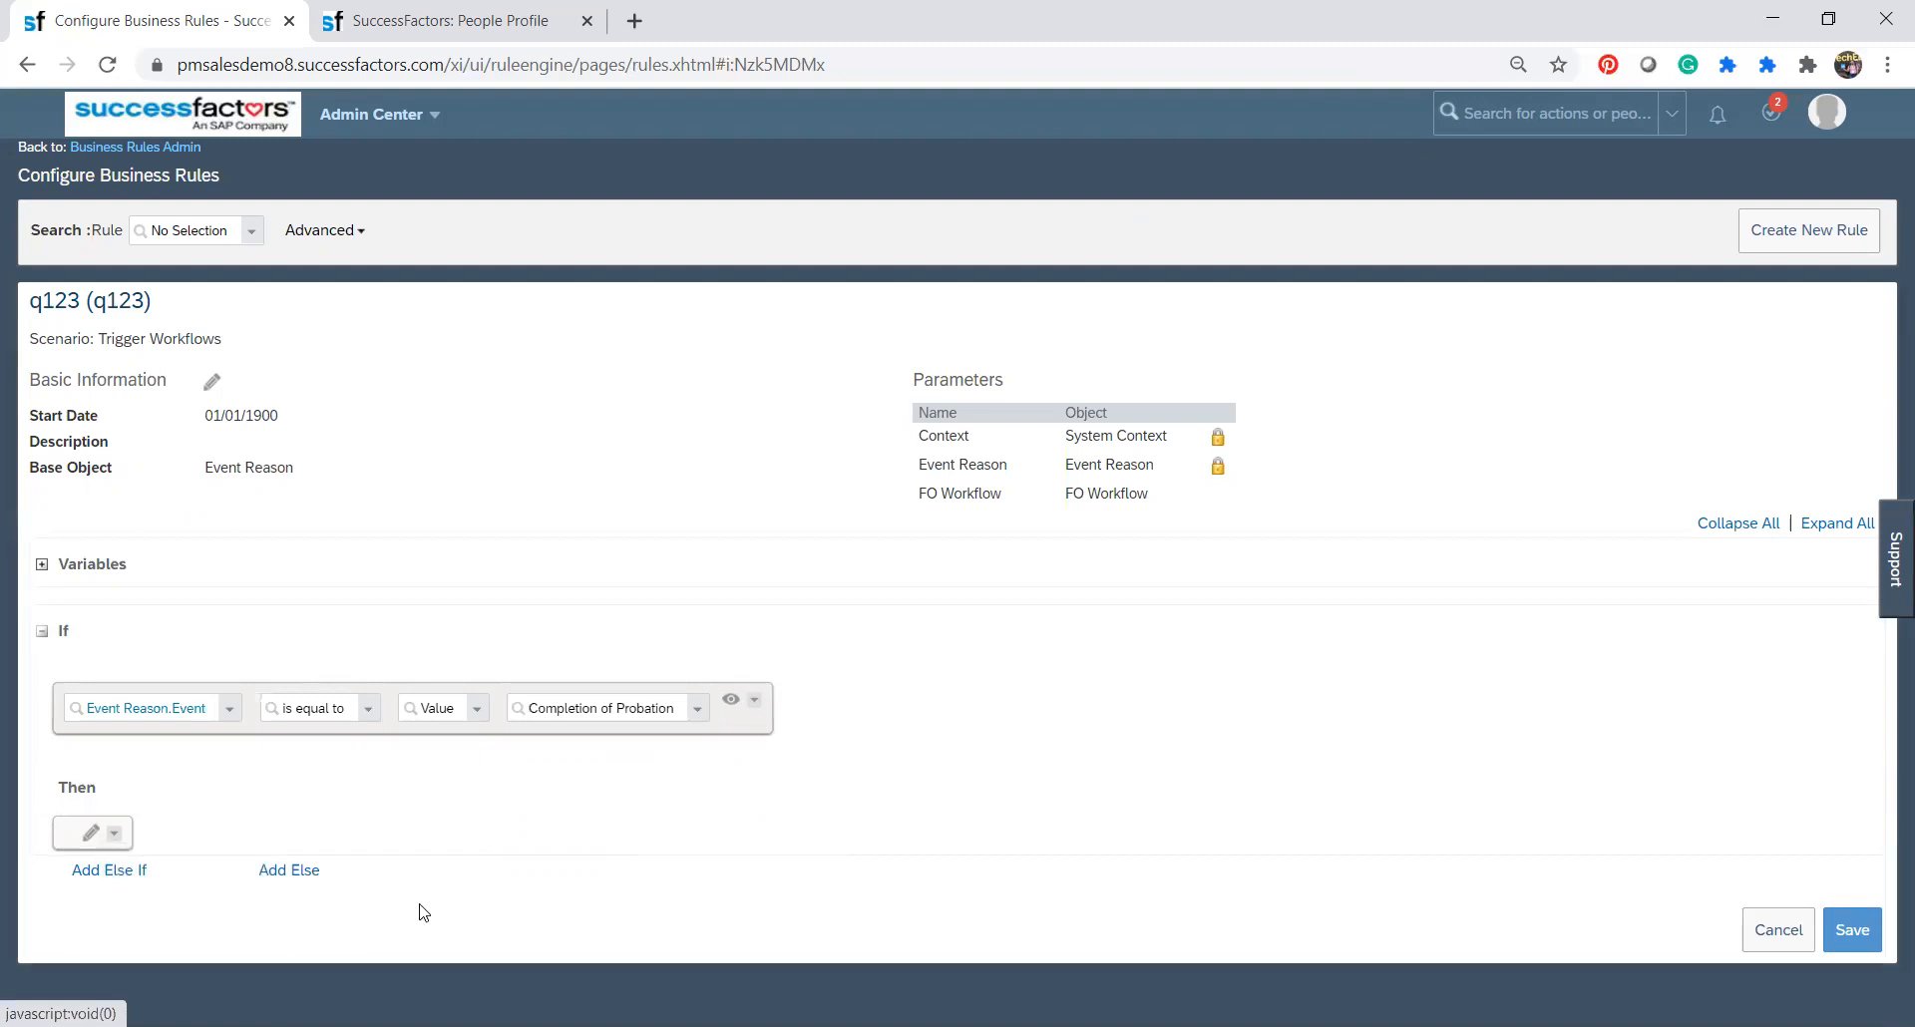
click(116, 838)
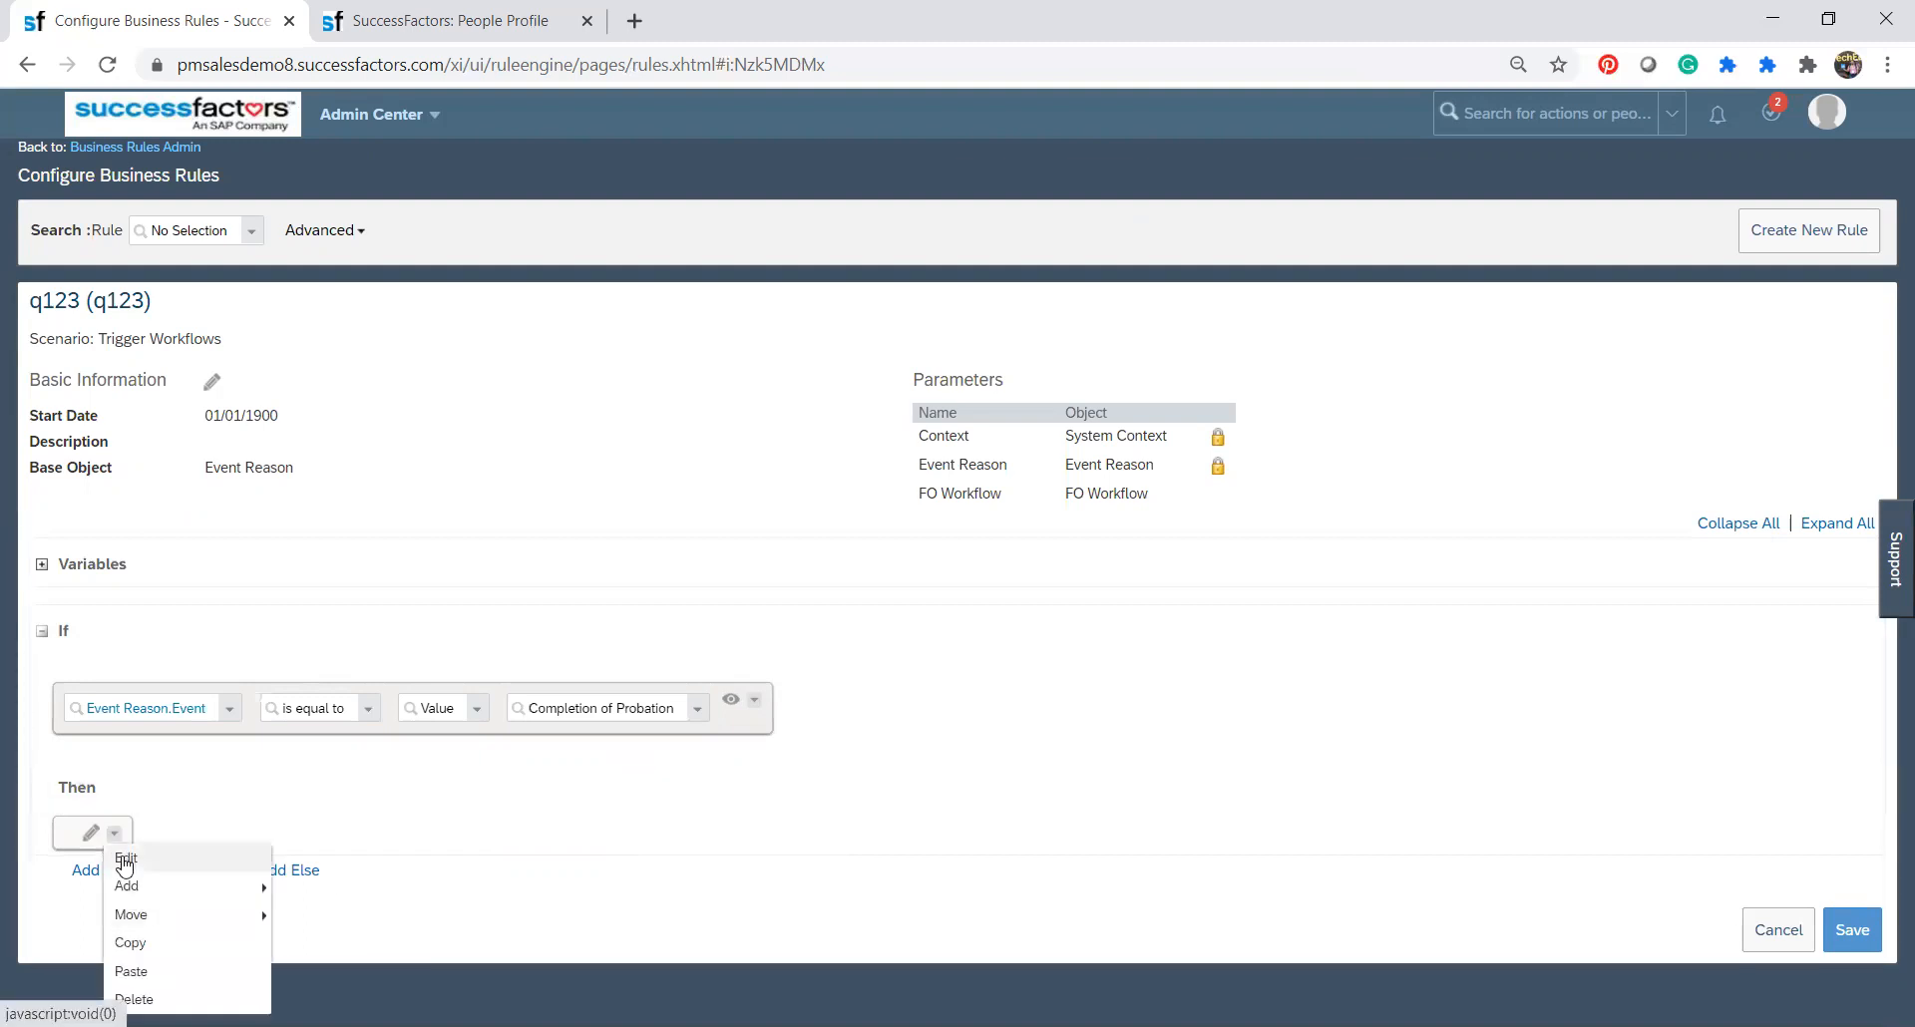
click(124, 858)
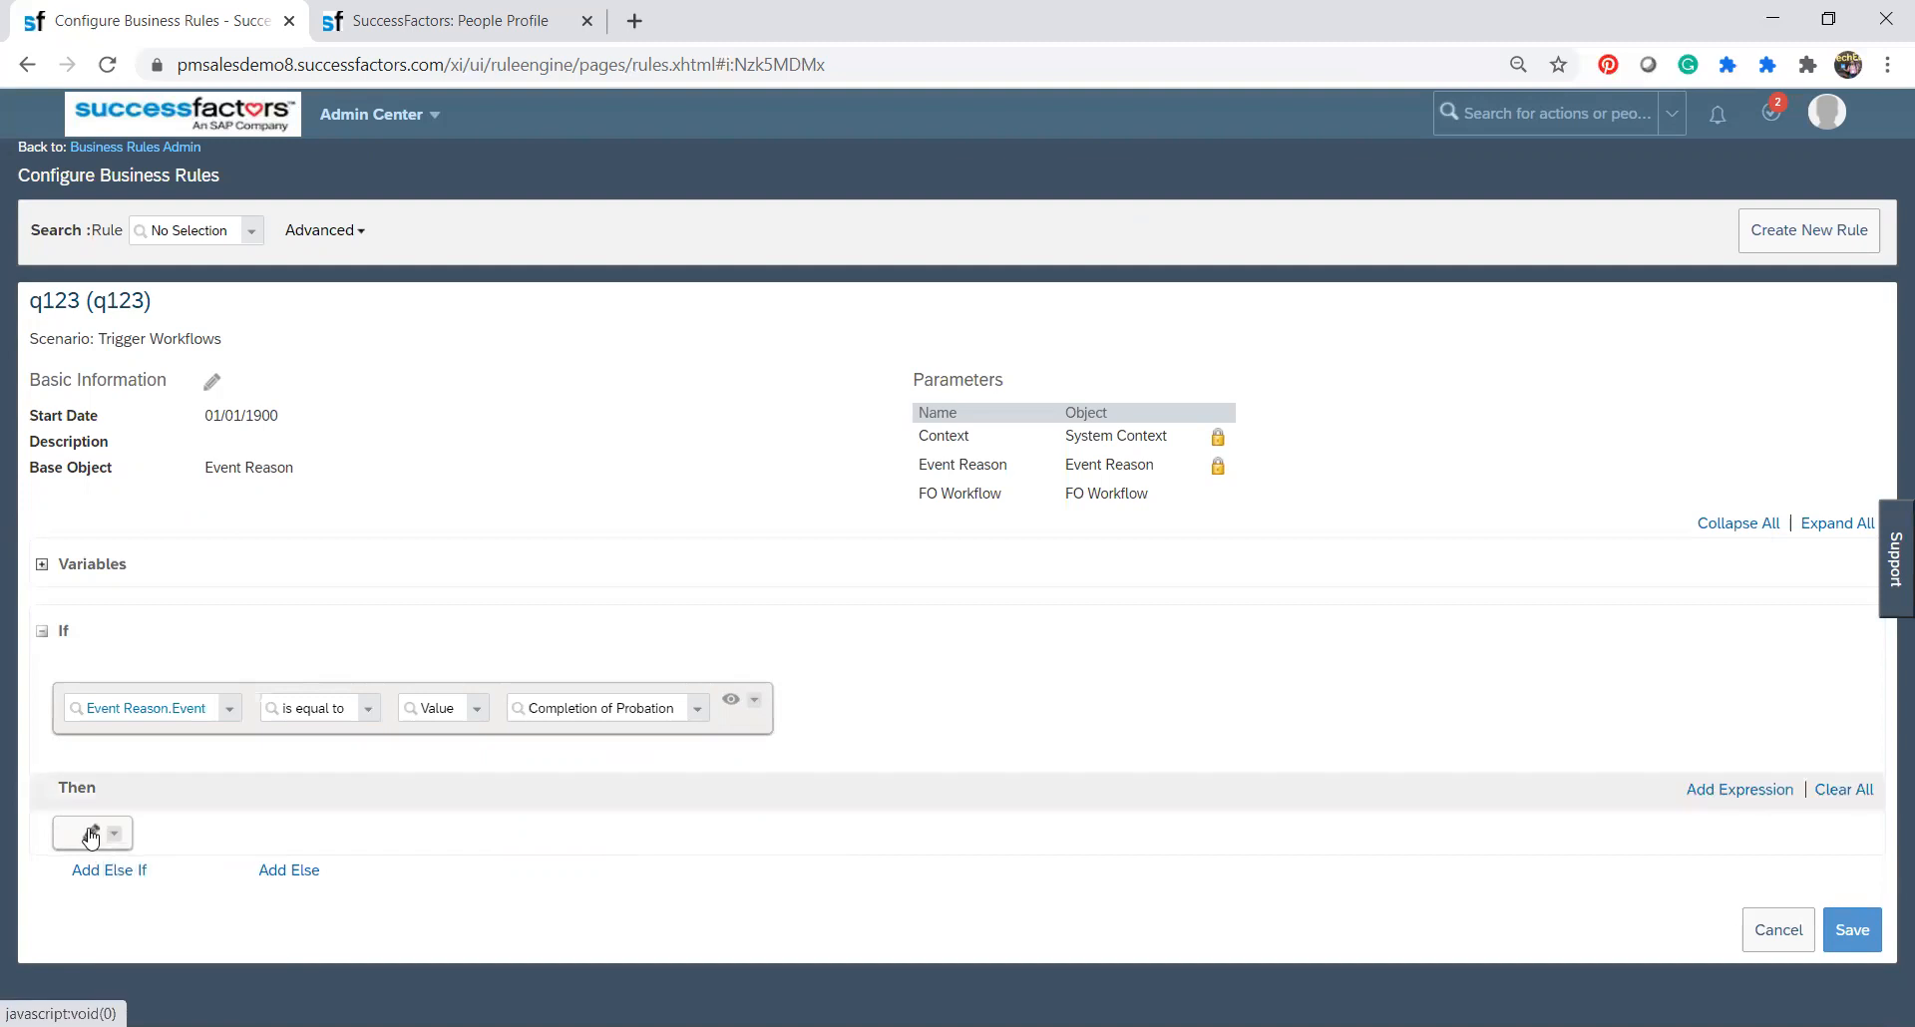
click(134, 846)
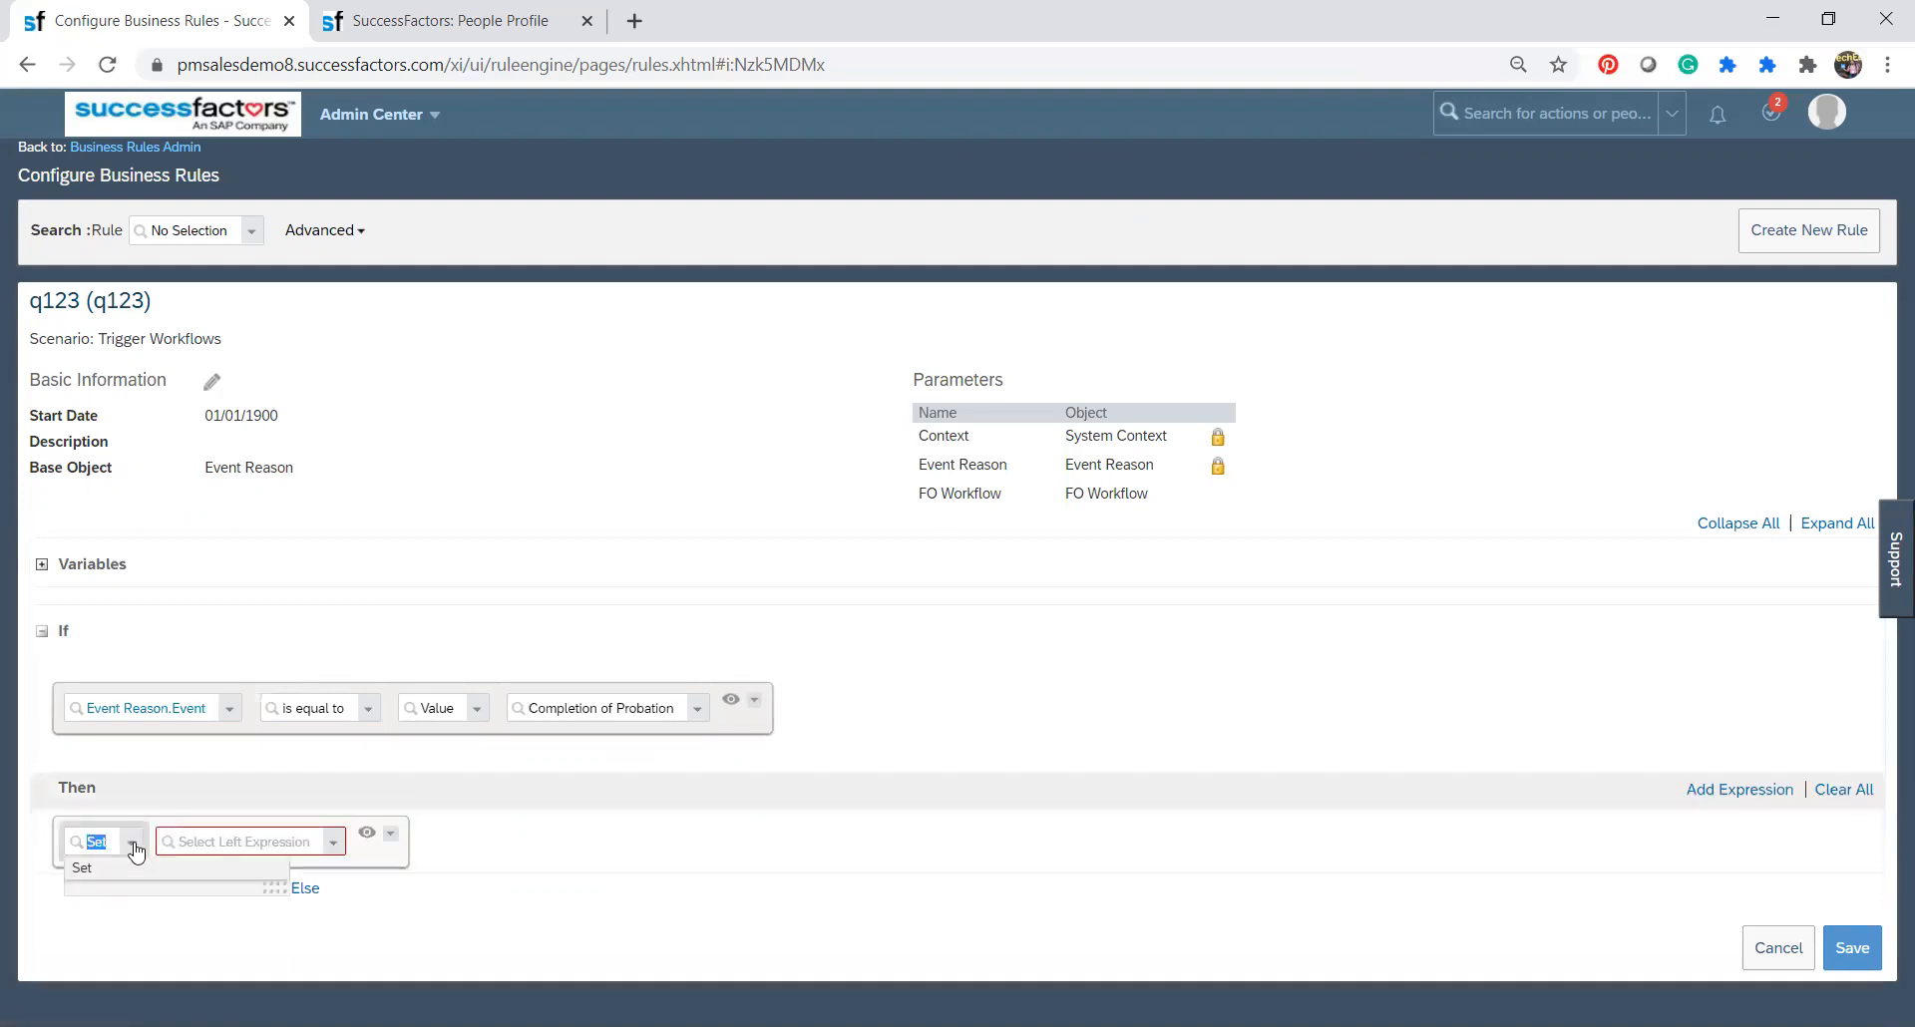
click(233, 840)
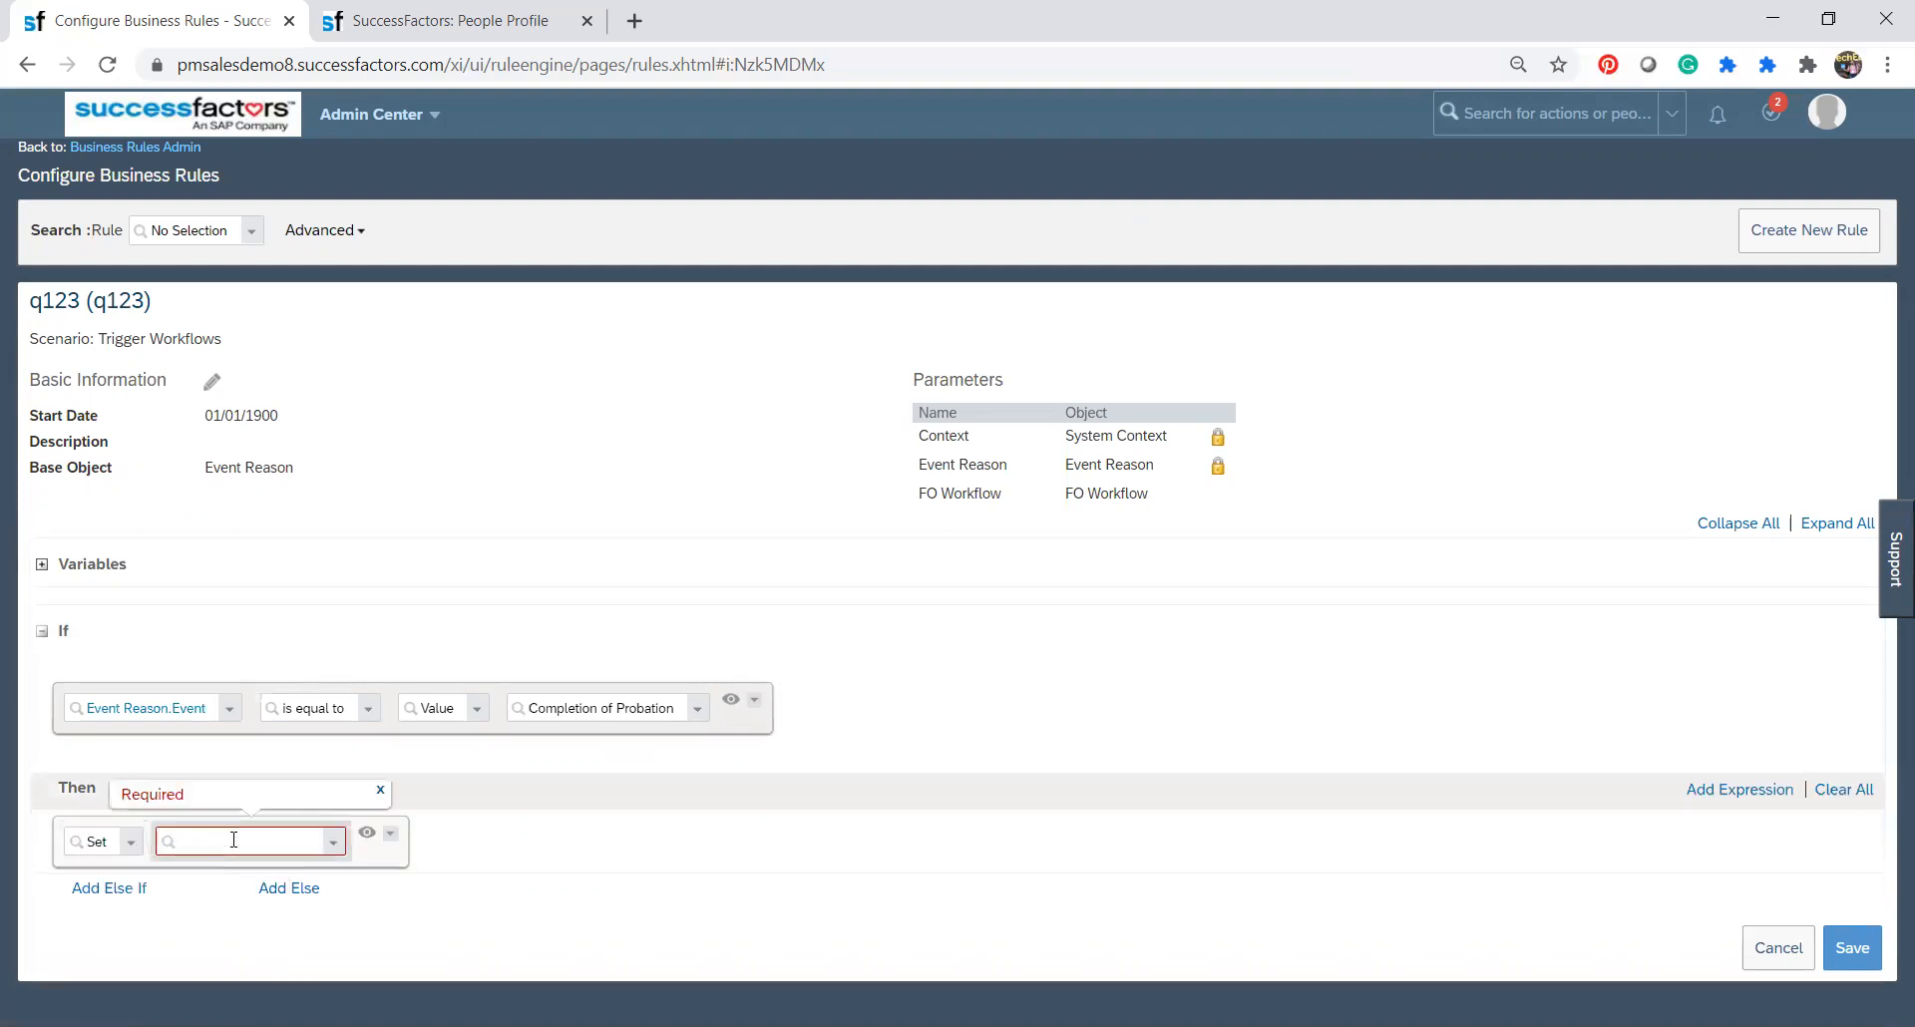
text(ra)
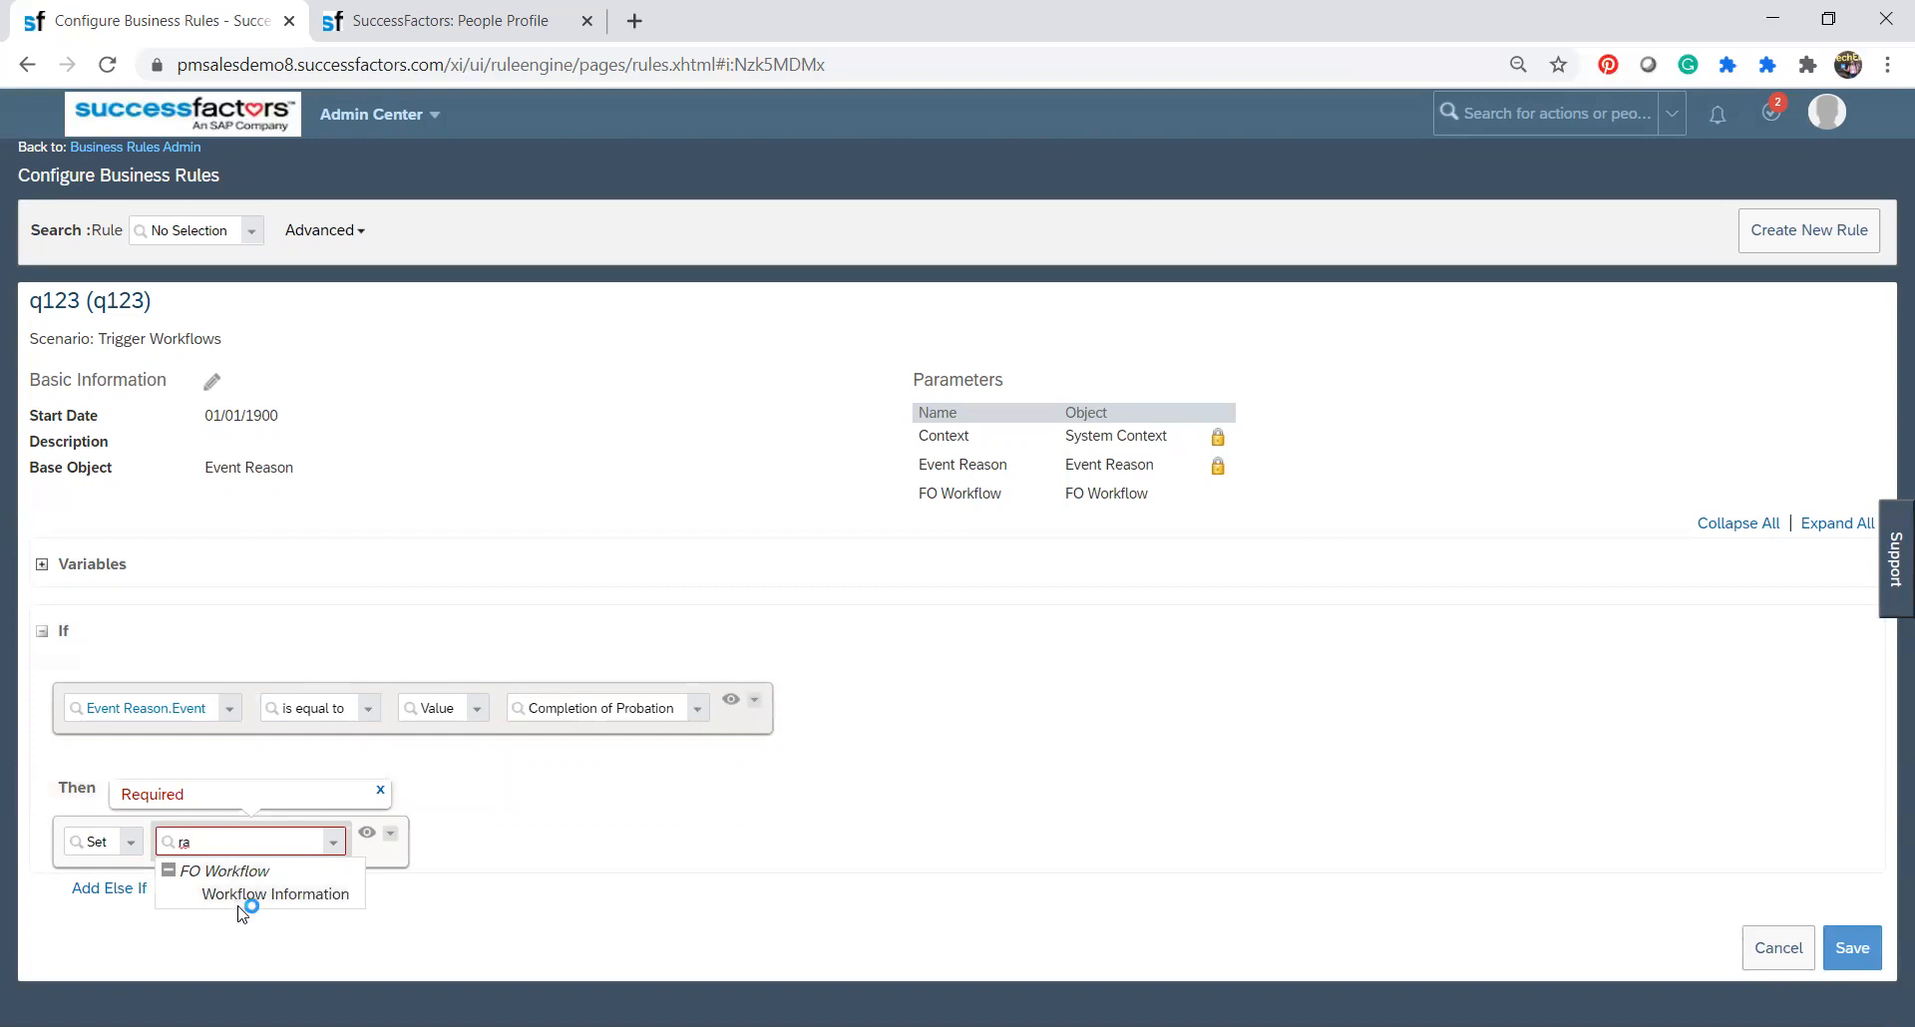
click(240, 906)
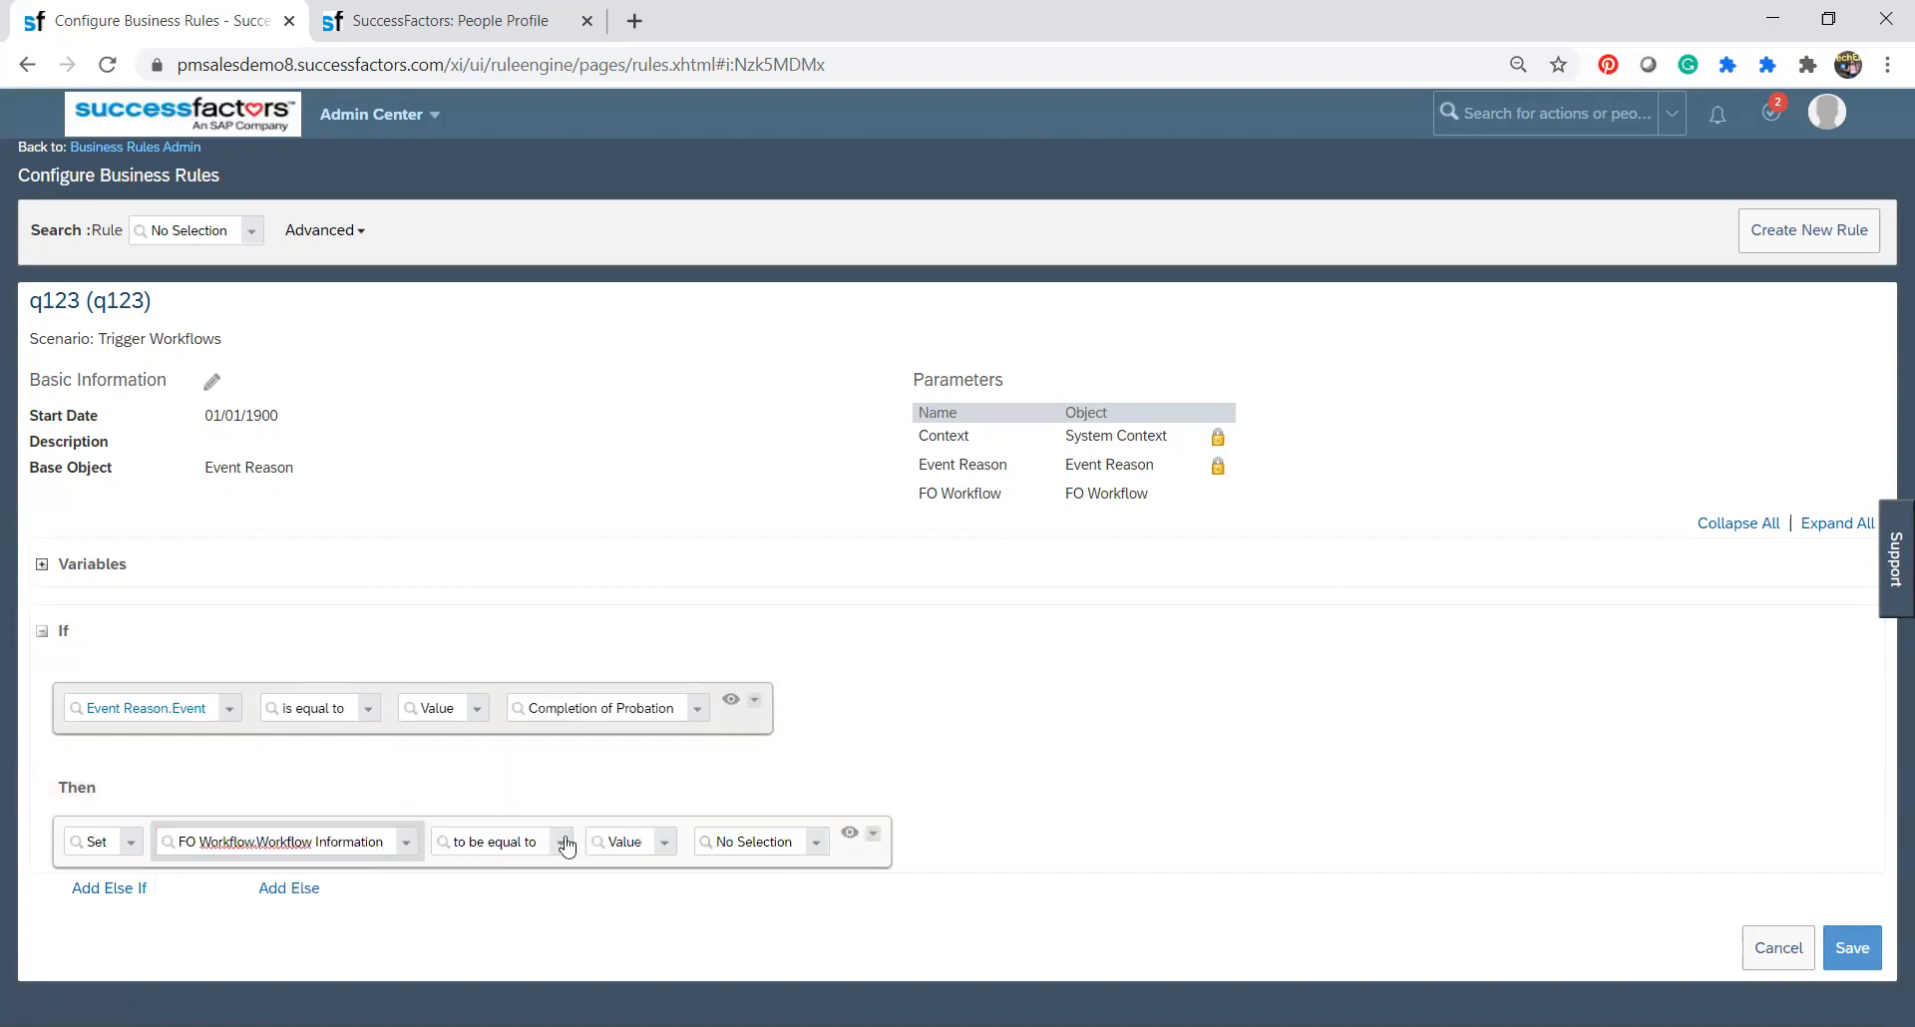
Examine the workflow values, action types and target fields available for the Then action, keeping FO Workflow.Workflow Information as the target.
click(817, 847)
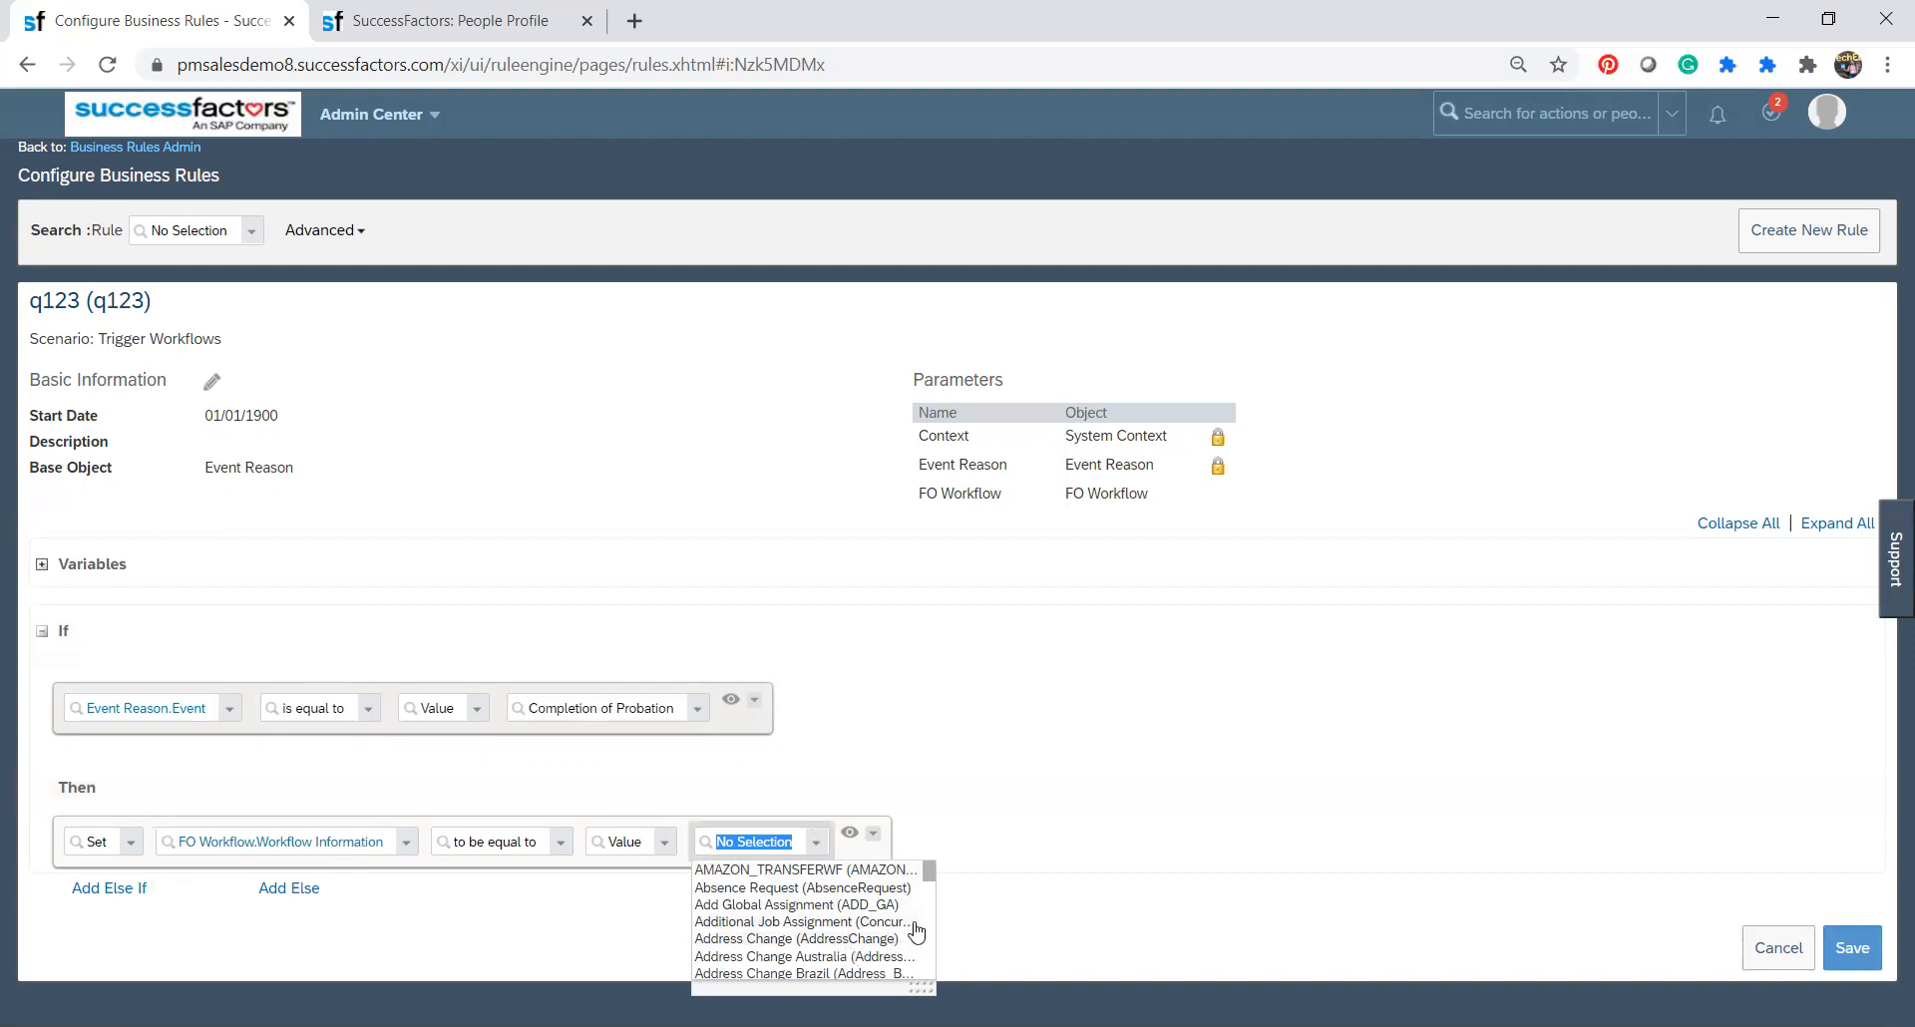
scroll(933, 914, down, 3)
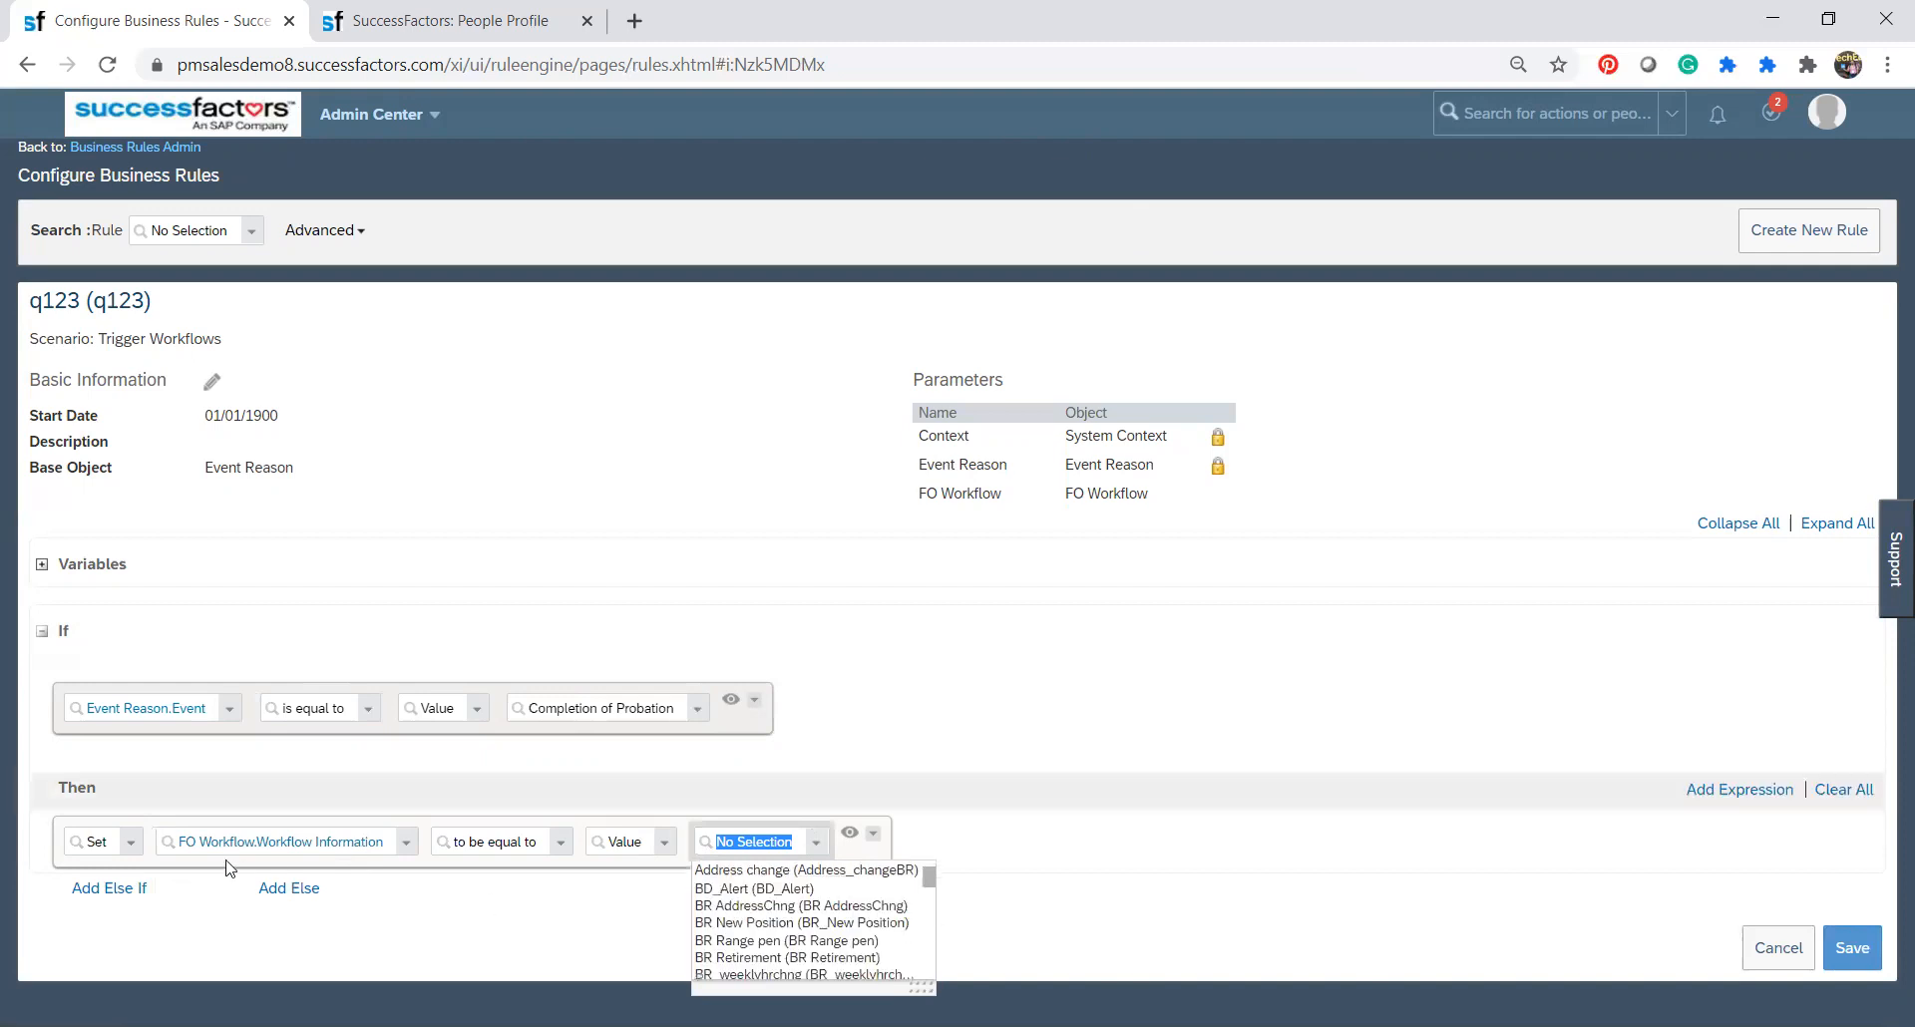
click(128, 849)
click(130, 848)
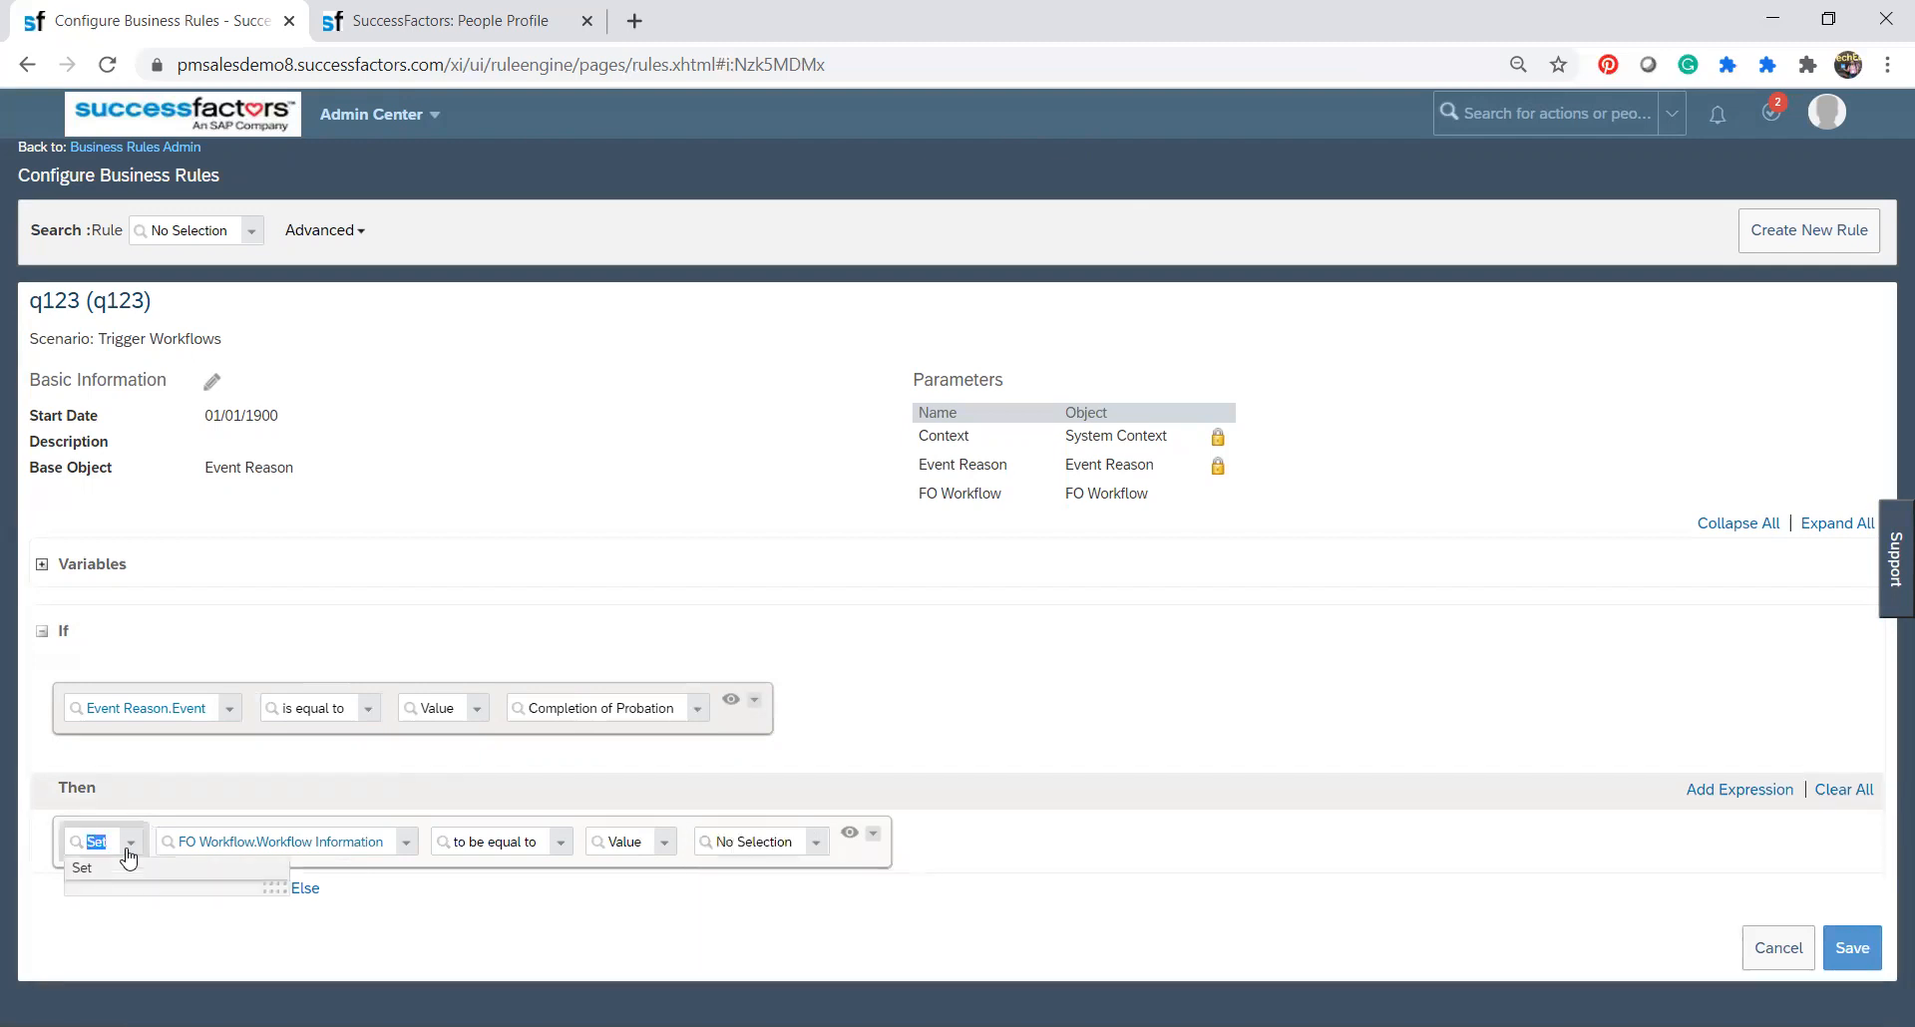
click(407, 844)
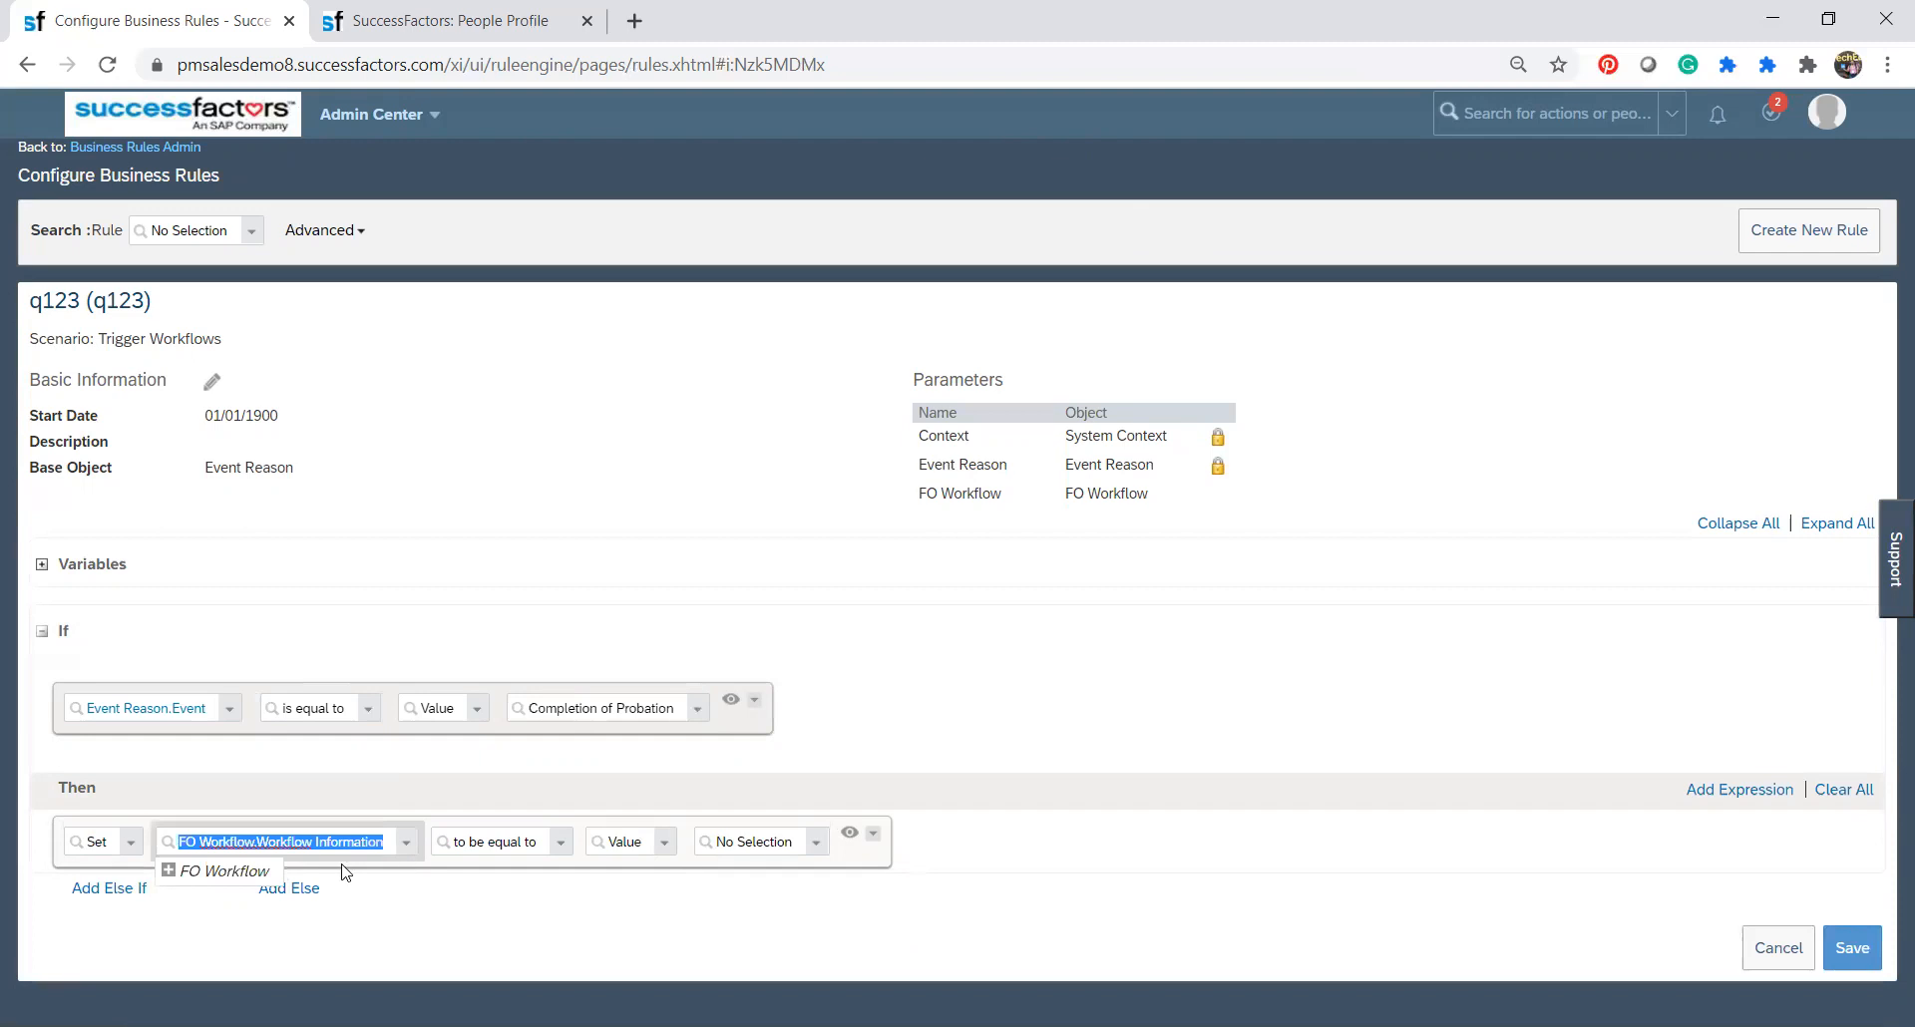
click(168, 871)
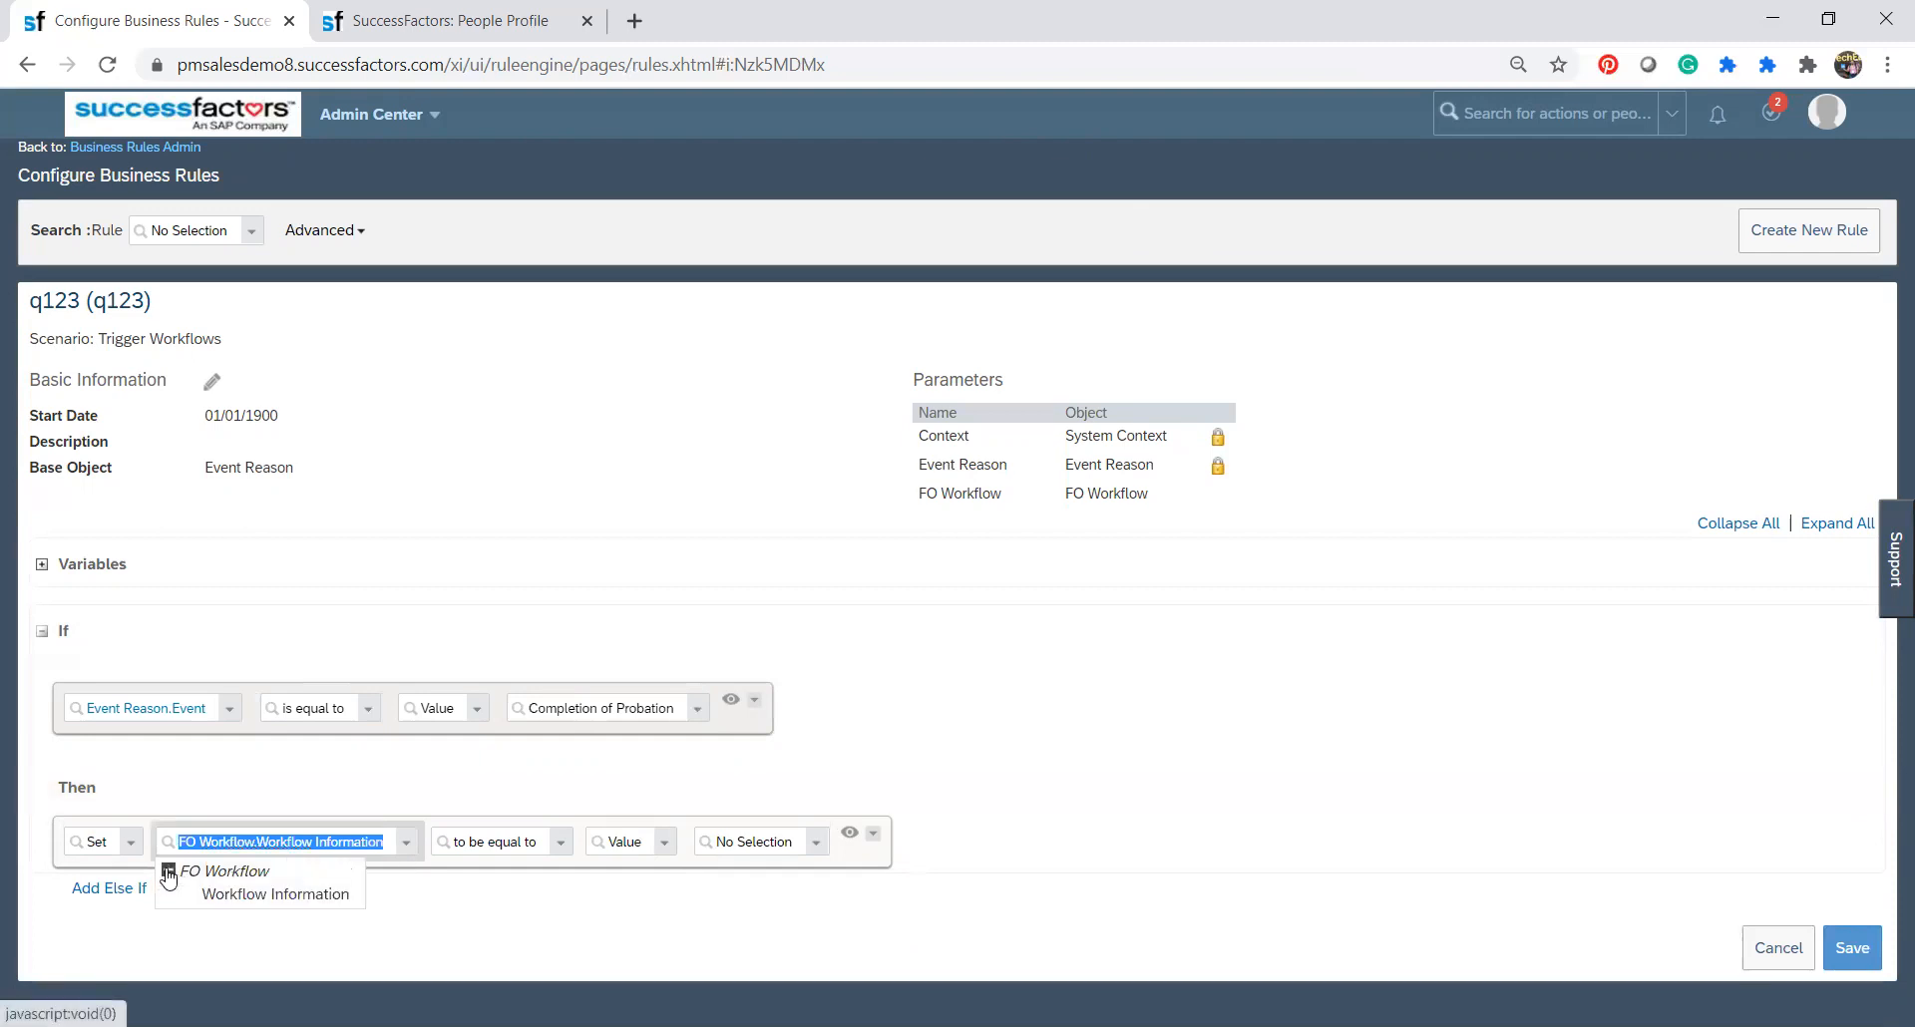
click(229, 895)
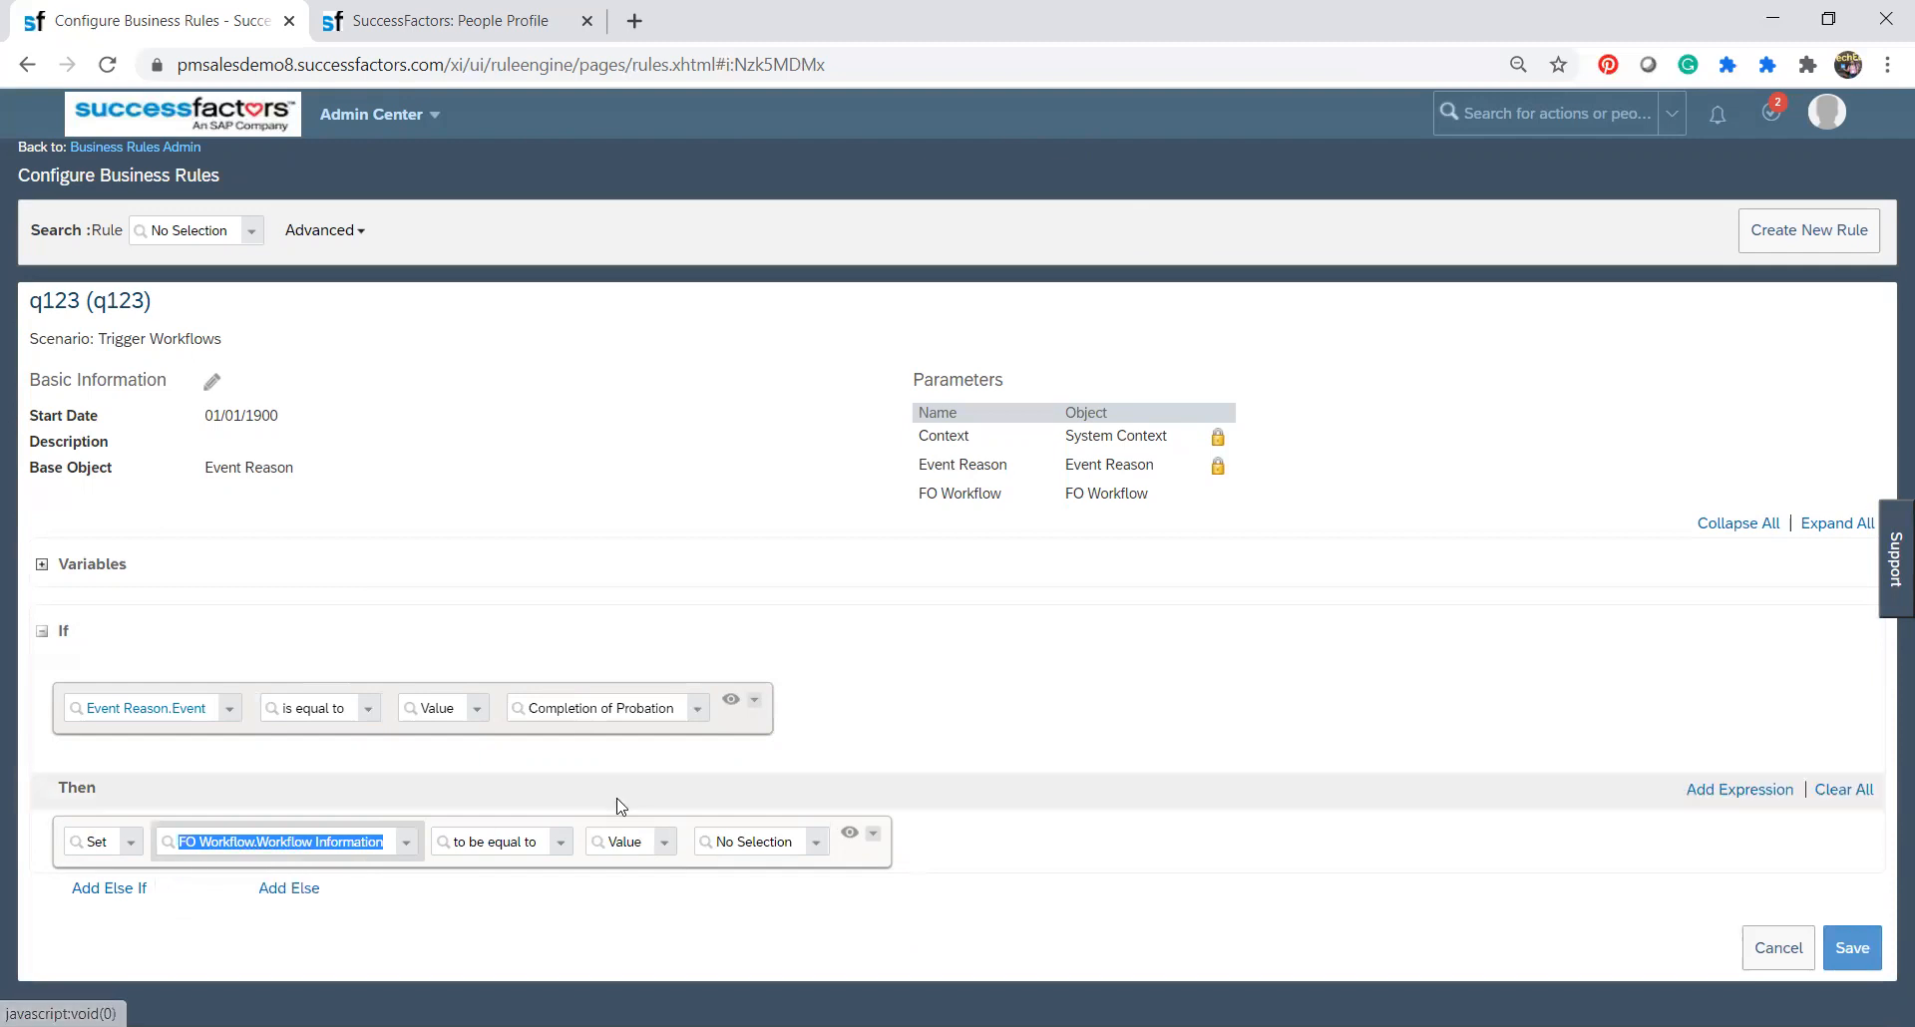
Set the Then action's workflow value to BenefitNotifications and save the rule.
click(816, 844)
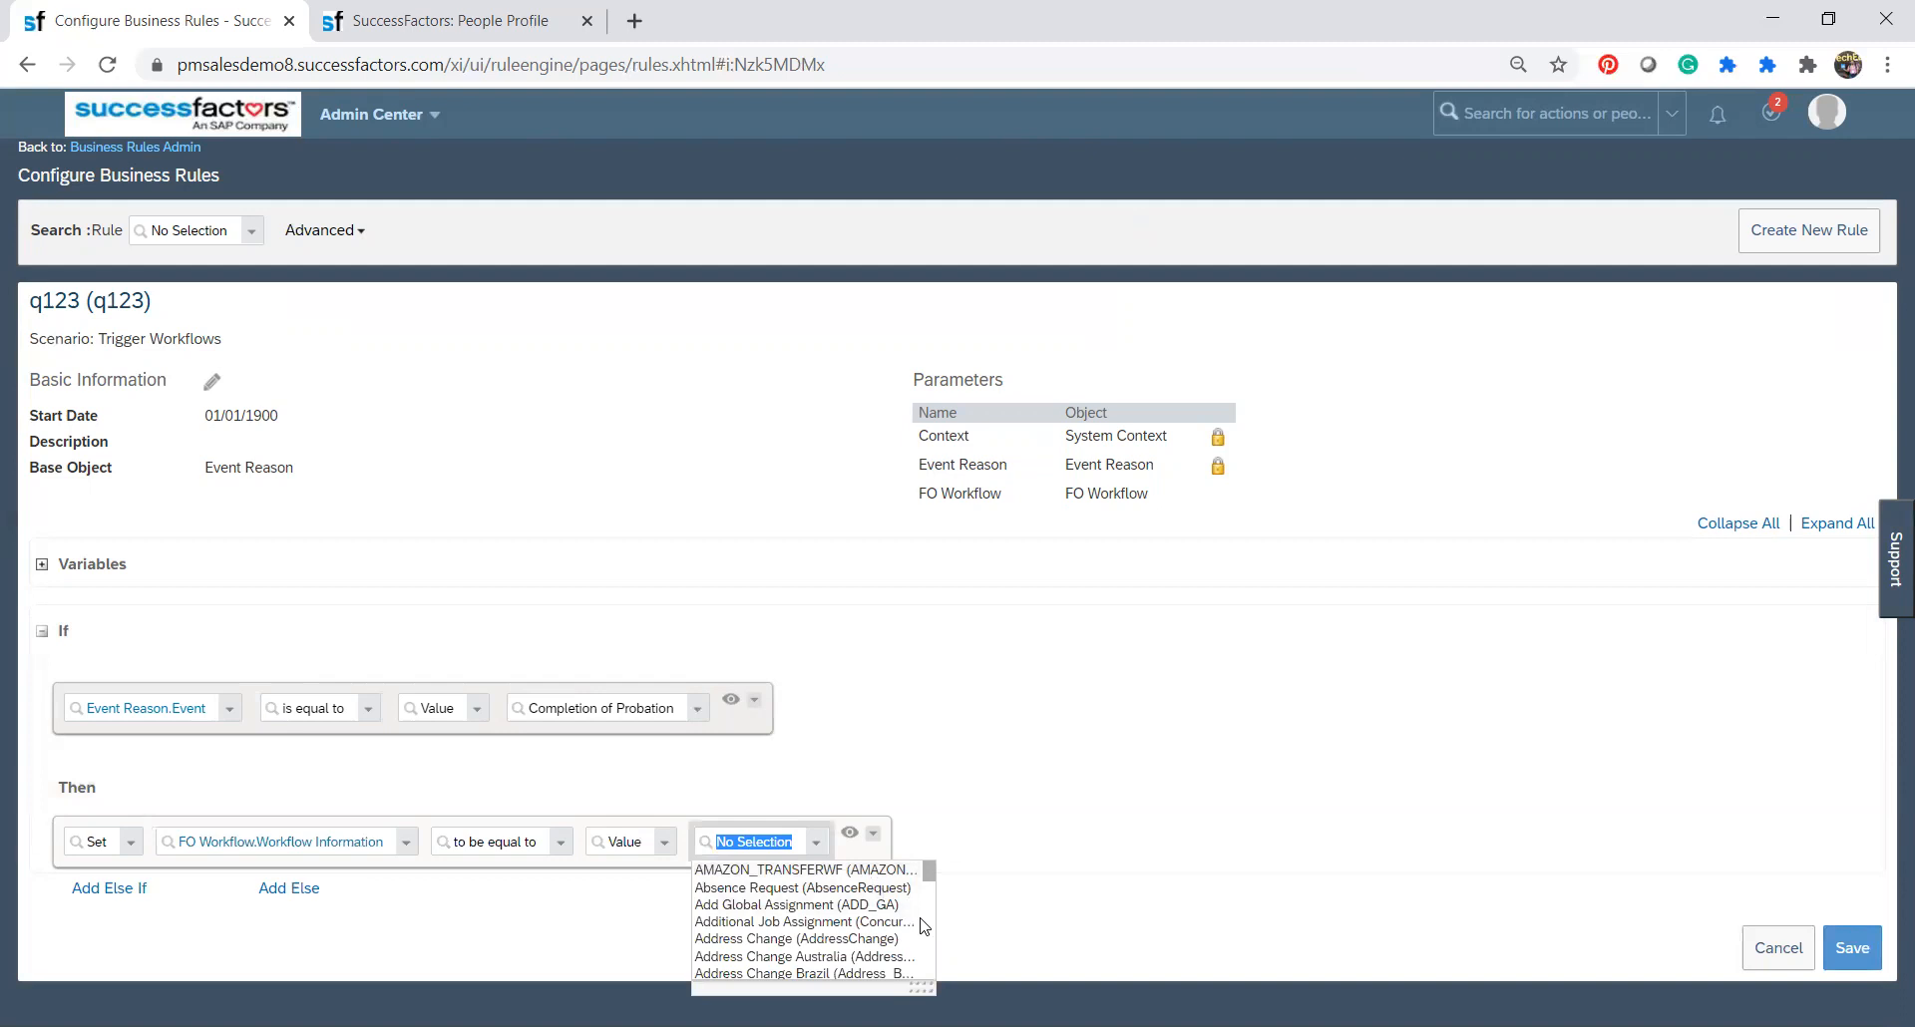
scroll(933, 954, down, 2)
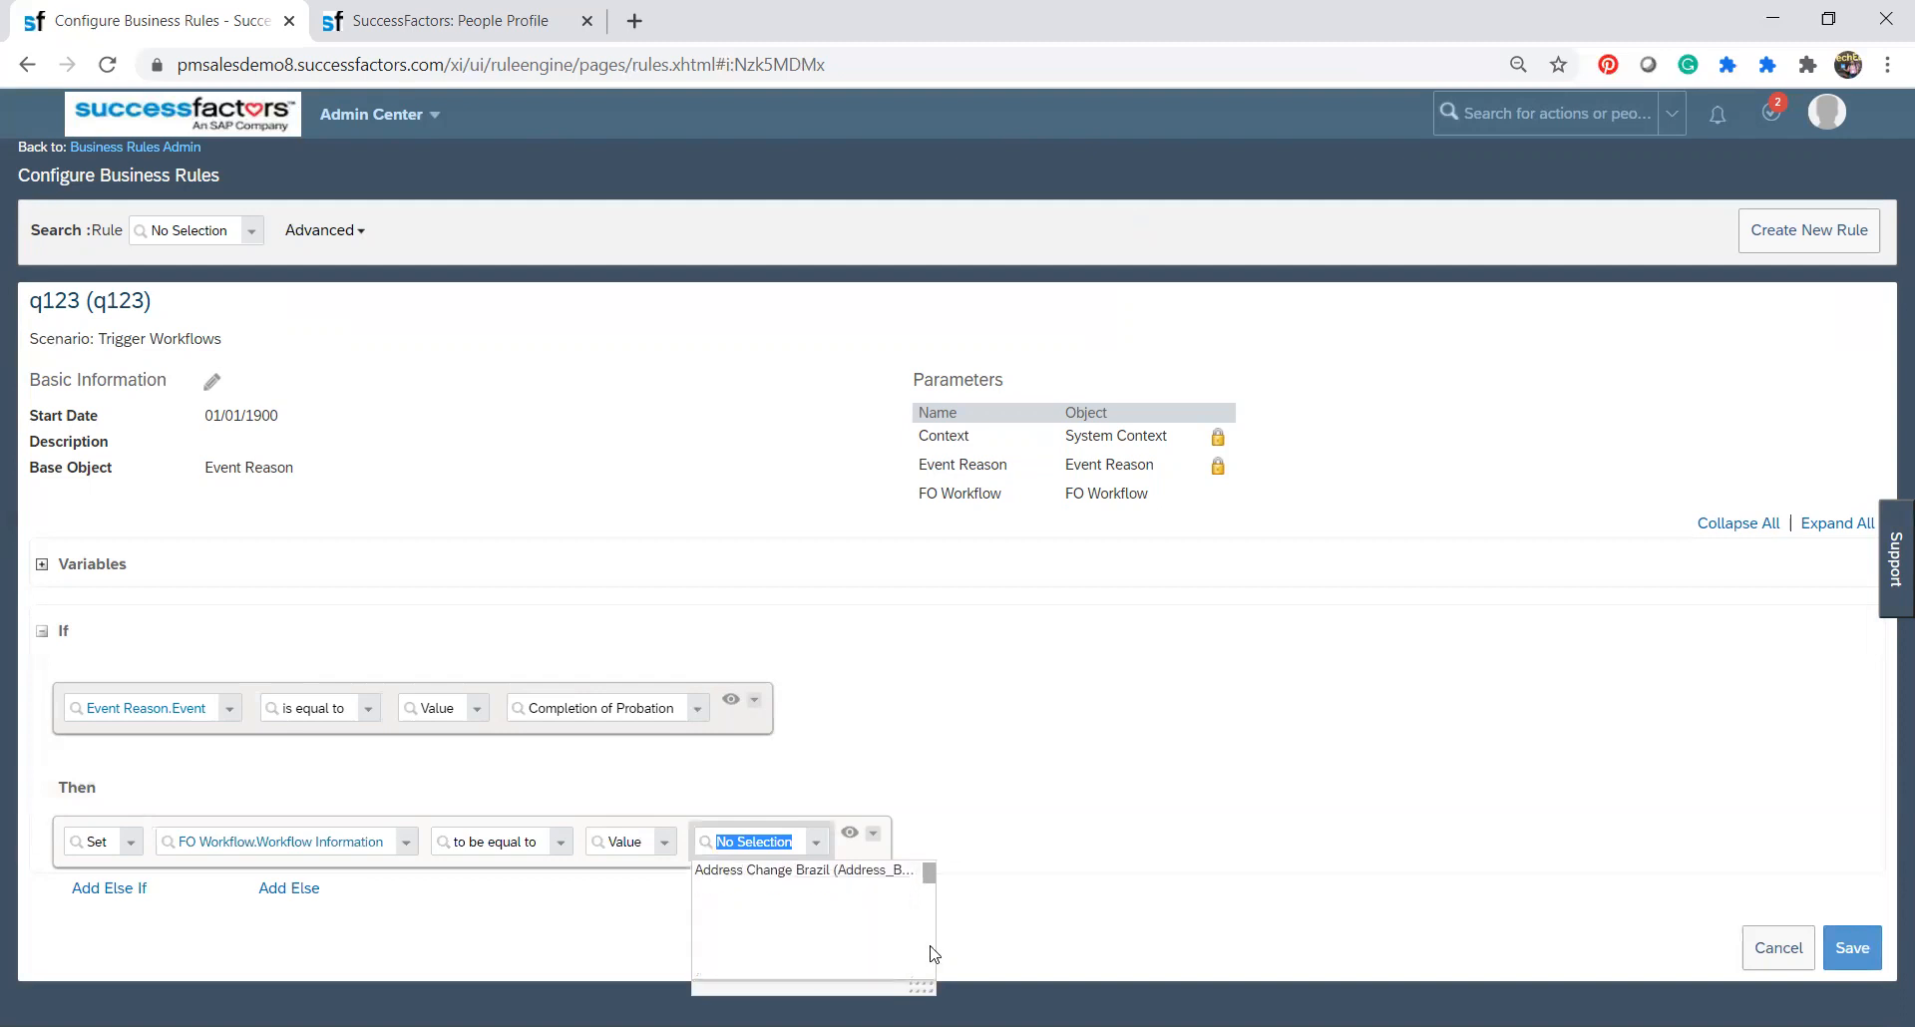
scroll(928, 932, down, 1)
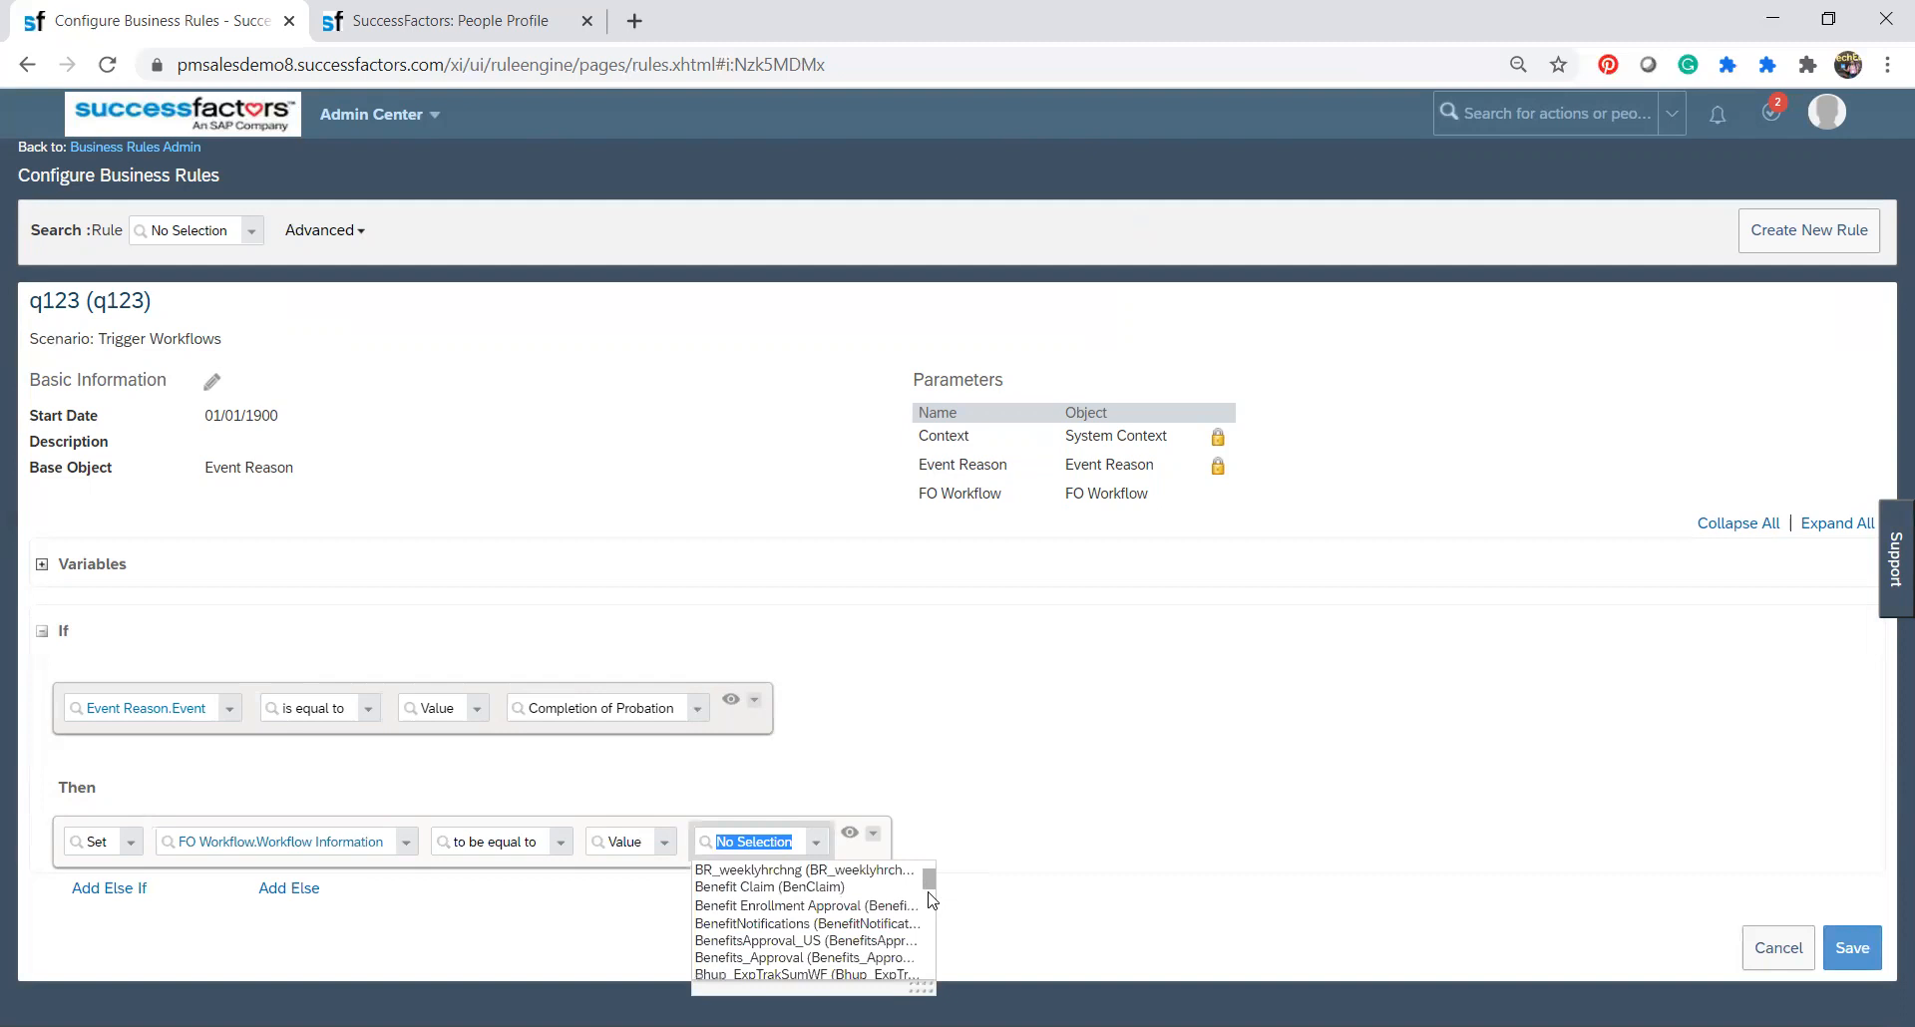
click(873, 928)
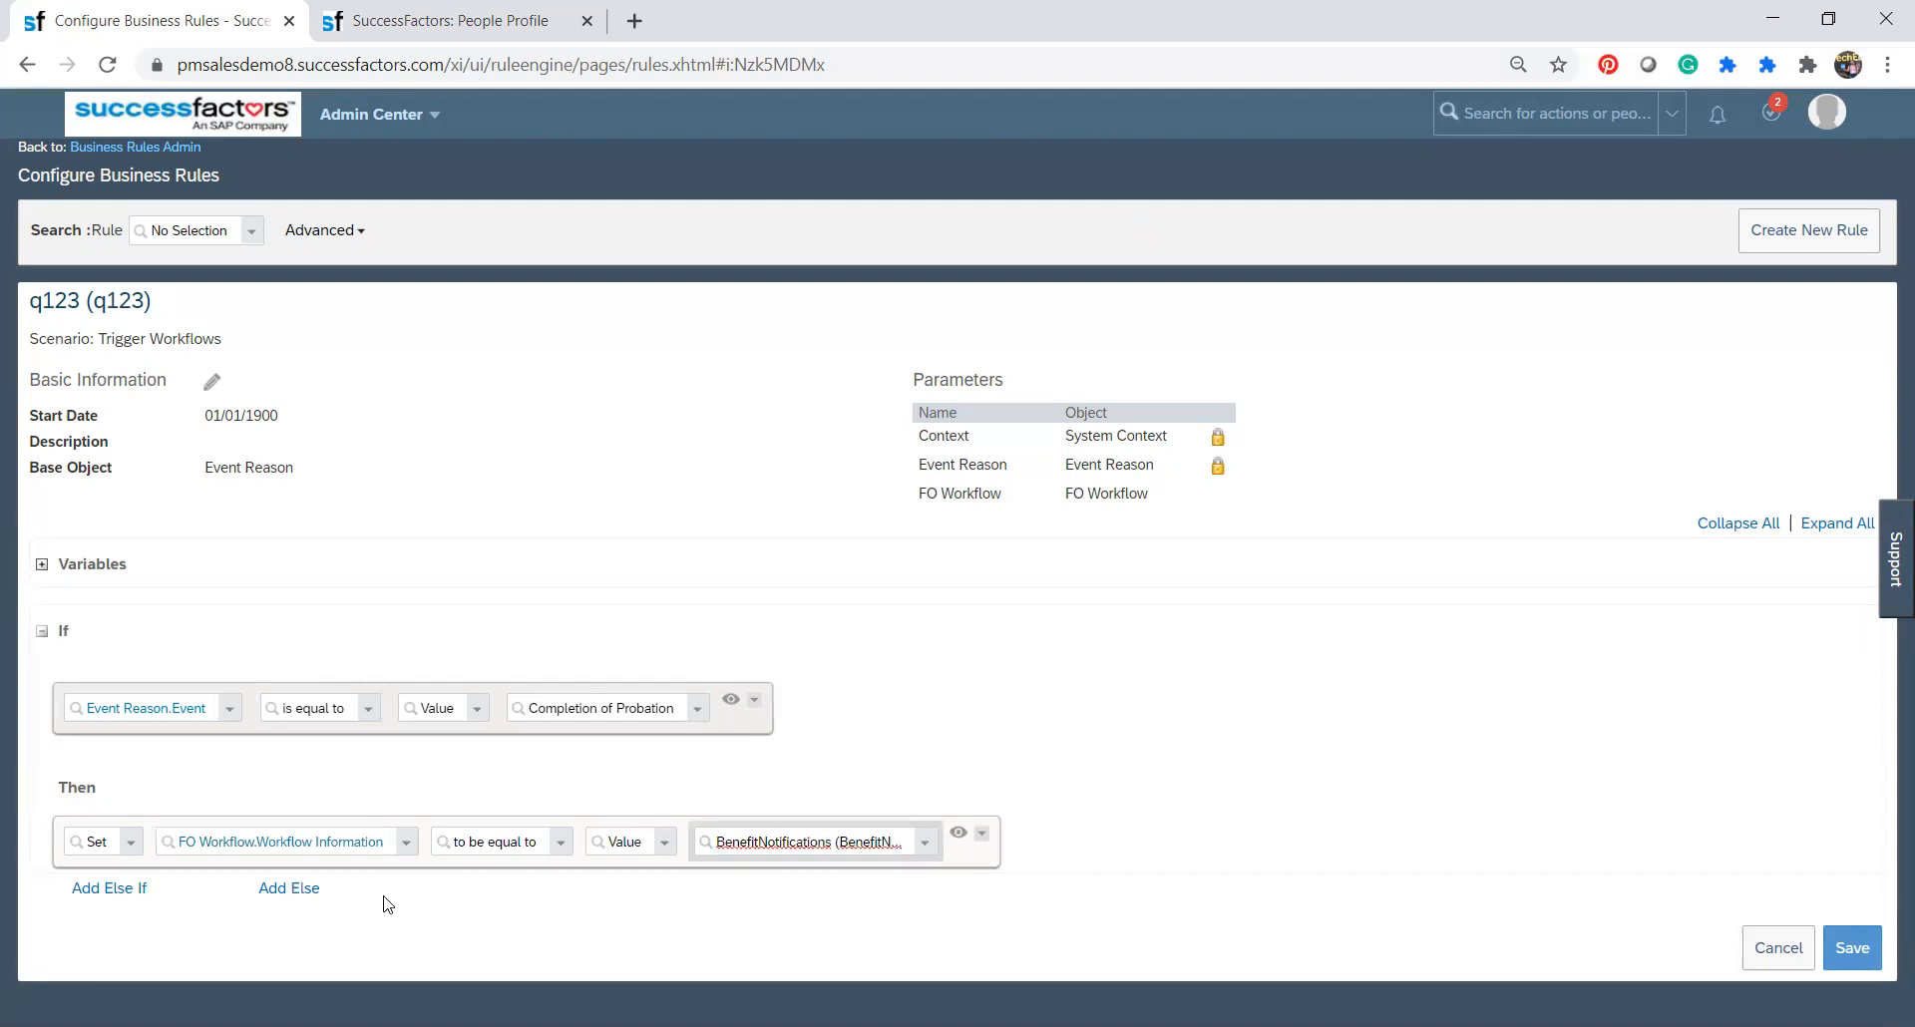
click(1855, 948)
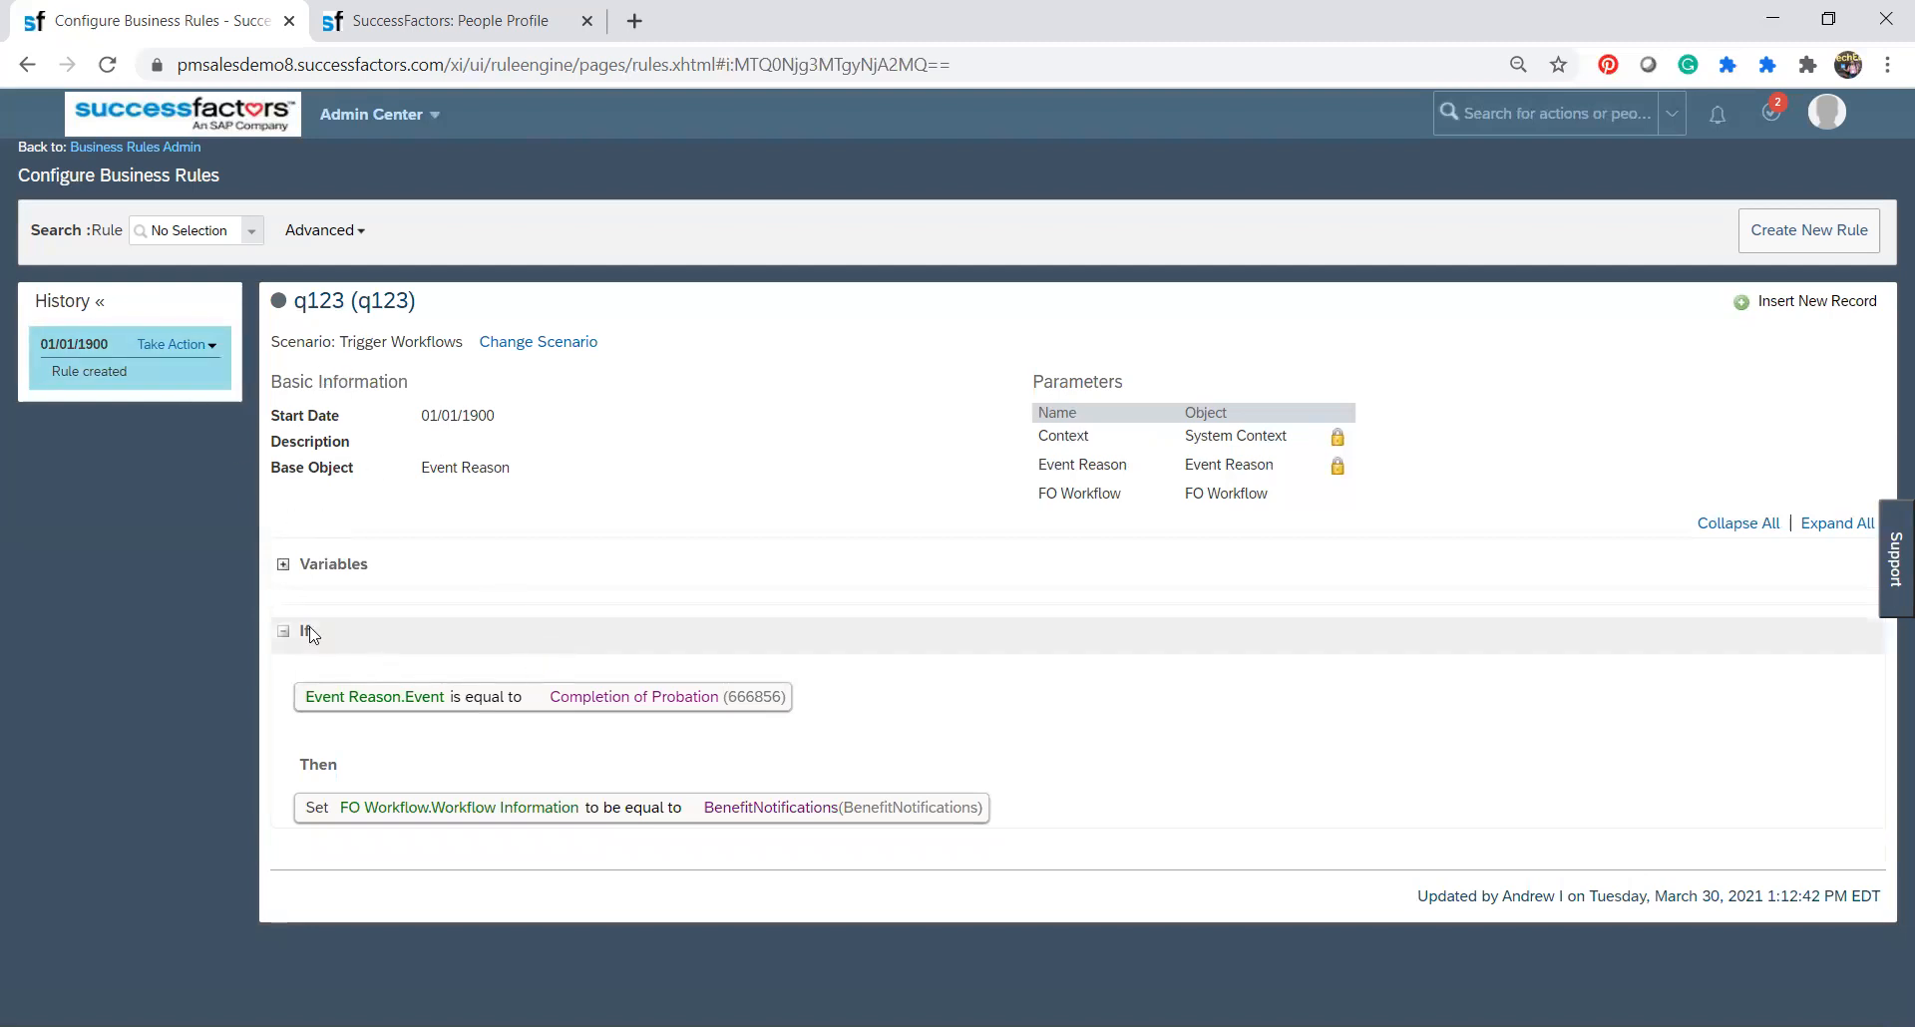
Start a correction of the 01/01/1900 rule record and add a second If expression joined with OR.
click(202, 348)
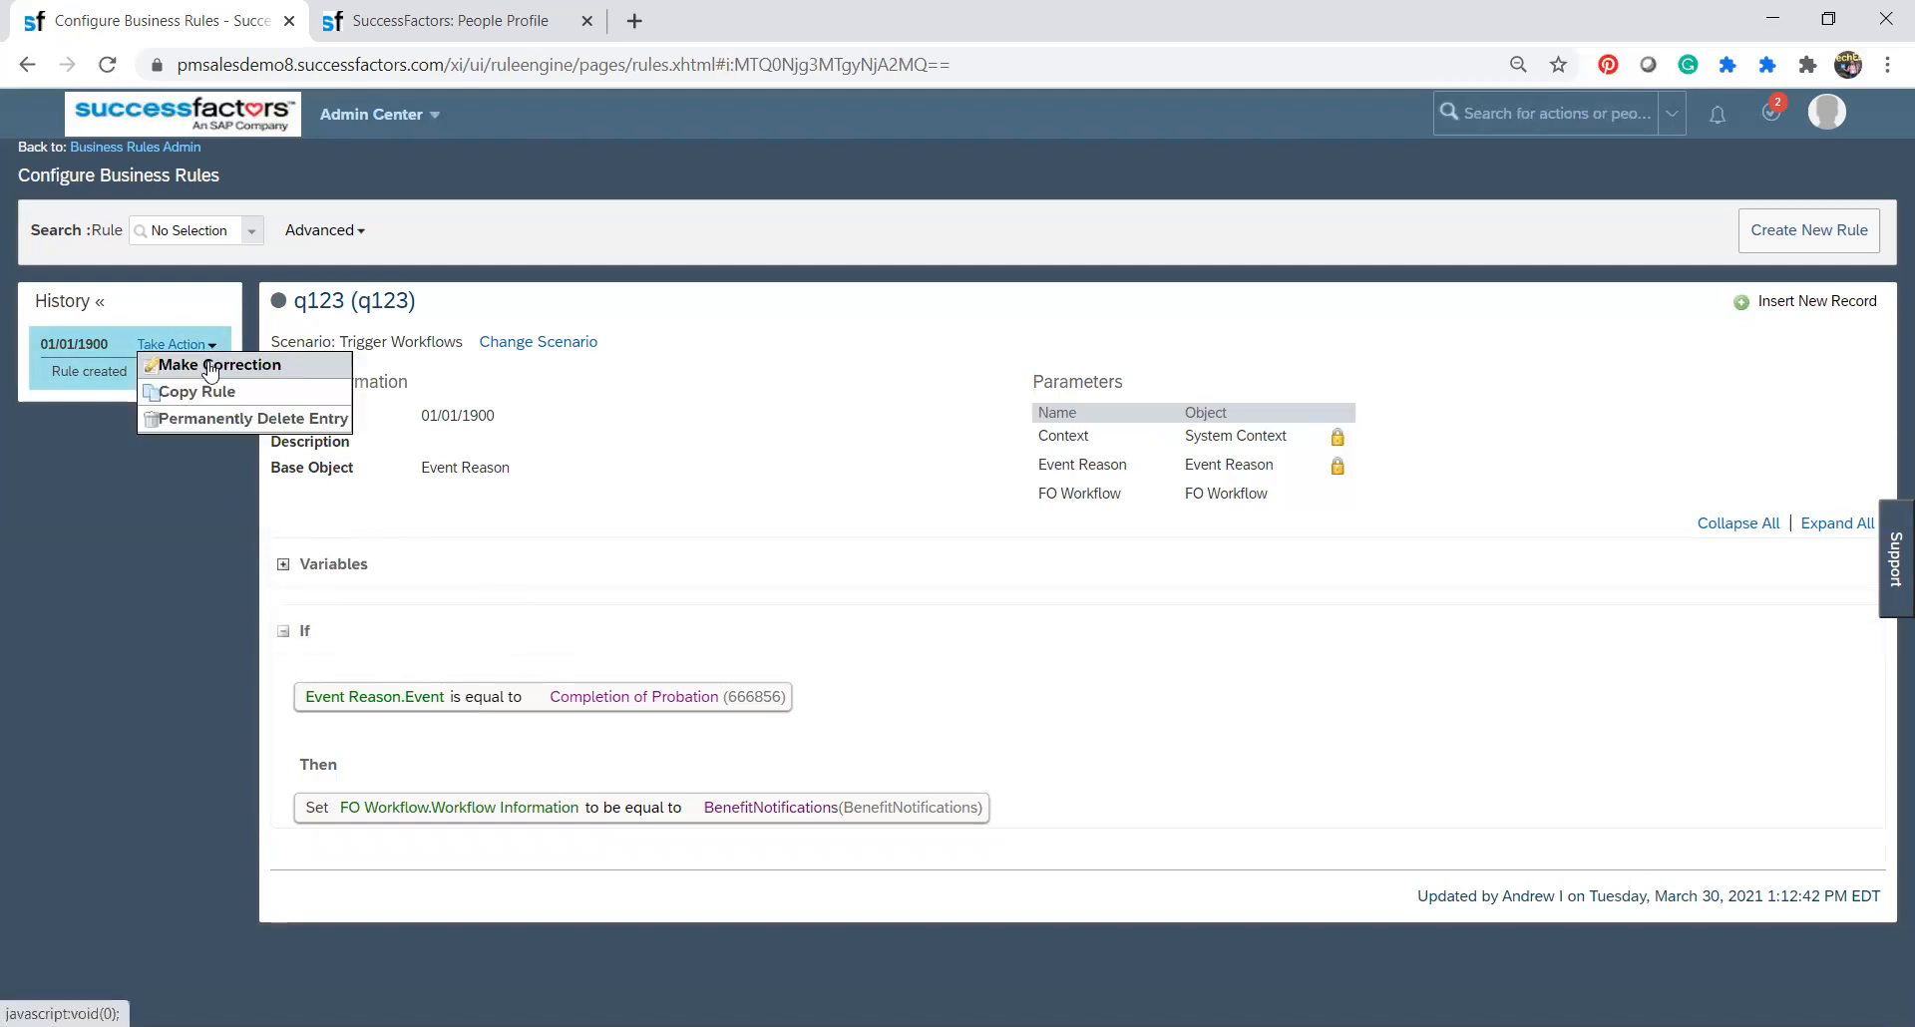
click(210, 367)
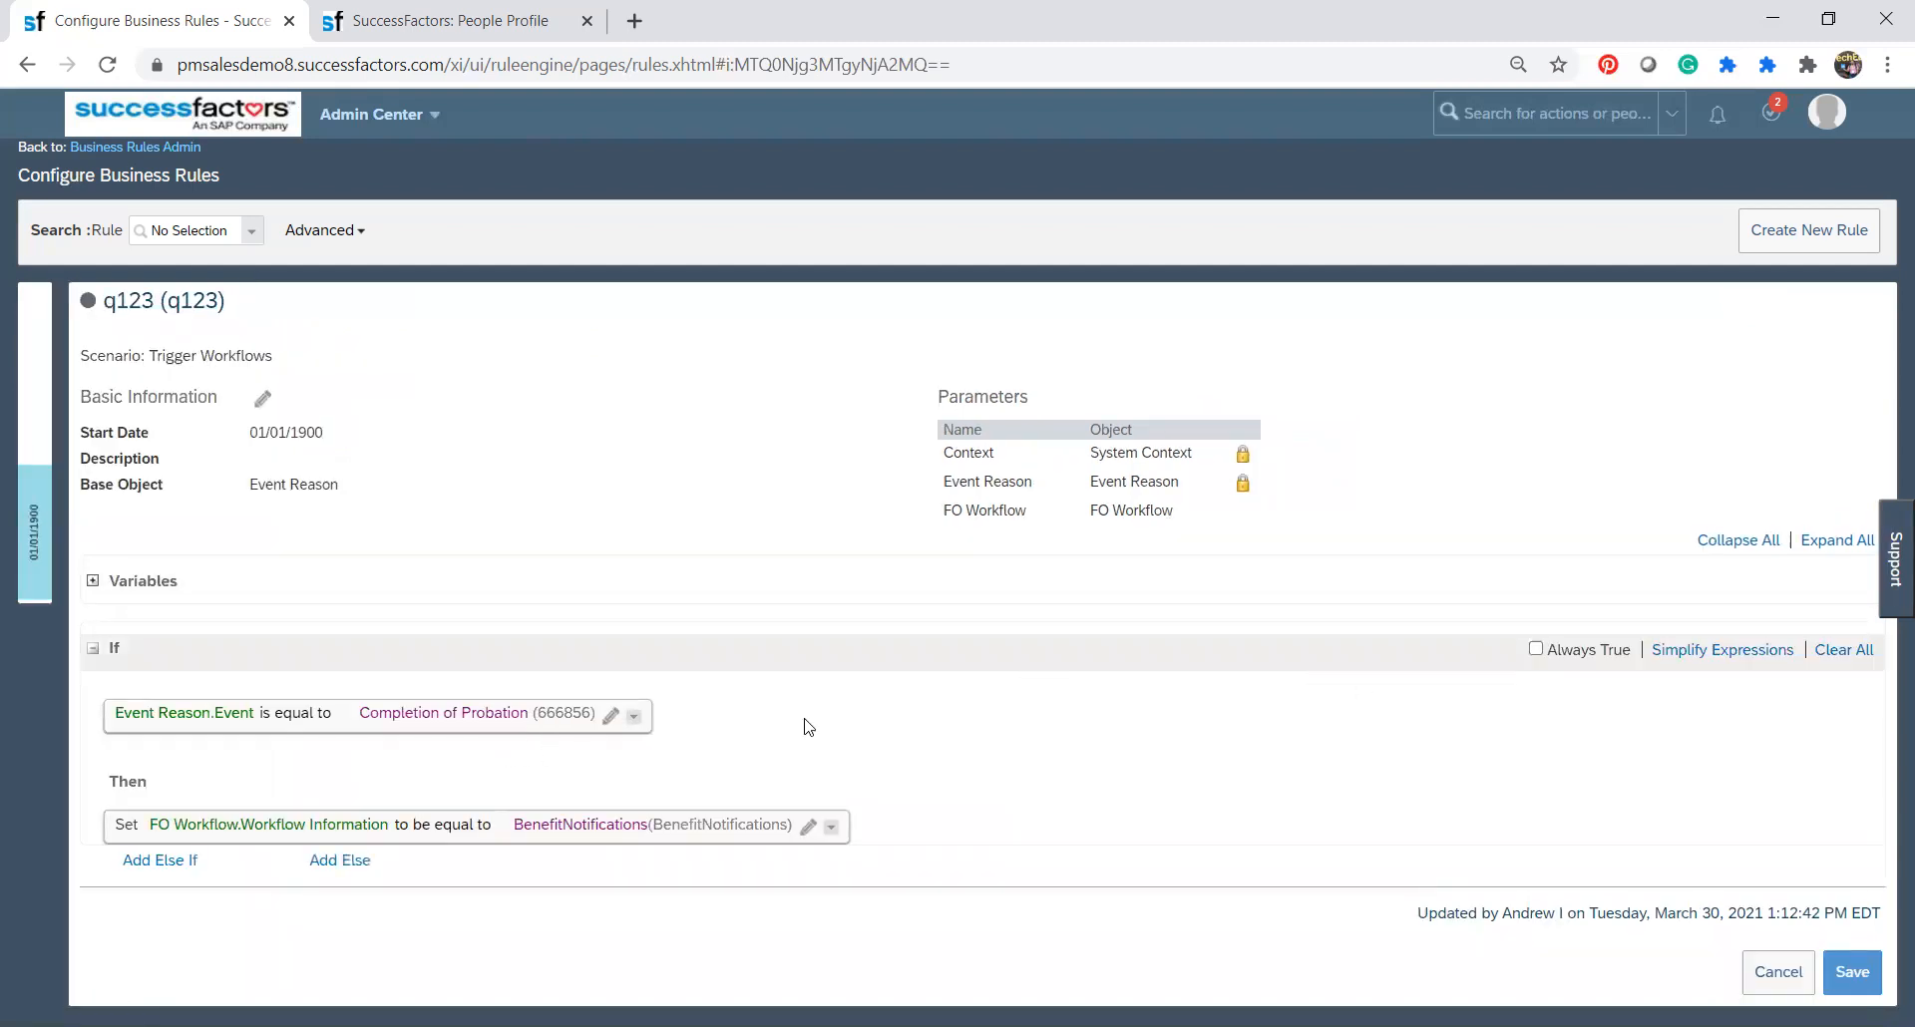
click(611, 715)
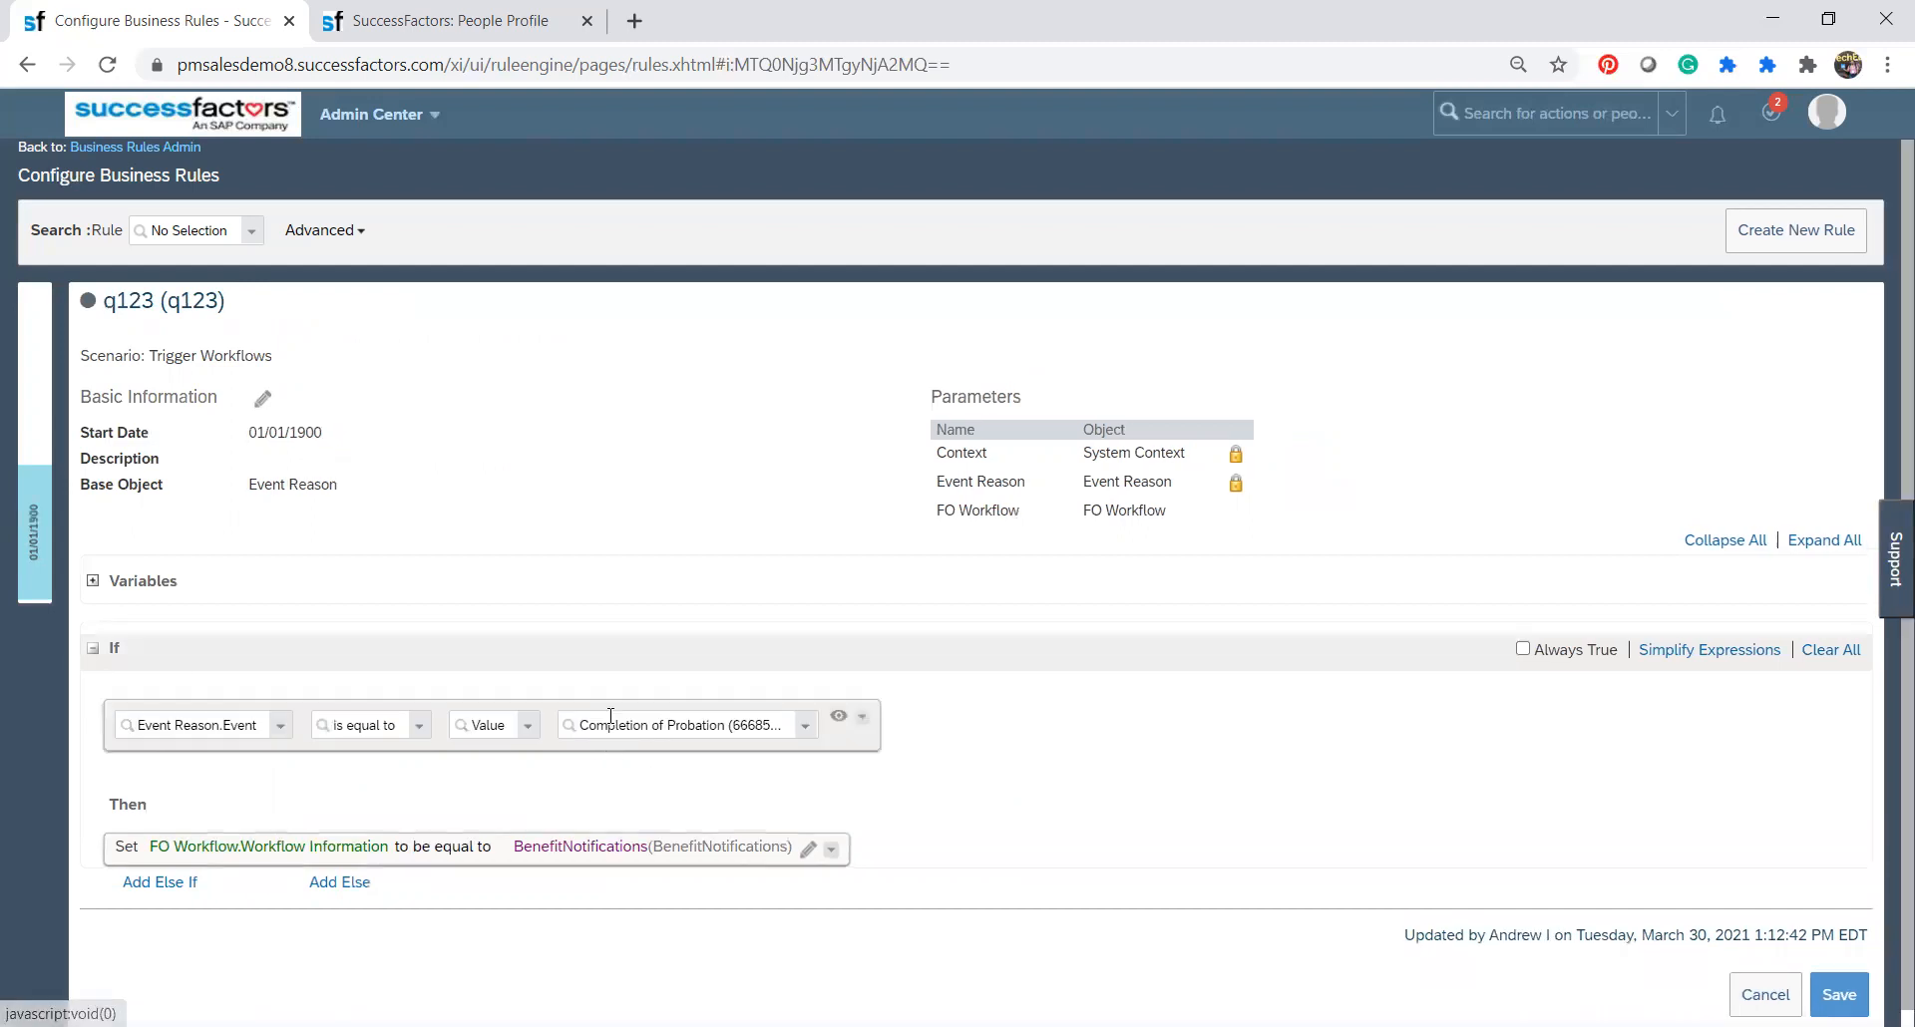
click(862, 720)
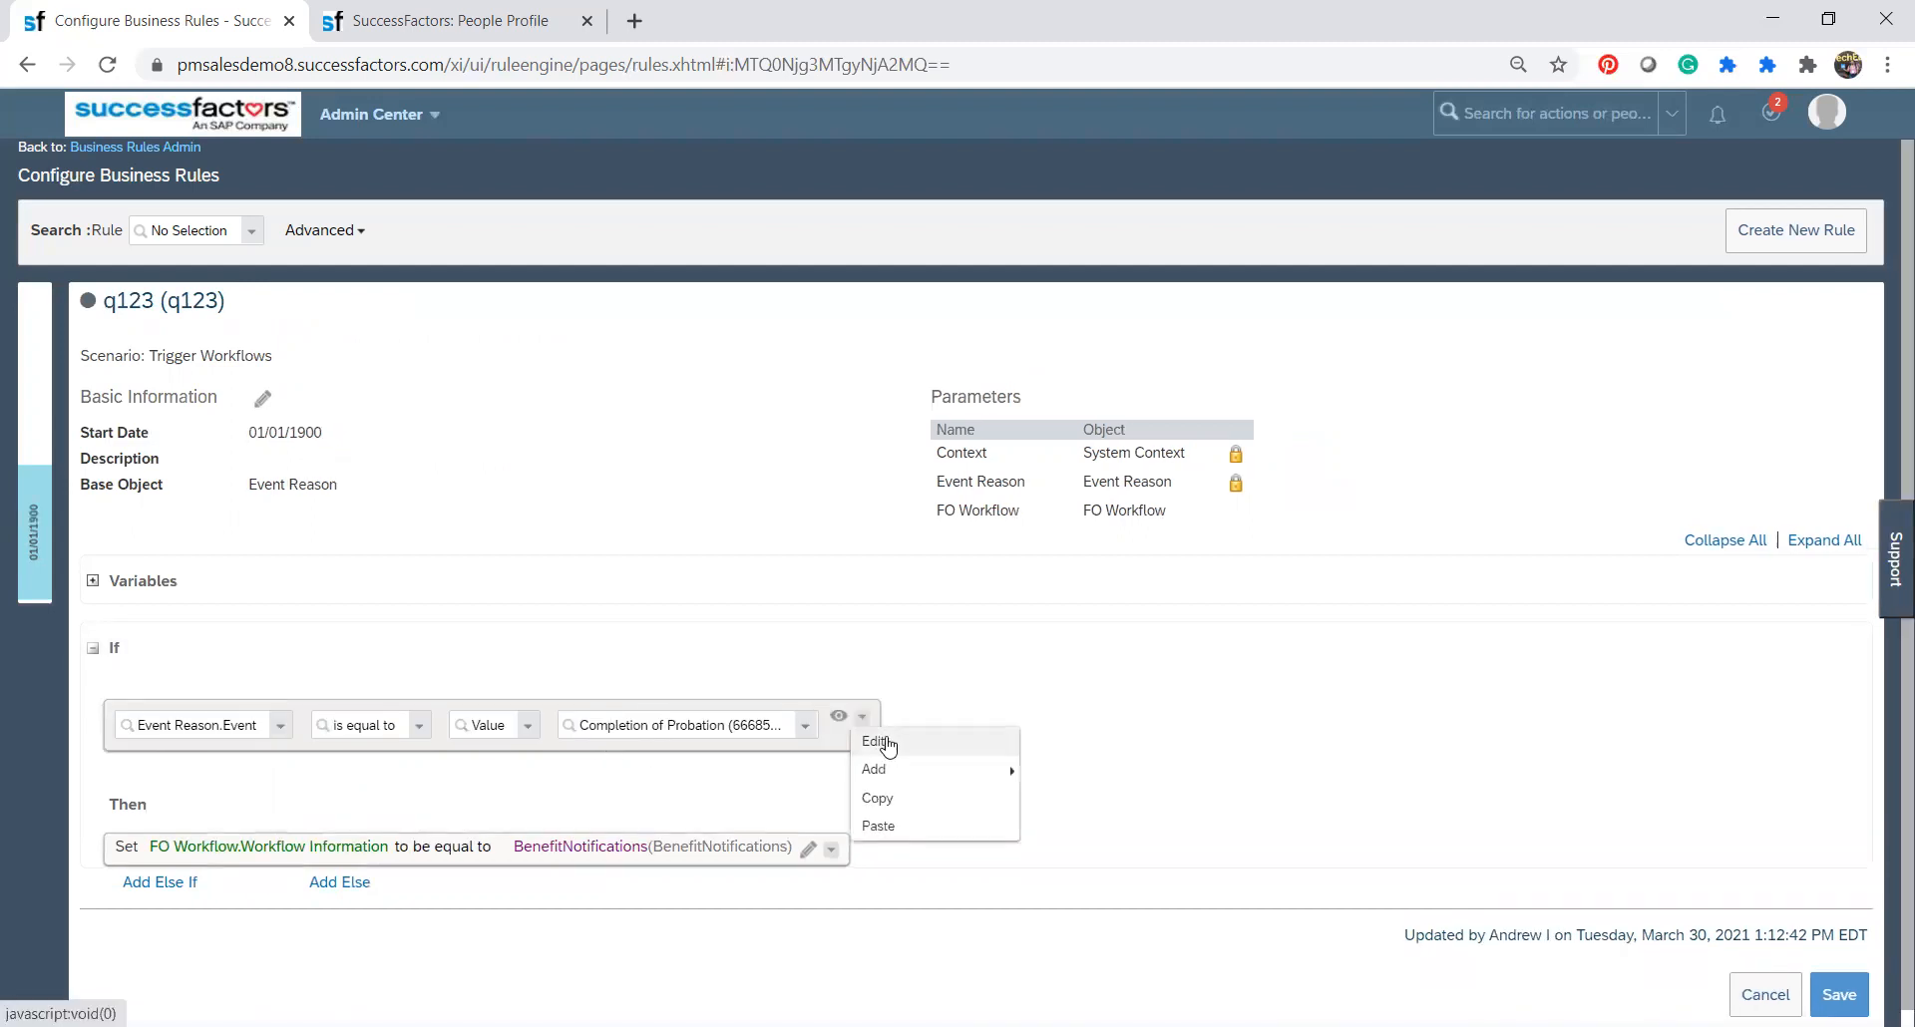
mouse_move(910, 783)
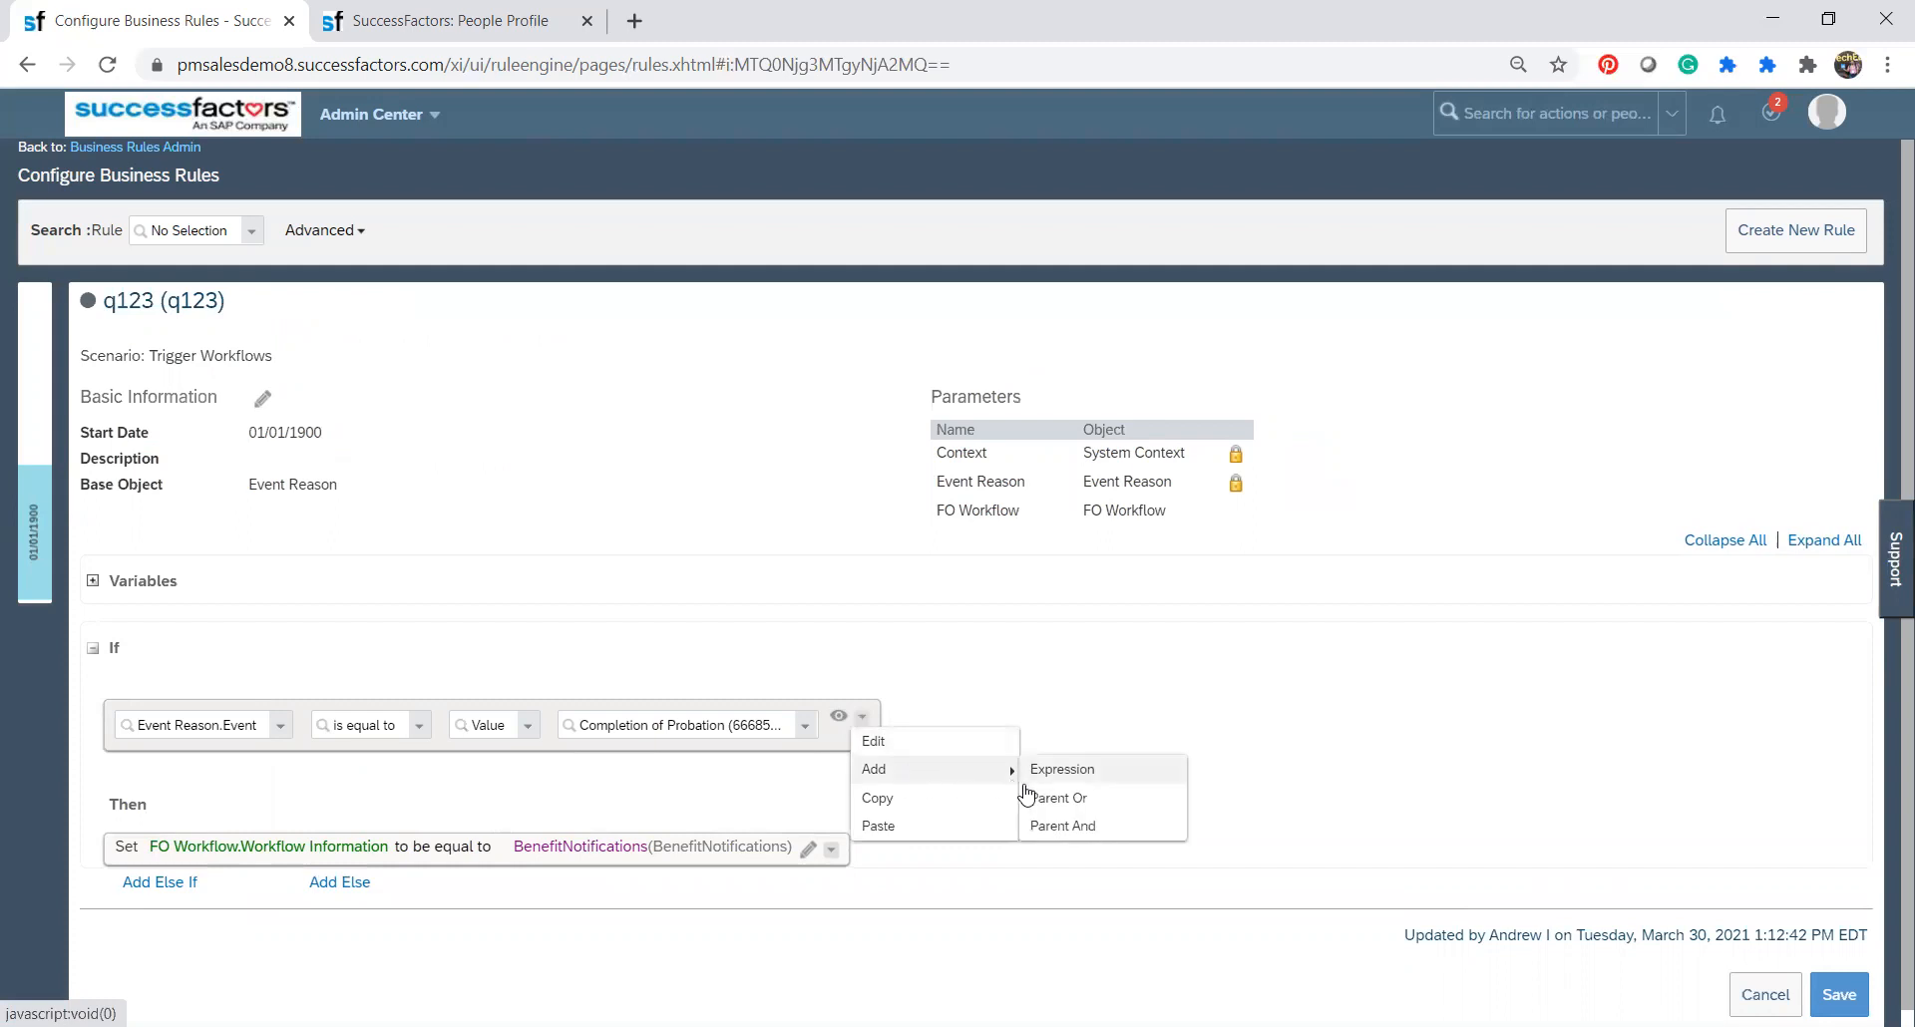
click(1084, 776)
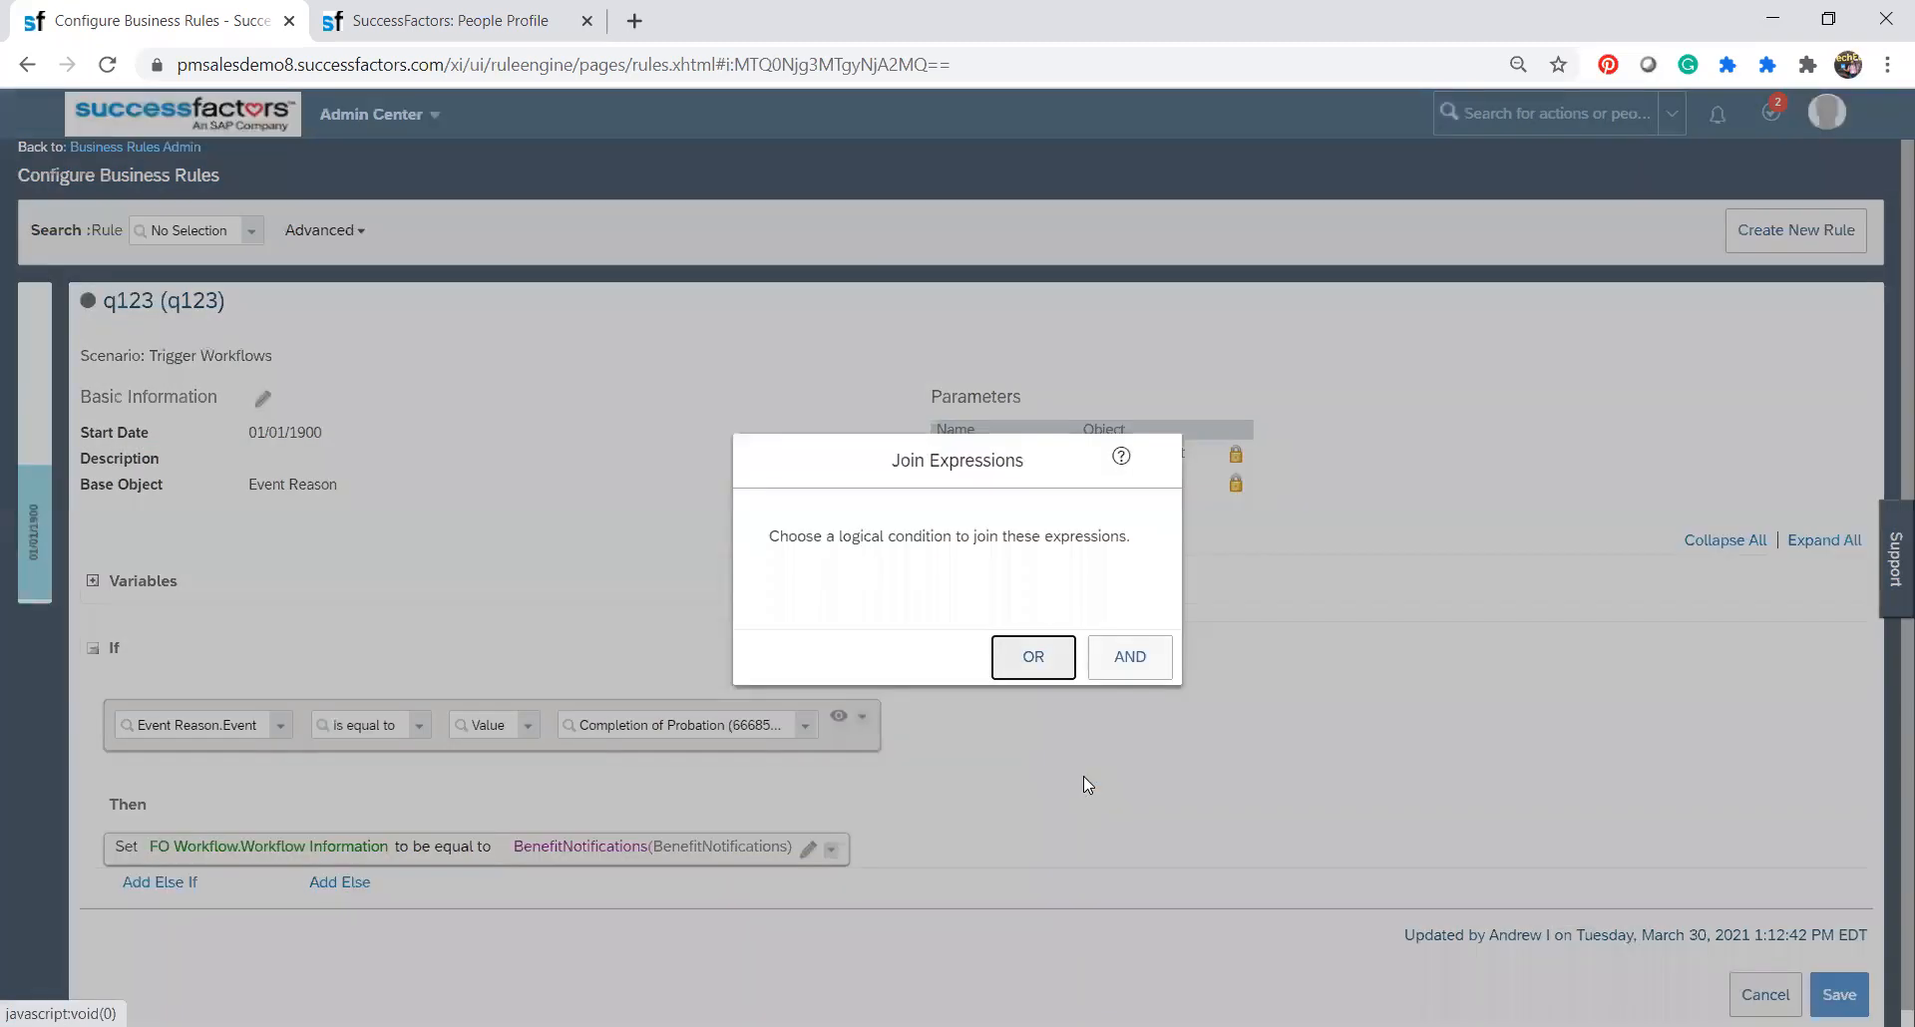
click(1033, 657)
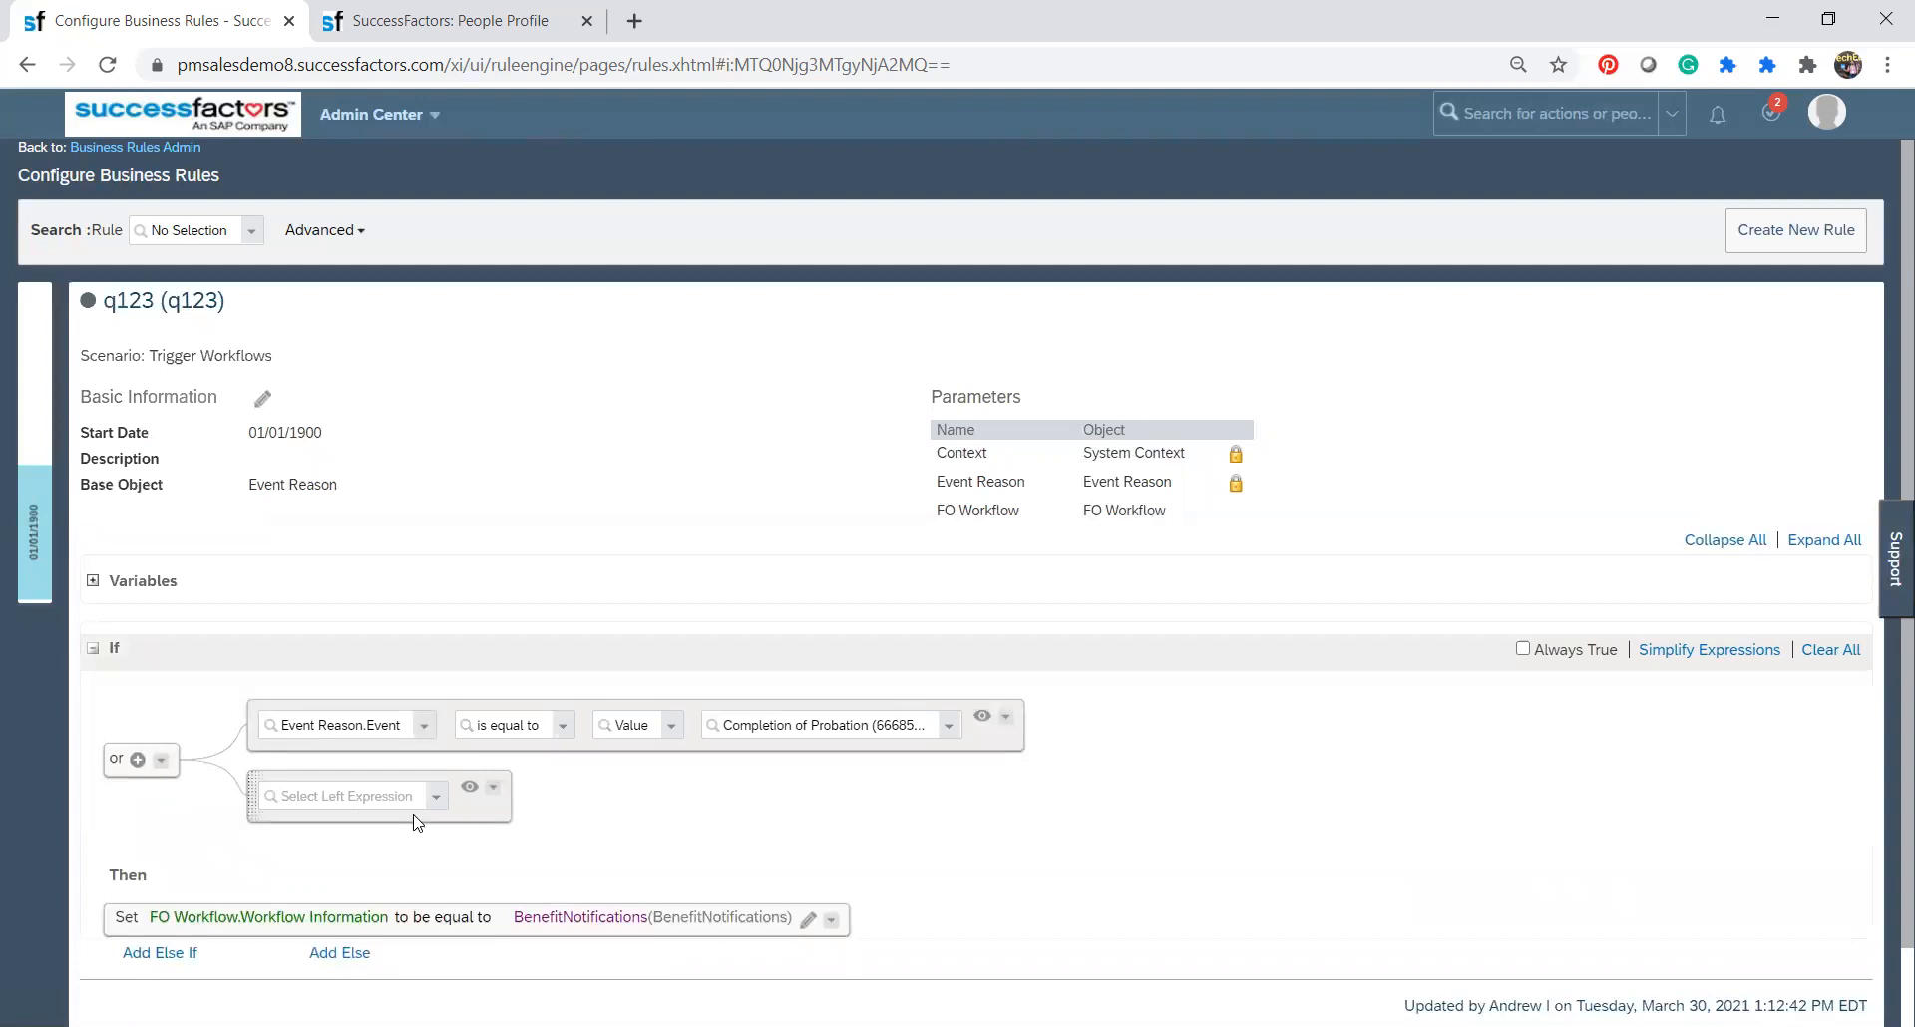
Try to compare Event Reason.Employee Status.External Code with the same field in the second If expression, and clear the comparison field.
click(437, 797)
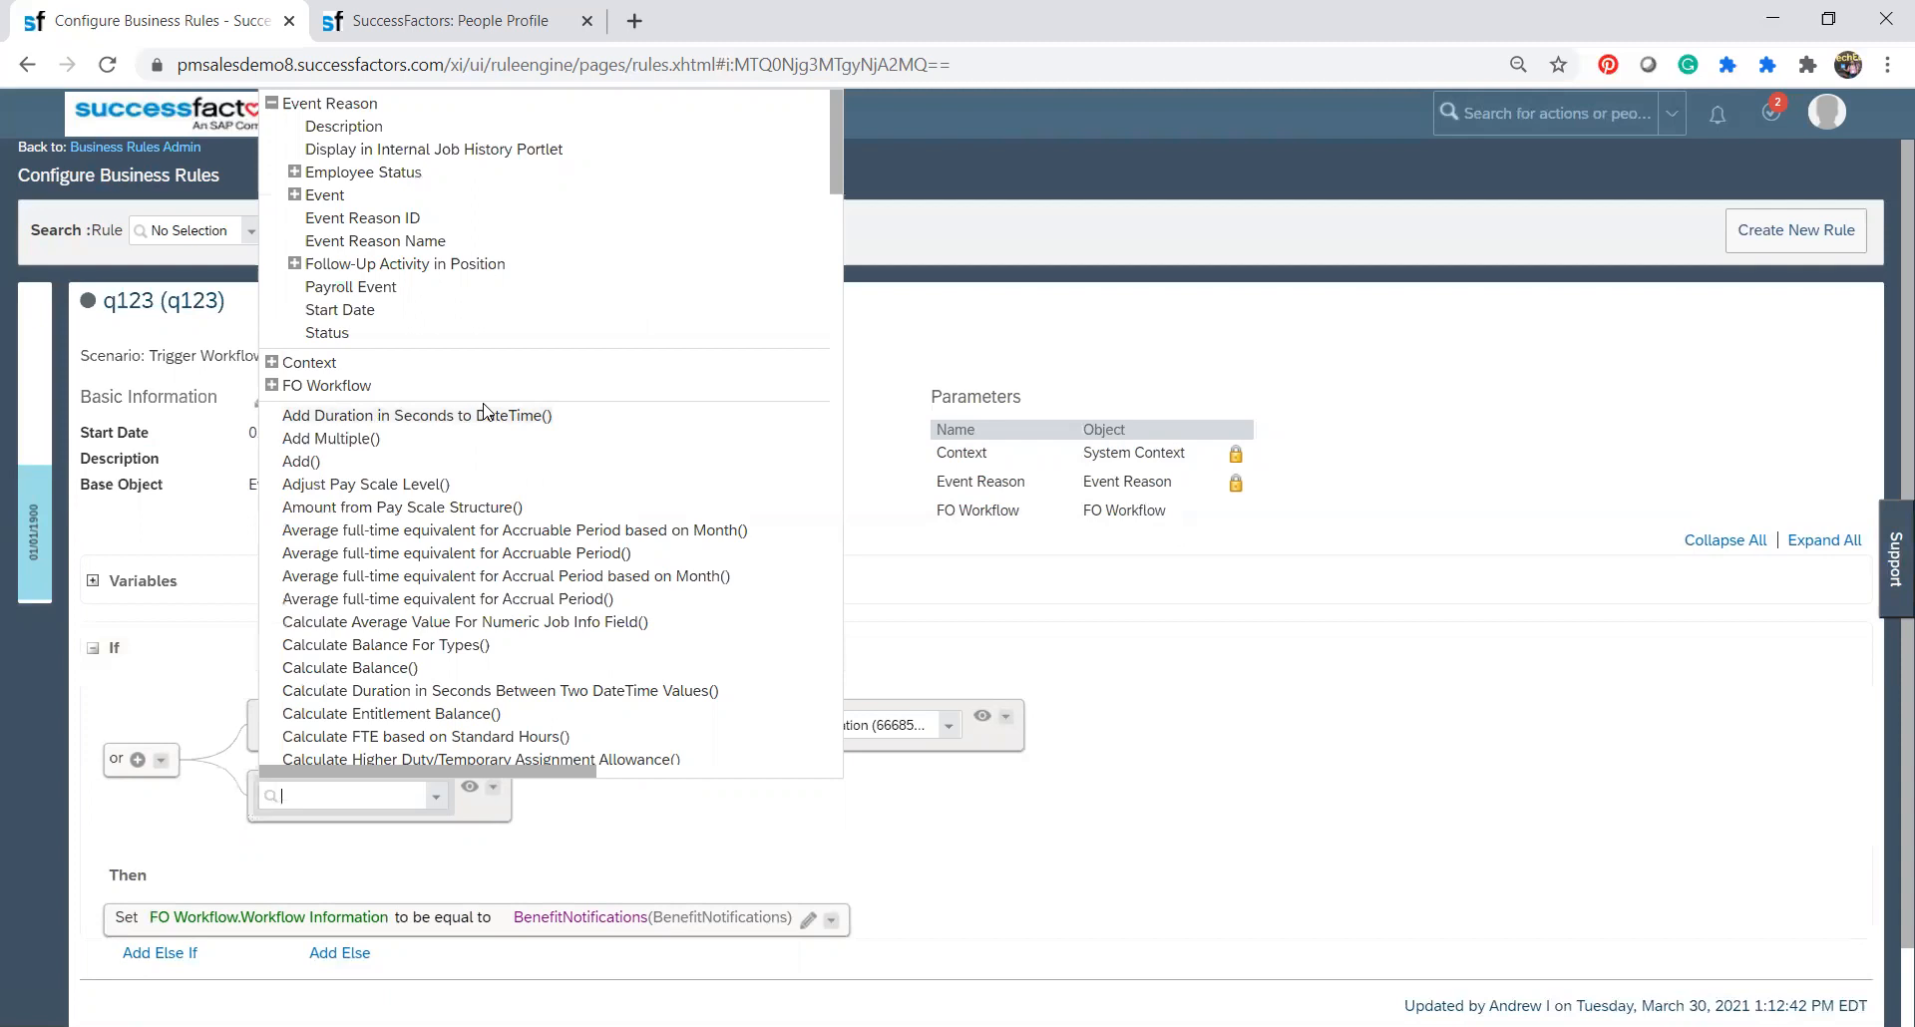
click(294, 174)
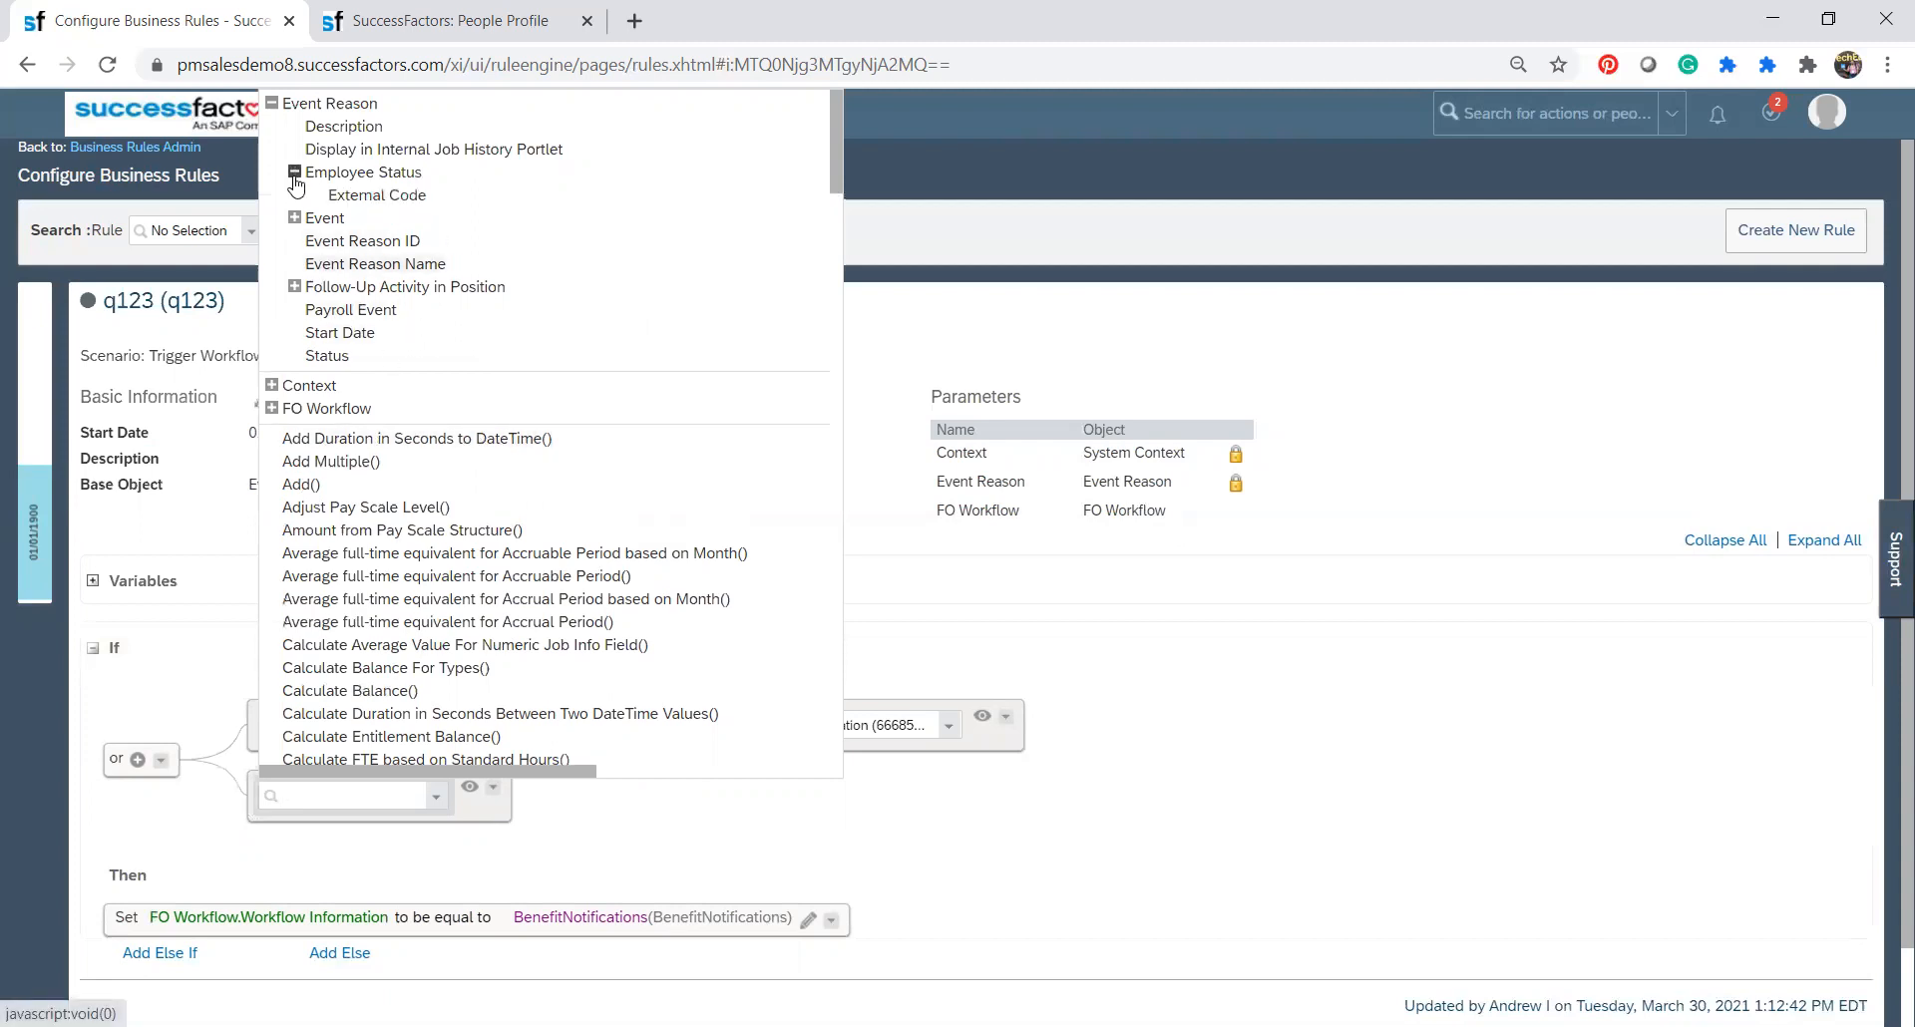
click(378, 197)
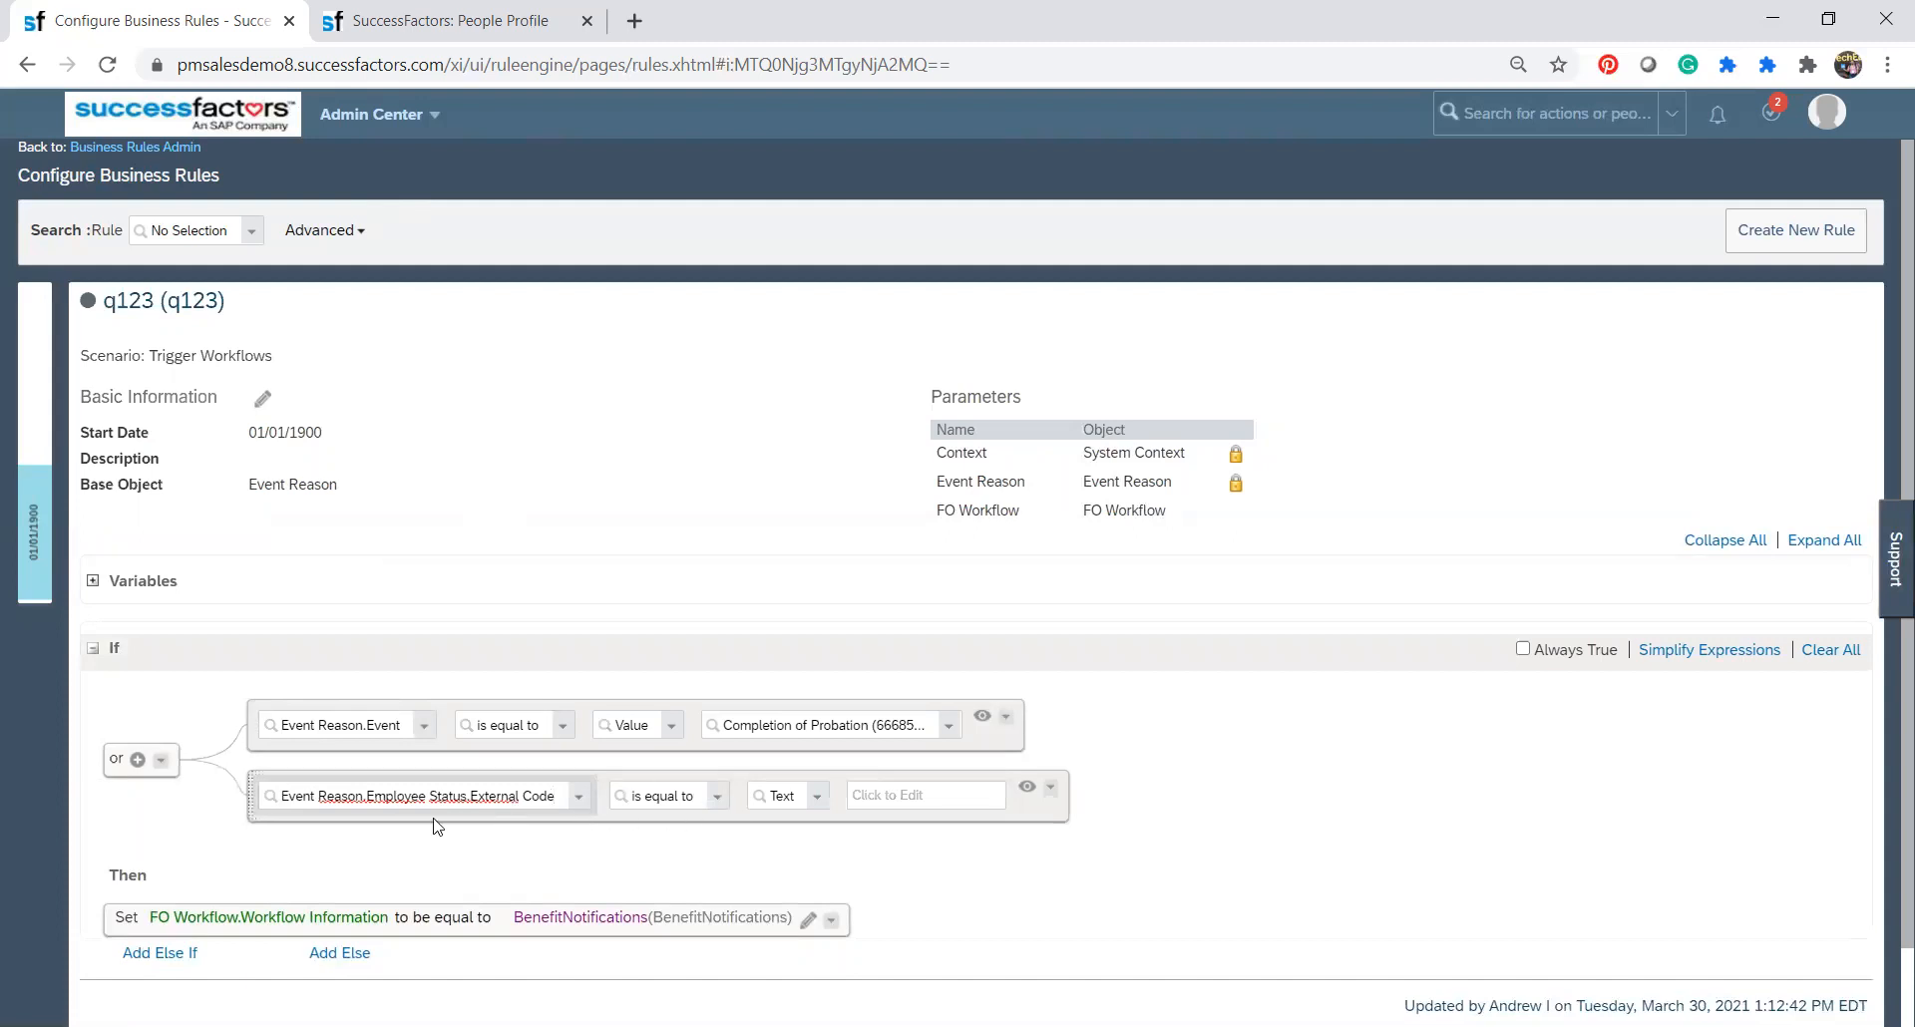
click(818, 804)
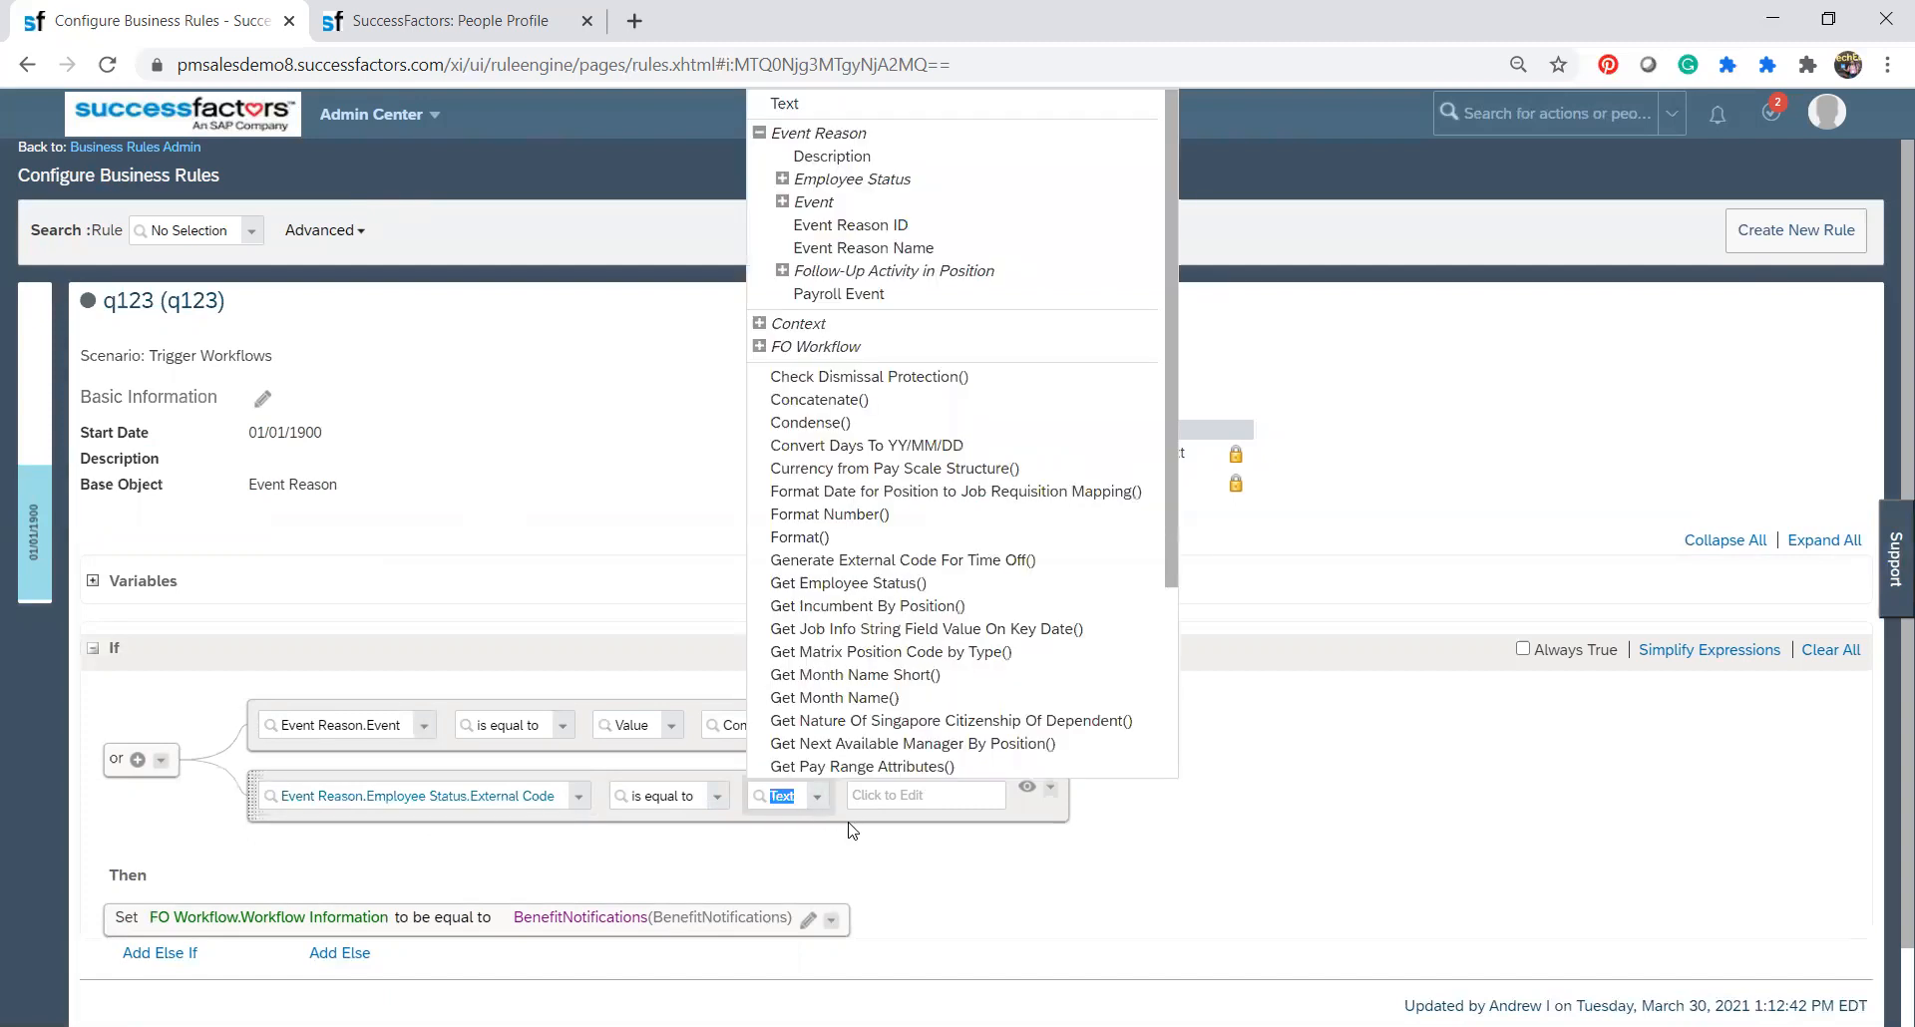
click(782, 178)
click(833, 203)
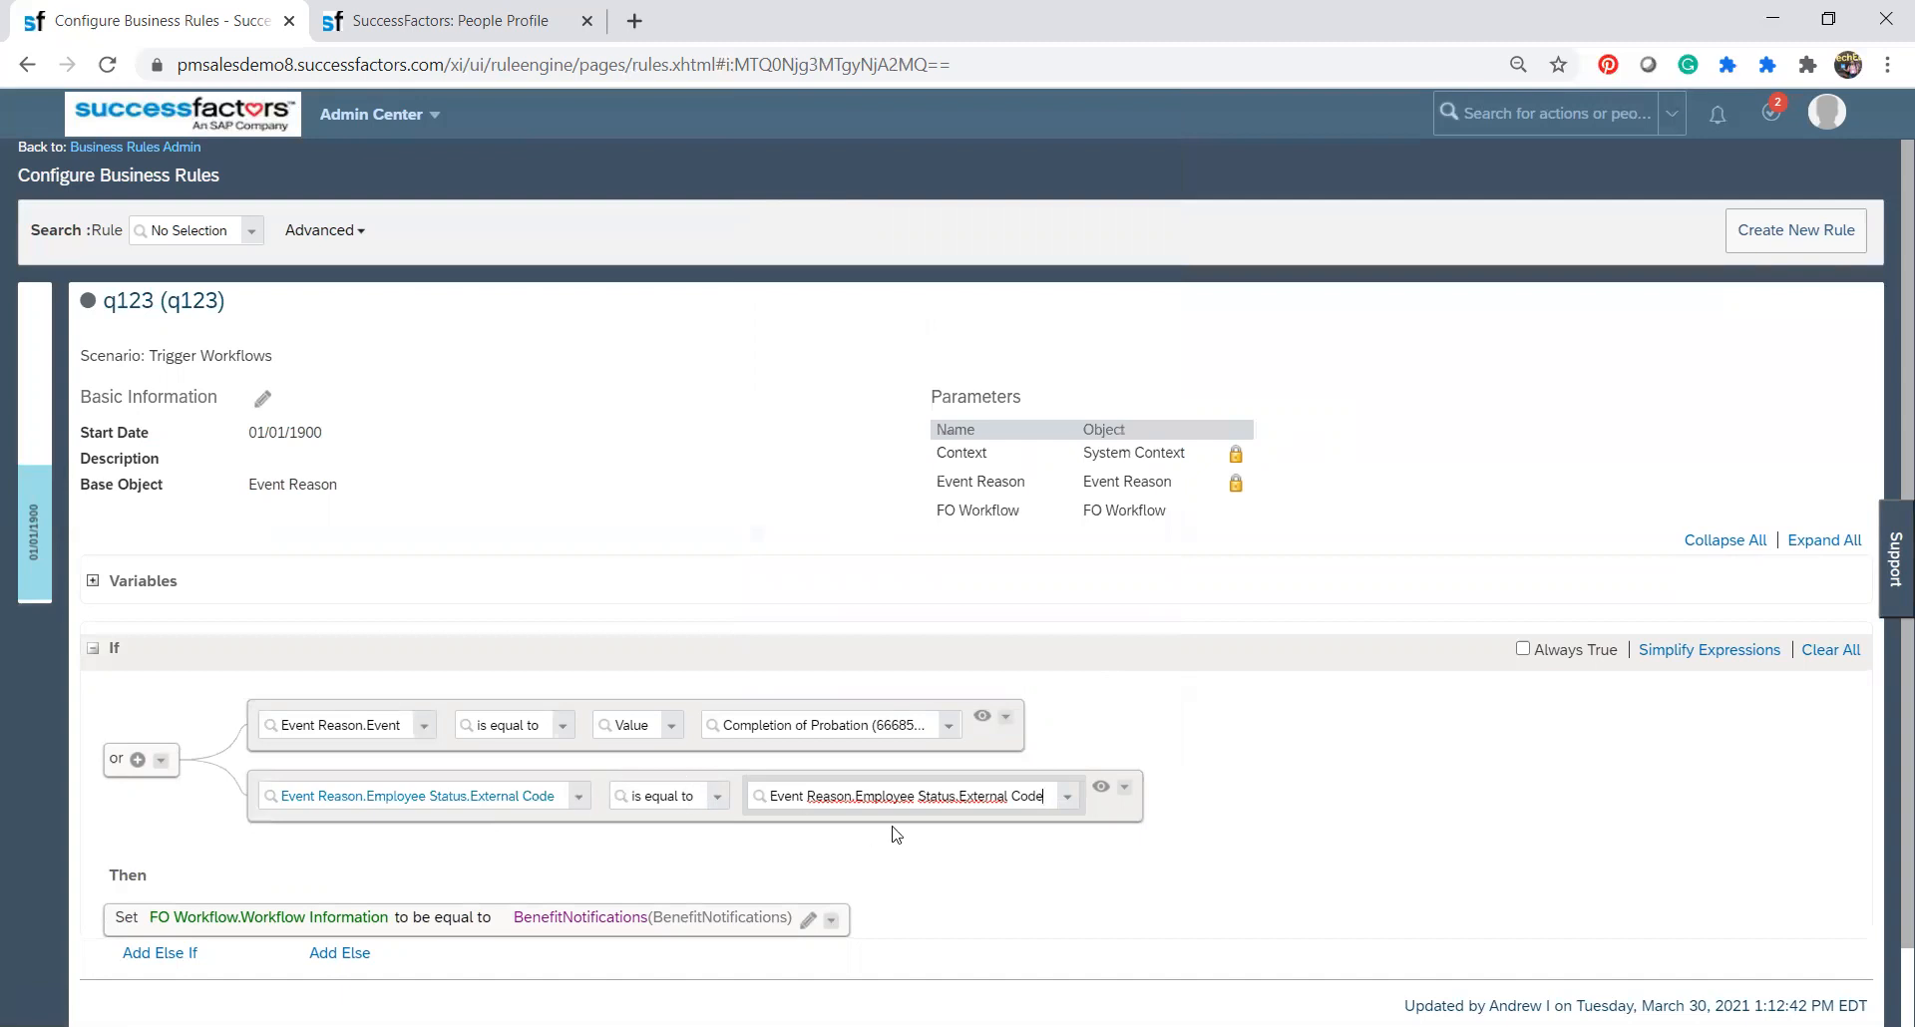
drag(1048, 801, 763, 803)
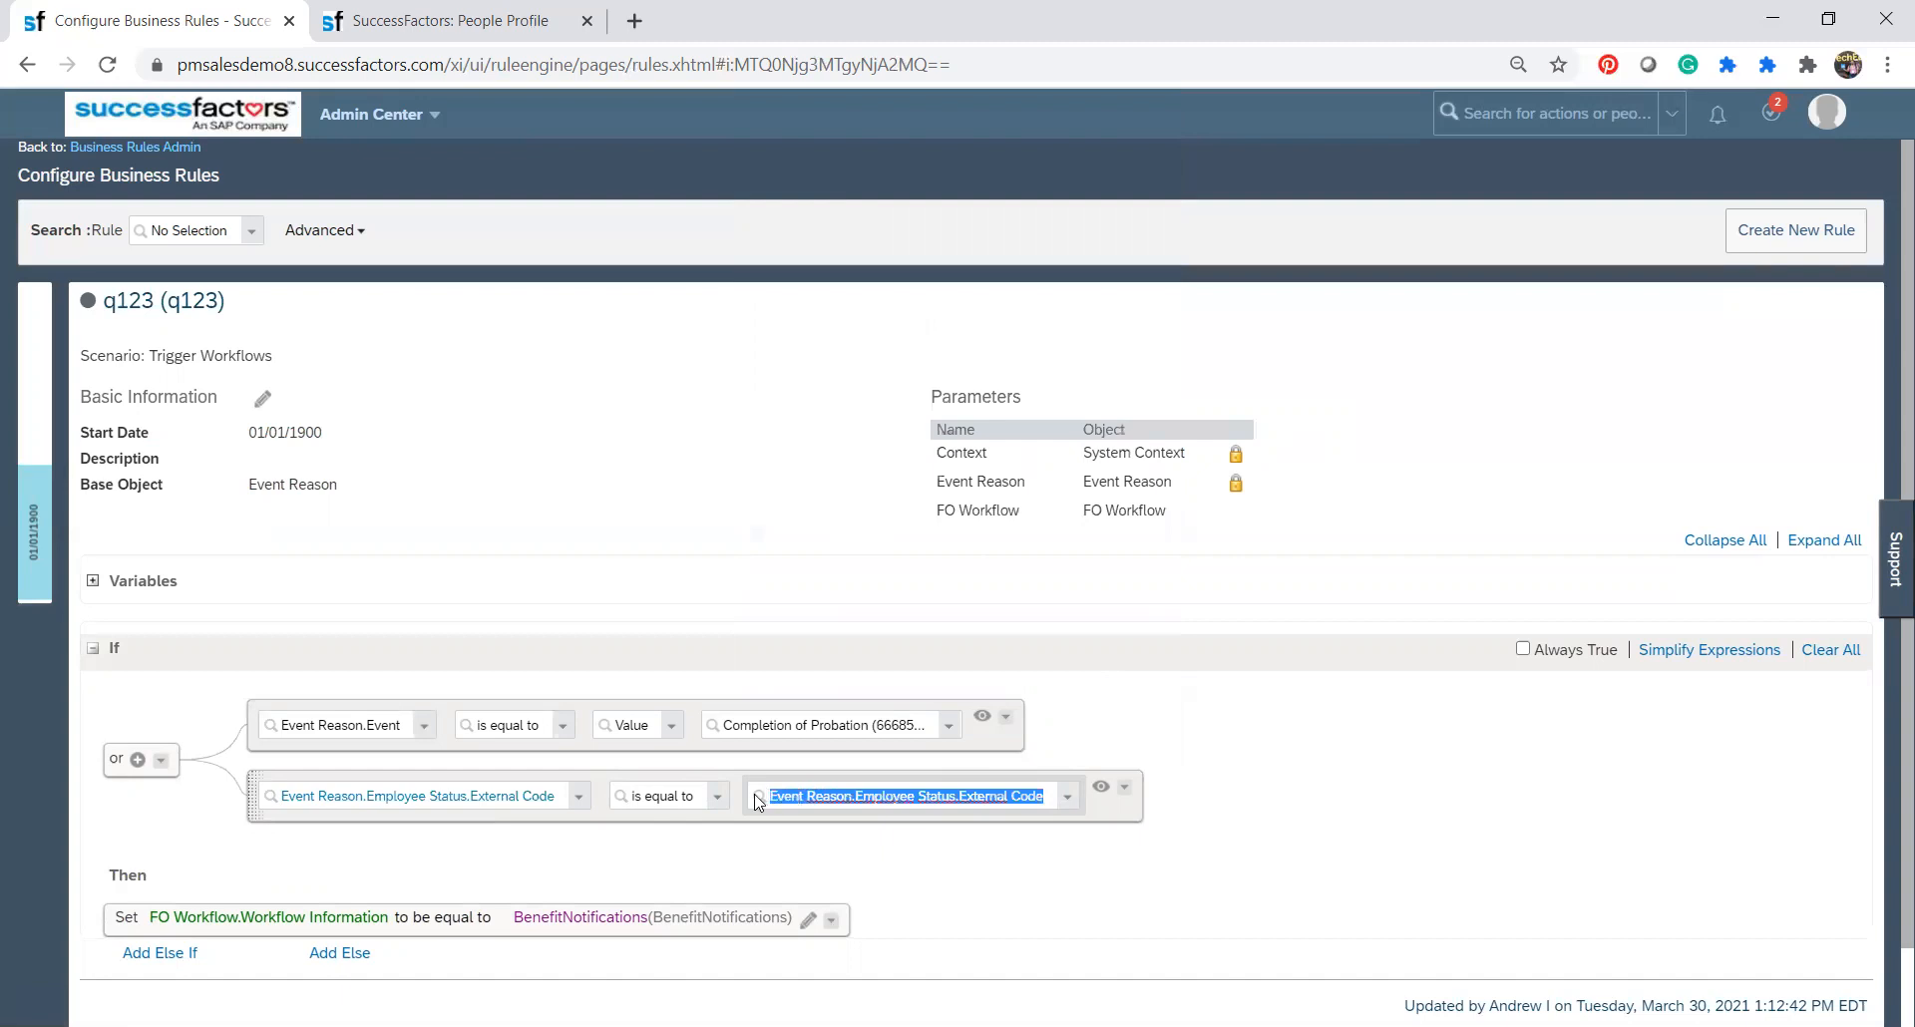
key(BackSpace)
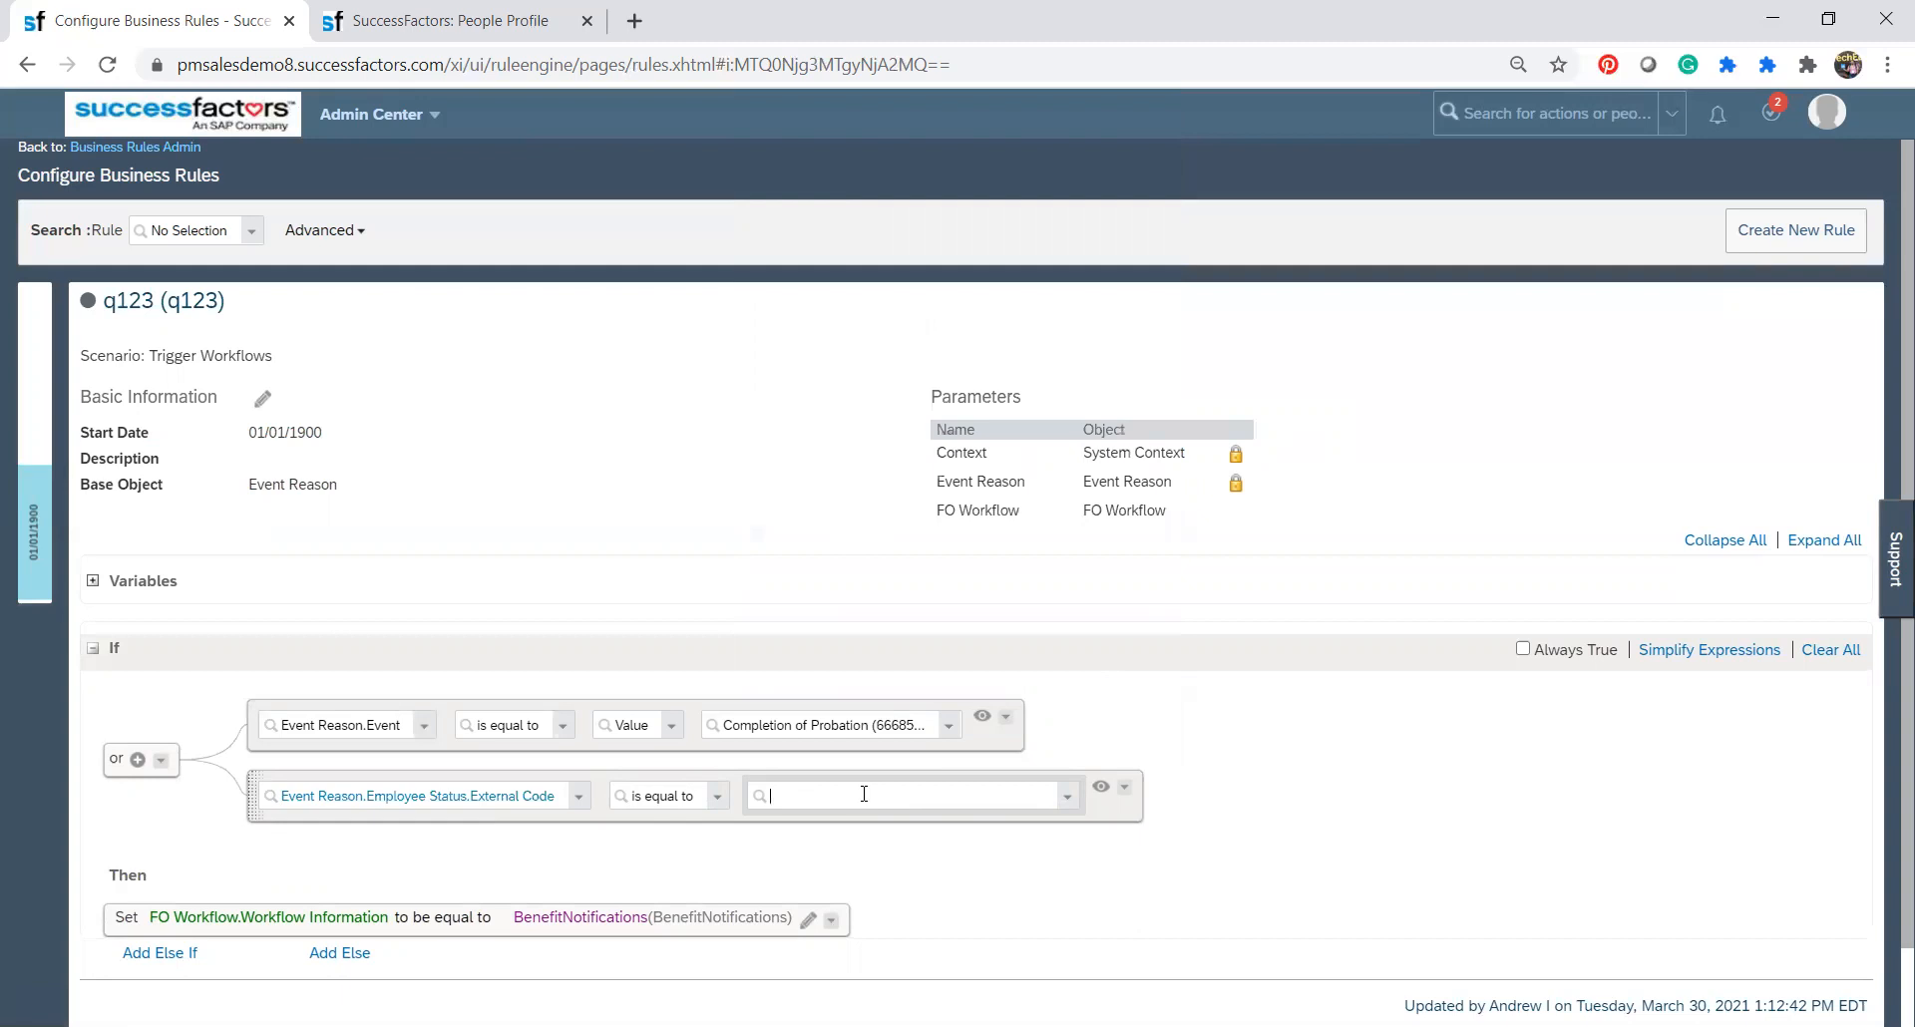
Define the second If expression as Event Reason.Employee Status is equal to the value Active.
click(579, 798)
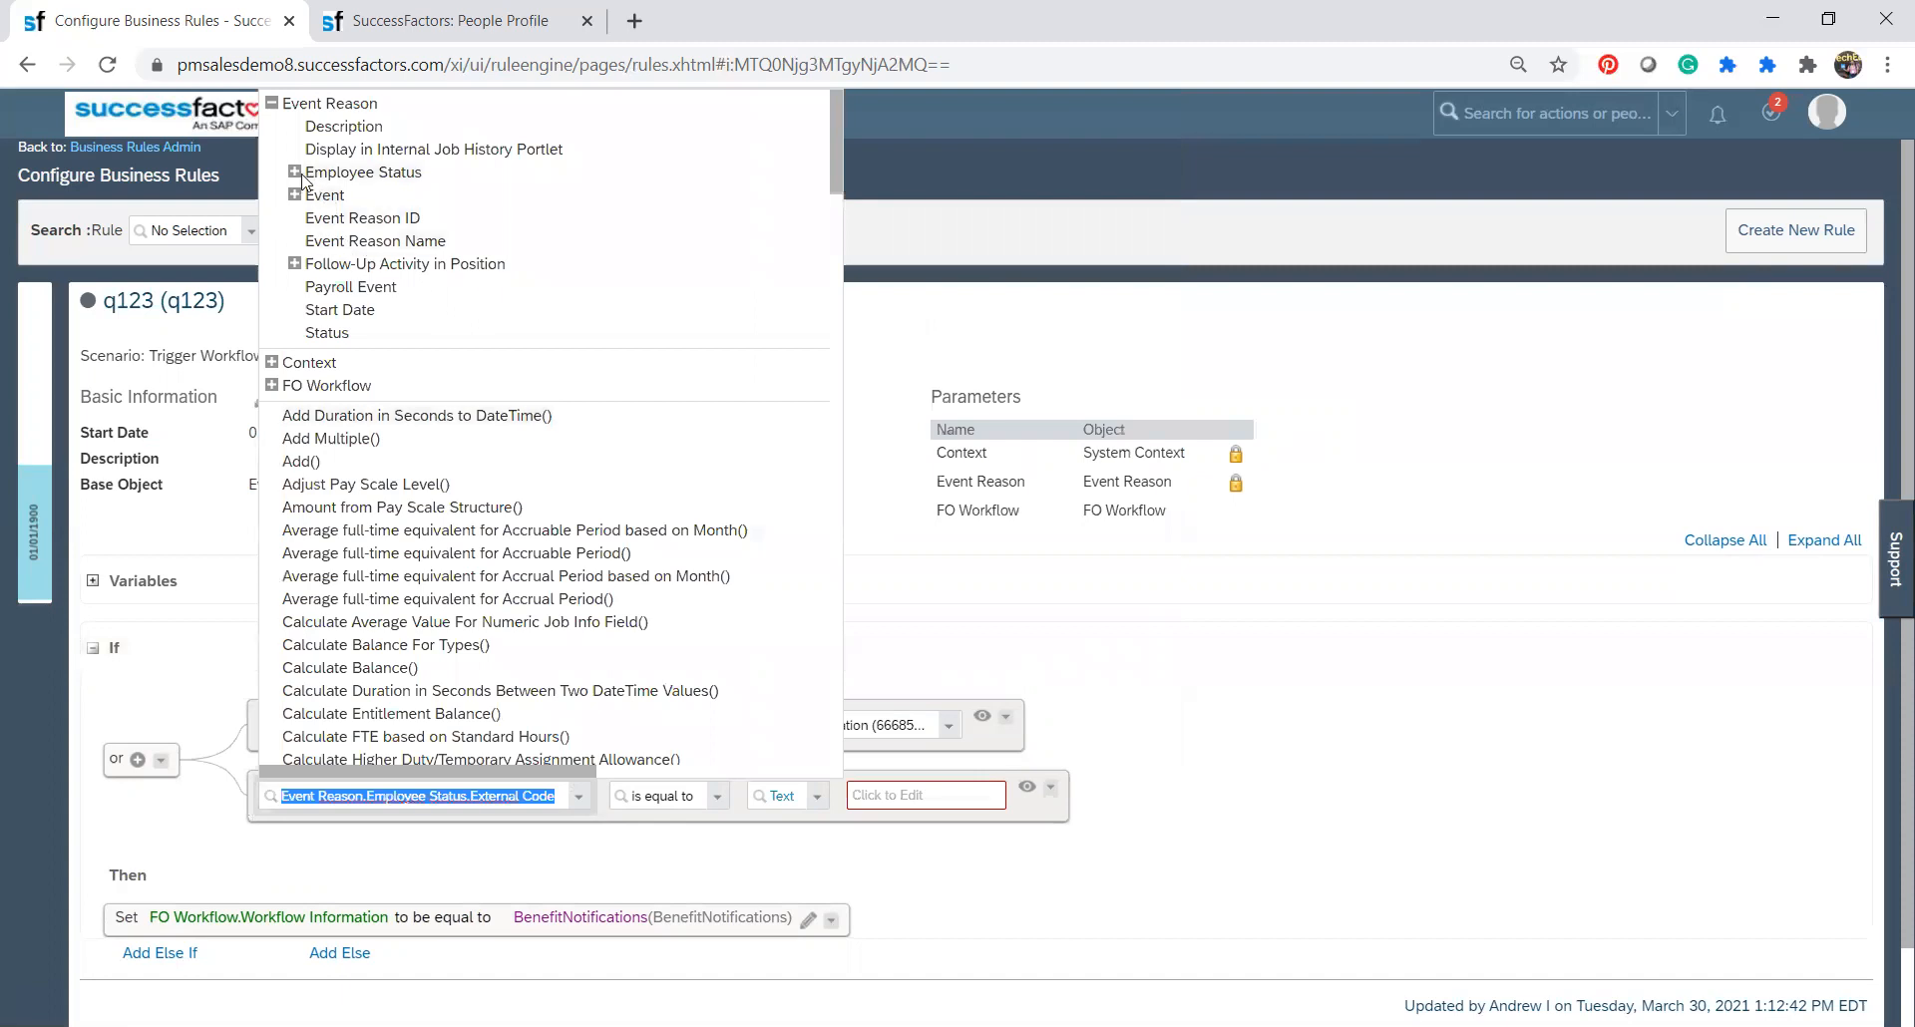
click(296, 173)
click(365, 173)
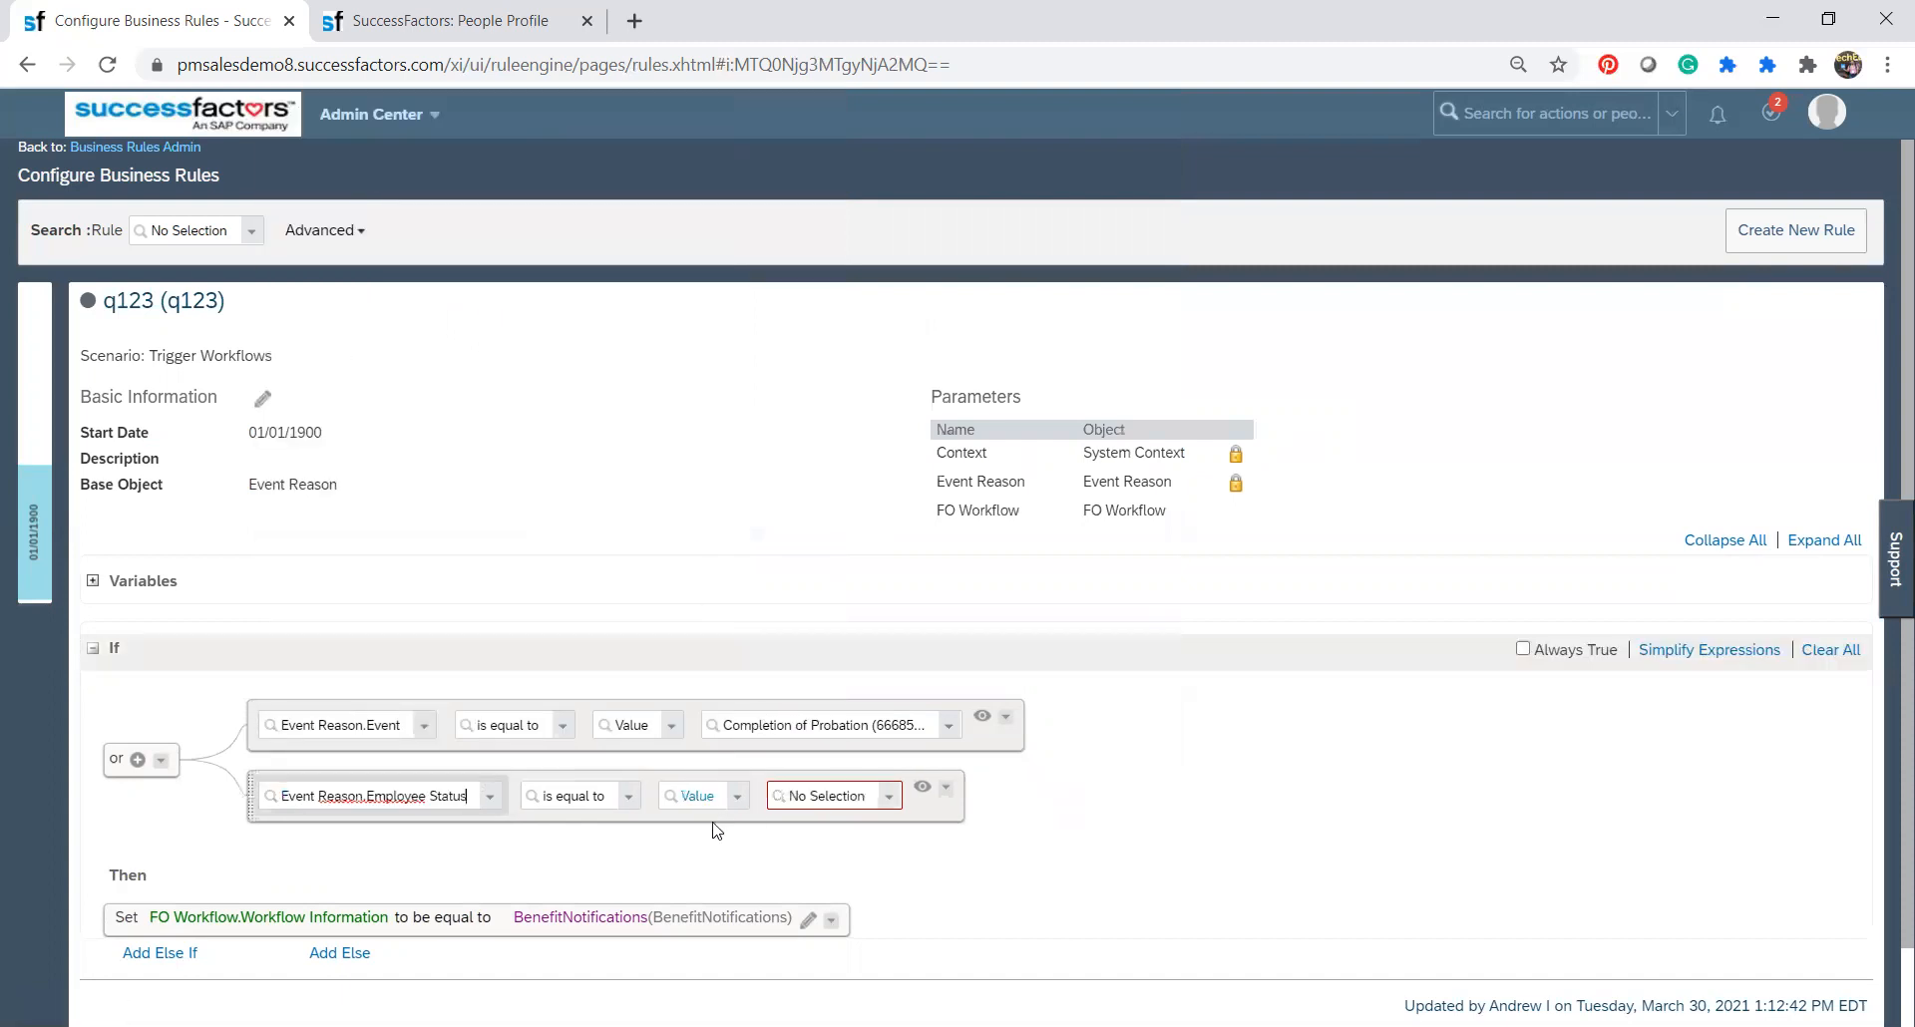
click(885, 801)
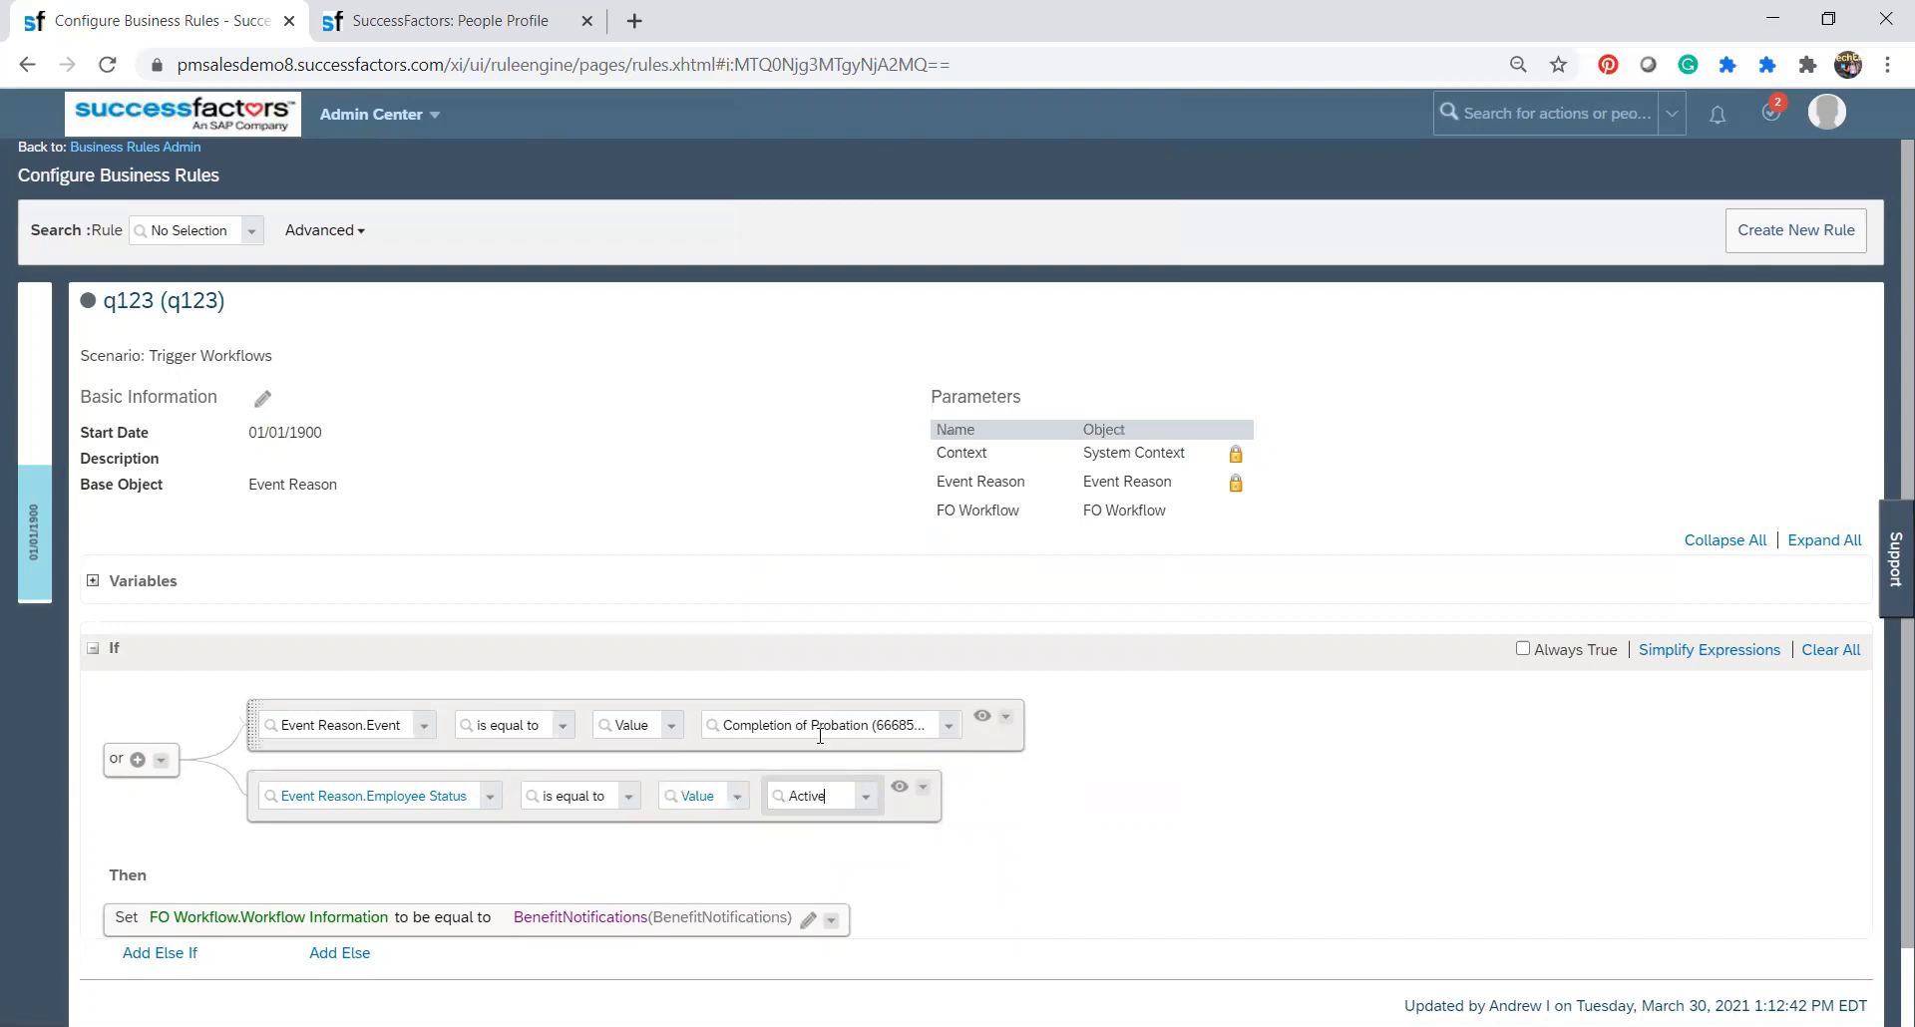
Add a Parent Or to the Employee Status expression in the If condition.
click(161, 762)
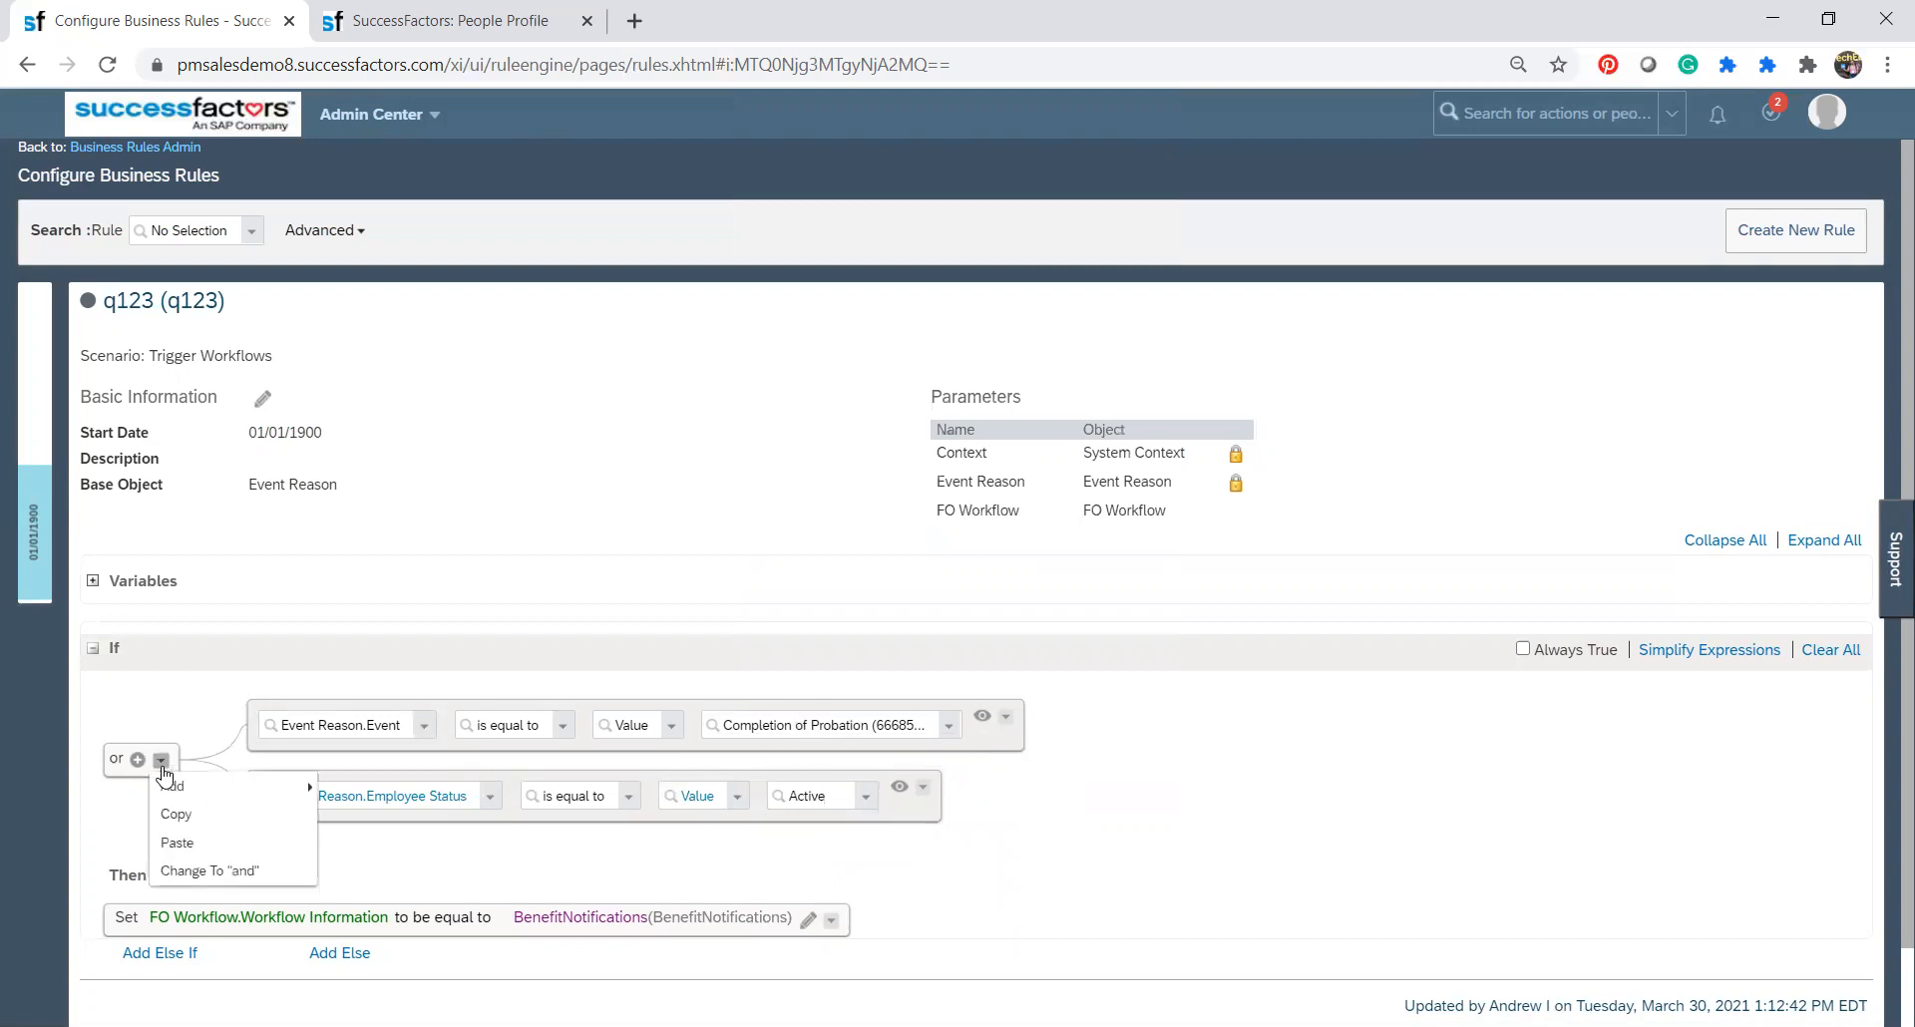
click(1091, 803)
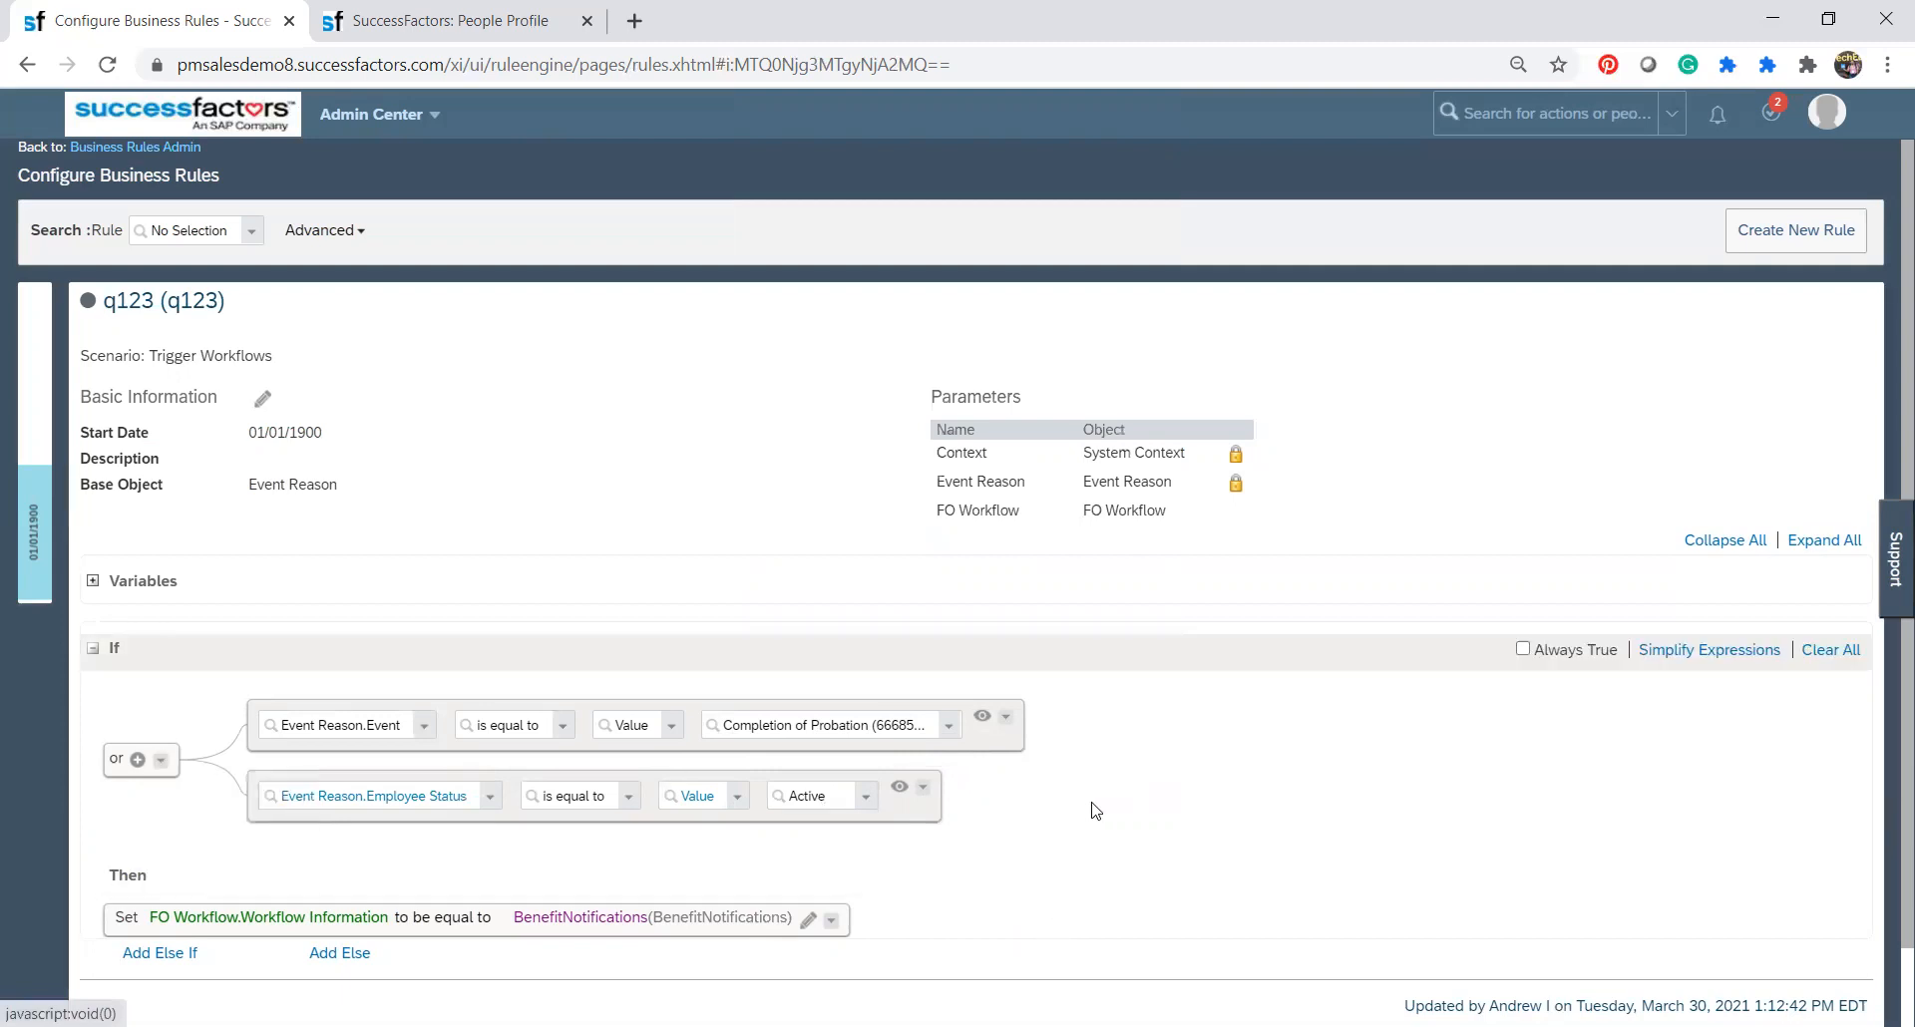
click(924, 788)
mouse_move(965, 838)
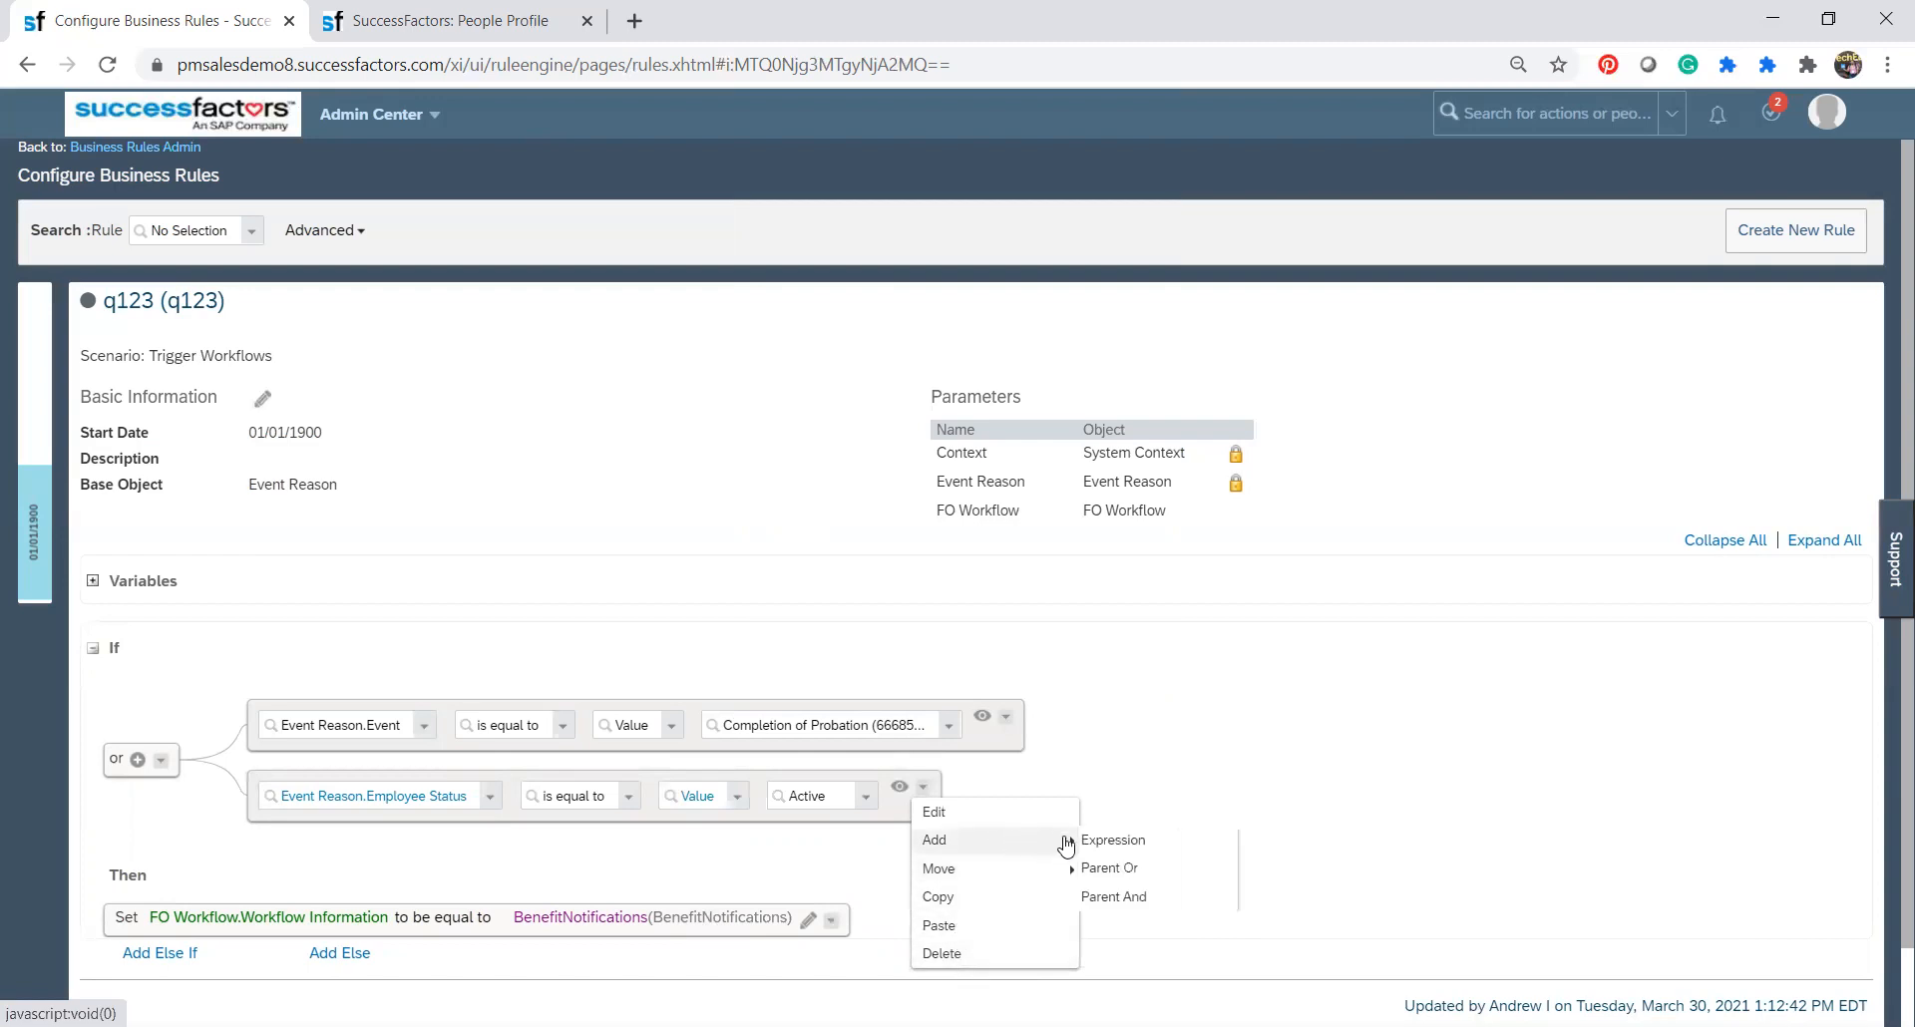
click(1120, 869)
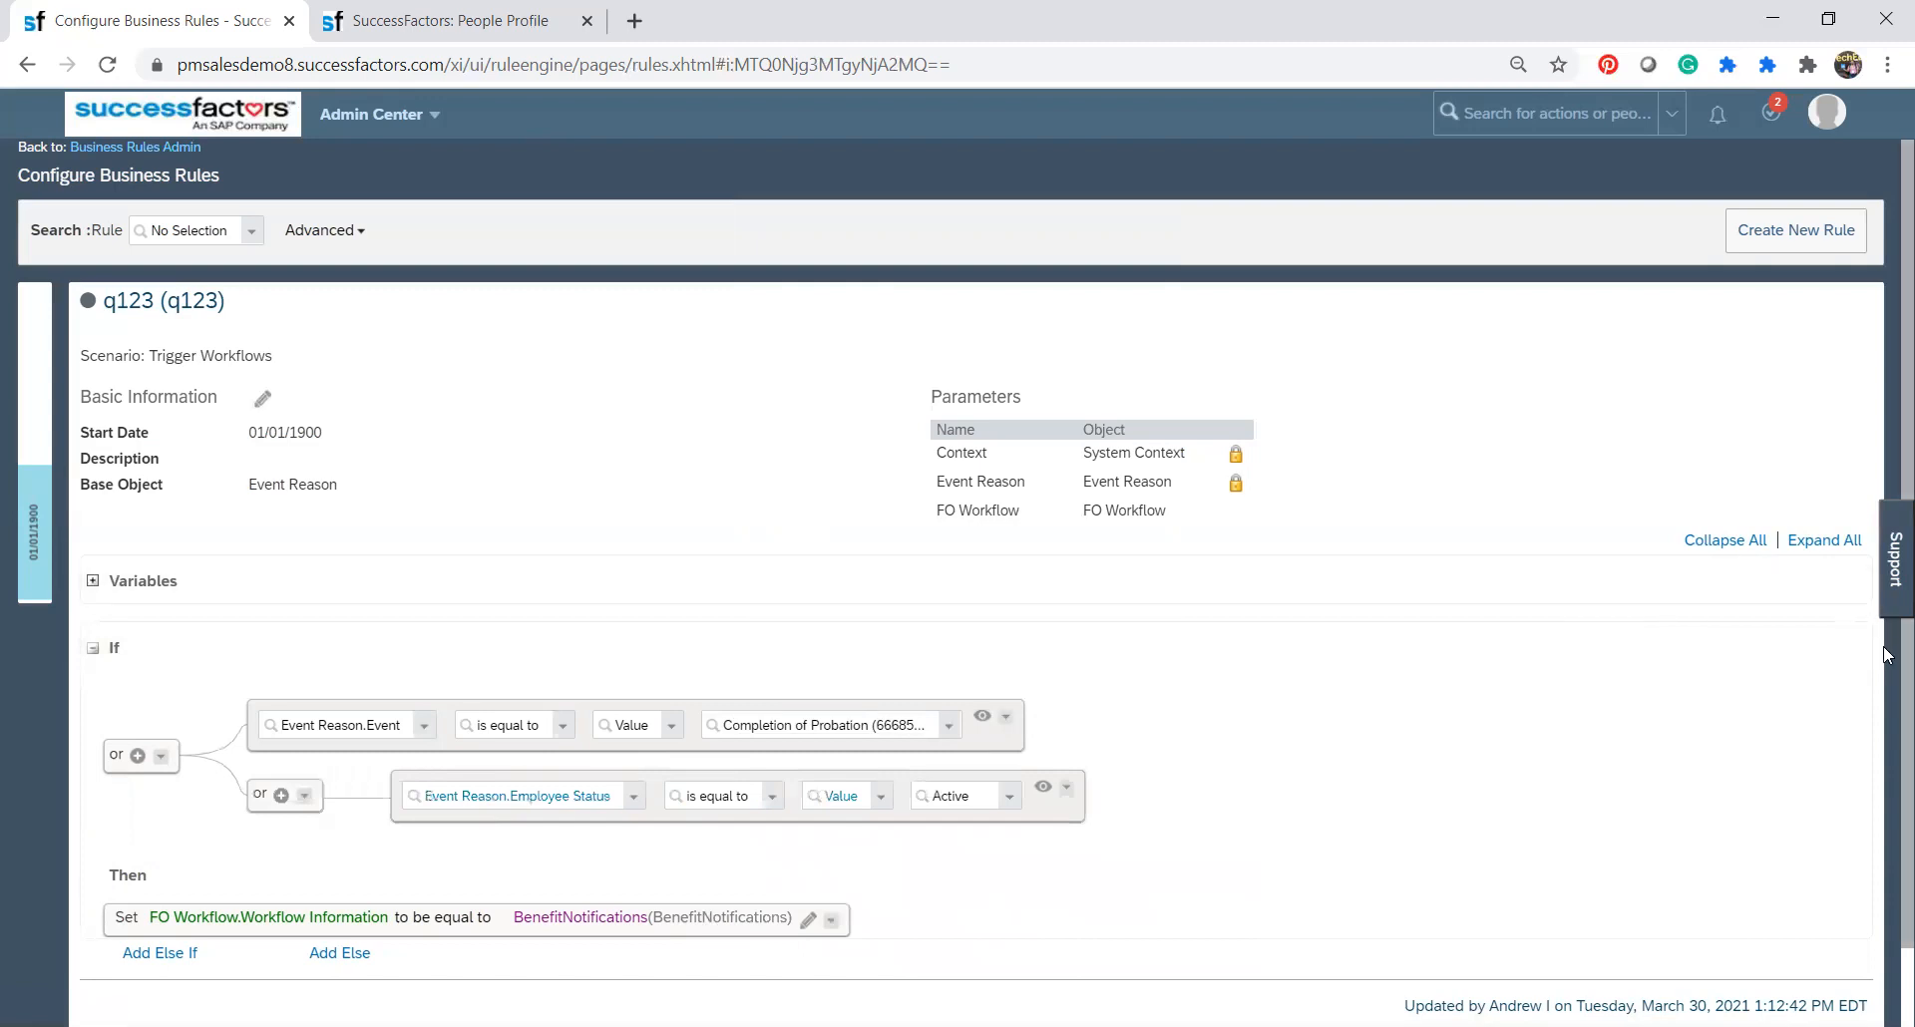
scroll(1887, 655, down, 1)
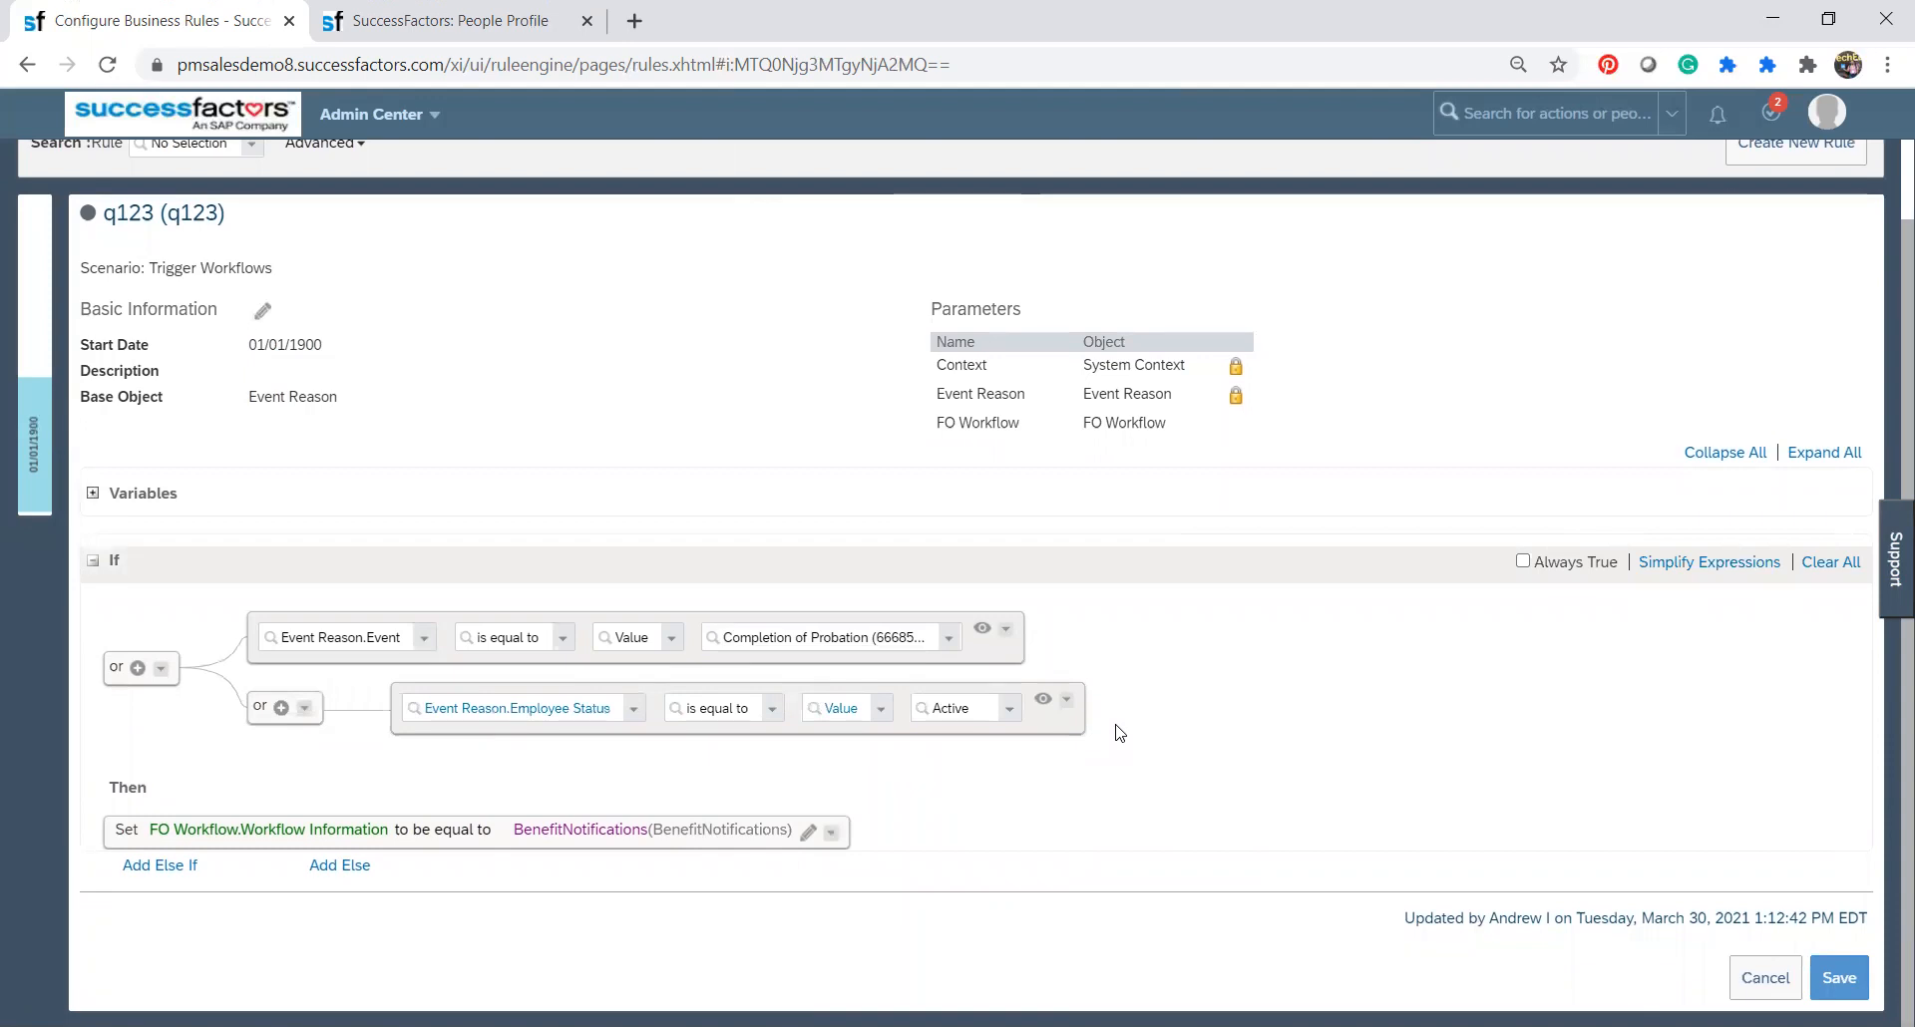
click(1066, 699)
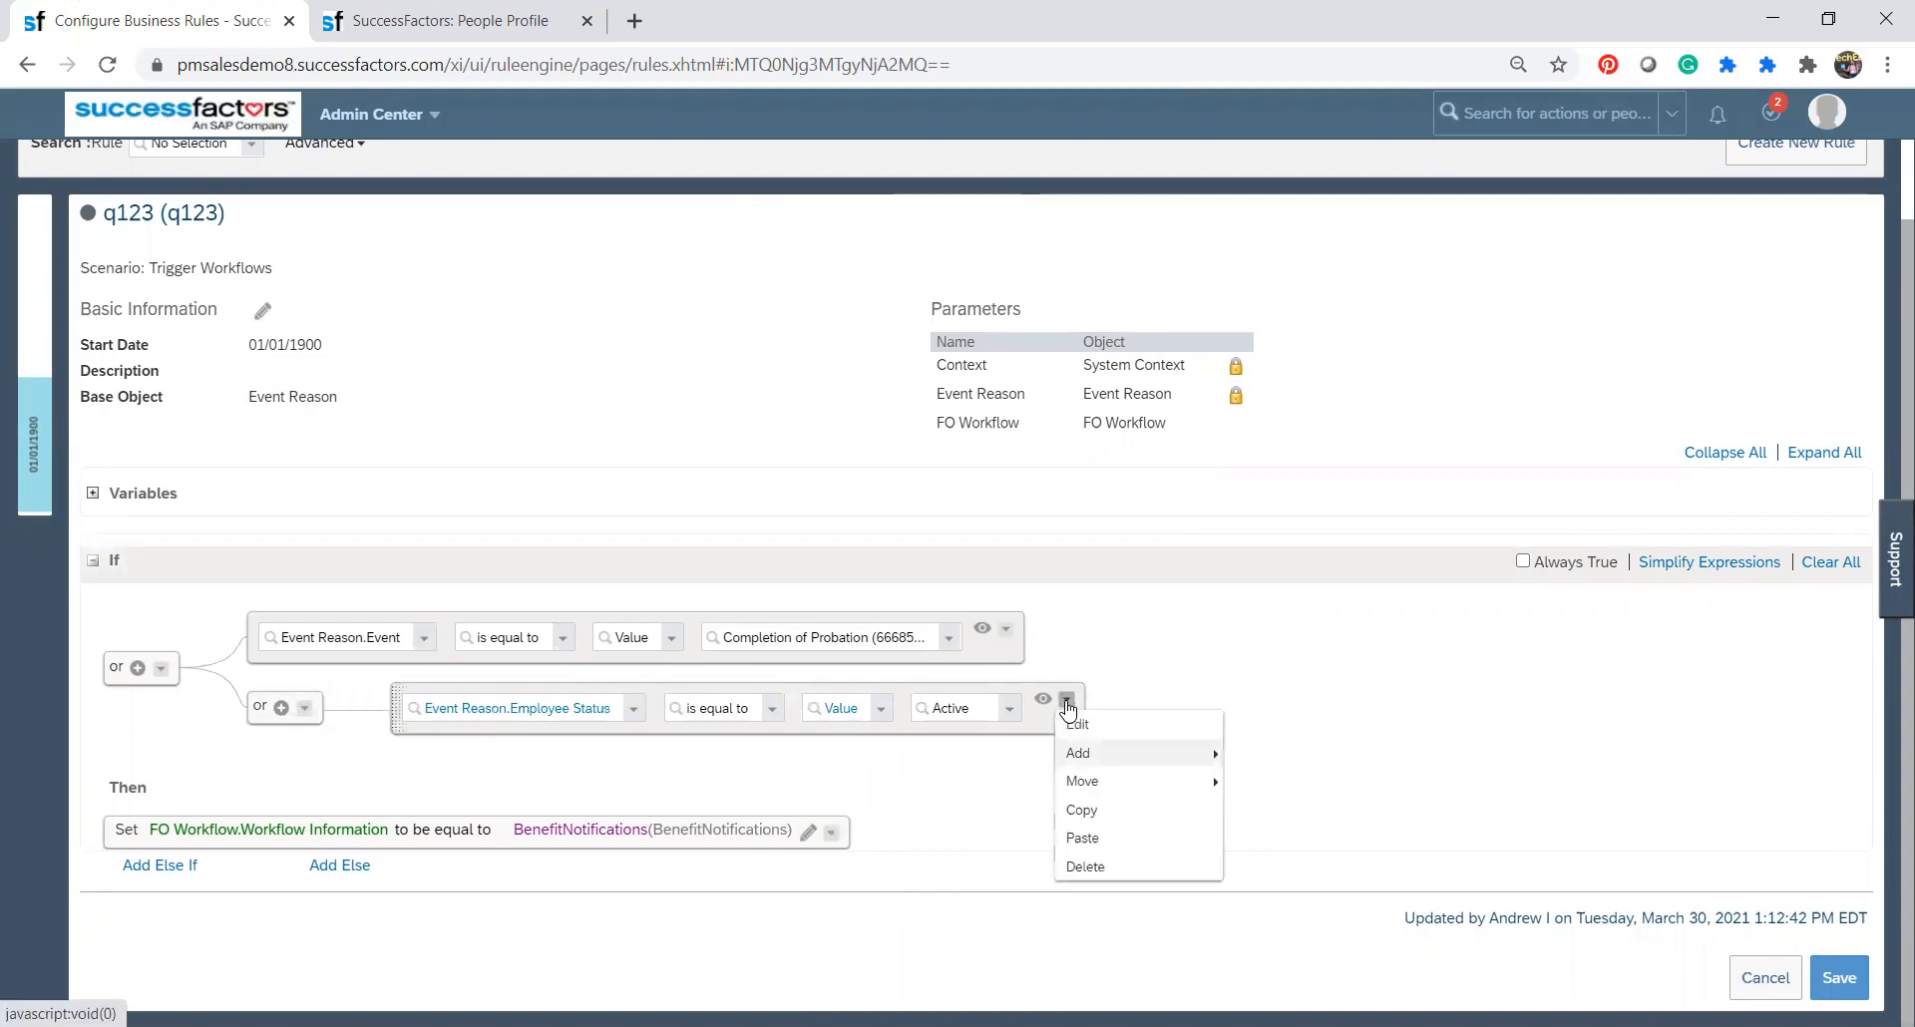
mouse_move(1118, 765)
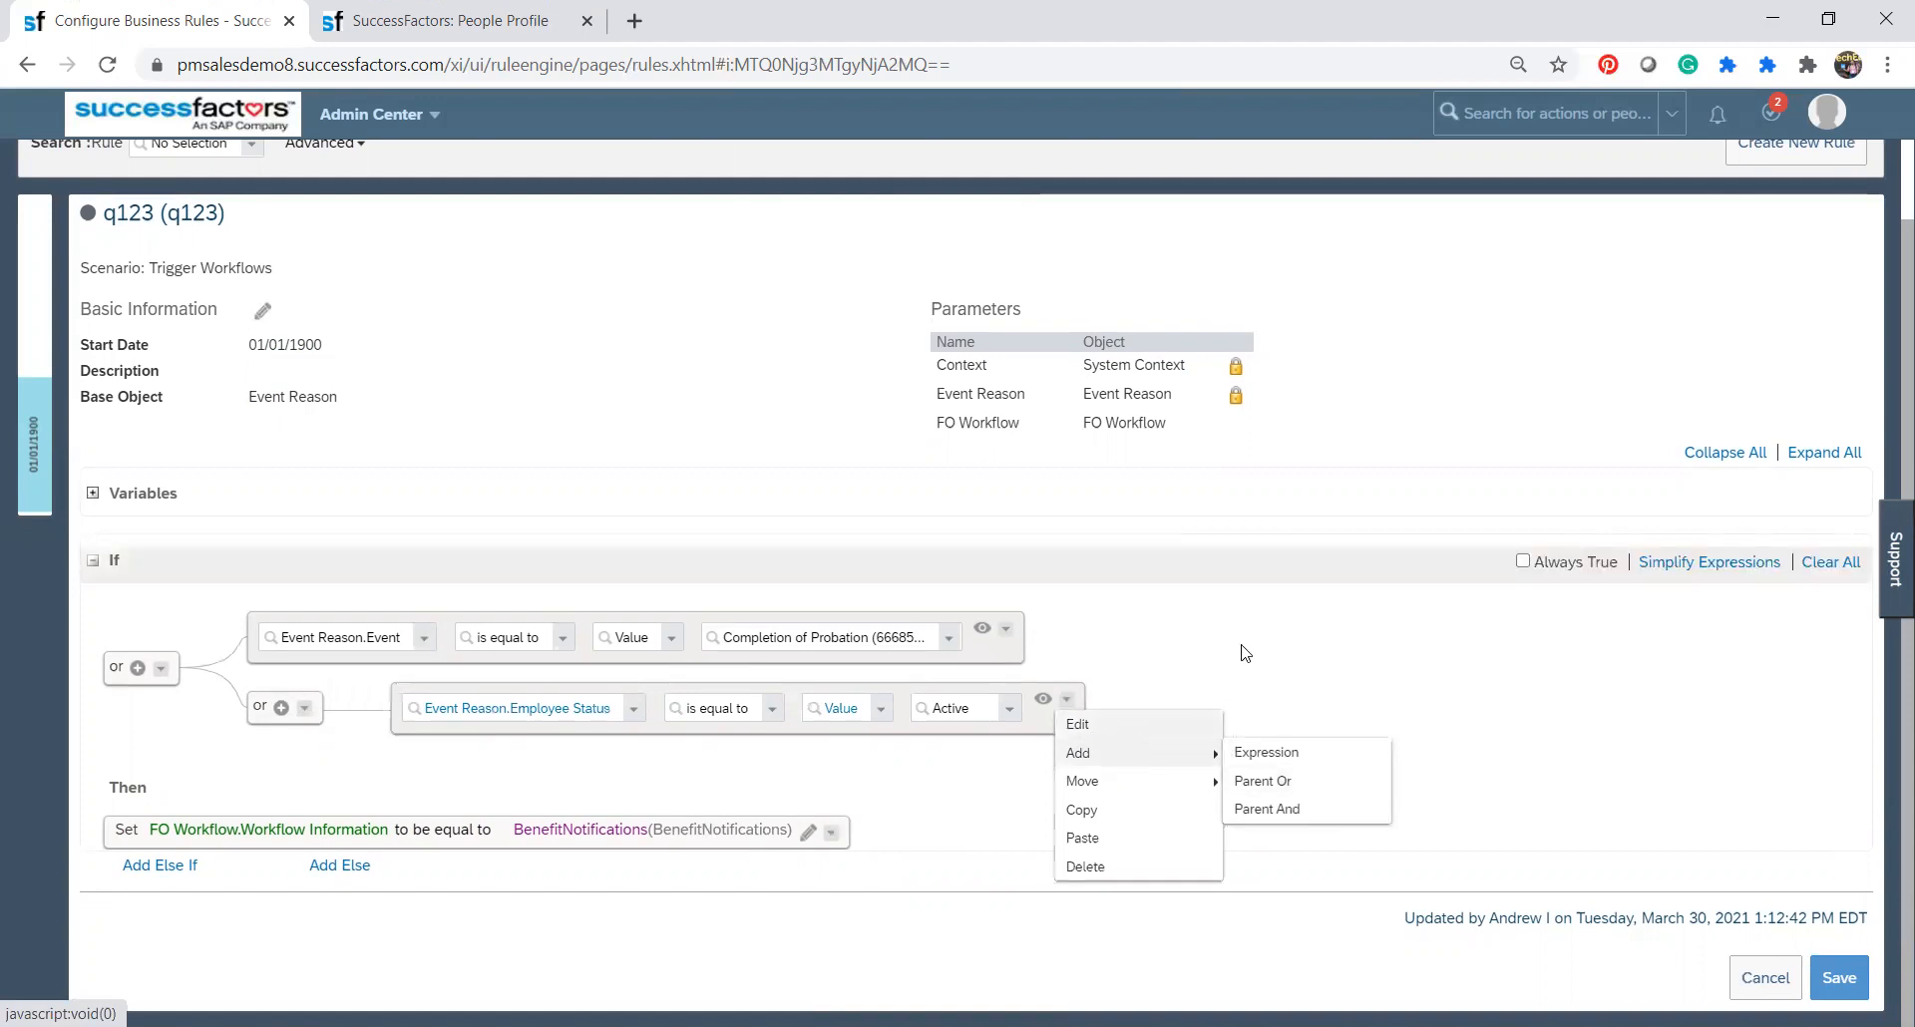
click(1283, 643)
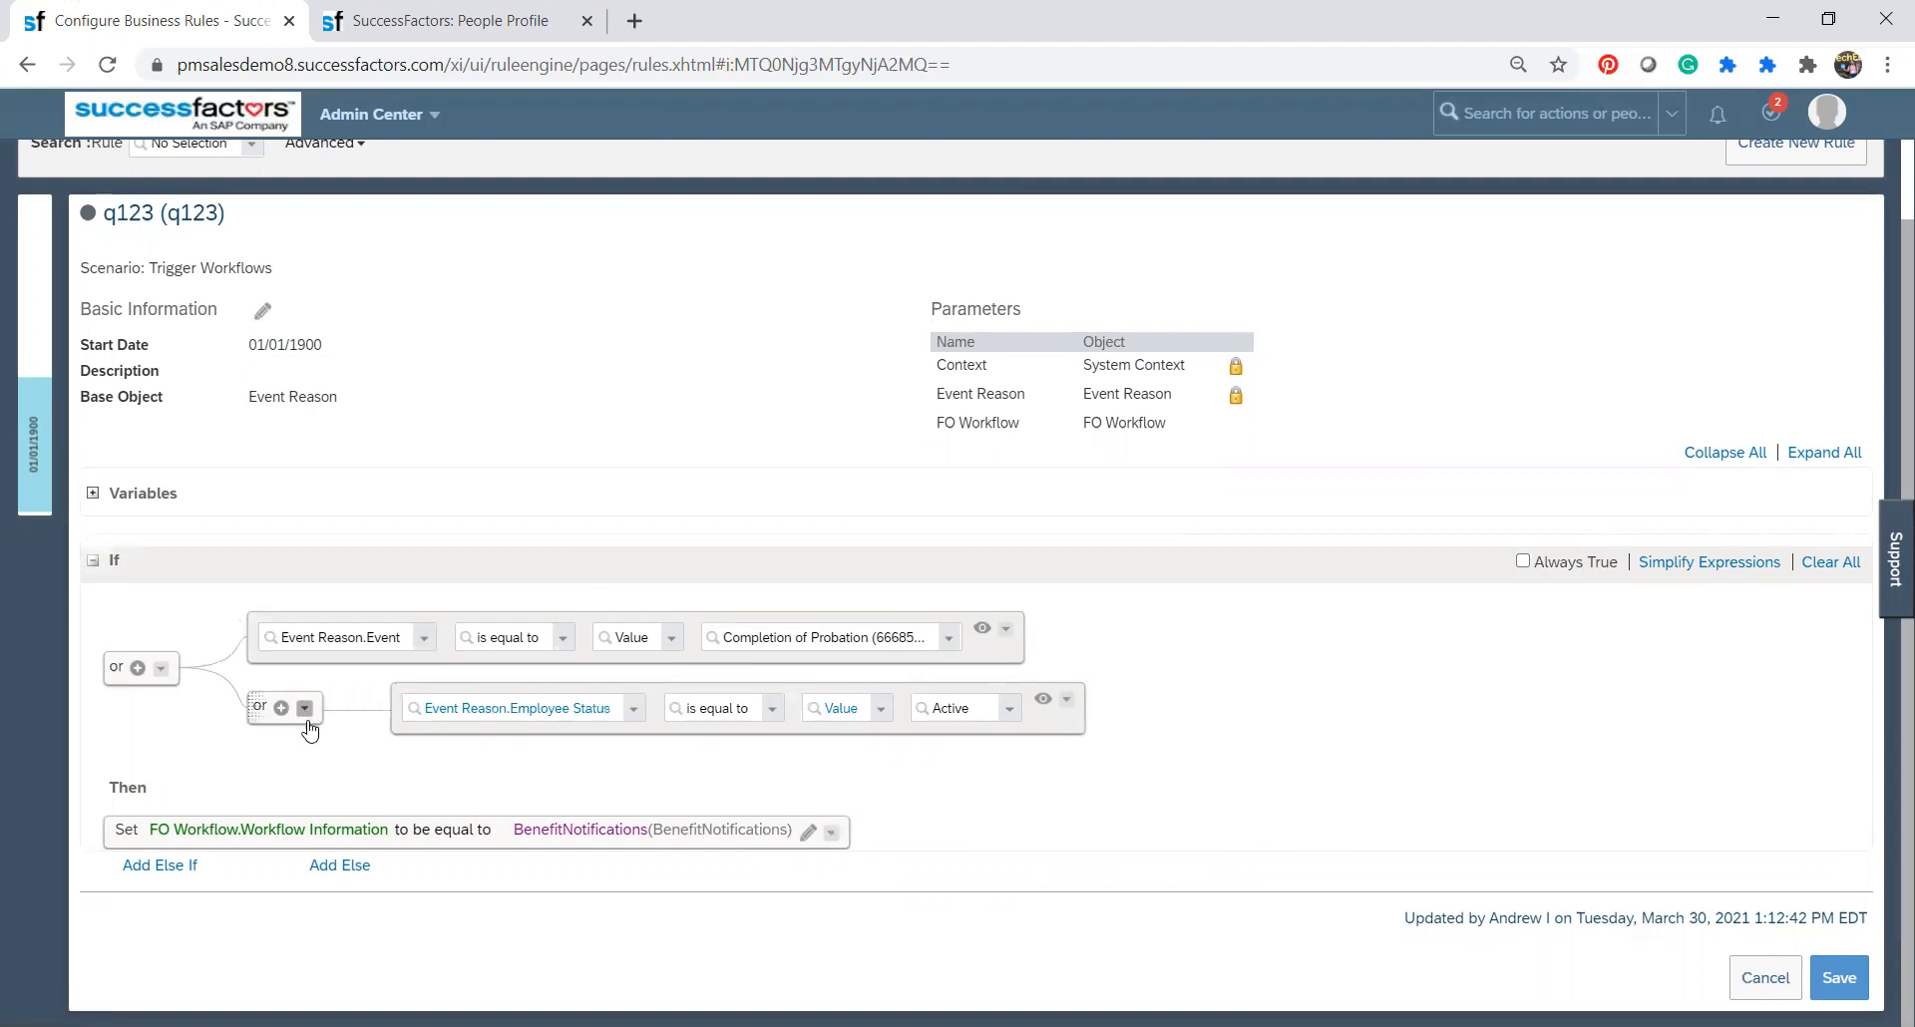
drag(256, 704, 304, 576)
drag(256, 694, 288, 738)
Close the Event Reason.Event expression for editing, and turn Always True on and back off for the If condition.
click(985, 631)
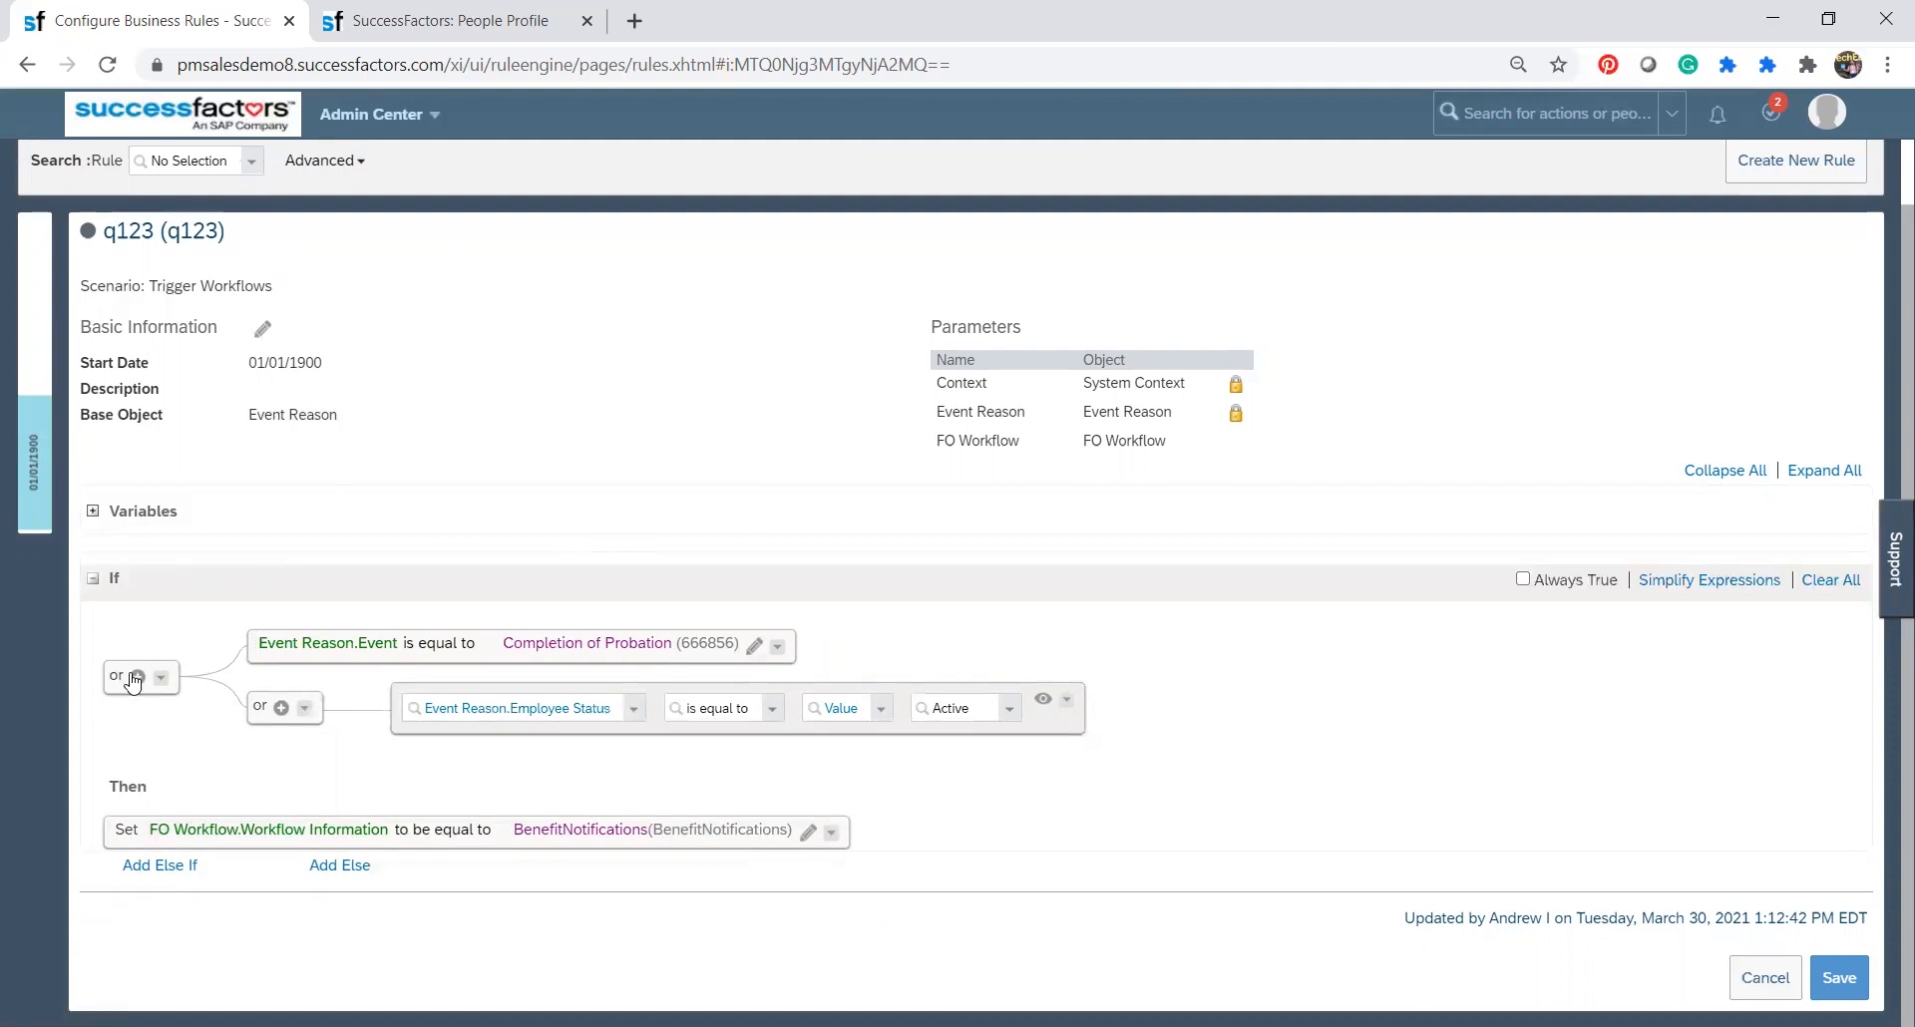
click(1524, 580)
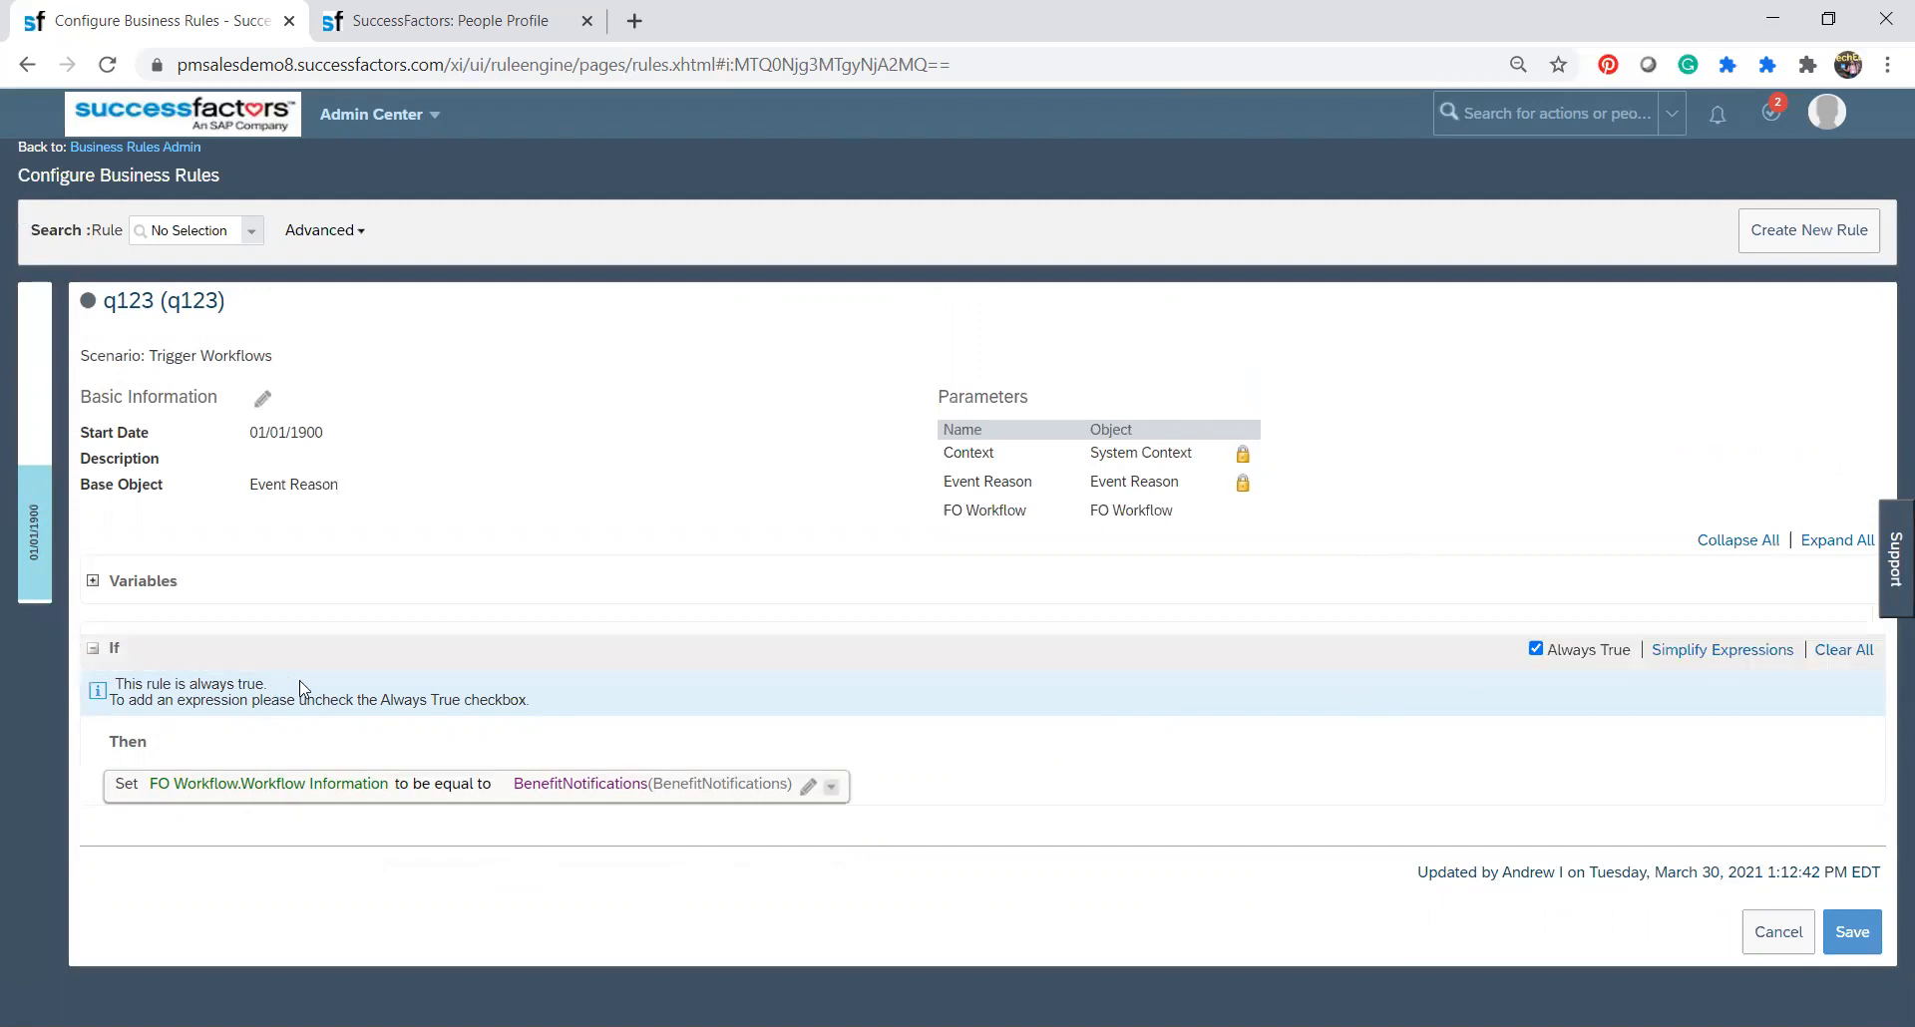
click(1537, 652)
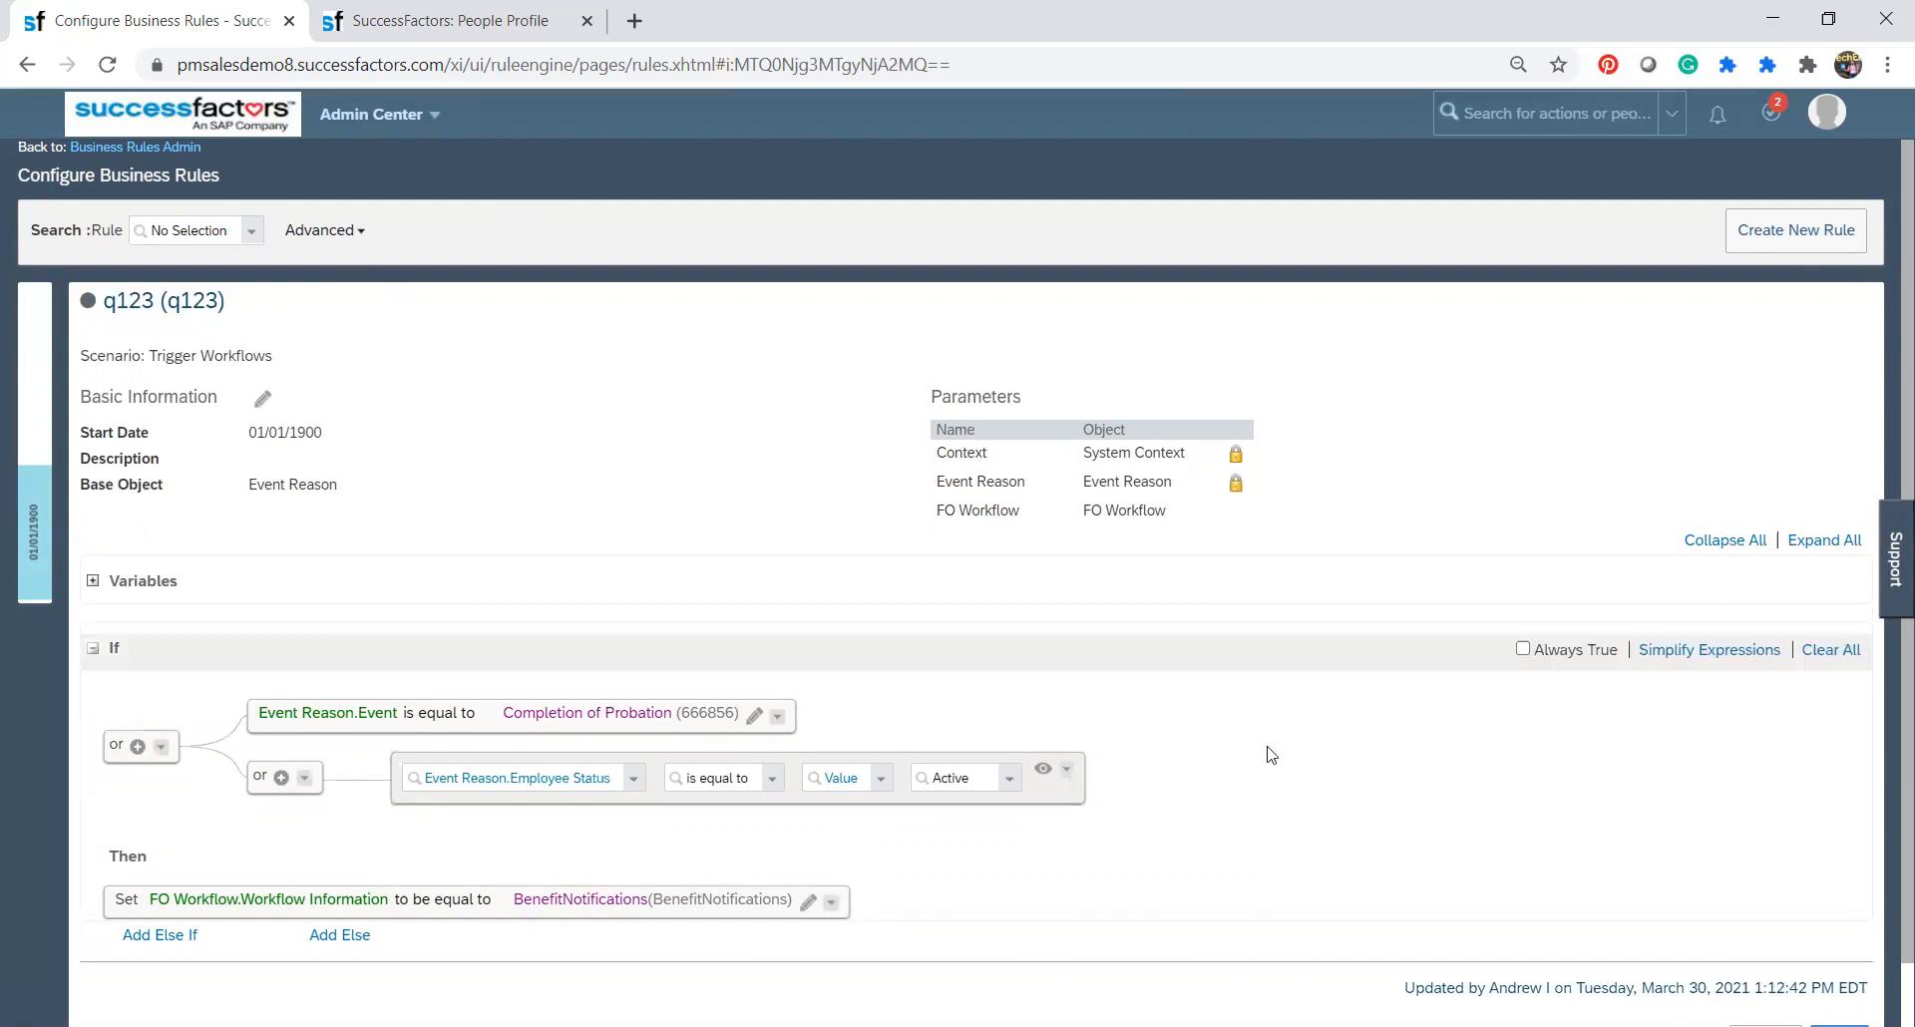
scroll(1885, 828, down, 1)
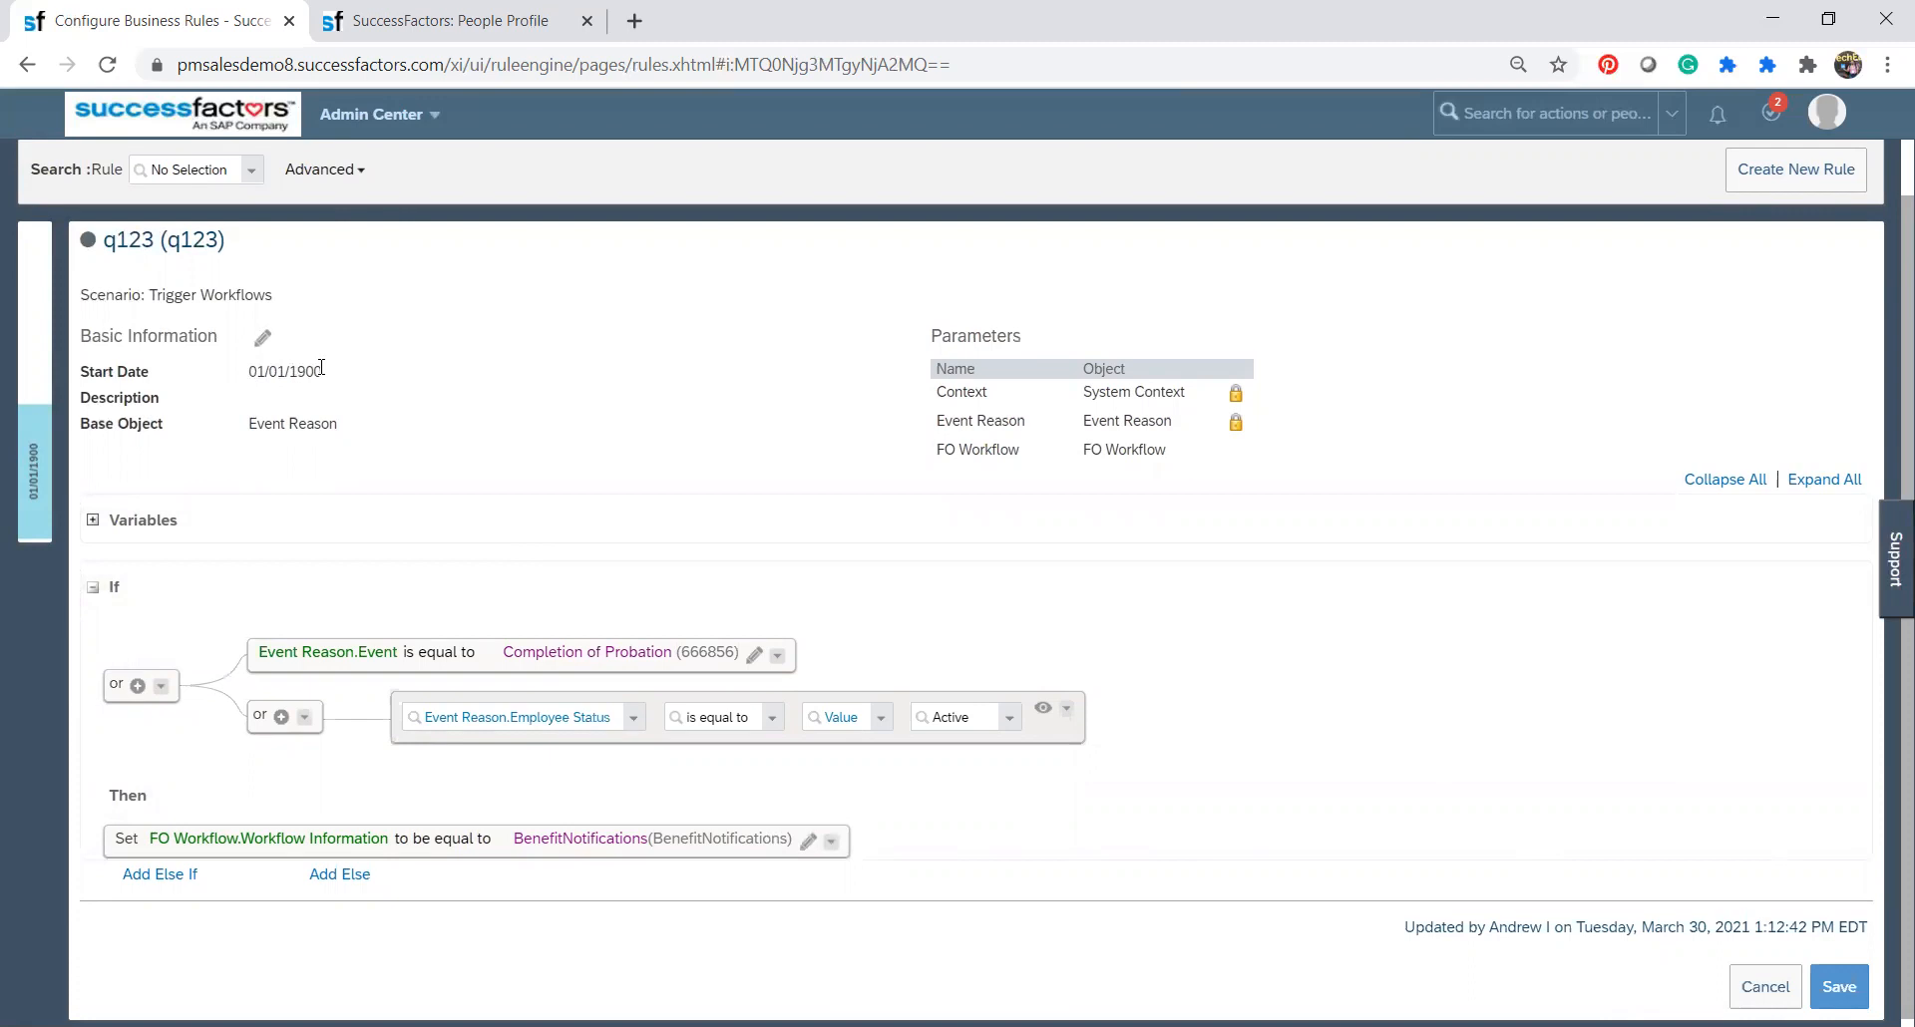
triple_click(279, 363)
click(299, 399)
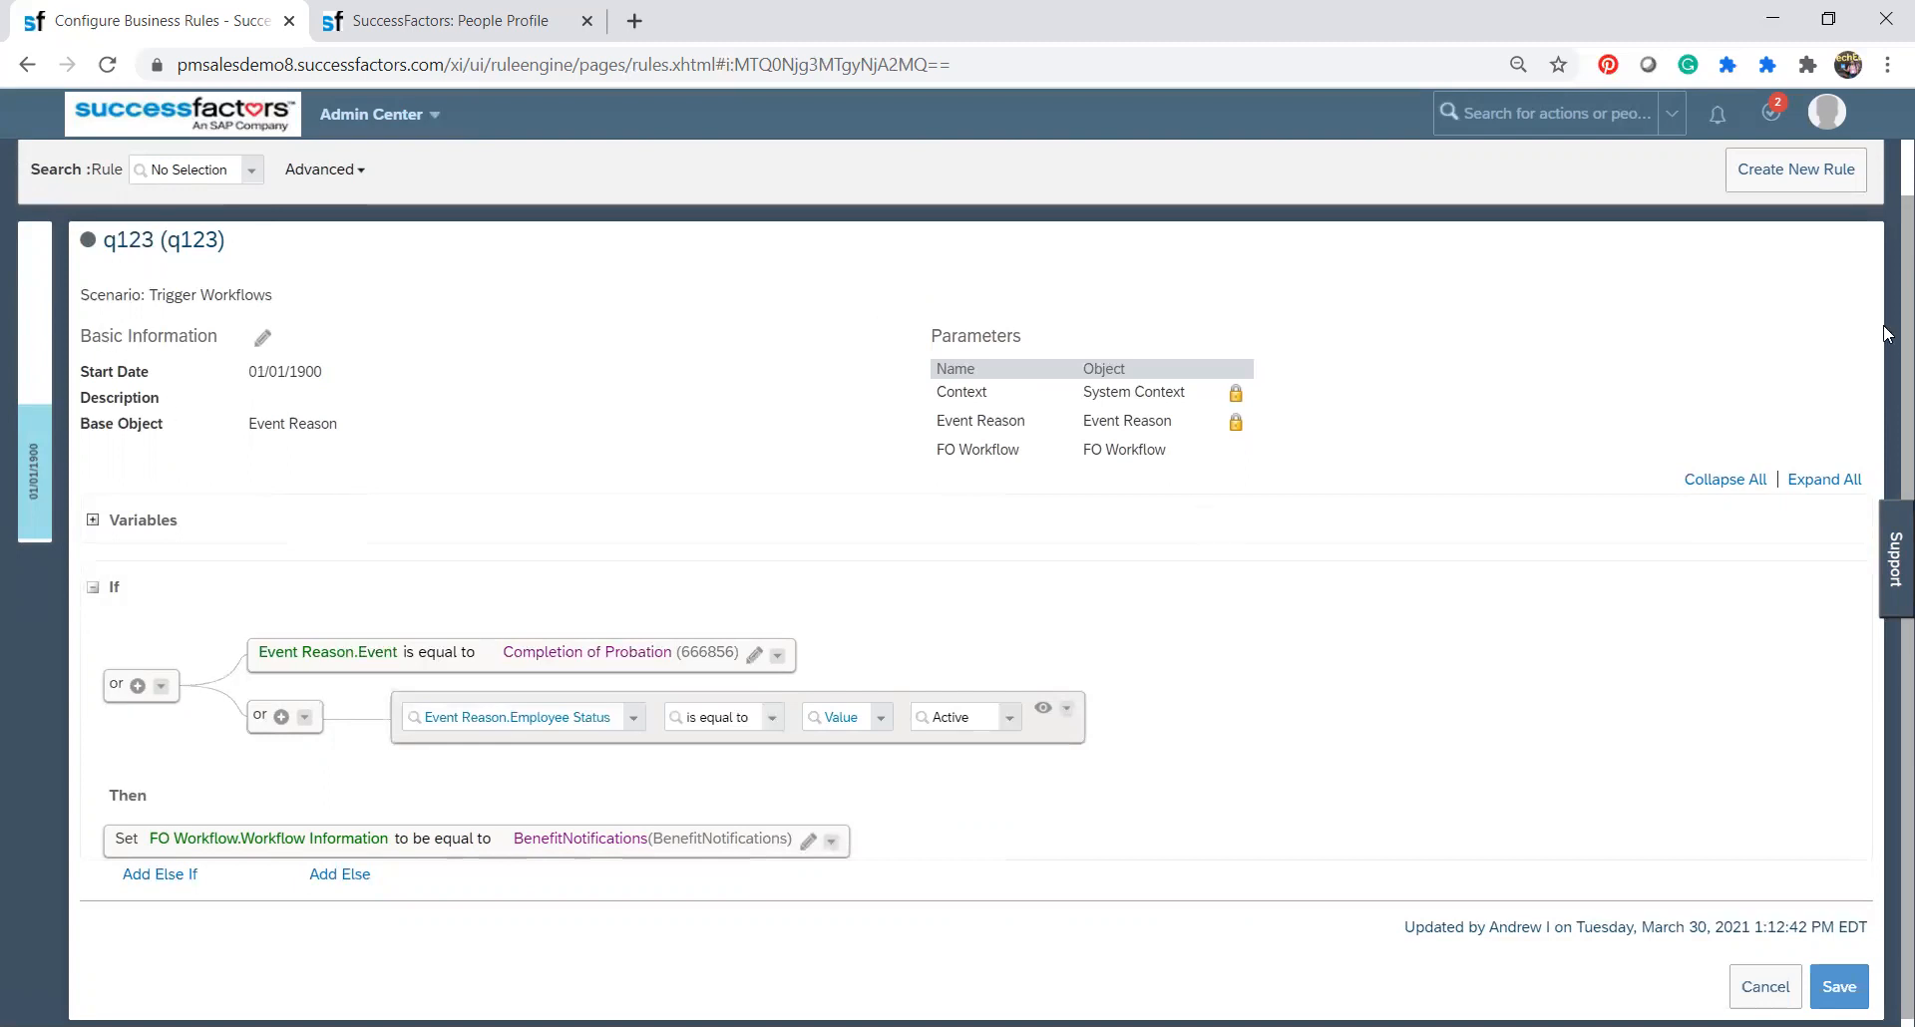
Leave rule q123 without saving the changes and return to Business Rules Admin.
scroll(1885, 199, up, 2)
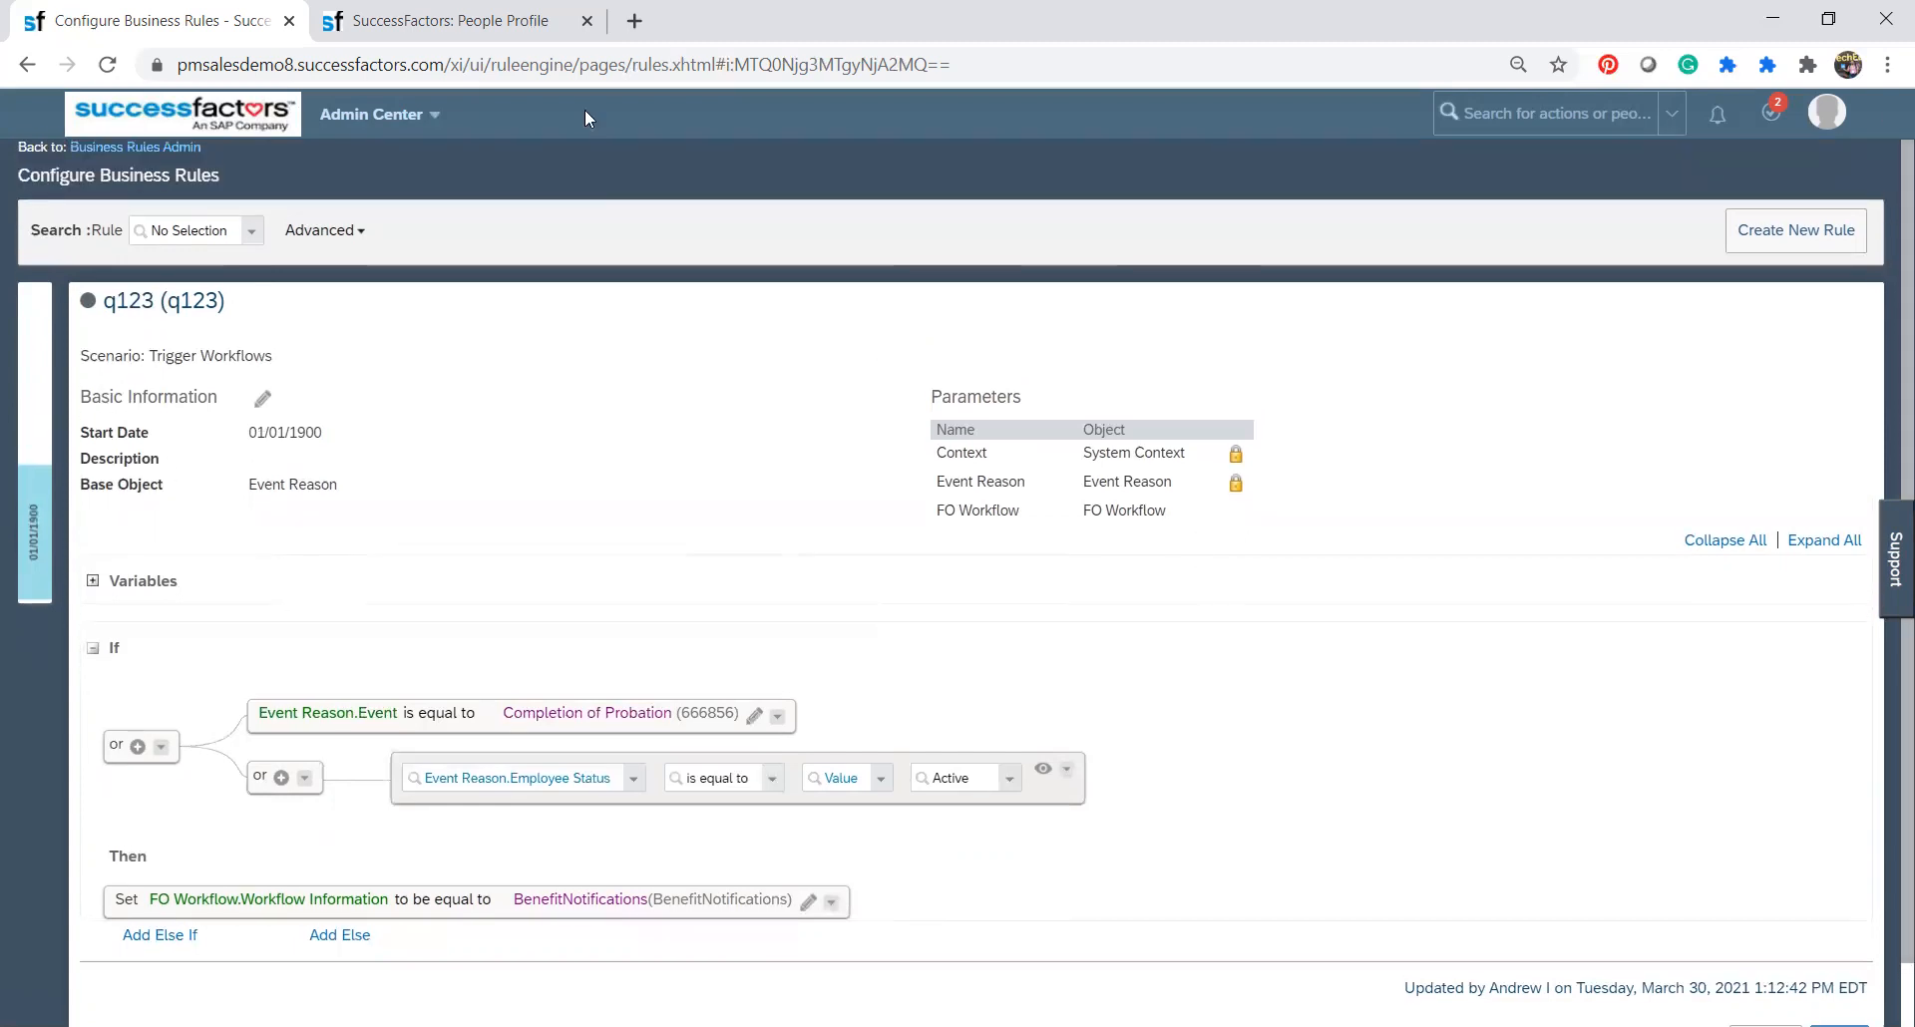
click(180, 146)
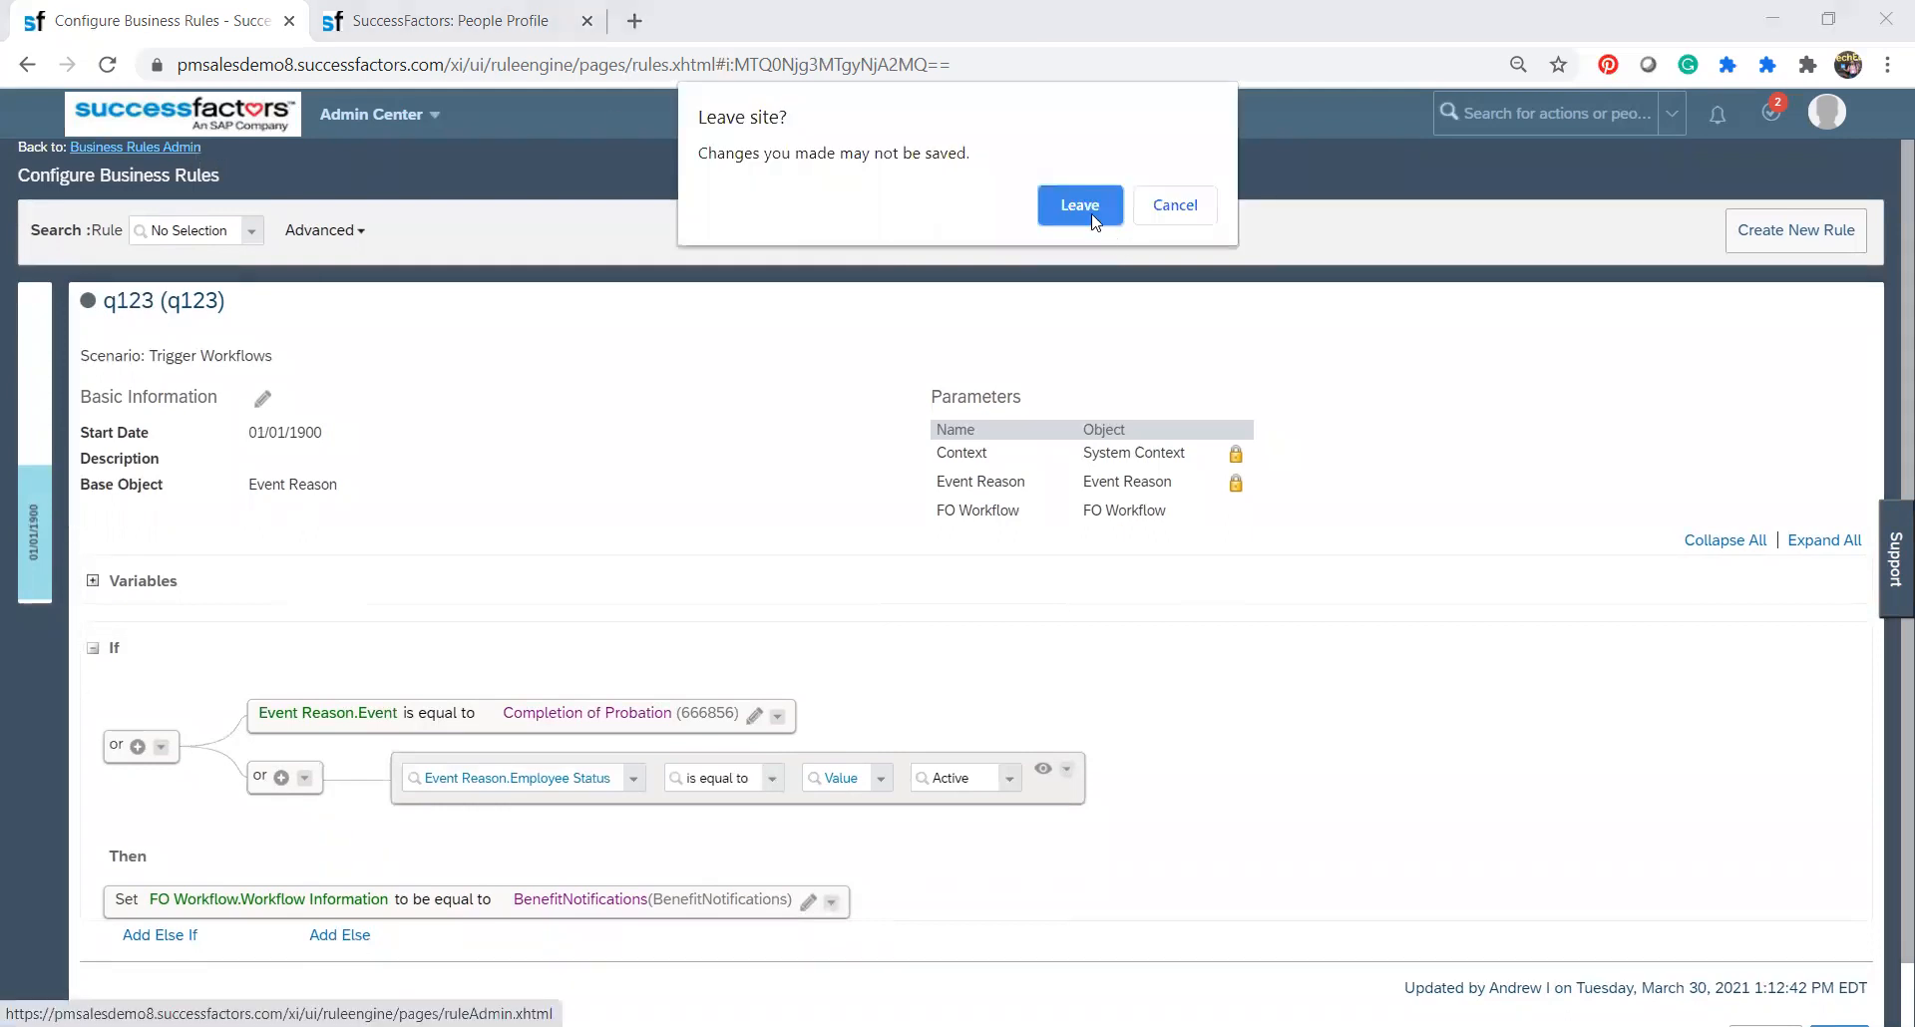
click(1081, 207)
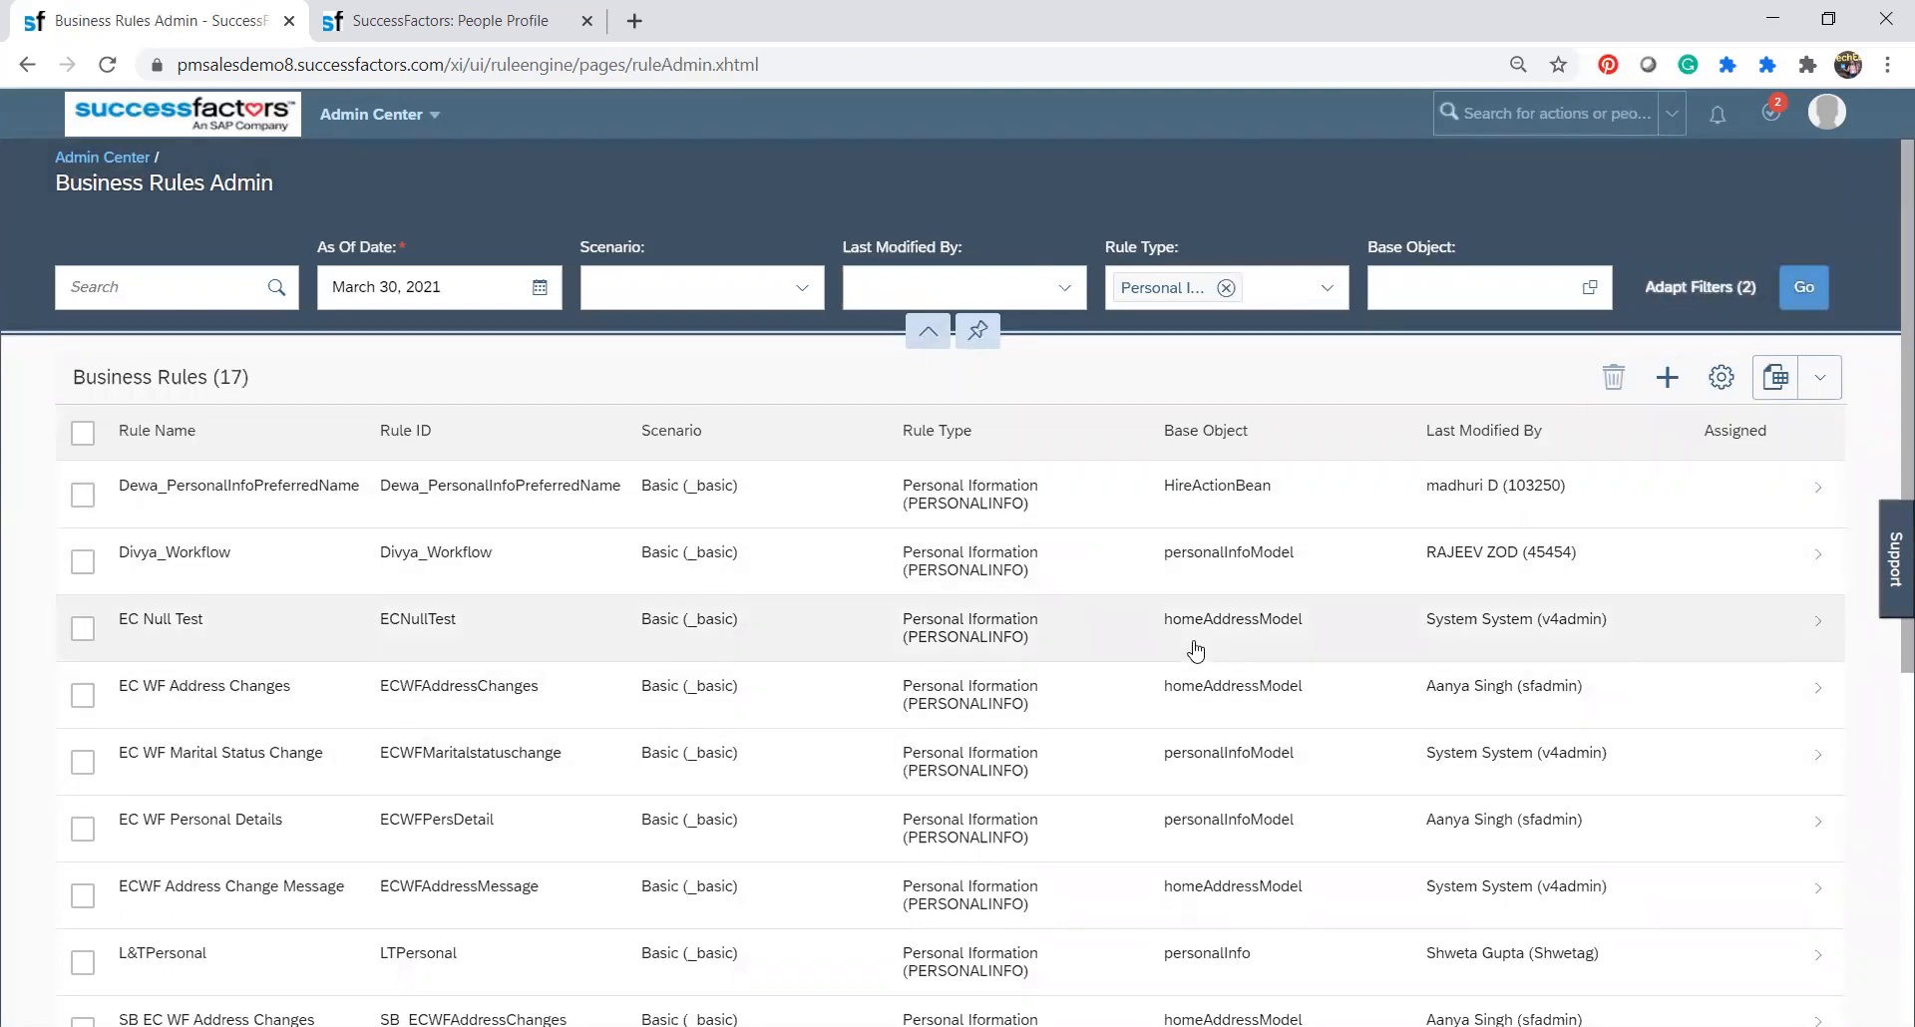
Start a new business rule and select the Mass Document Generation - User Selection scenario under Document Generation.
click(1671, 385)
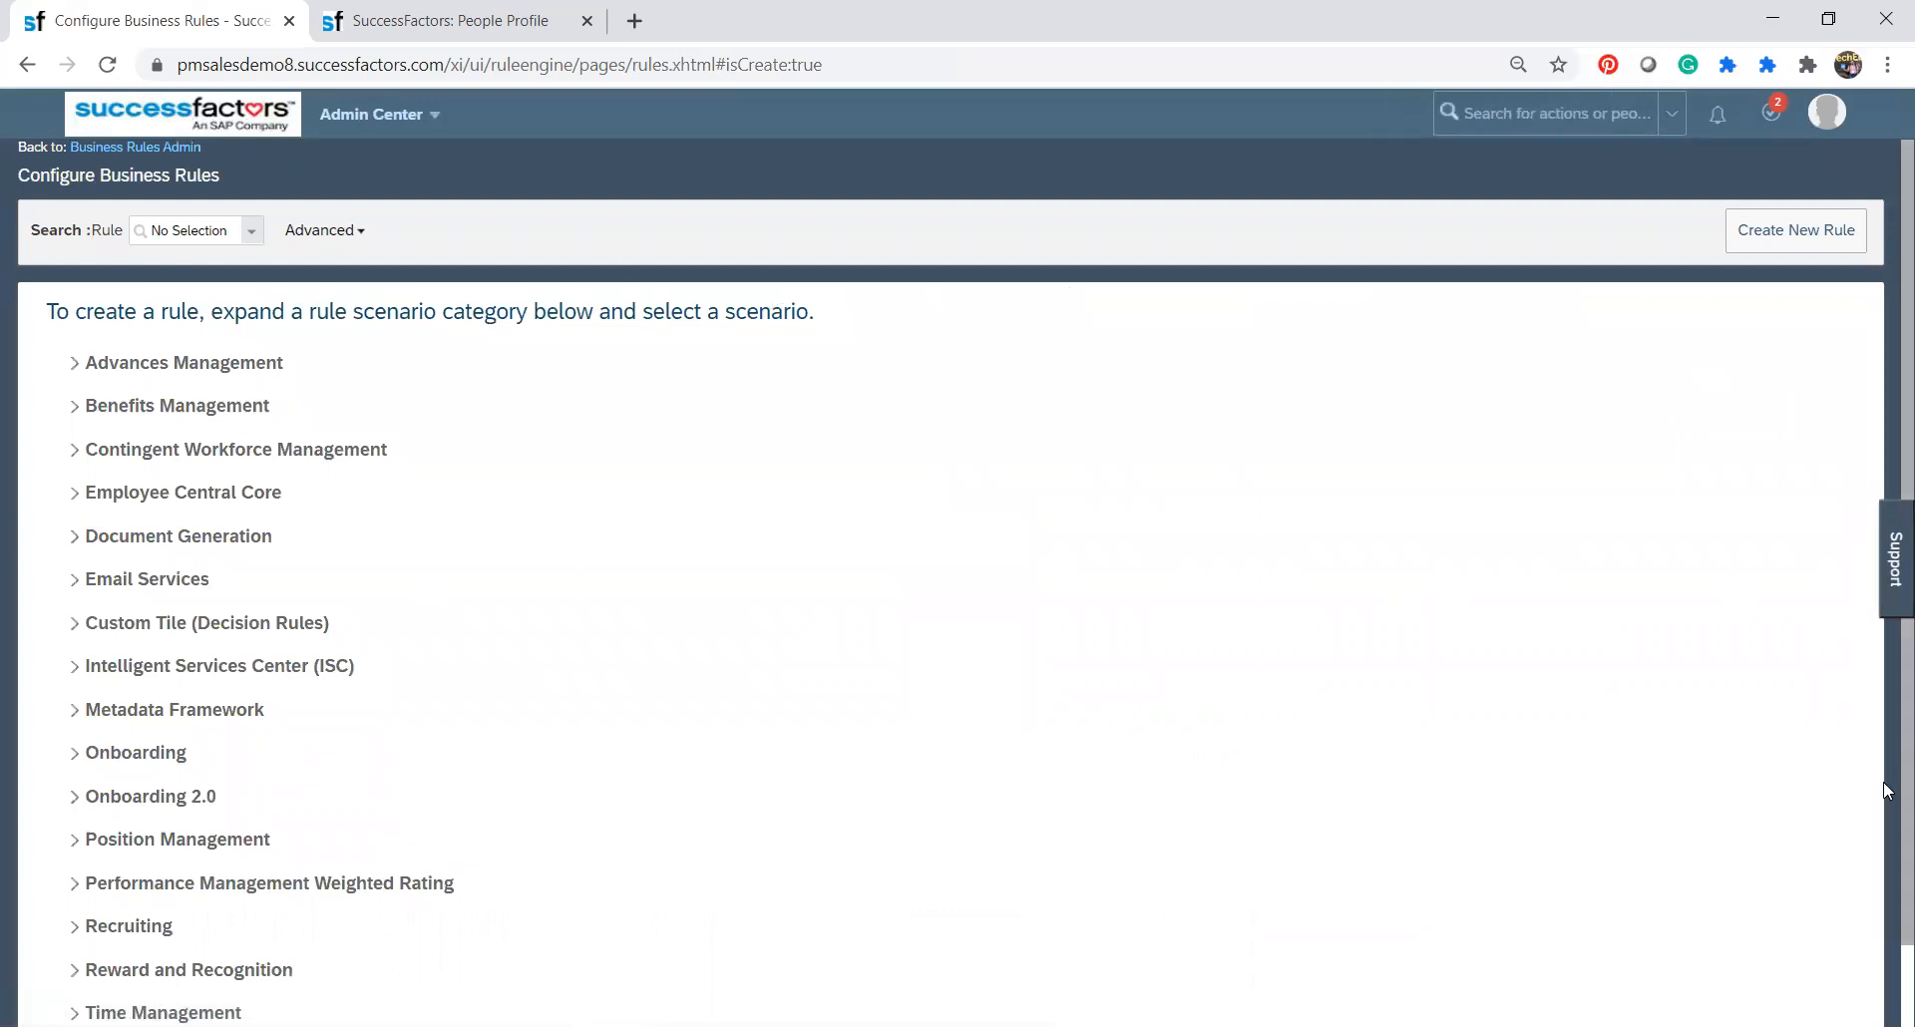
scroll(1888, 818, down, 2)
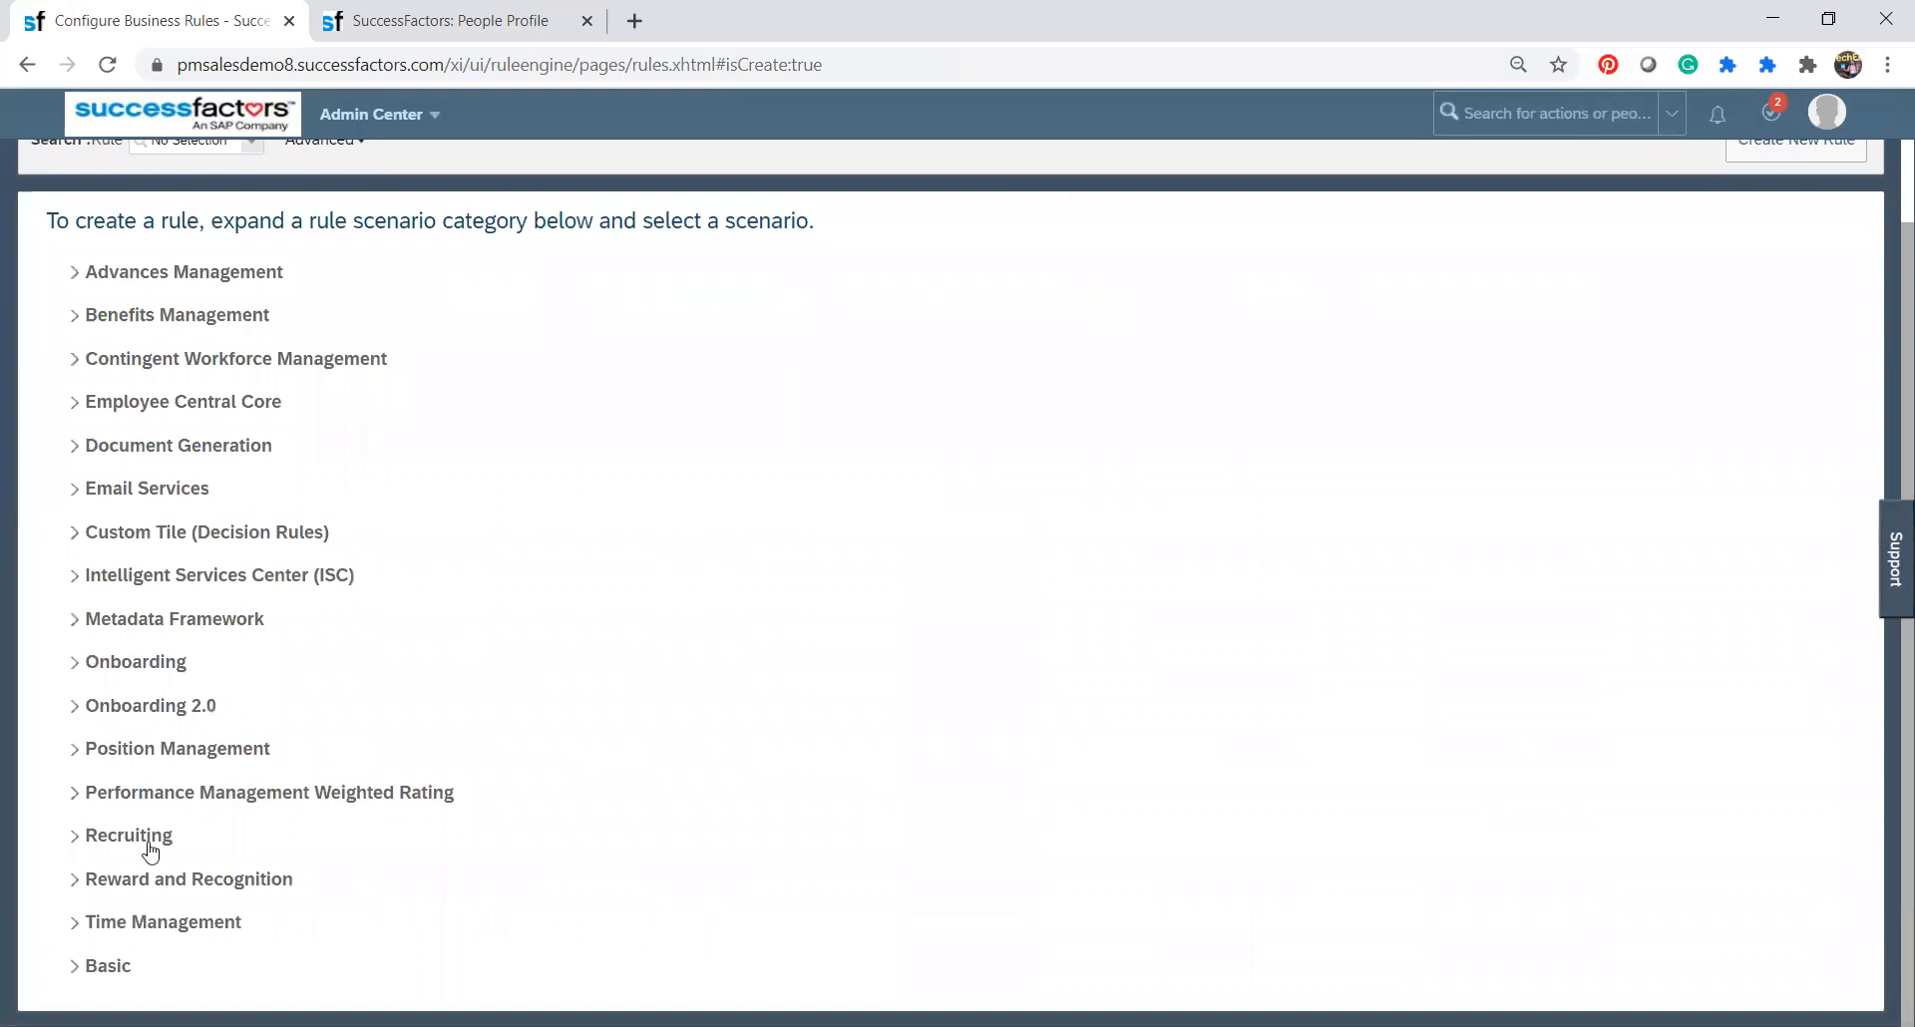
click(76, 455)
click(94, 475)
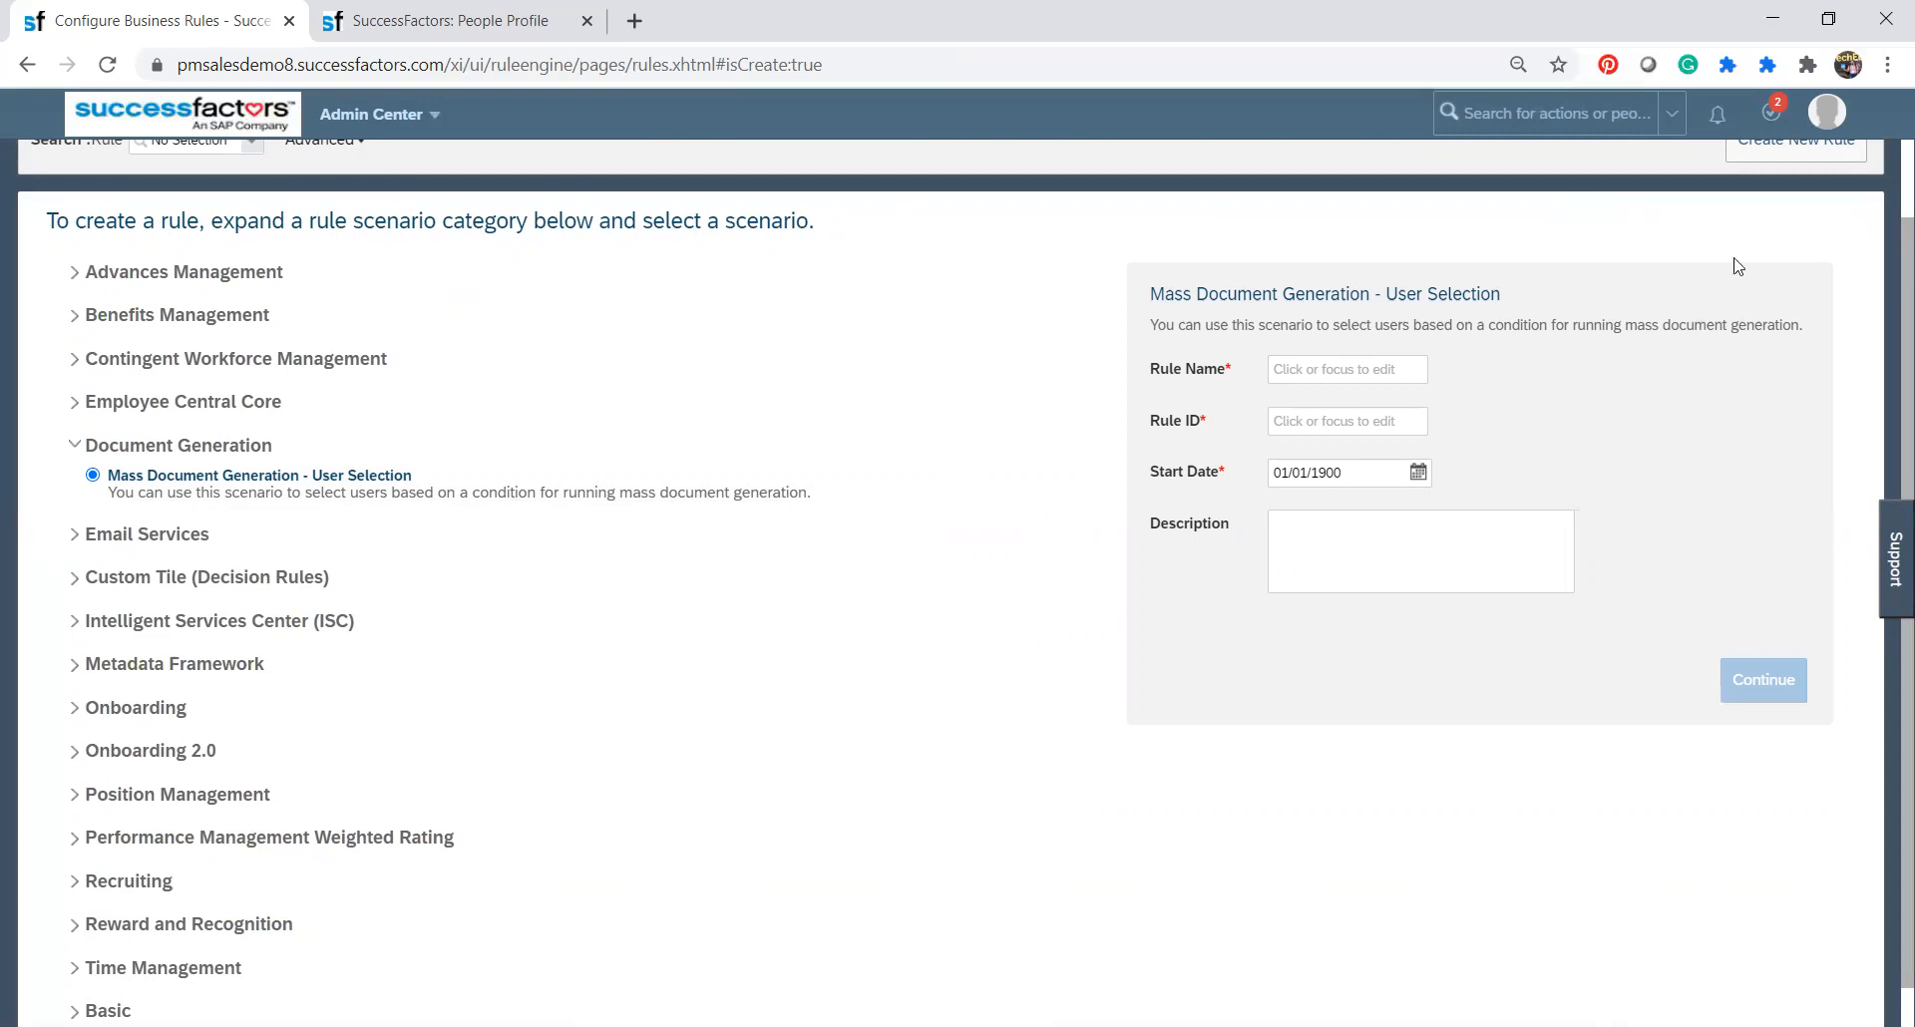
Review the rule scenarios offered under Employee Central Core and Position Management.
scroll(1885, 323, down, 1)
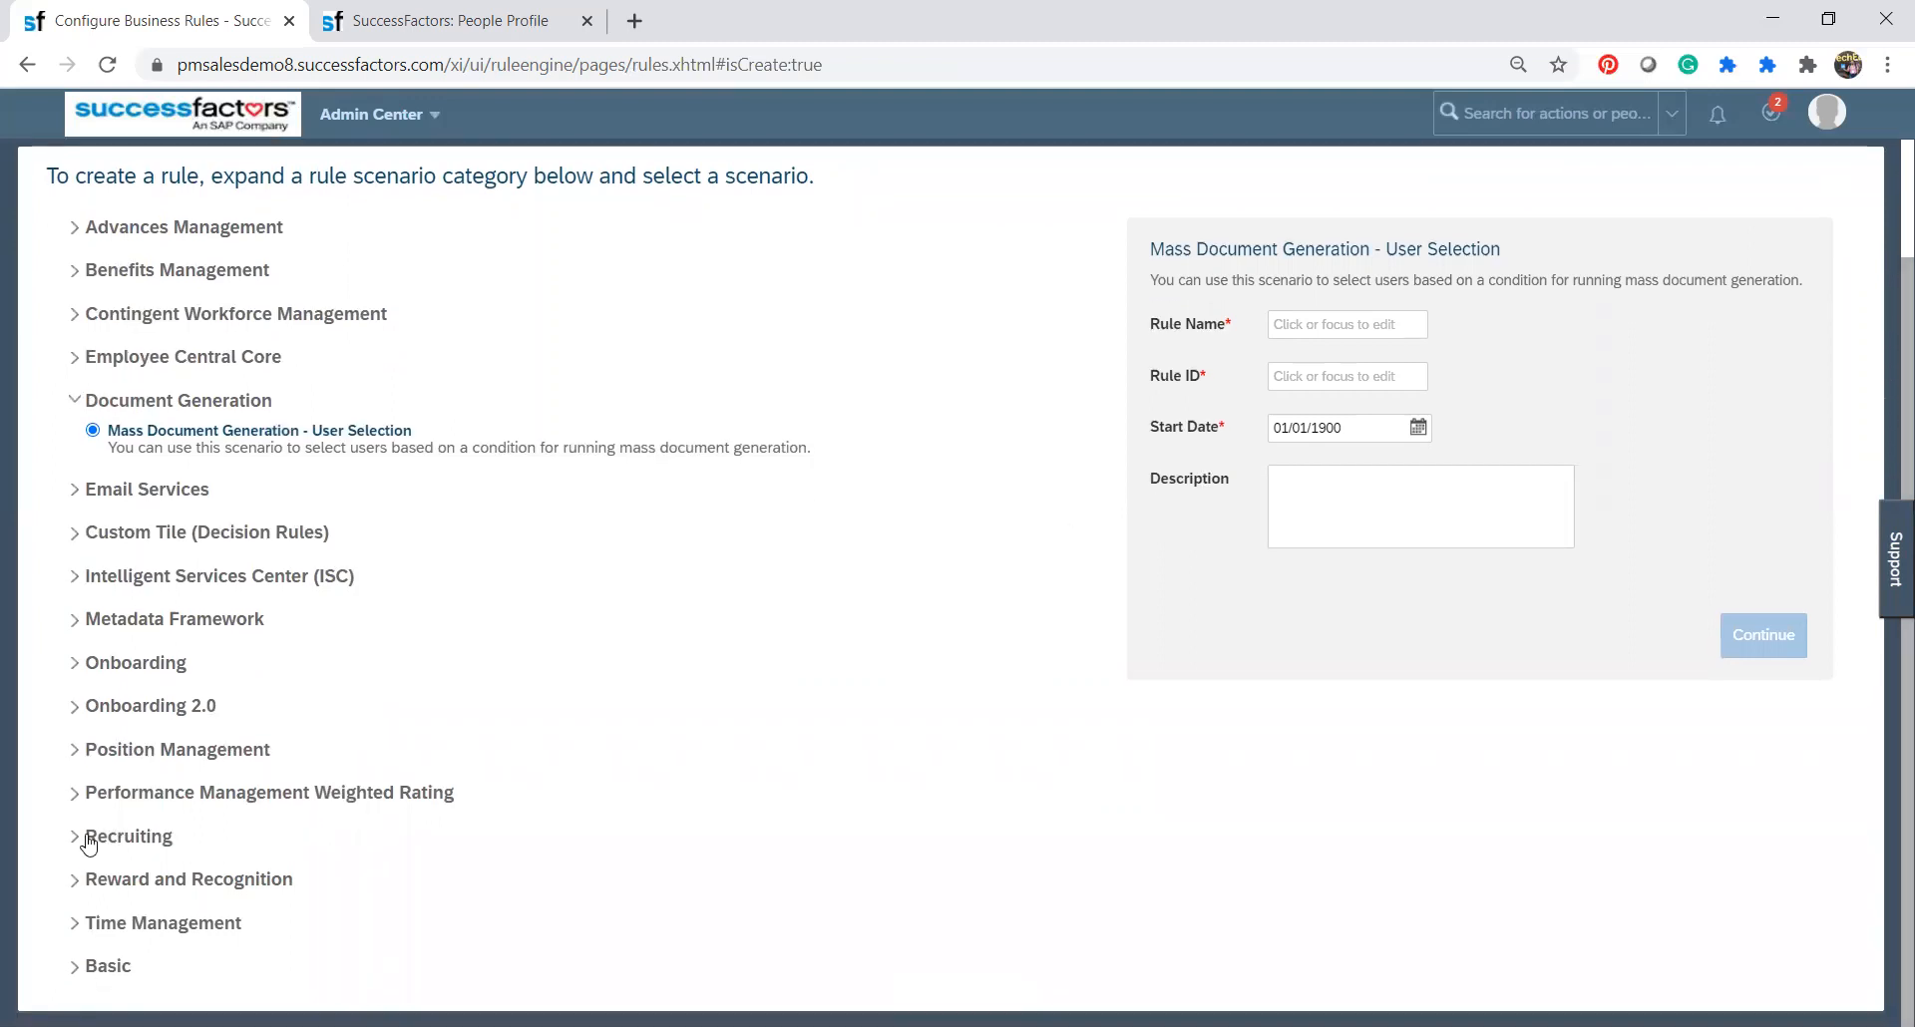
click(78, 364)
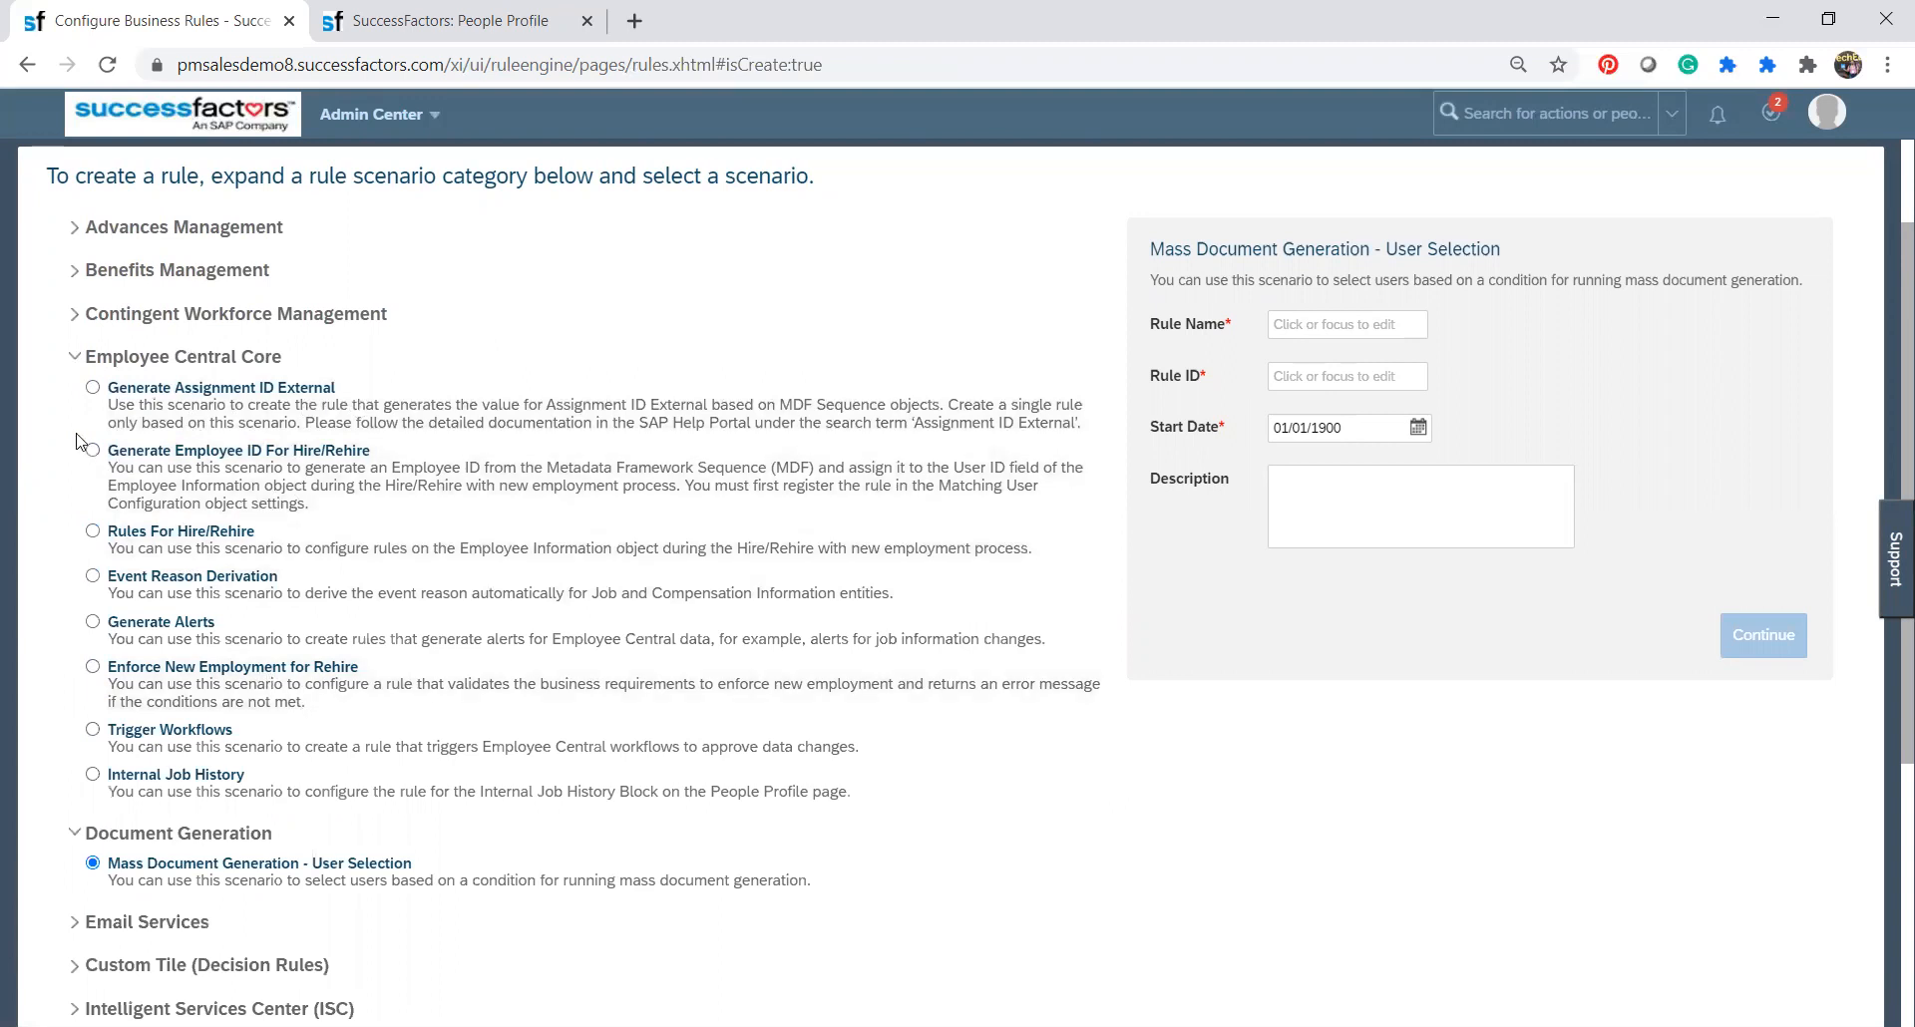
click(76, 369)
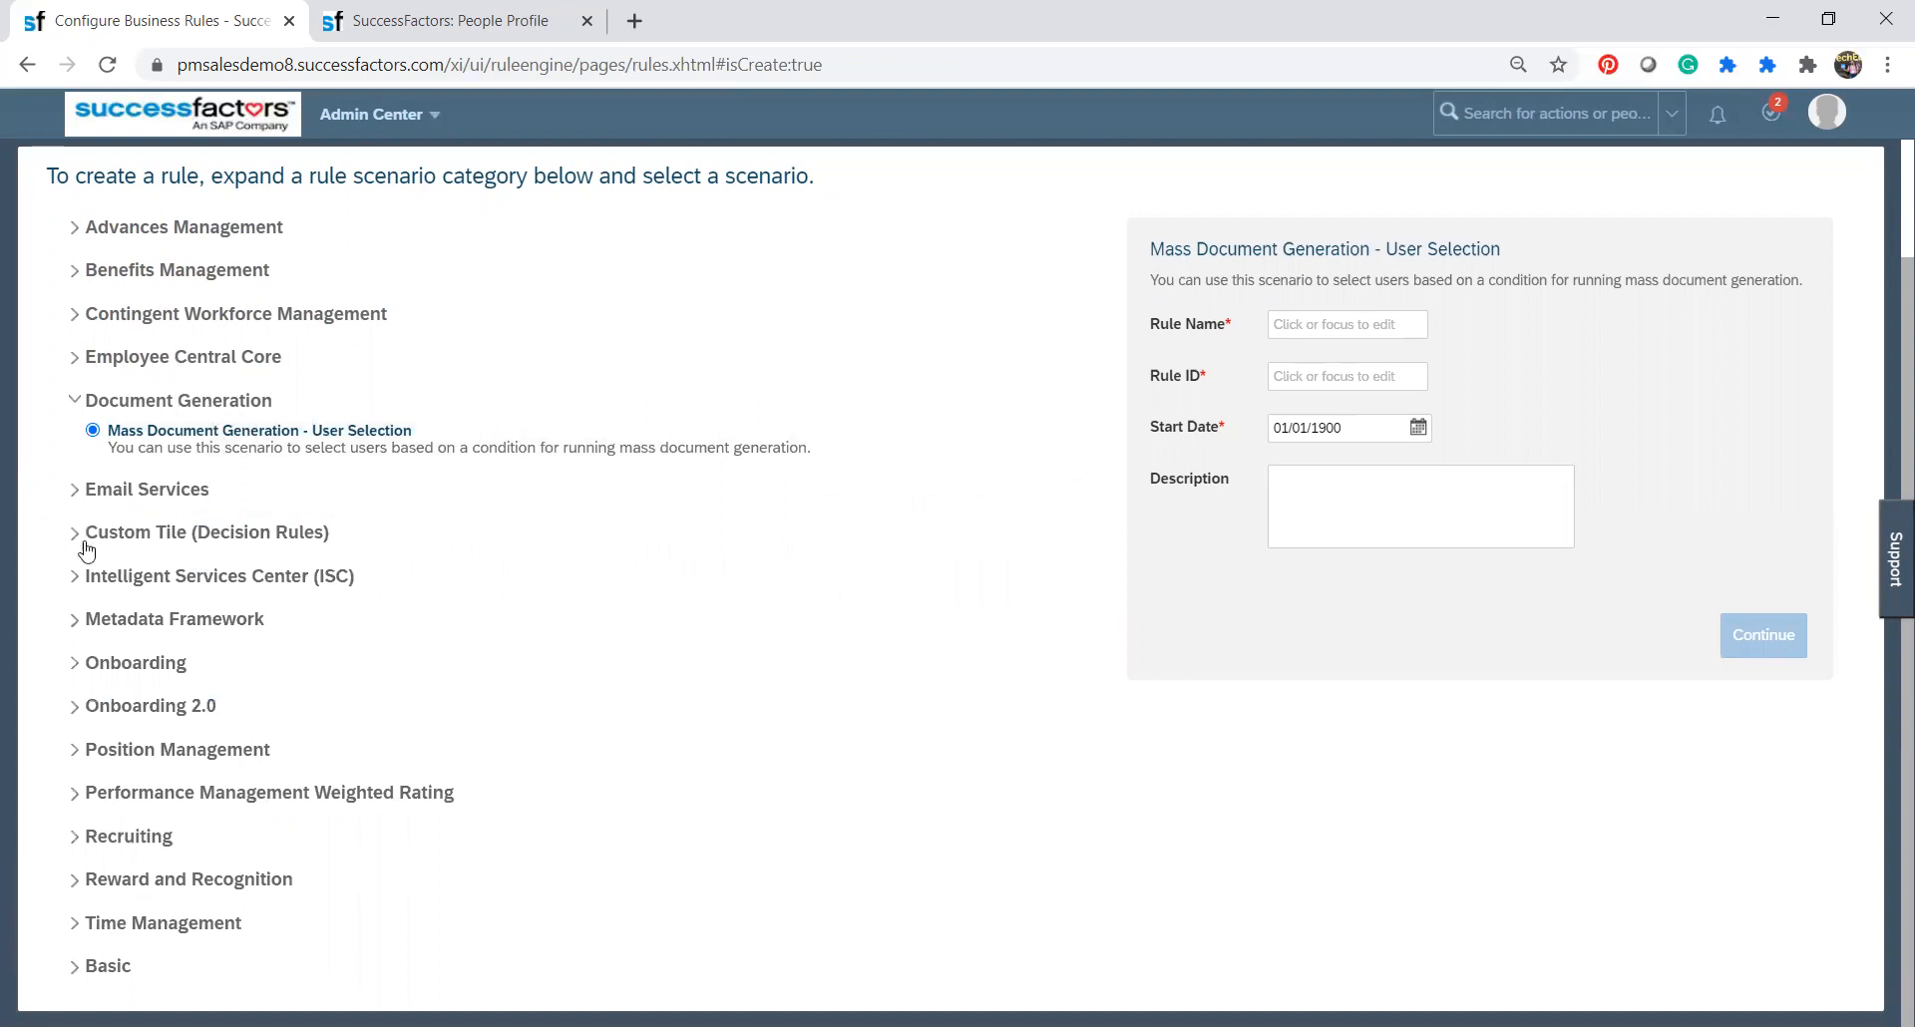
click(76, 754)
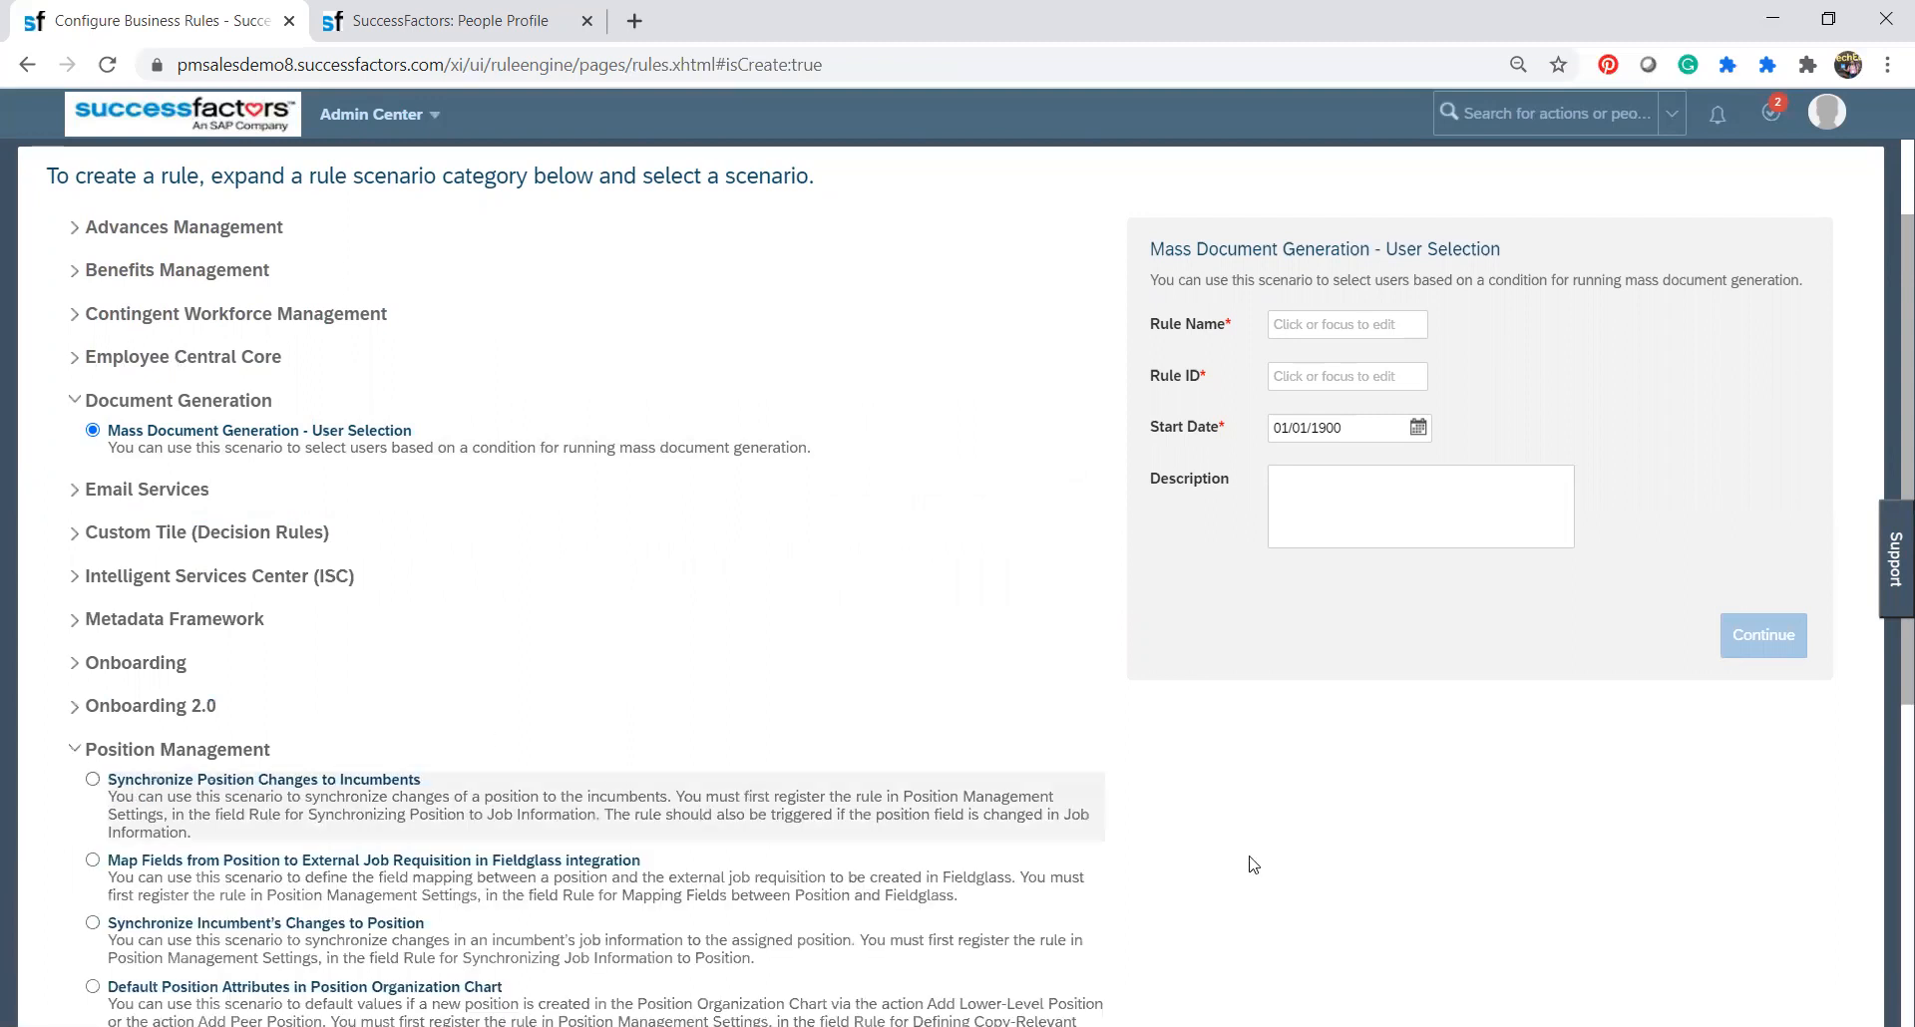
scroll(1273, 878, down, 5)
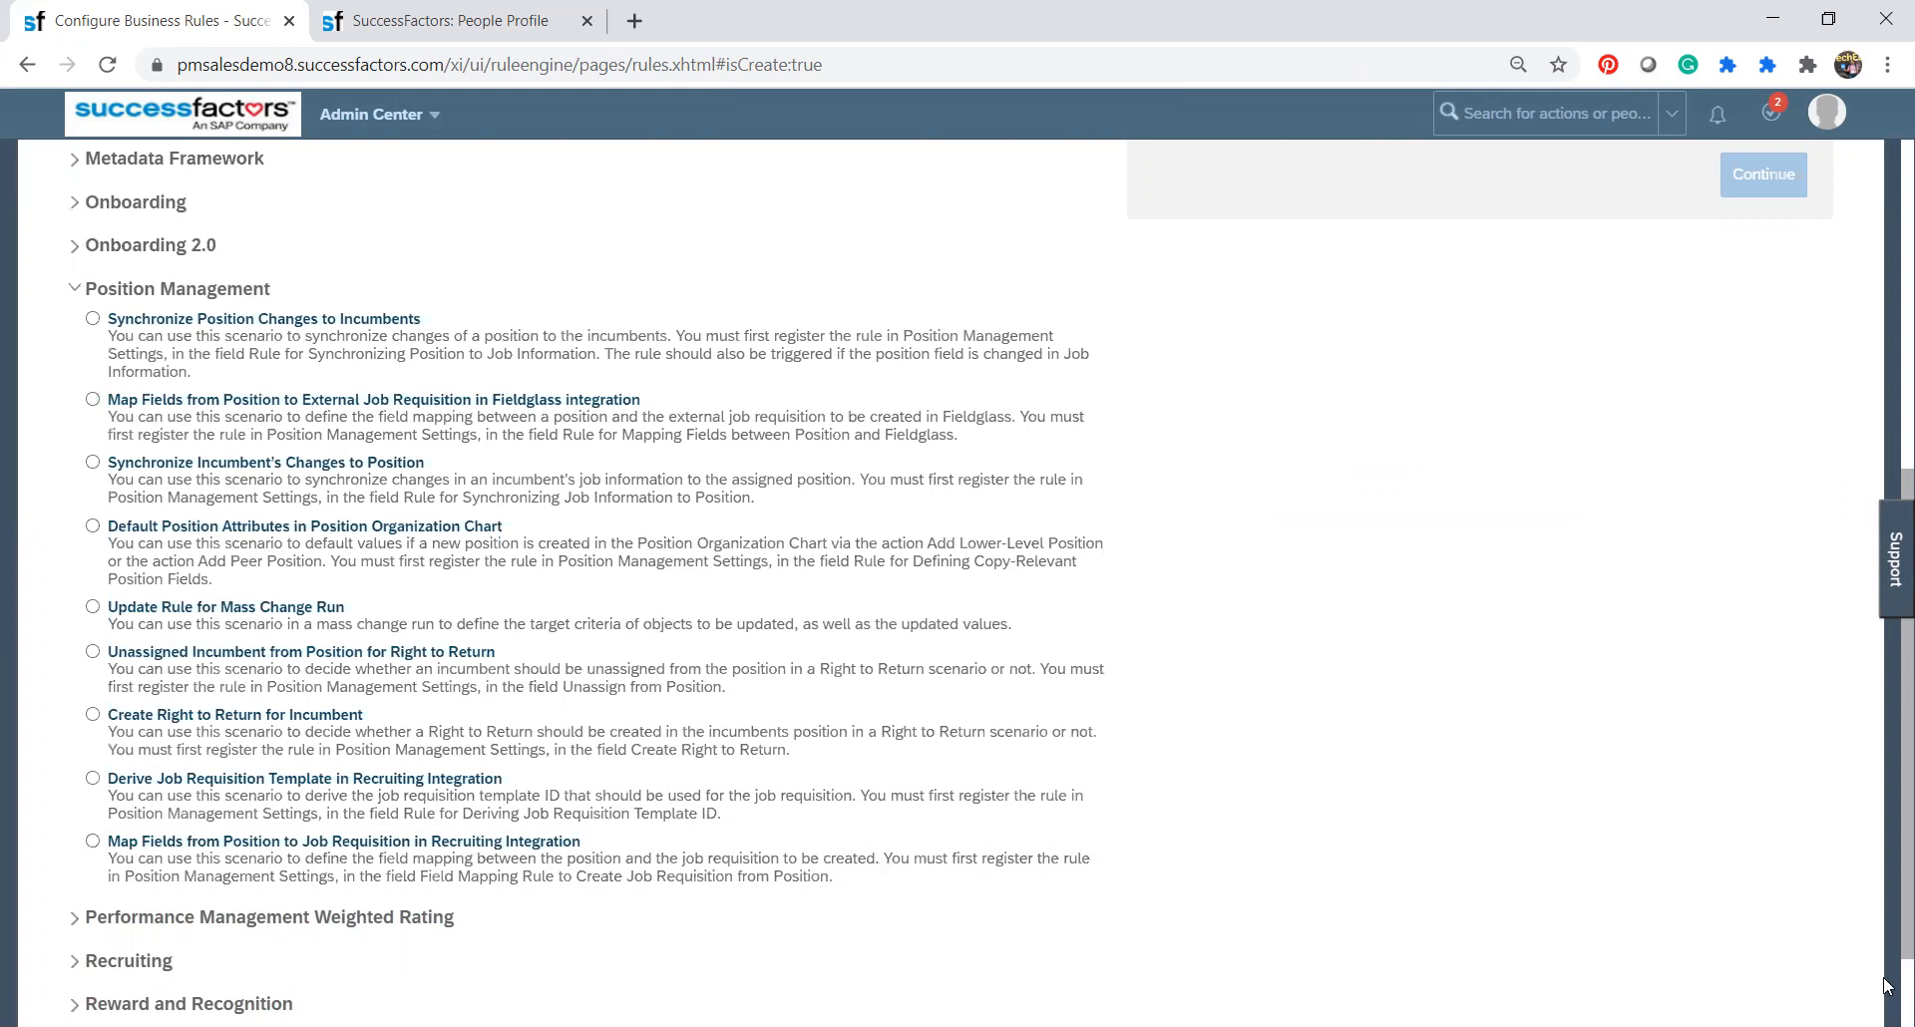
scroll(1885, 993, down, 2)
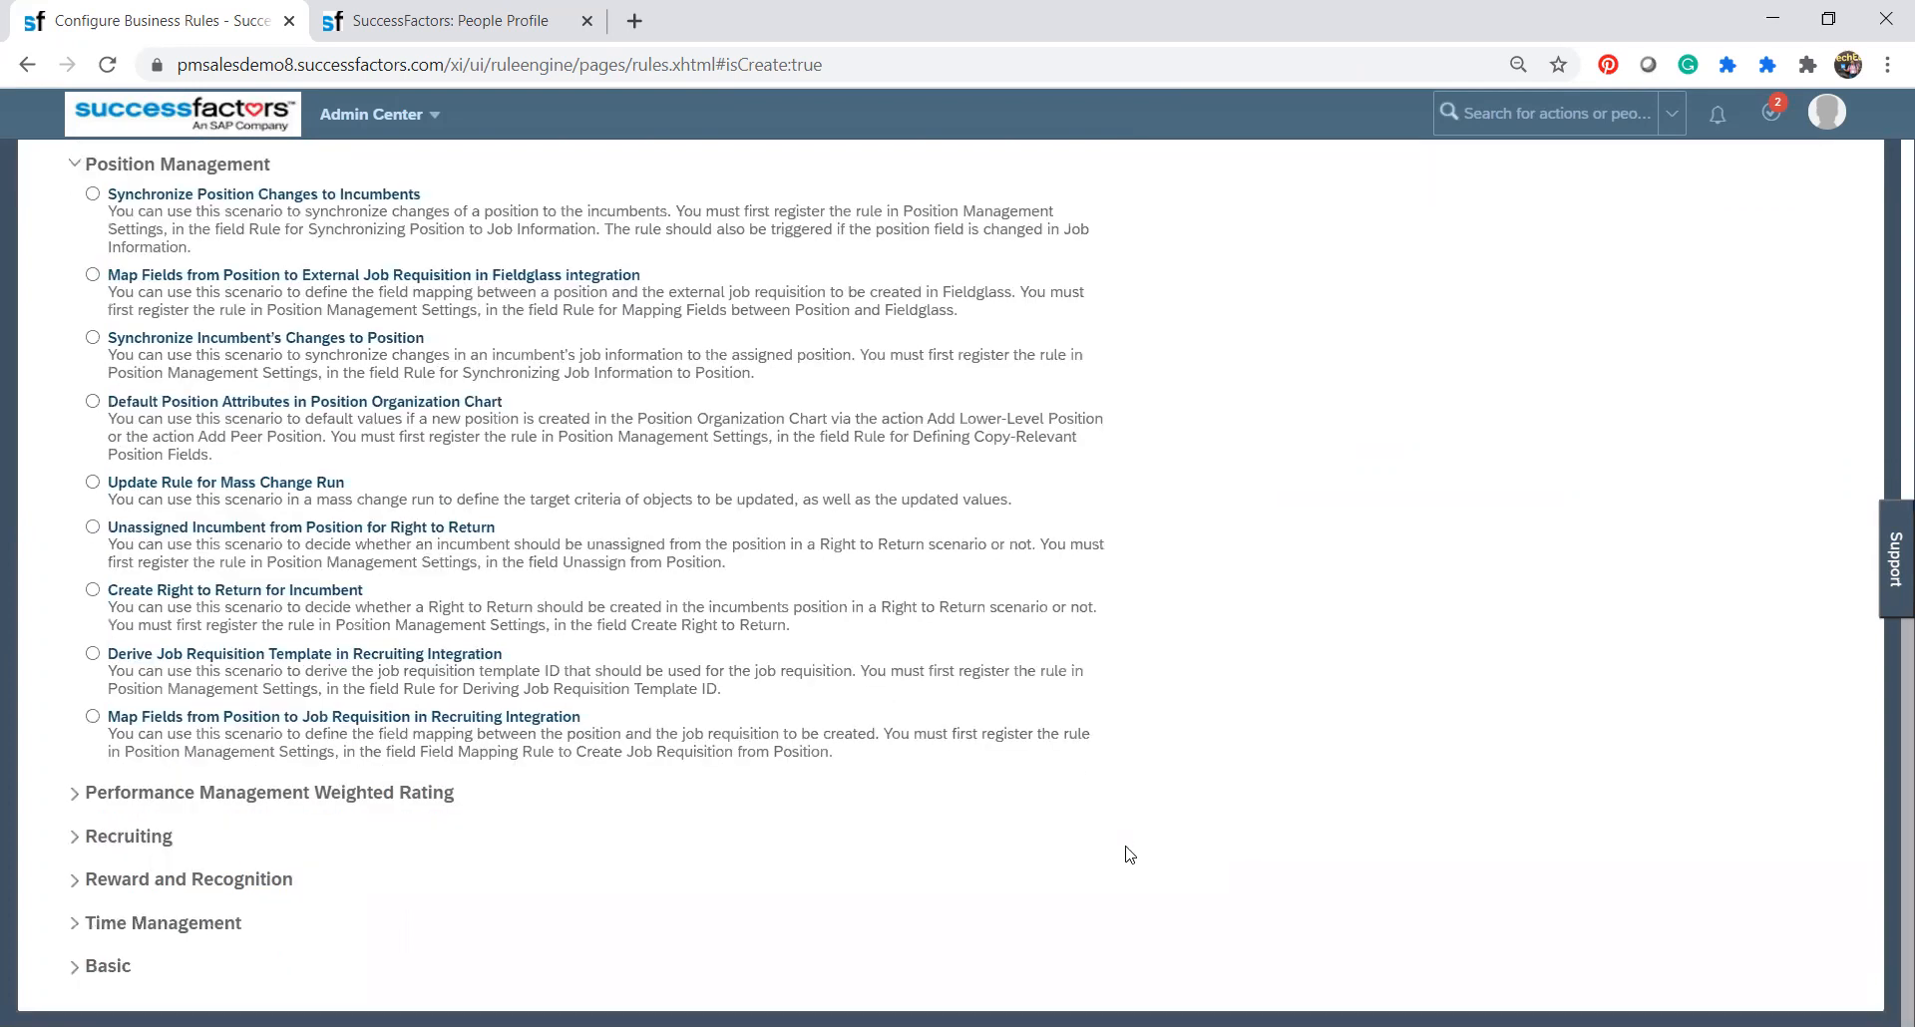
Expand the Time Management category and read through its rule scenarios.
click(71, 933)
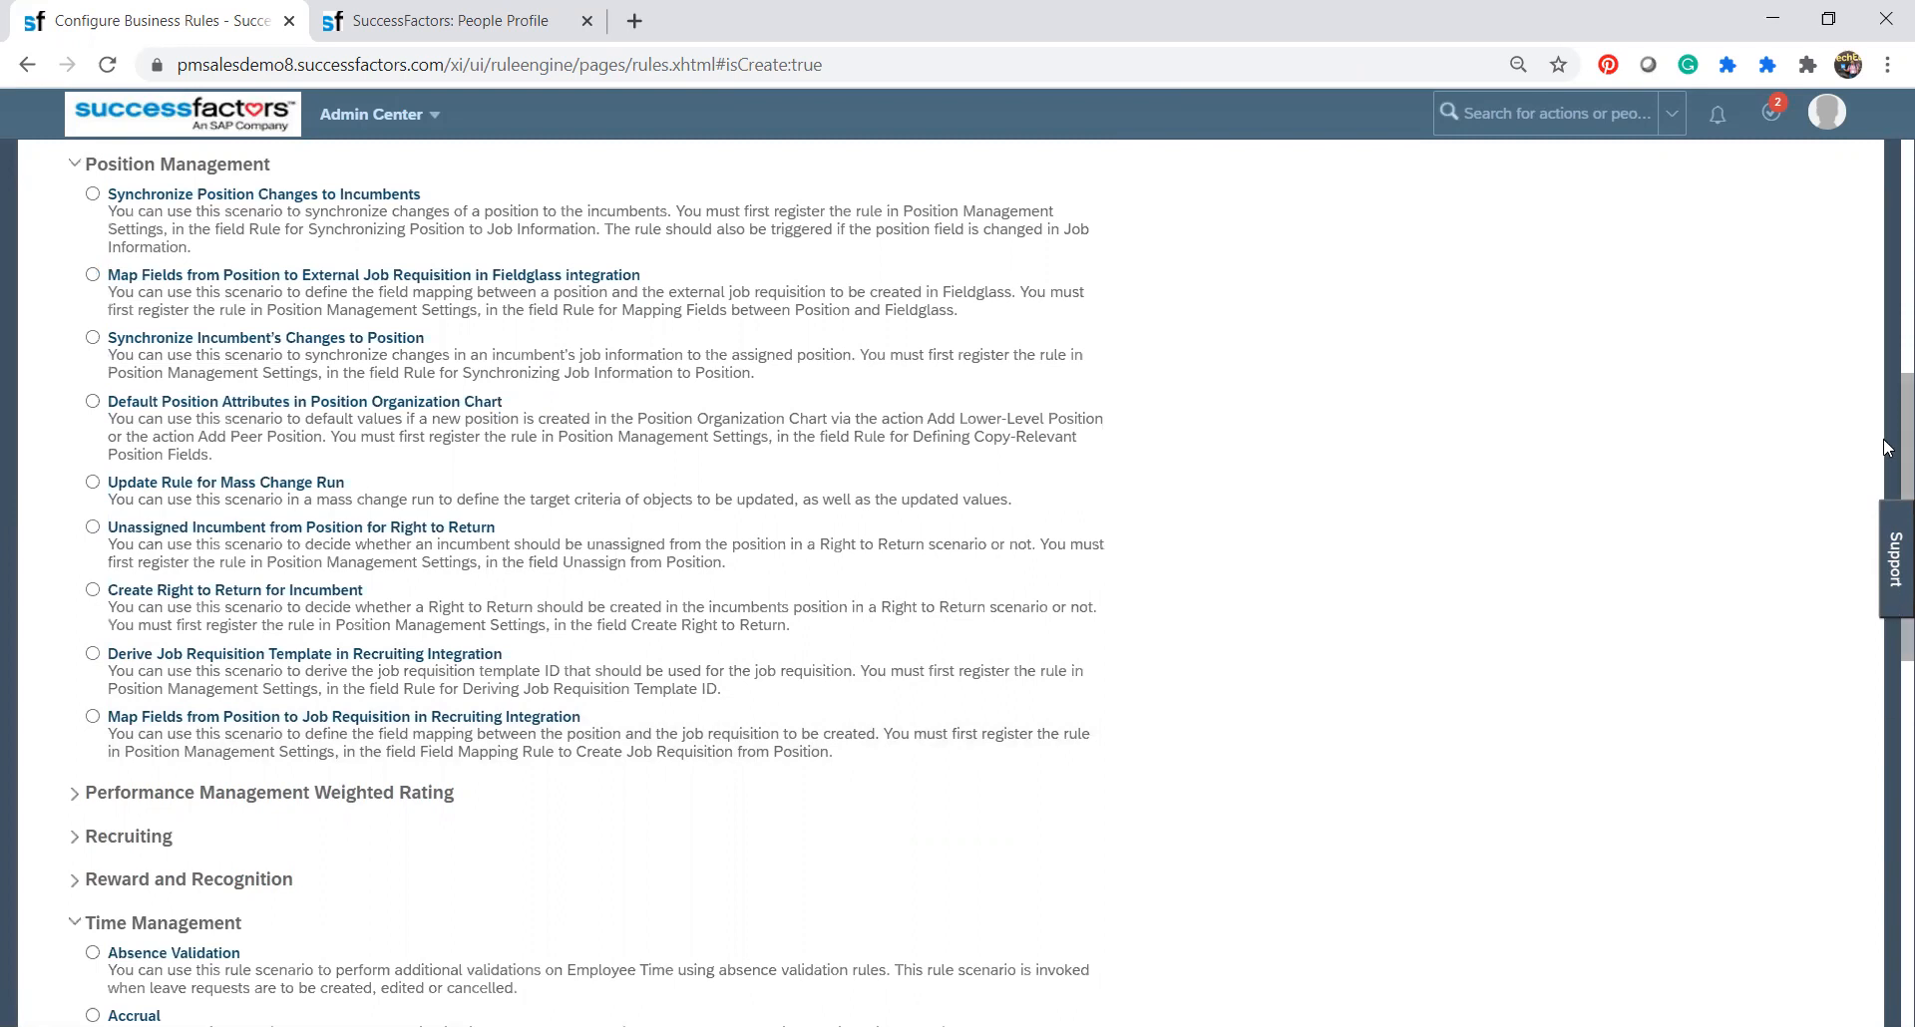
scroll(1887, 448, down, 4)
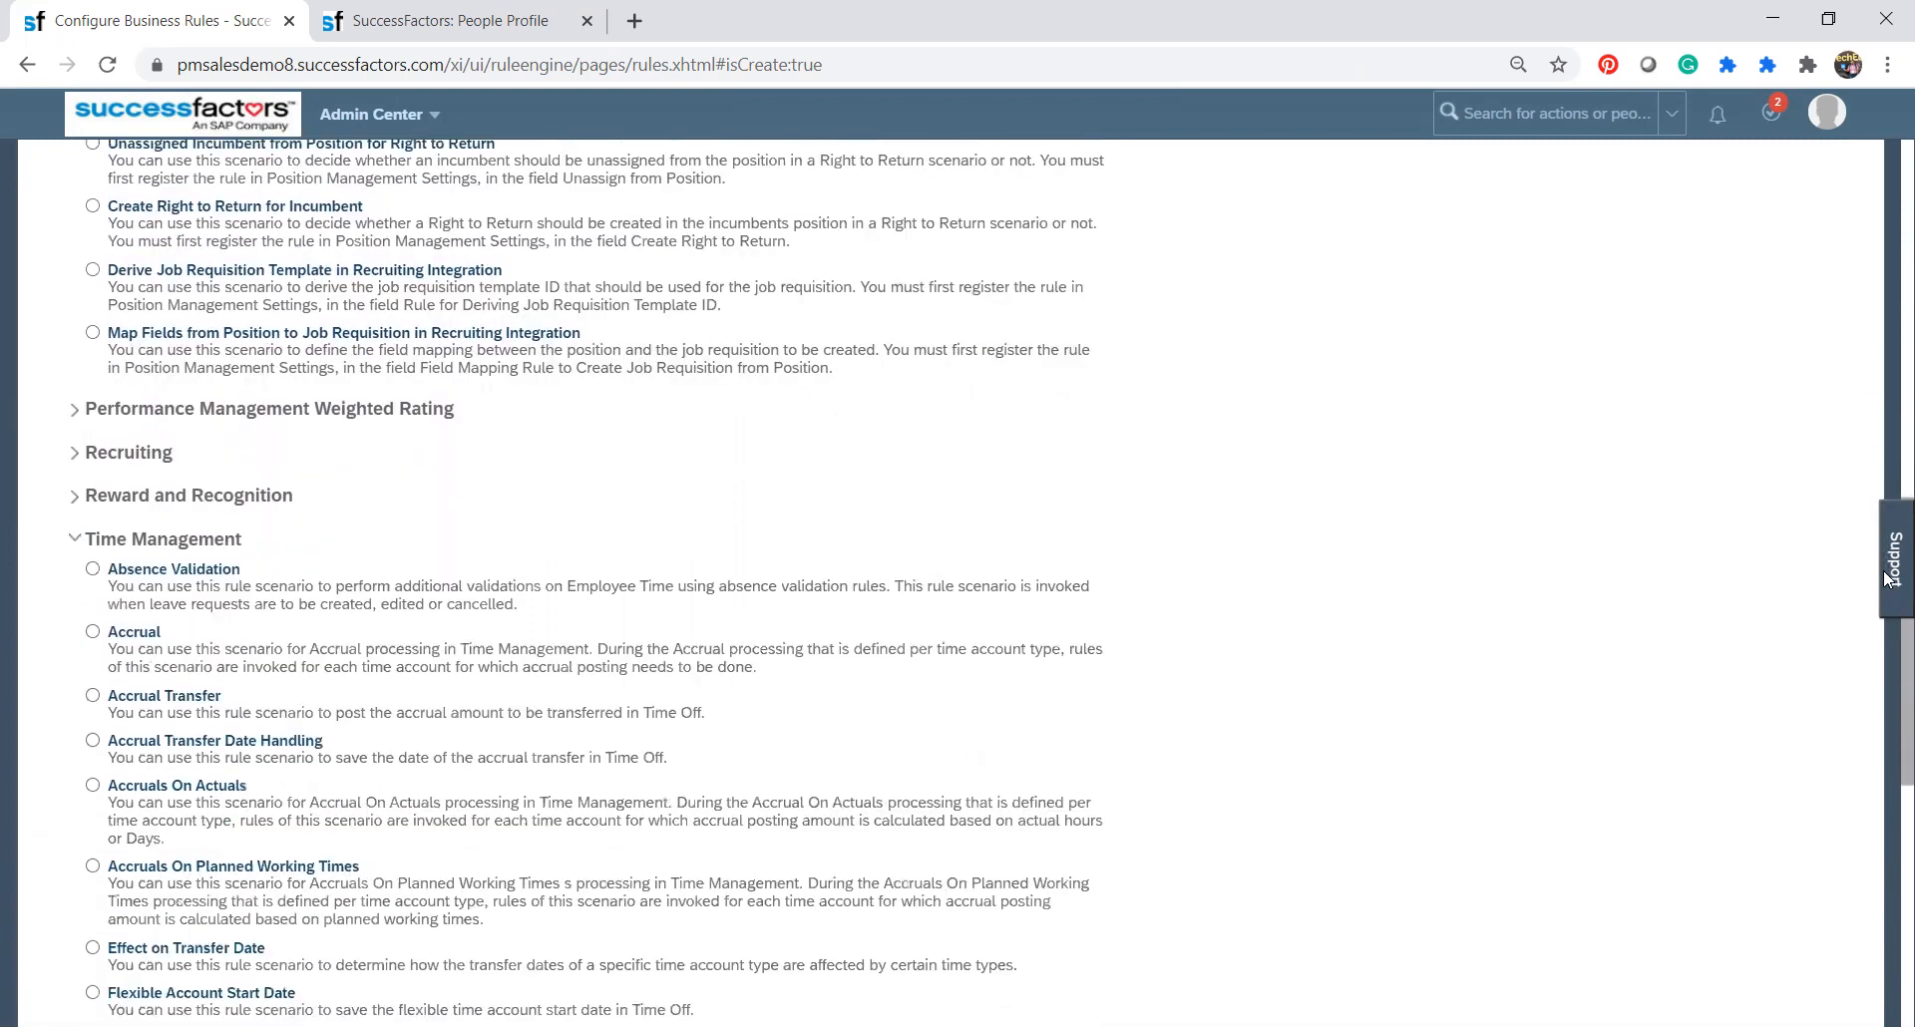
scroll(1887, 589, down, 2)
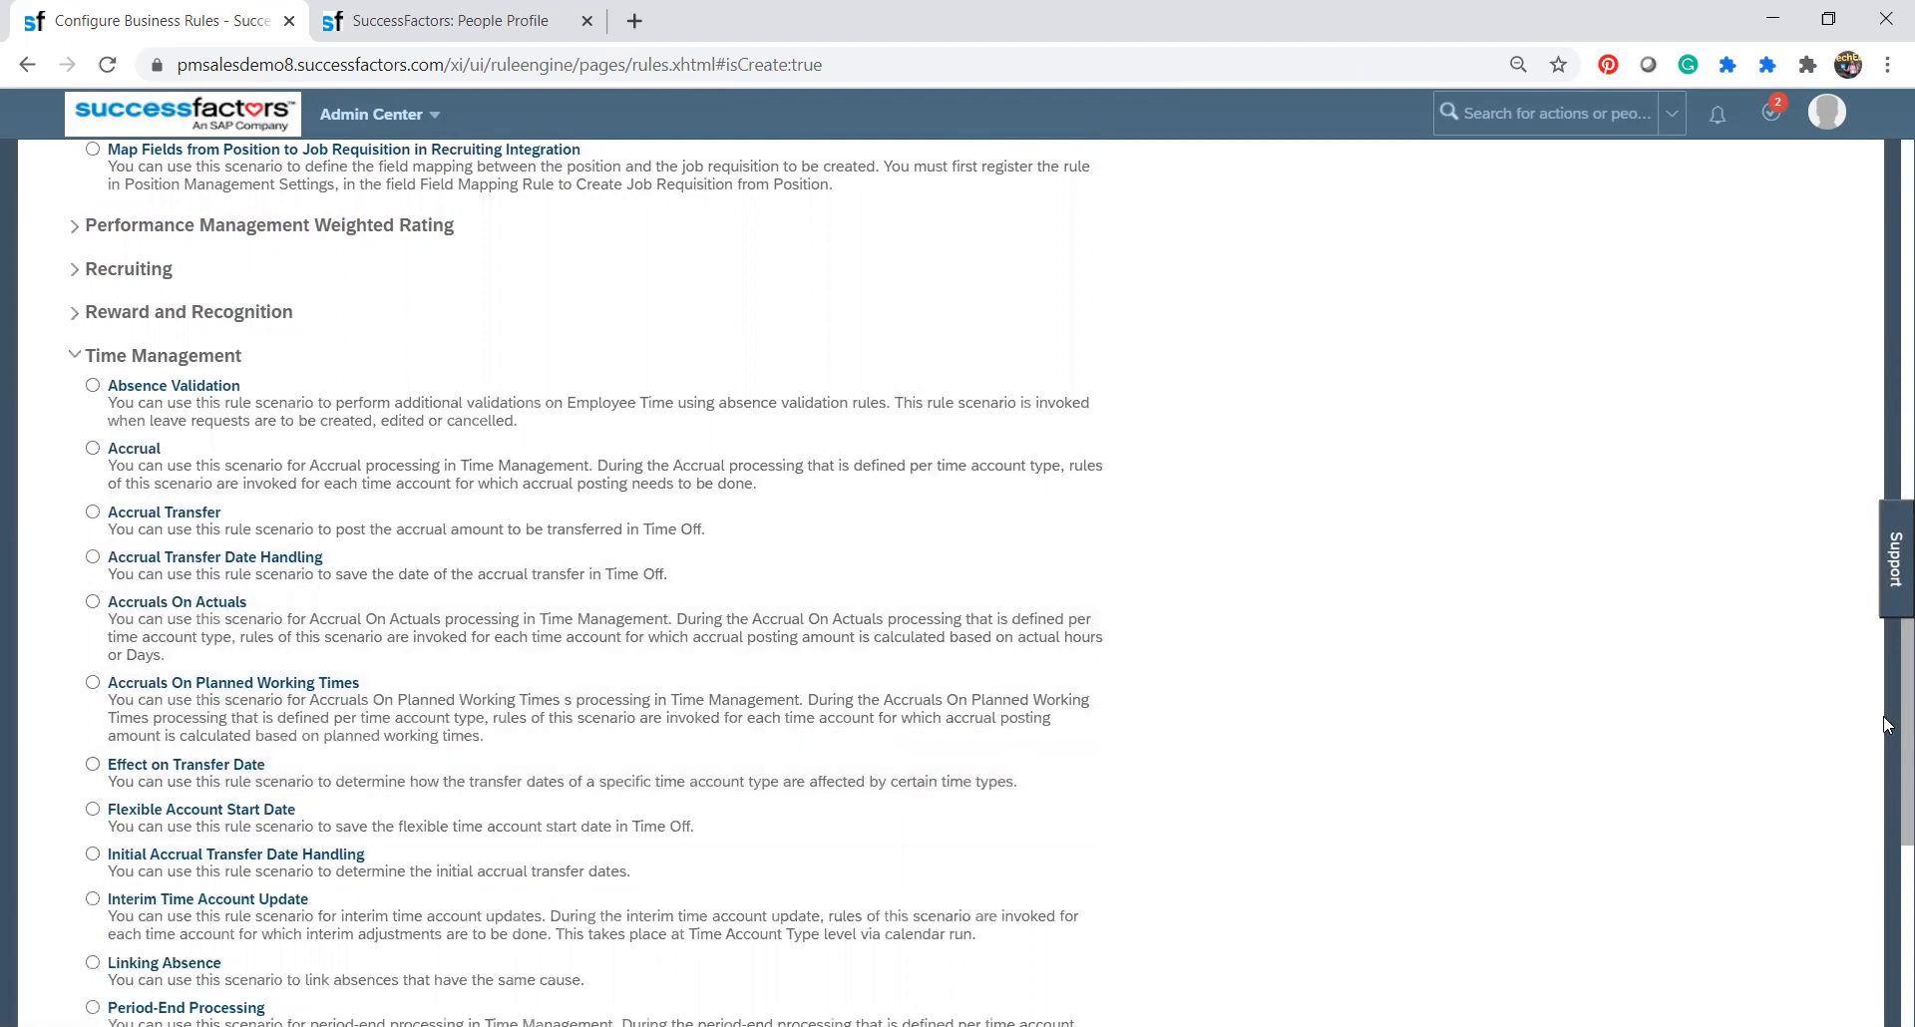
scroll(1890, 903, down, 5)
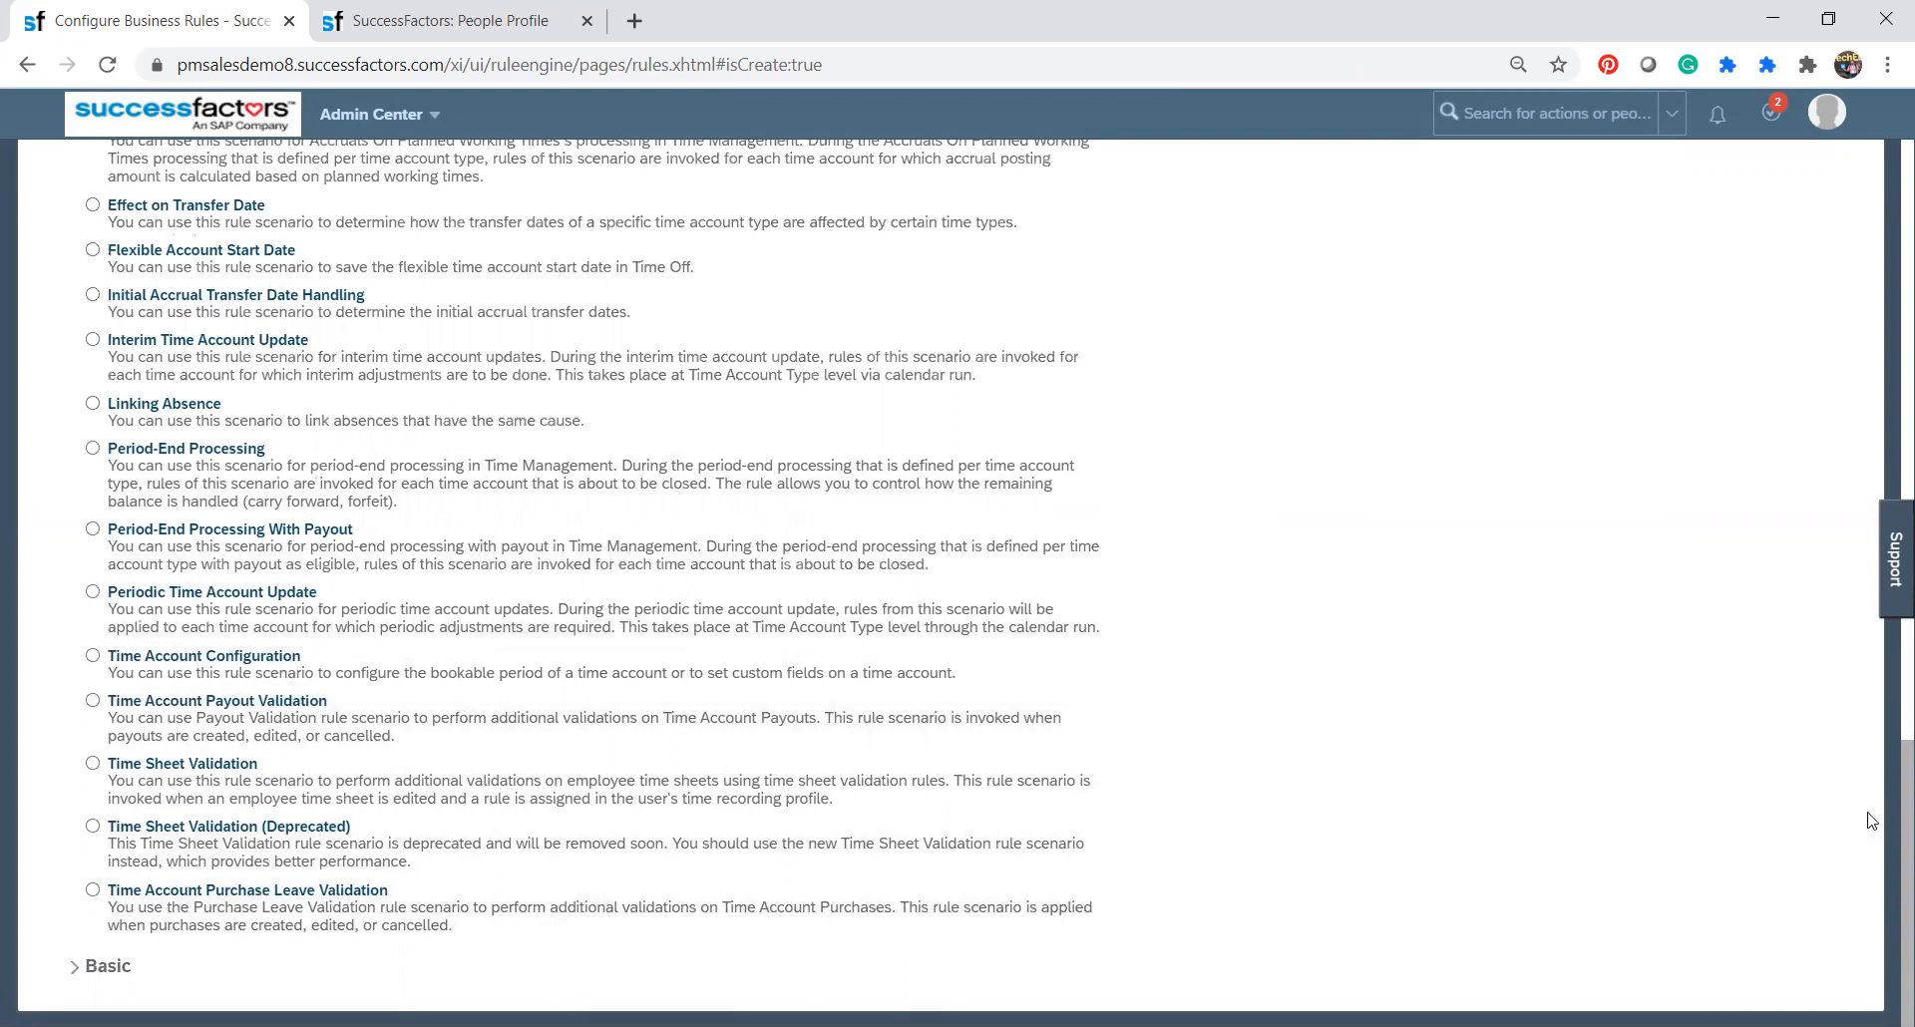
Collapse the Document Generation and Position Management categories and look over the Time Management scenarios again.
drag(1885, 825, 1888, 189)
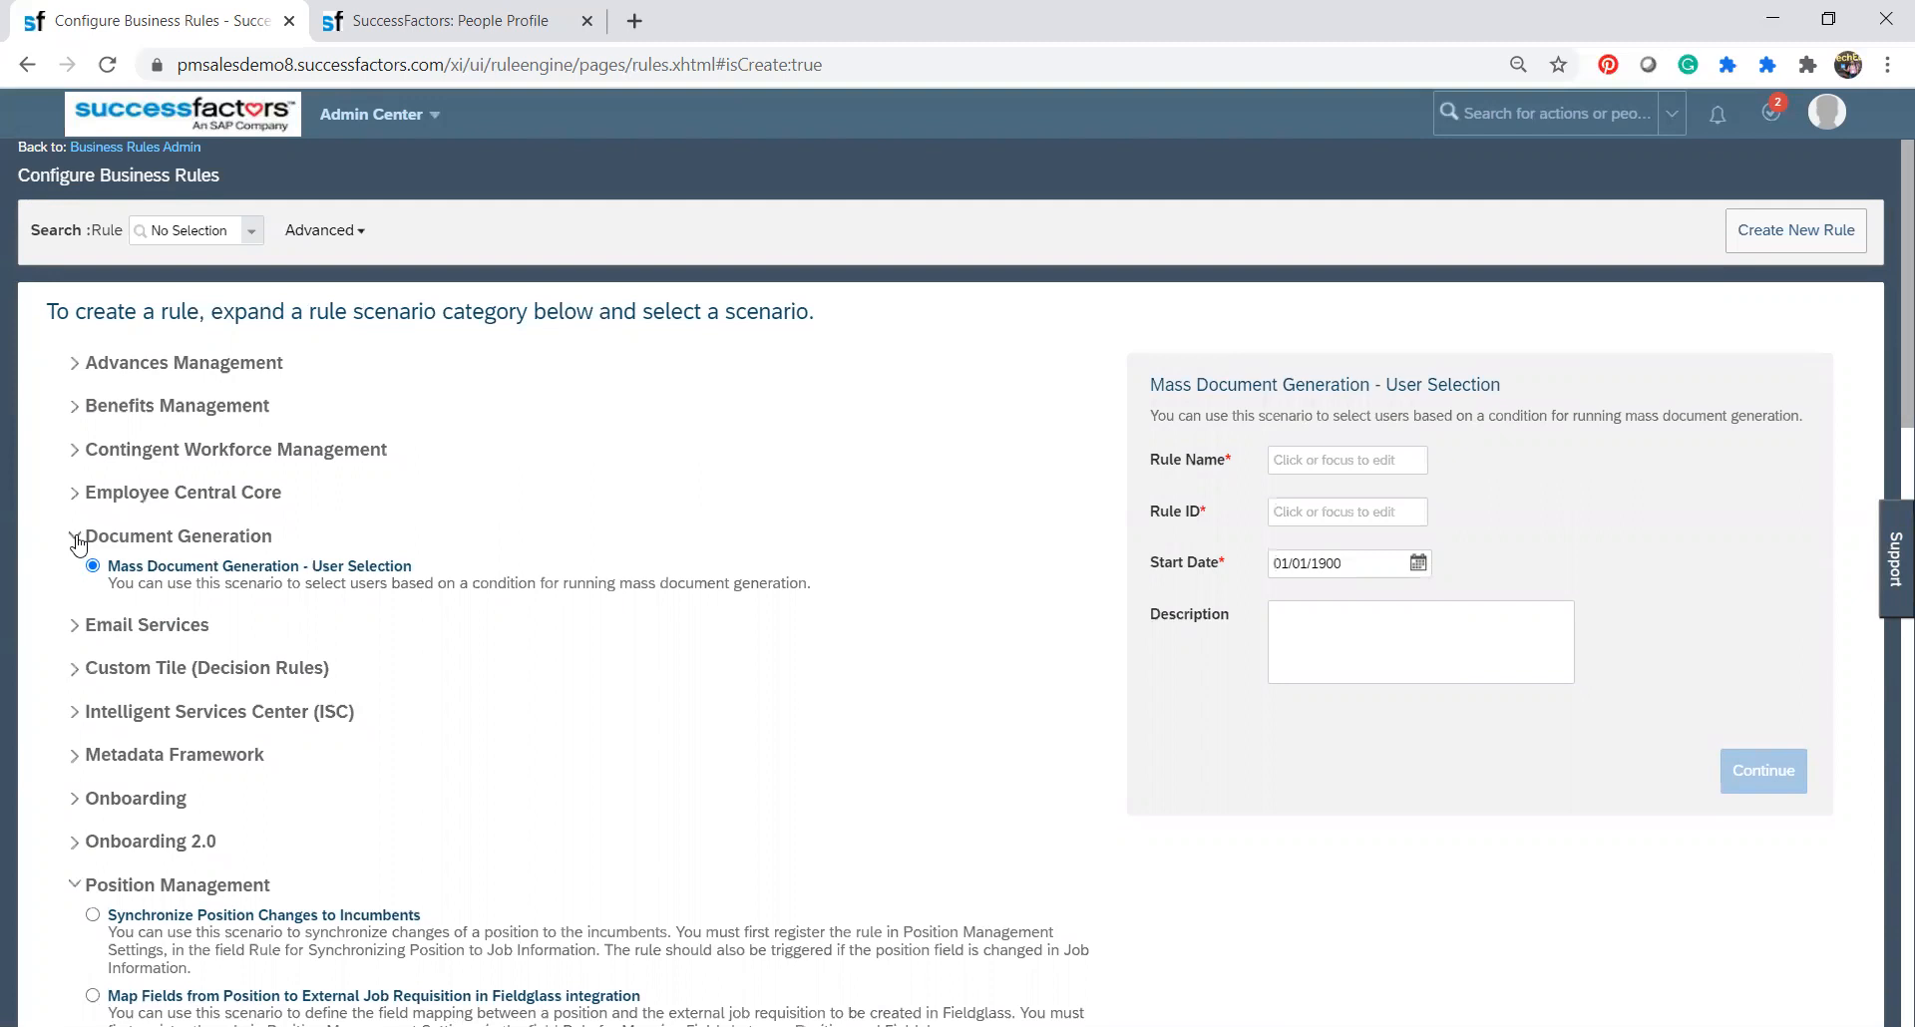
click(76, 539)
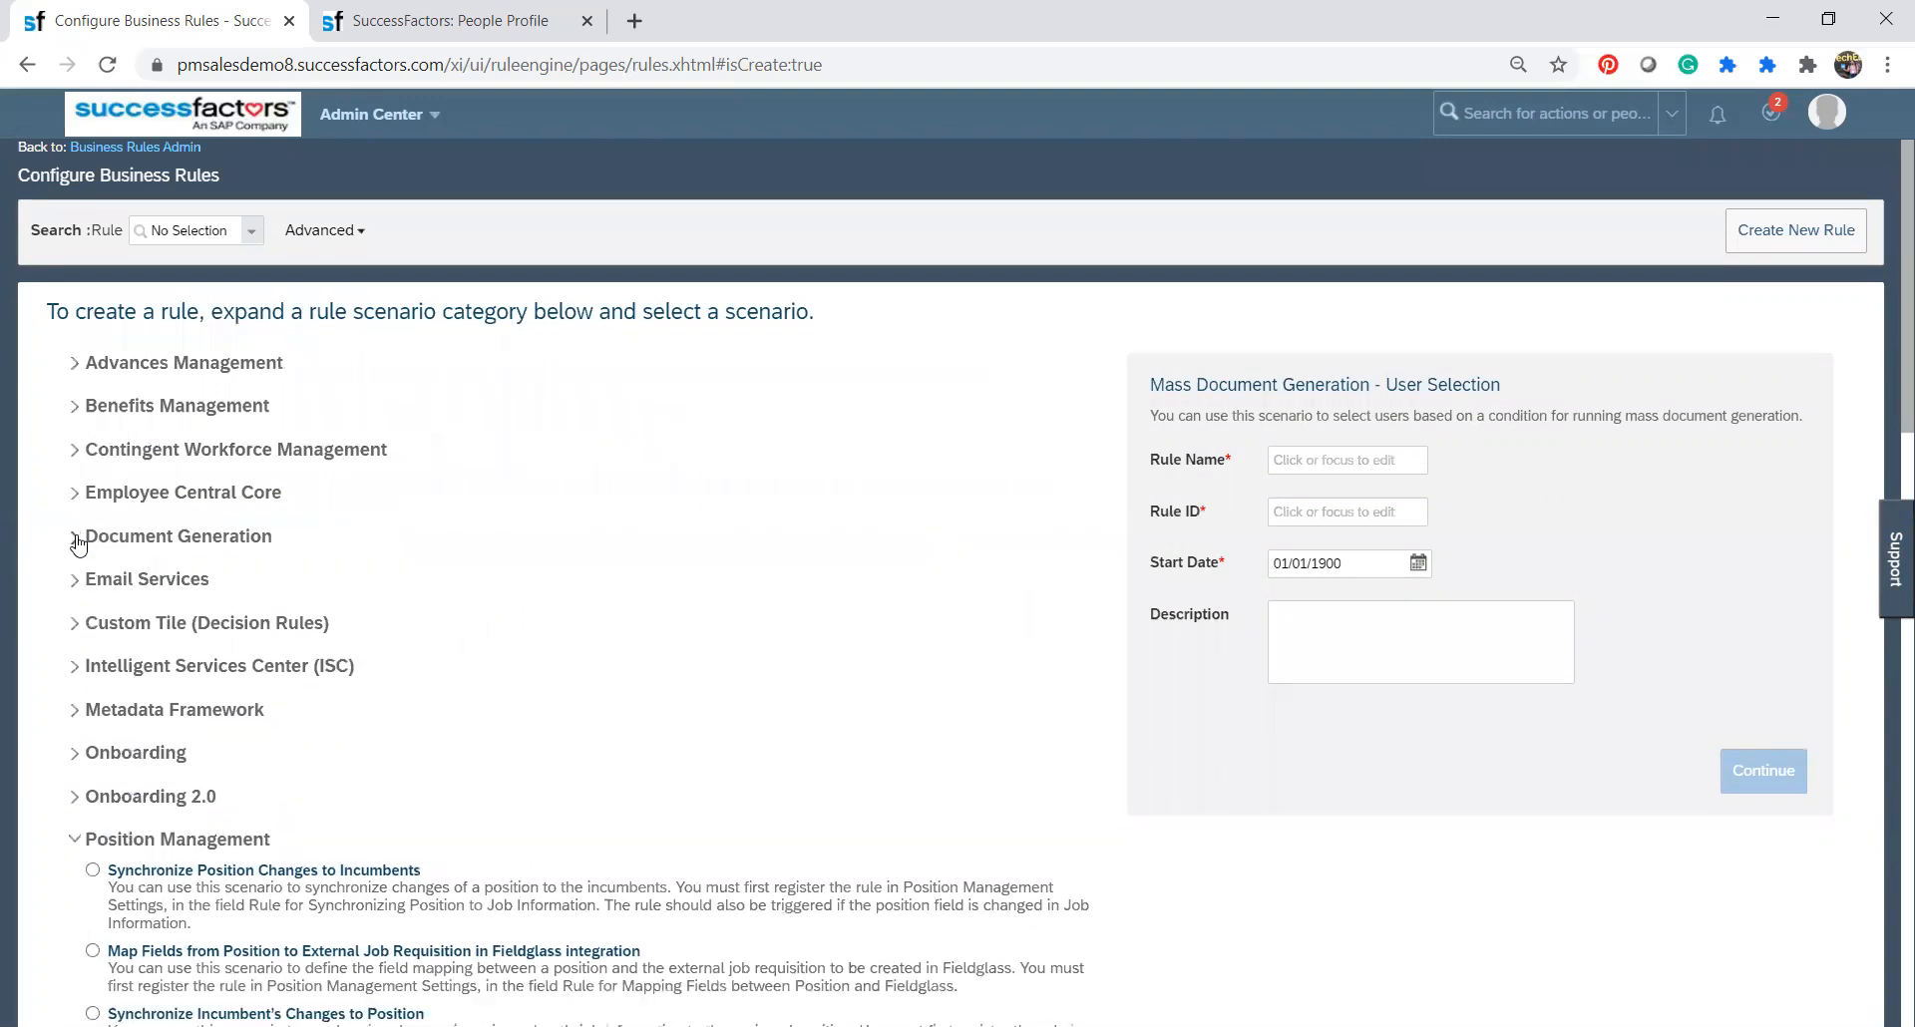
click(75, 844)
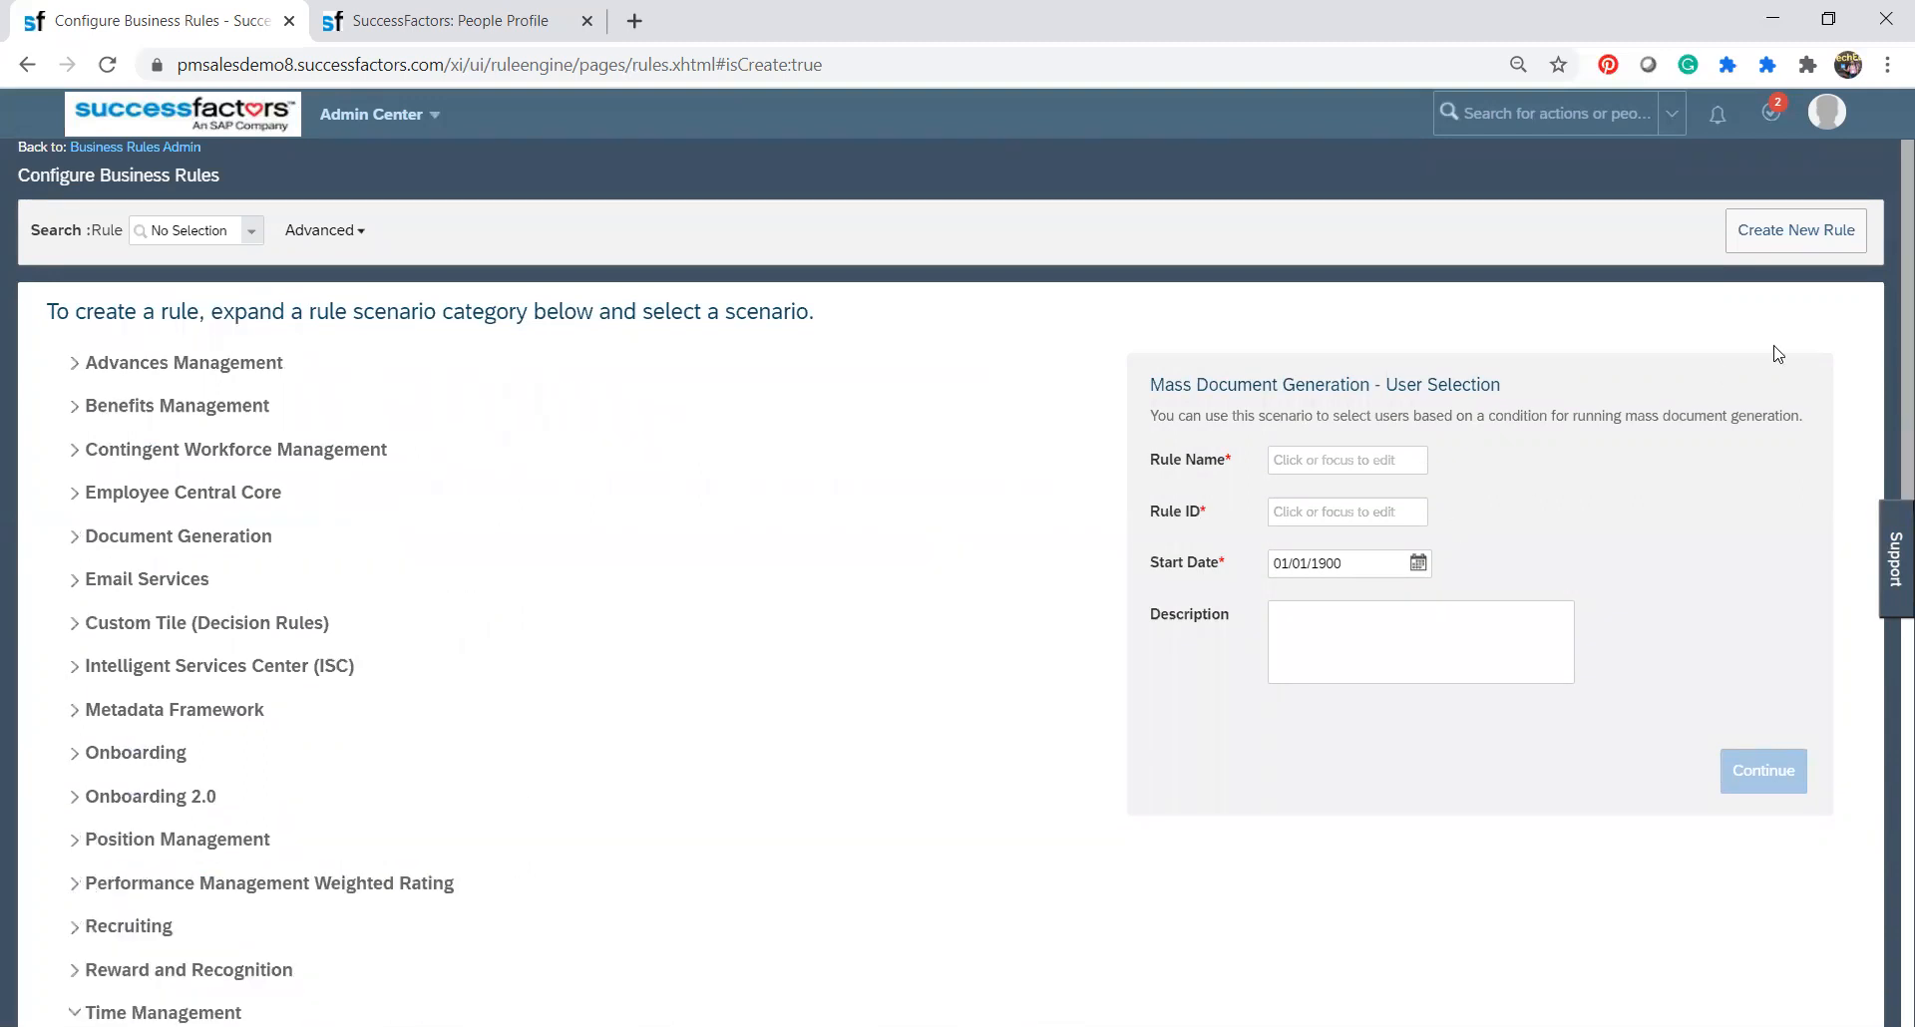
scroll(1889, 419, down, 3)
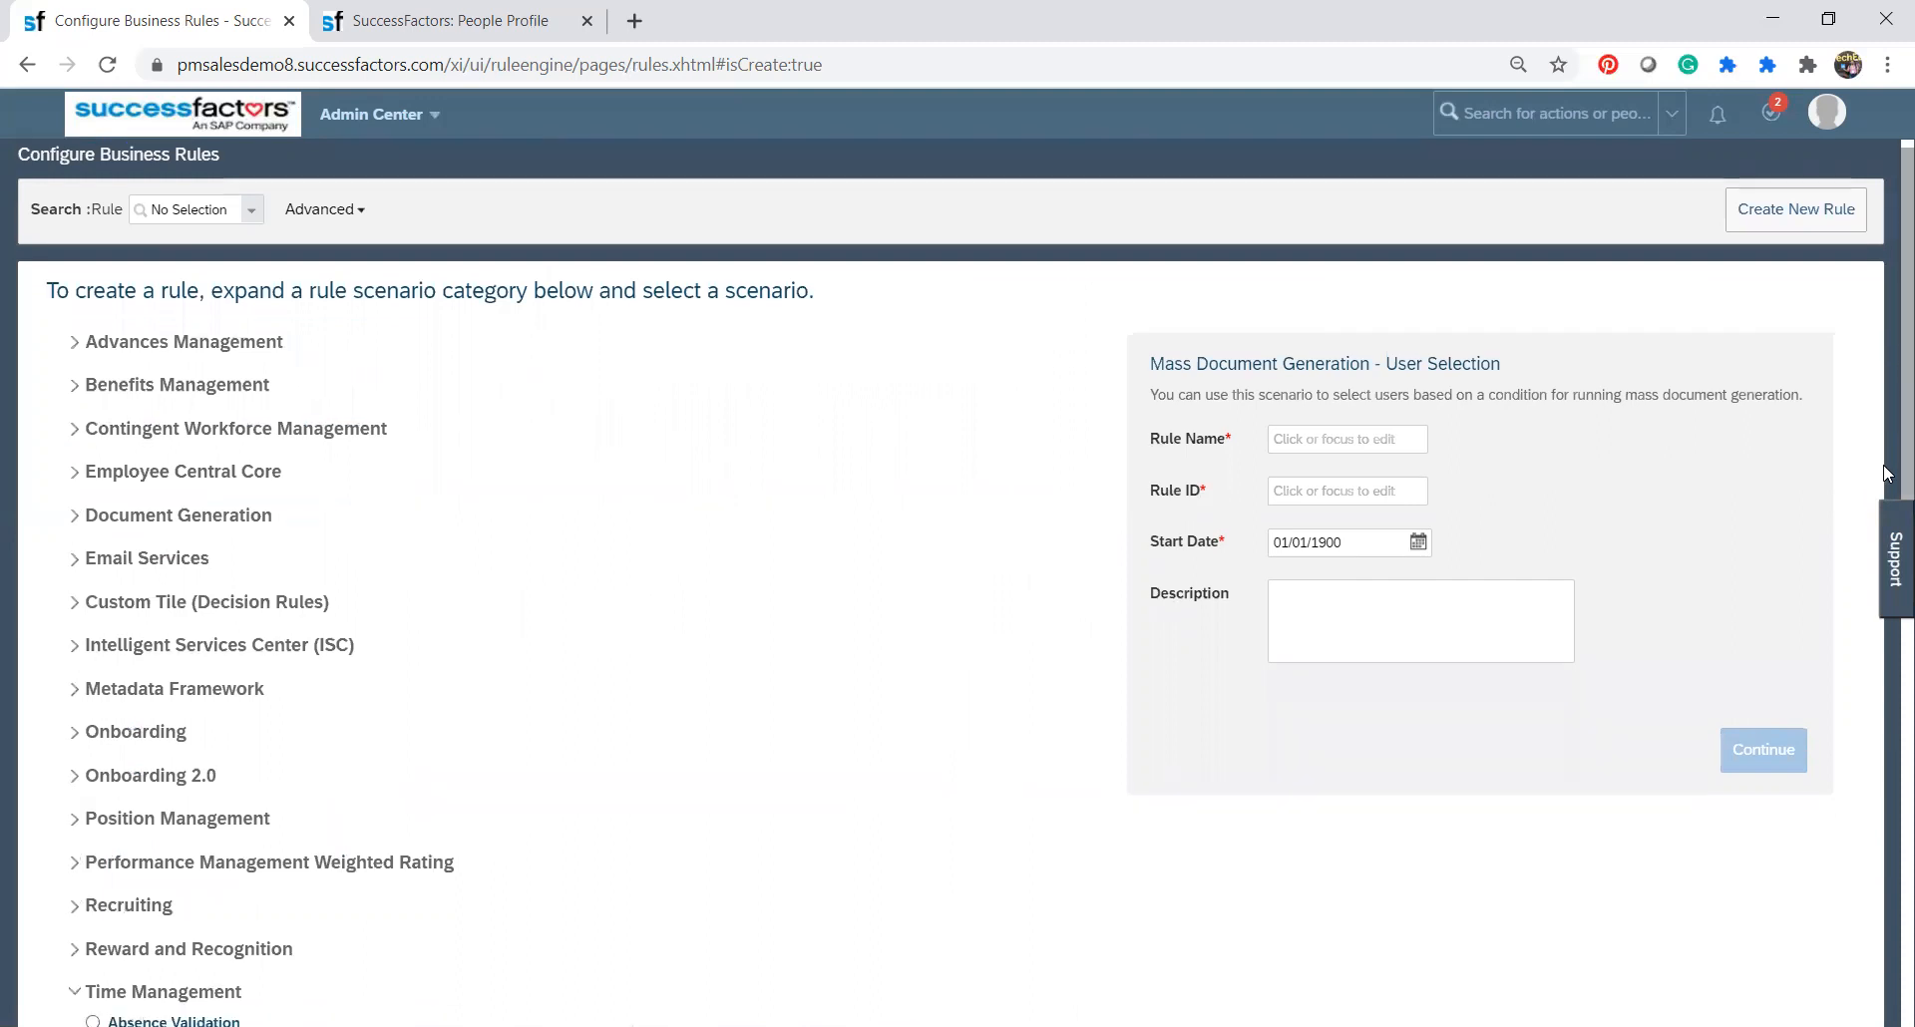
scroll(1888, 536, down, 9)
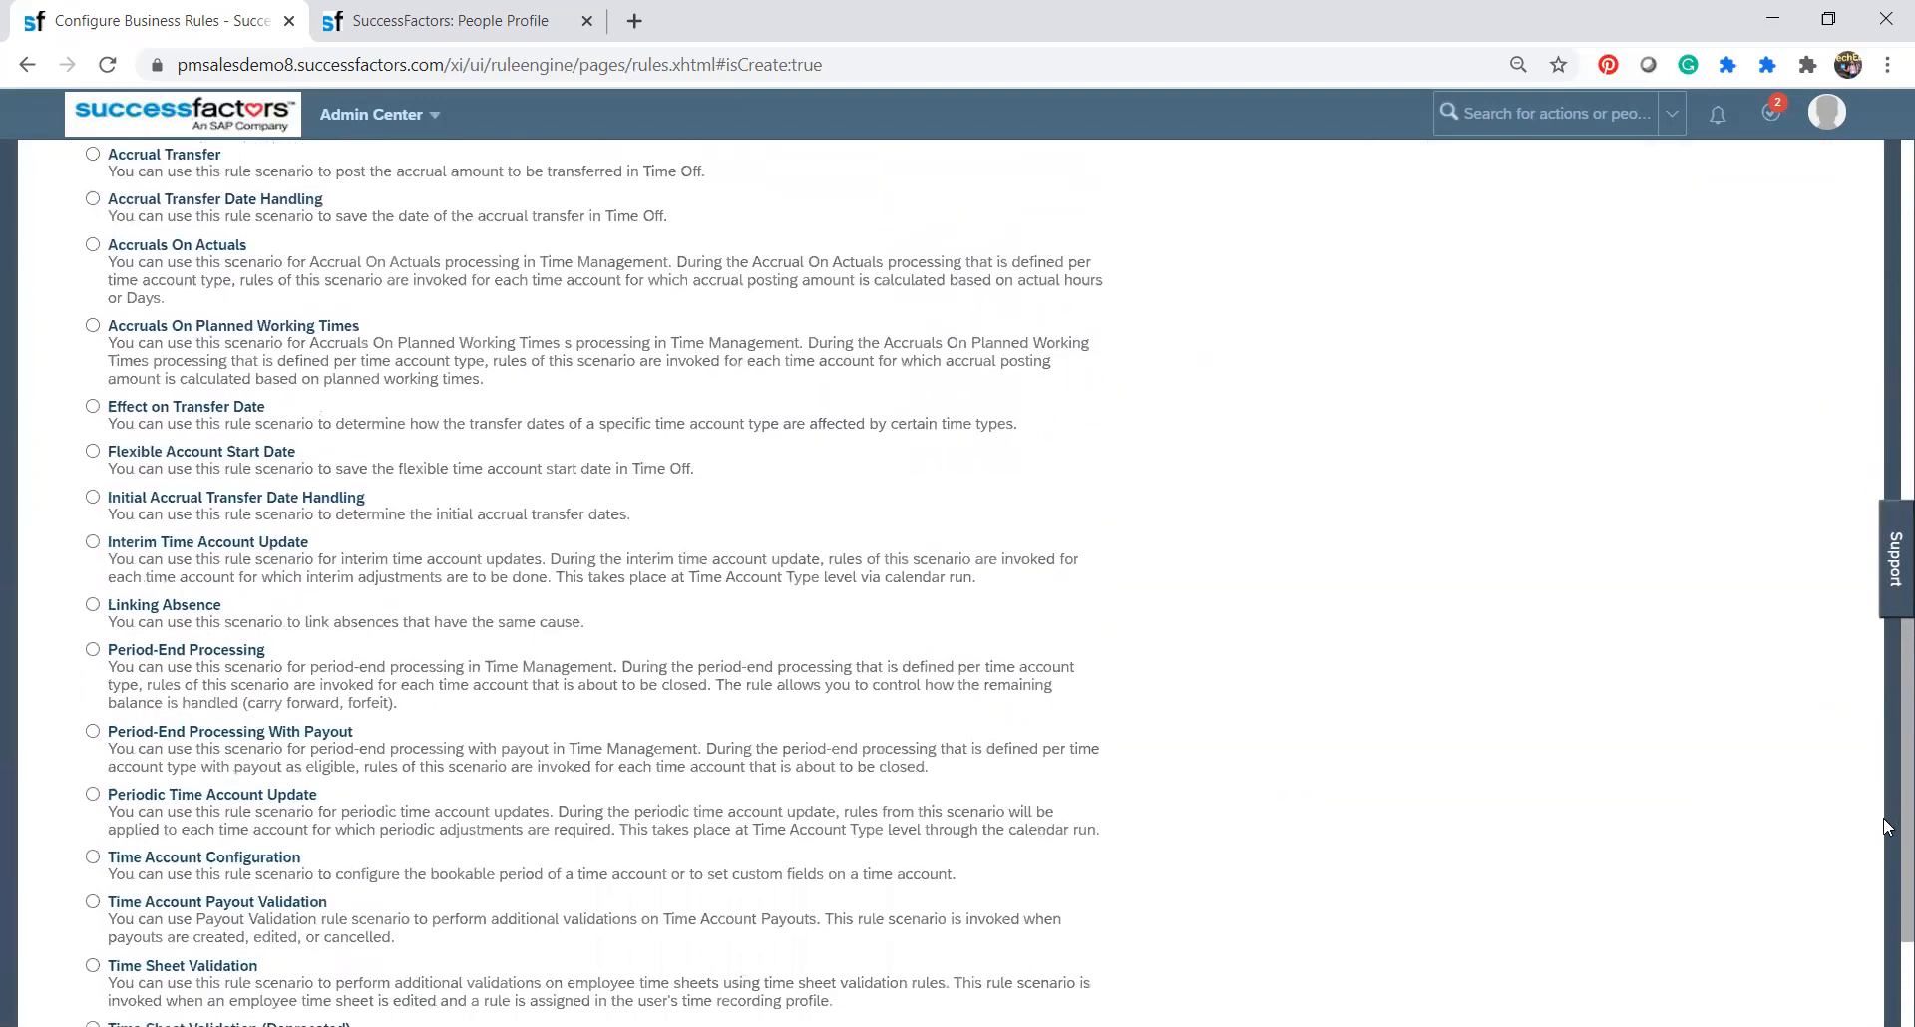
scroll(1889, 976, up, 13)
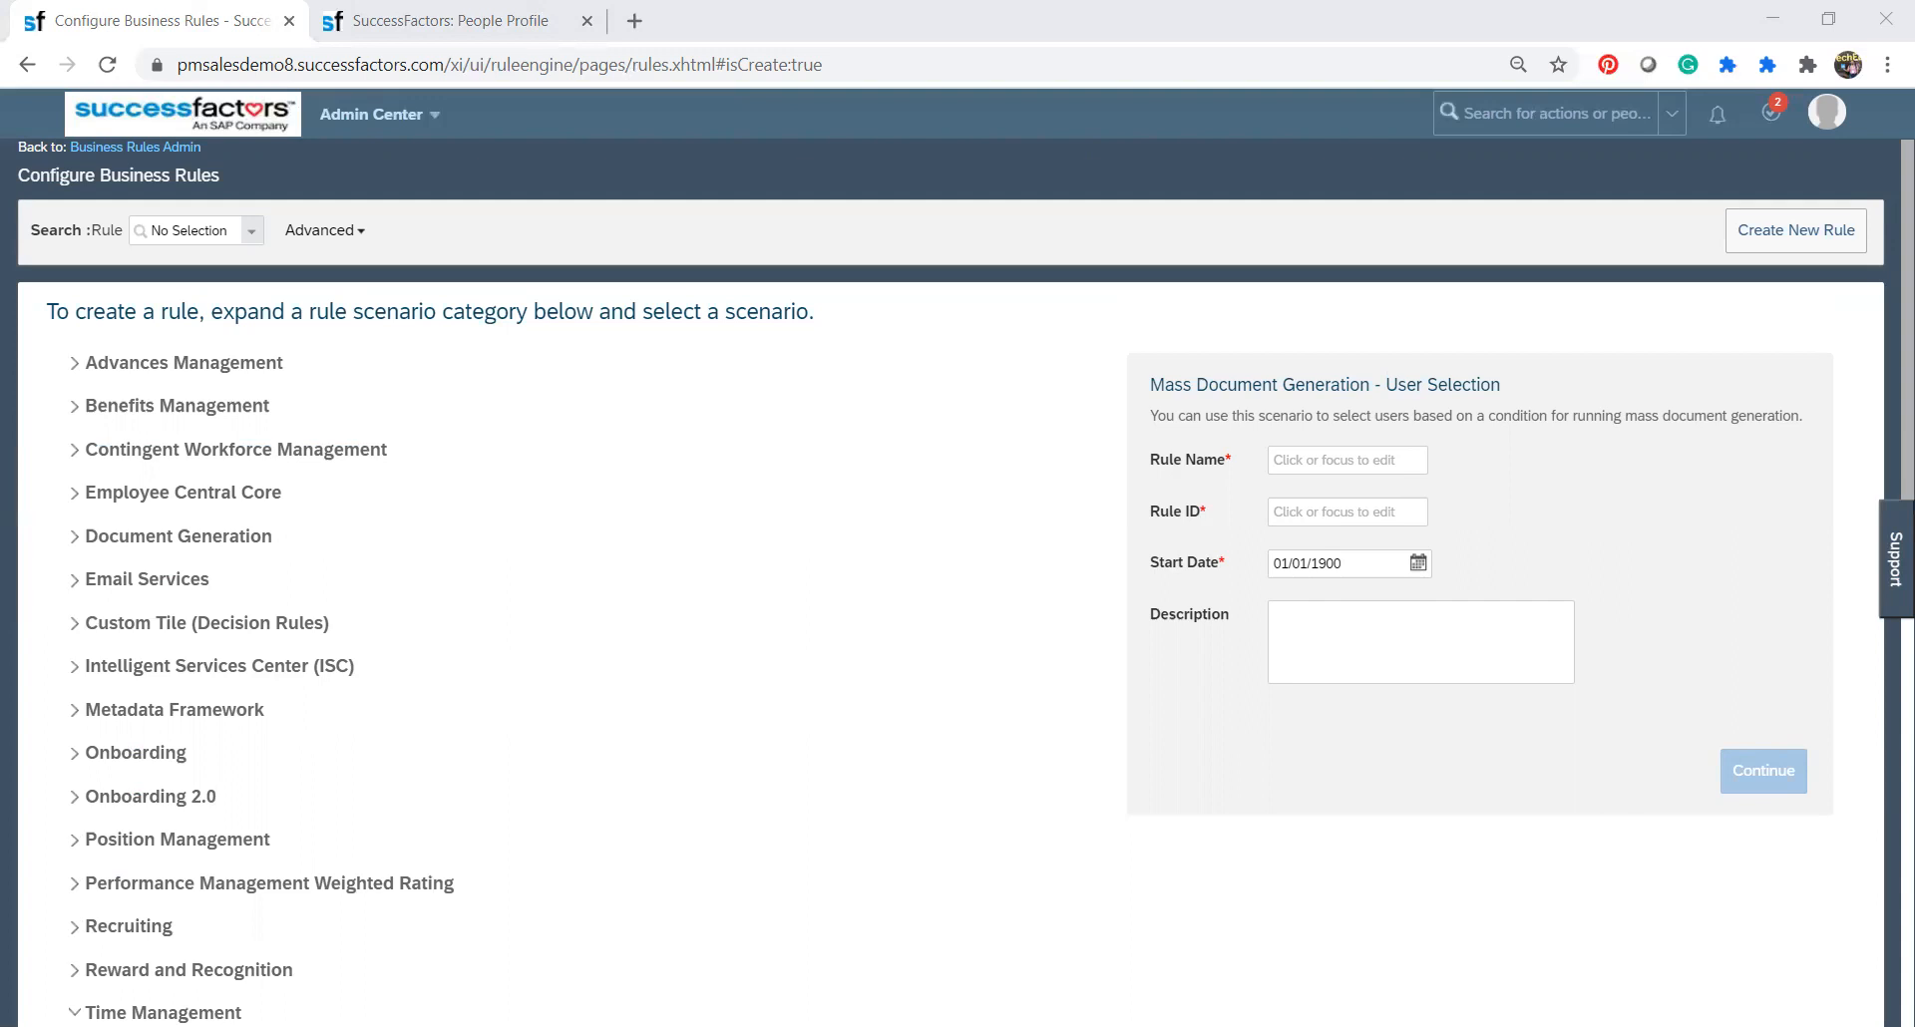
click(504, 328)
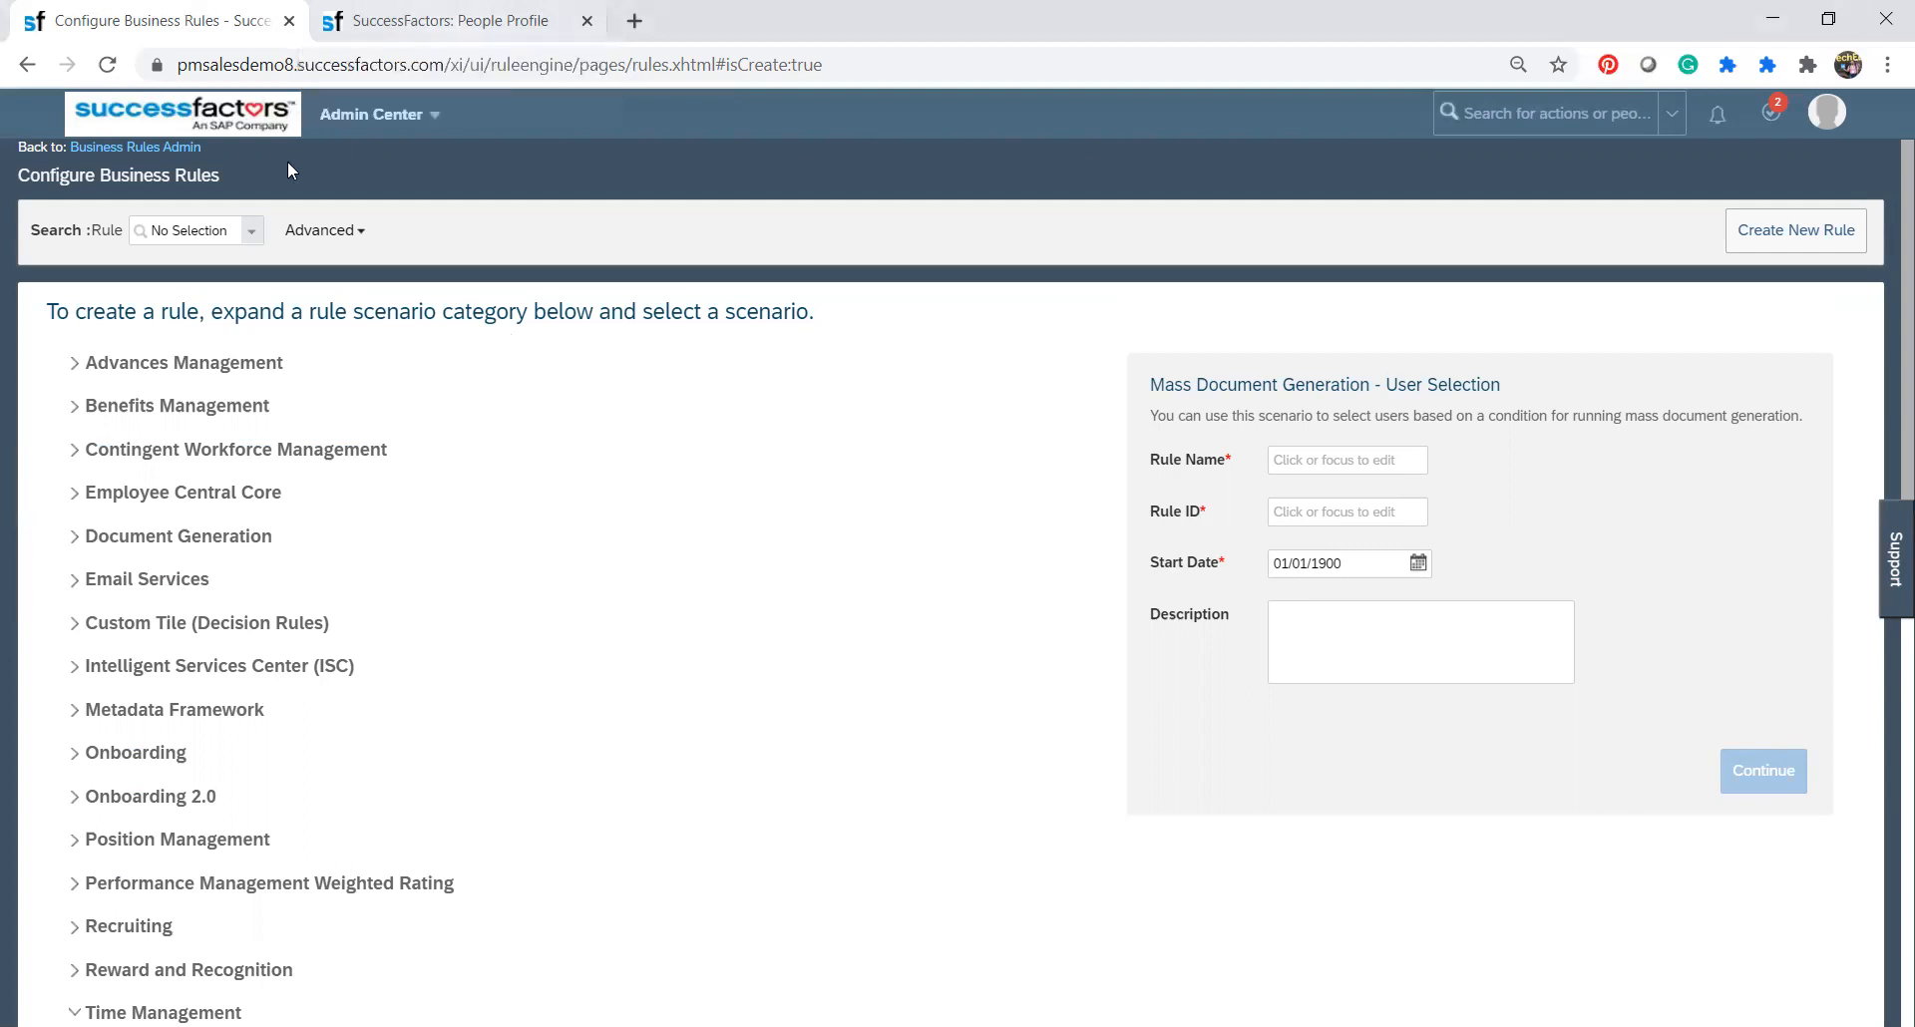
Return to Business Rules Admin without creating a rule, open the EC WF Address Changes rule and examine its If and Then conditions.
click(150, 160)
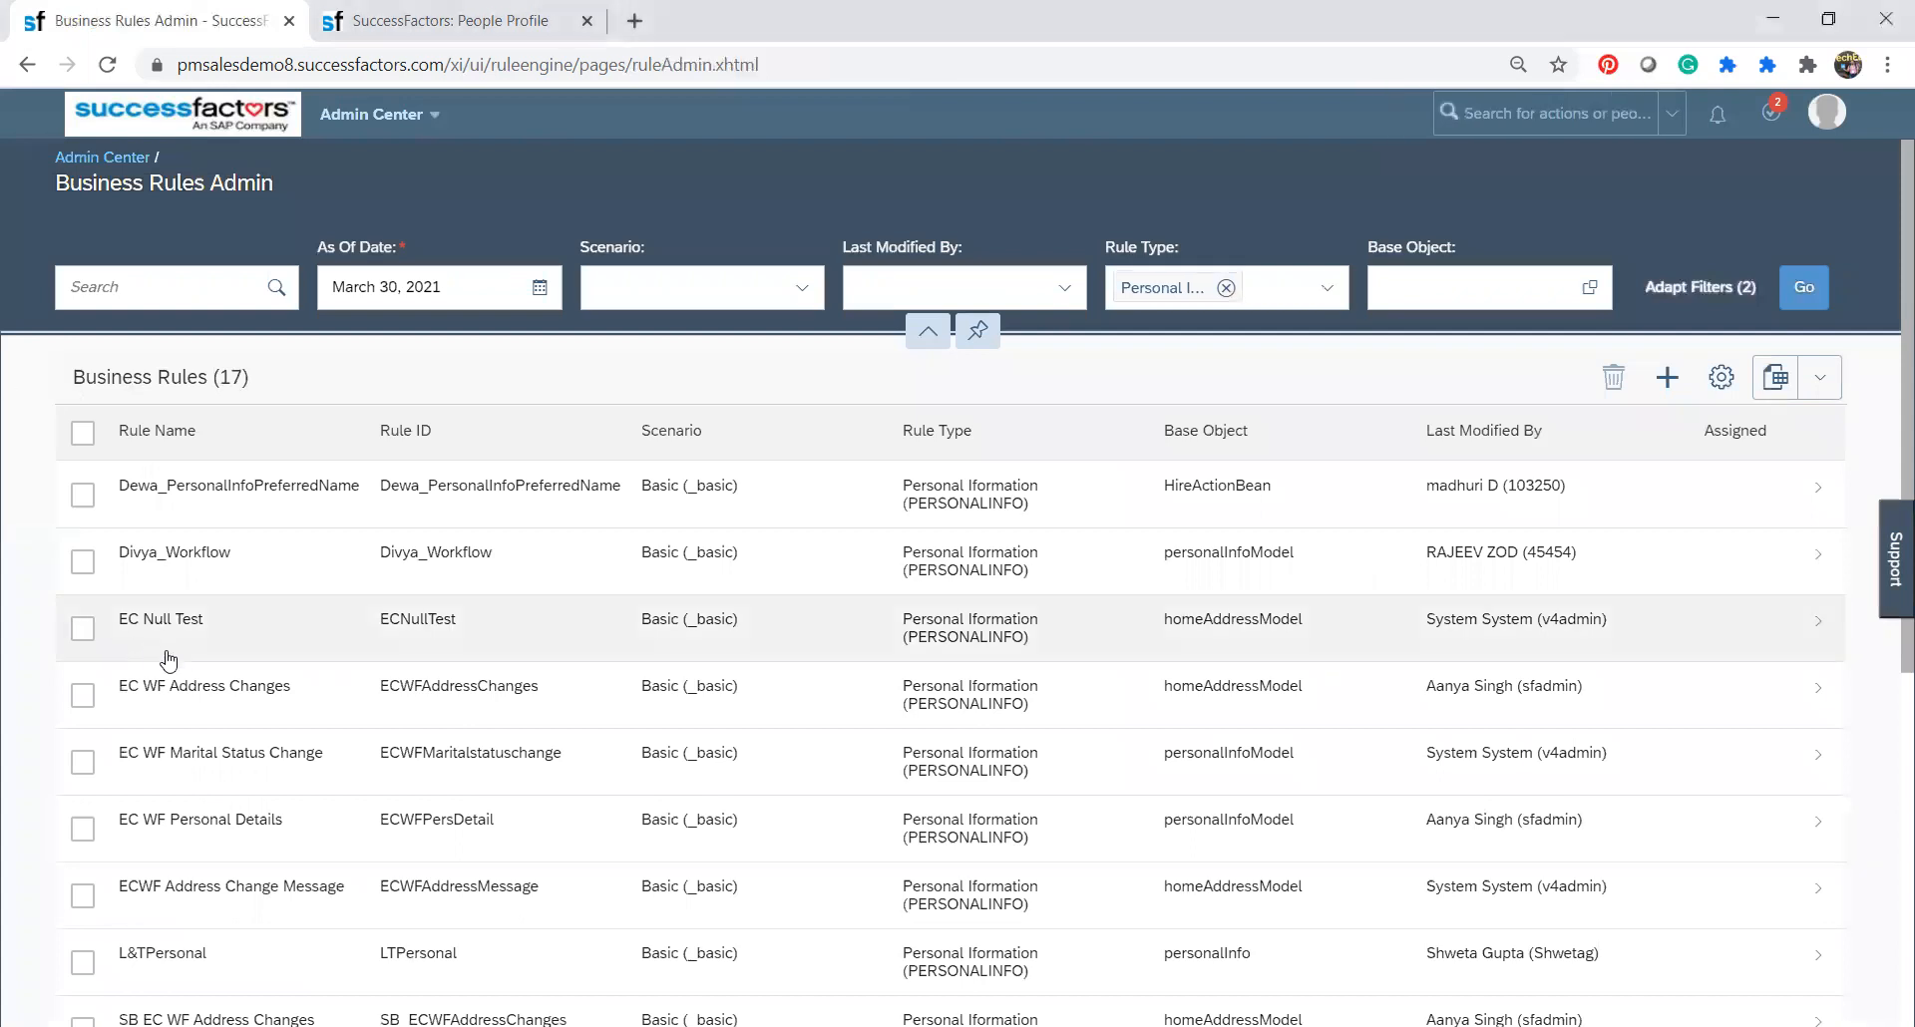
click(739, 711)
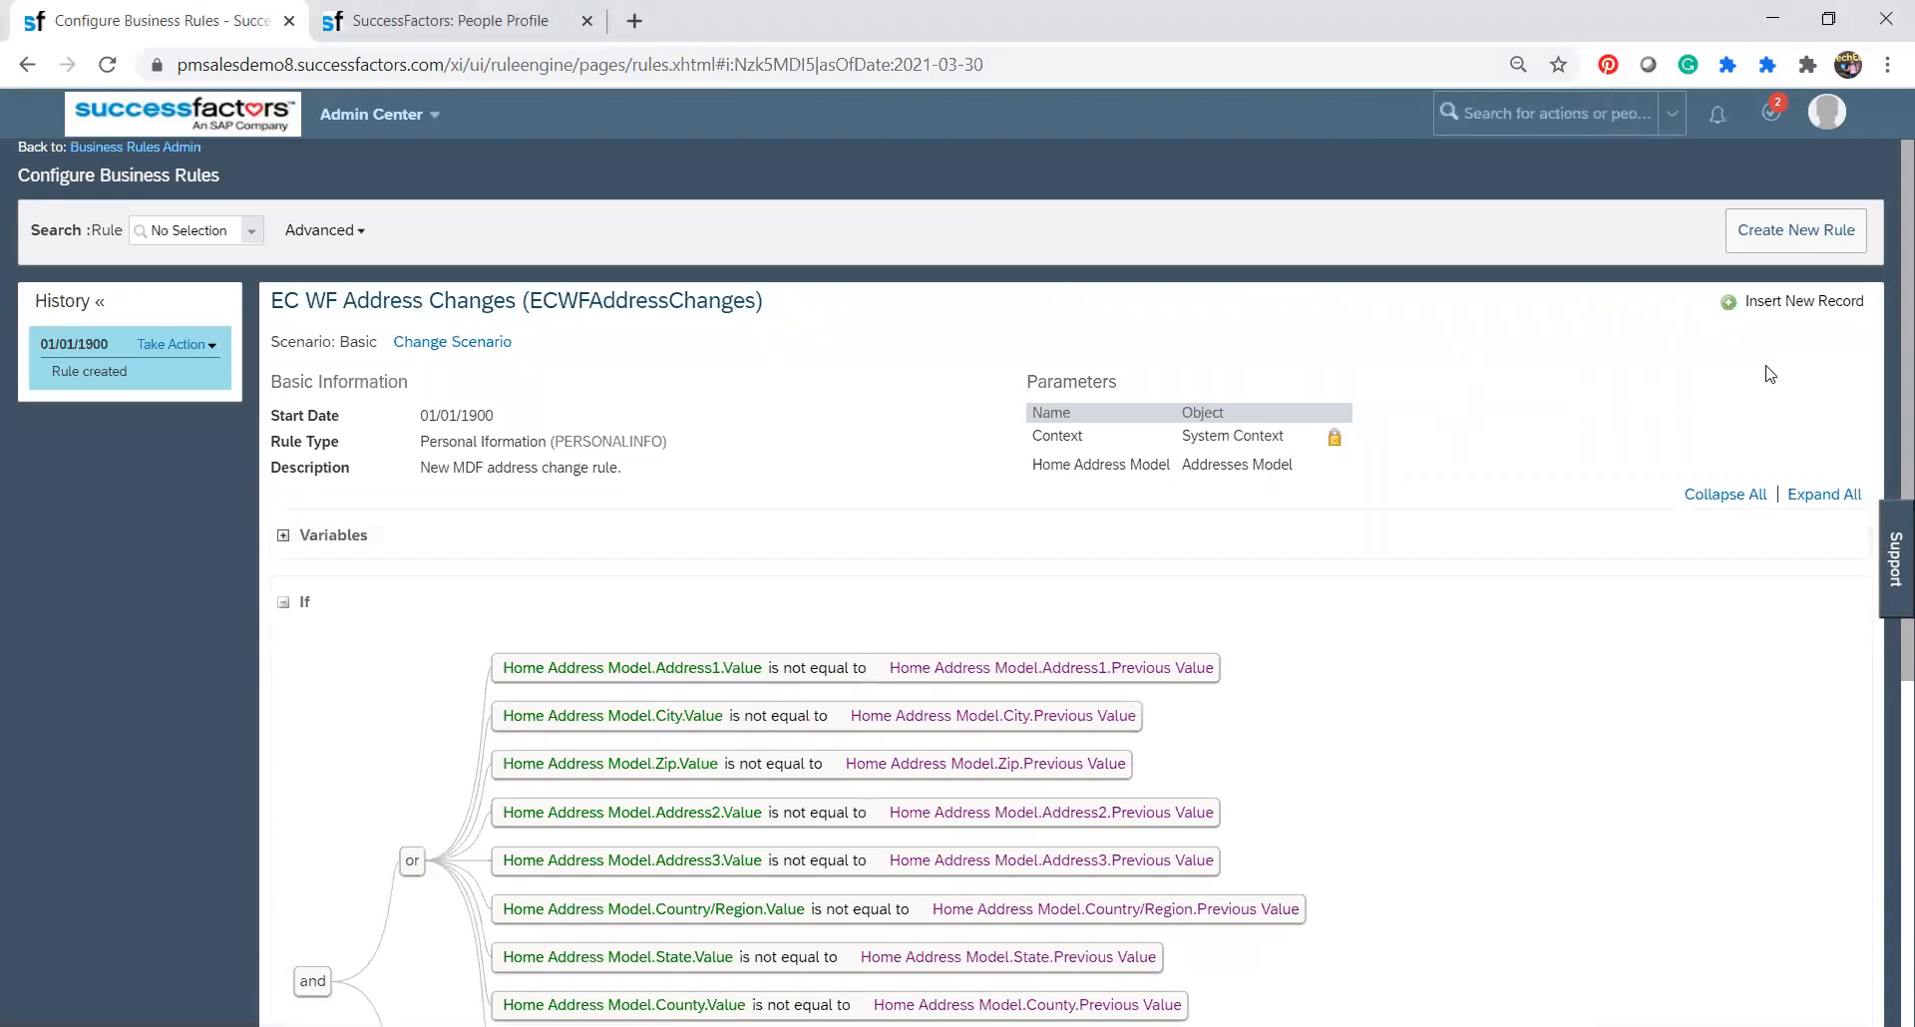
drag(1885, 363, 1885, 601)
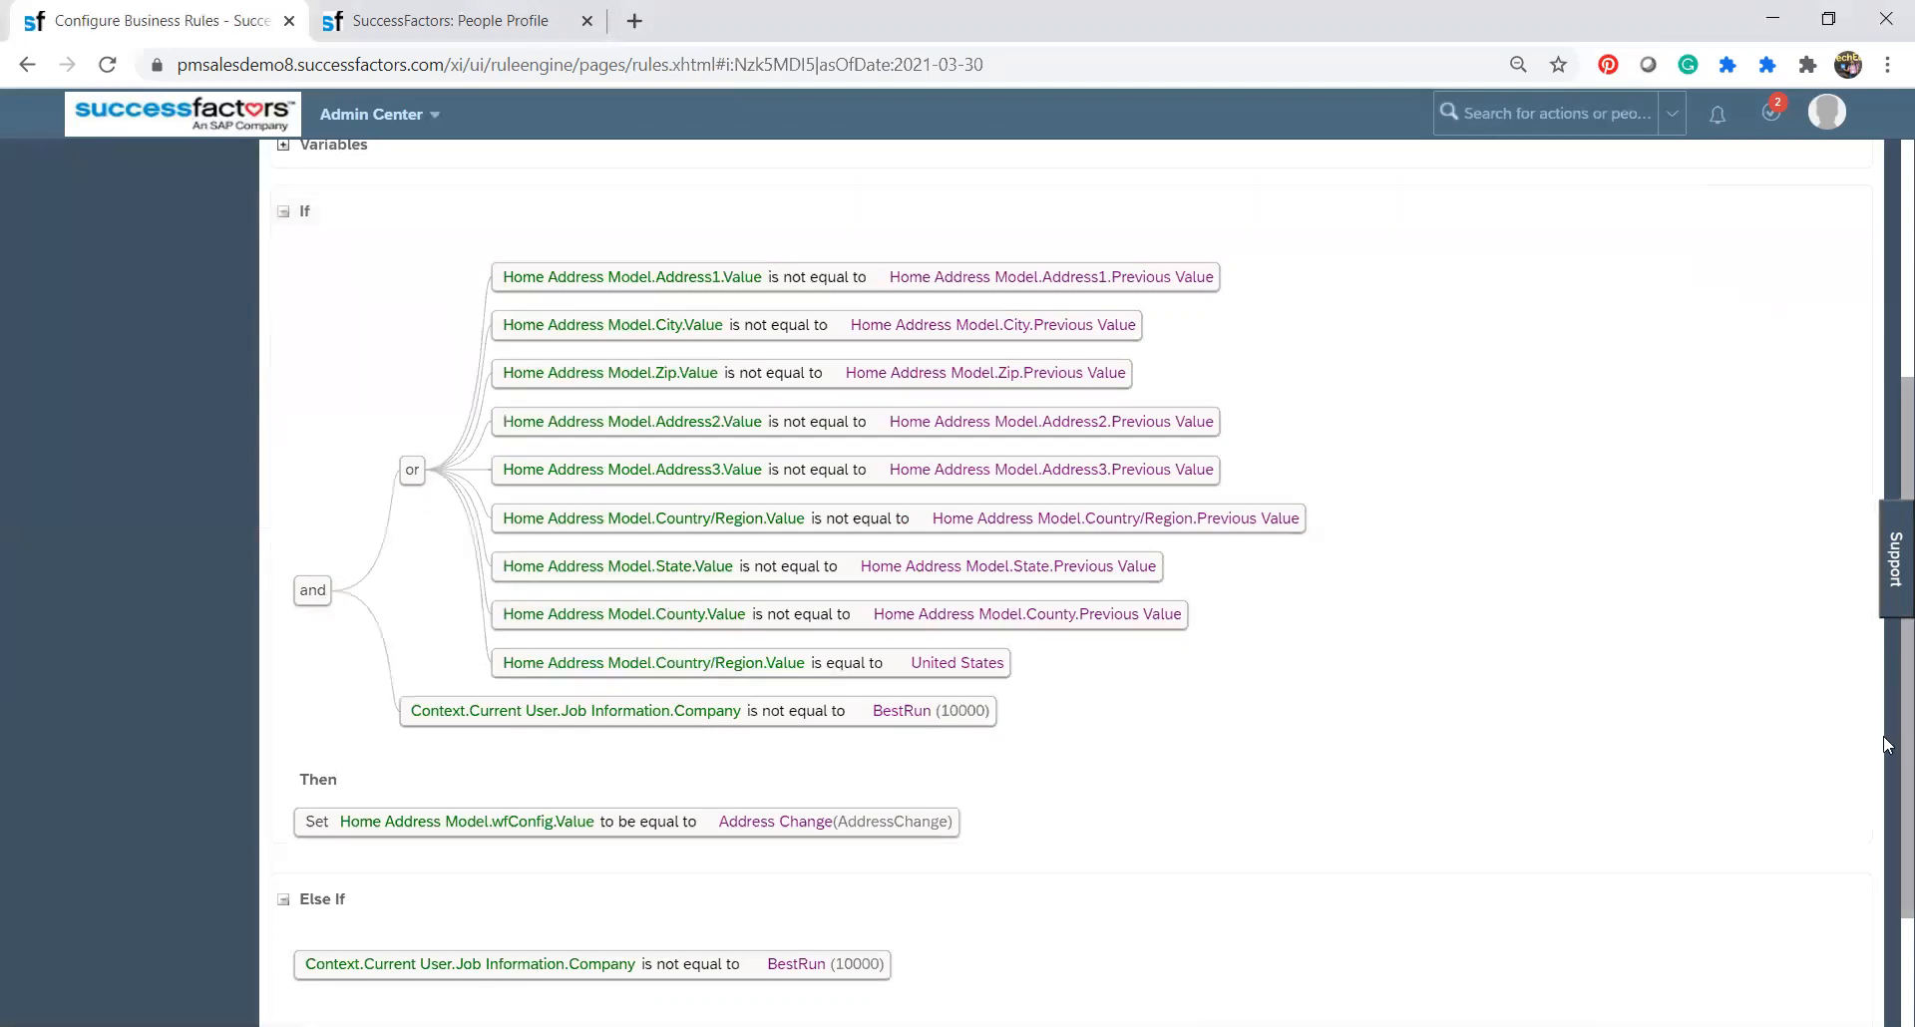
Read through the EC WF Address Changes rule from its Else If branch back up to its parameters and basic information.
scroll(1885, 748, down, 2)
scroll(1885, 808, down, 2)
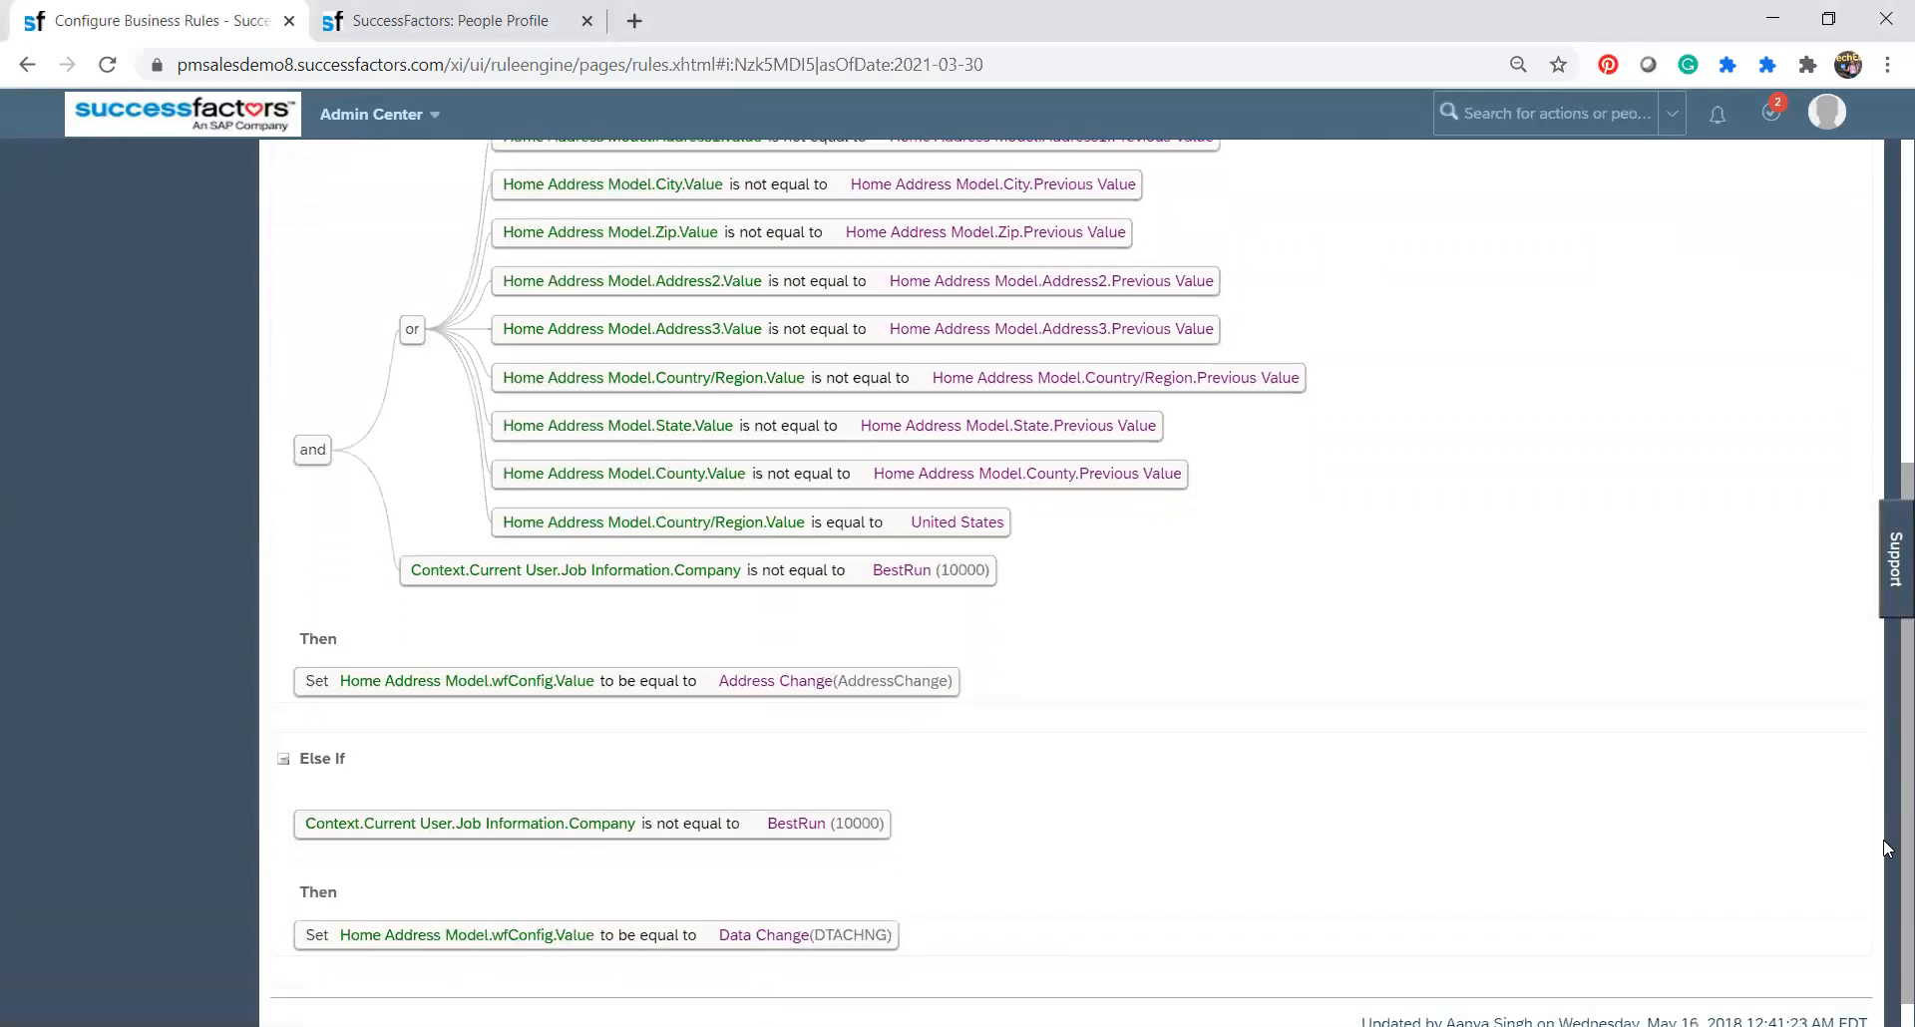
scroll(1885, 868, up, 3)
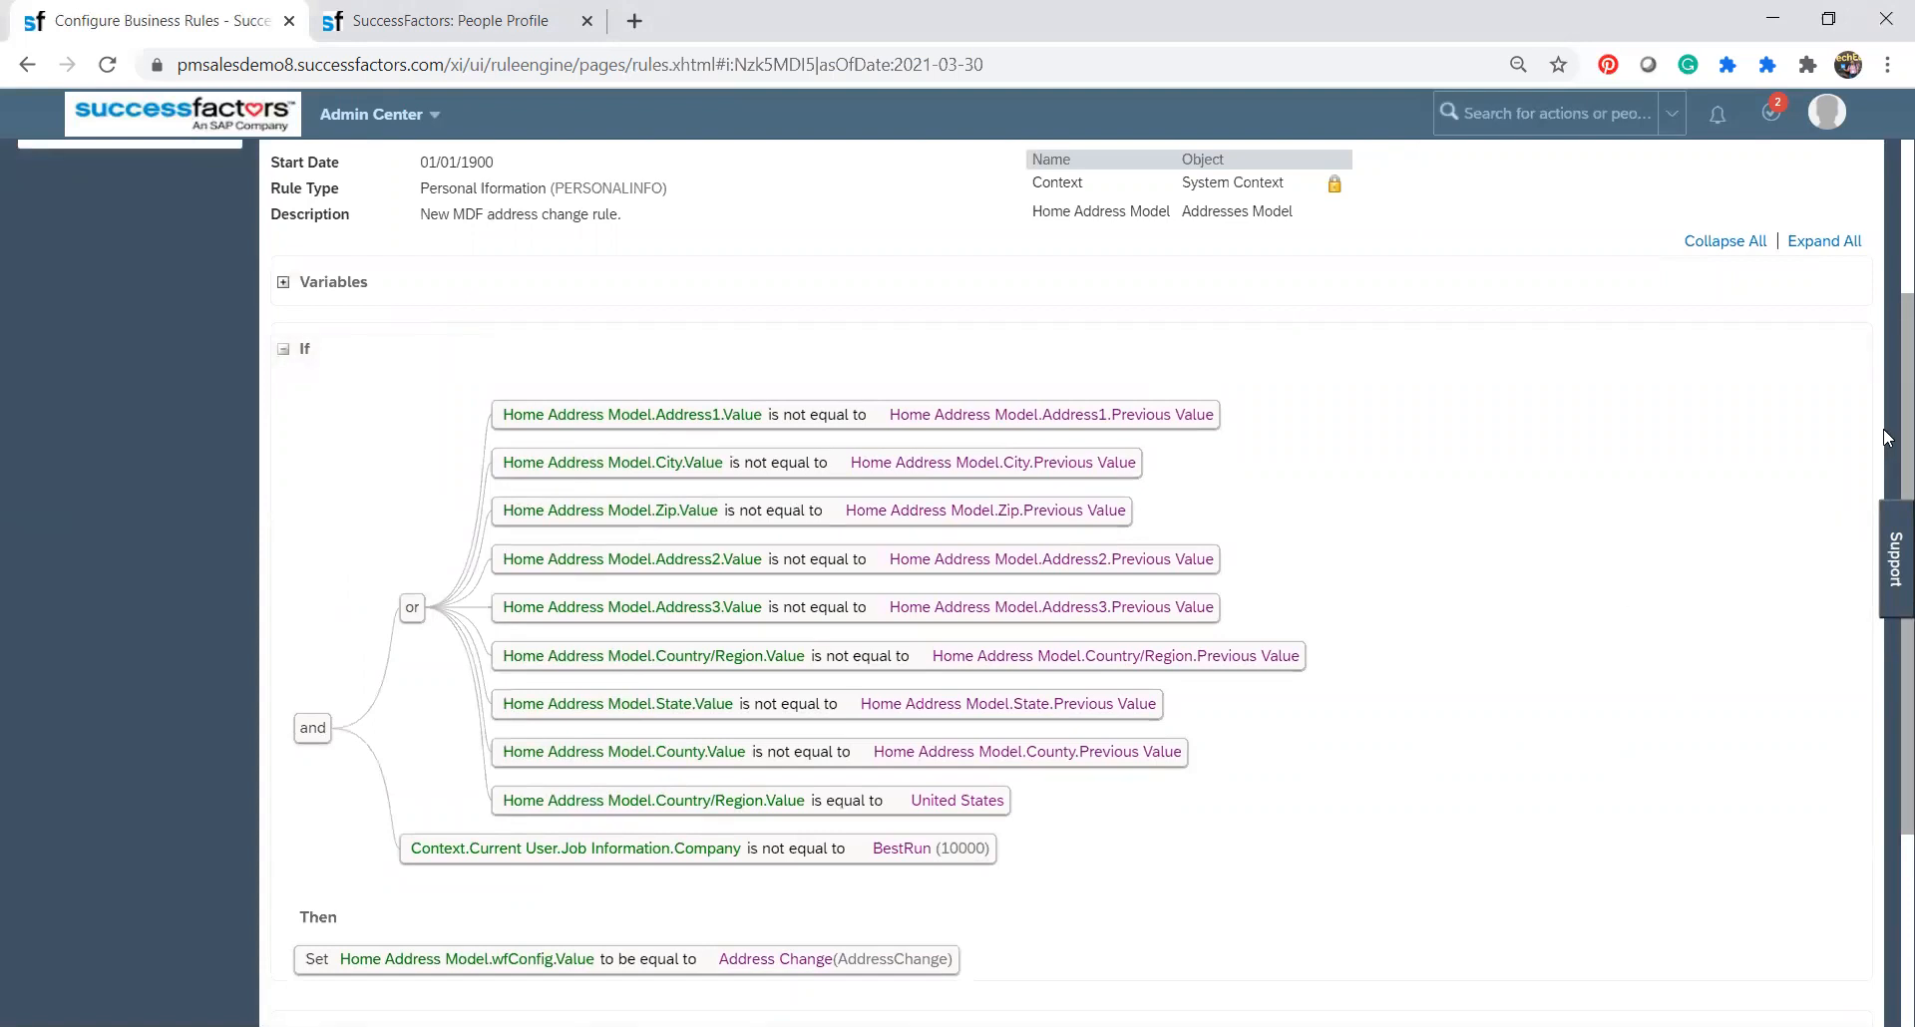
scroll(1885, 437, up, 1)
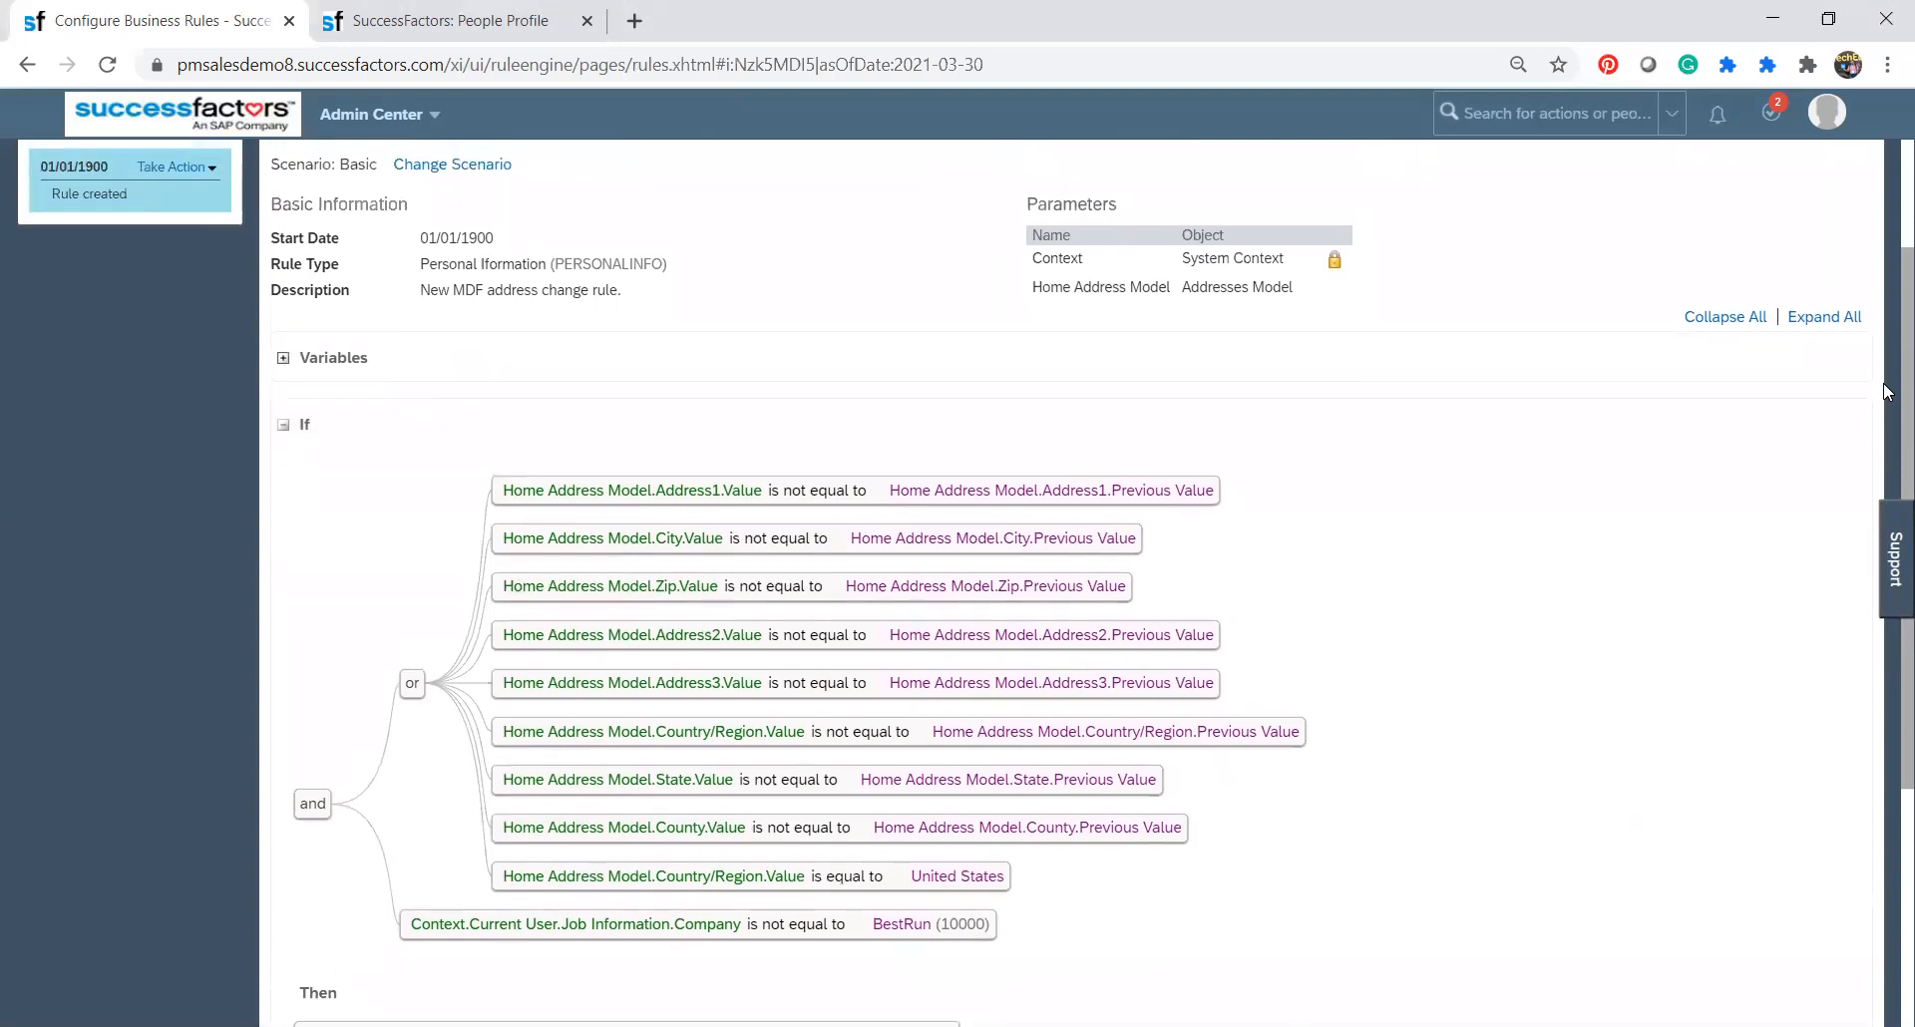
scroll(1886, 392, down, 1)
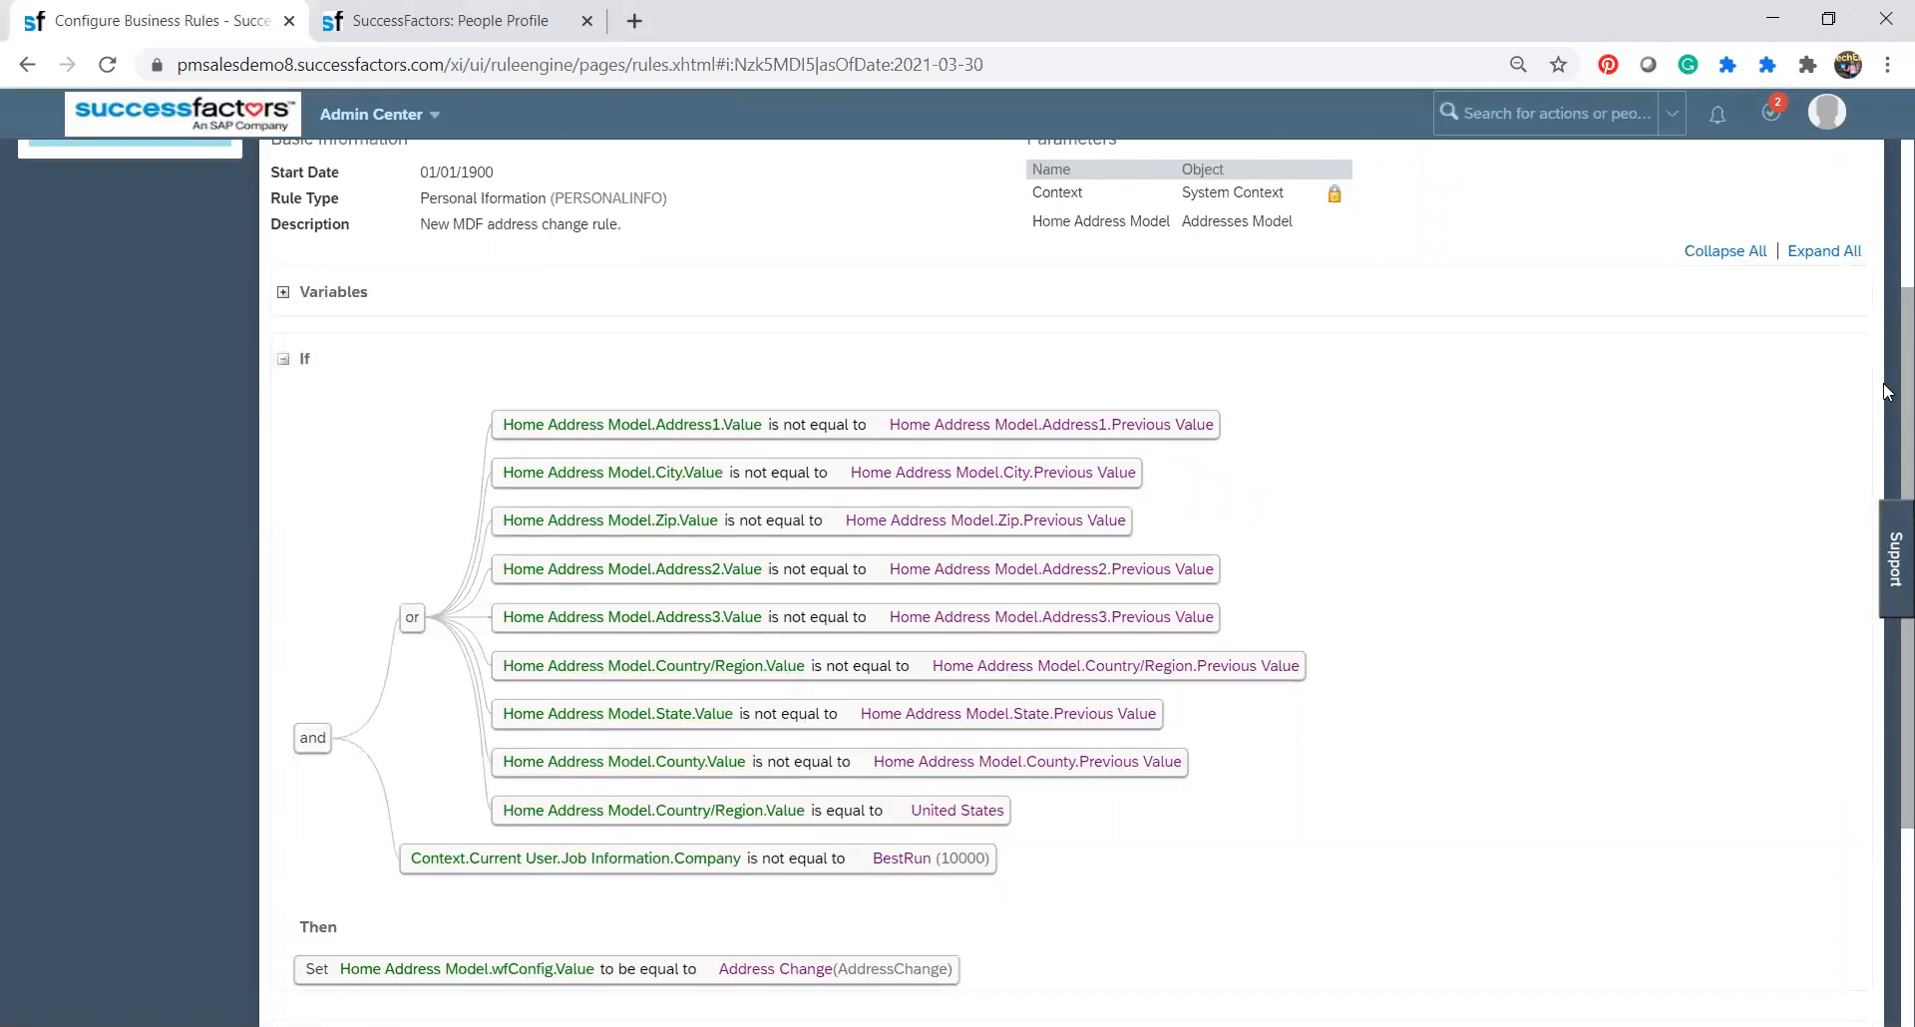
scroll(1886, 392, up, 2)
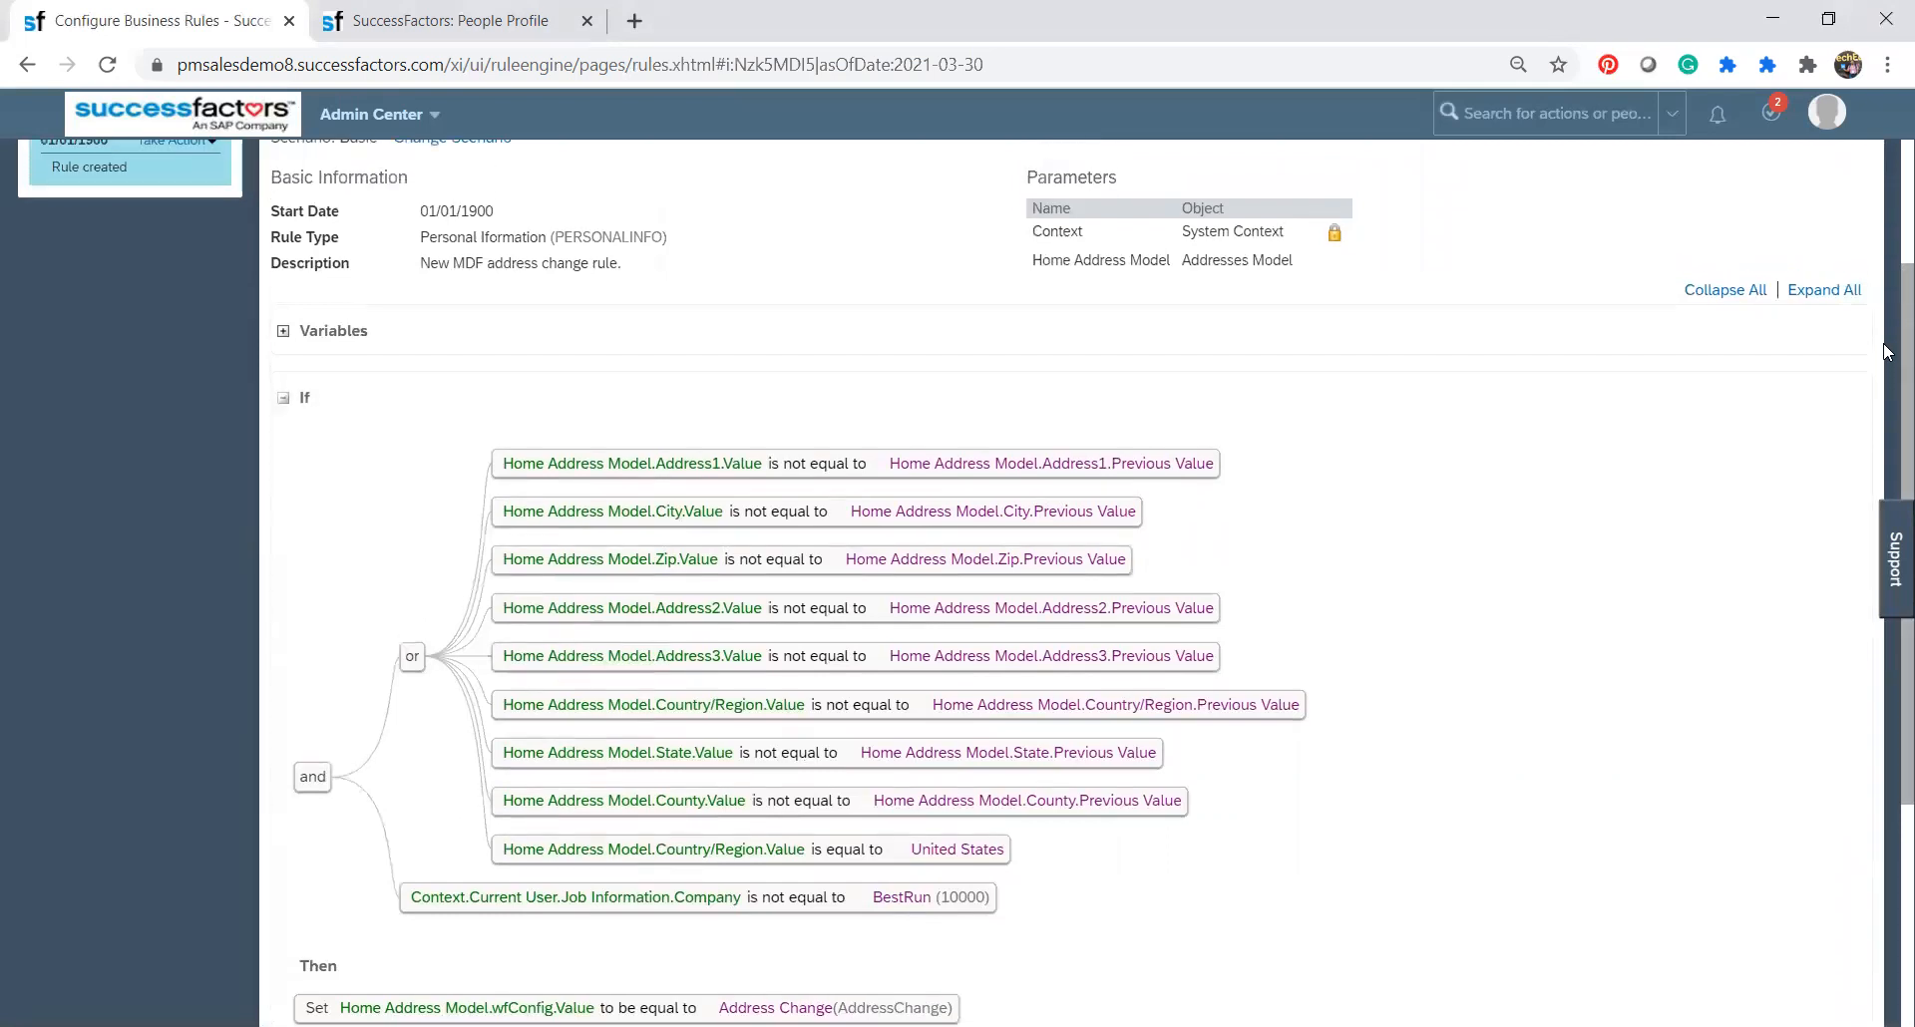
scroll(1886, 284, up, 1)
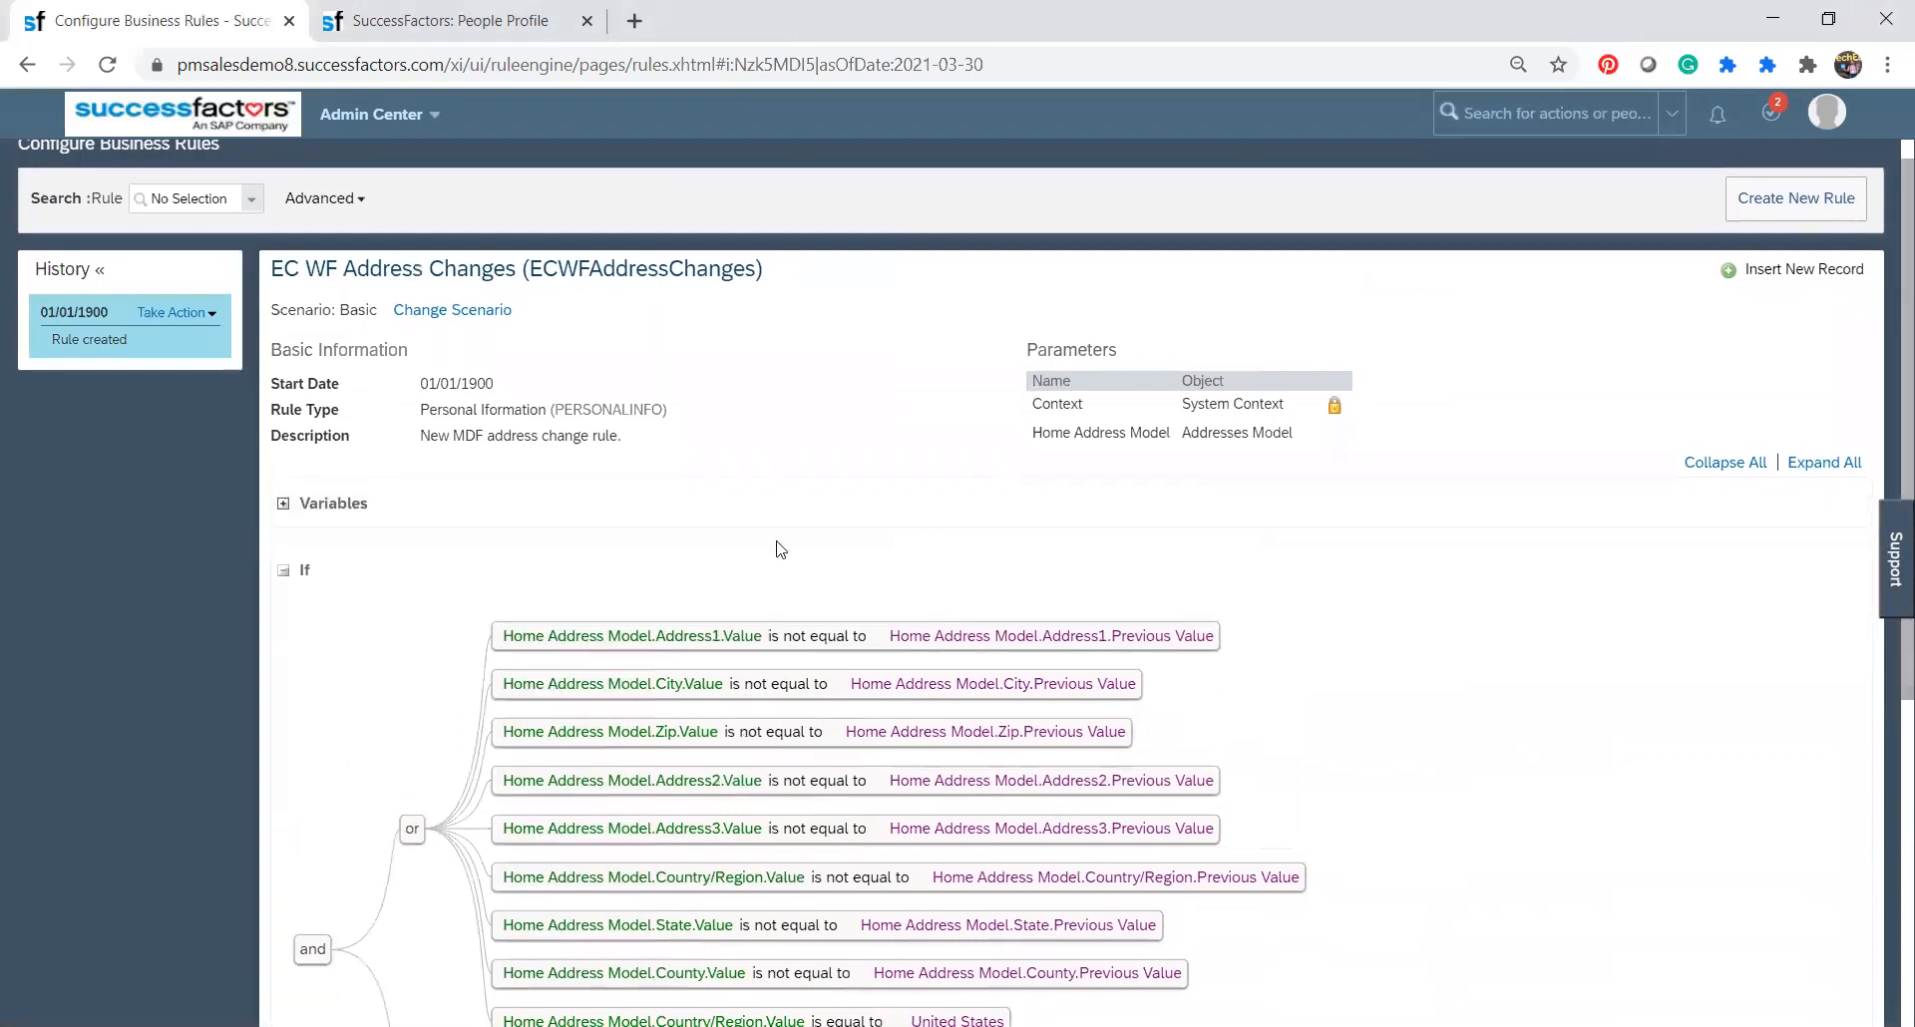
Open the EC WF Address Changes rule for correction and delete the Zip condition from the OR group.
click(189, 314)
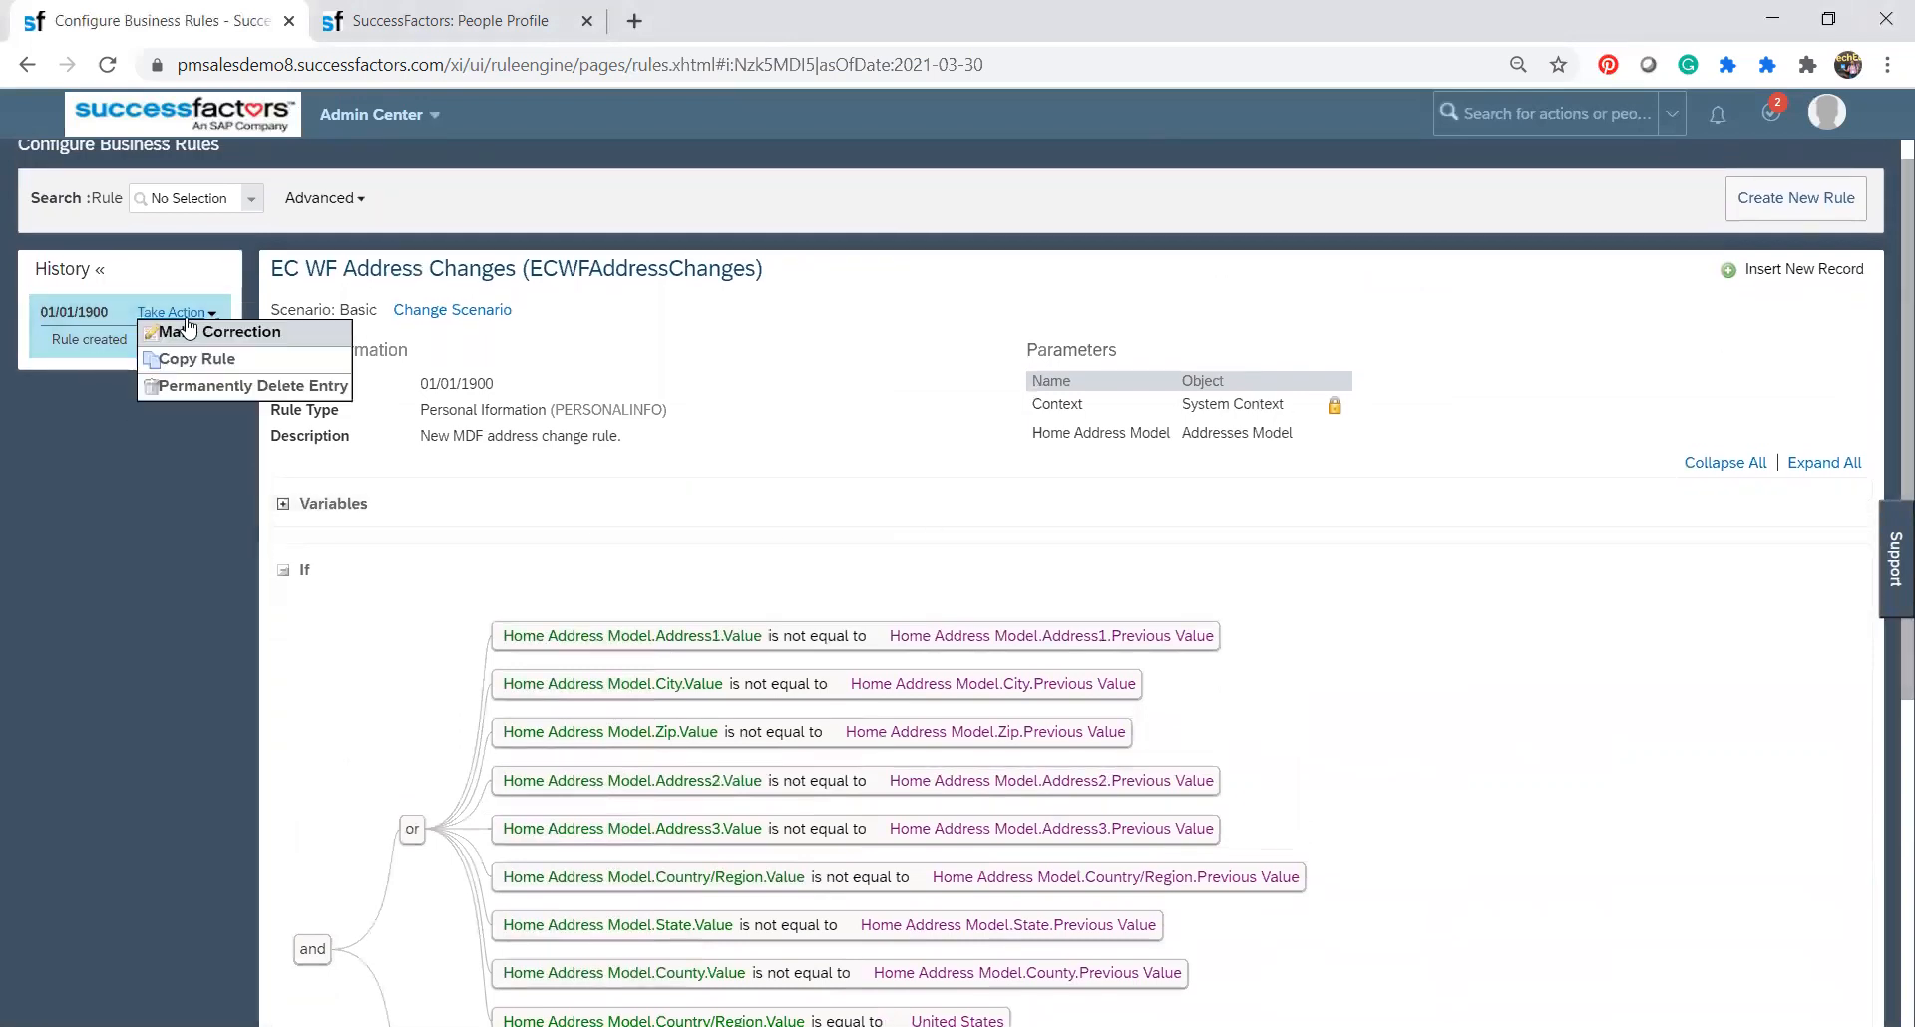
click(203, 335)
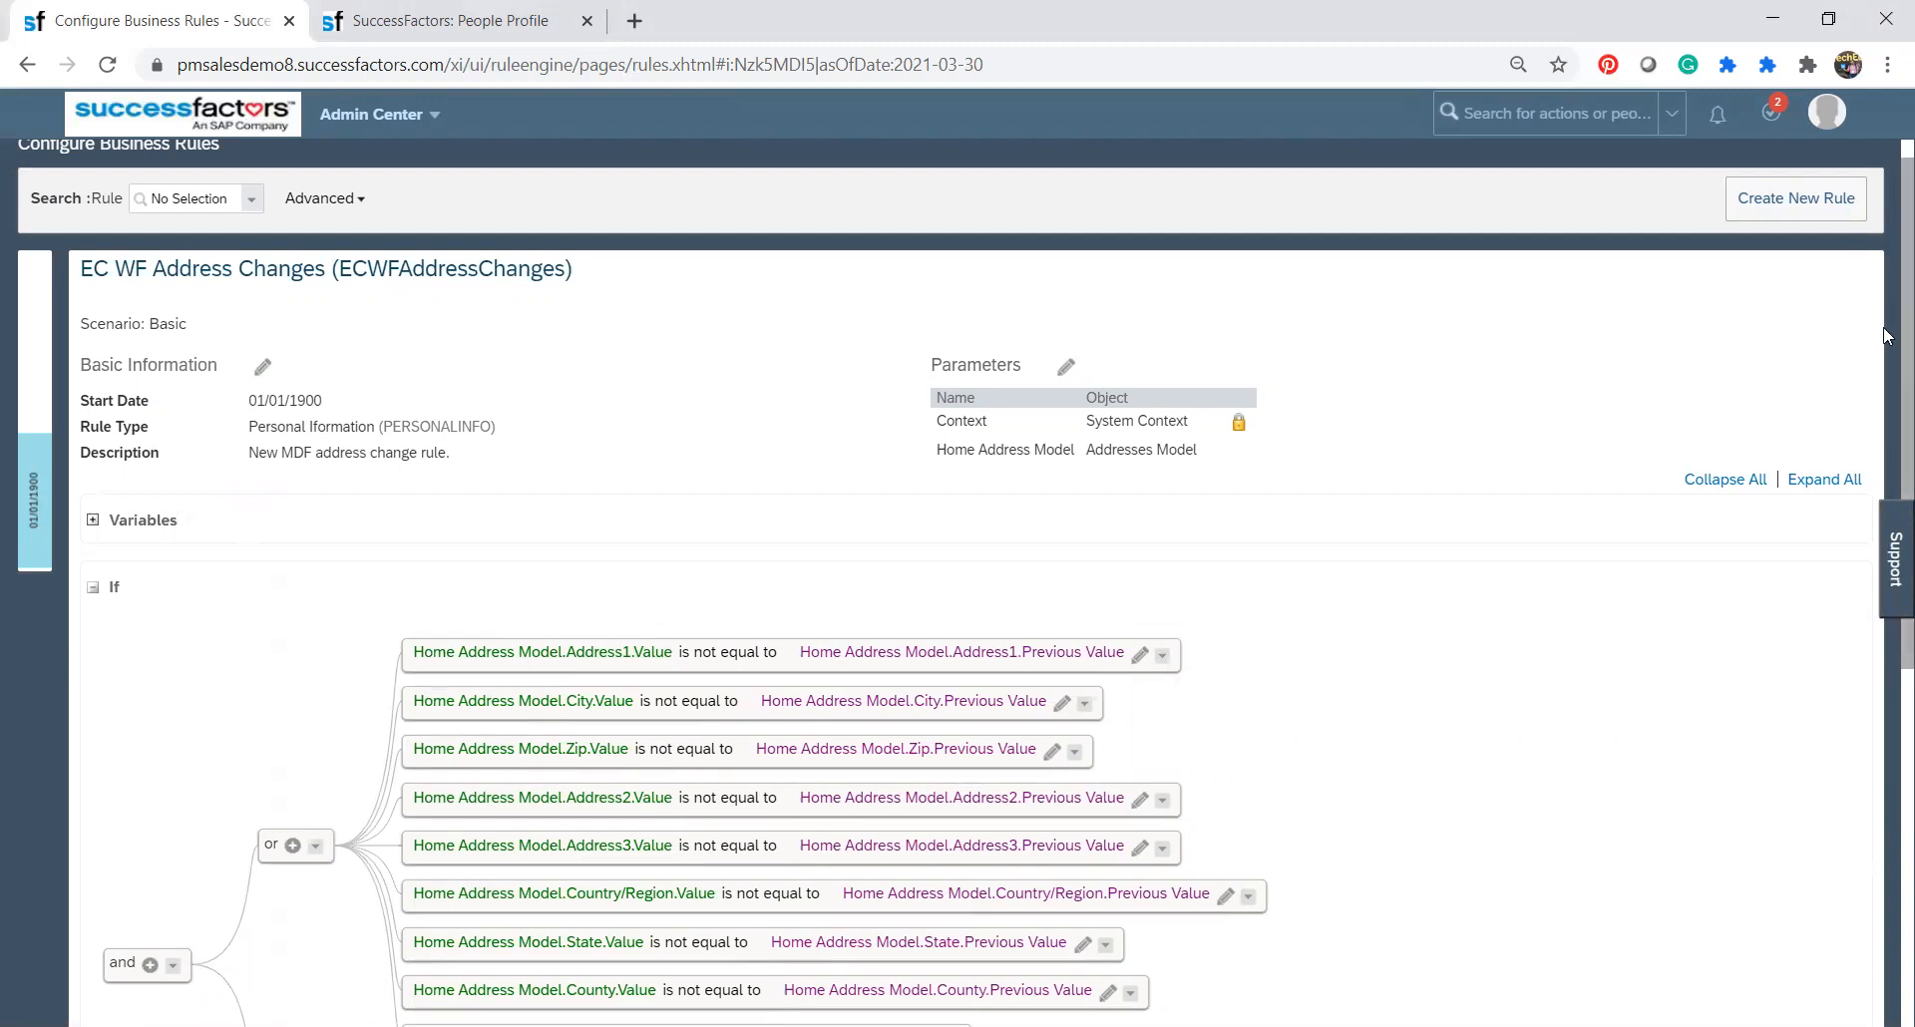
scroll(1886, 335, down, 2)
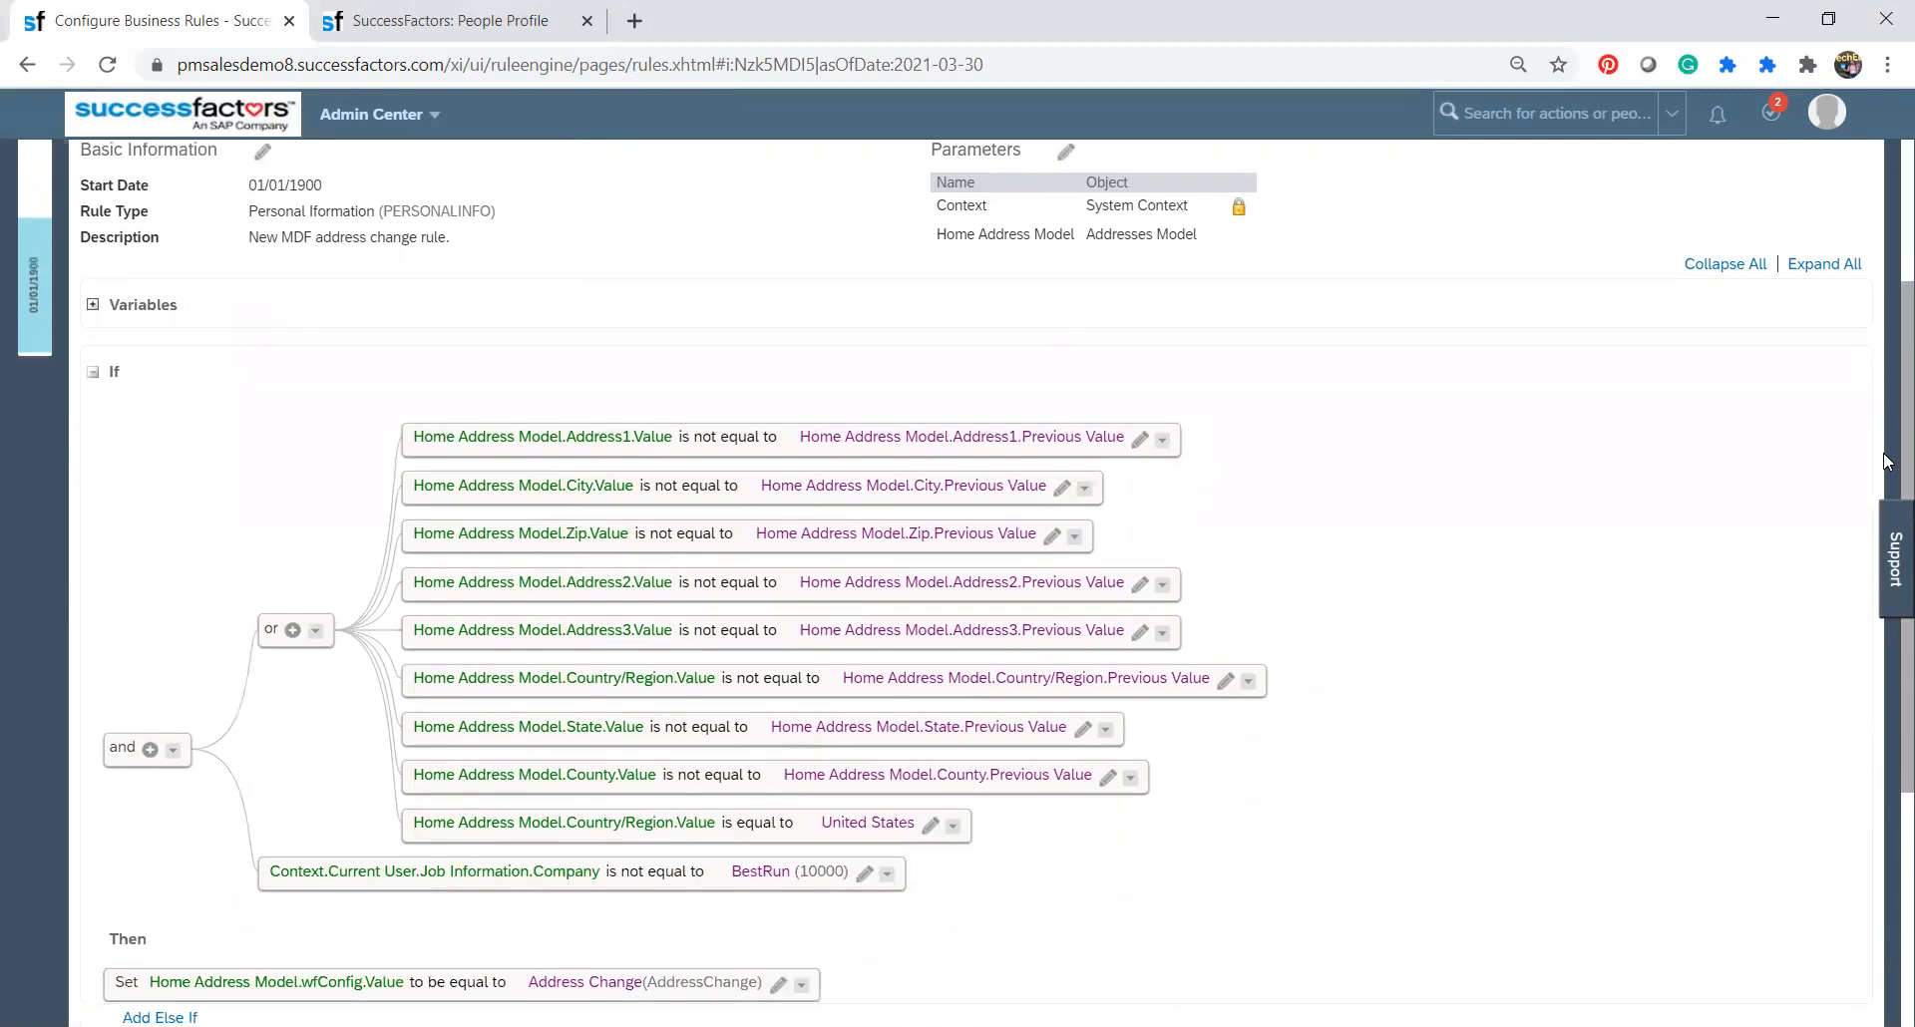
click(1075, 539)
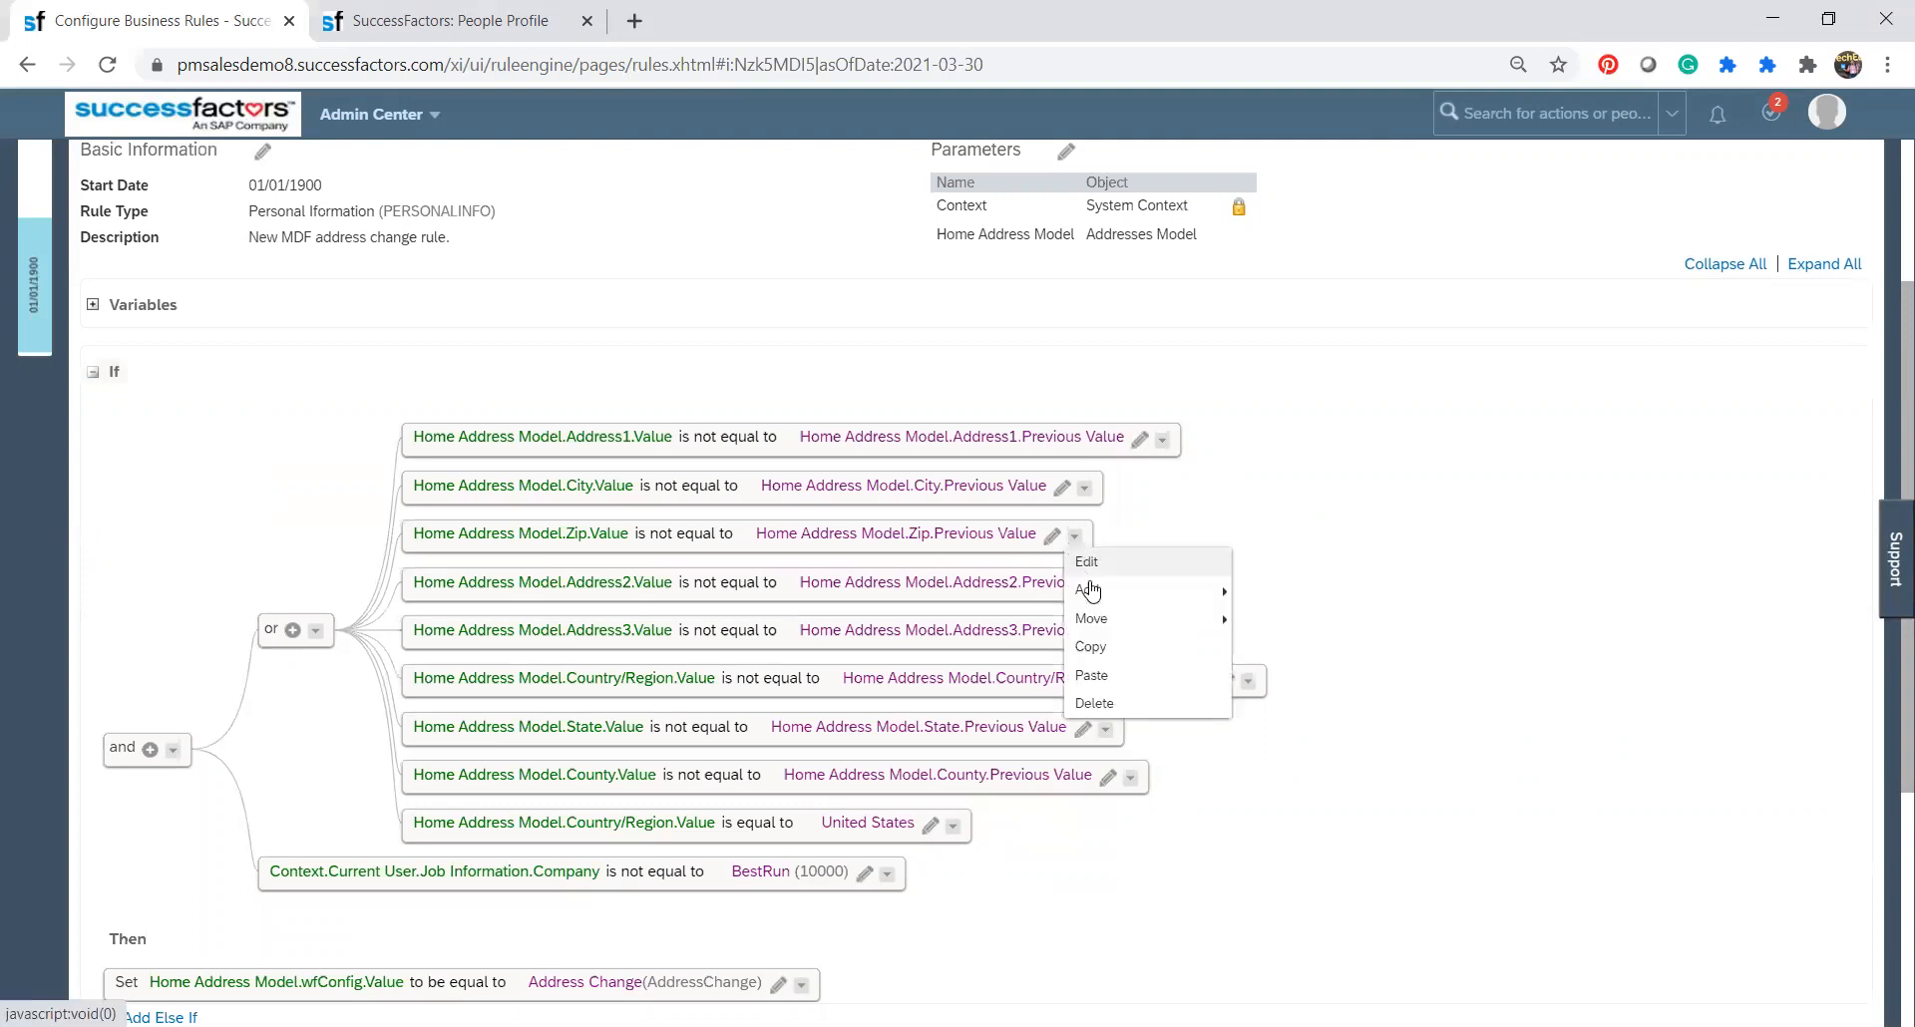
mouse_move(1093, 619)
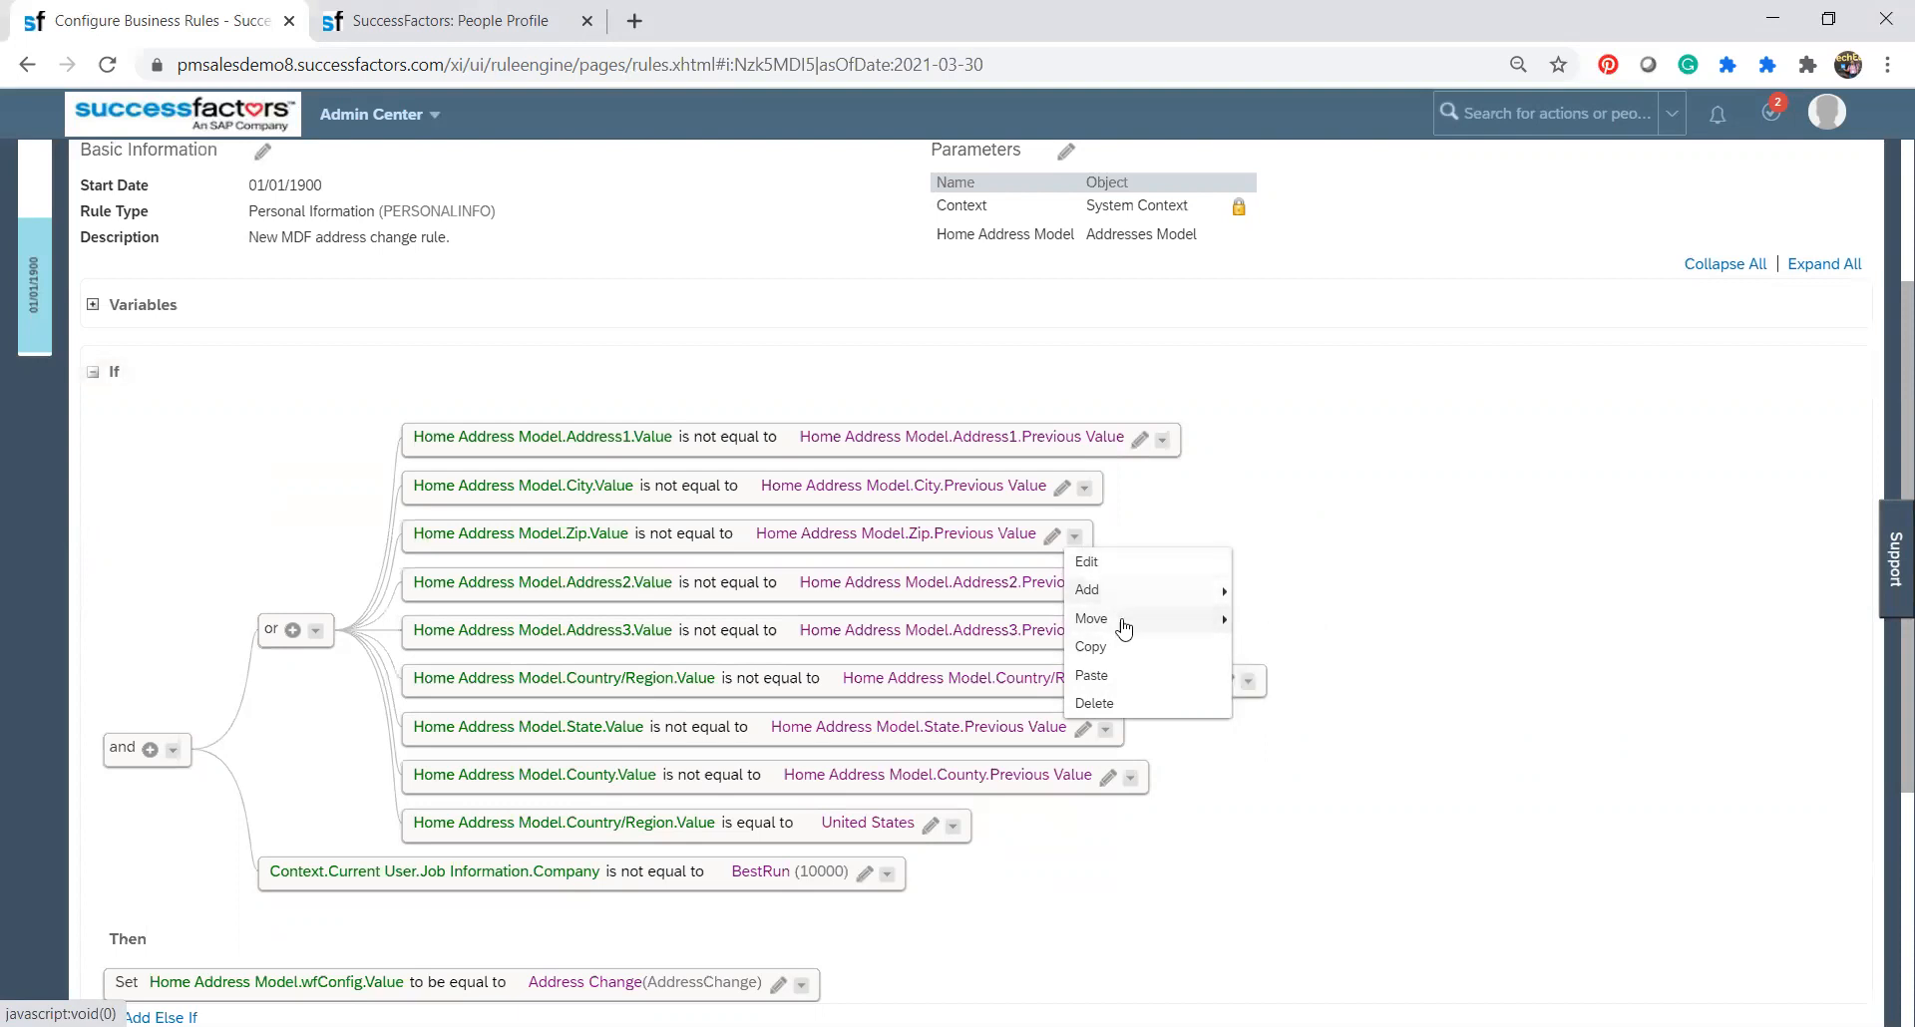
click(1095, 704)
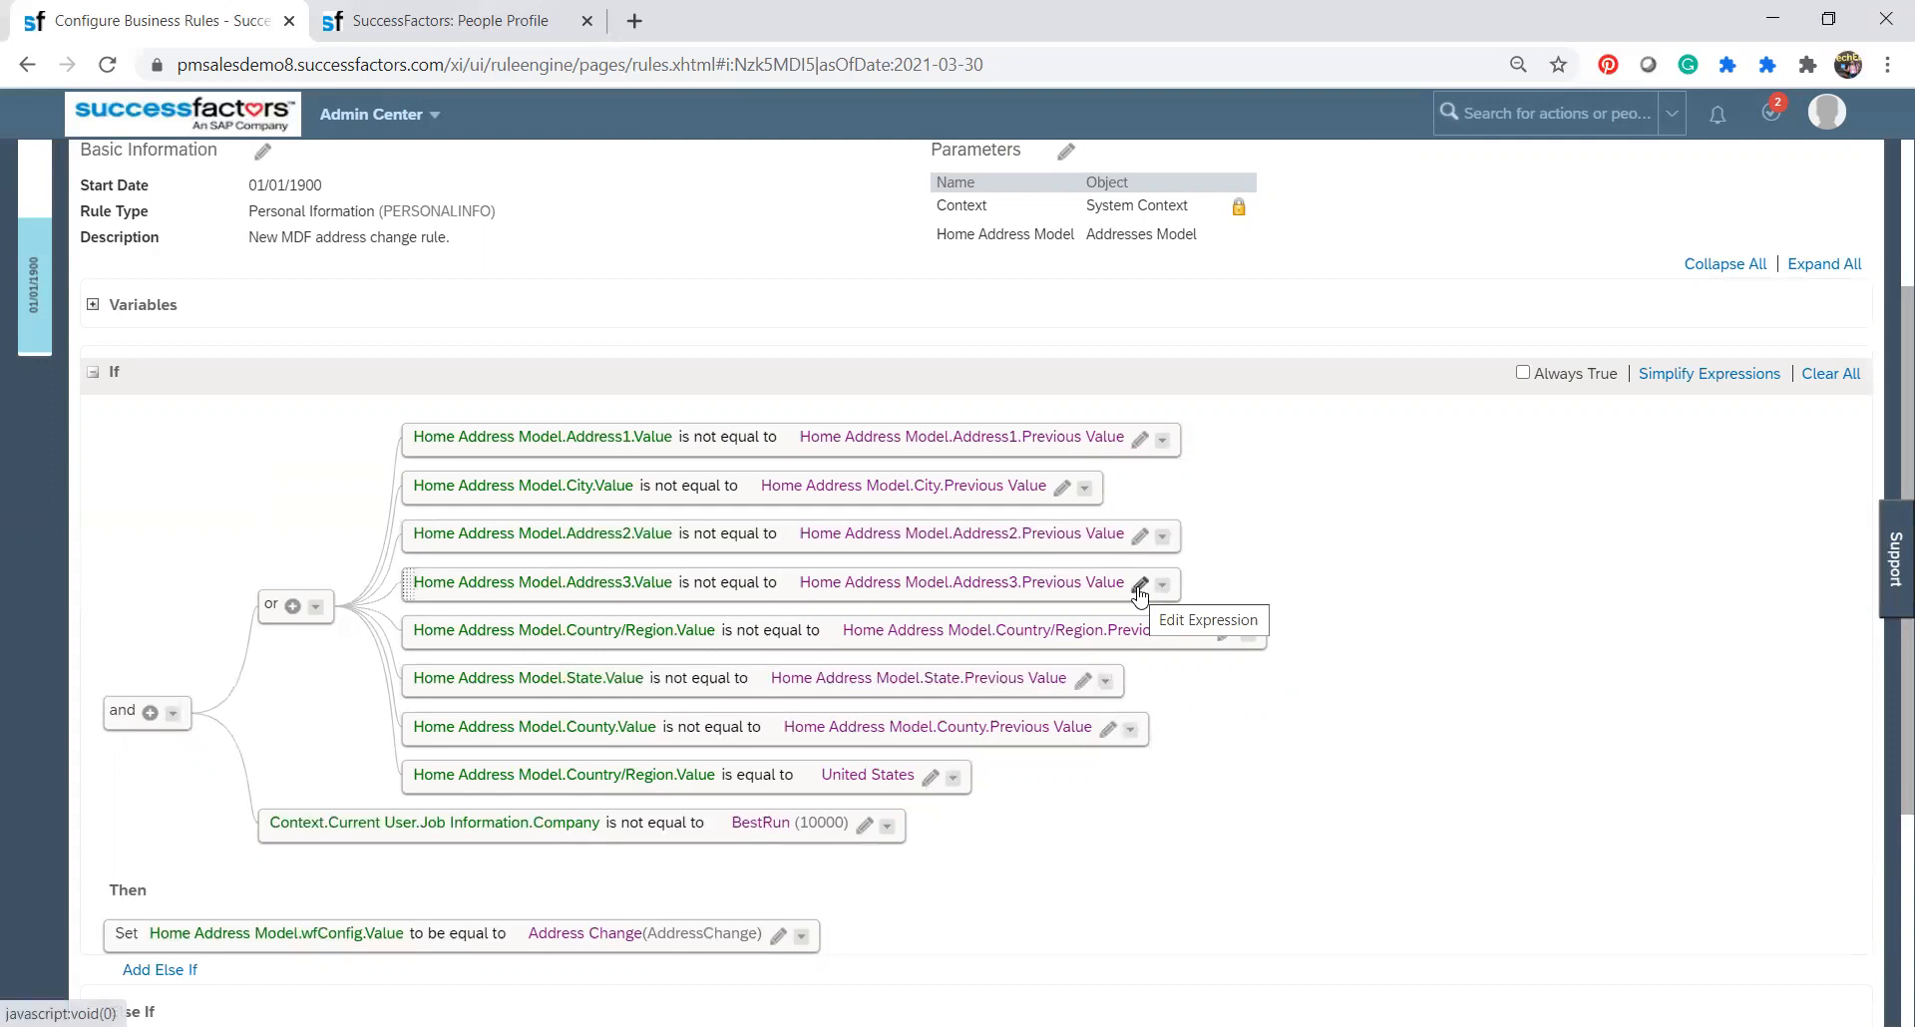
Leave the rule's correction mode without saving, discarding the deletion of the Zip condition.
scroll(1888, 480, down, 1)
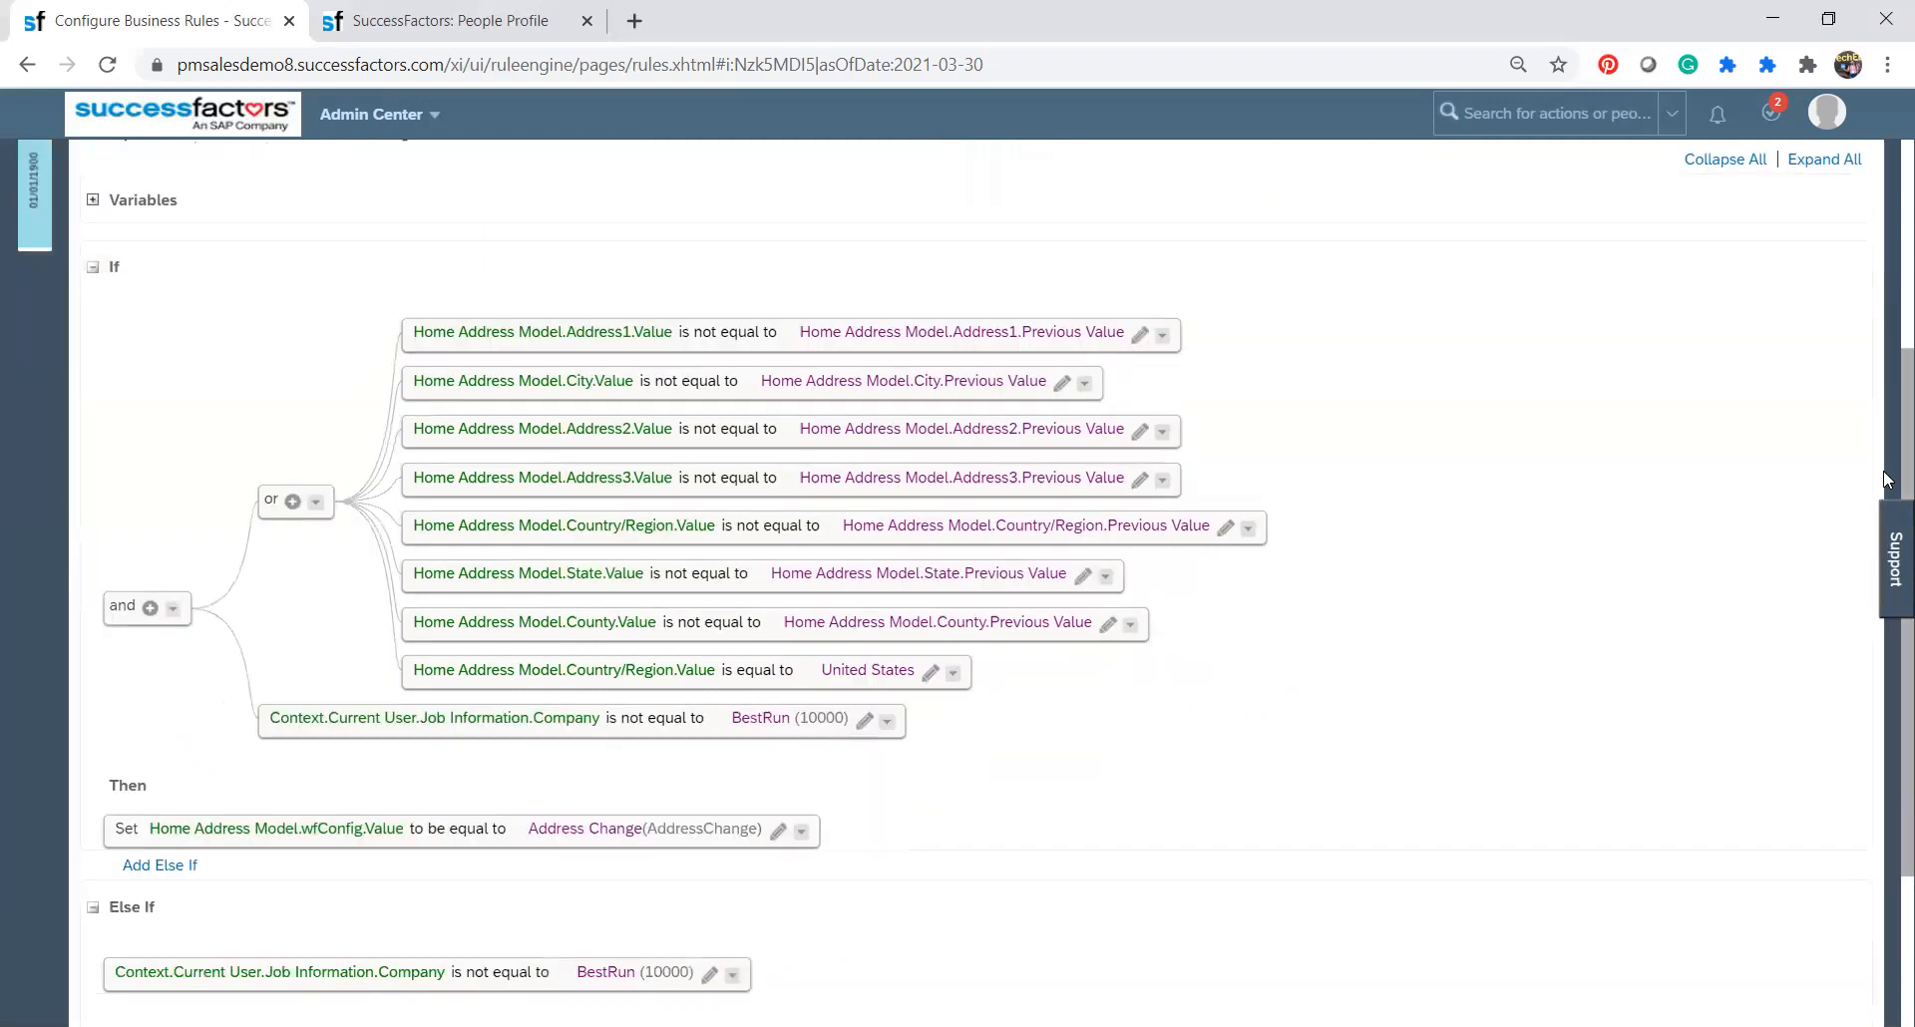
scroll(1888, 480, down, 3)
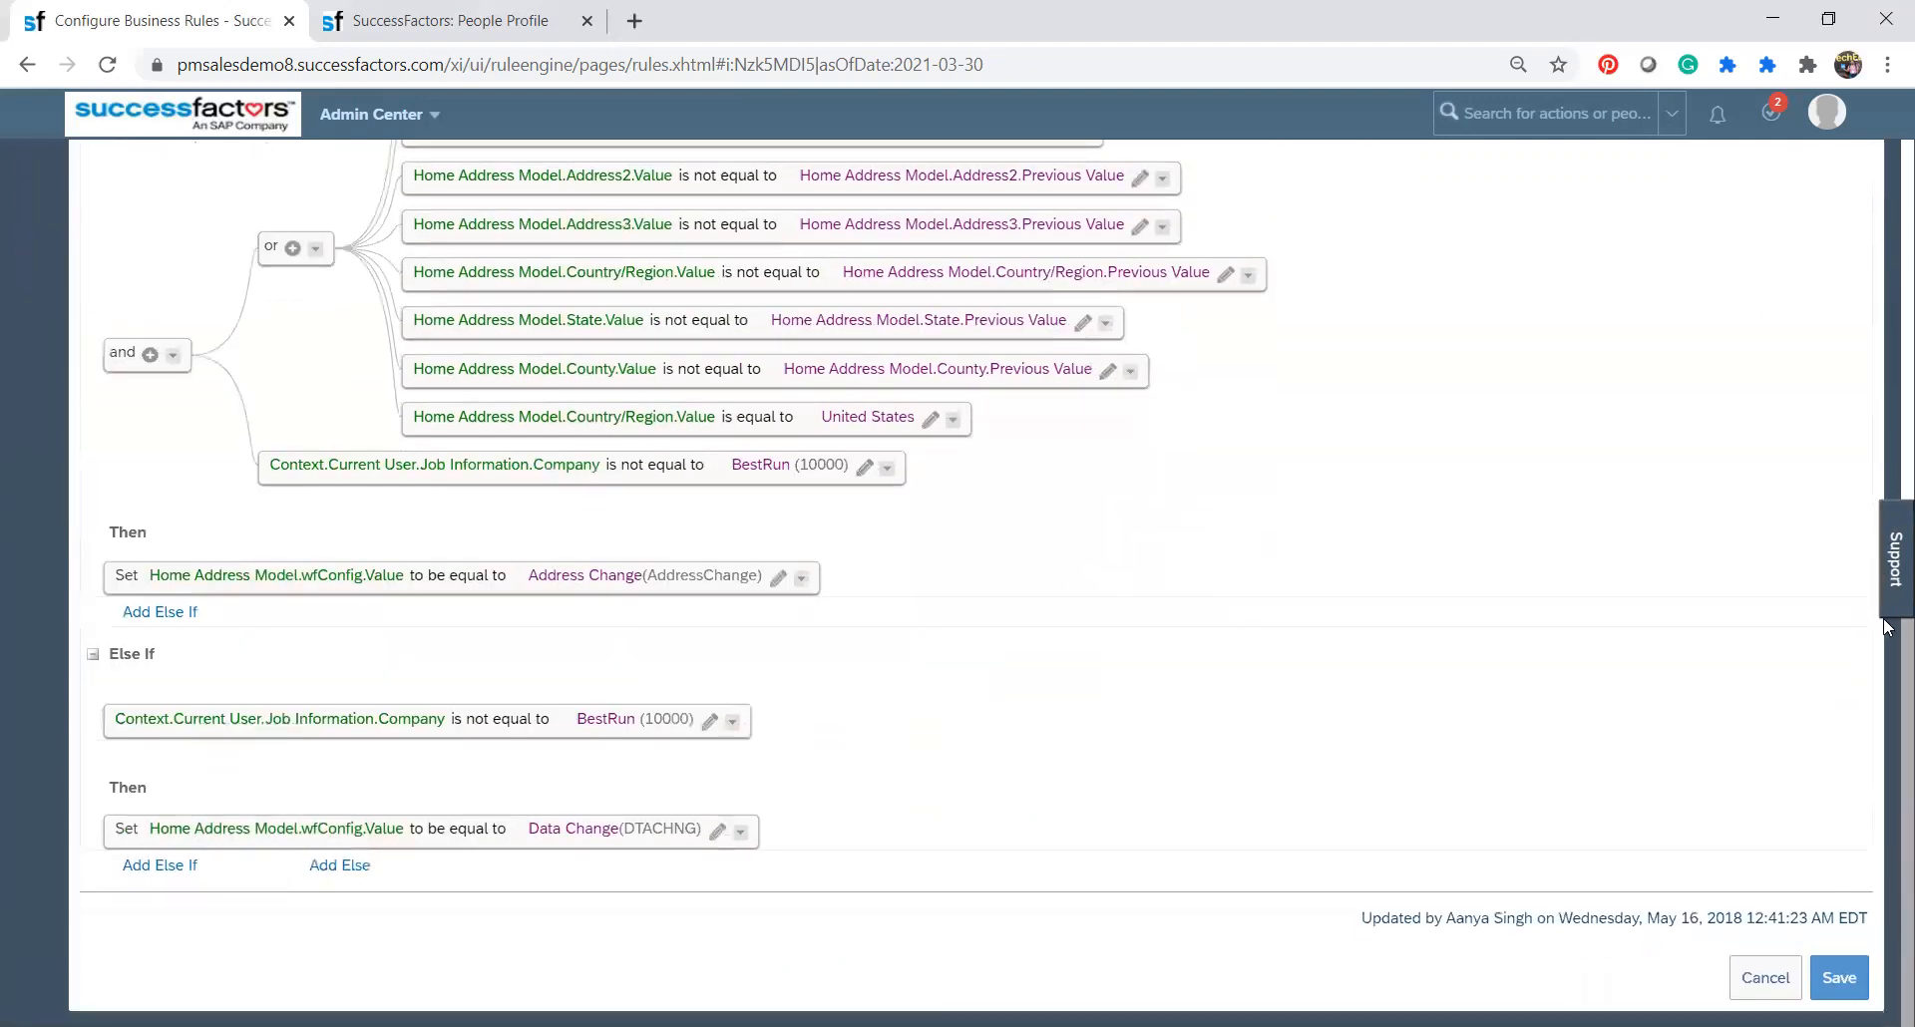
click(1761, 978)
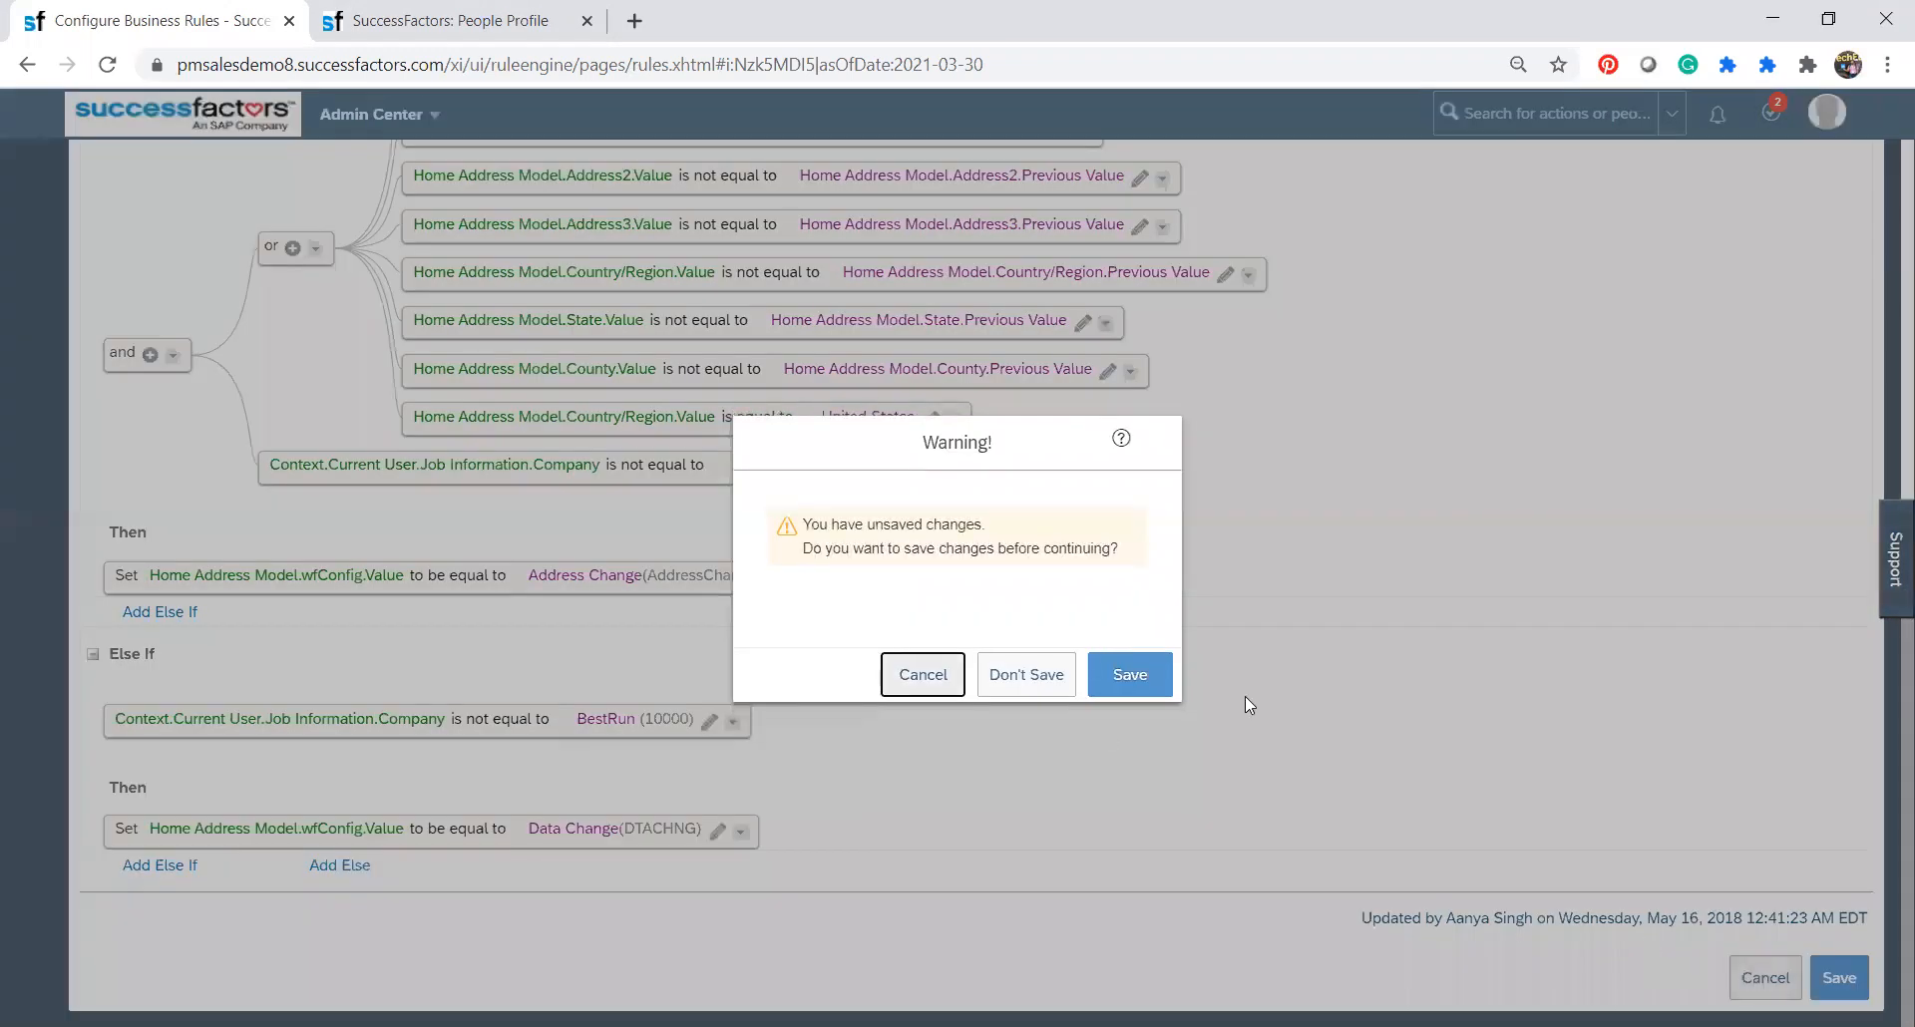
click(1036, 676)
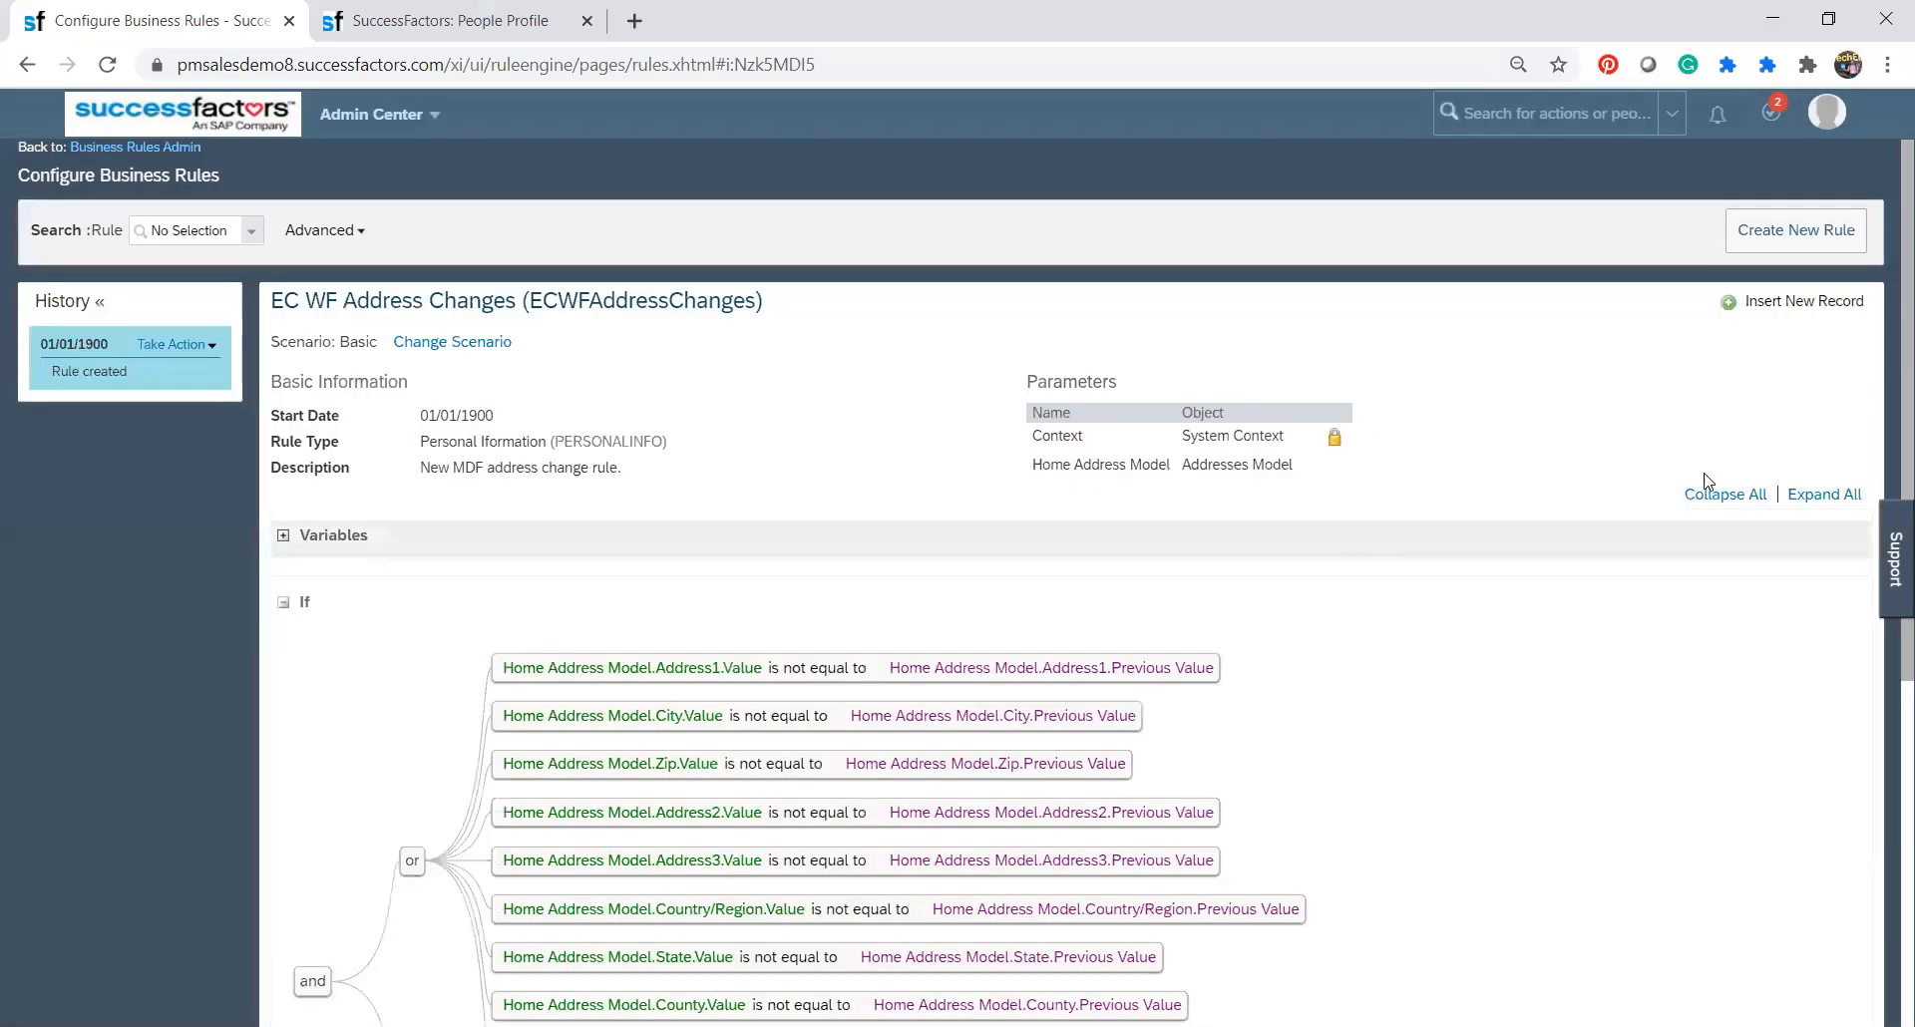
Collapse all sections of the rule and highlight its Basic scenario label.
click(1744, 498)
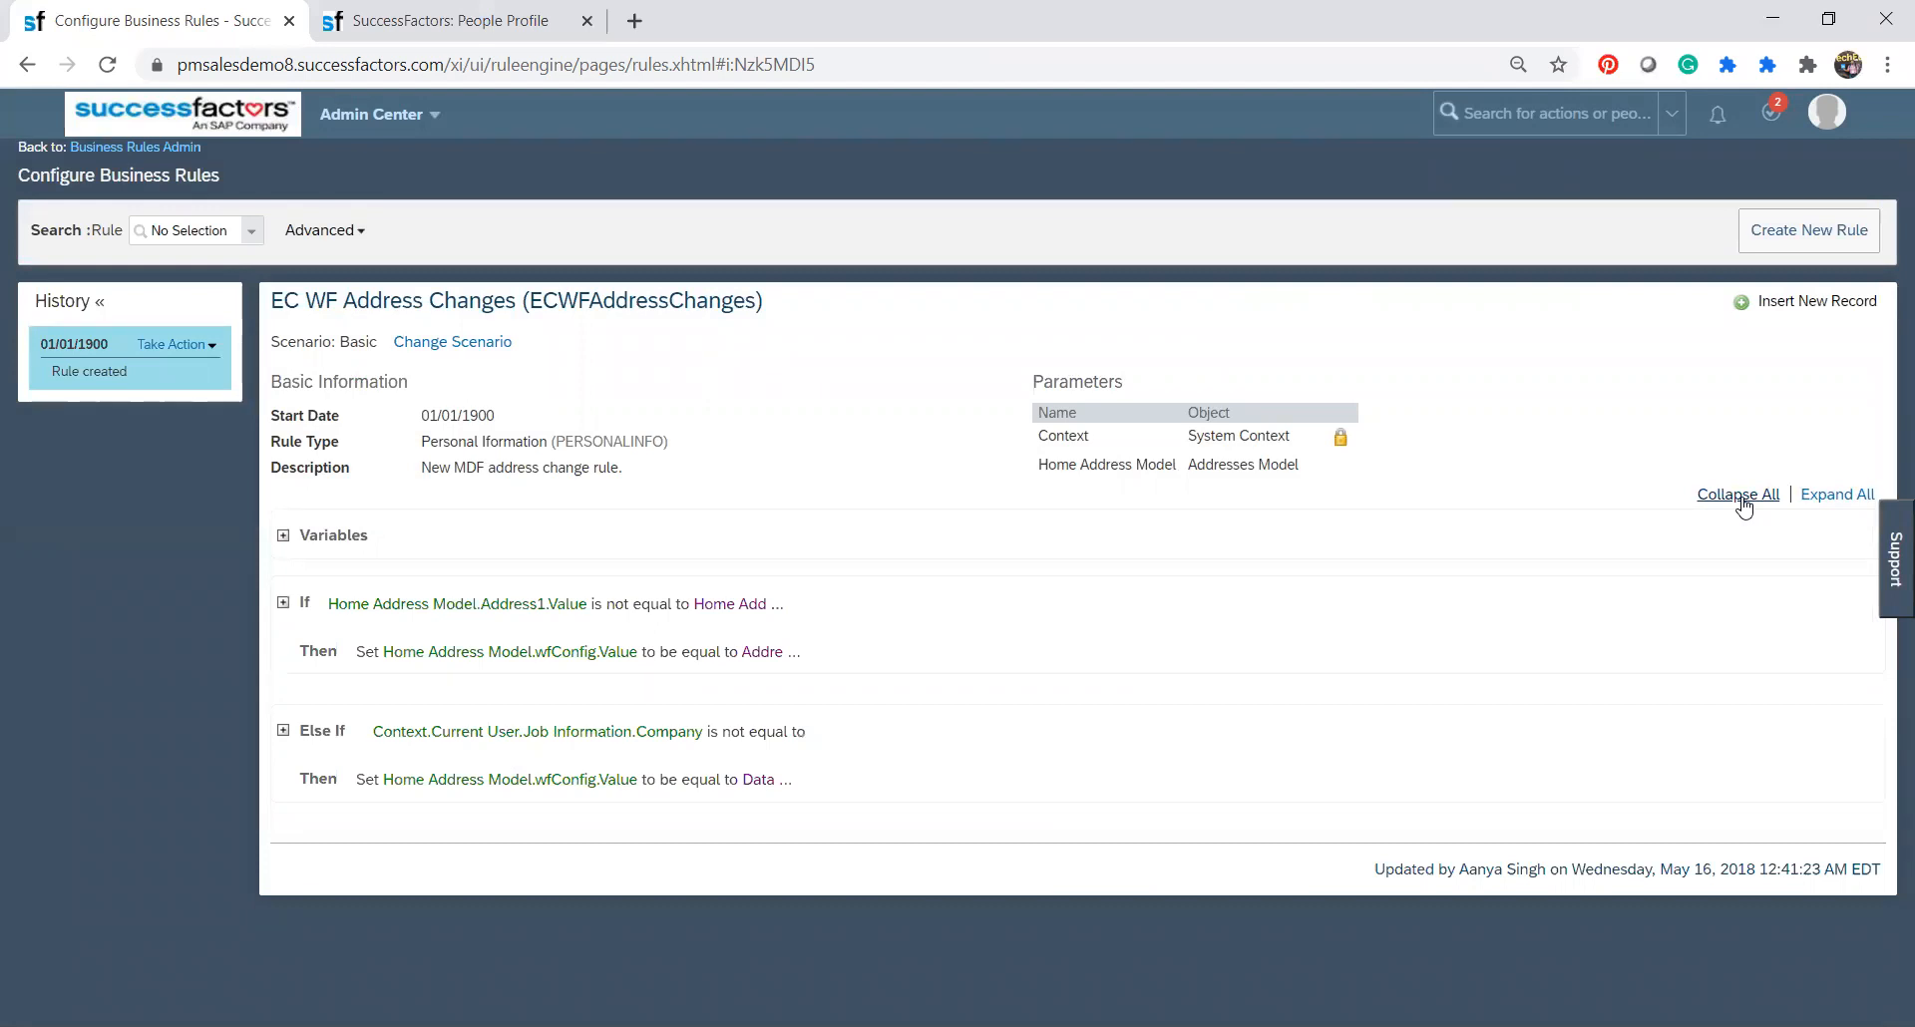
double_click(355, 338)
click(105, 656)
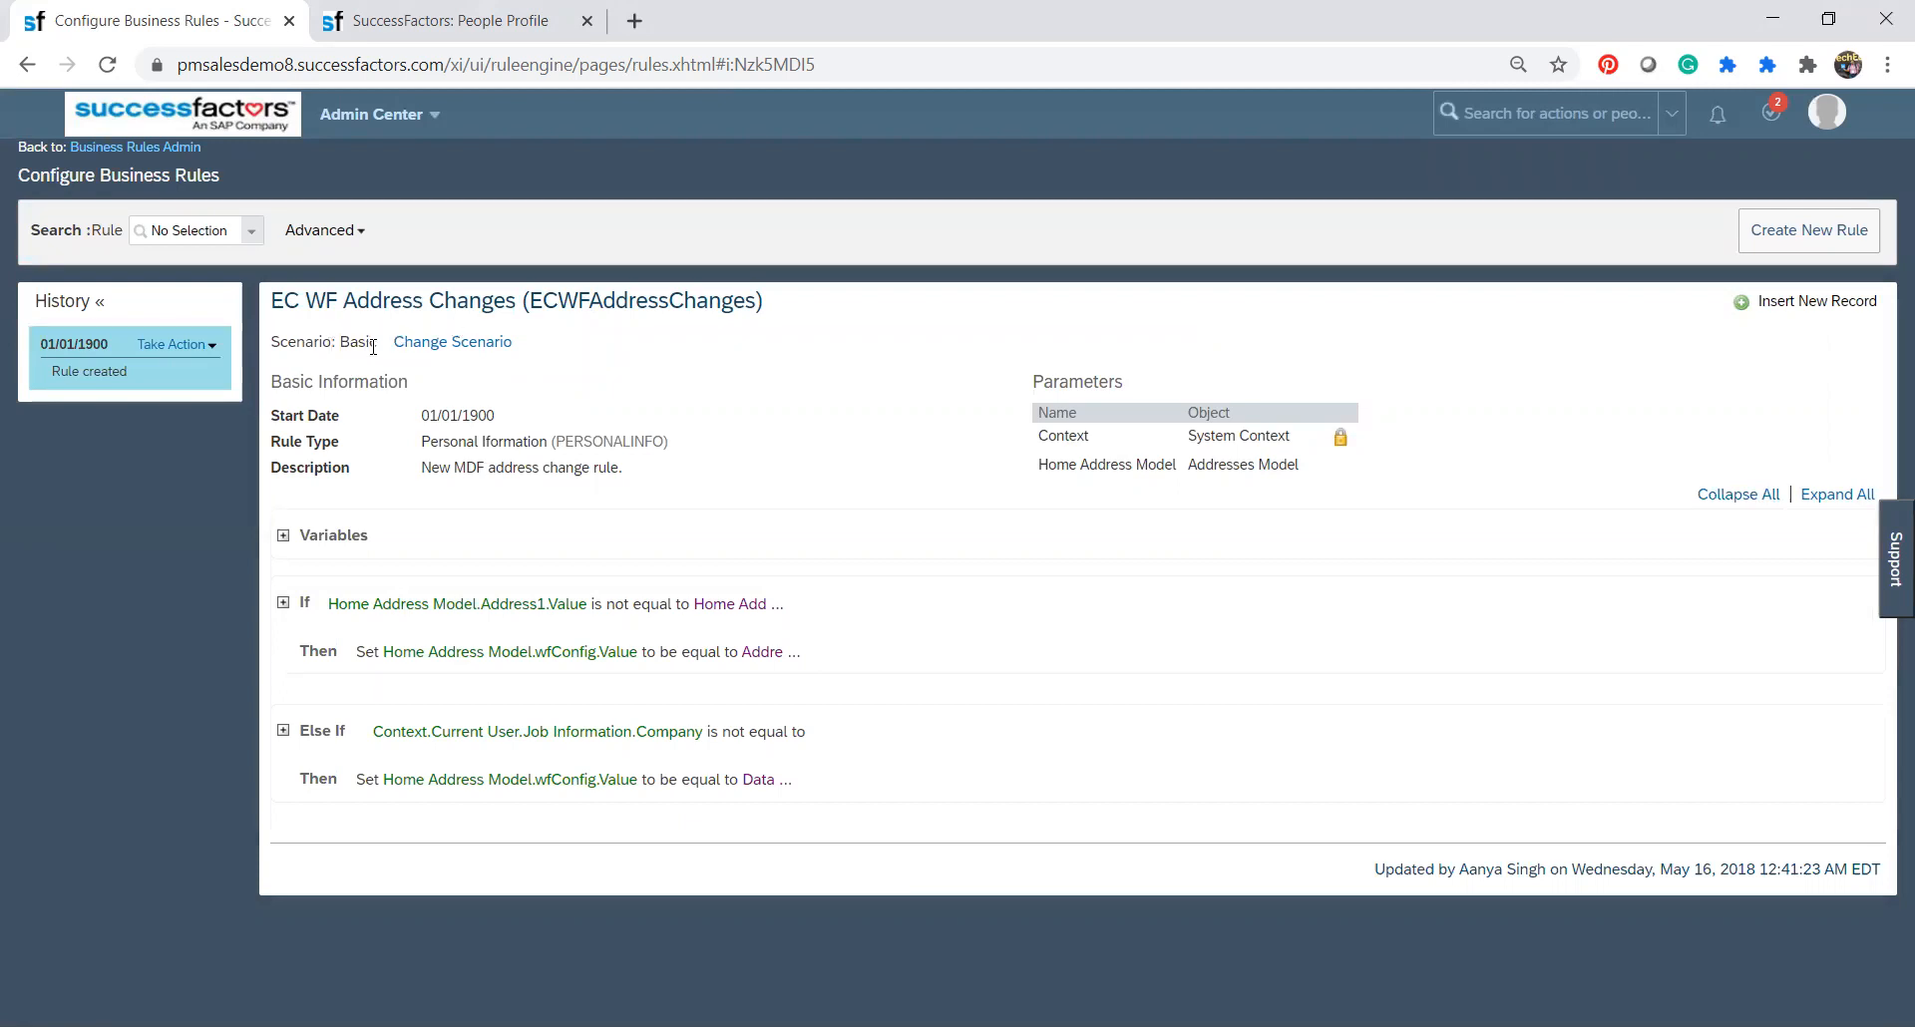
drag(379, 343, 269, 341)
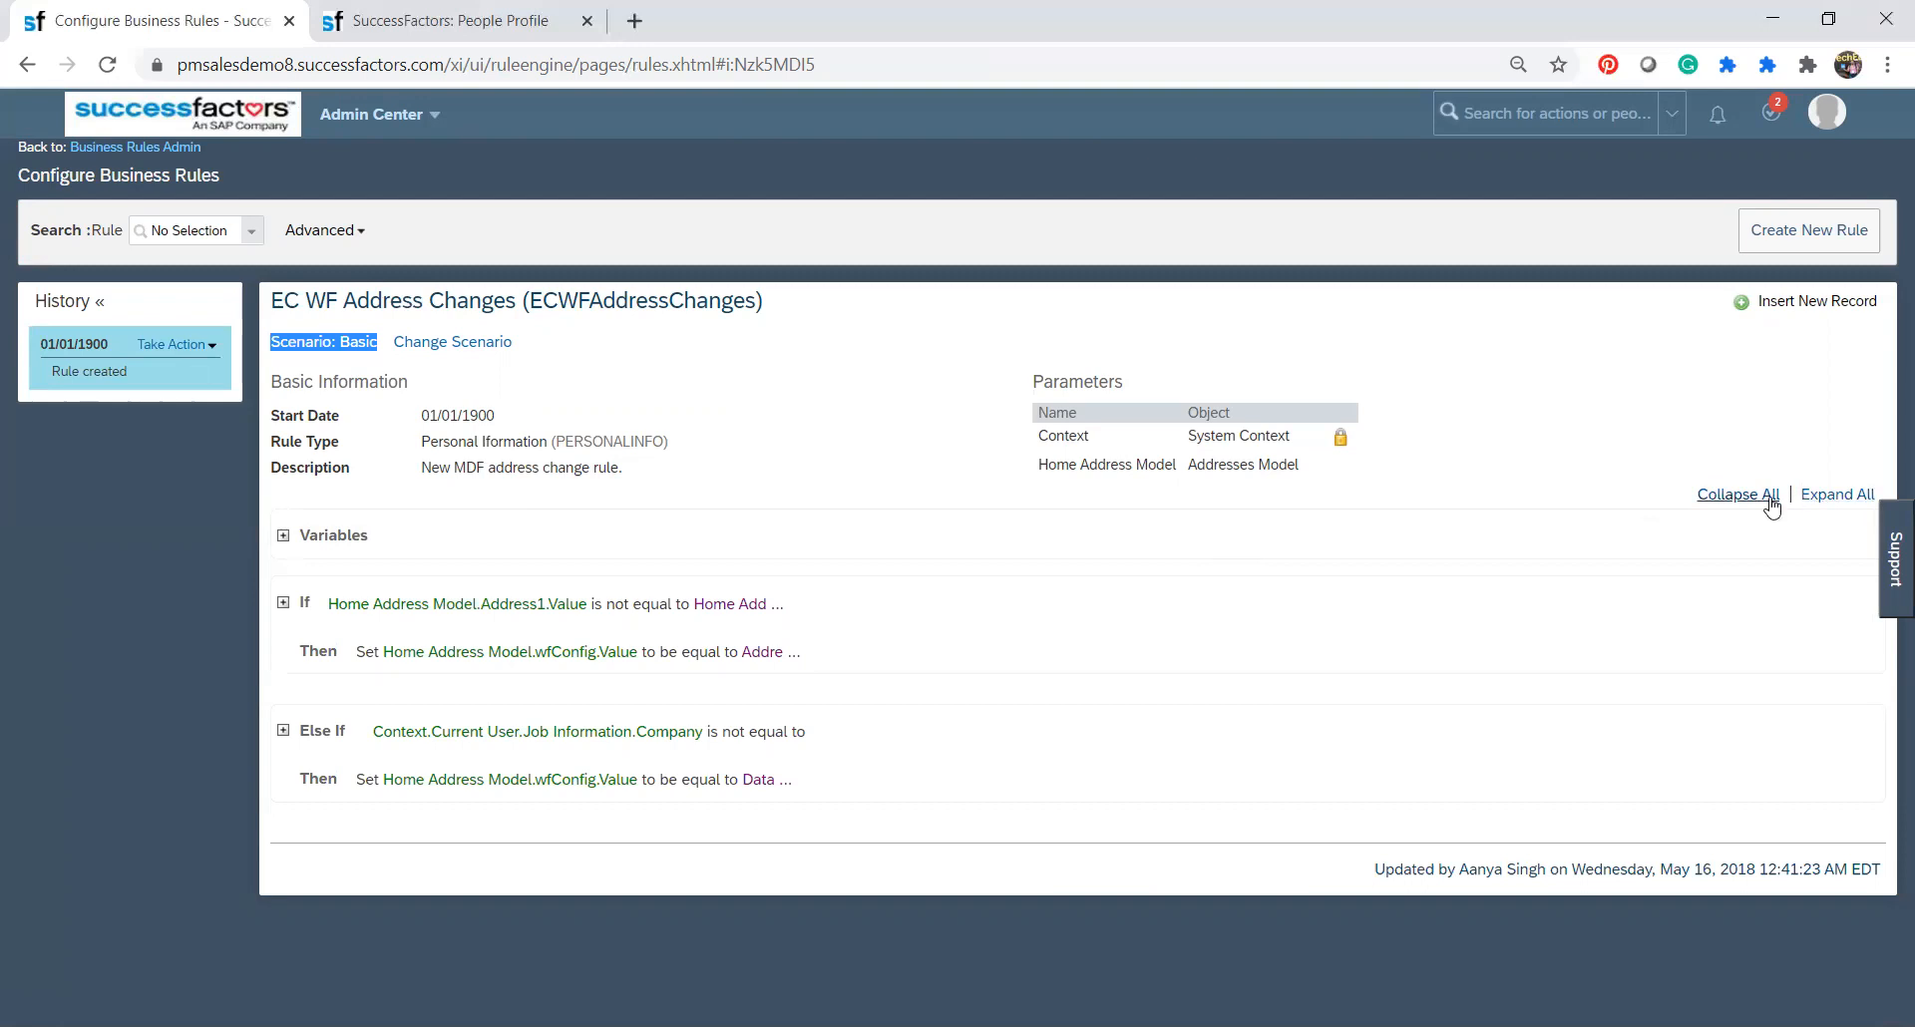
Expand all sections of the rule and look through its variables, If conditions and Else If branch.
click(1825, 496)
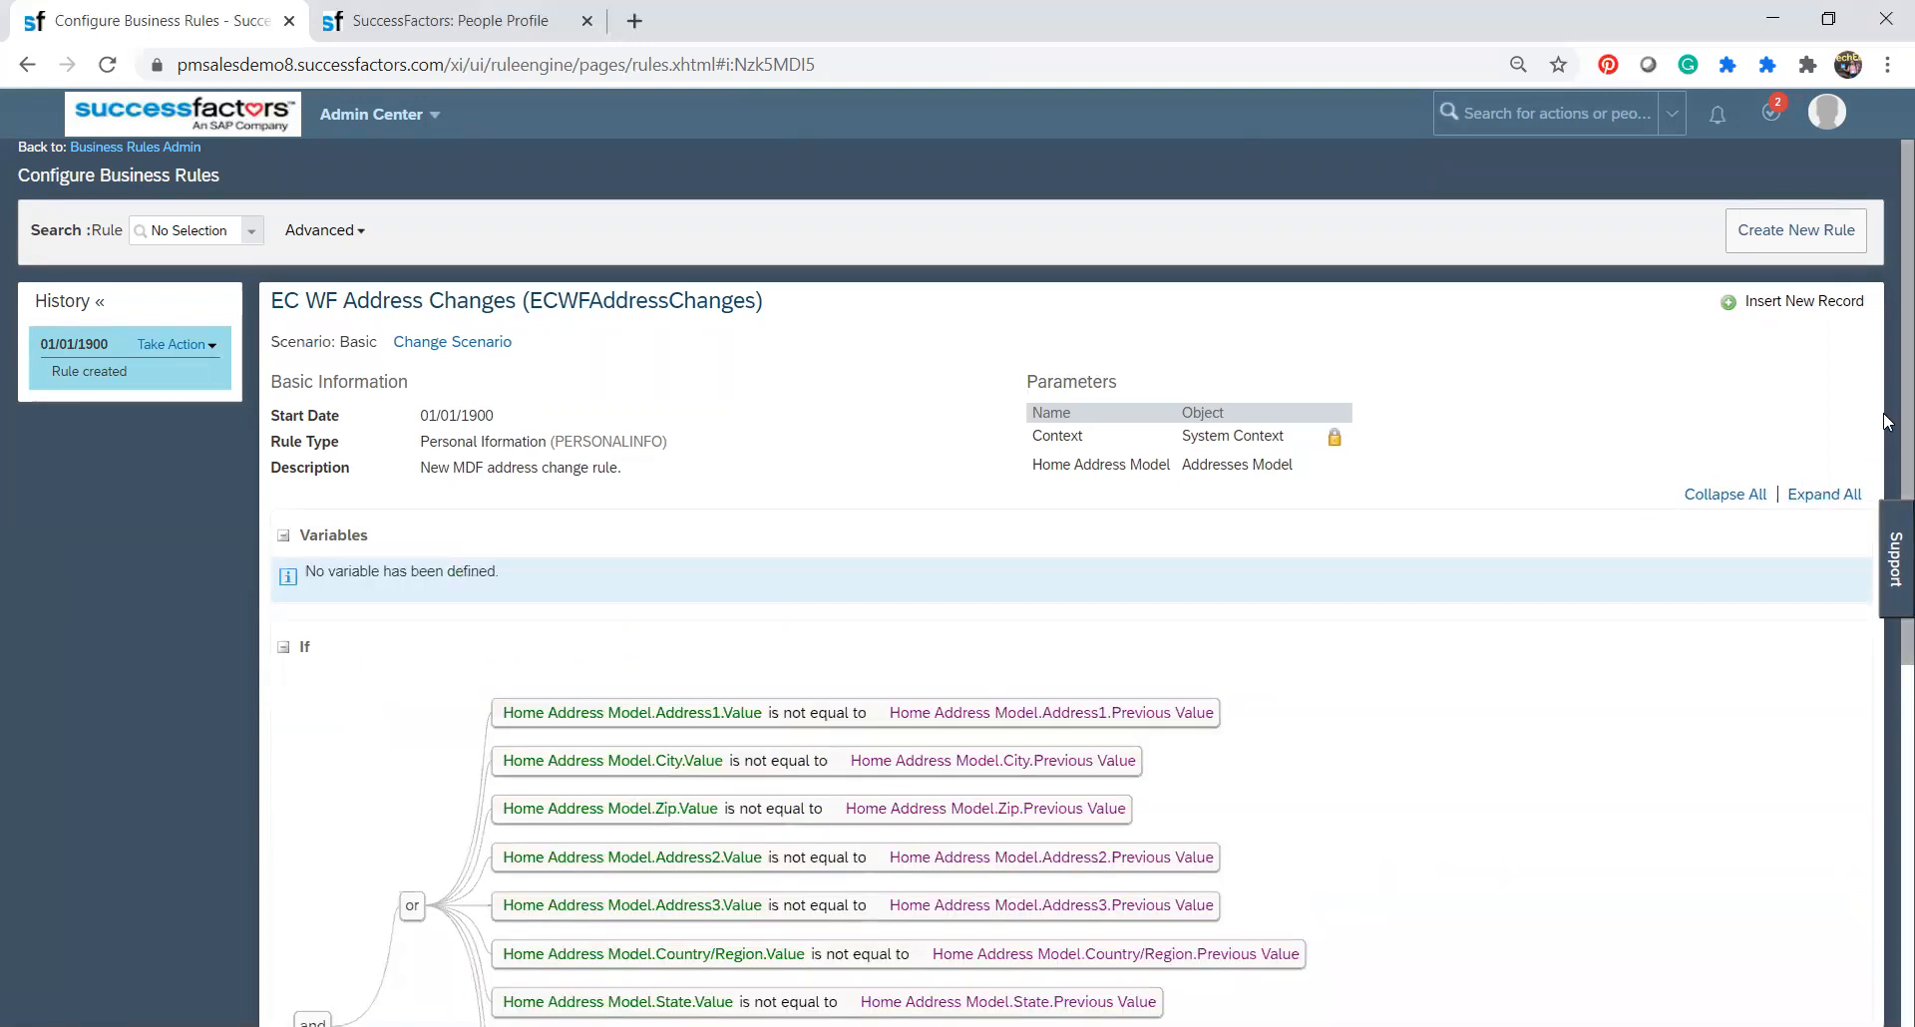
scroll(1885, 424, down, 5)
scroll(1885, 750, down, 1)
scroll(1885, 738, up, 4)
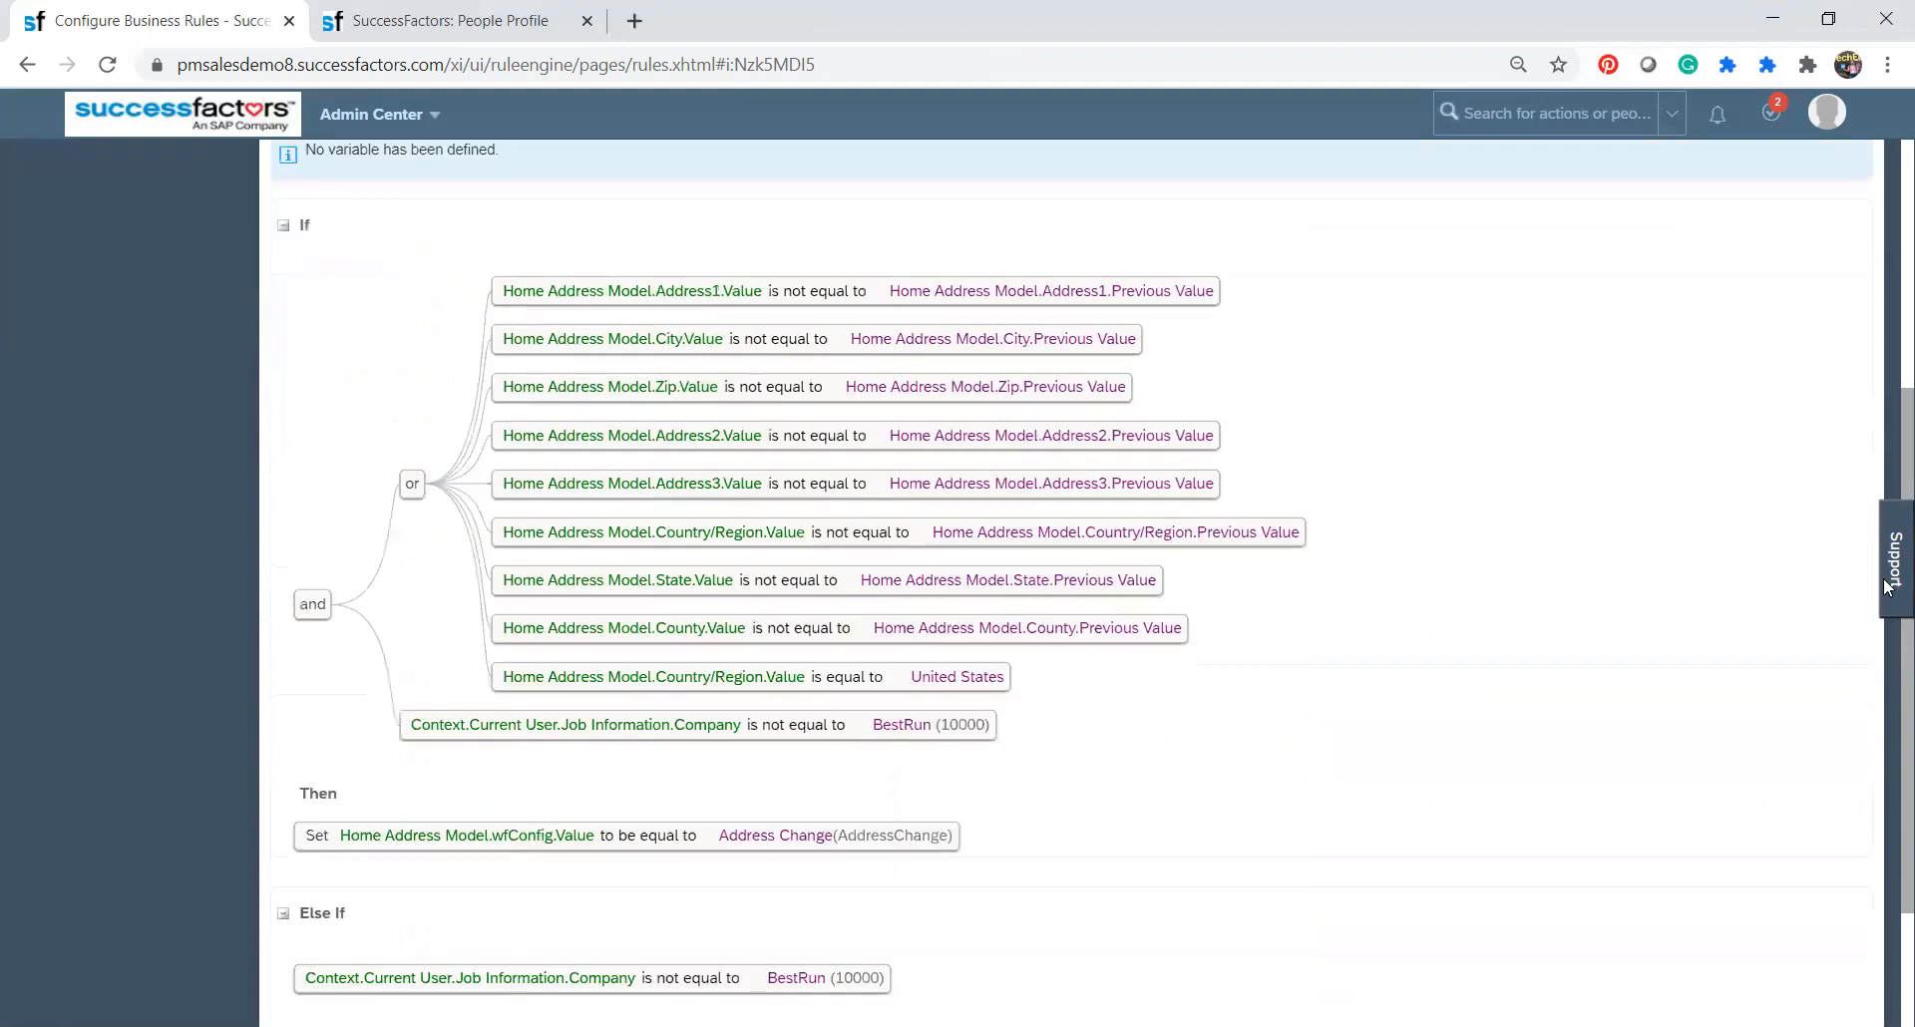
scroll(1884, 726, down, 3)
scroll(1885, 738, down, 1)
scroll(1885, 783, up, 5)
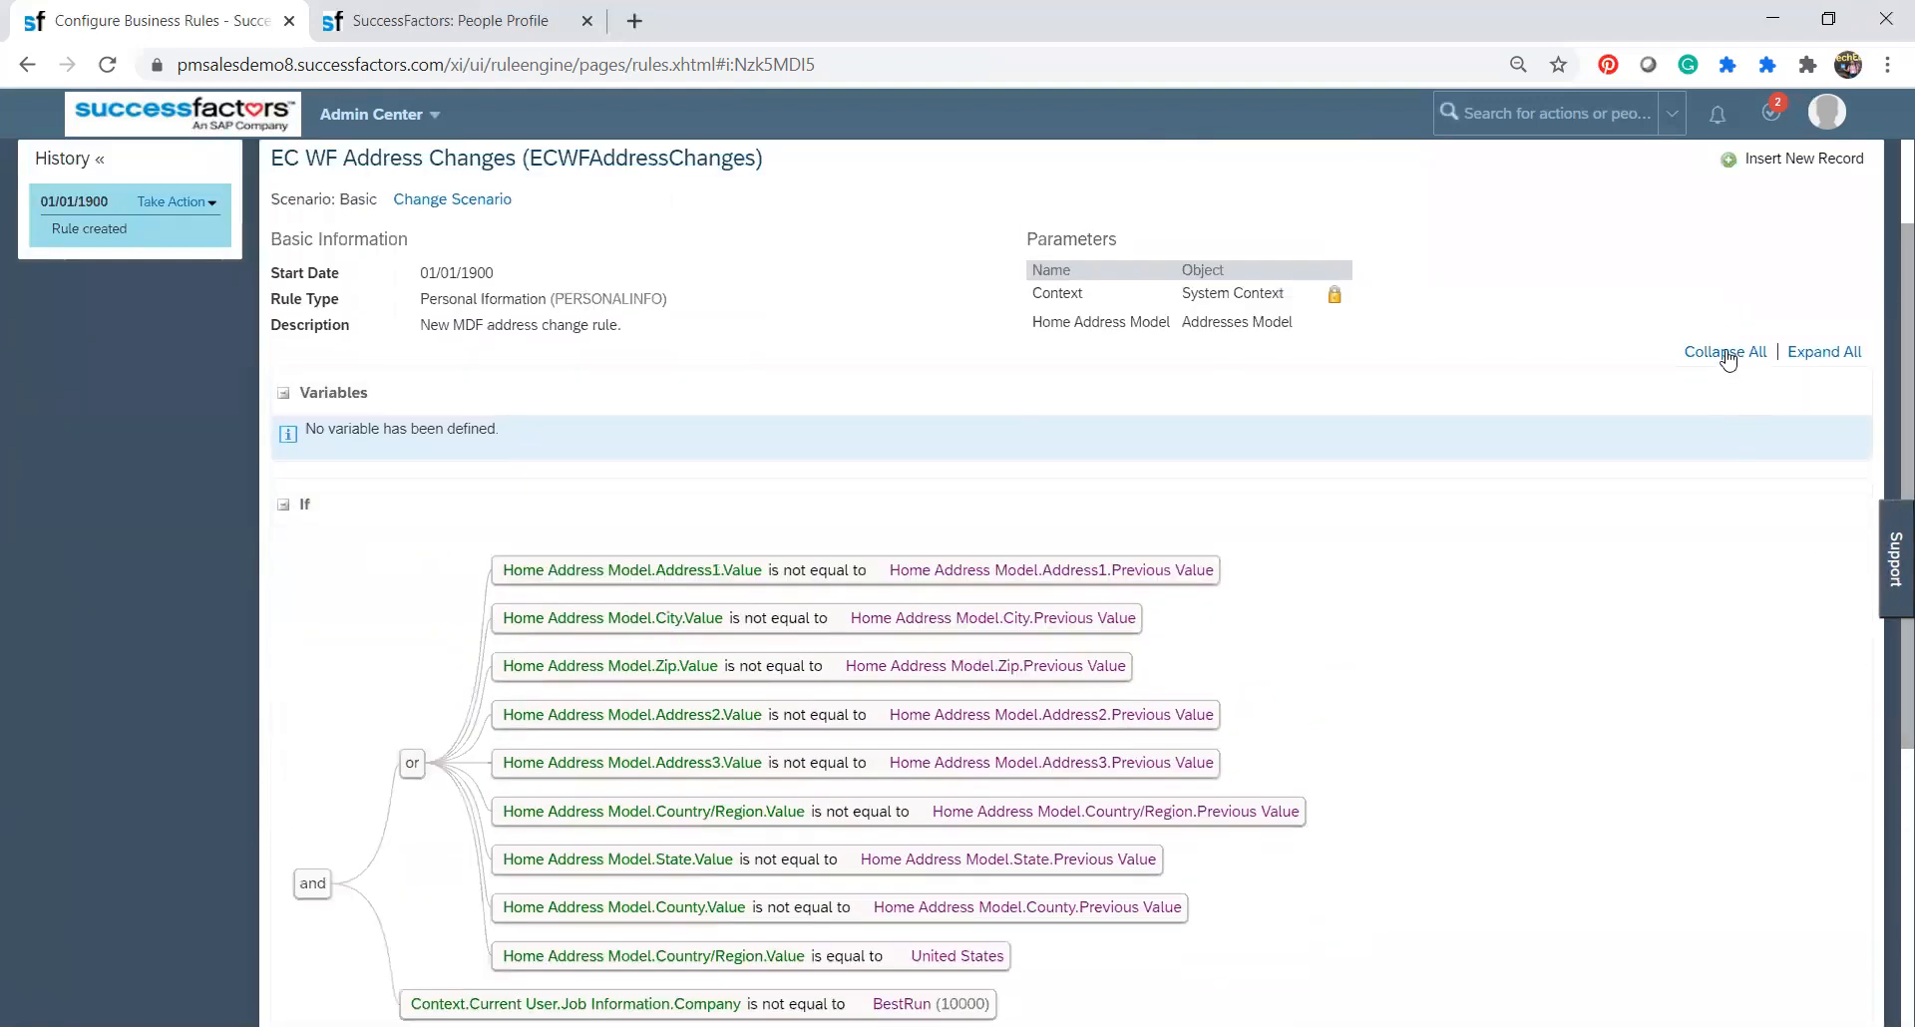
Collapse and re-expand all rule sections, check the actions available for the 01/01/1900 record, and review the conditions again.
click(1727, 352)
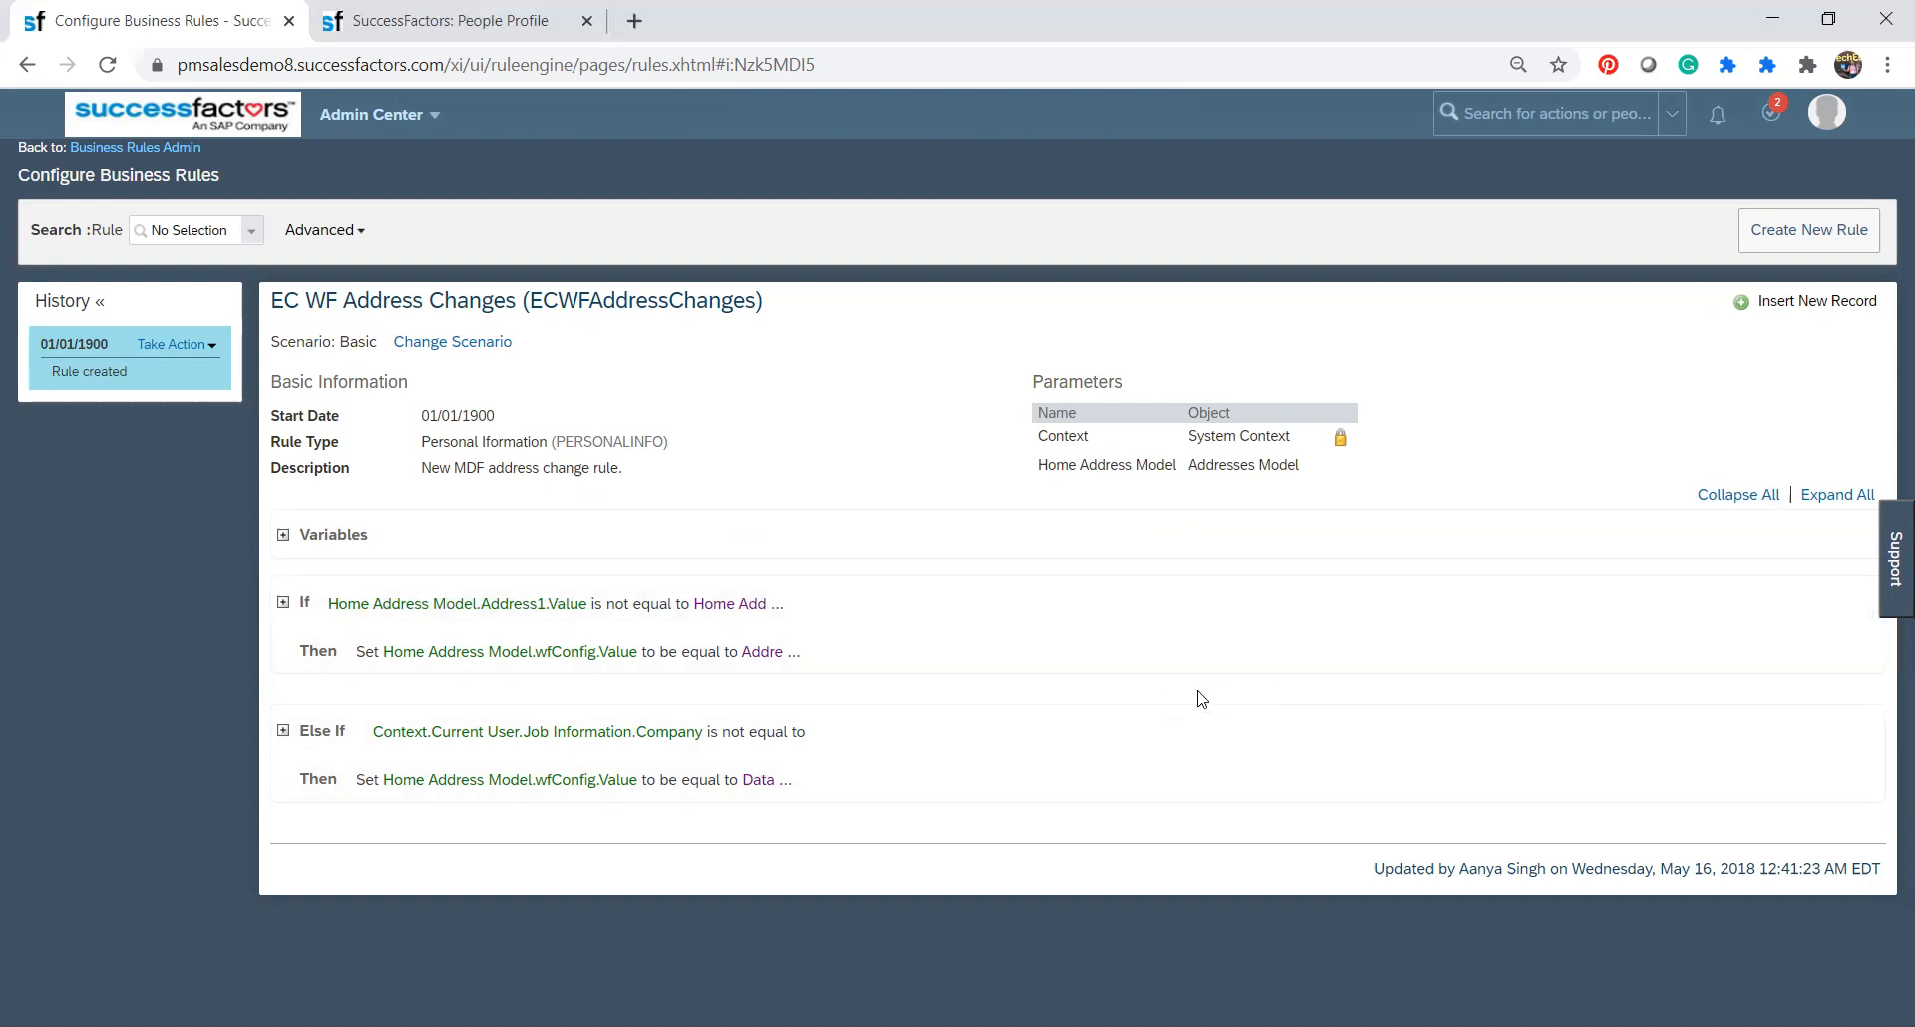
click(1836, 495)
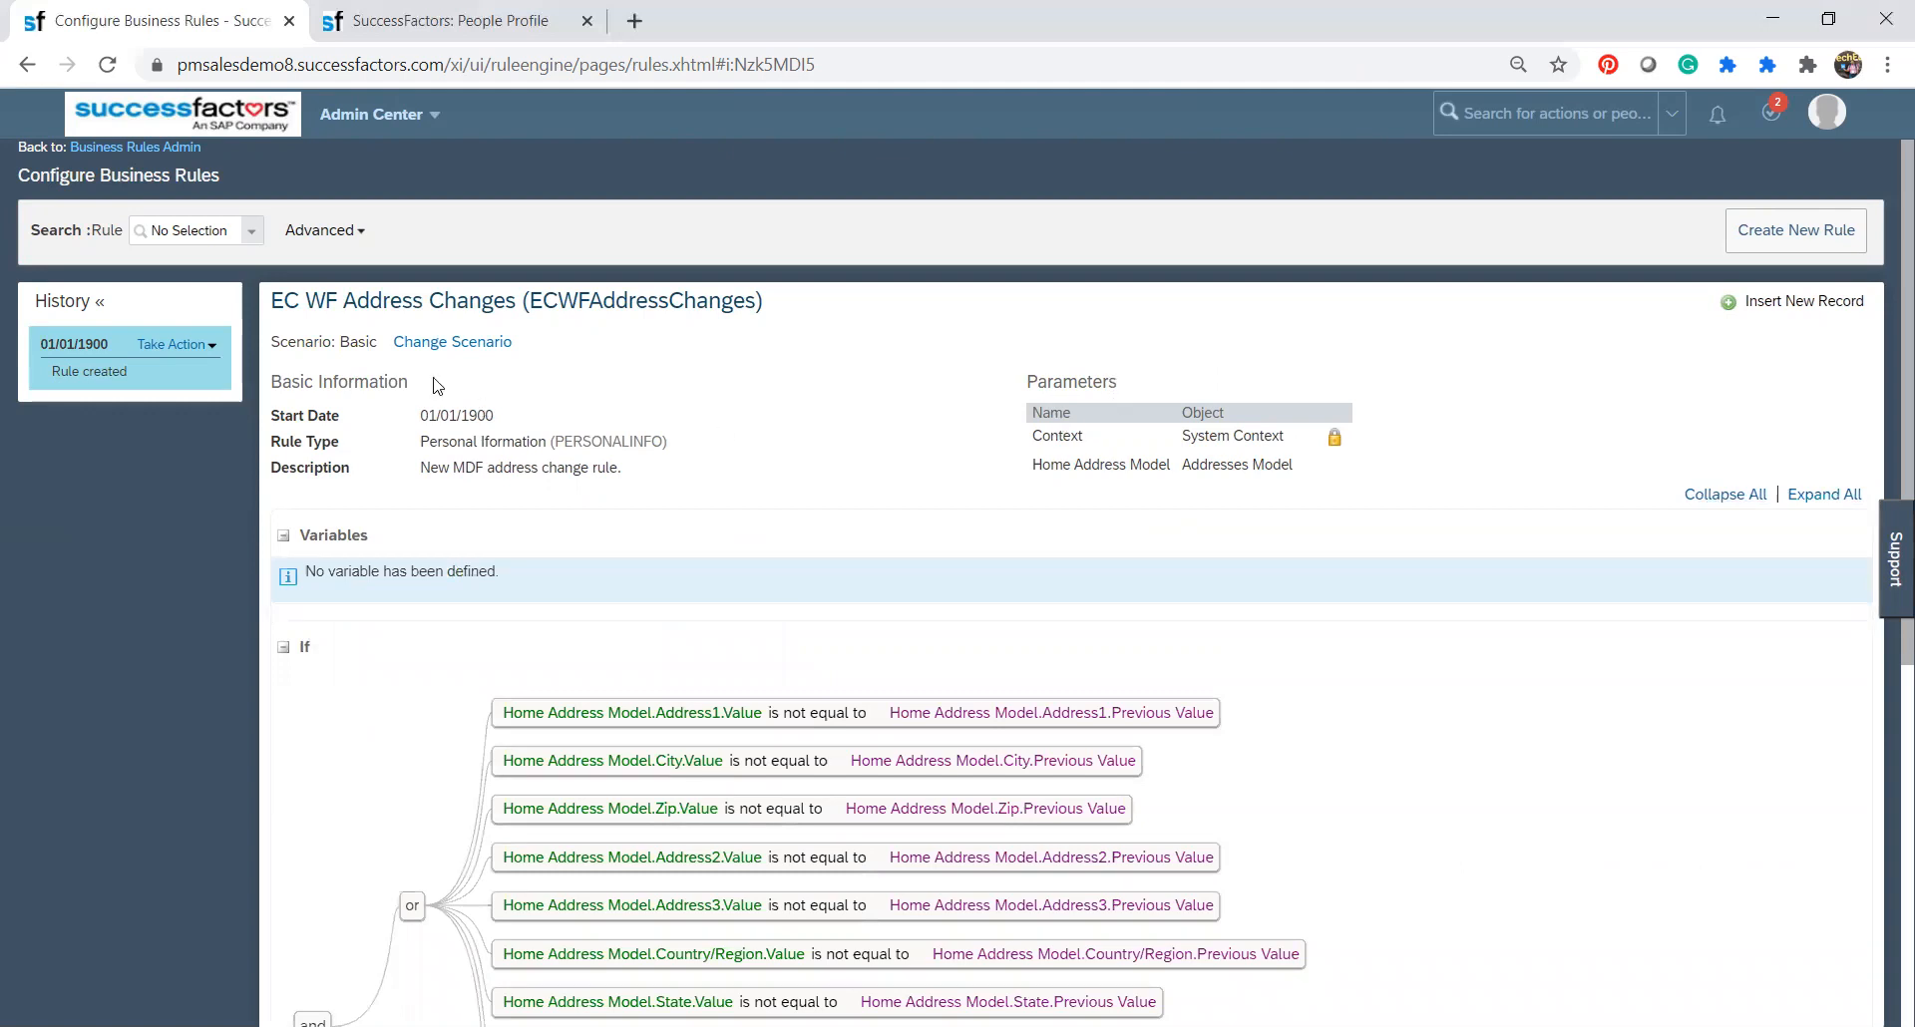
click(194, 348)
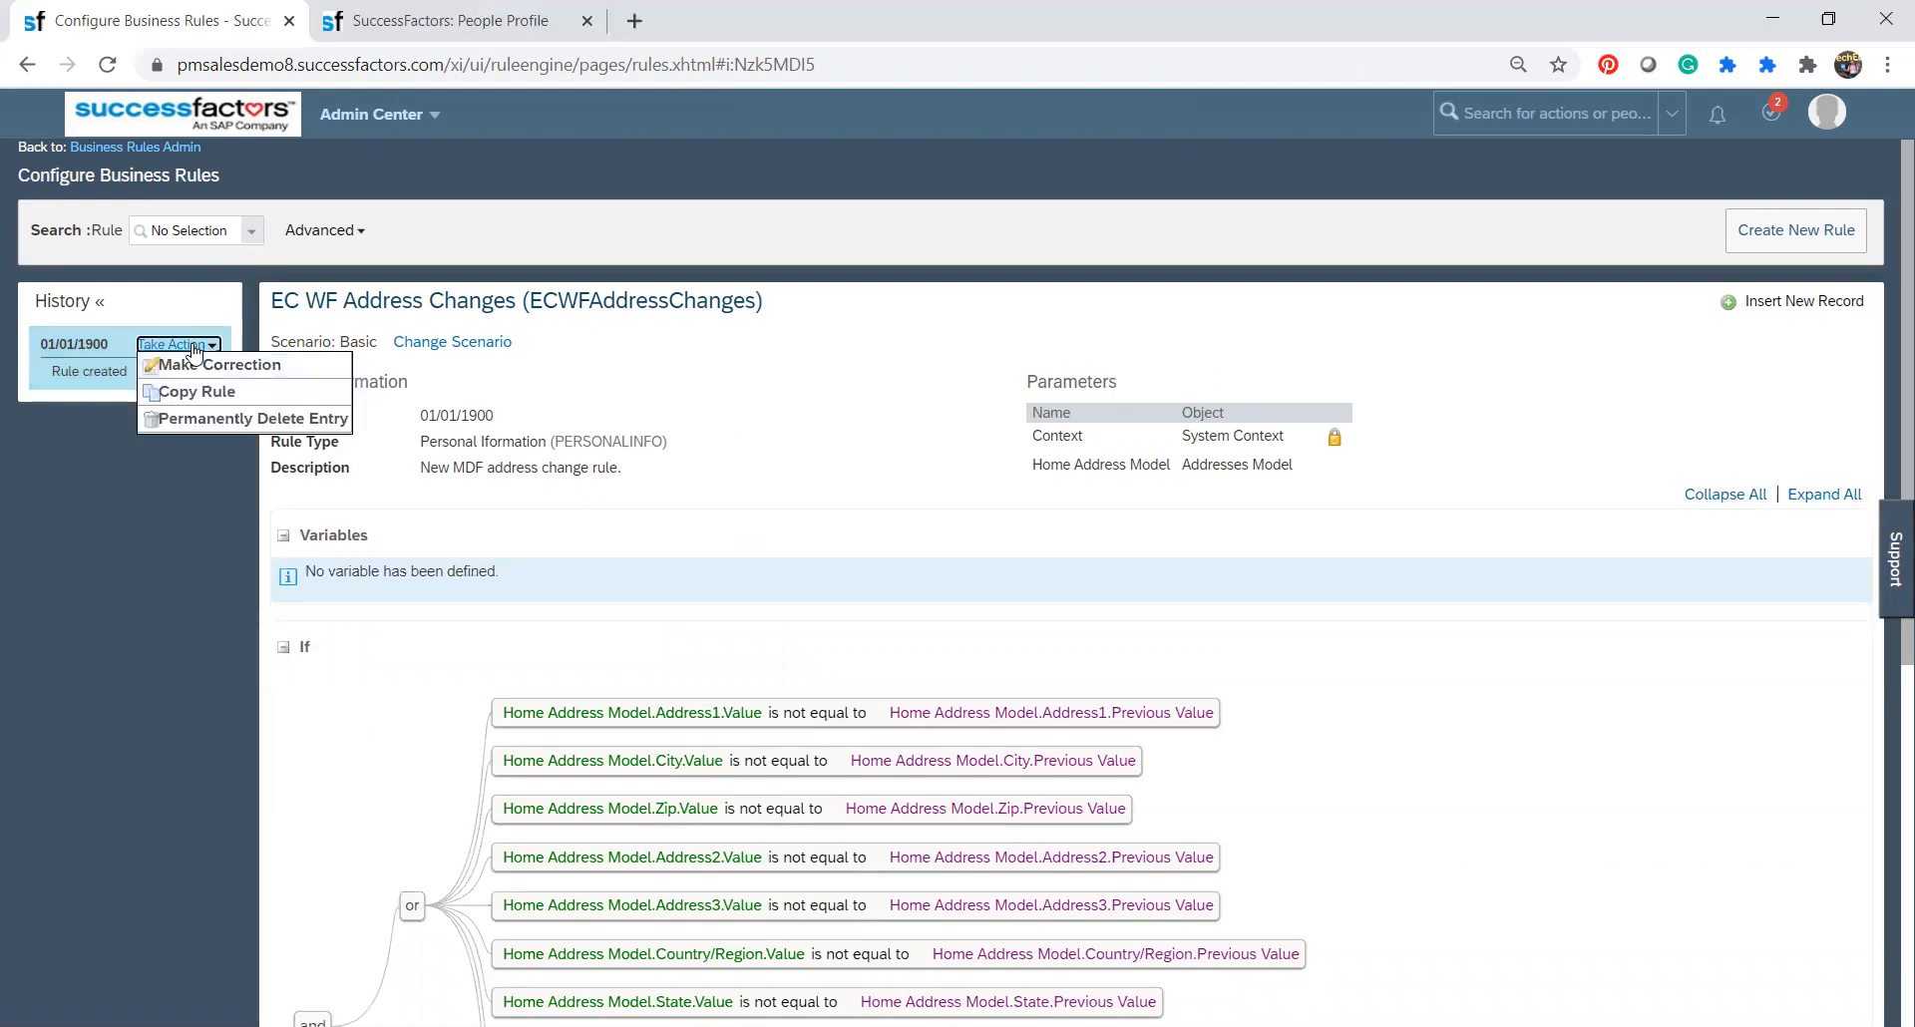
click(90, 555)
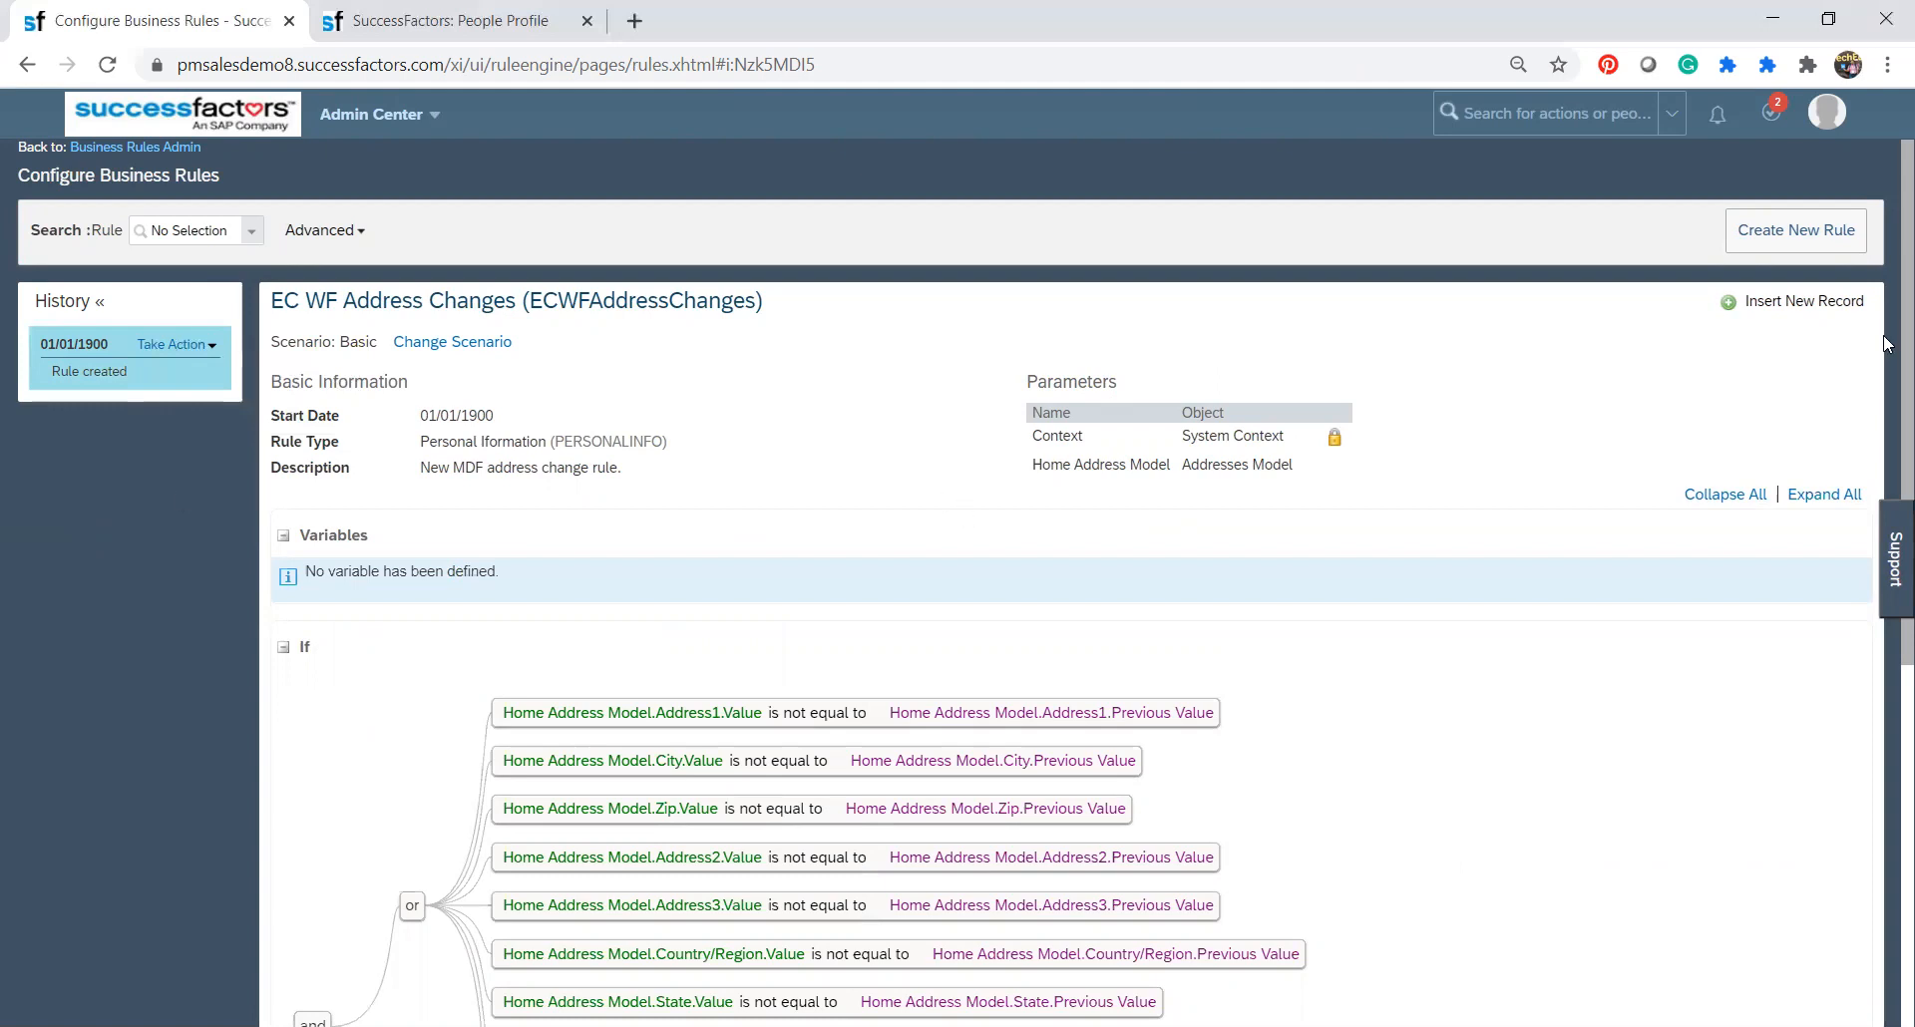
scroll(1887, 339, down, 6)
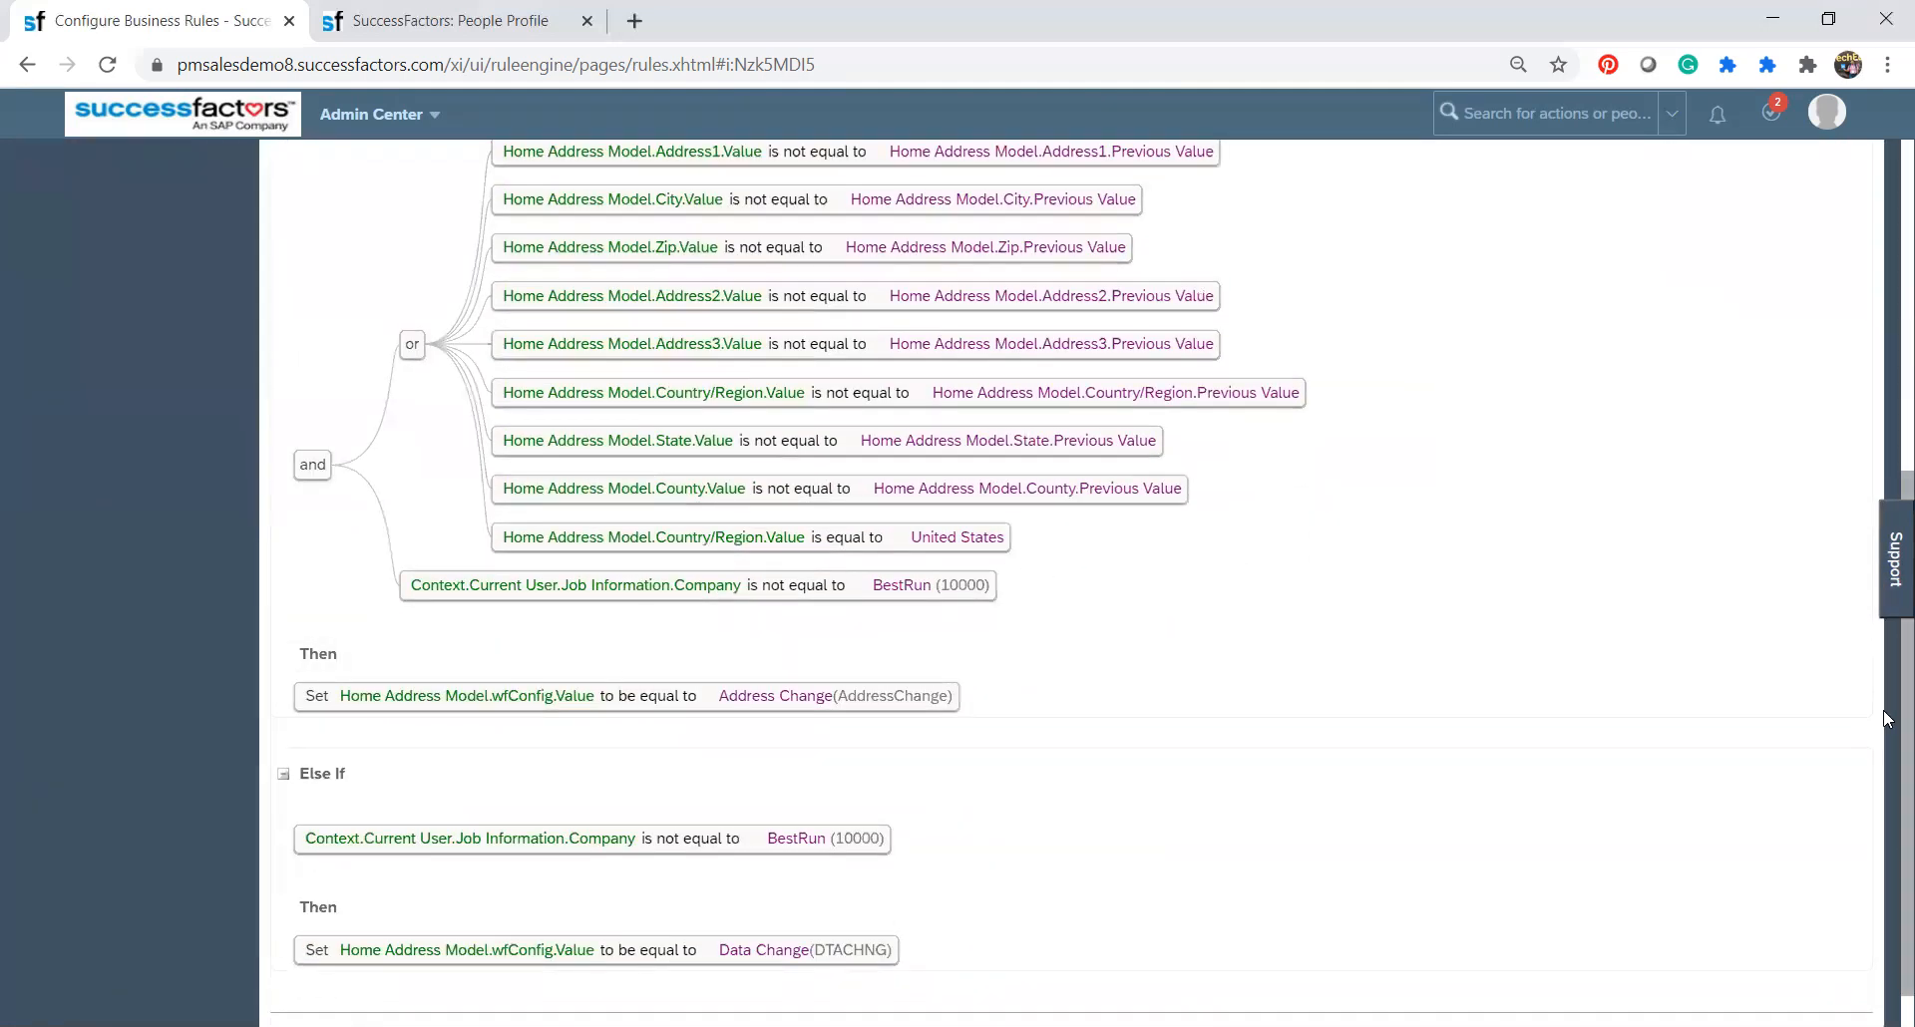
scroll(1885, 718, up, 5)
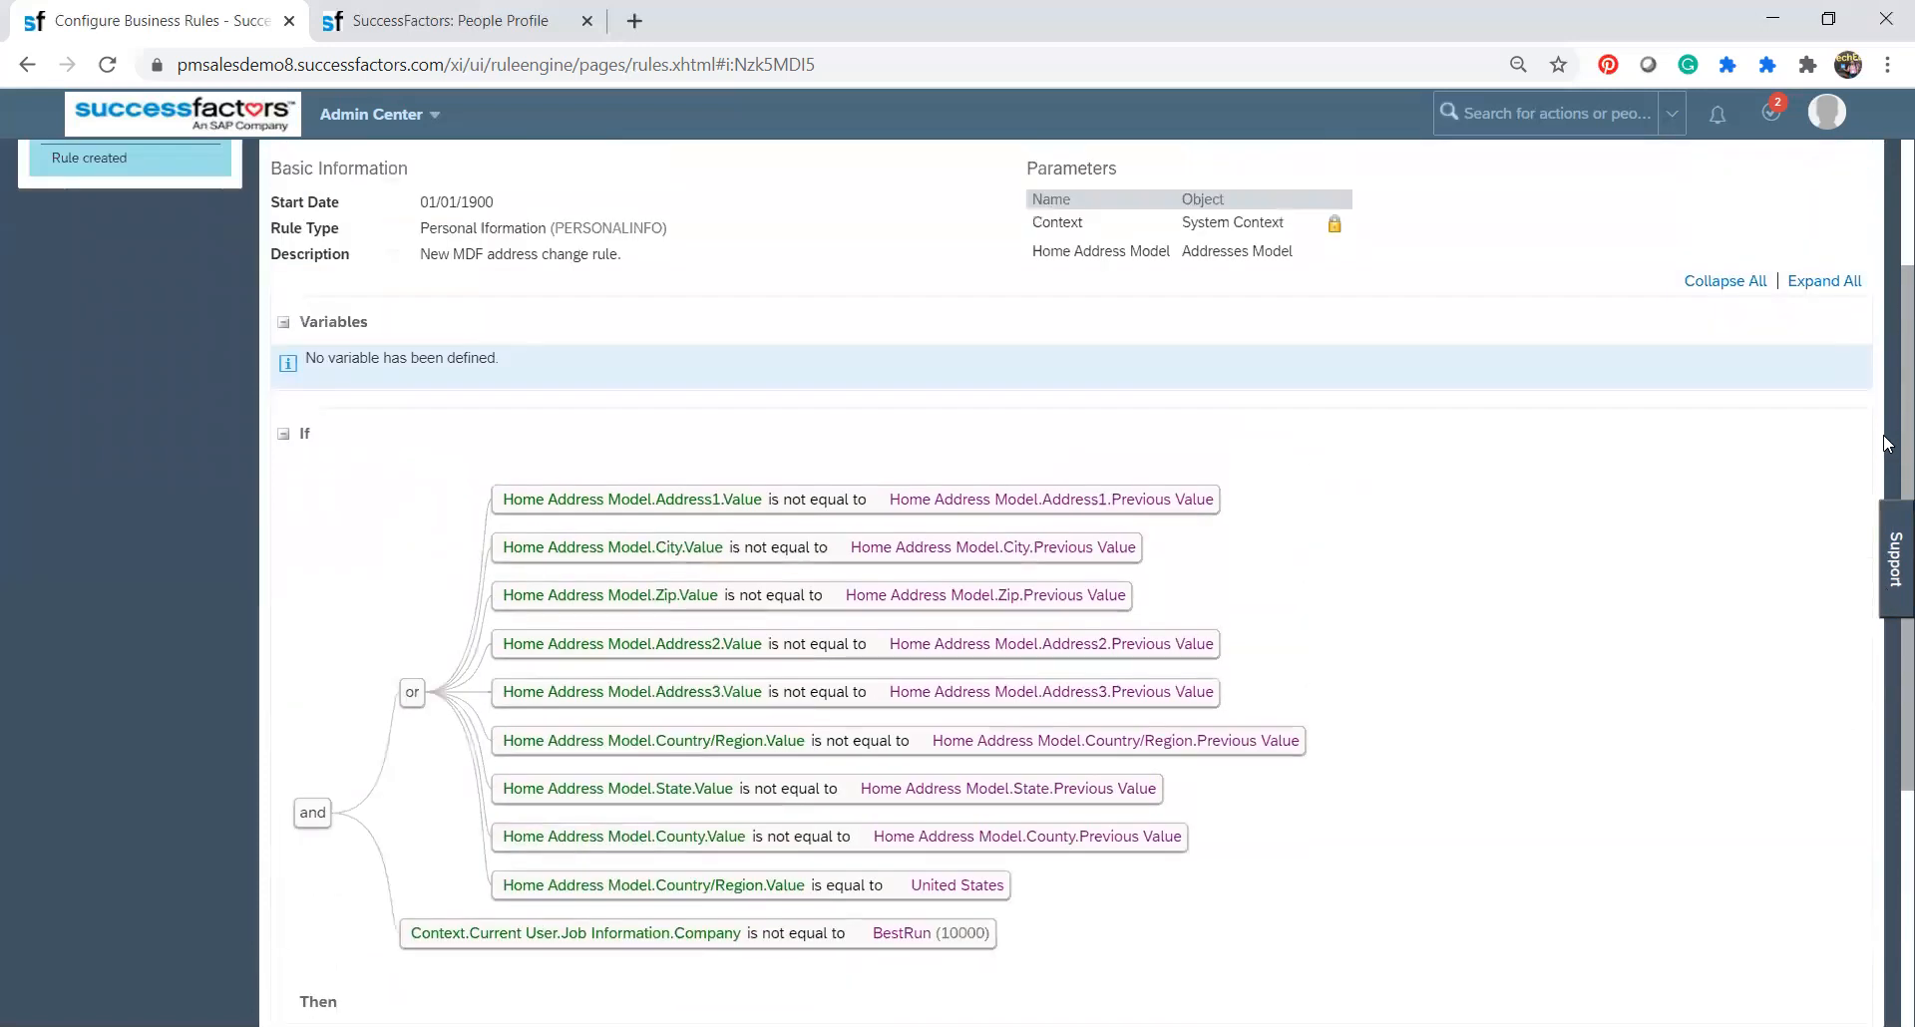
scroll(1885, 736, down, 5)
scroll(1885, 735, up, 5)
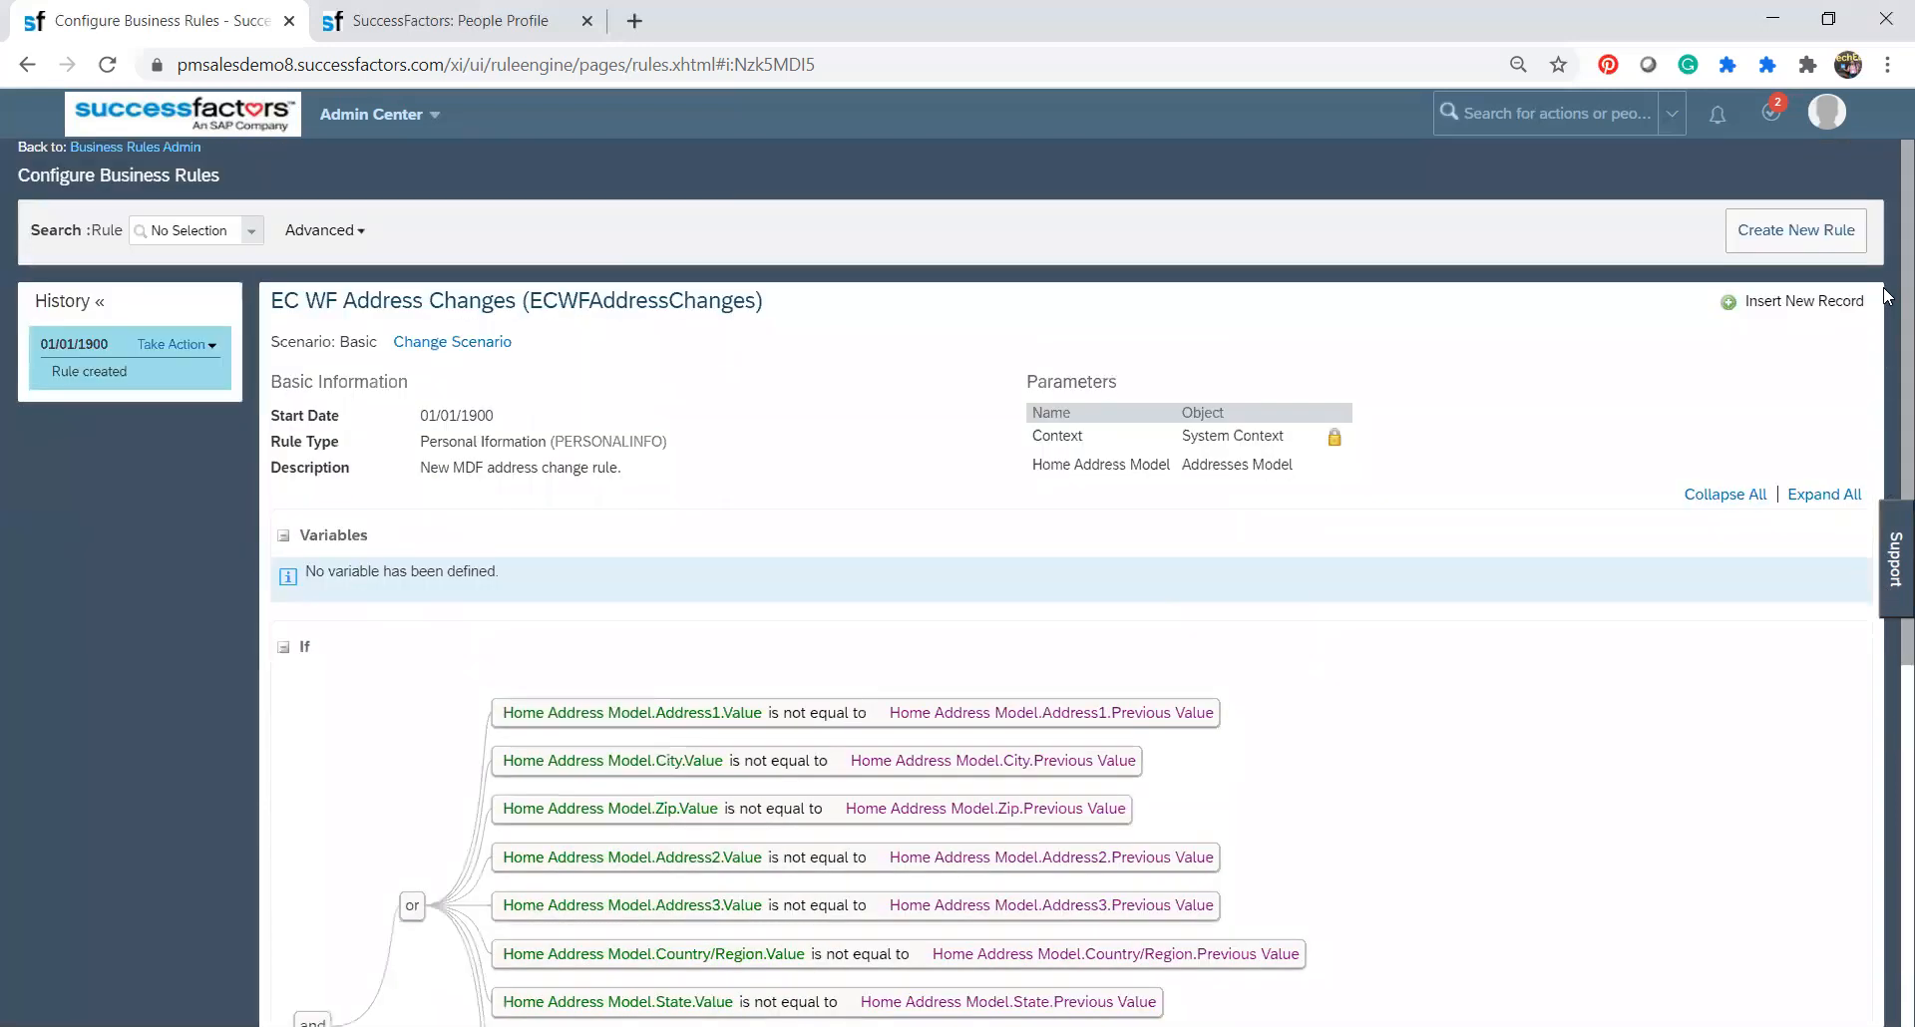
click(175, 344)
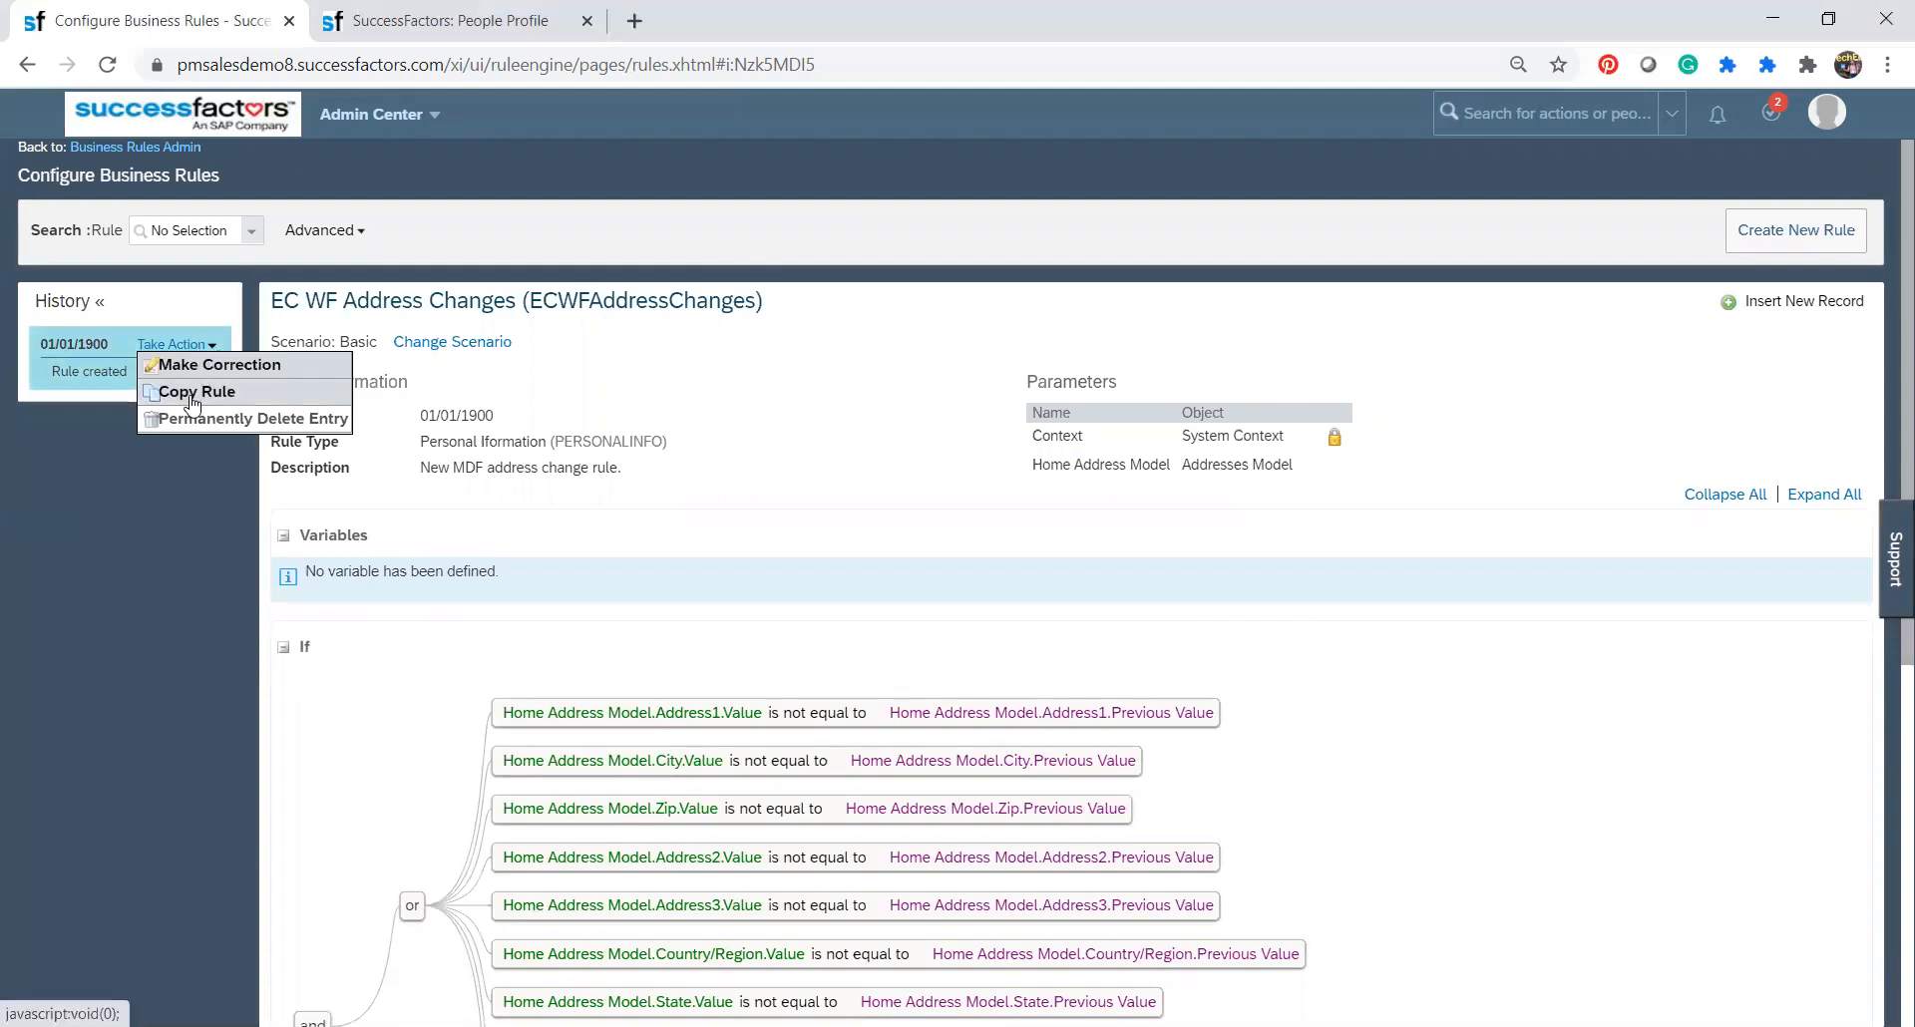
click(193, 395)
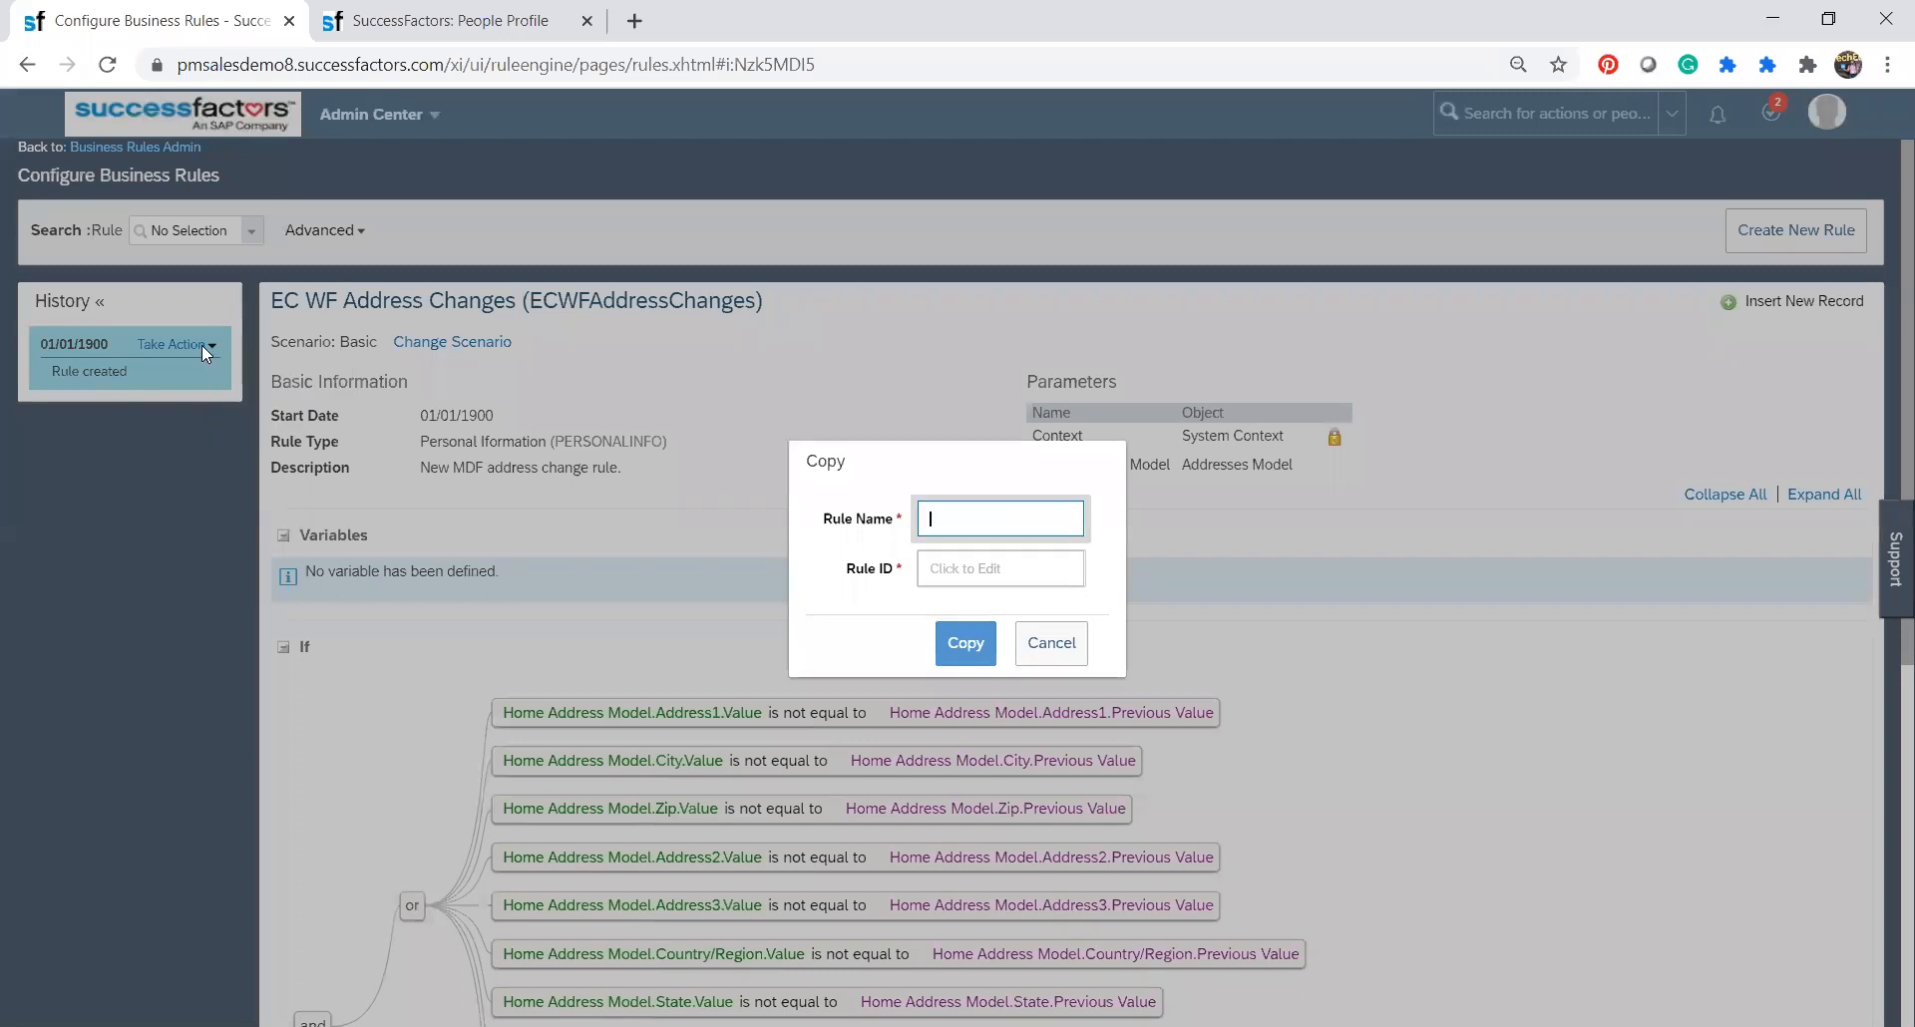
click(1051, 642)
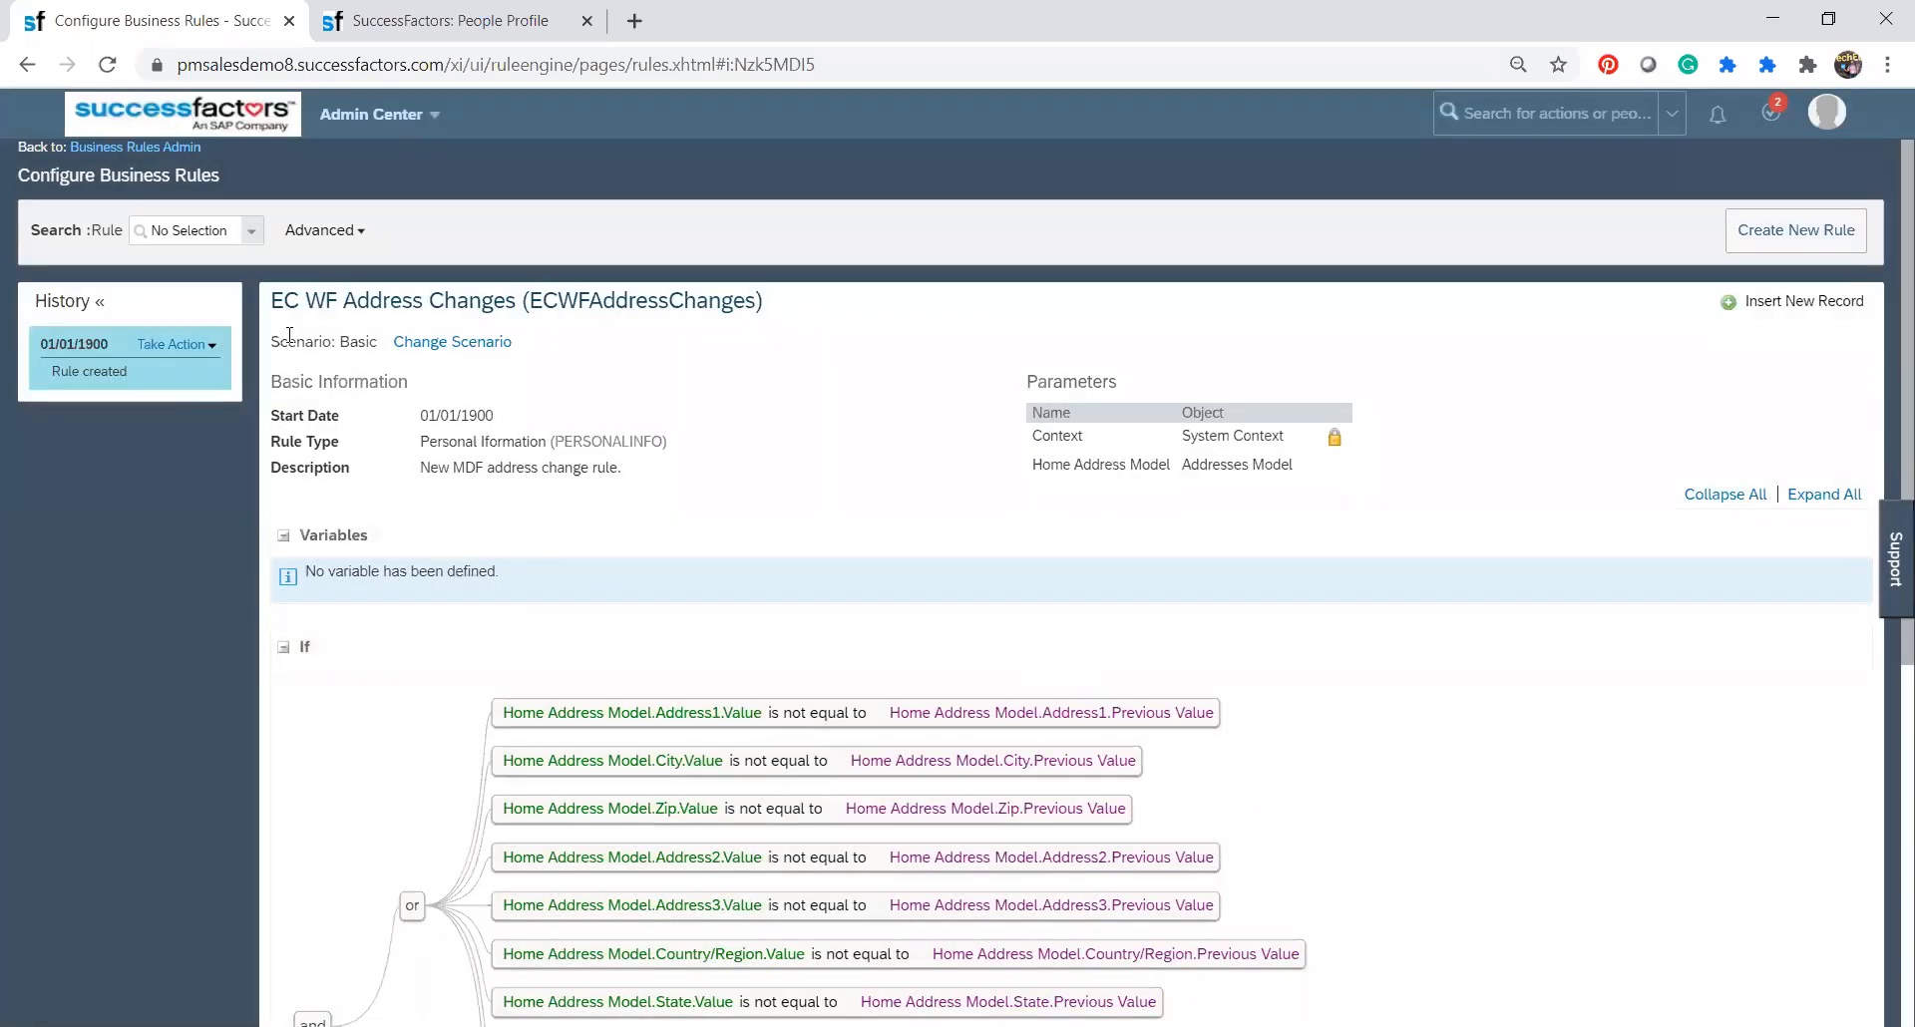
Copy the EC WF Address Changes rule, using ECAddress_CA as both the rule name and the rule ID.
click(216, 344)
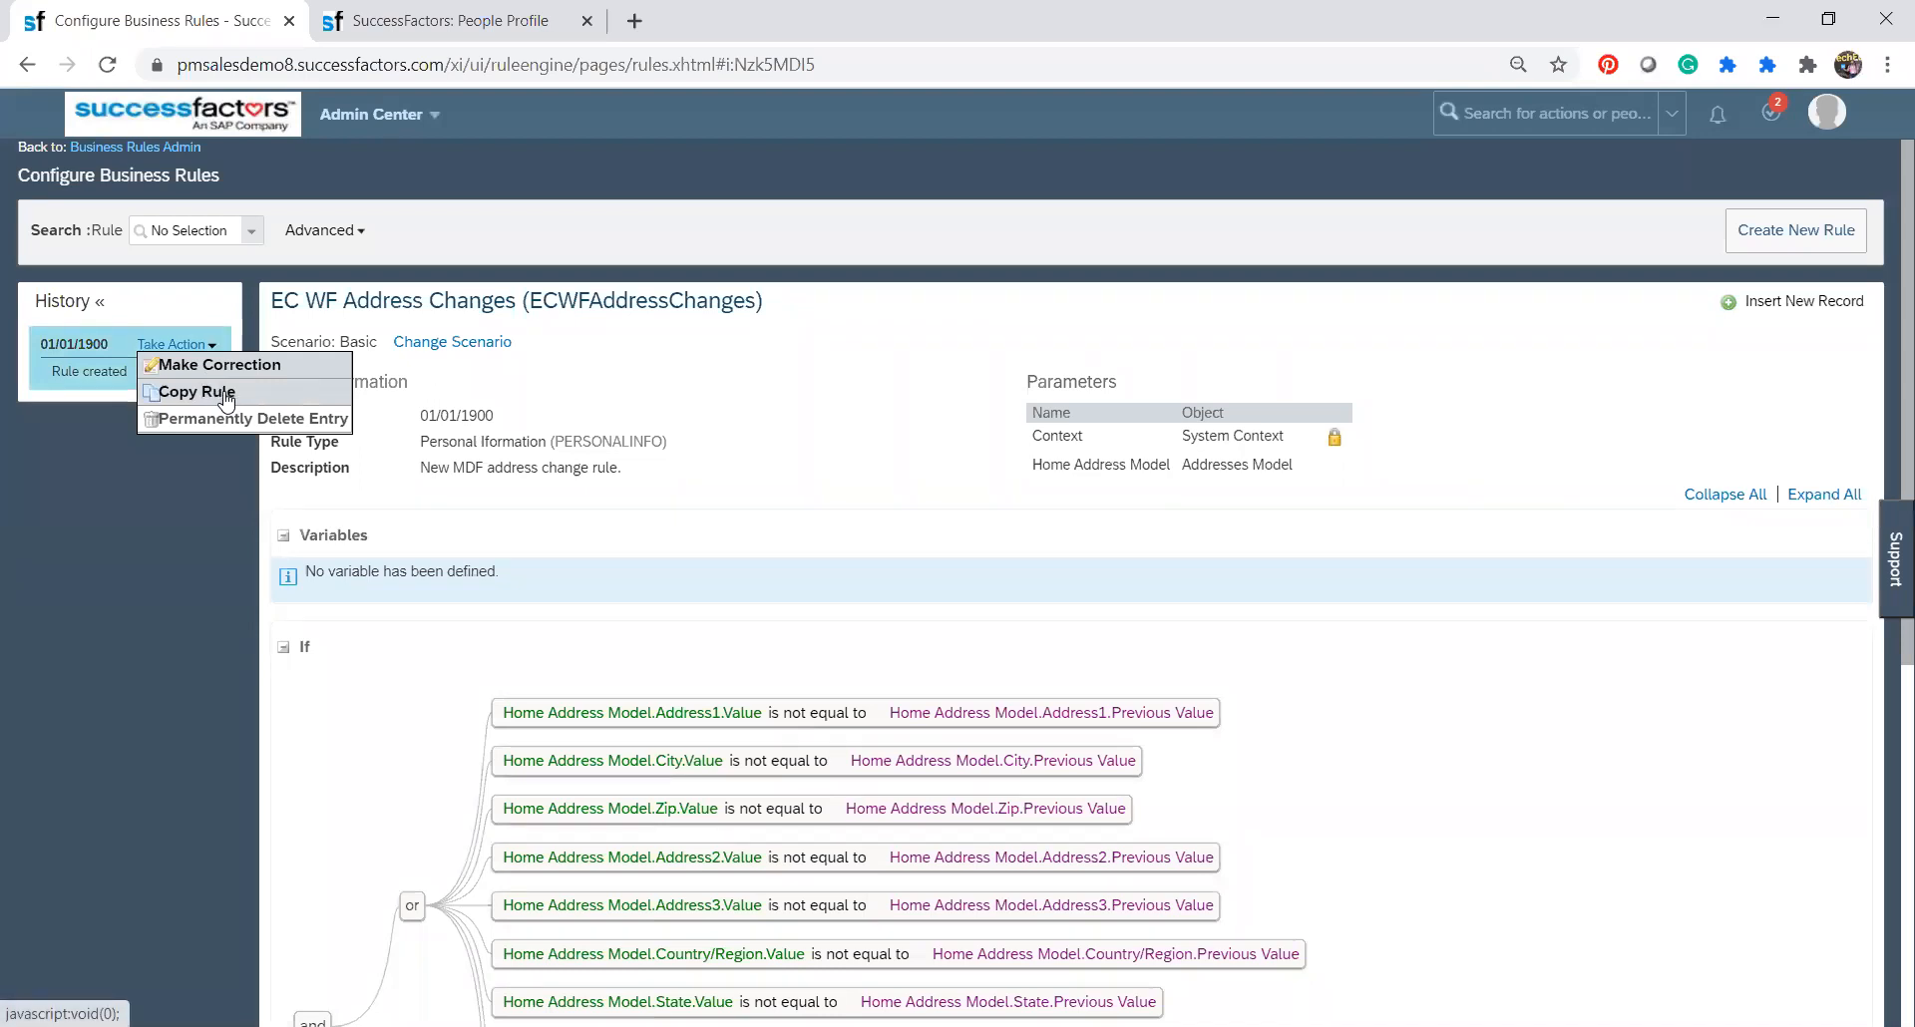
click(225, 399)
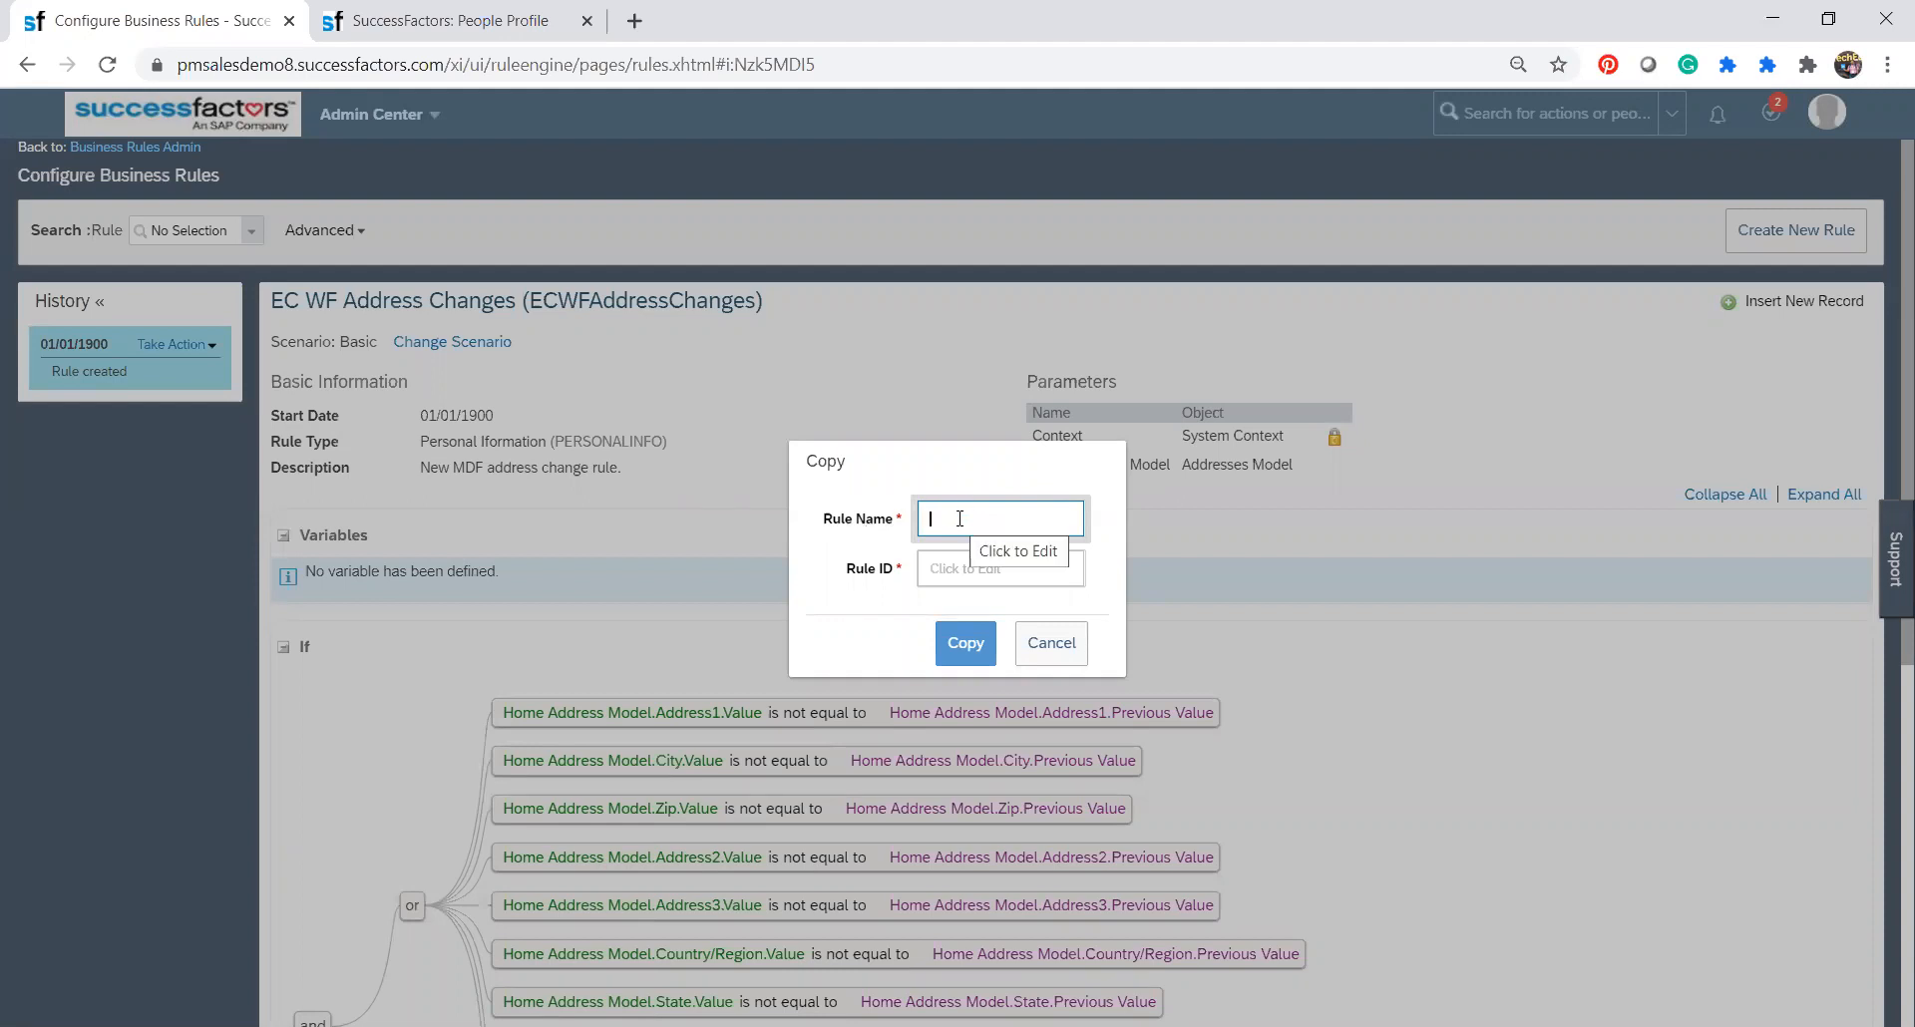
text(ECAddress_CA)
click(948, 569)
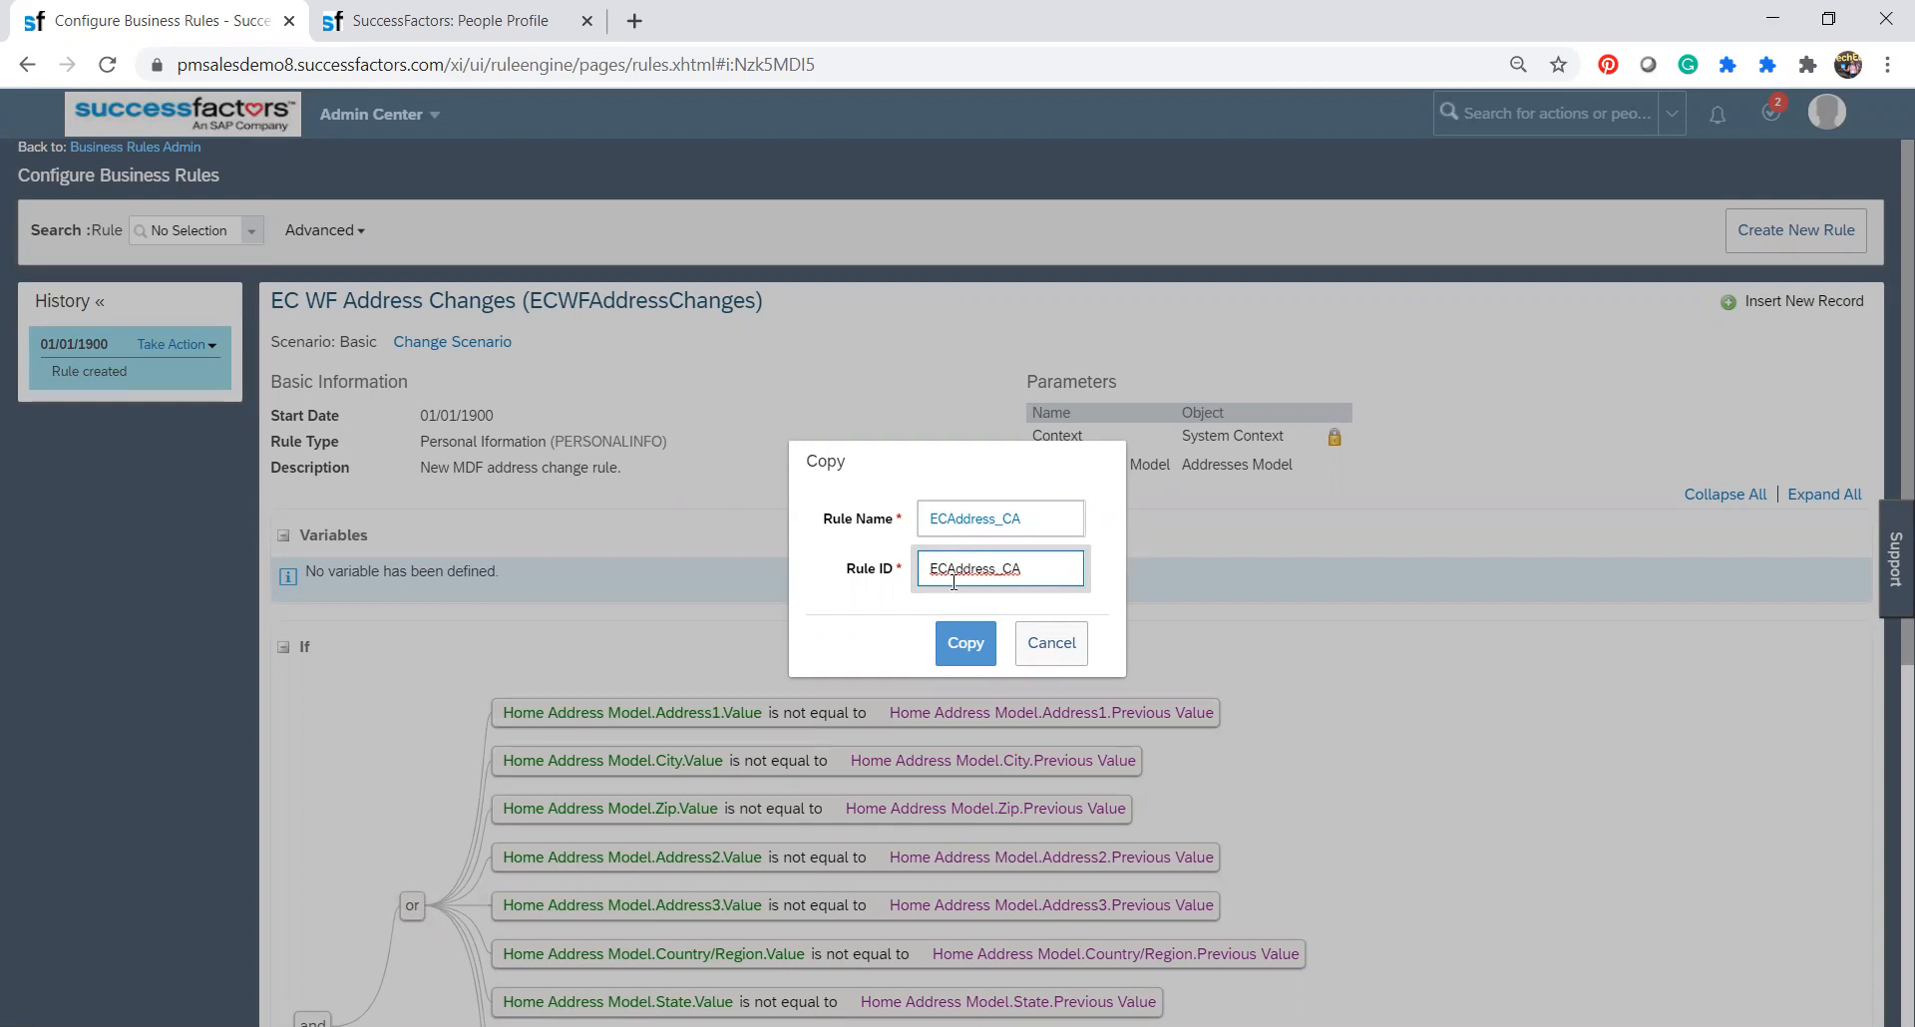
click(963, 646)
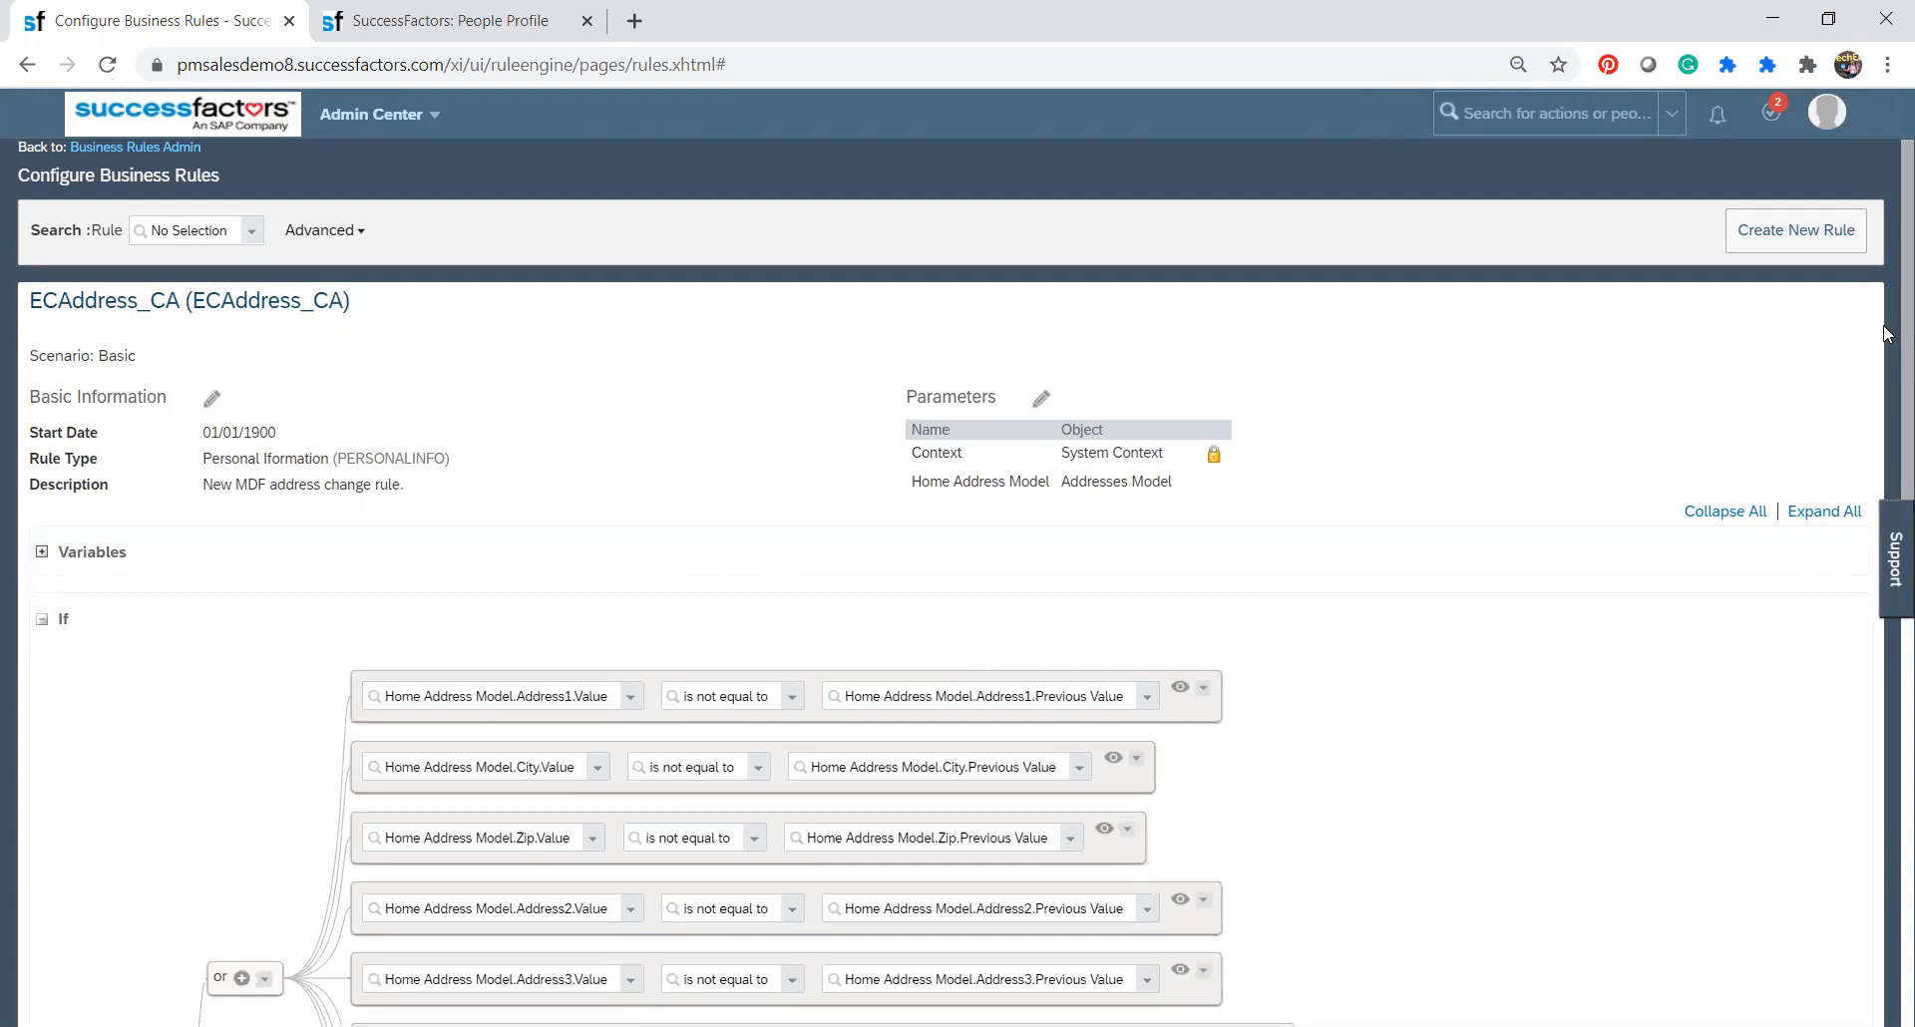
Change the copied rule's Country/Region "is equal to" condition from United States to the text Canada and save the rule.
scroll(1888, 335, down, 6)
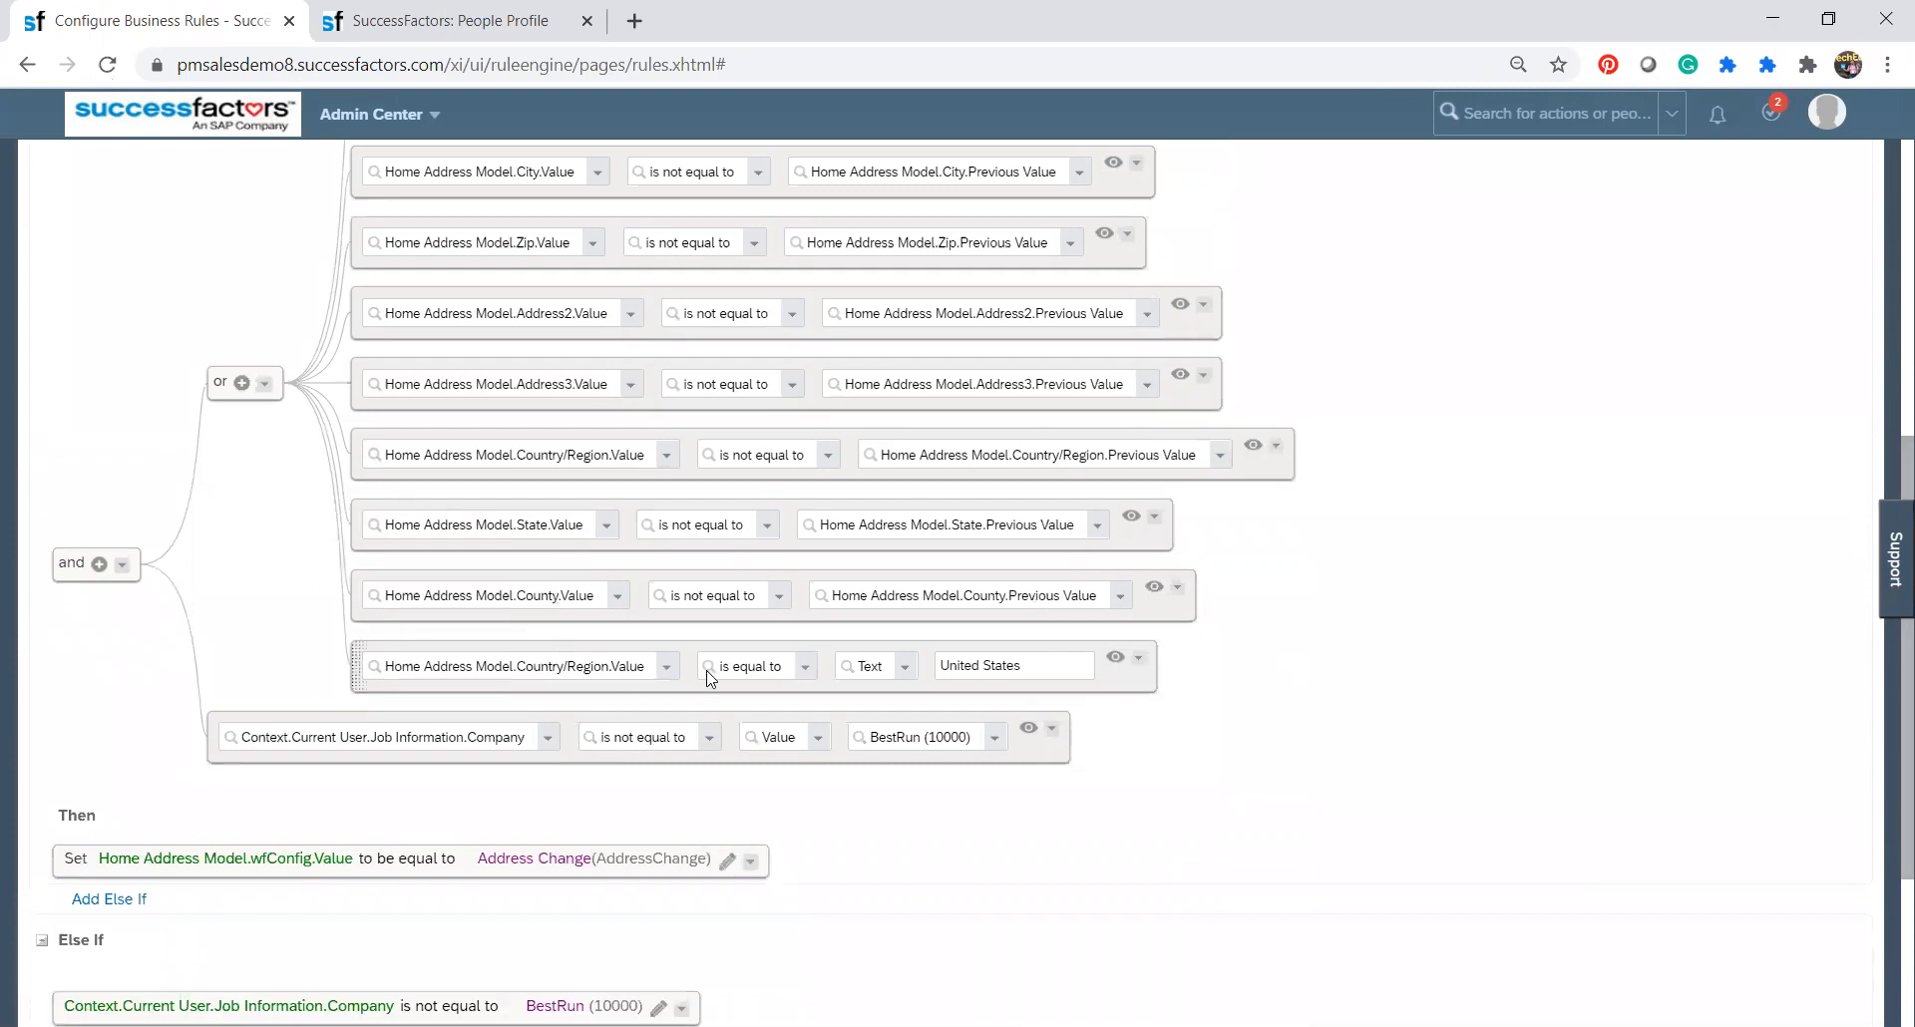
click(1059, 670)
key(BackSpace)
key(BackSpace)
key(BackSpace)
key(BackSpace)
key(BackSpace)
key(BackSpace)
key(BackSpace)
key(BackSpace)
key(BackSpace)
key(BackSpace)
key(BackSpace)
key(BackSpace)
key(BackSpace)
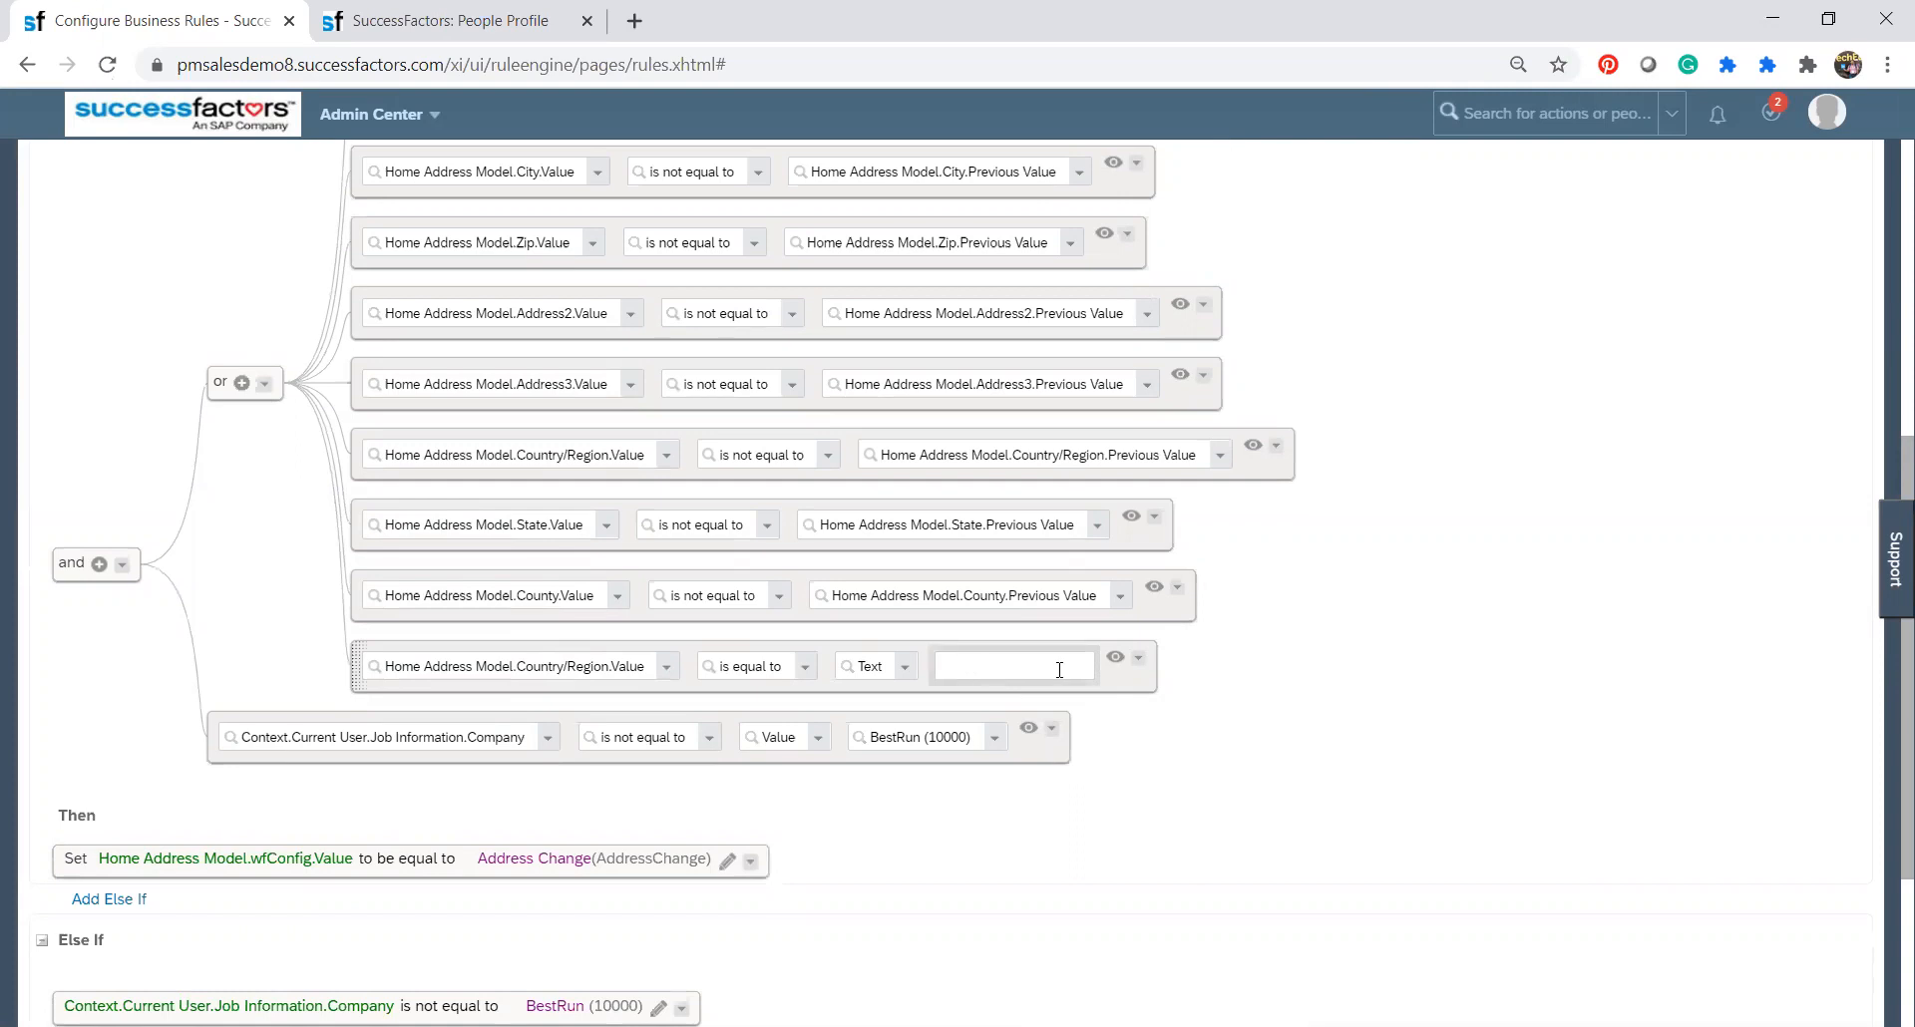
text(Canada)
scroll(1884, 763, down, 1)
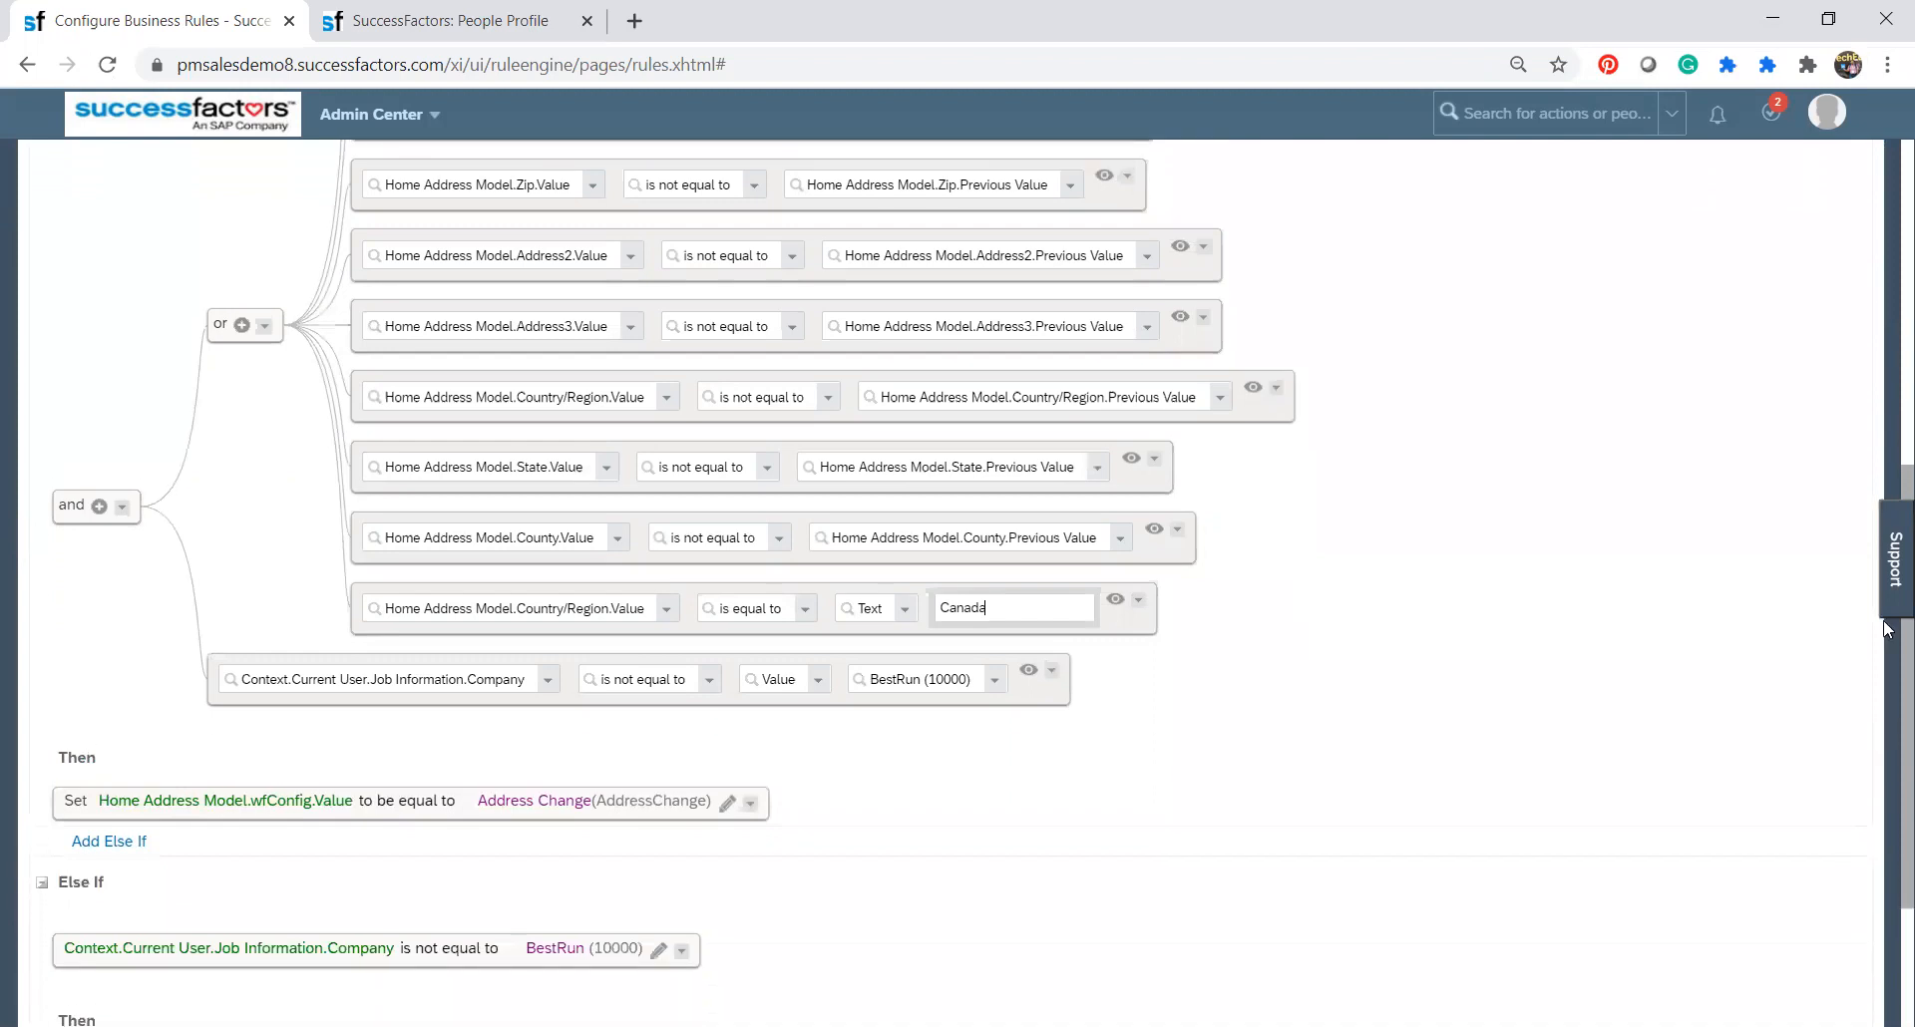
scroll(1887, 539, up, 6)
scroll(1887, 451, down, 9)
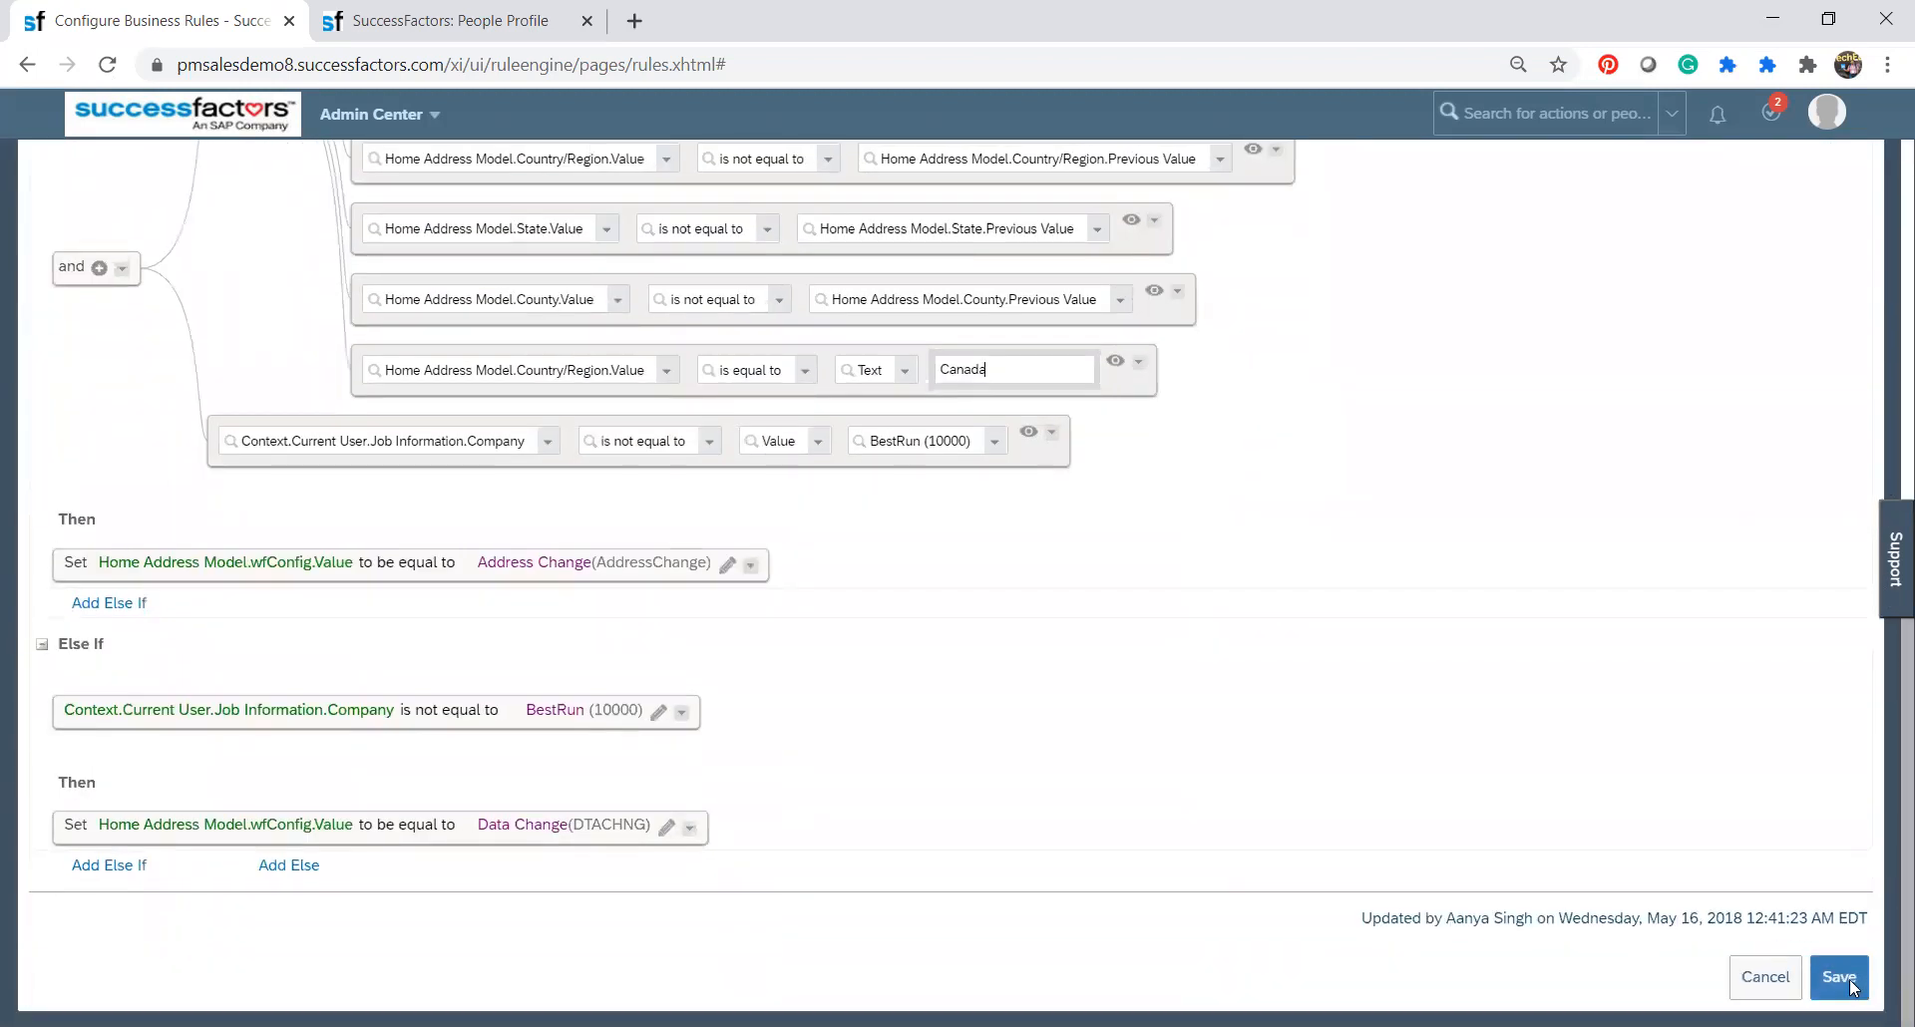
click(1839, 978)
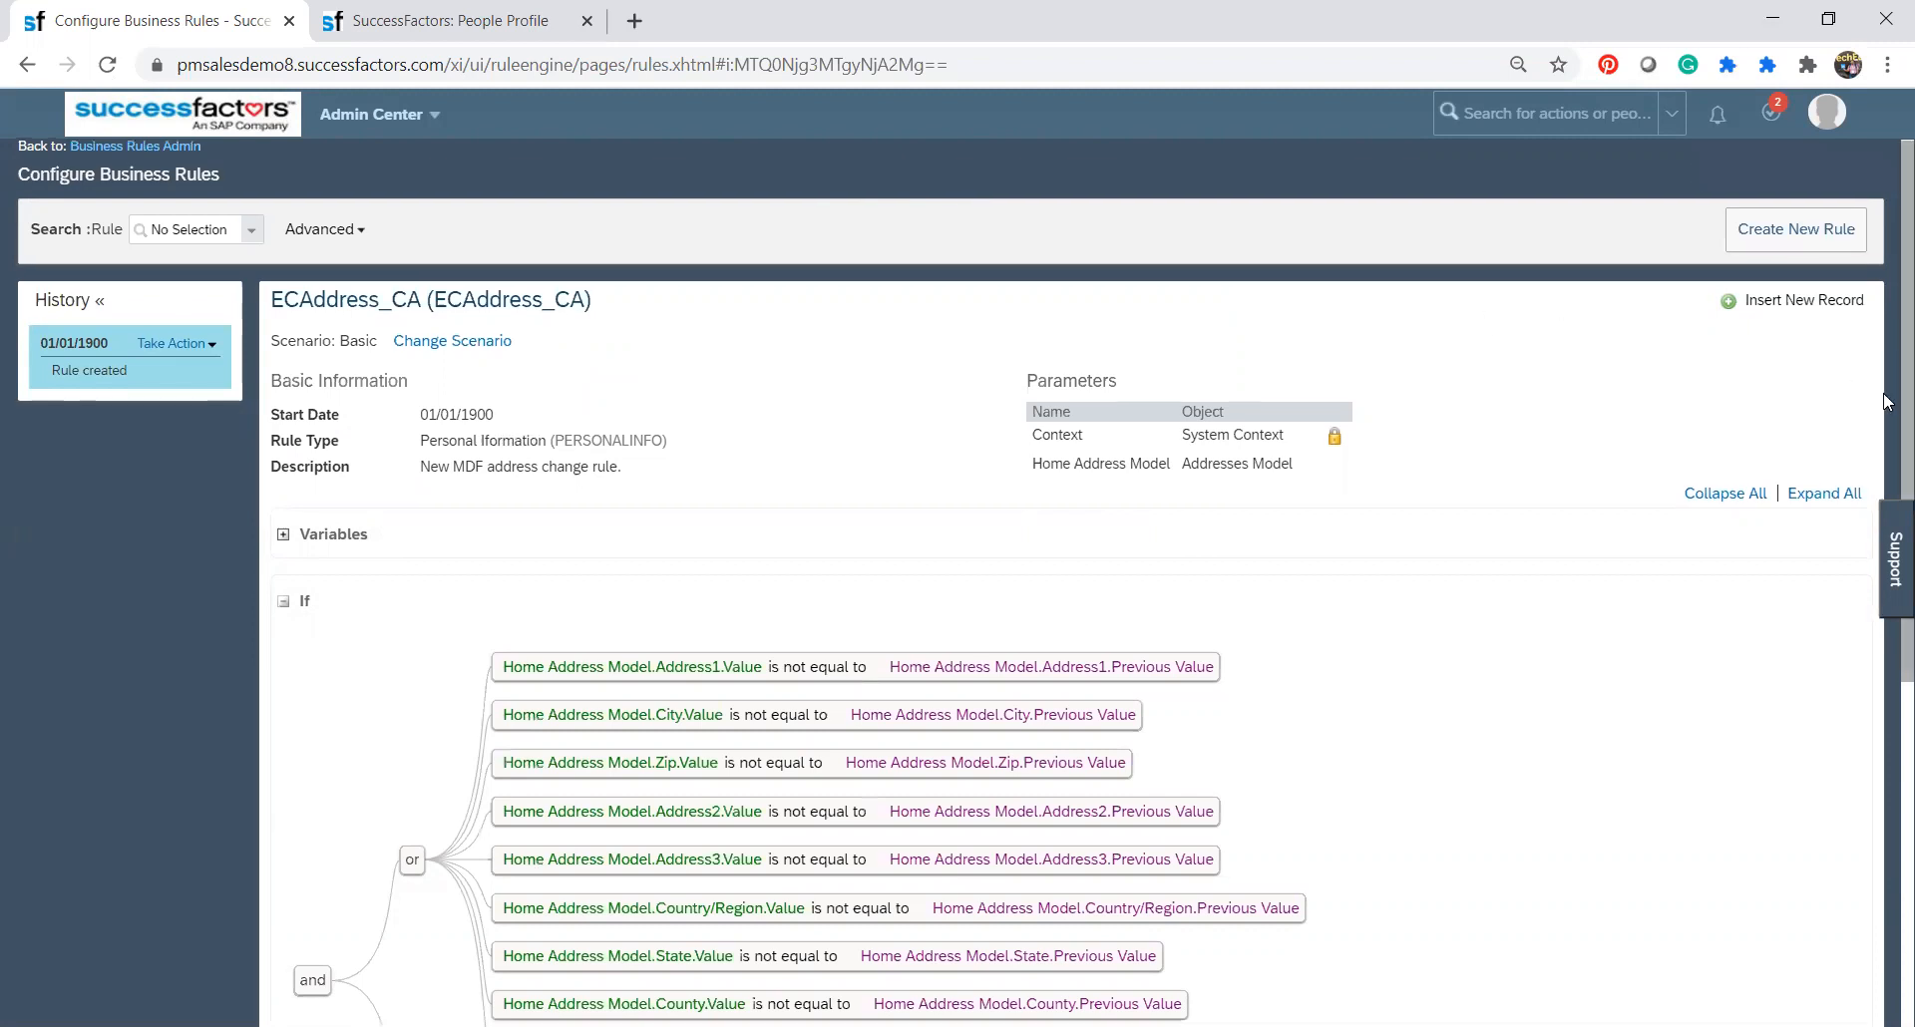
Review the saved ECAddress_CA rule's If, Then and Else If sections, and return to Business Rules Admin to look through the rule list.
scroll(1886, 365, down, 3)
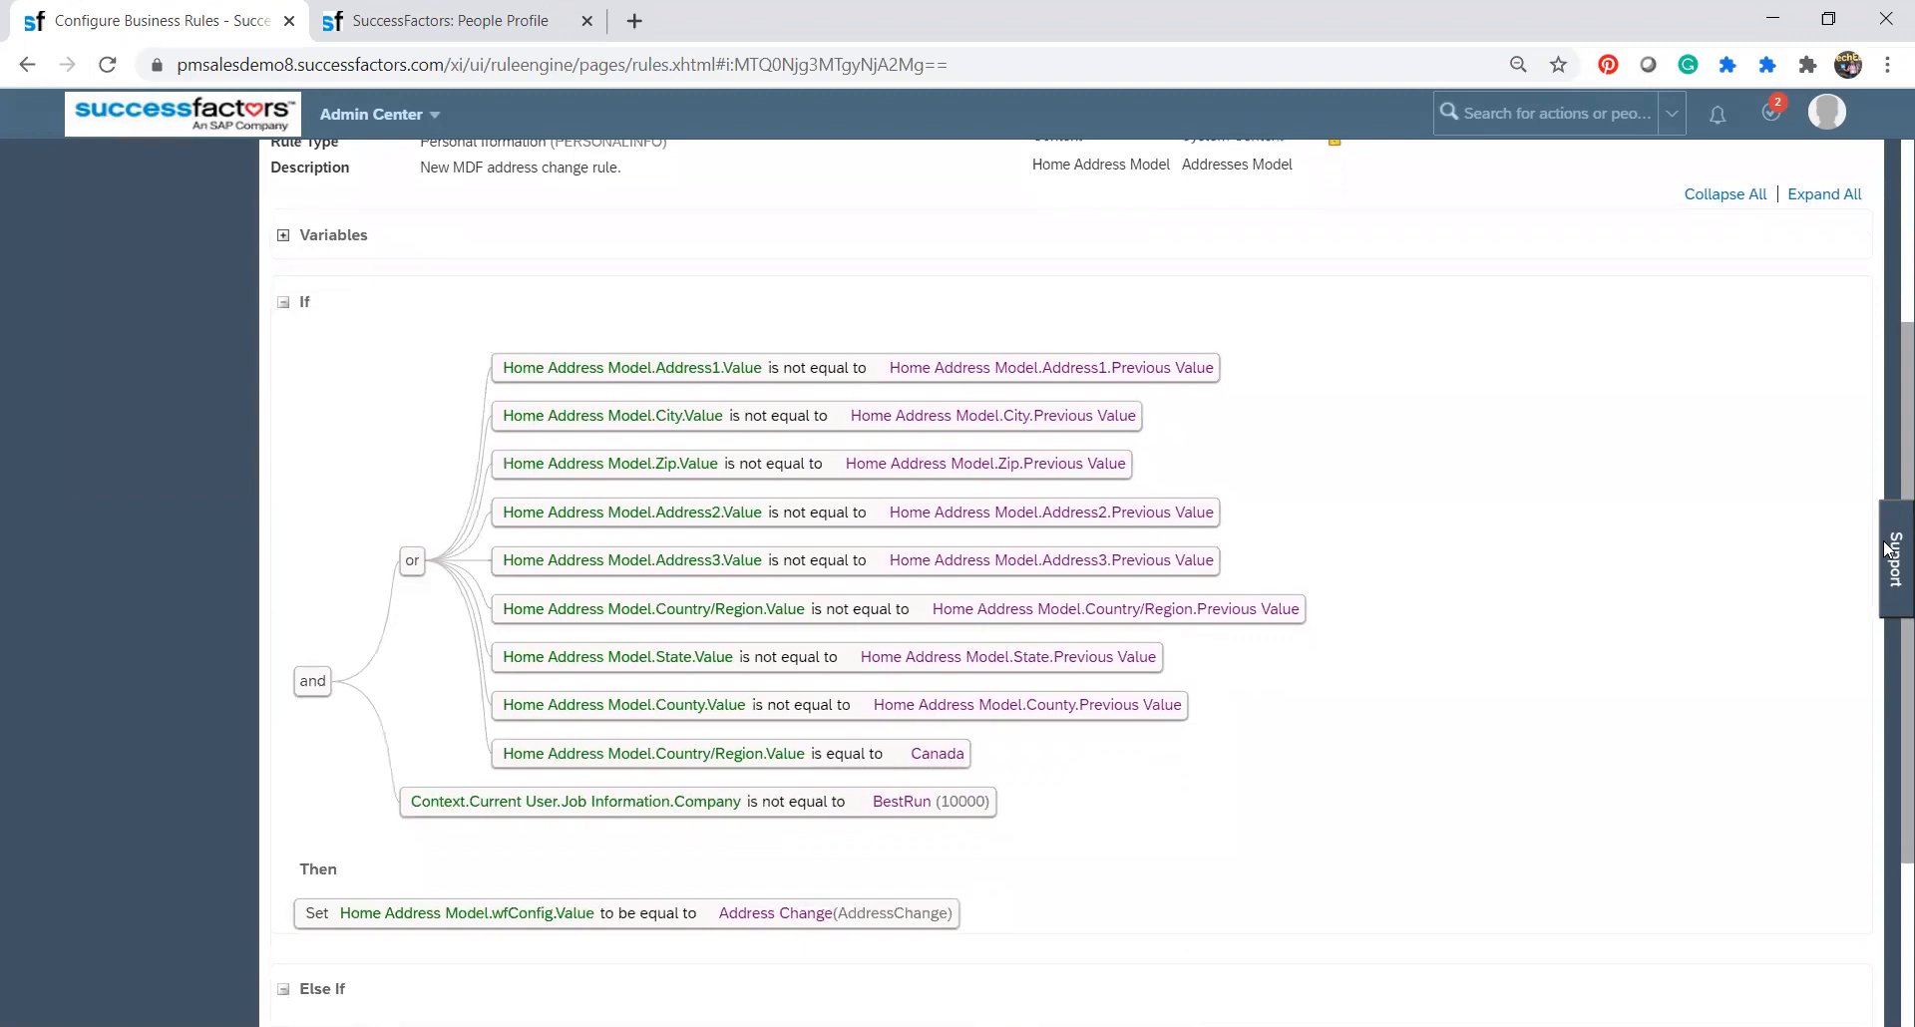
scroll(1887, 639, down, 2)
scroll(1887, 650, down, 2)
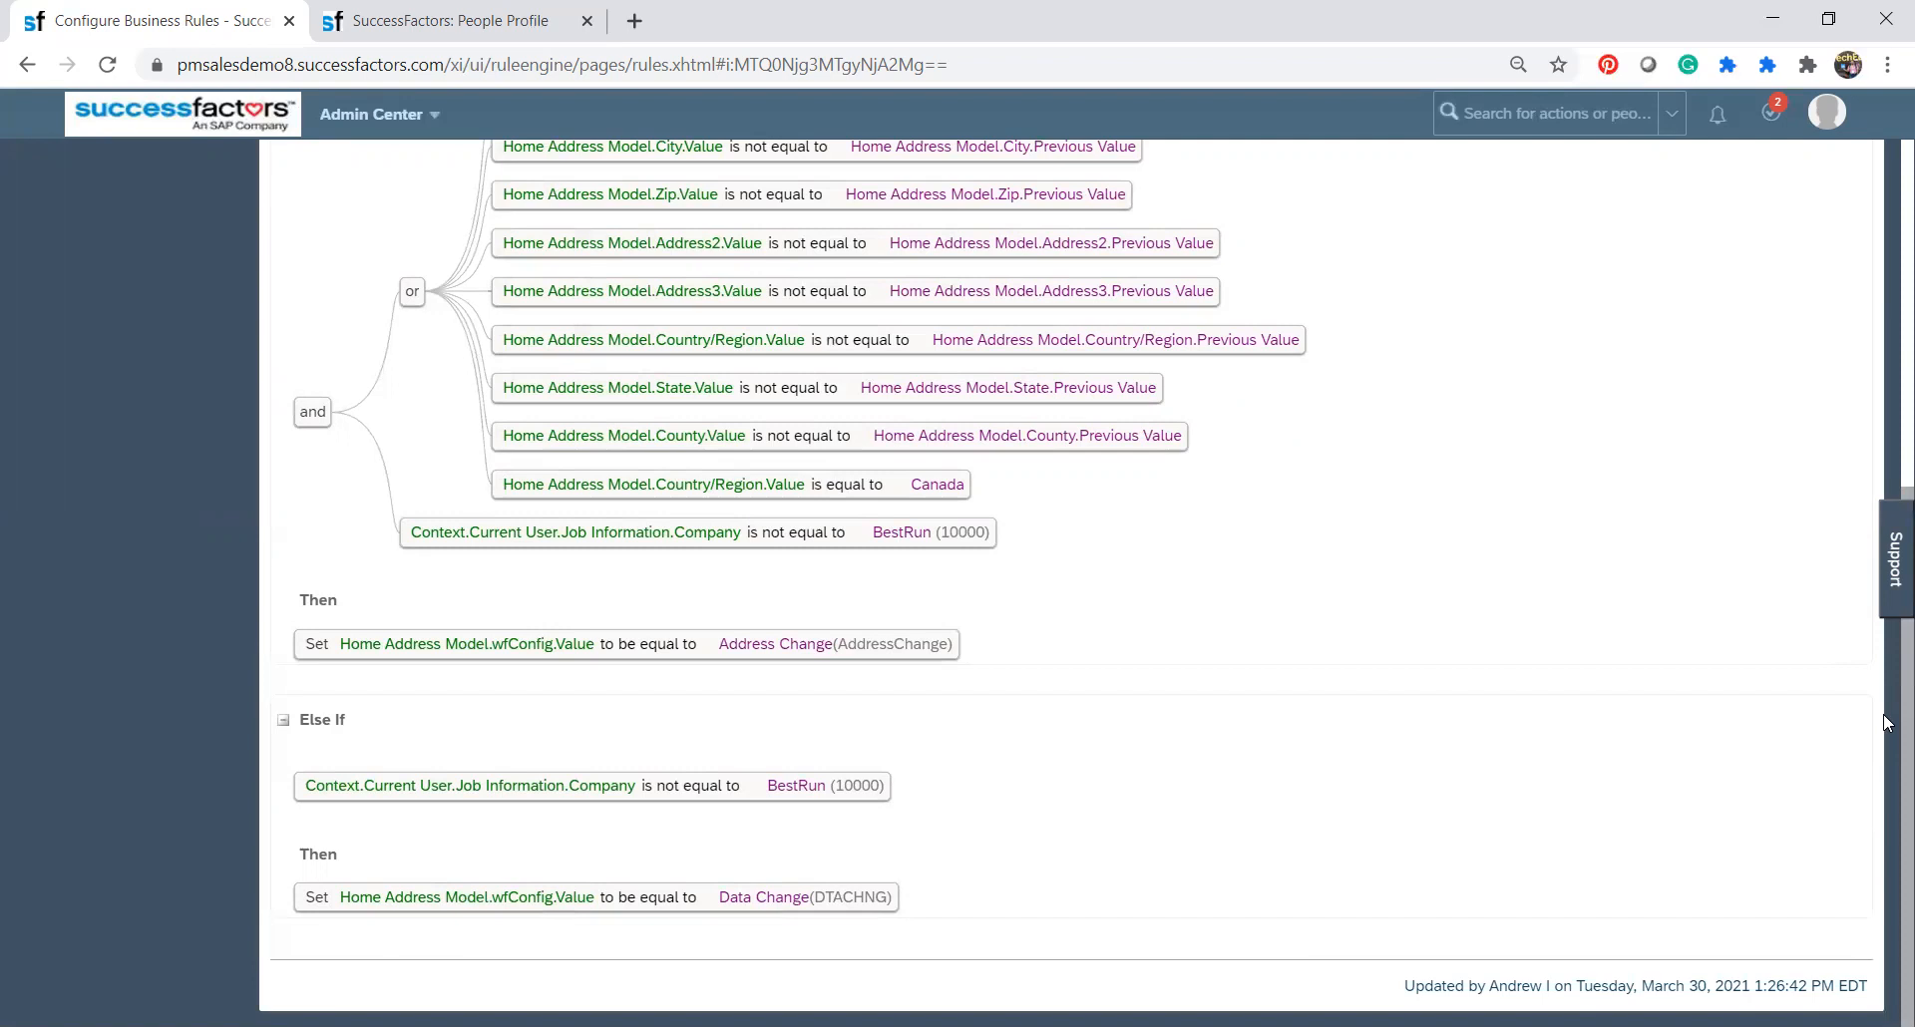
scroll(1885, 723, up, 5)
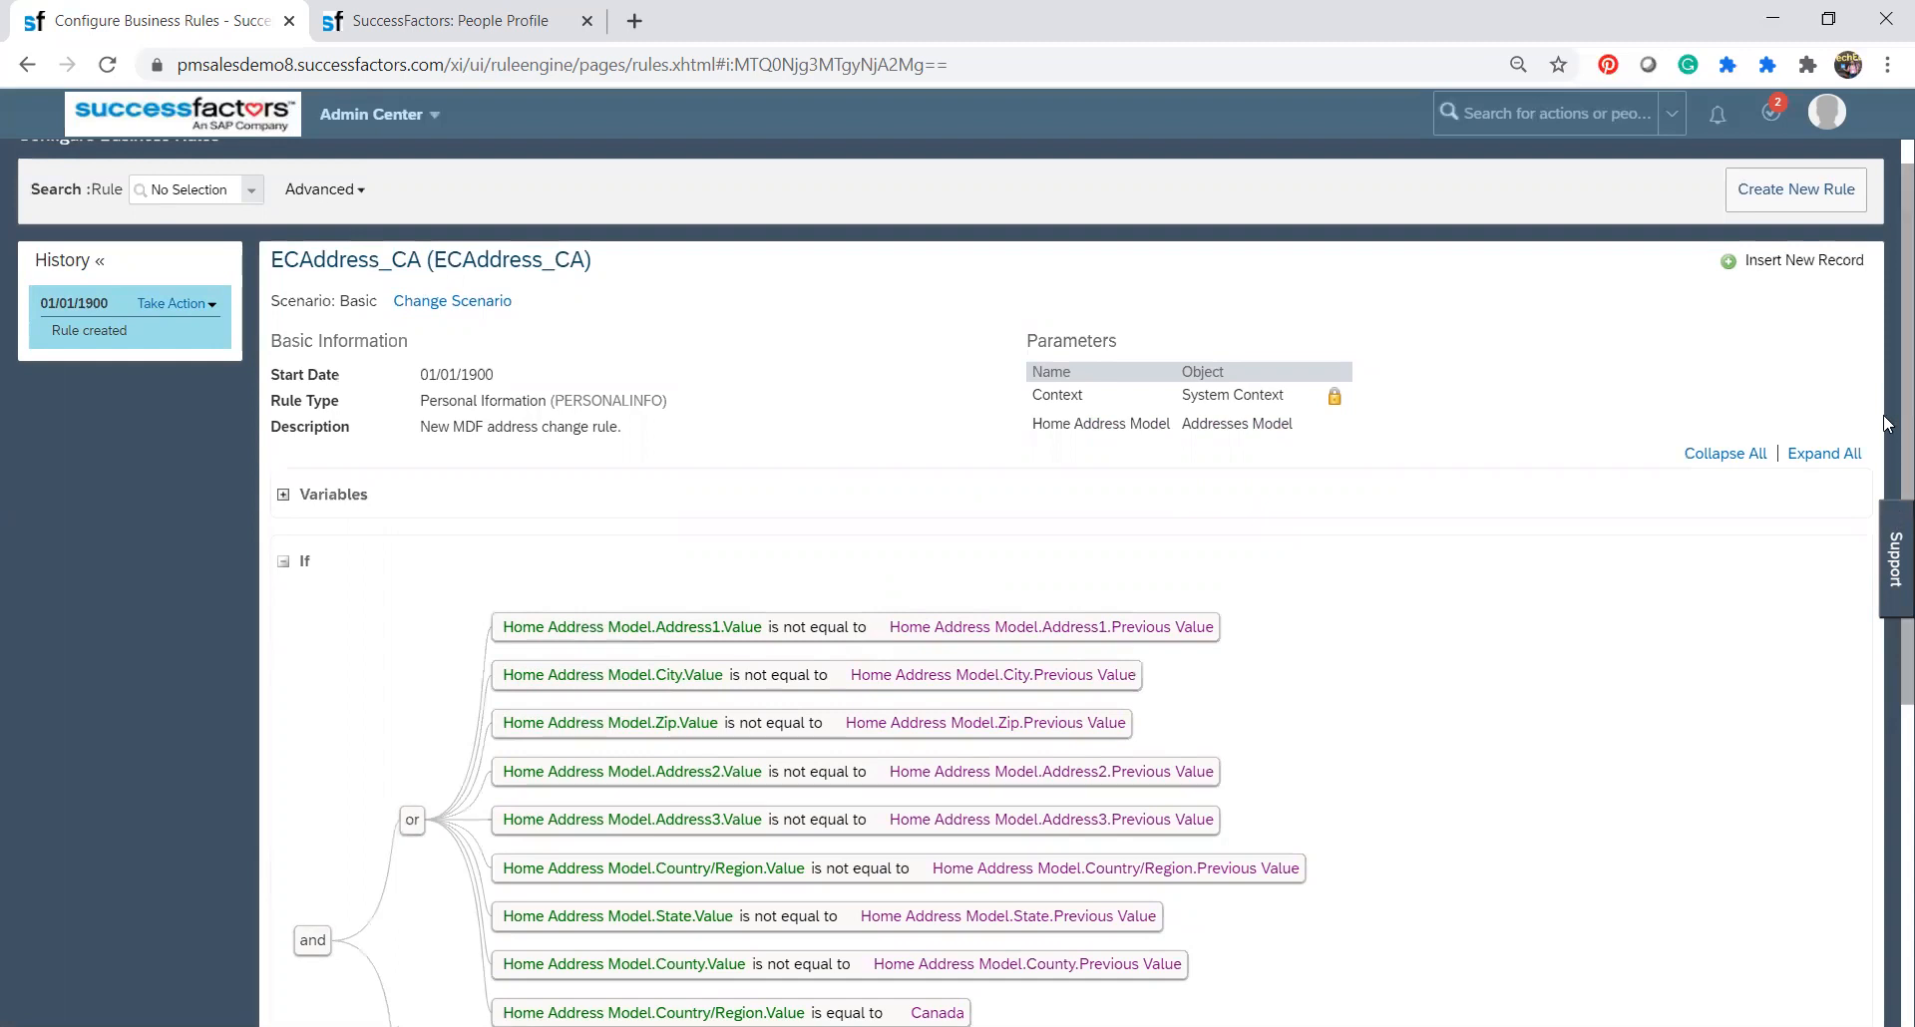
scroll(1888, 478, down, 3)
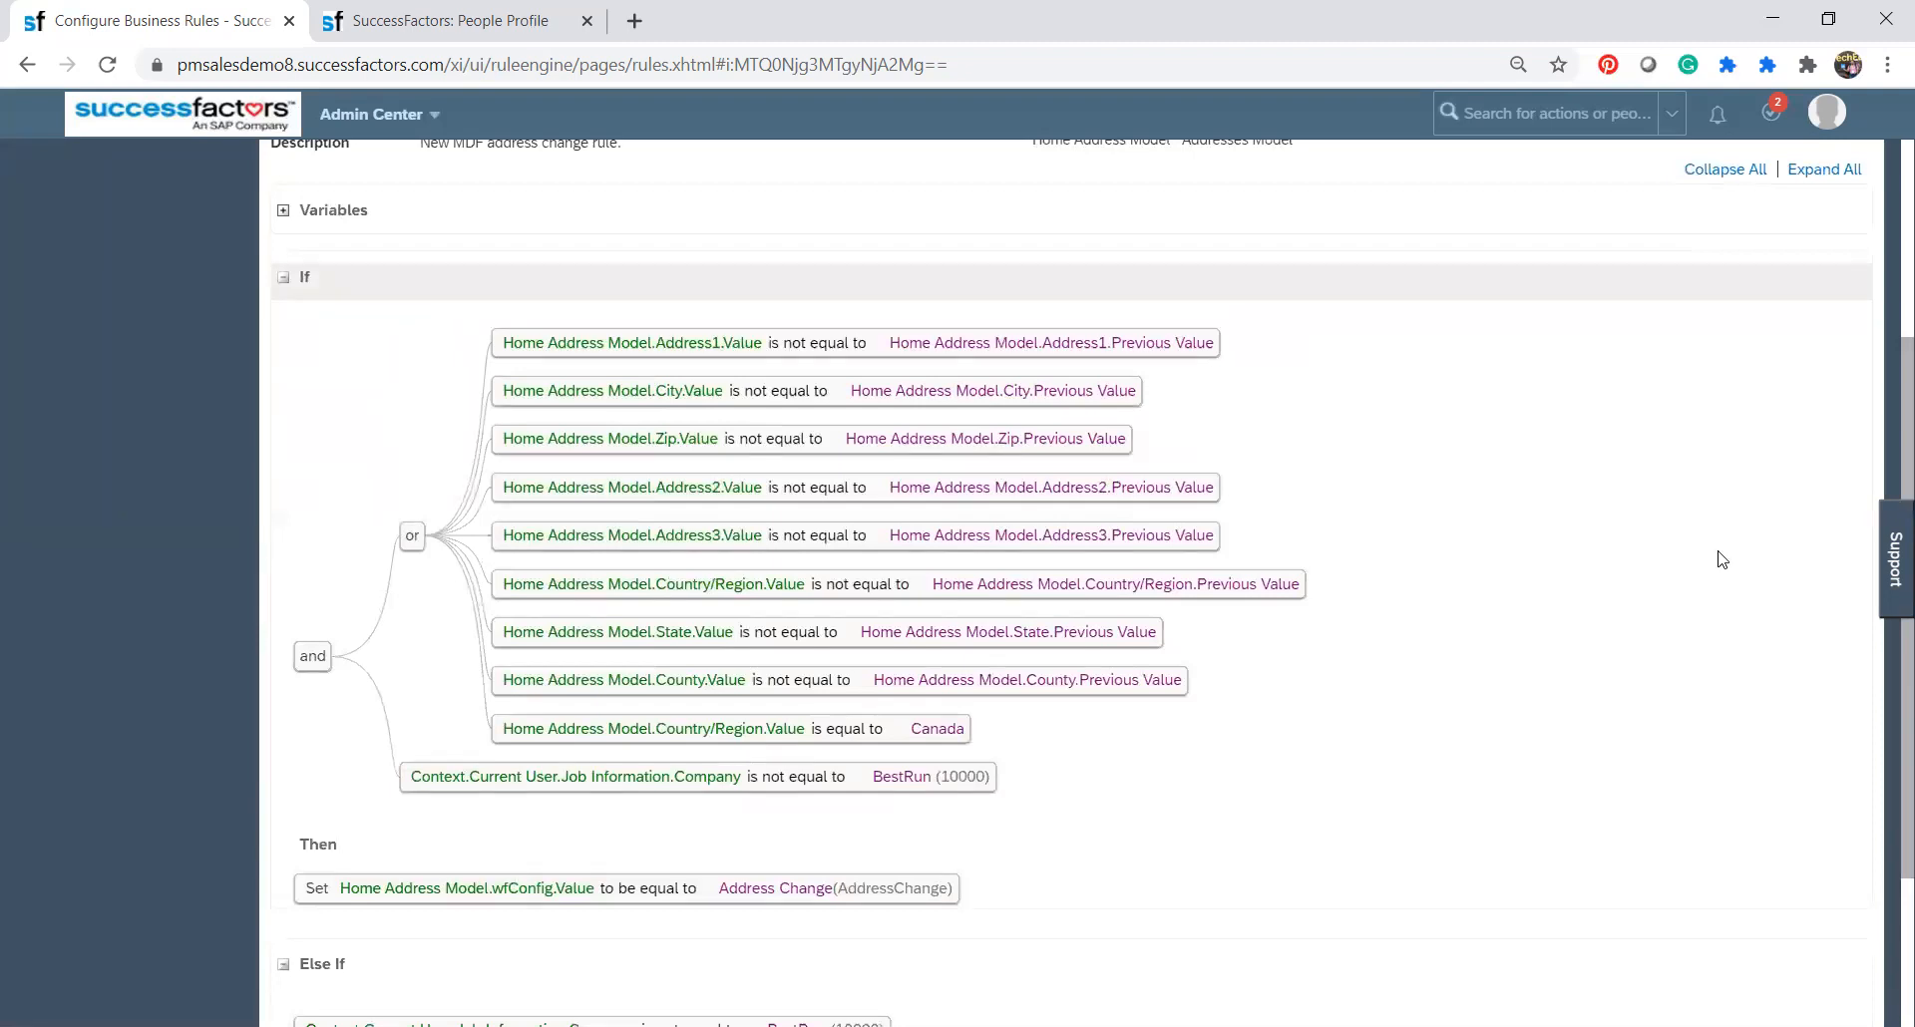
scroll(1888, 443, up, 3)
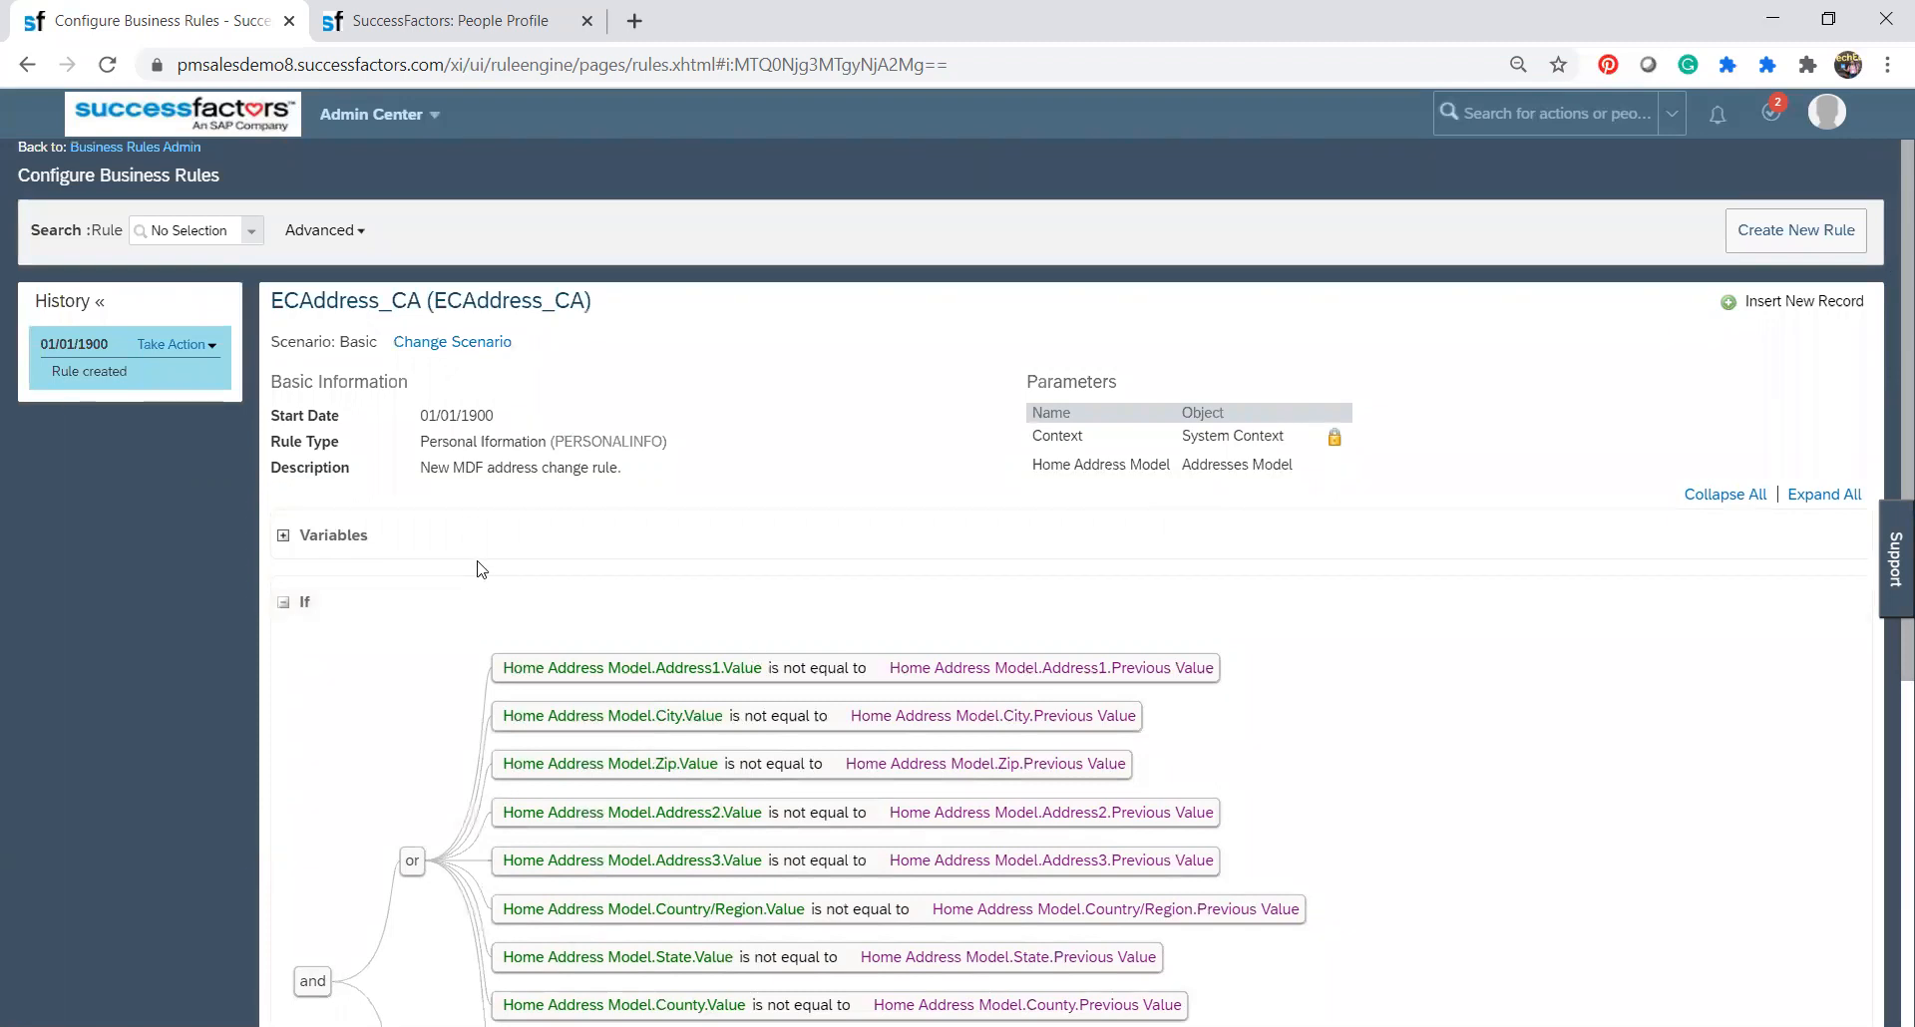
click(180, 151)
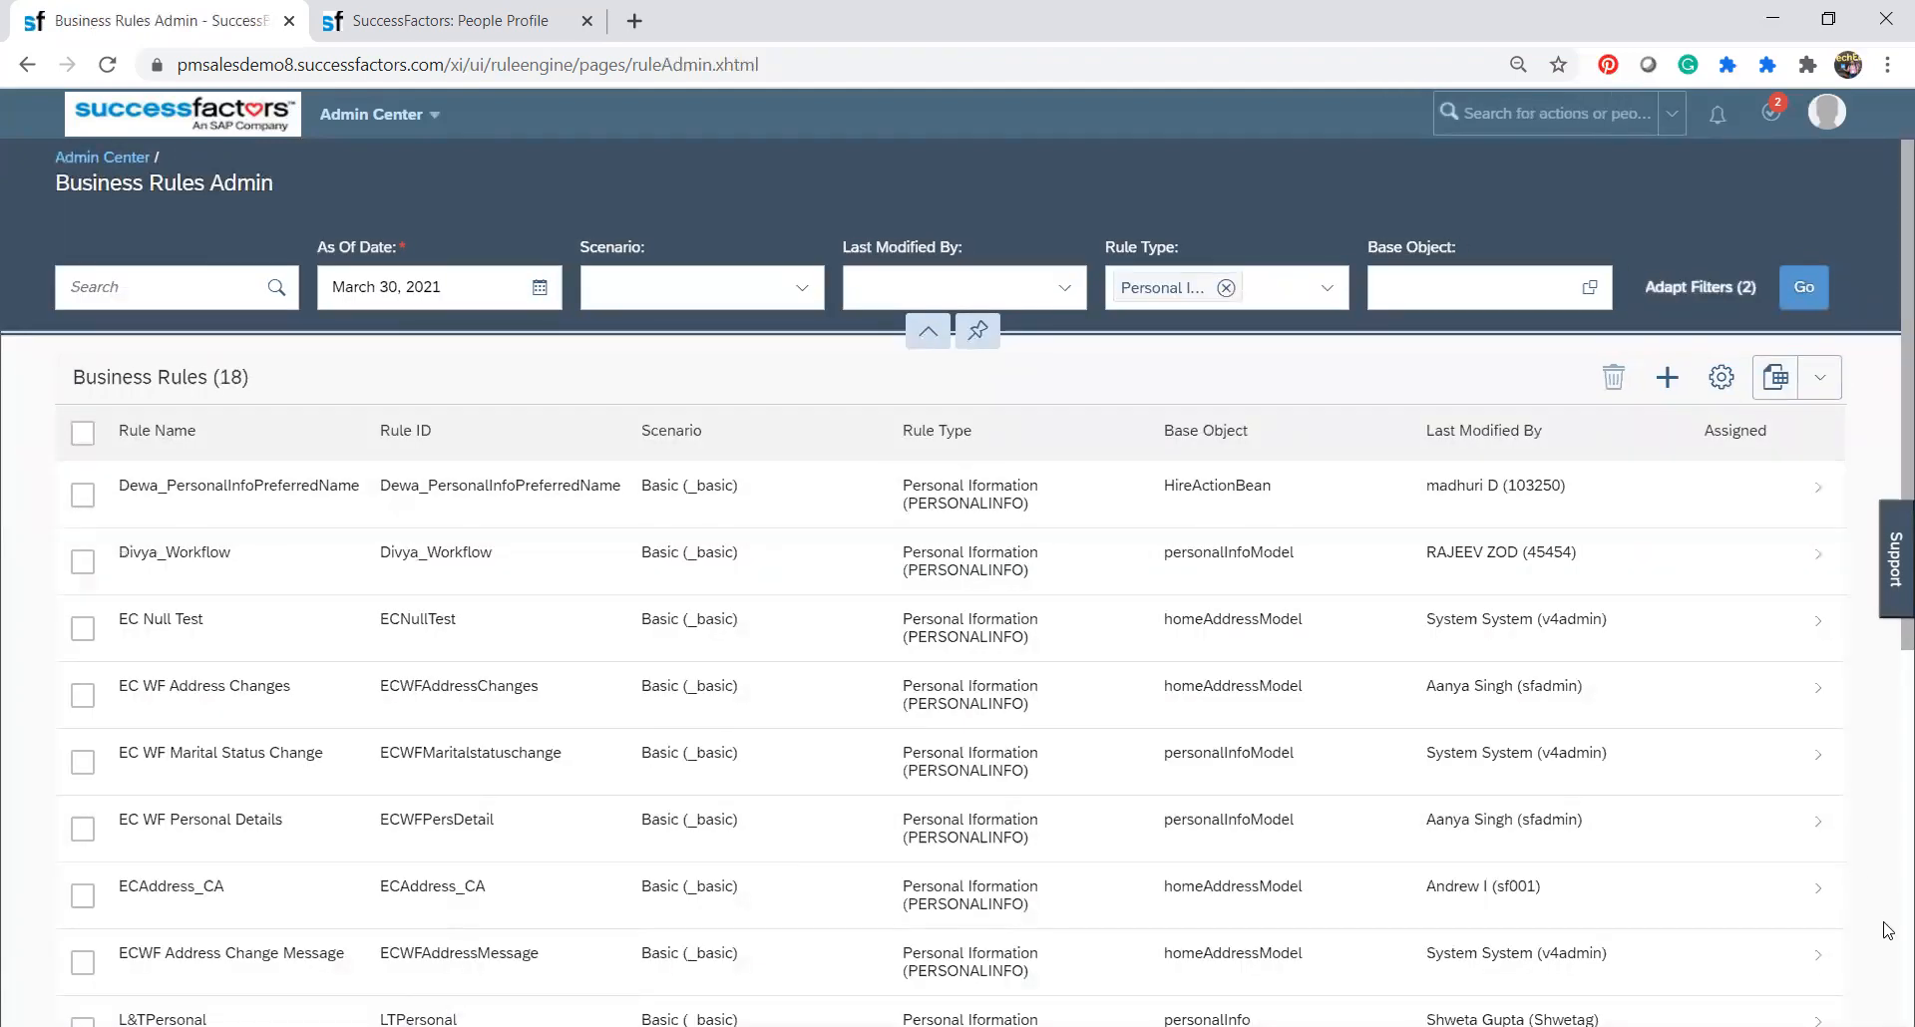
scroll(1889, 922, down, 5)
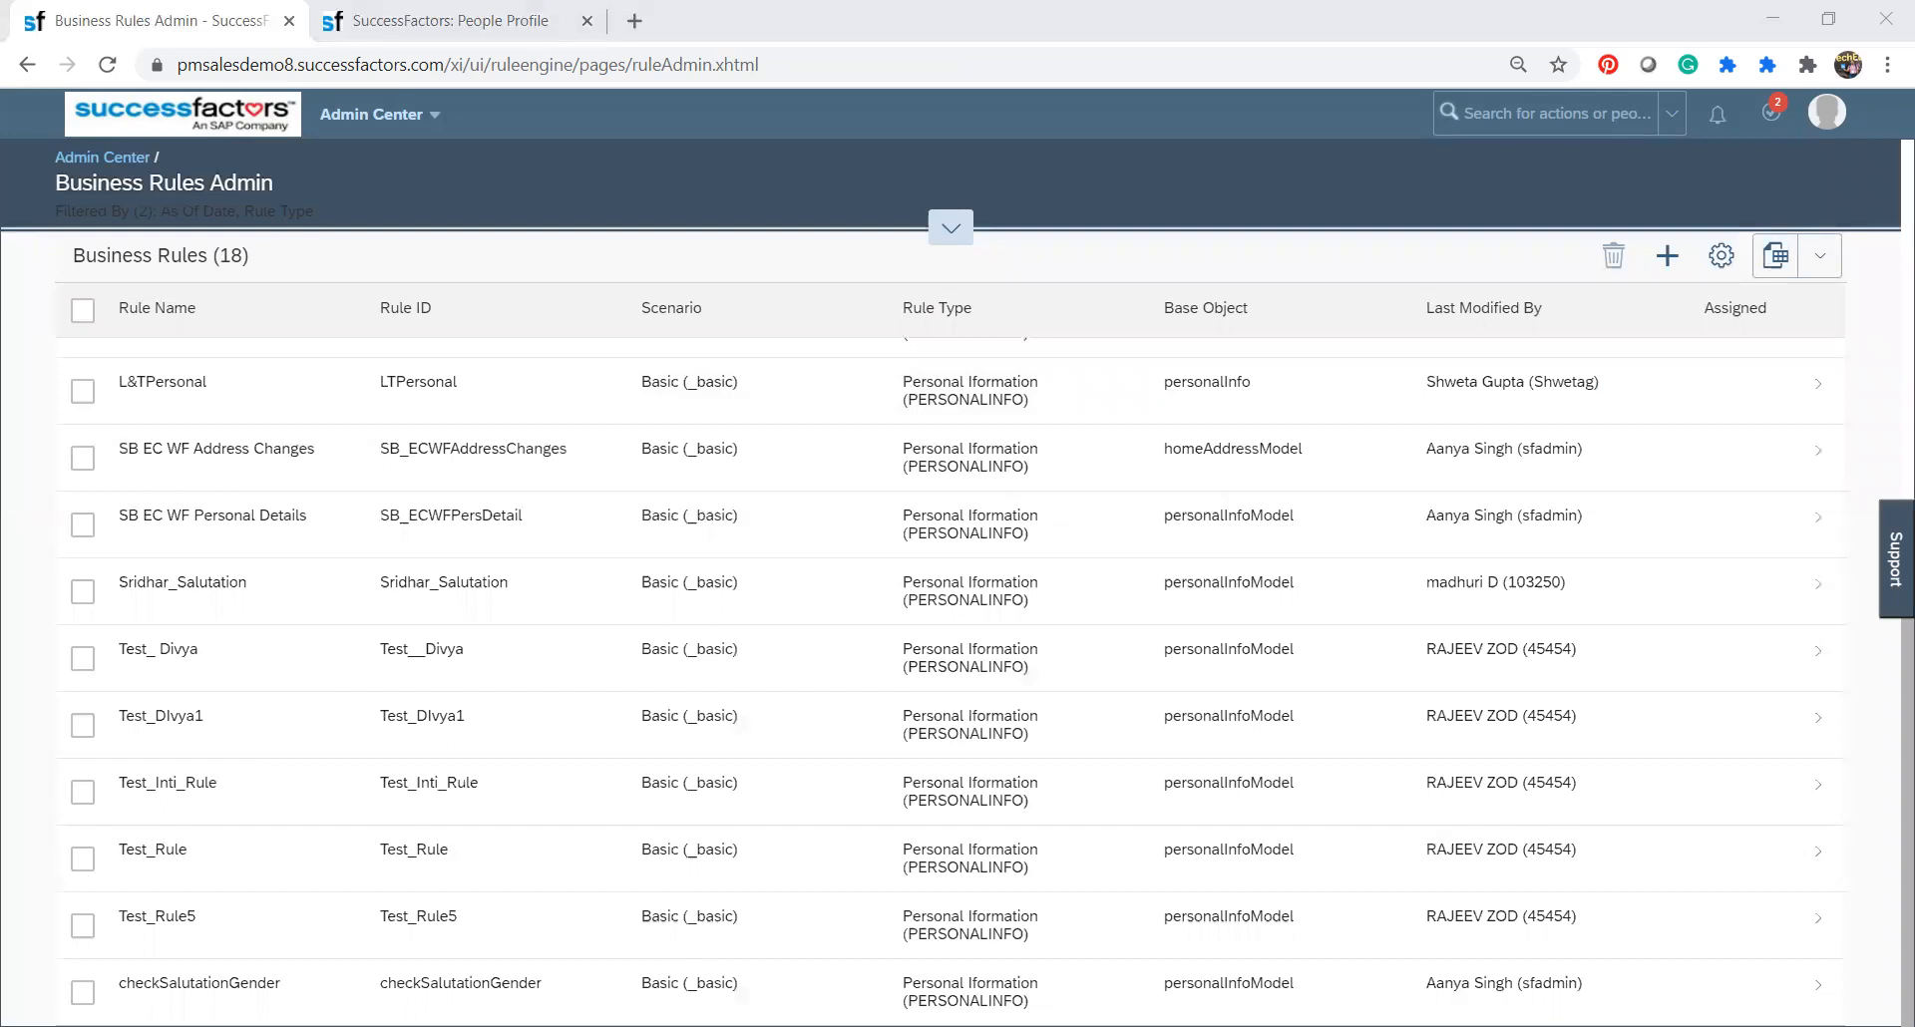
Switch to the EC_Business Rules presentation in PowerPoint and show slide 15, Business Rule # 1 (ABC_Terminate).
key(alt+Tab)
click(201, 705)
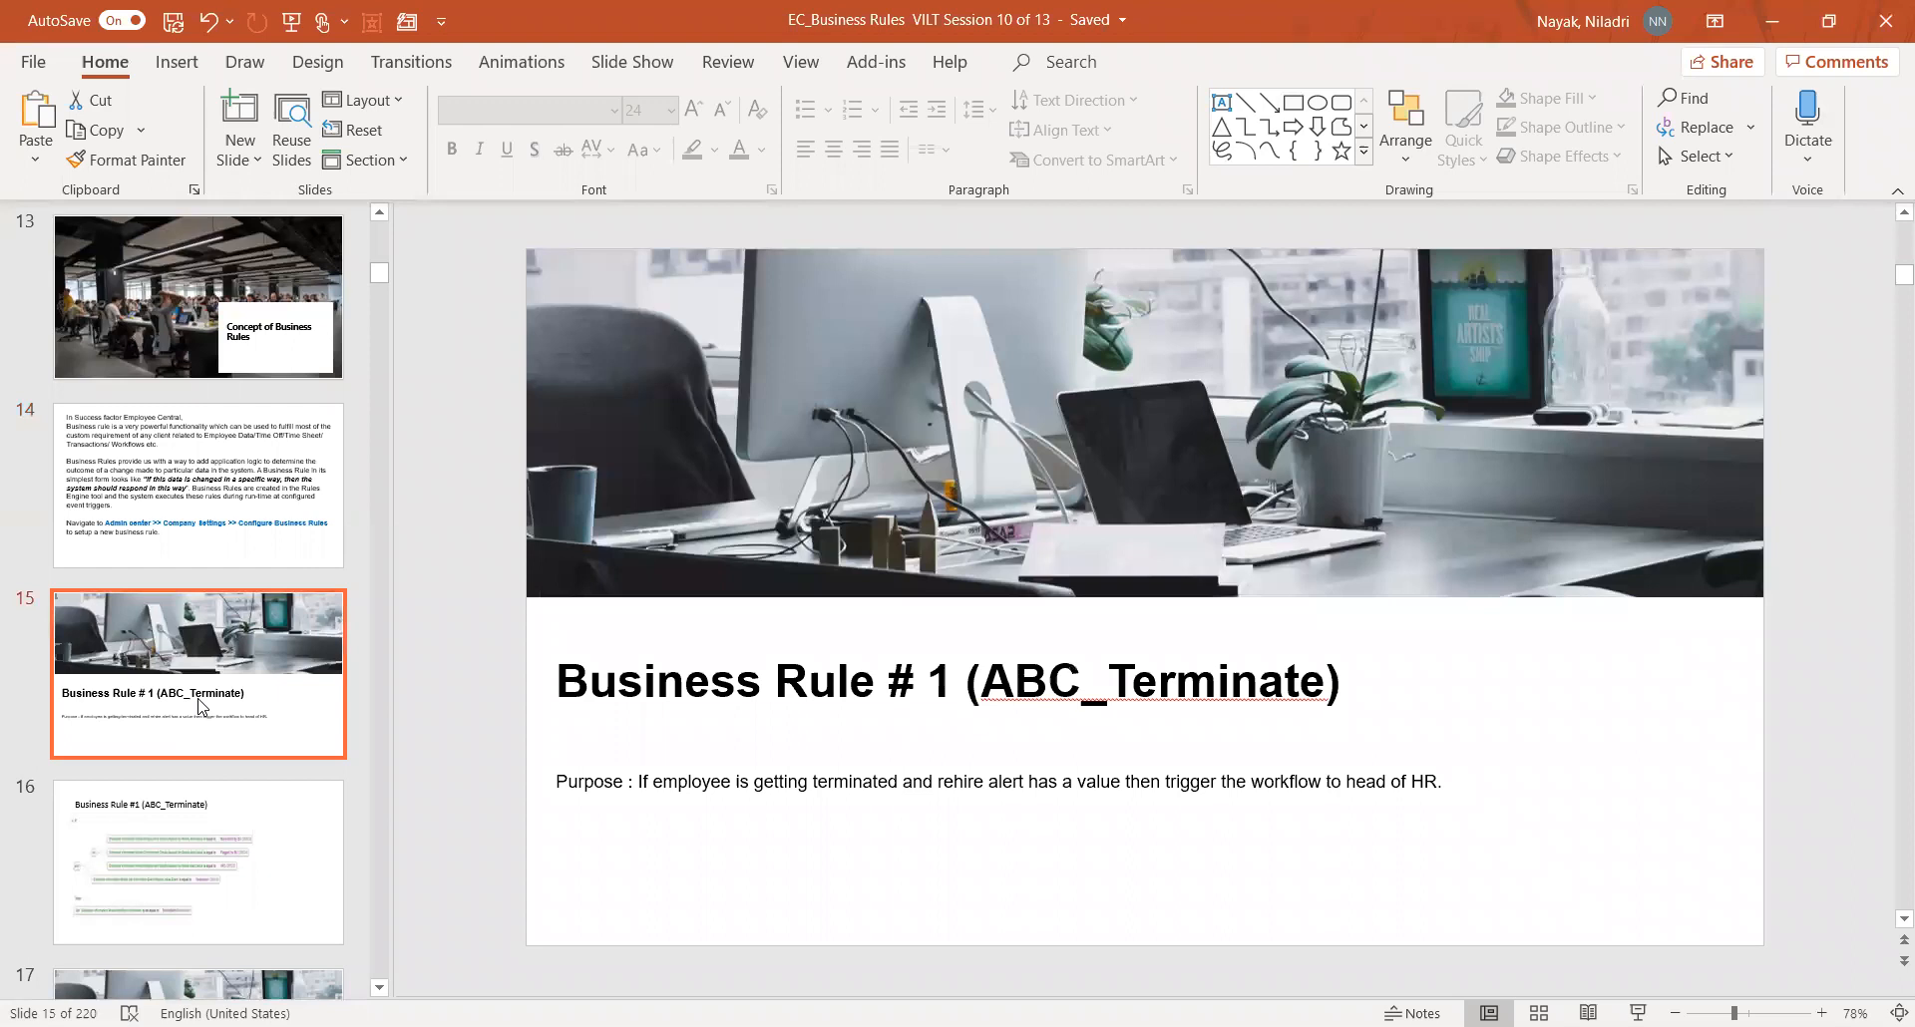
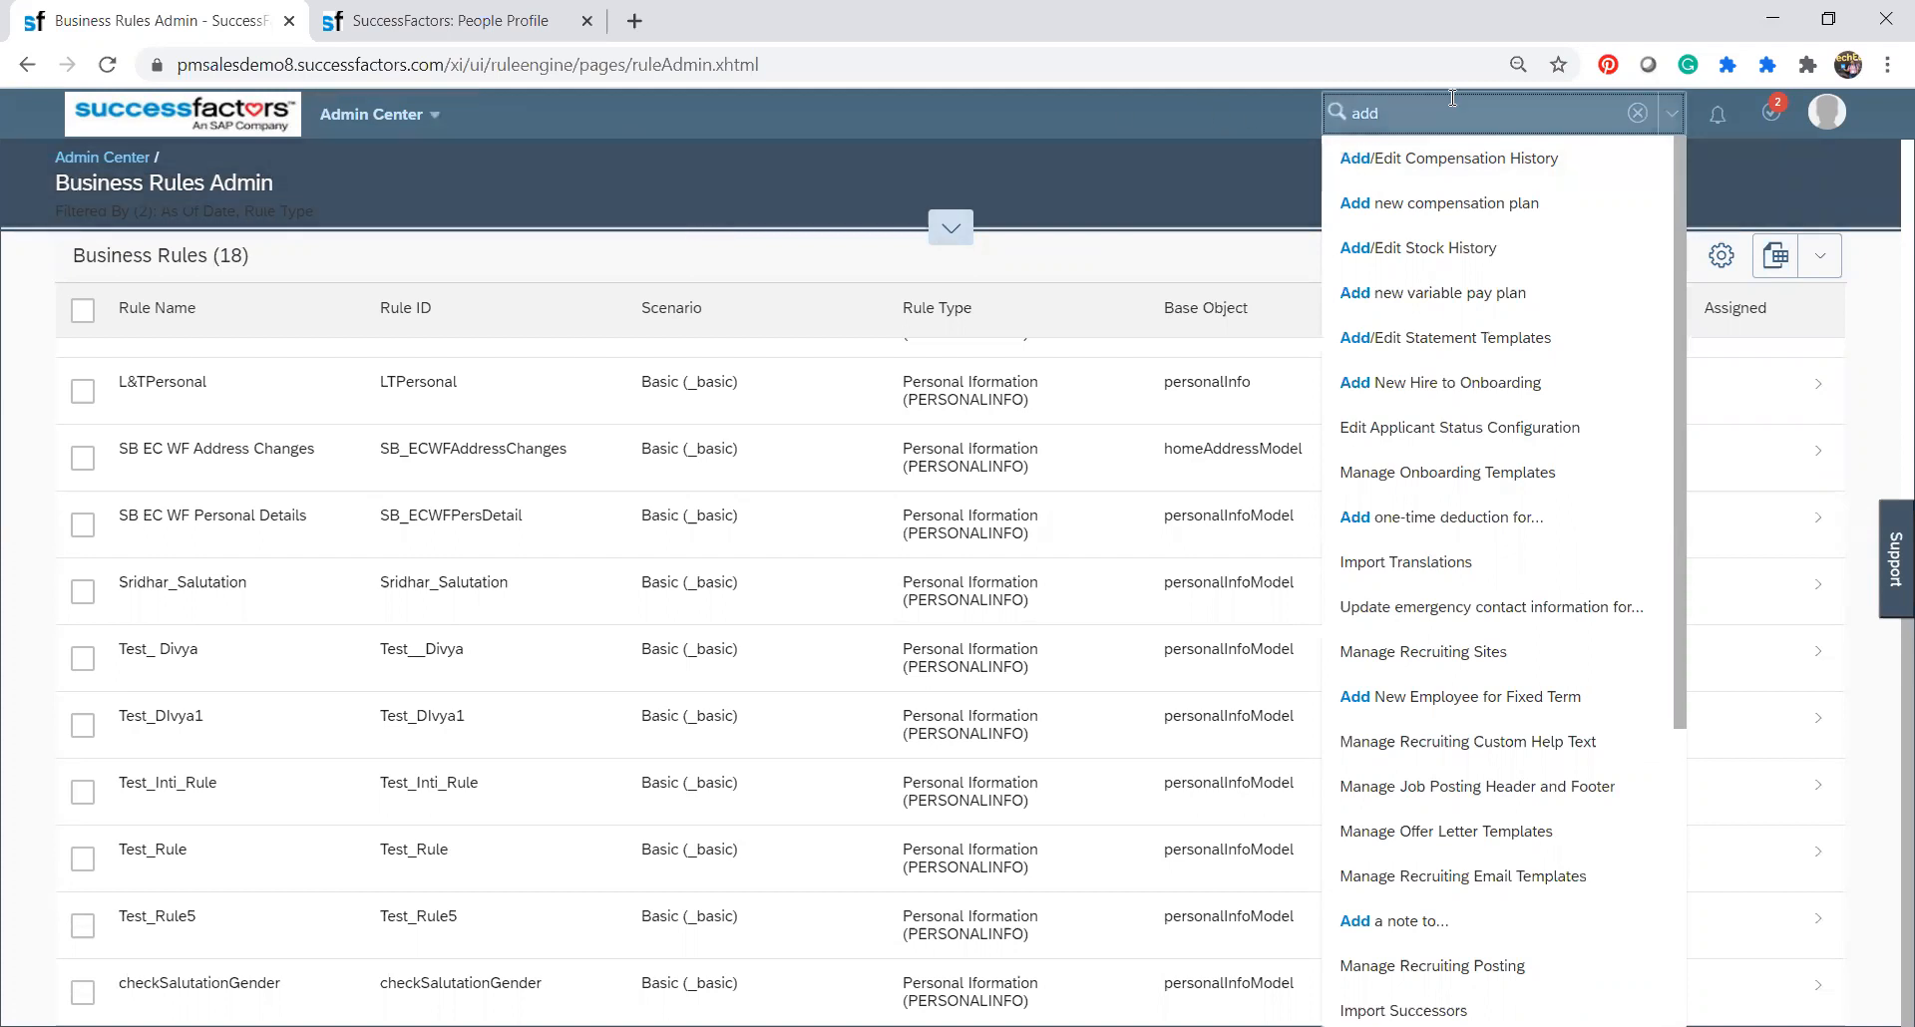
Return to the Admin Center, search its tools for "add new" and open Add New Employee.
text(new)
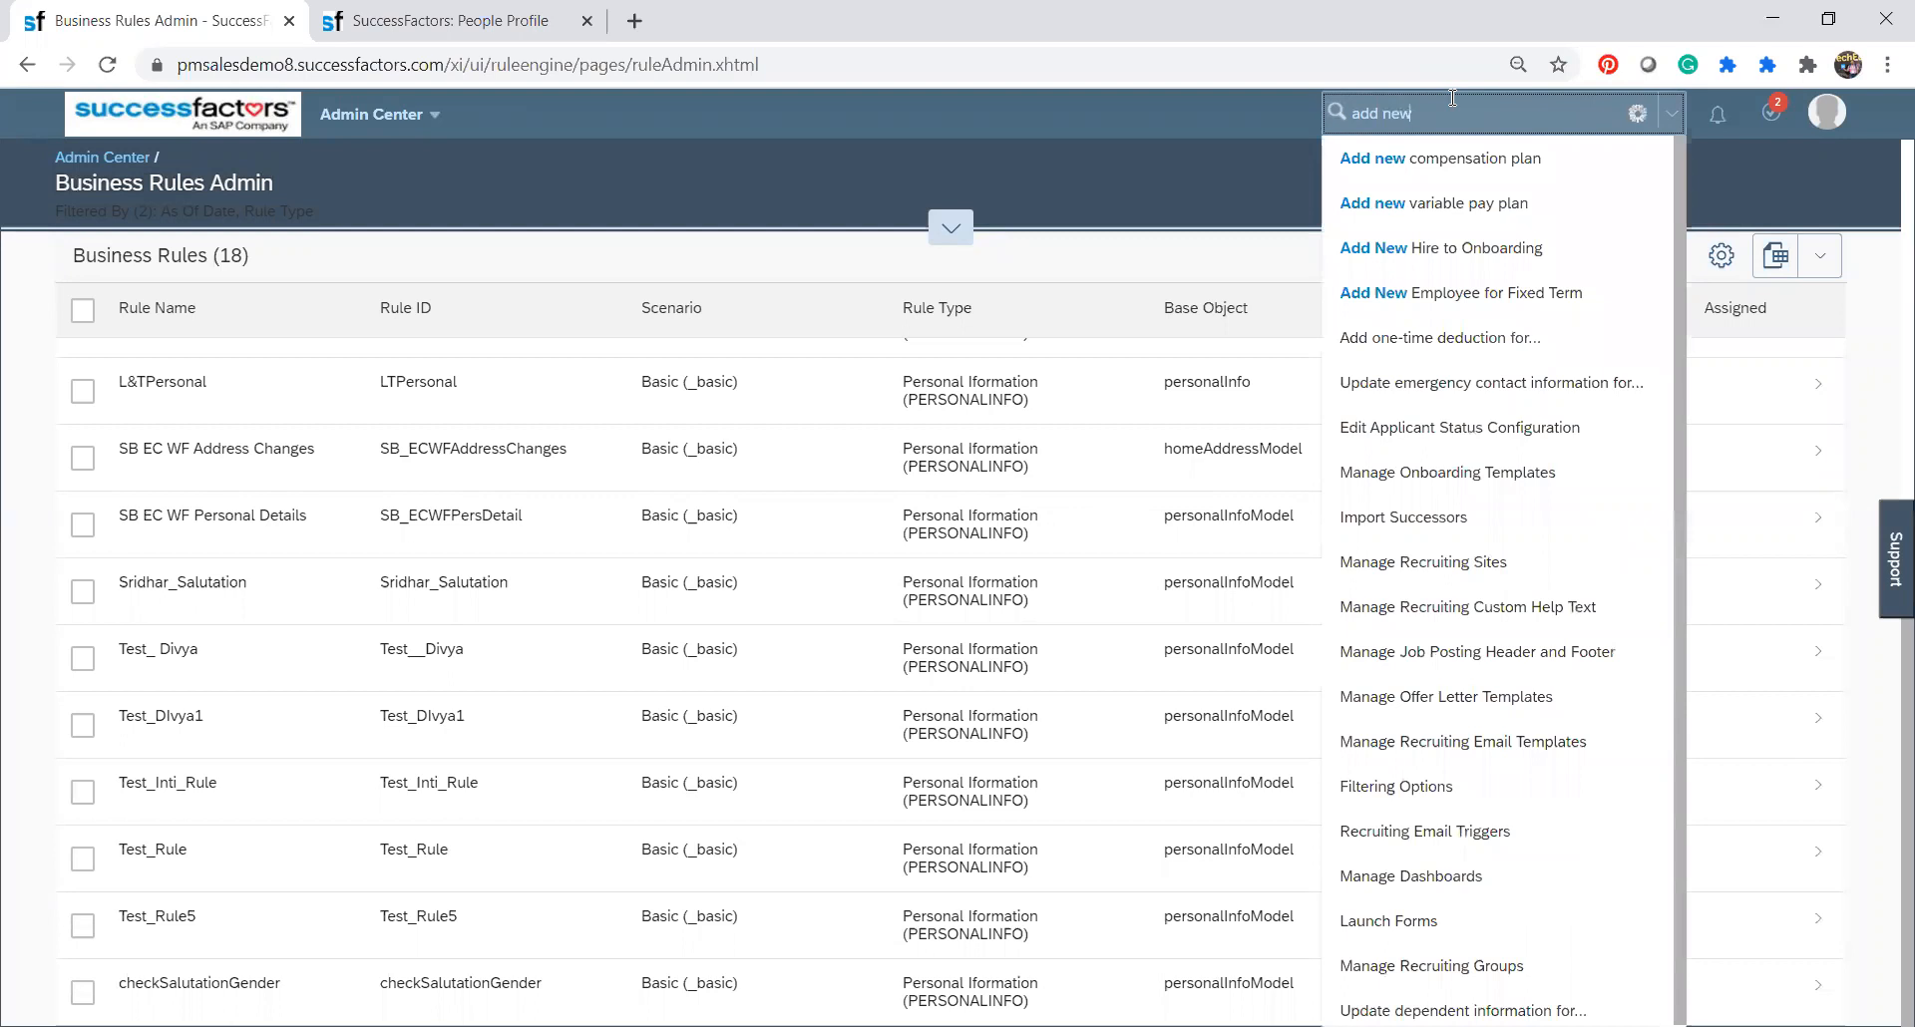
click(1067, 190)
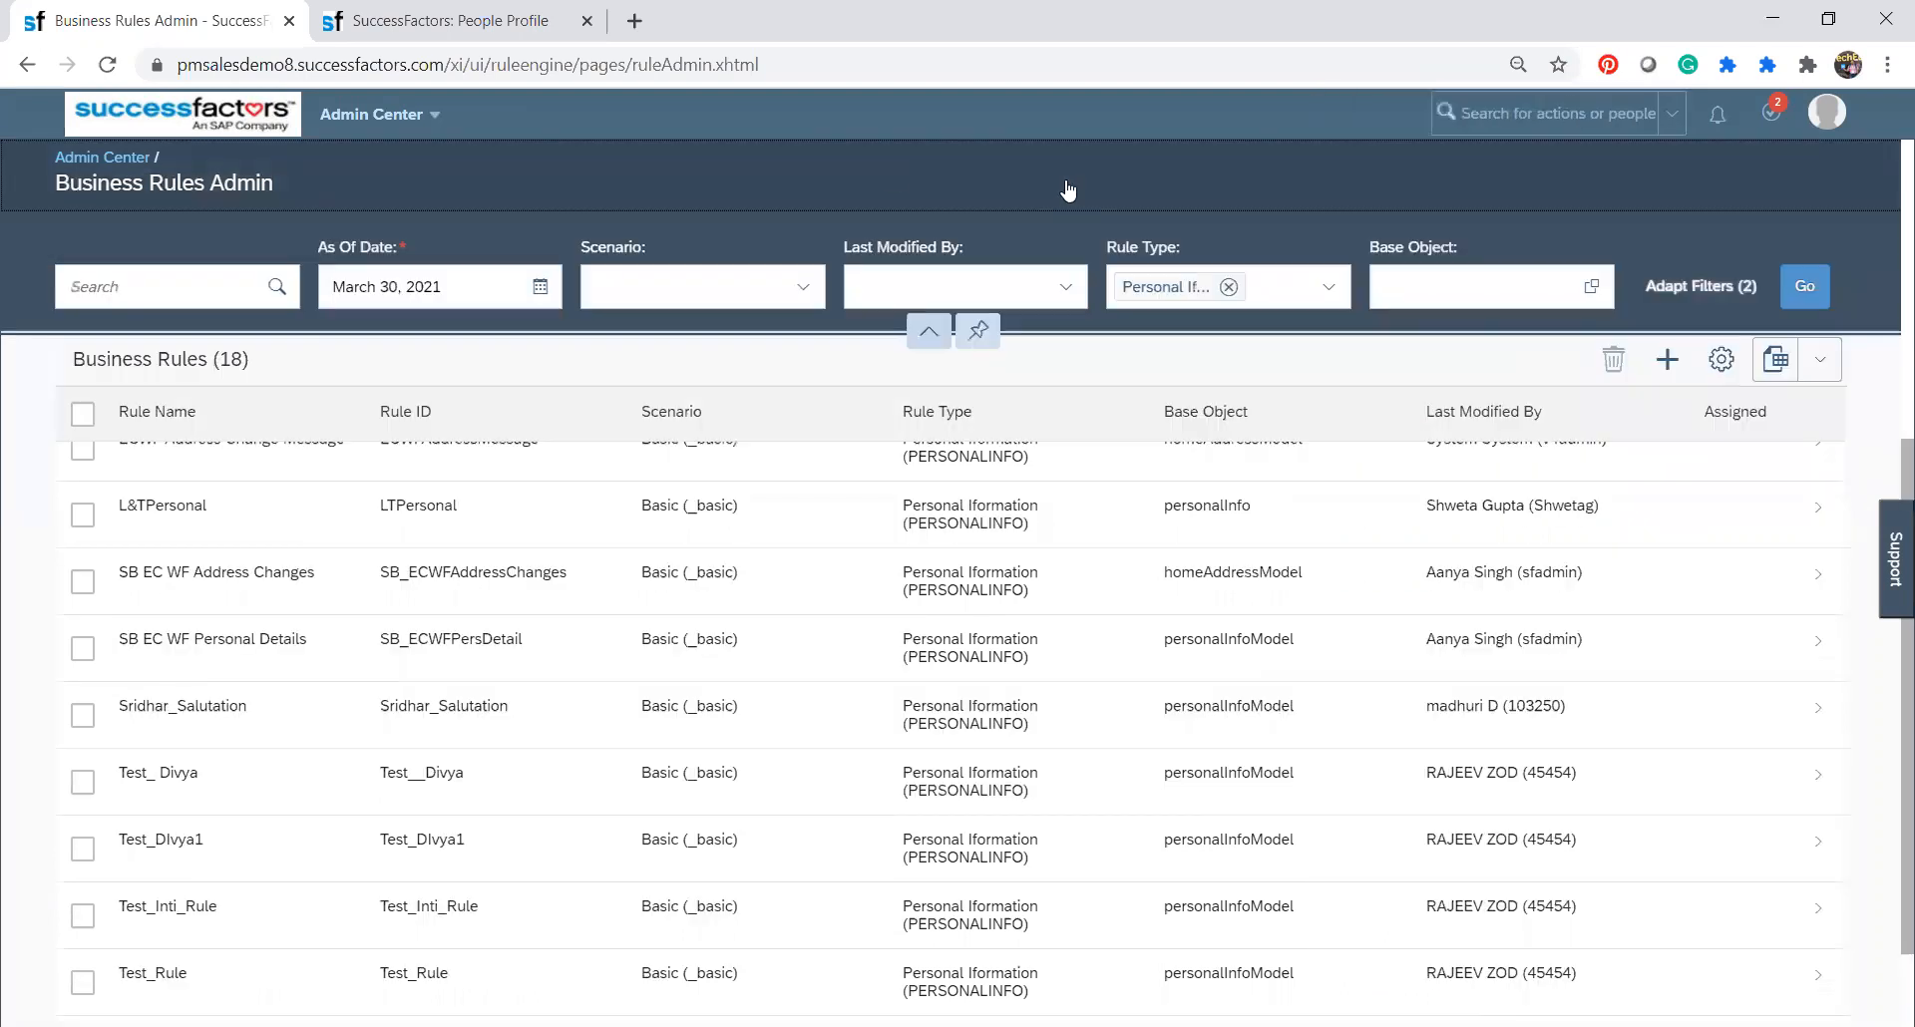
click(125, 160)
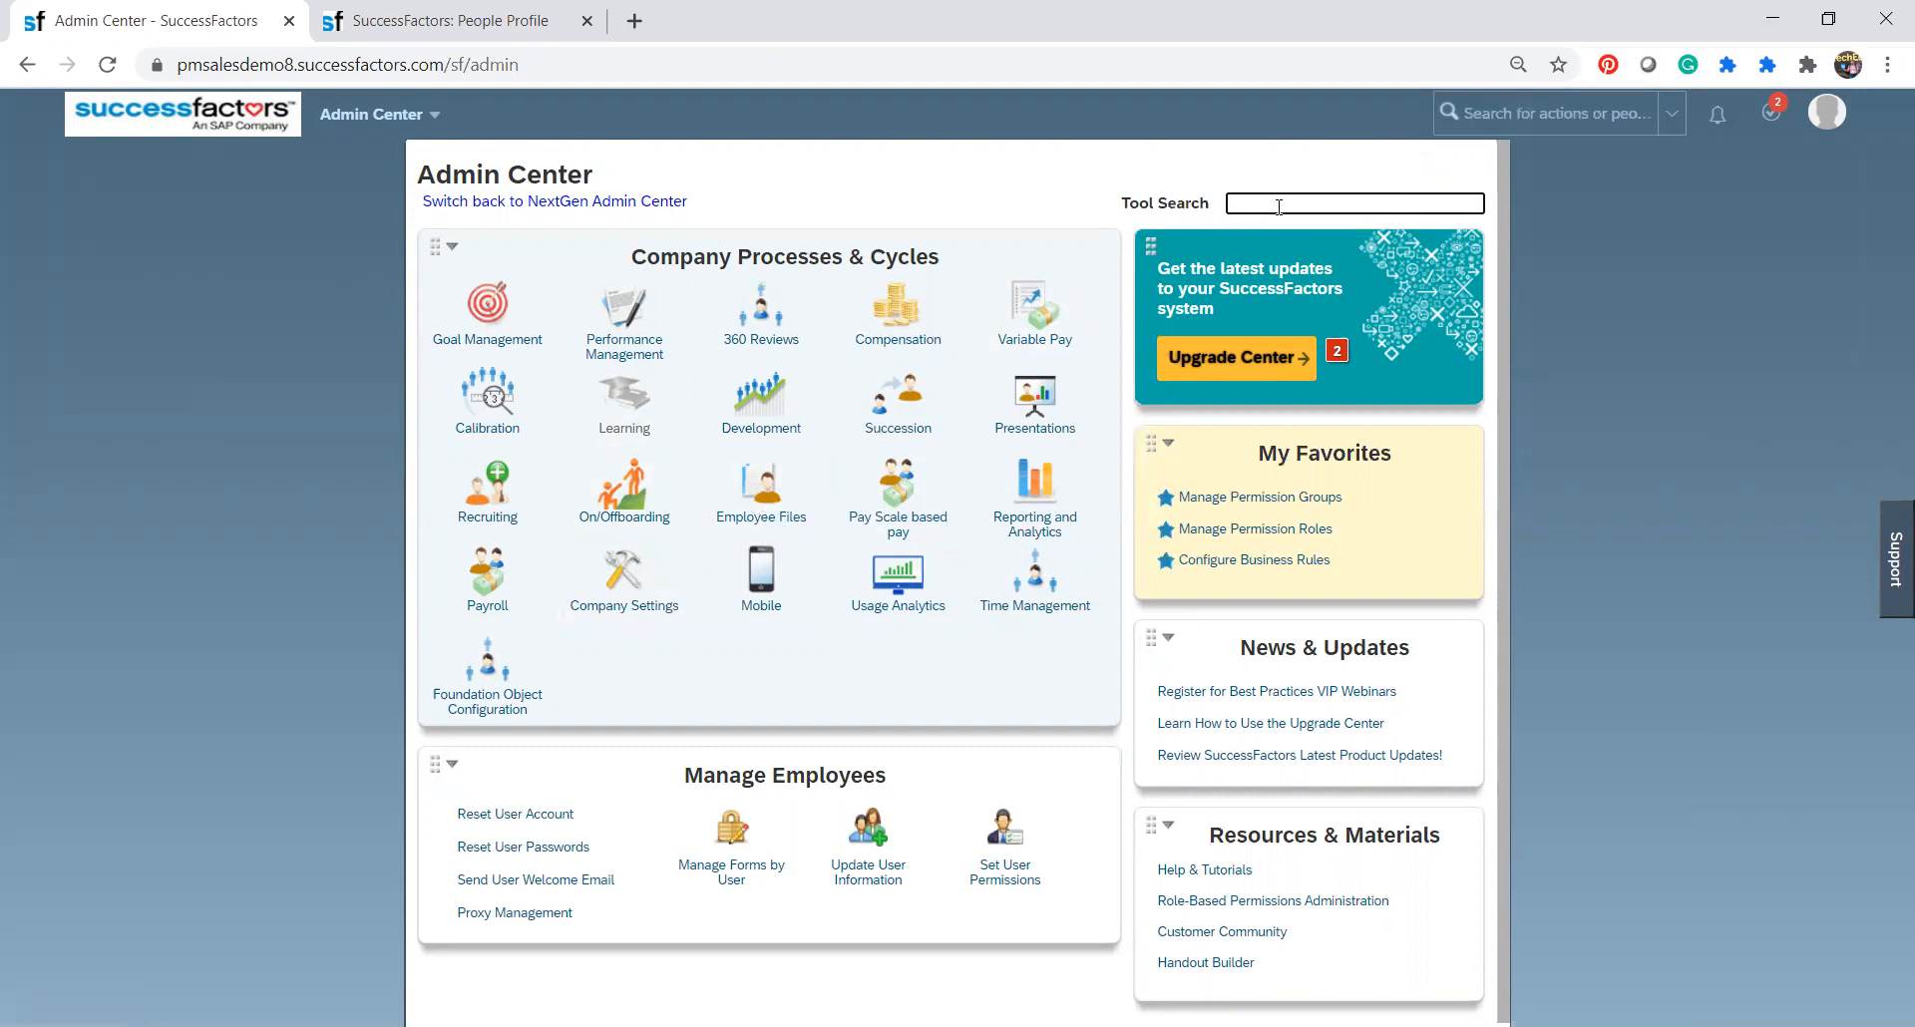
text(add new)
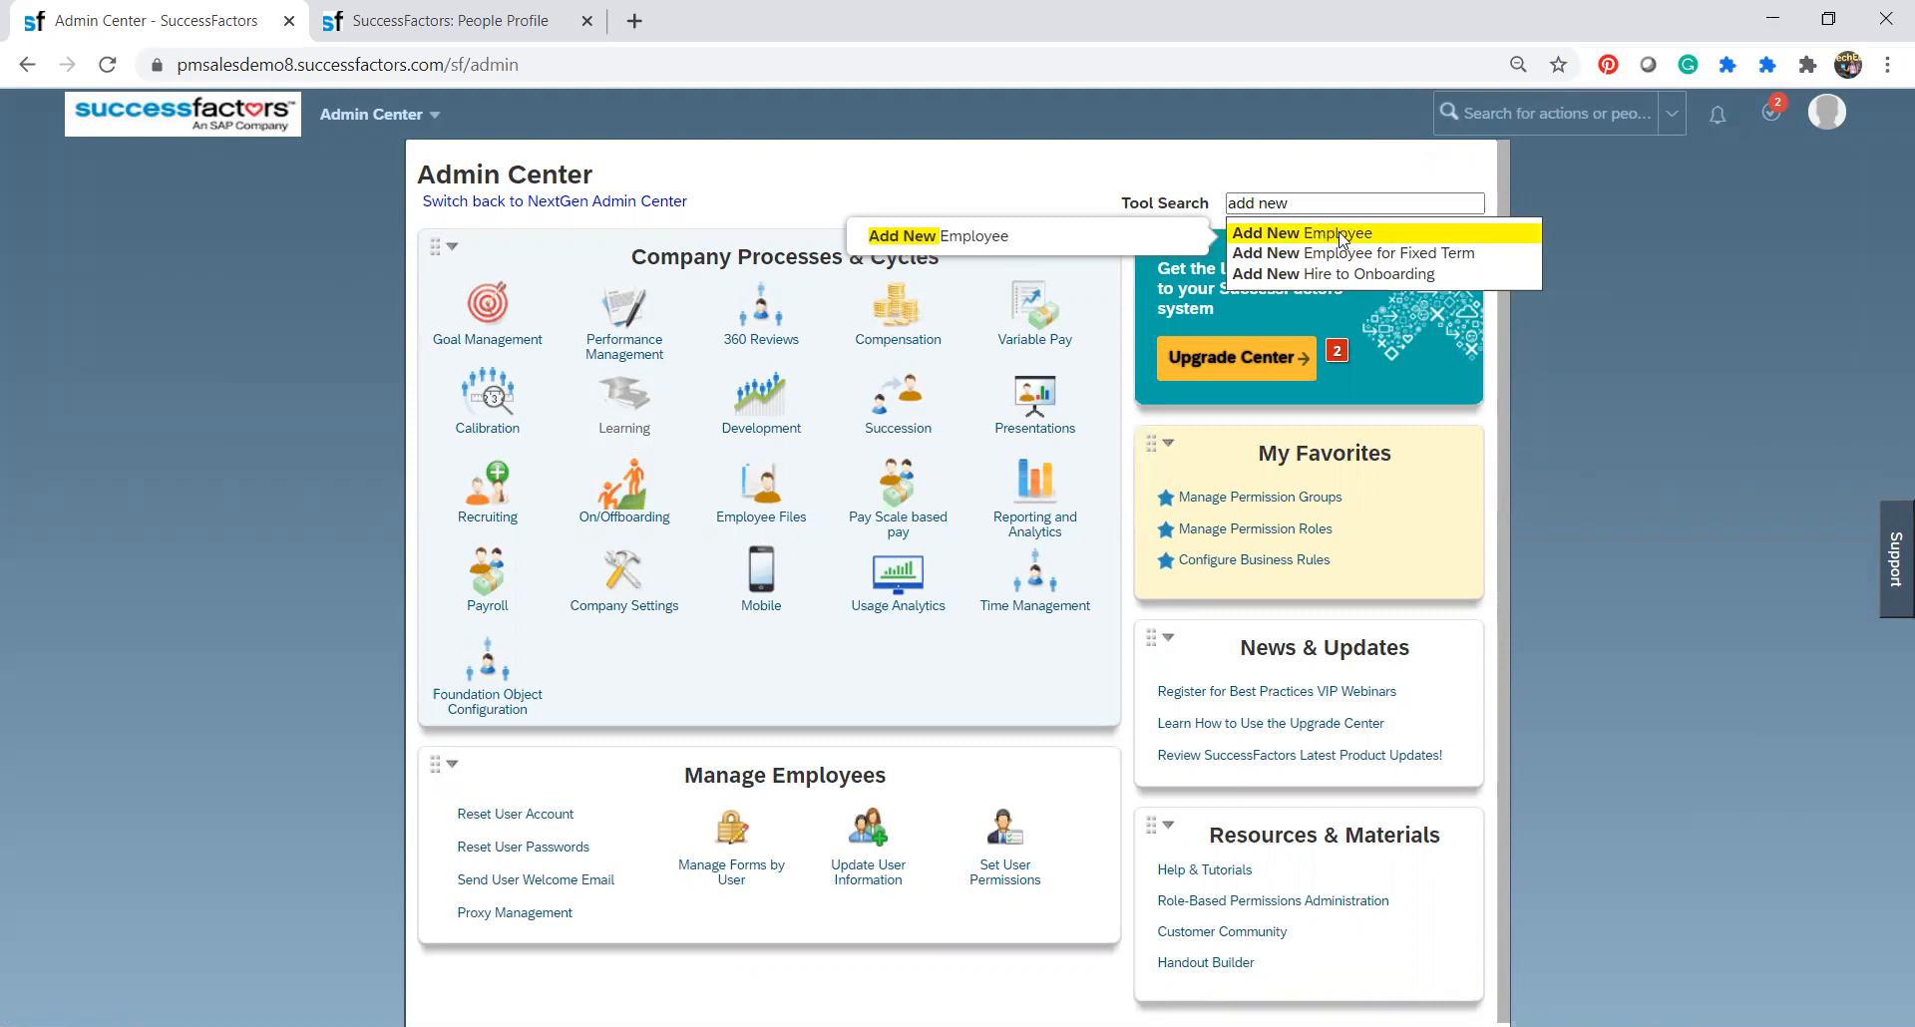
click(1342, 237)
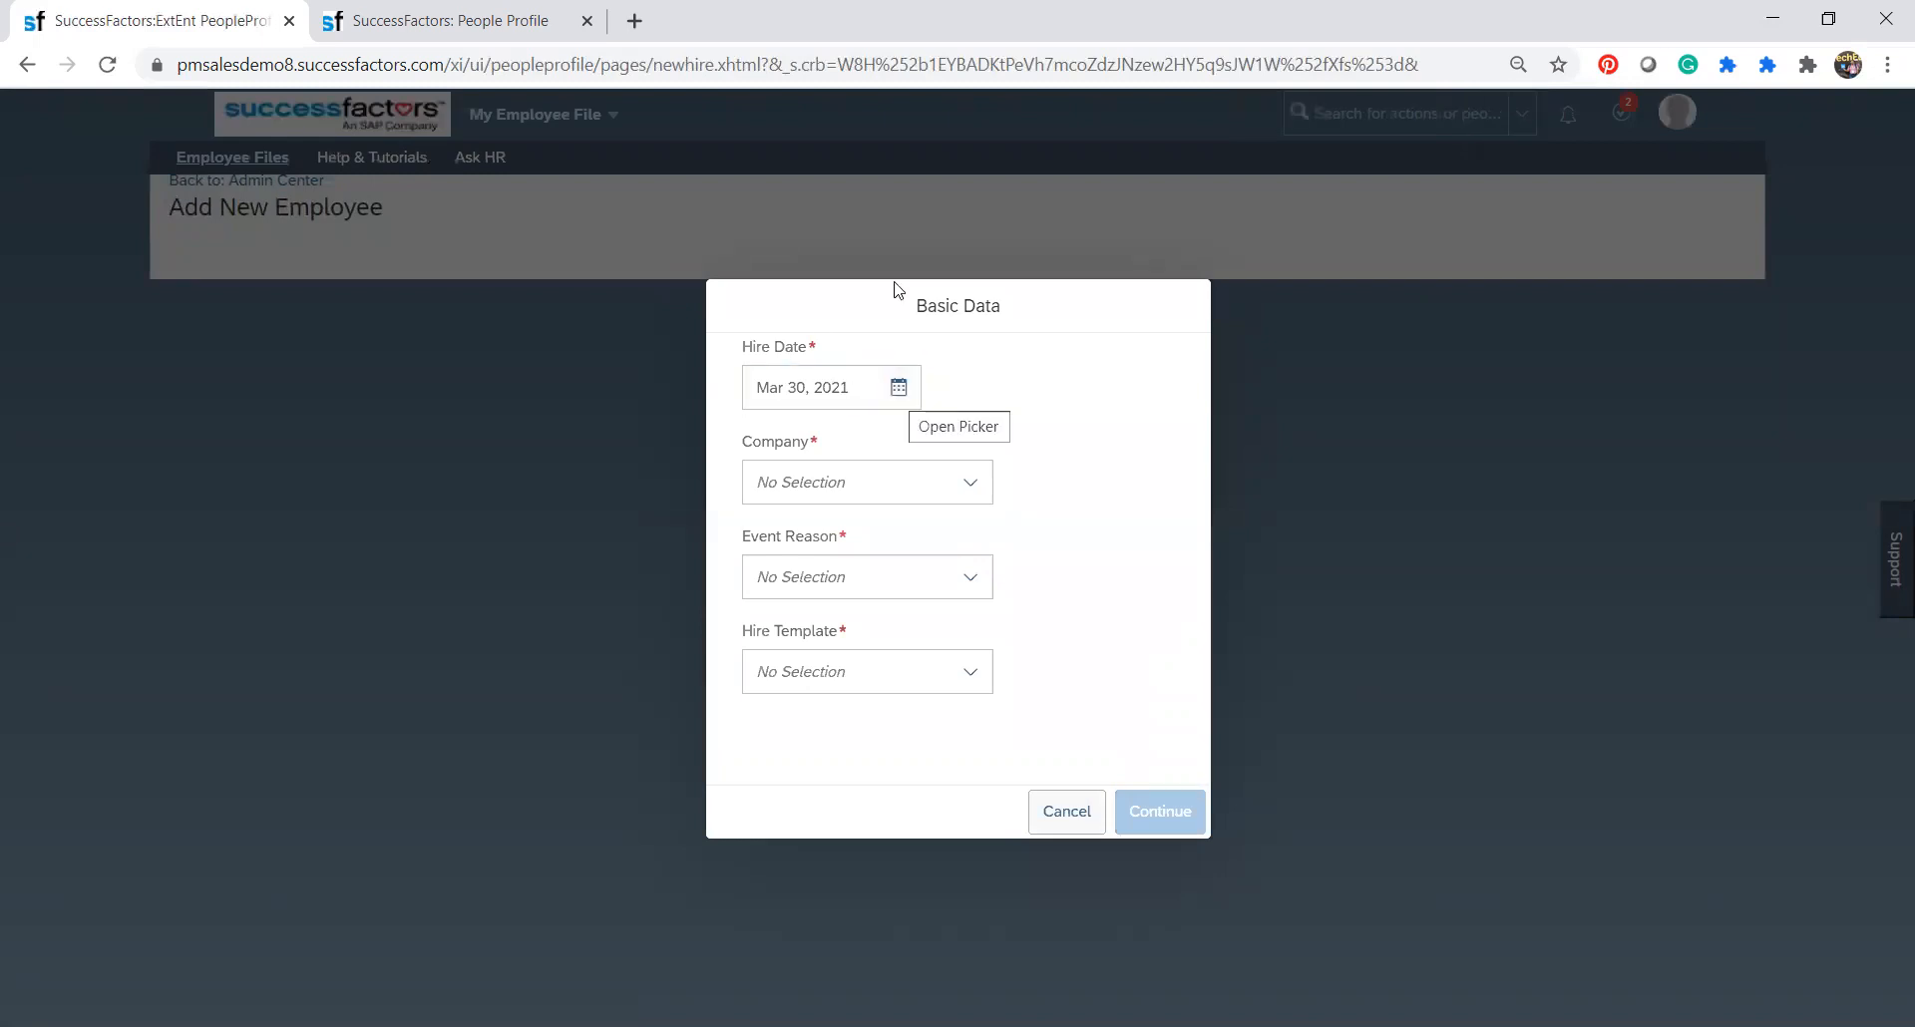
Set the new employee's hire date to Apr 01, 2021 and the company to BestRun Canada (4500).
click(910, 393)
click(1062, 462)
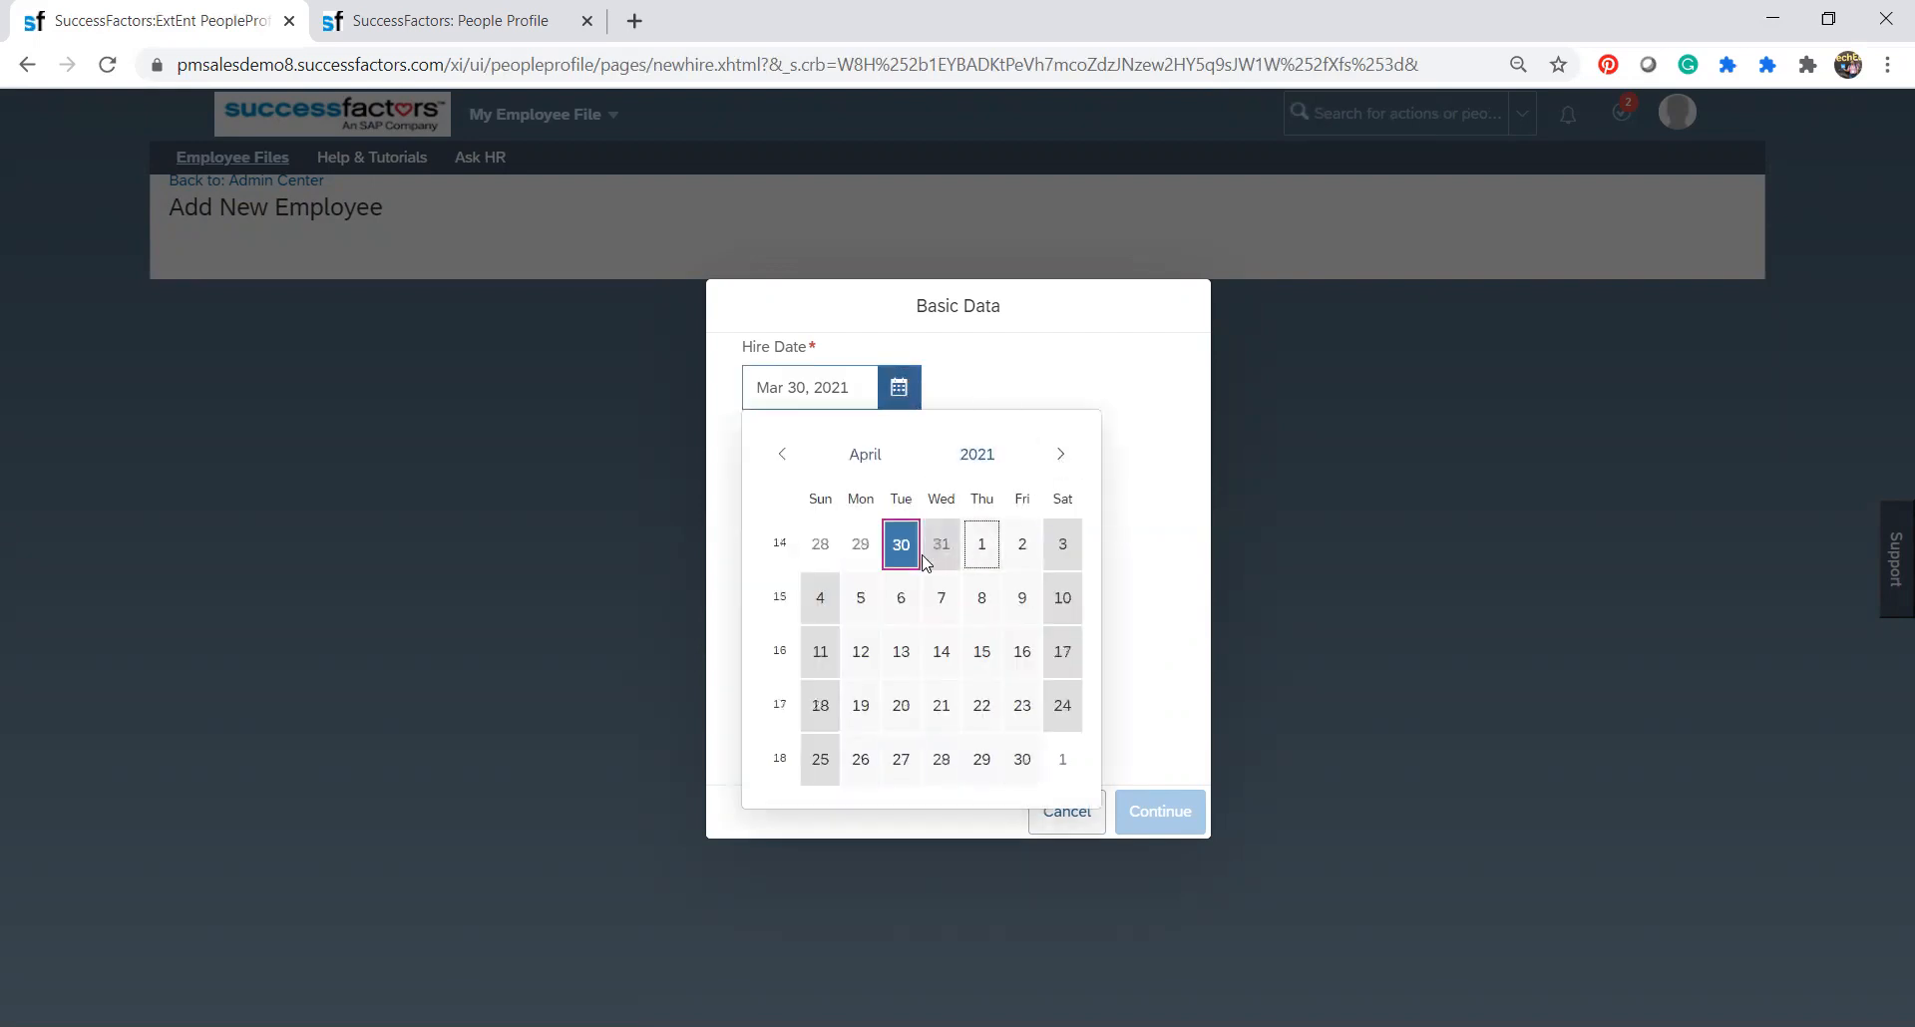
click(983, 549)
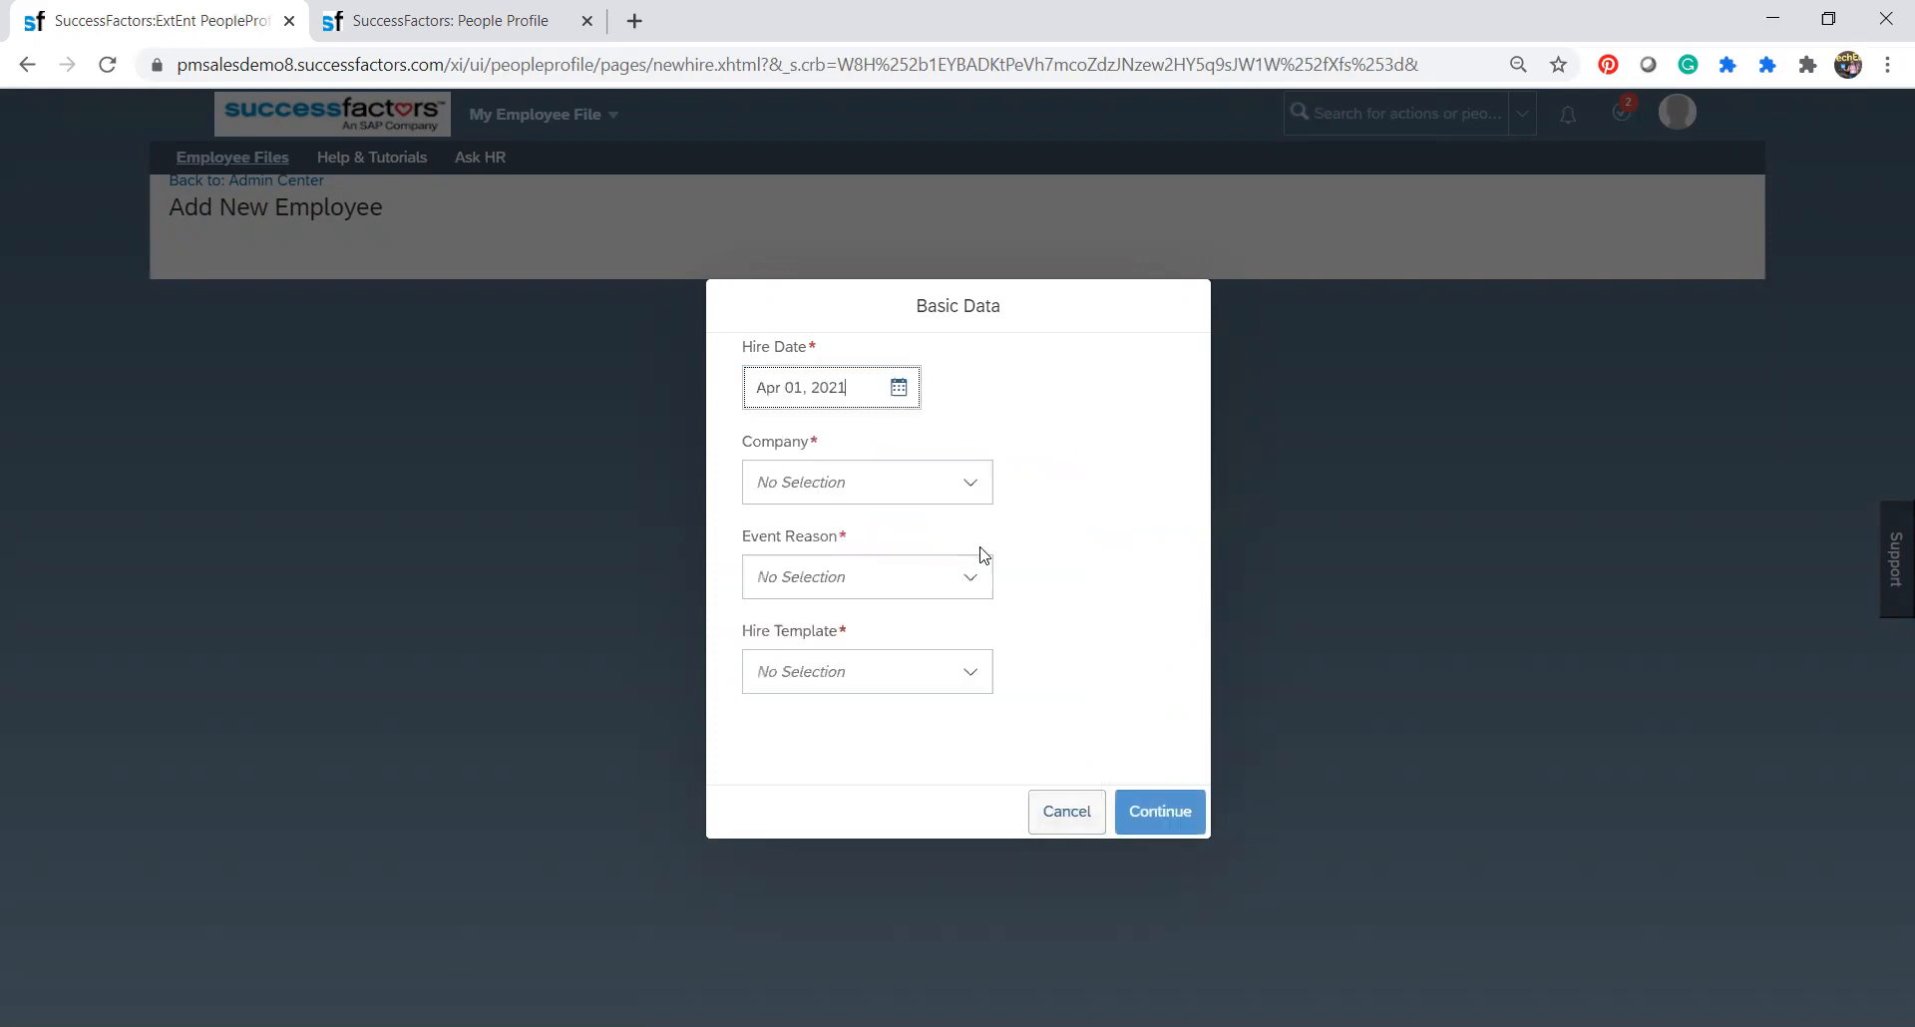
click(973, 484)
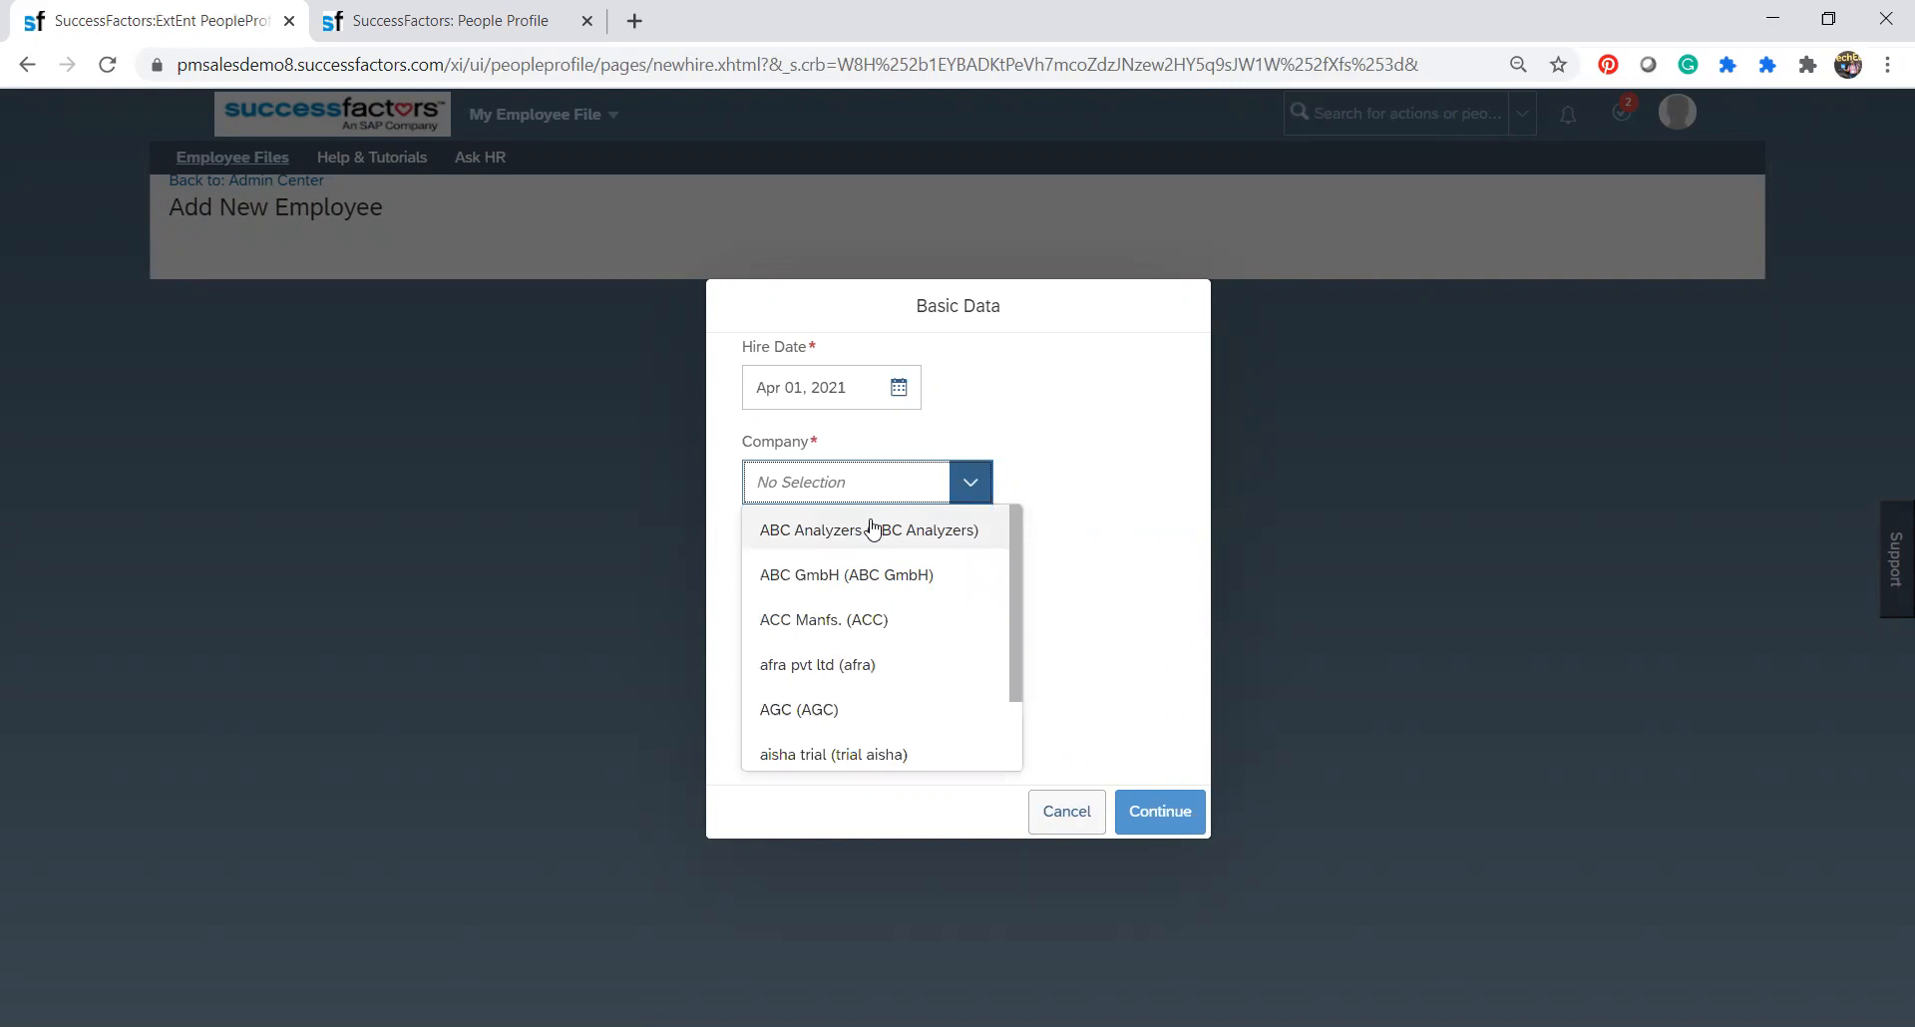
text(best)
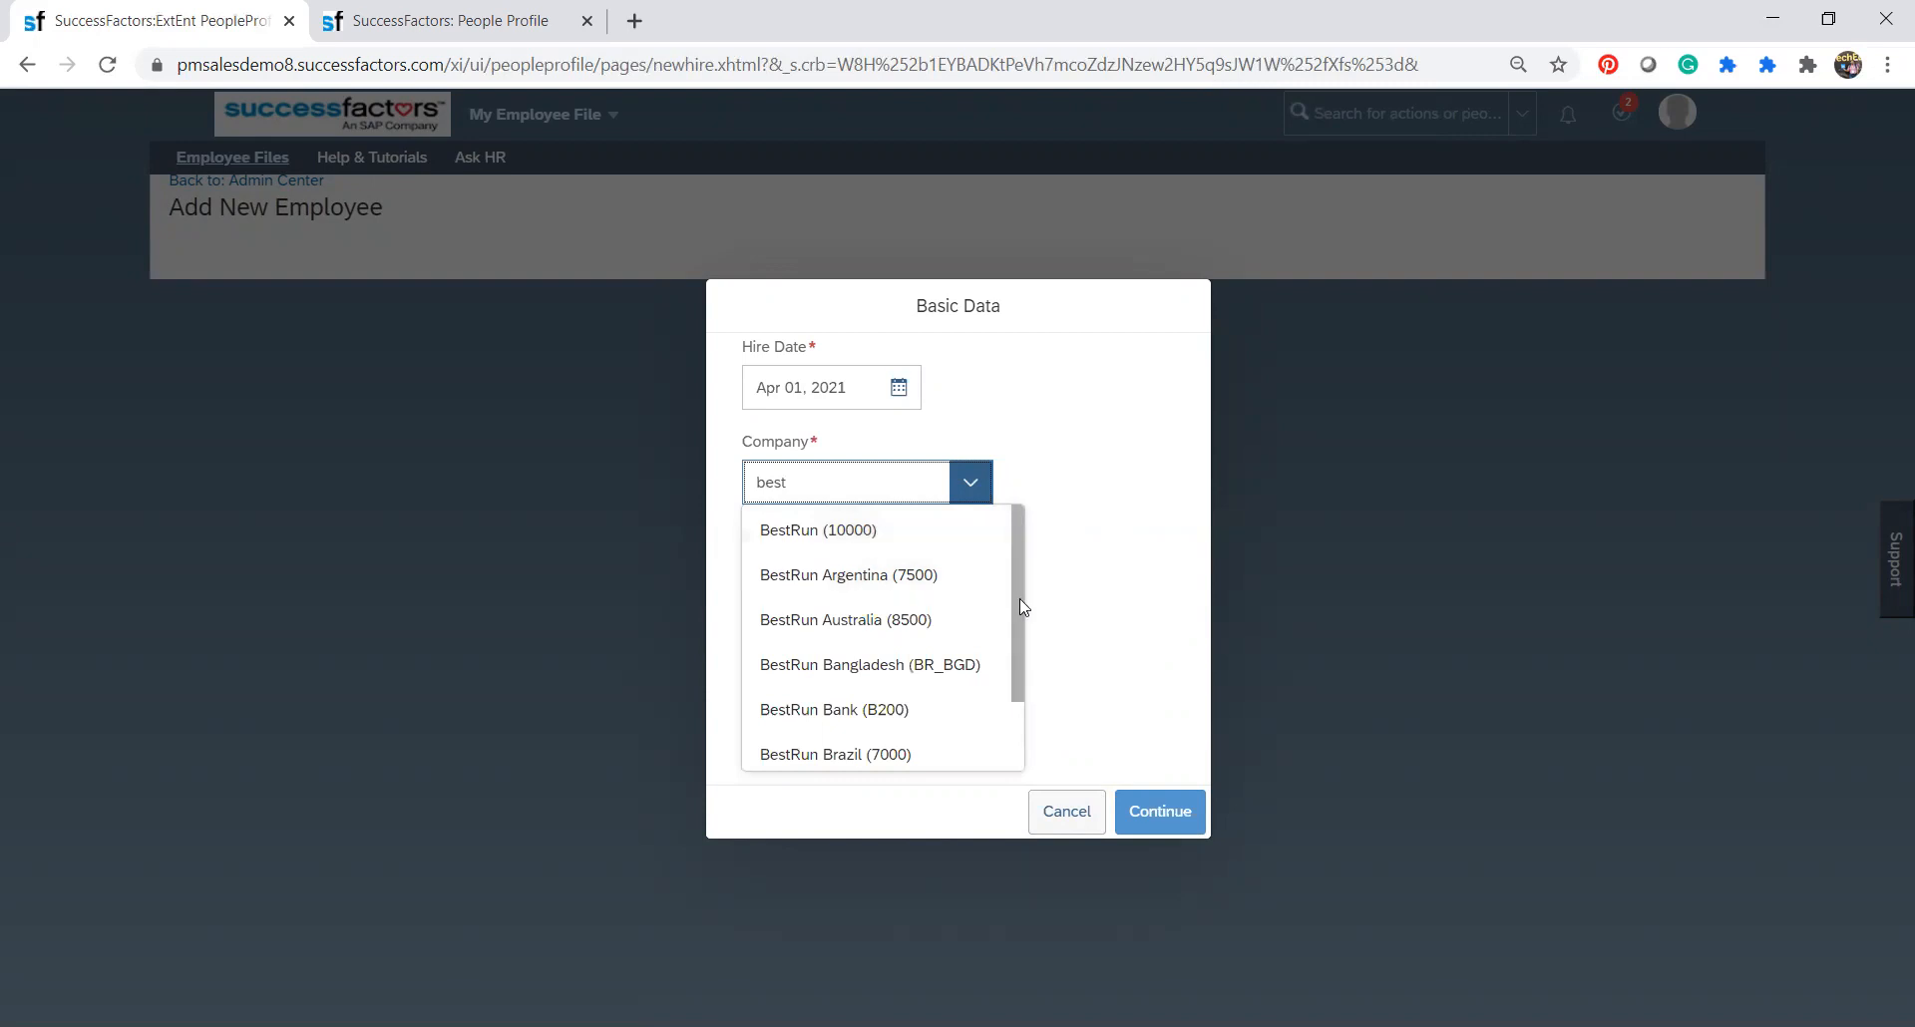
drag(1019, 599, 1019, 602)
text(run)
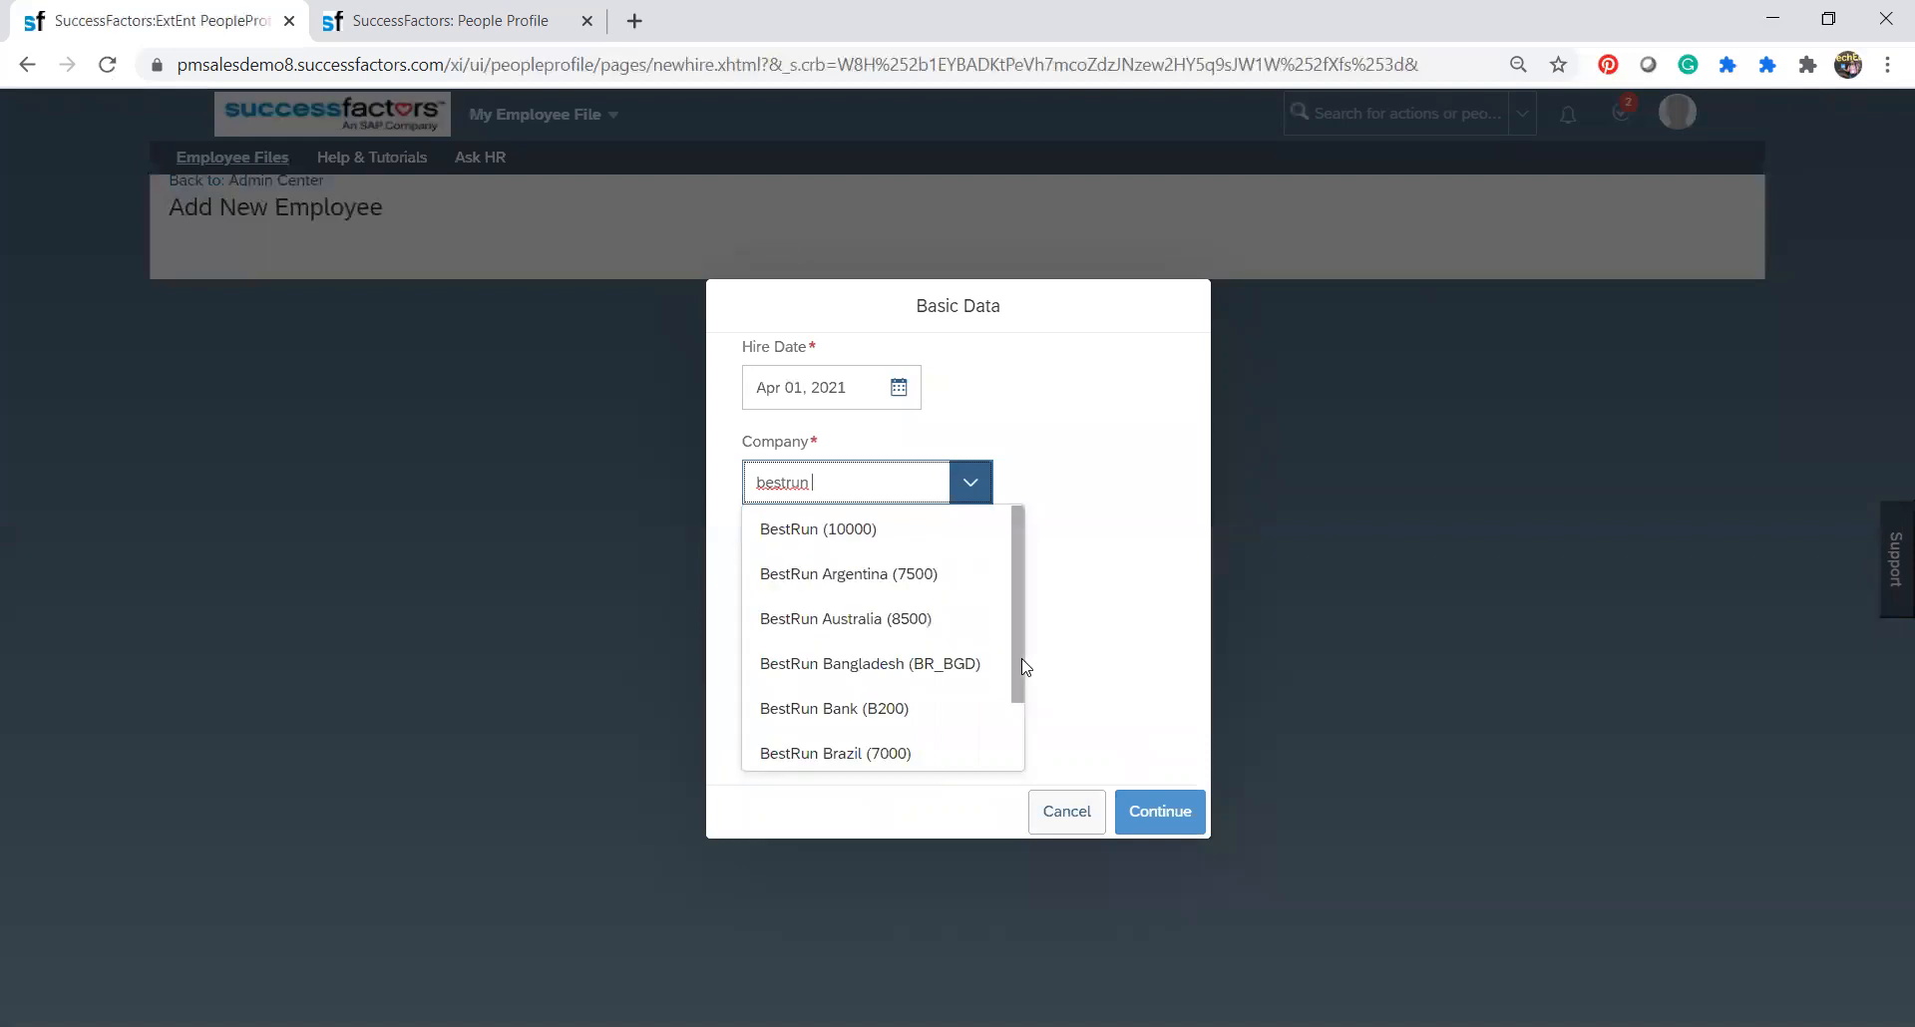
text( ca)
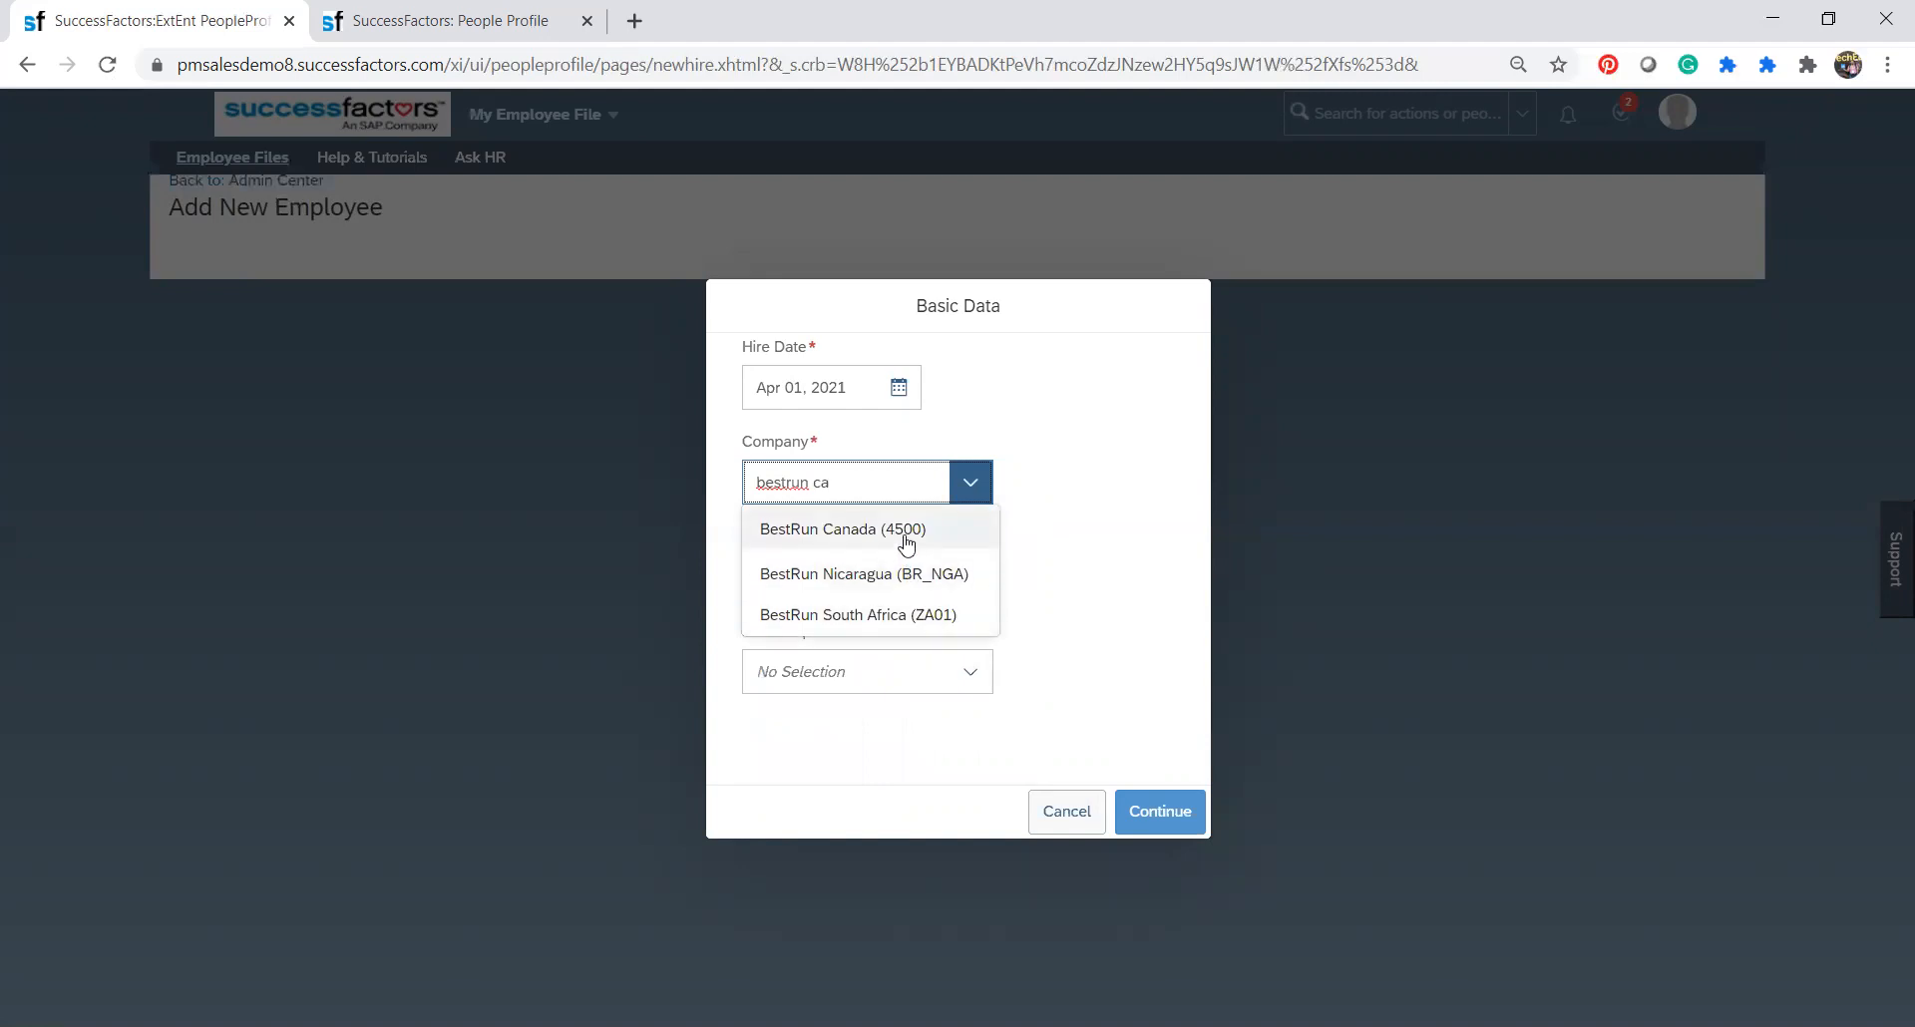
click(906, 544)
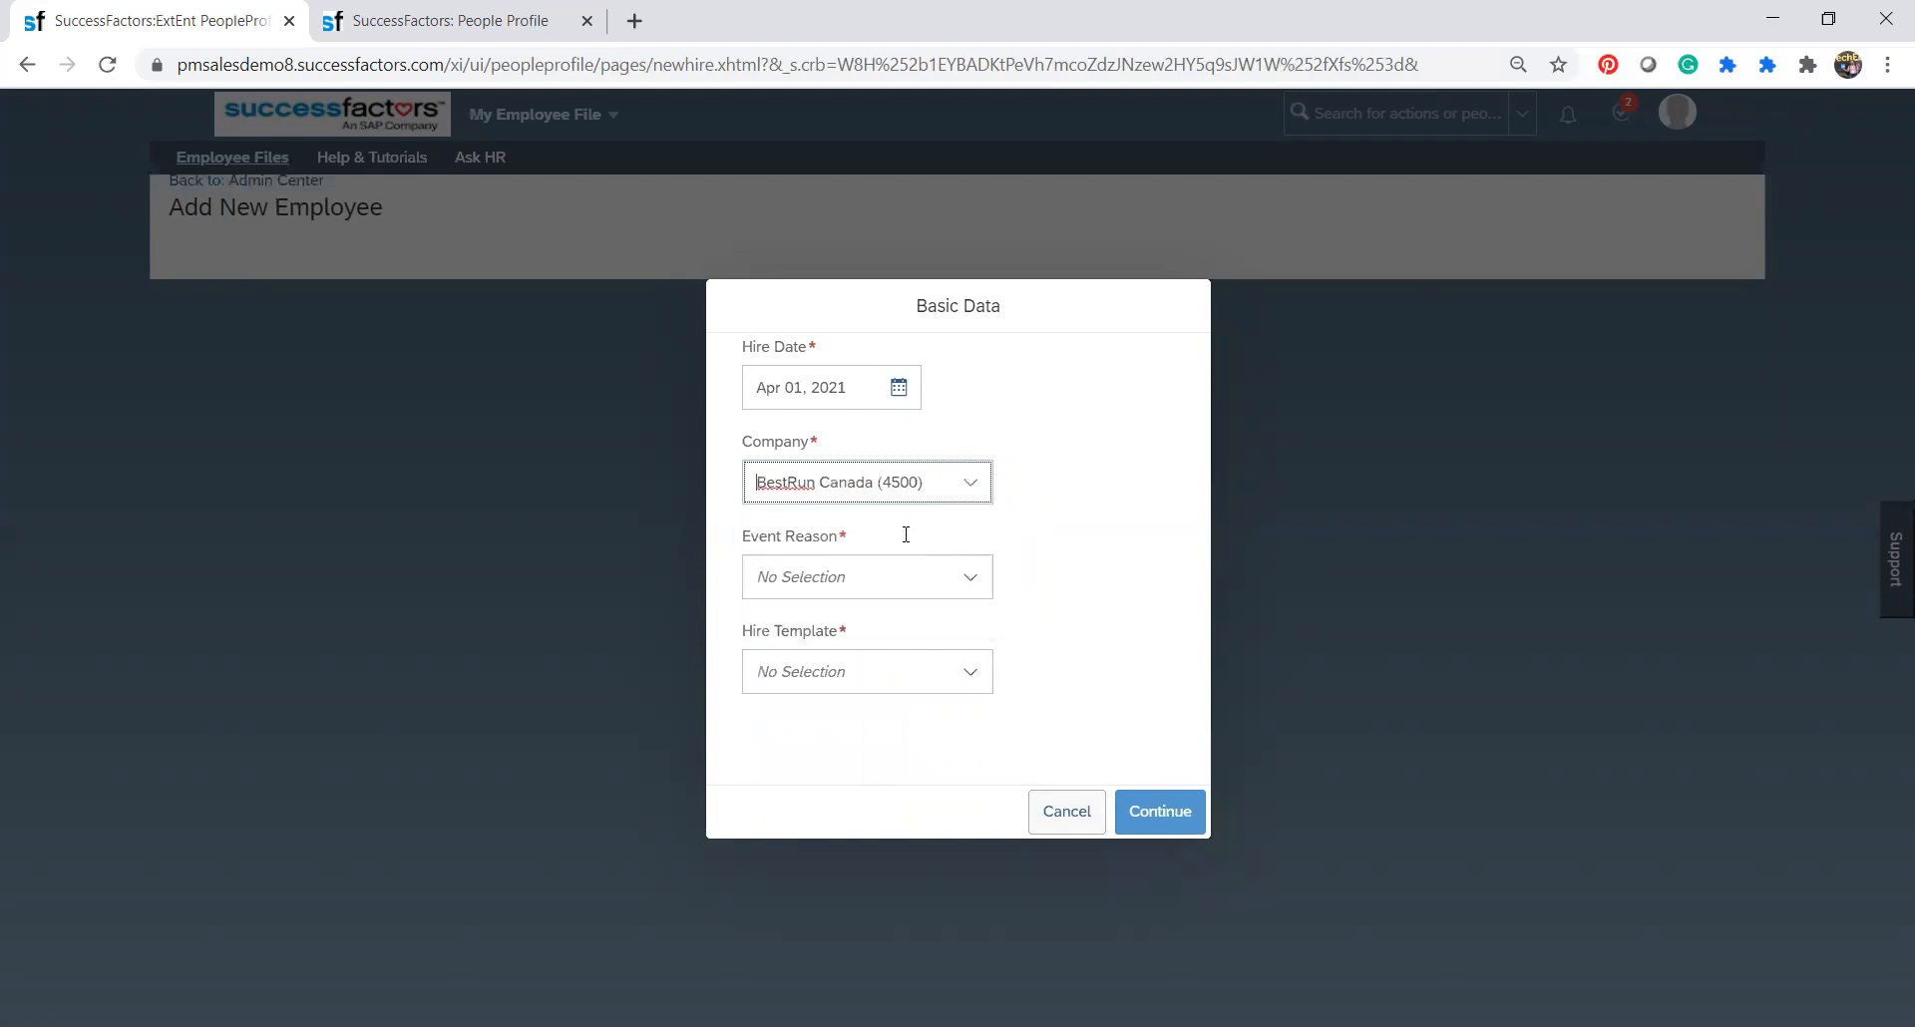
Choose New Hire (HIRNEW) as event reason and Standard Template as hire template, and continue to the full new-employee form.
click(970, 586)
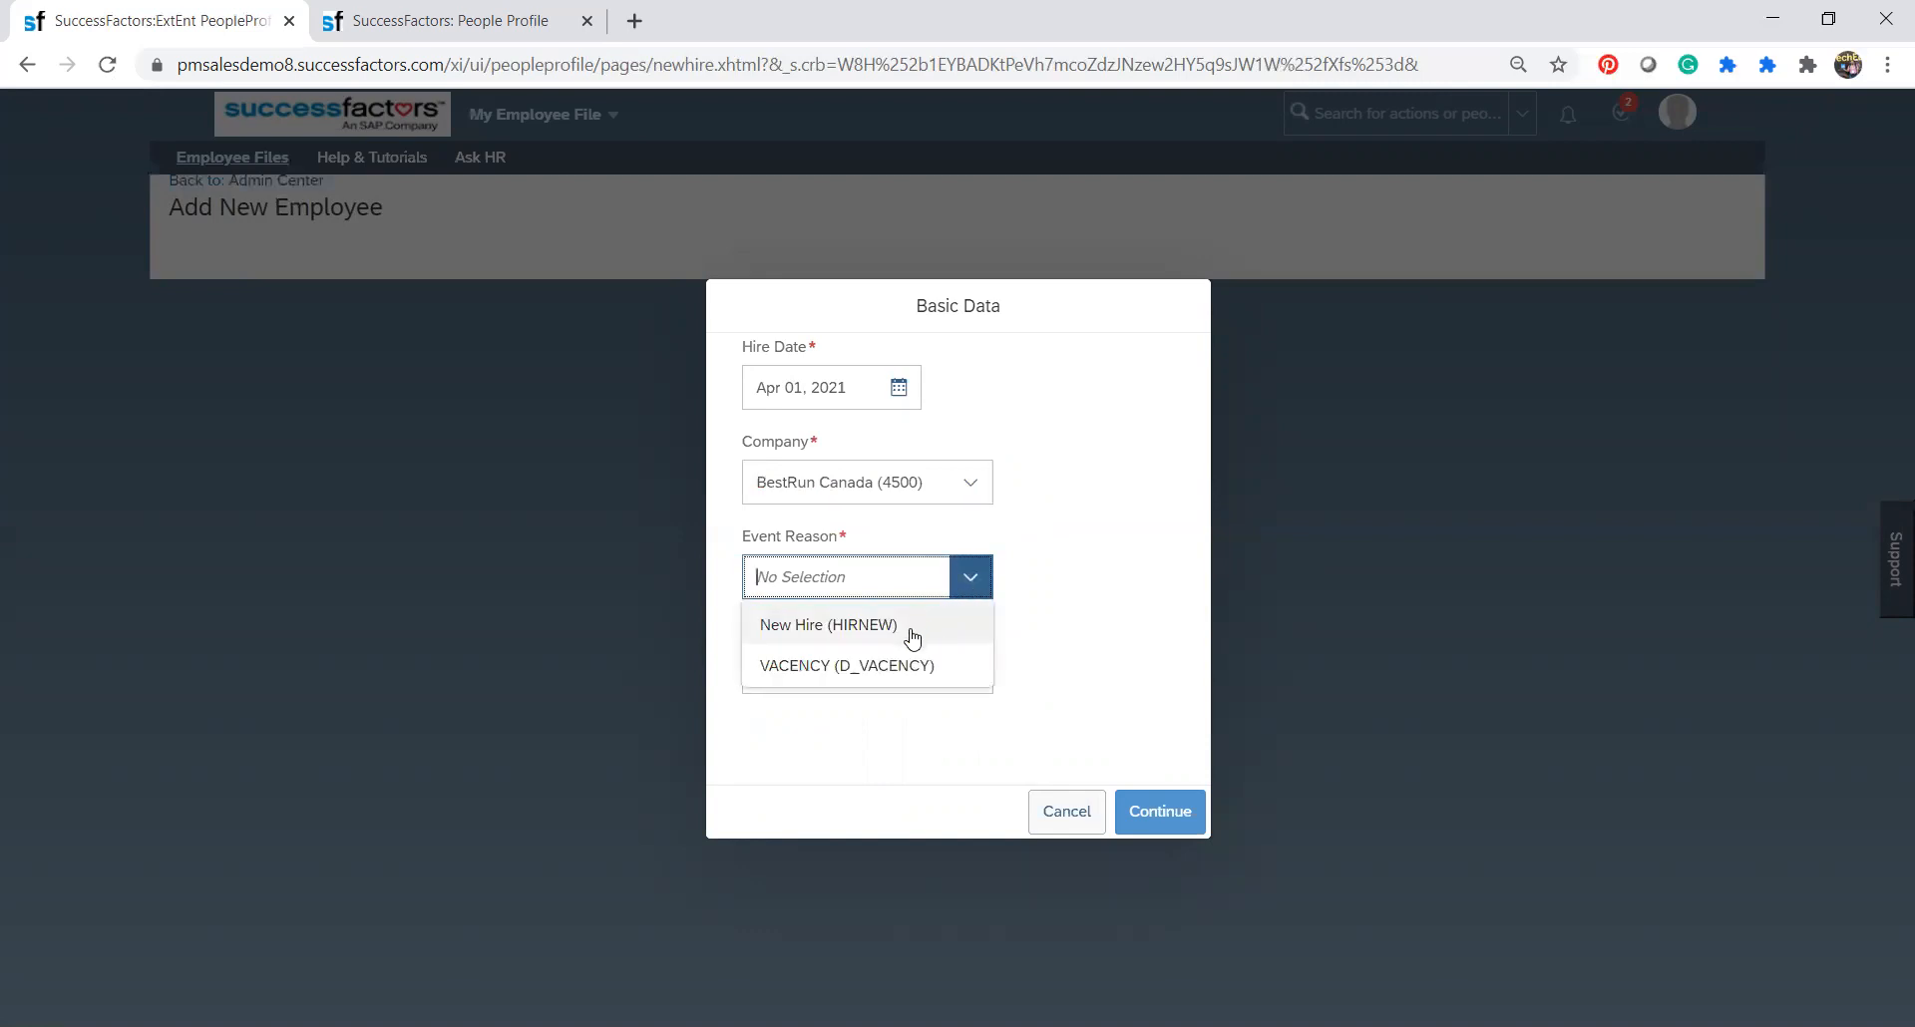
click(912, 626)
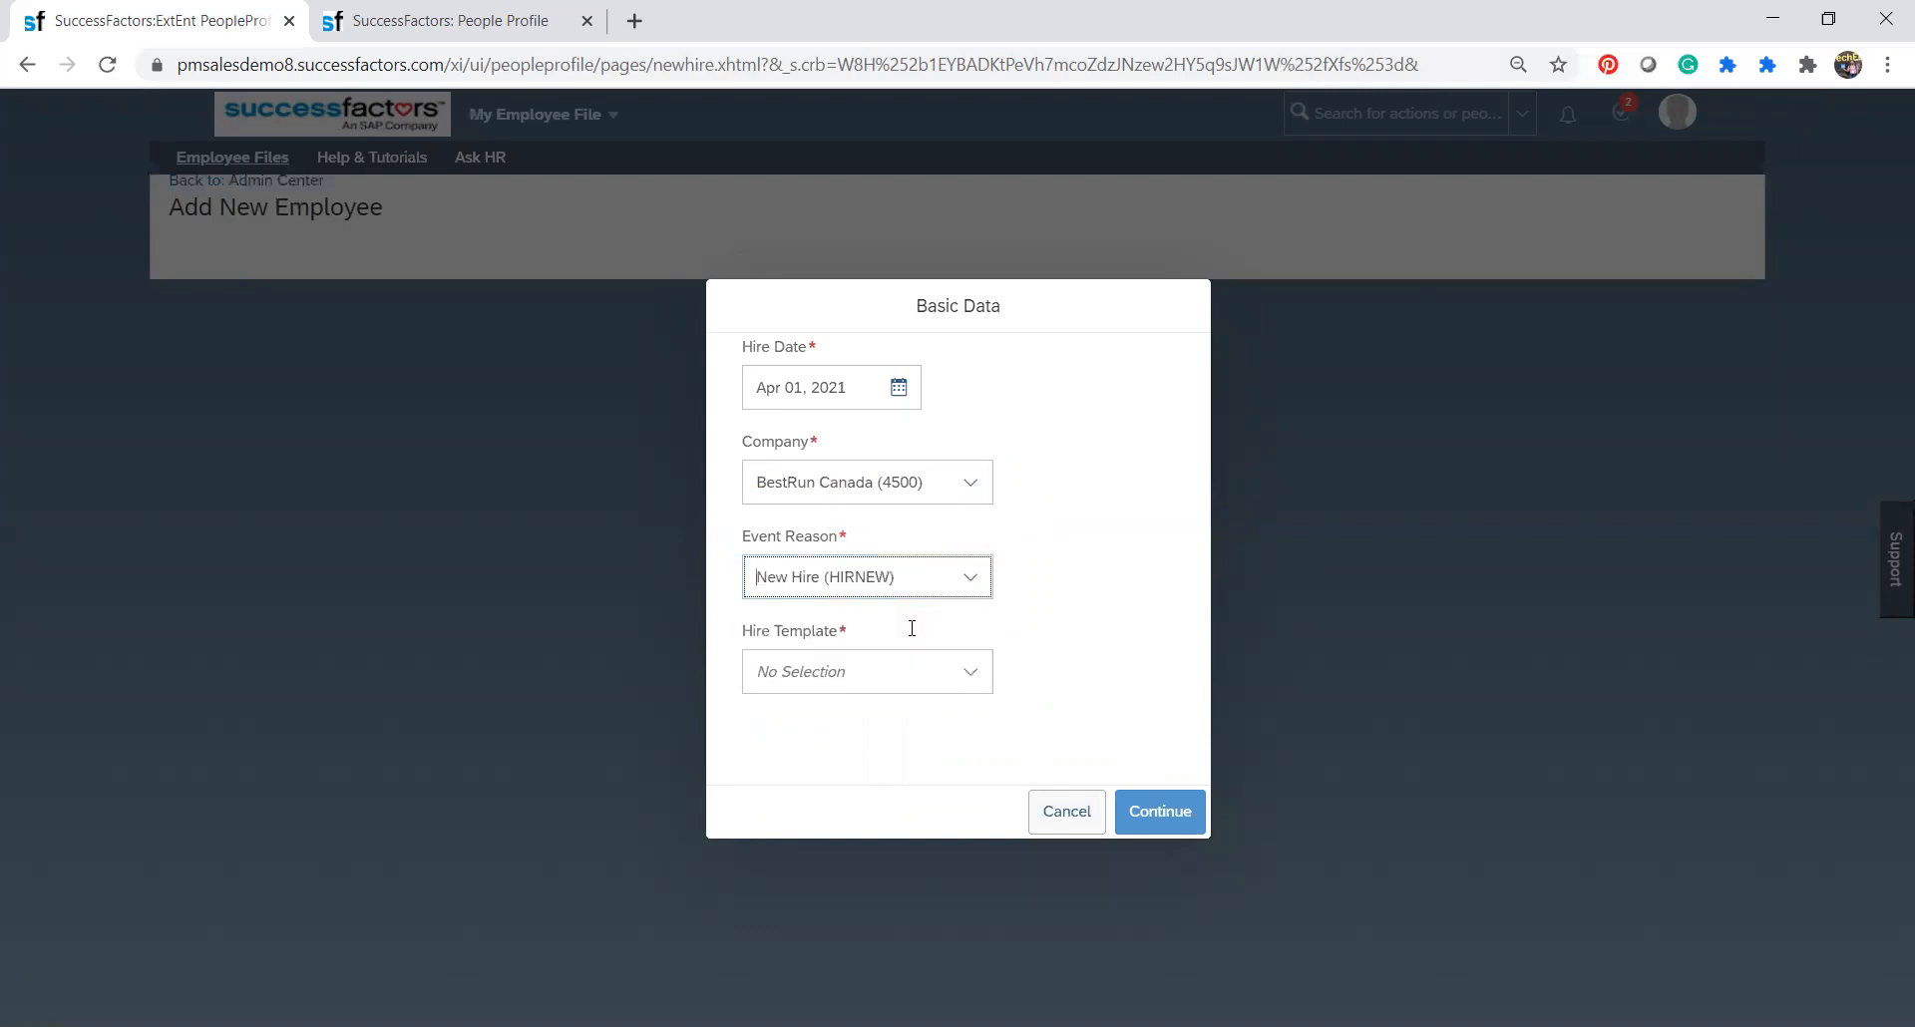
click(967, 674)
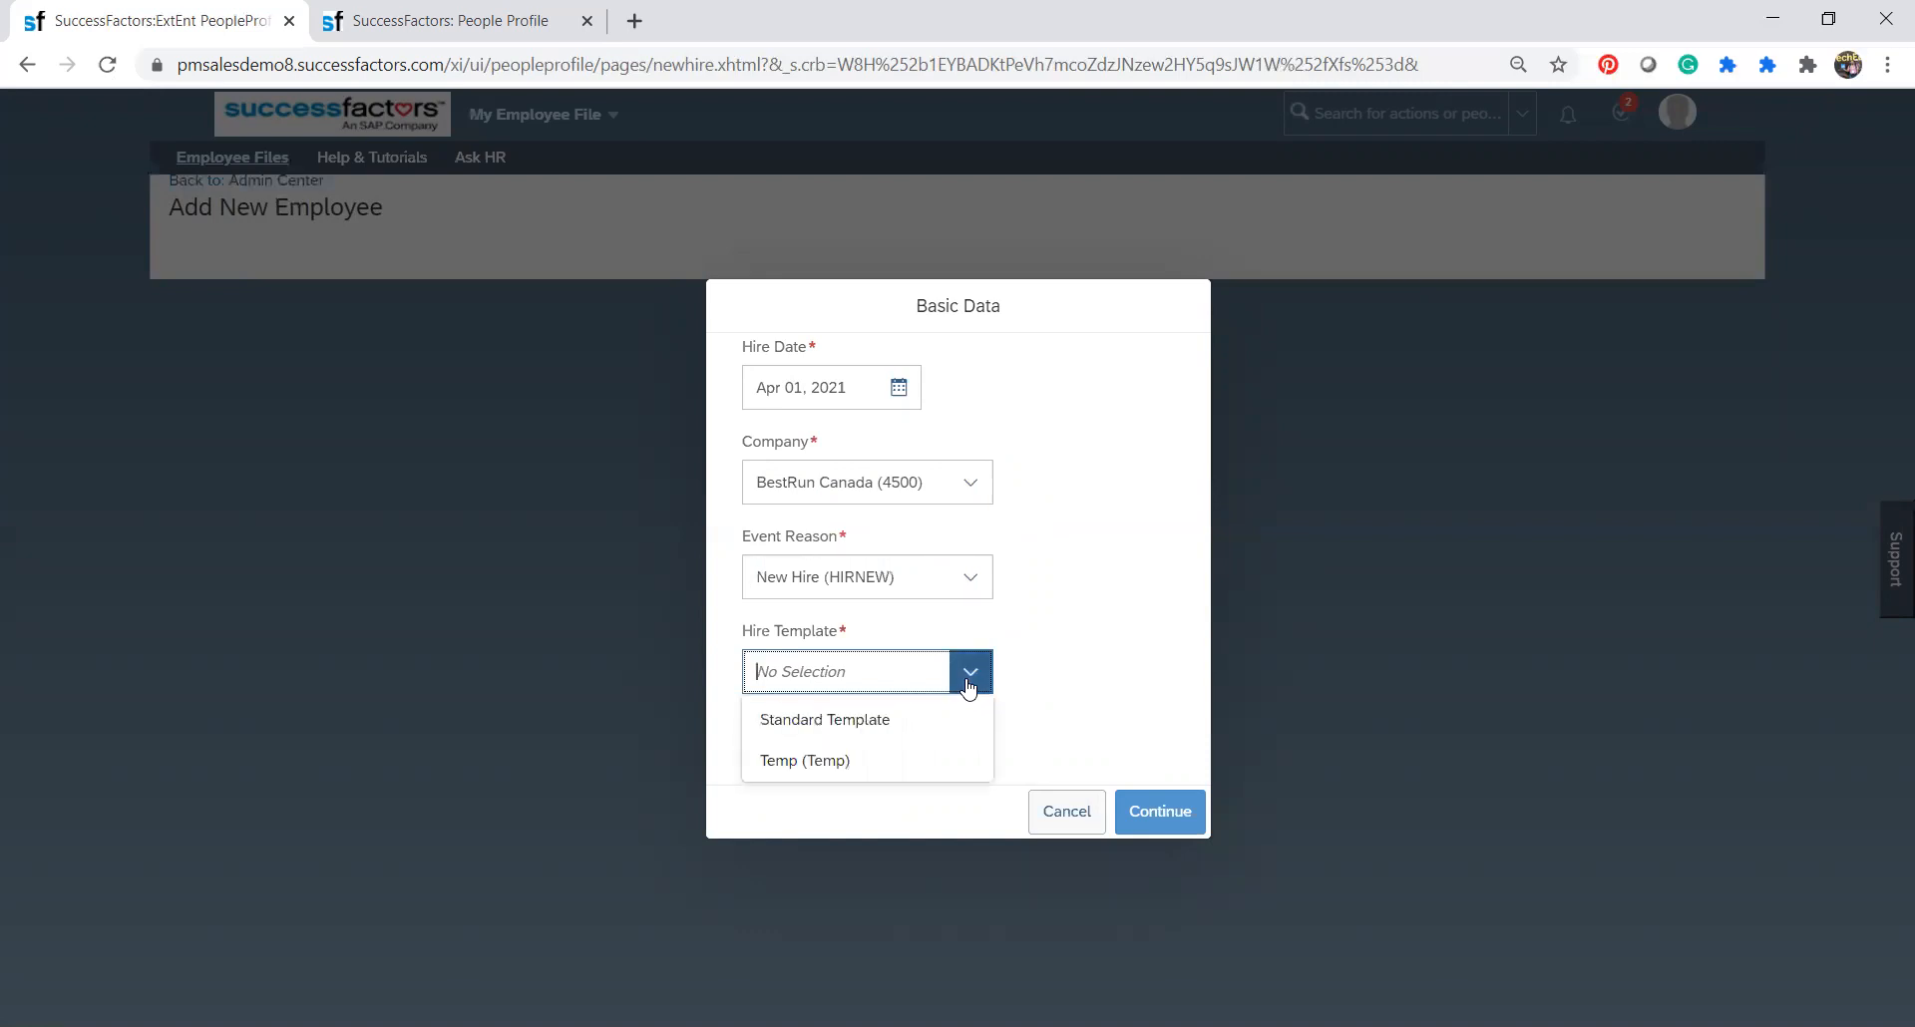
click(894, 722)
click(1148, 814)
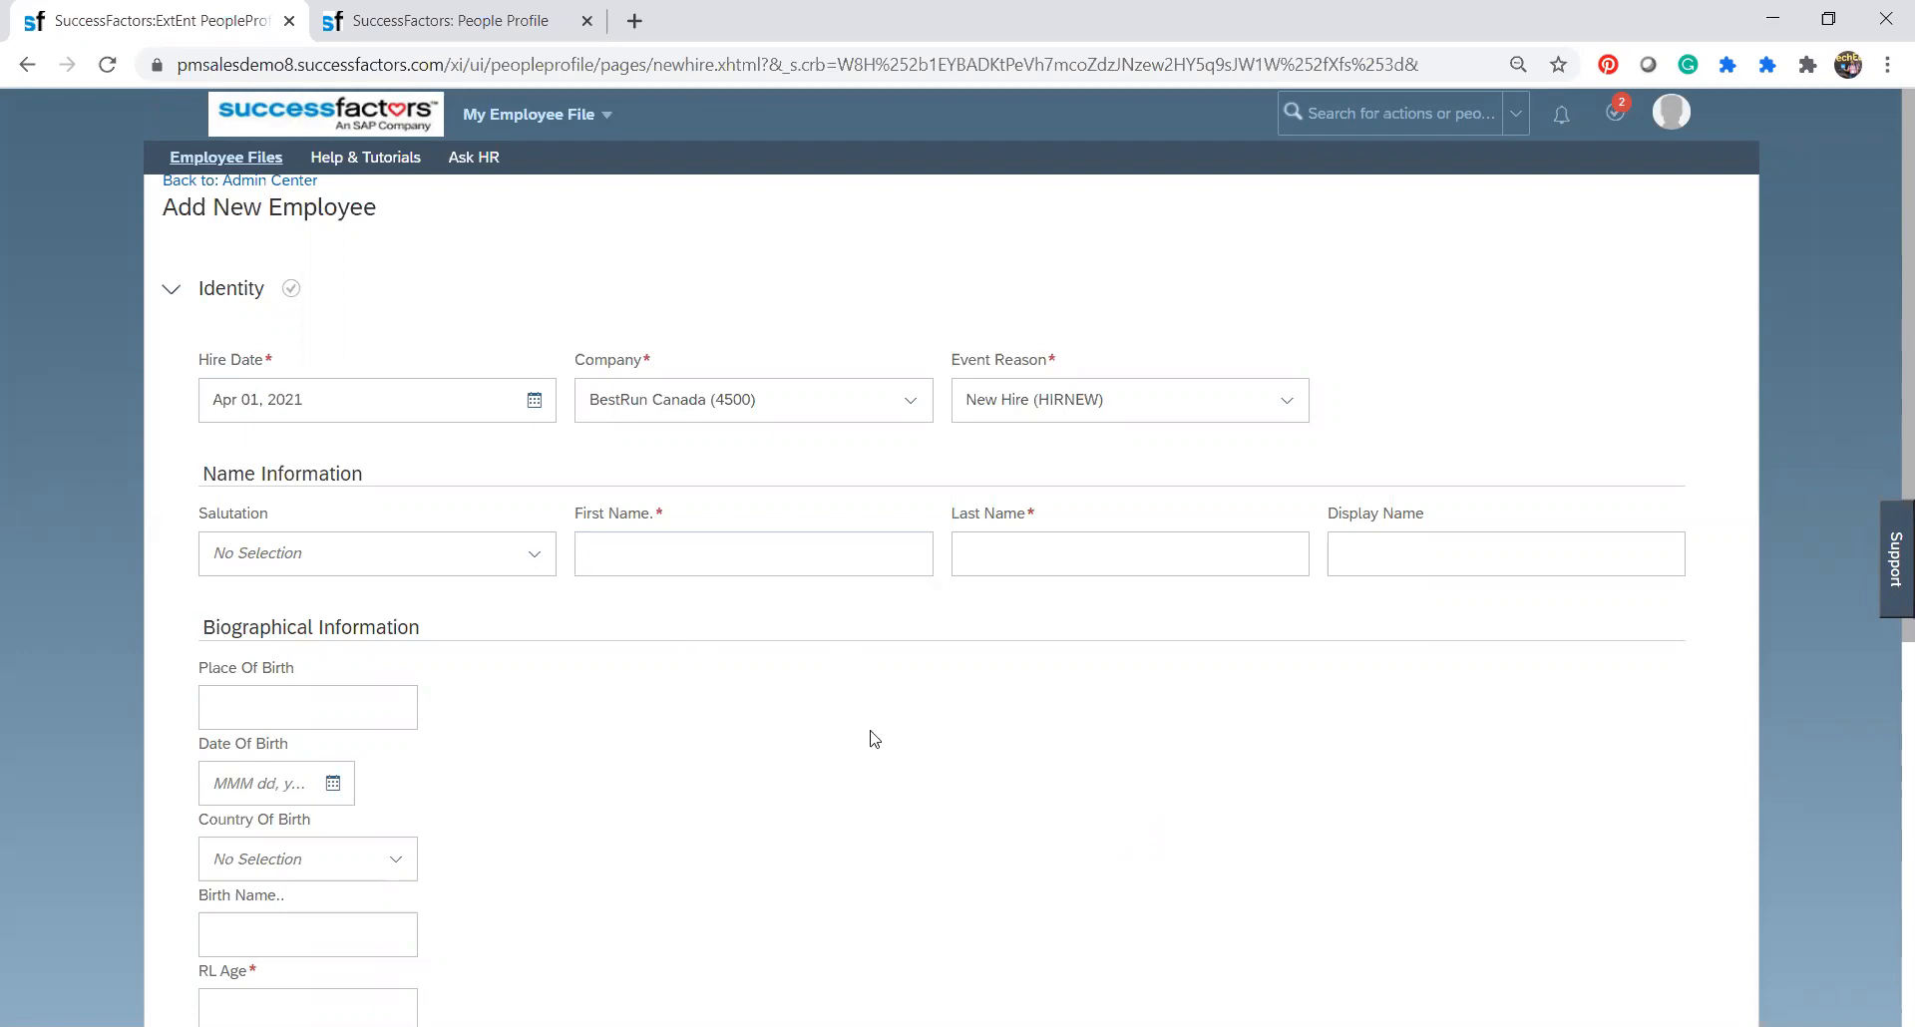
Look through the form's Identity section and fill in the person ID under Employee Information.
scroll(1003, 798, down, 5)
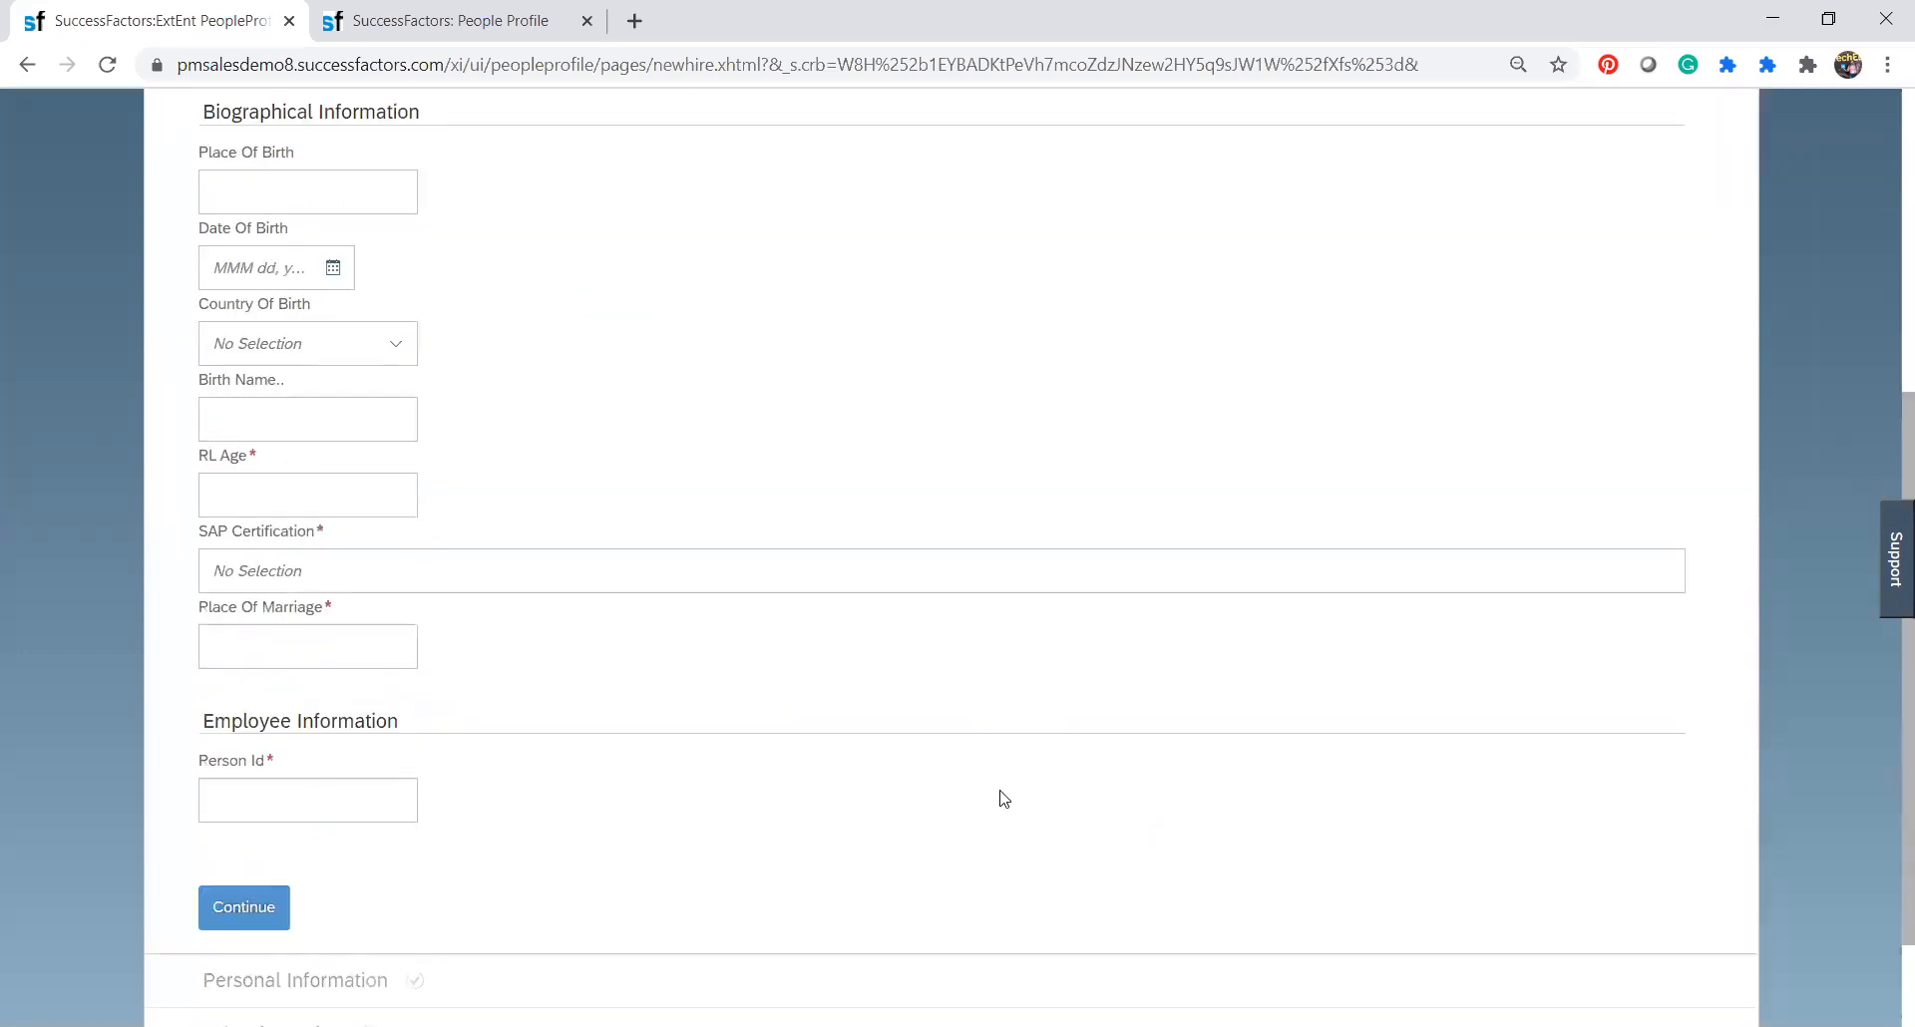
scroll(1004, 798, down, 1)
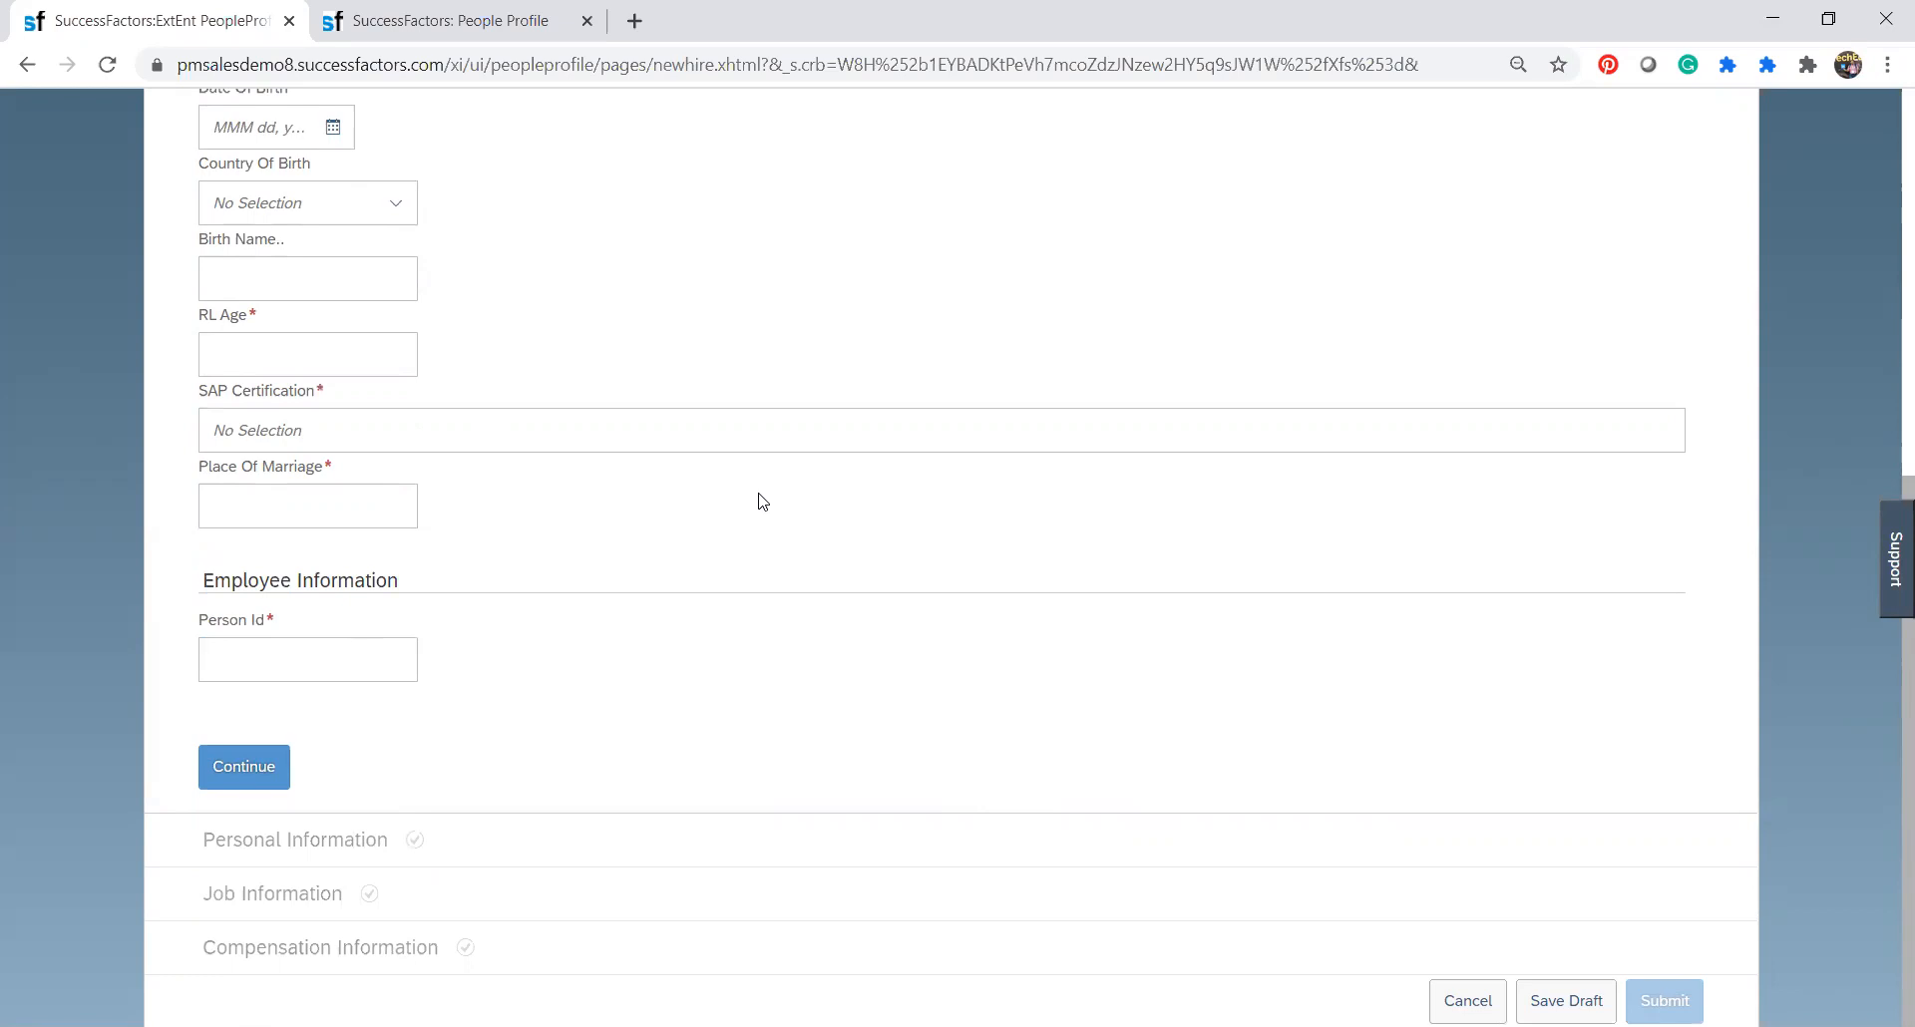
click(353, 666)
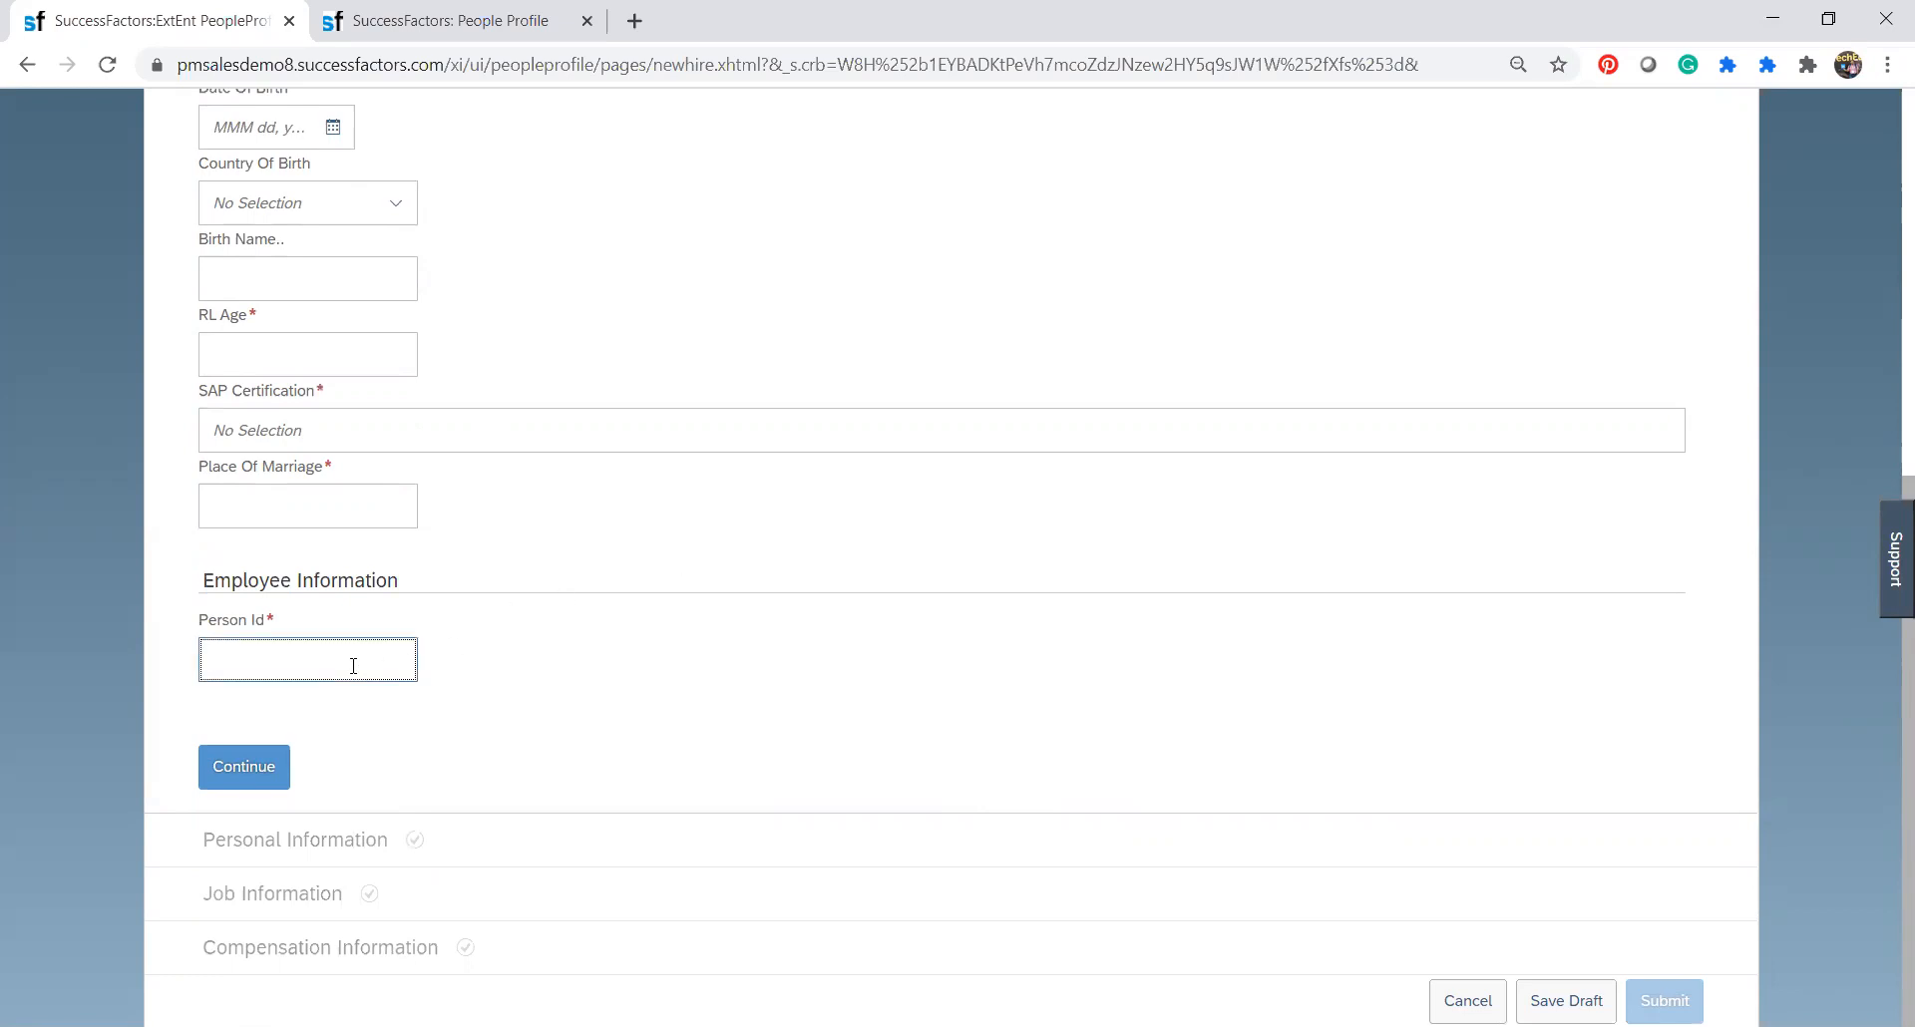
text(12345667)
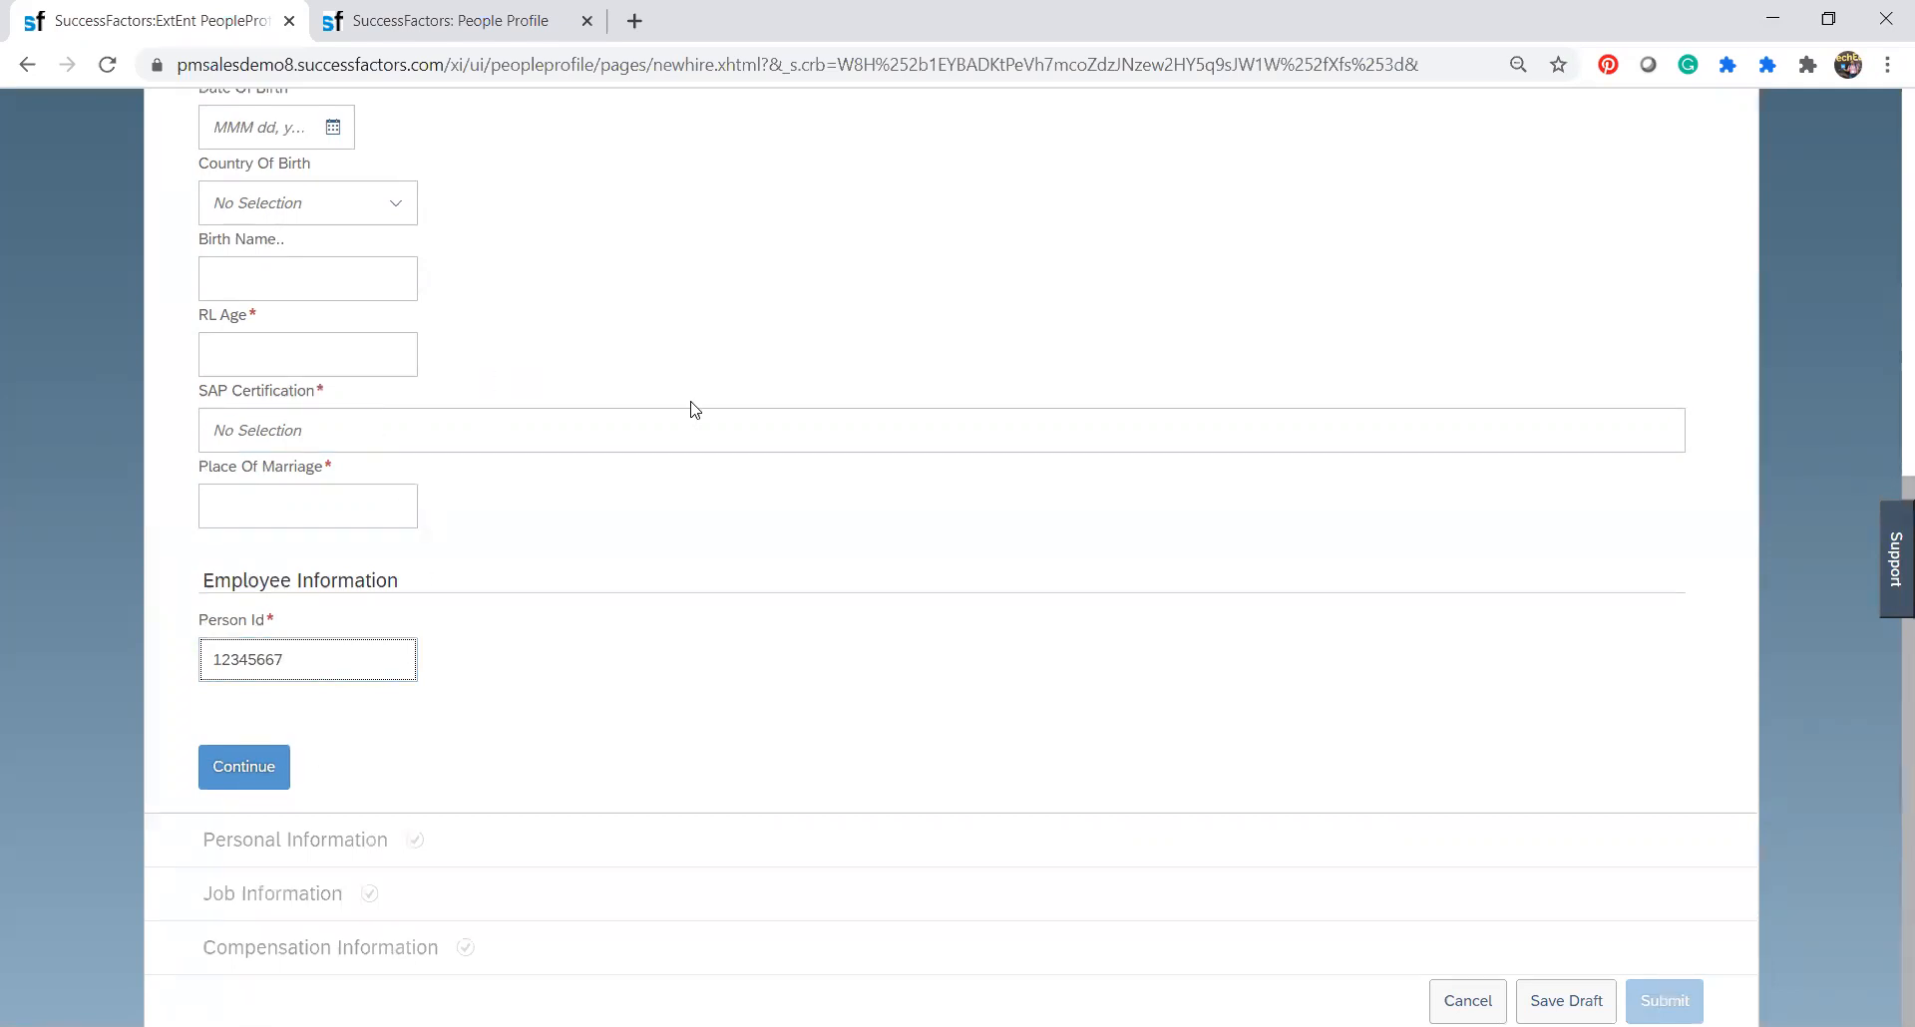
scroll(694, 409, up, 7)
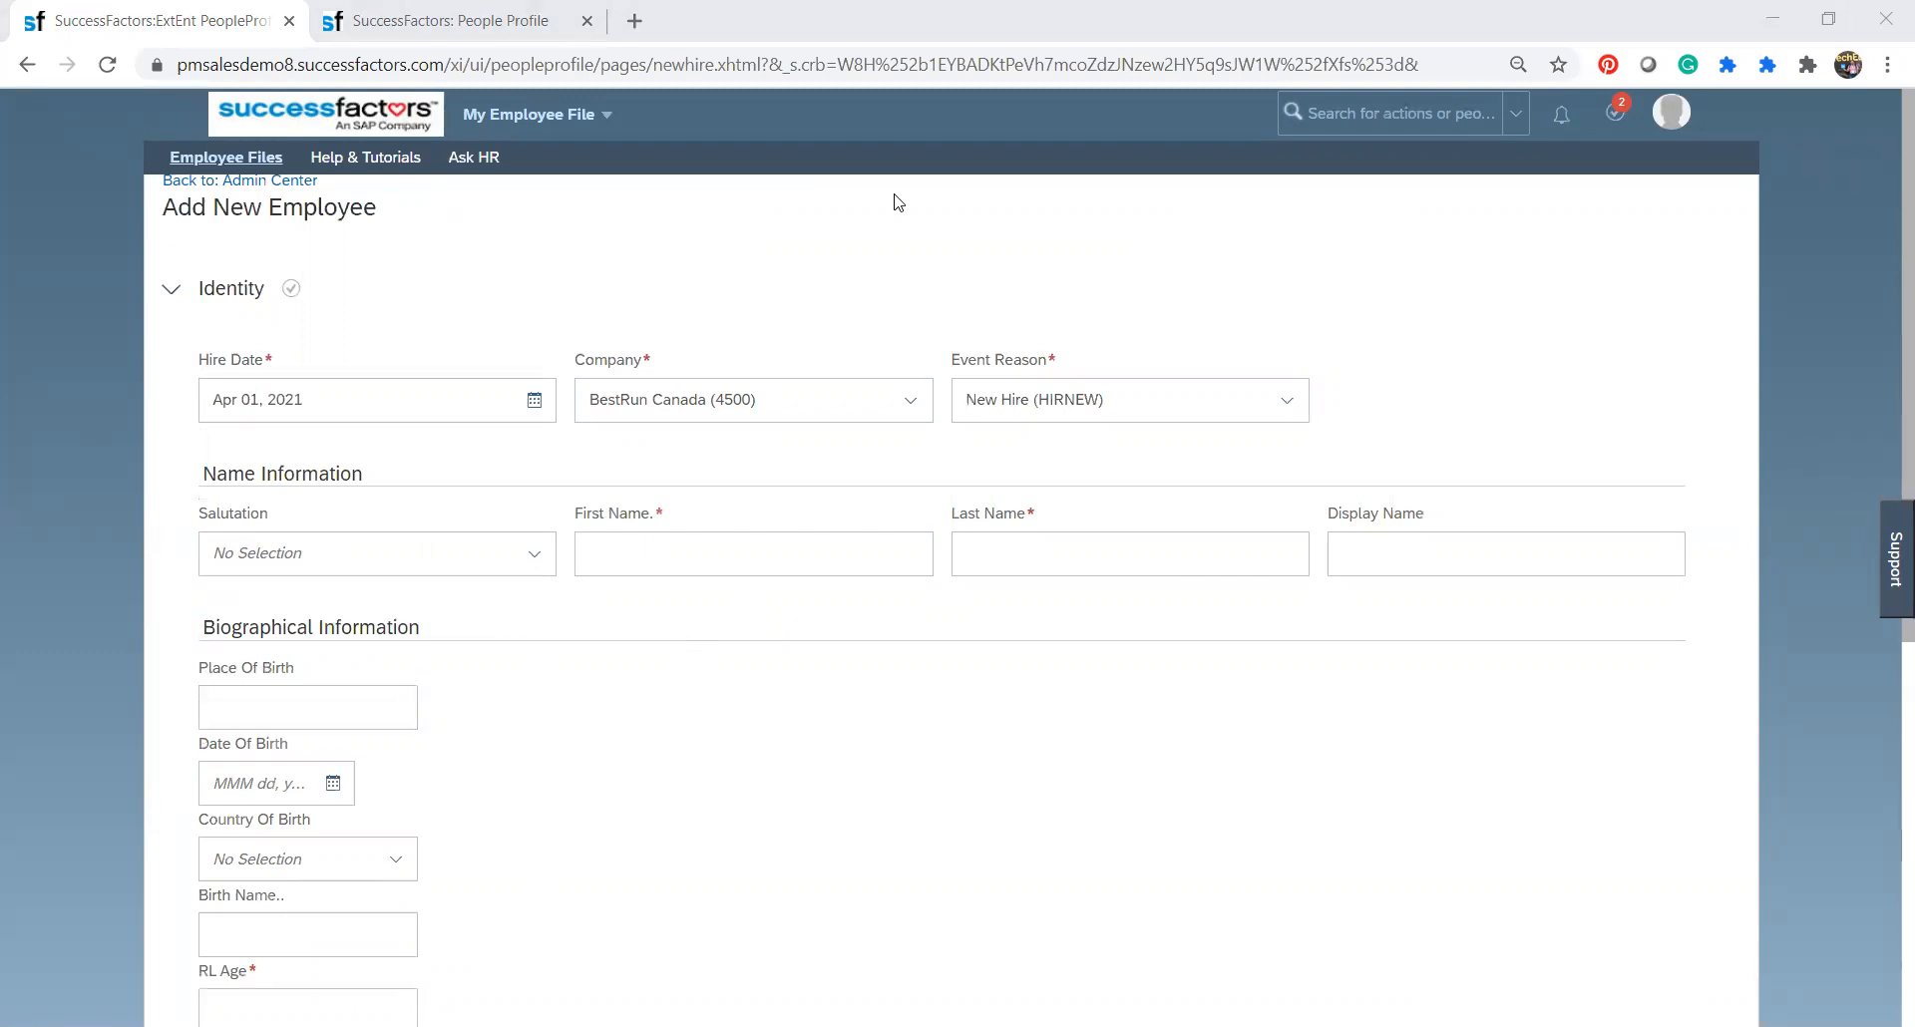
Switch to the EC_Business Rules presentation in PowerPoint and go through slides 16 to 18, from the ABC_Terminate logic to Business Rule # 2.
key(alt+Tab)
click(216, 838)
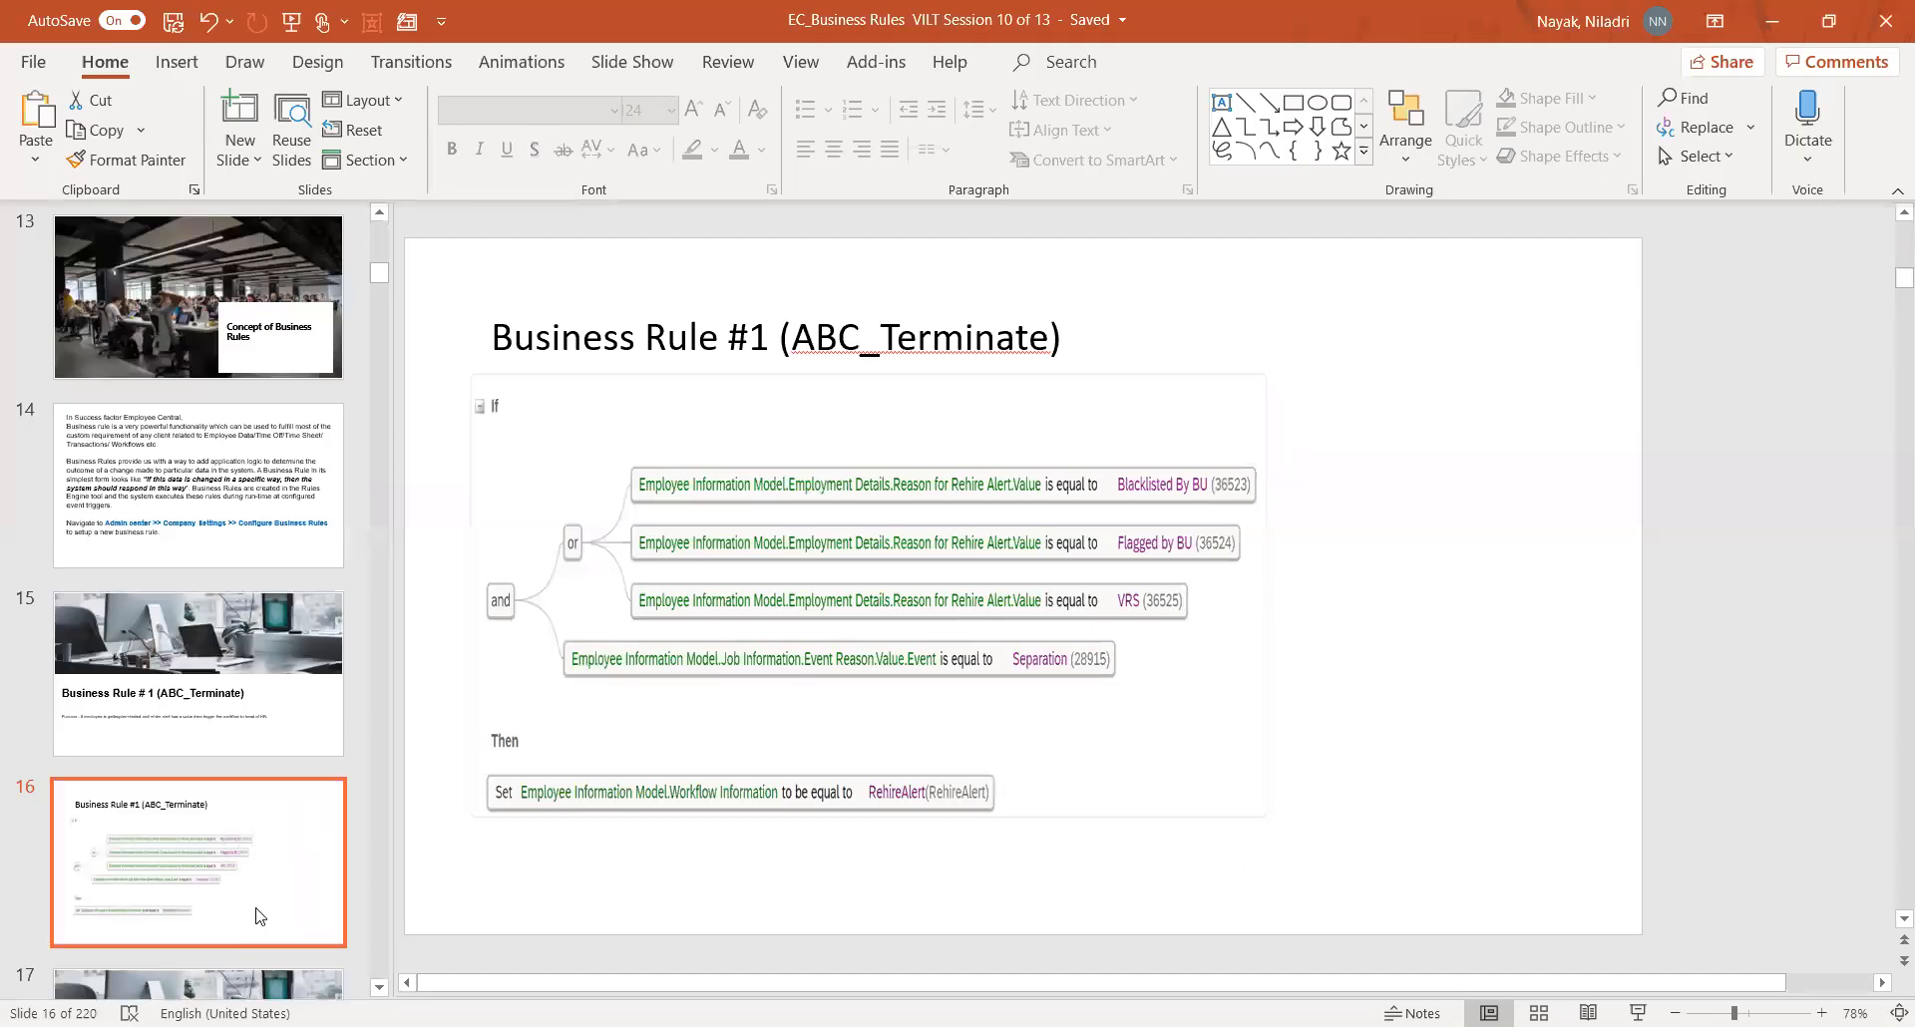
click(254, 982)
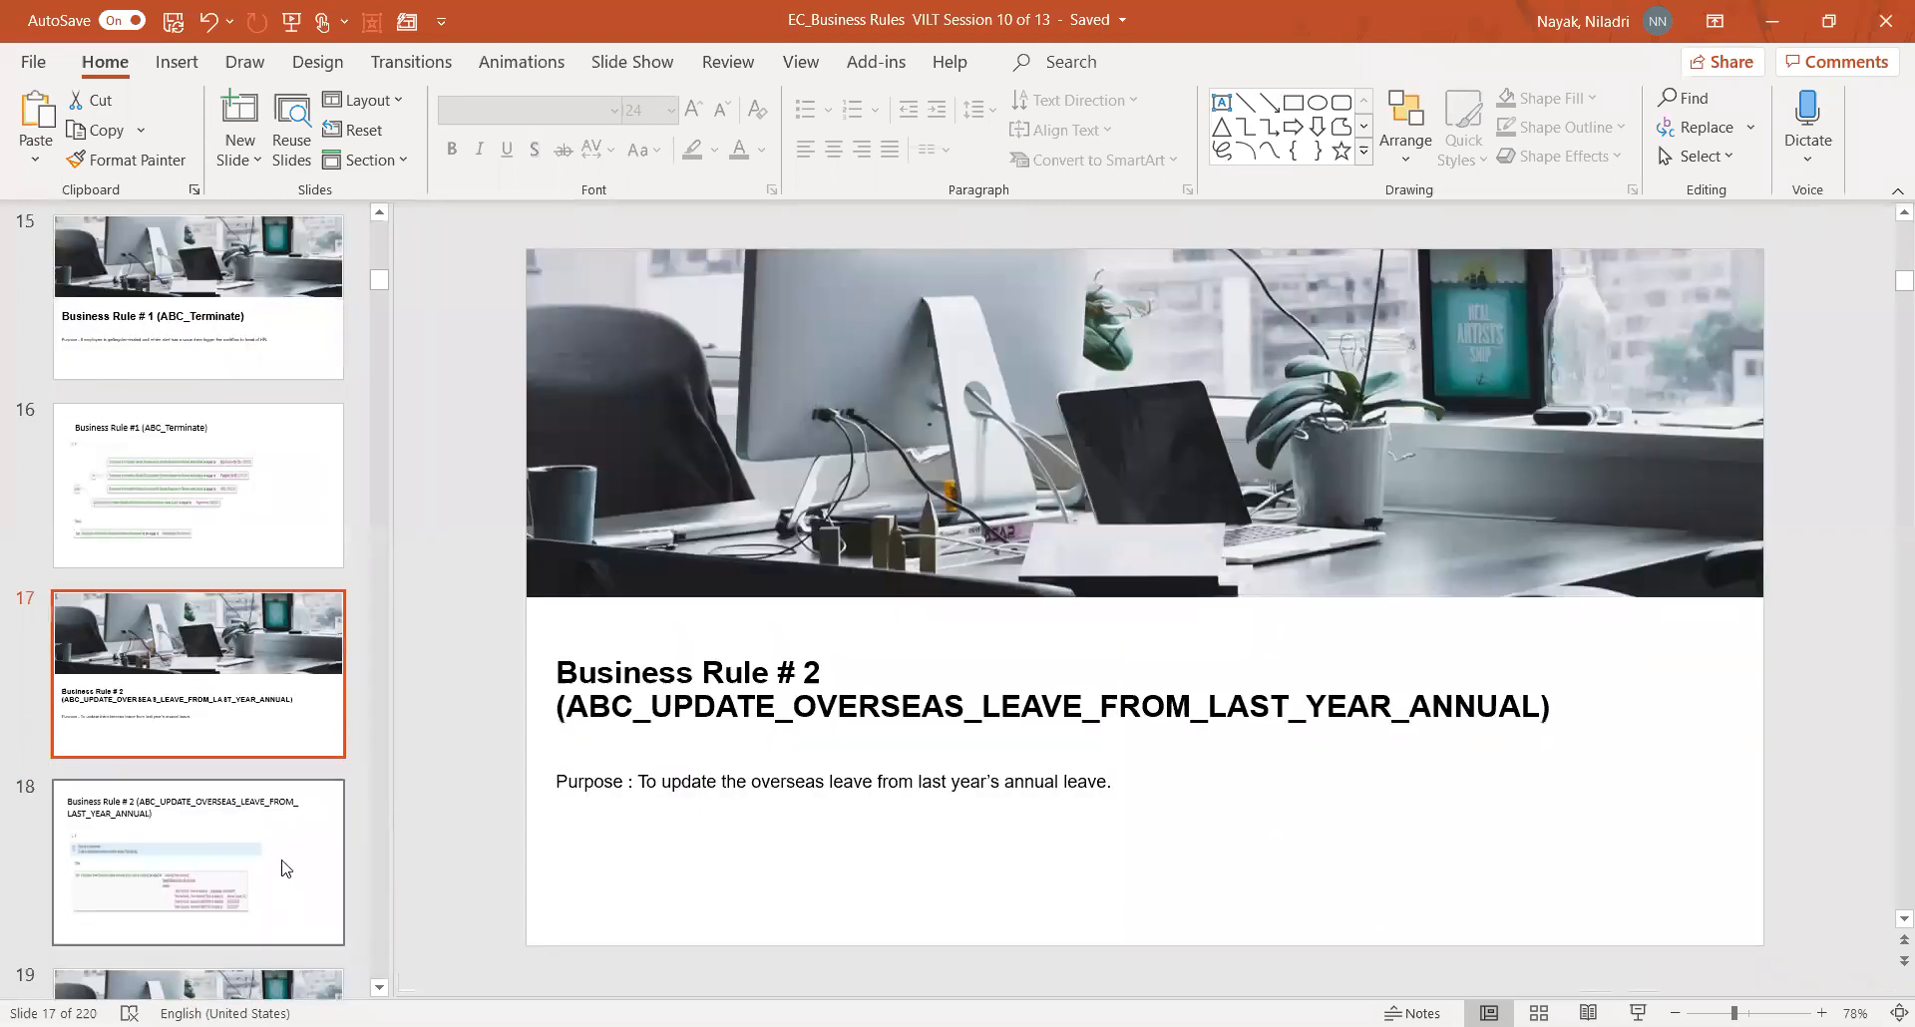
click(256, 855)
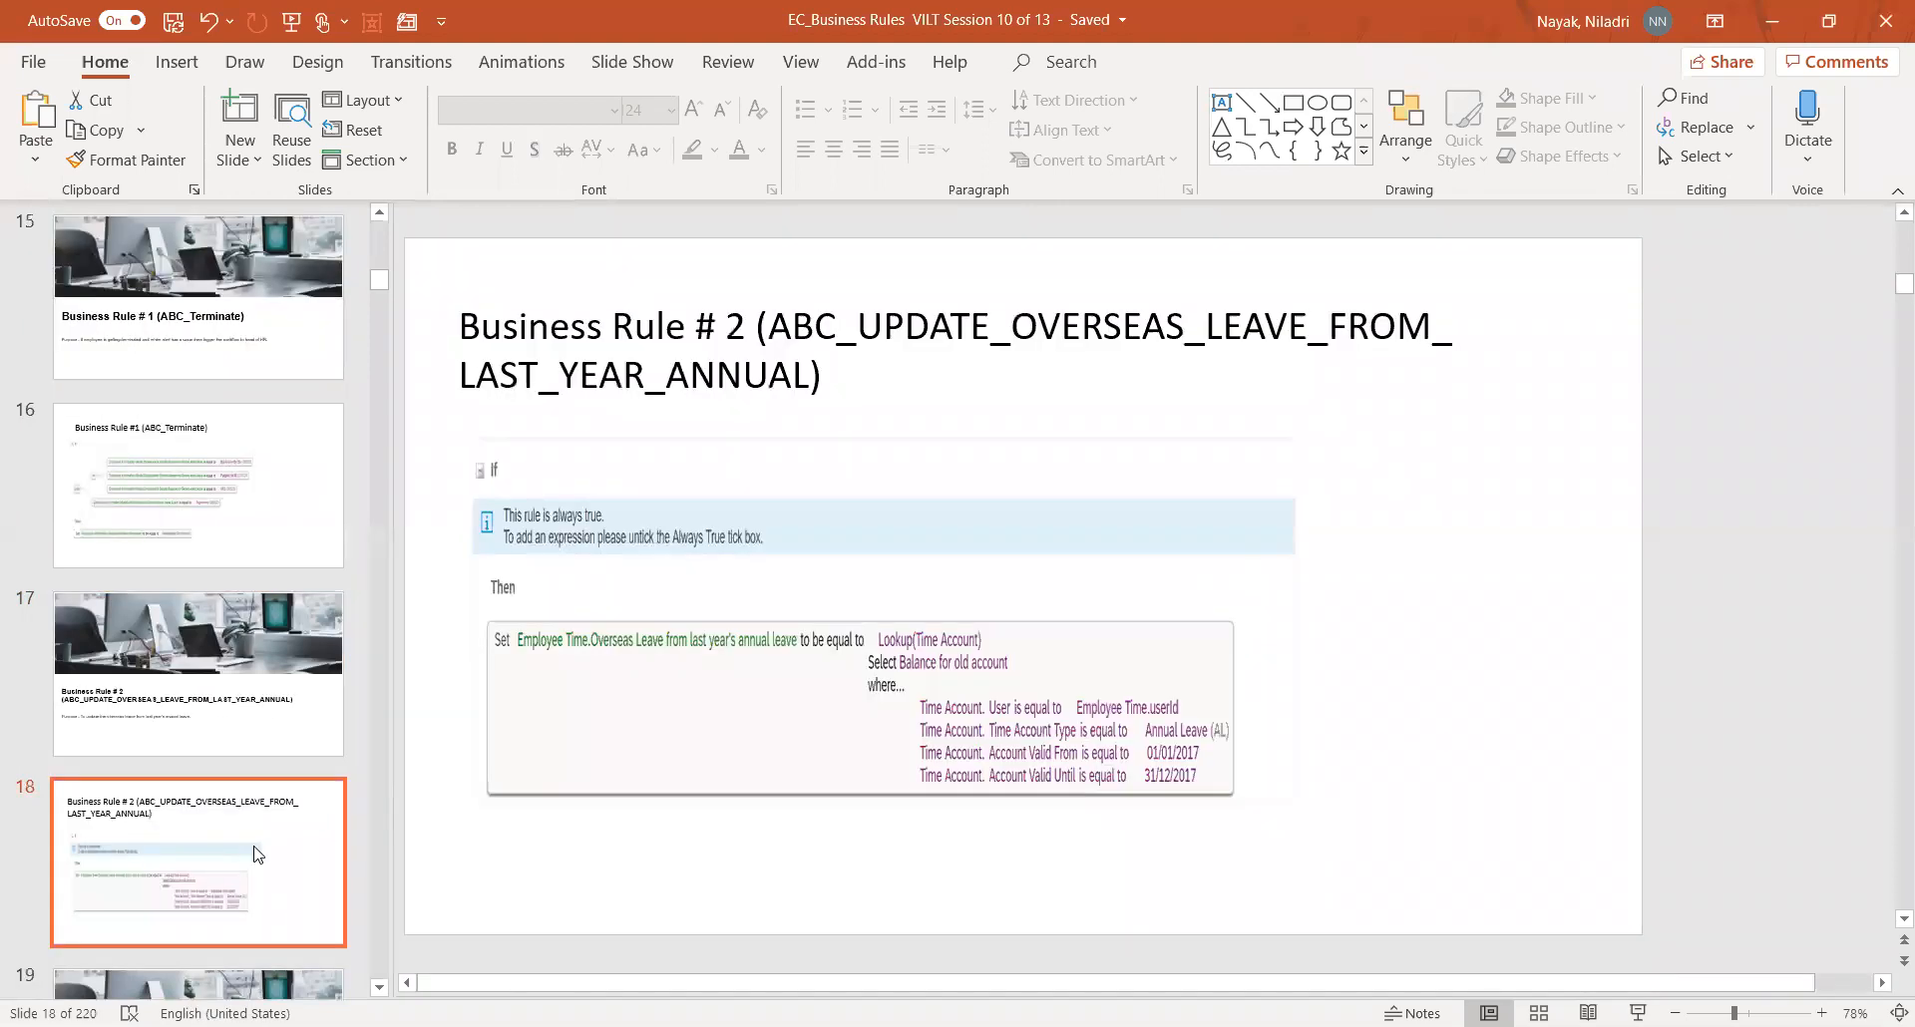